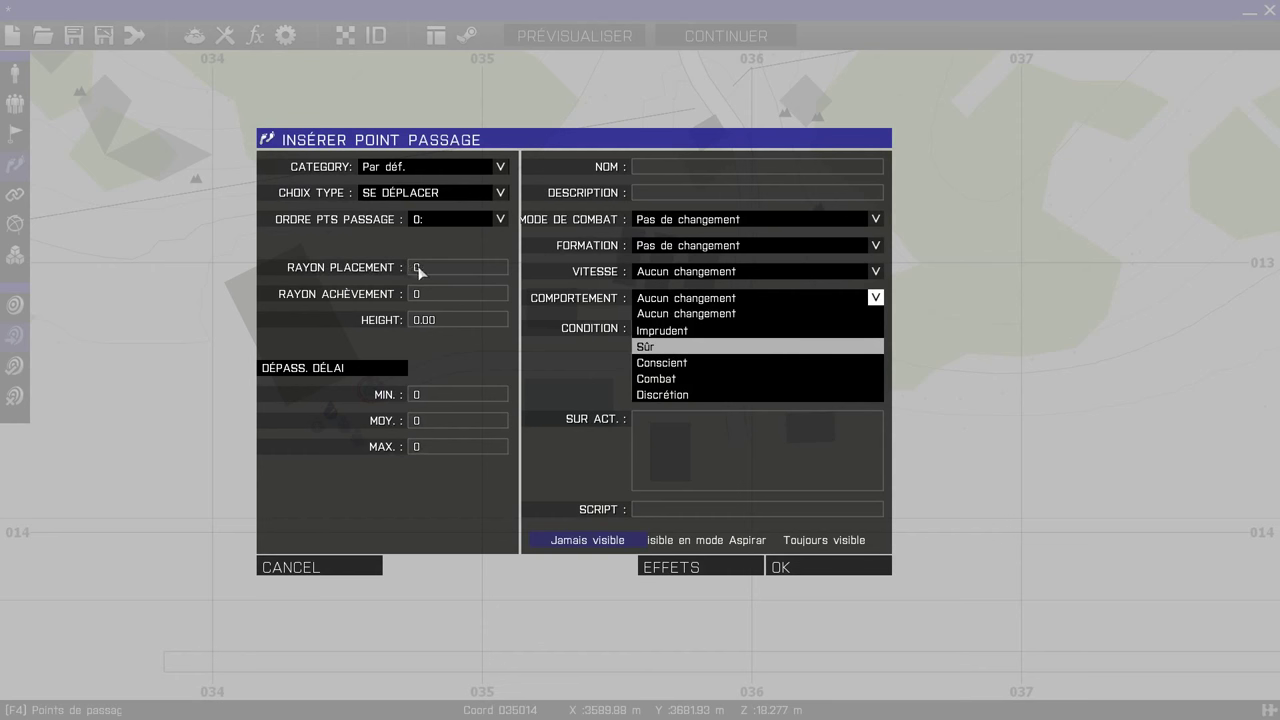
# Insert a SE DÉPLACER waypoint on the road with a placement radius of 50
pyautogui.click(416, 272)
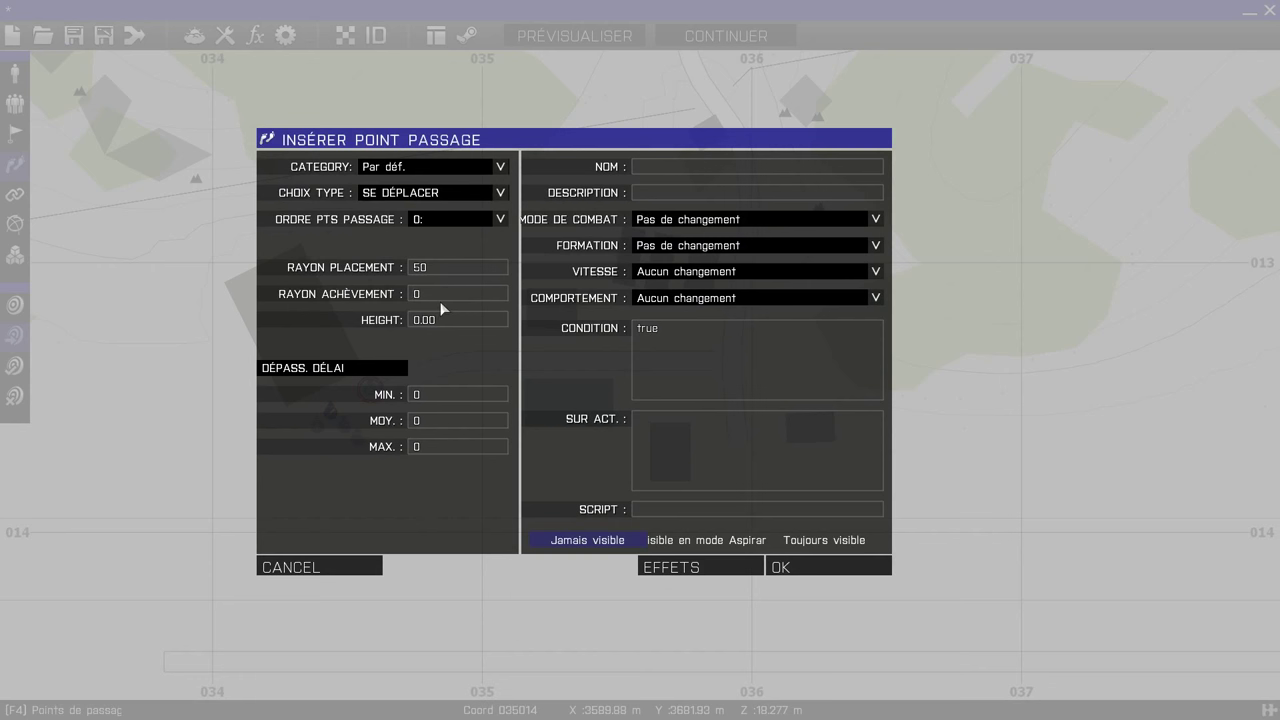
pyautogui.click(815, 562)
pyautogui.moveTo(730, 364); pyautogui.dragTo(735, 367)
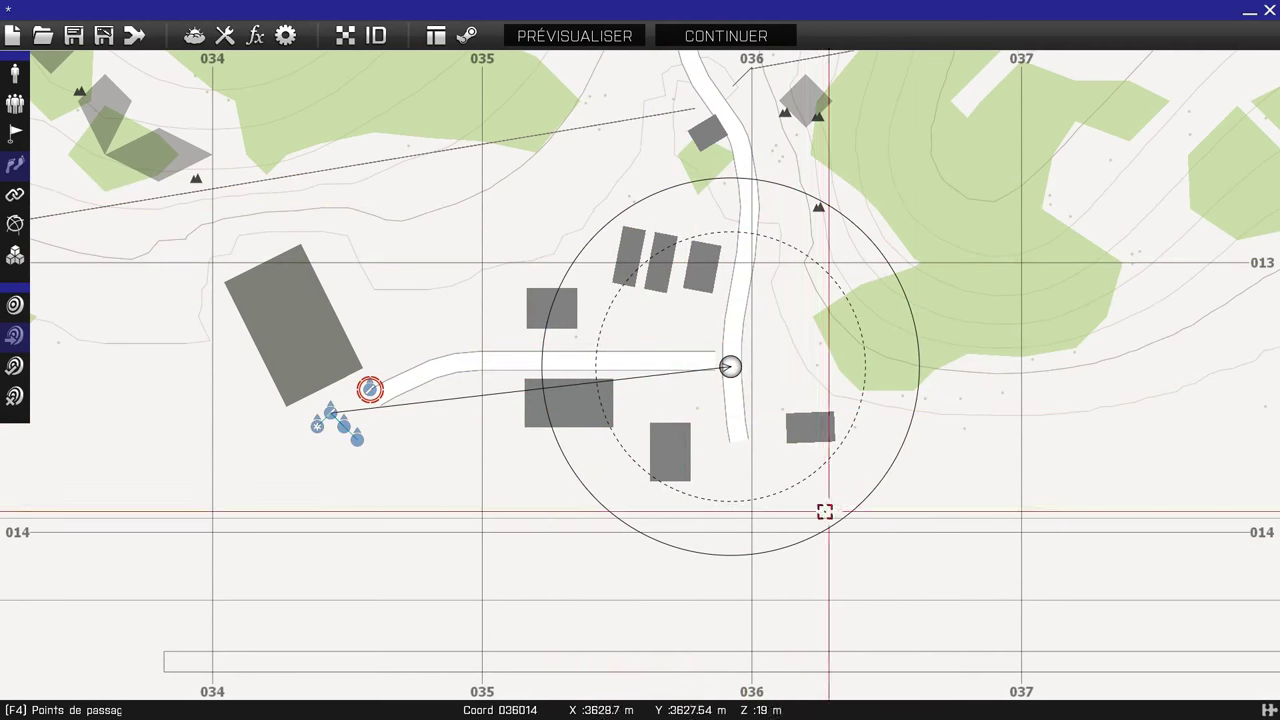
# Delete the waypoint and the four soldiers of the group beside the large building
pyautogui.scroll(-5, 834, 391)
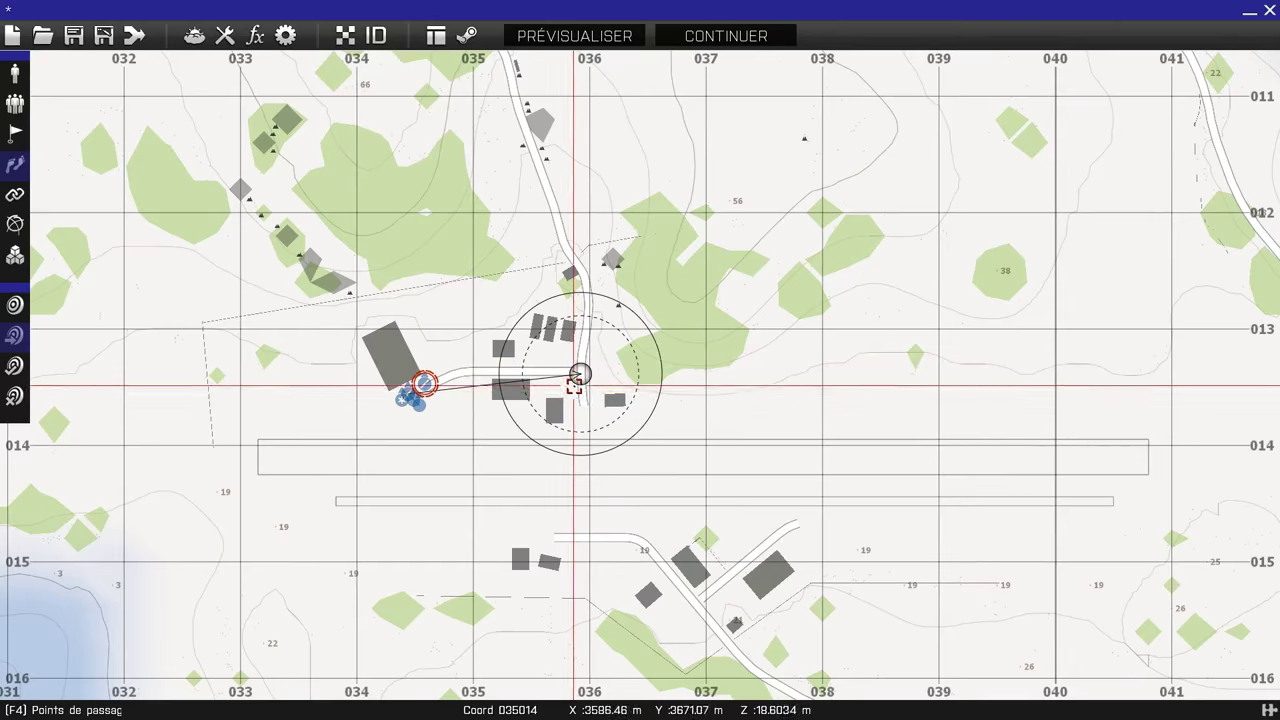
pyautogui.press('Delete')
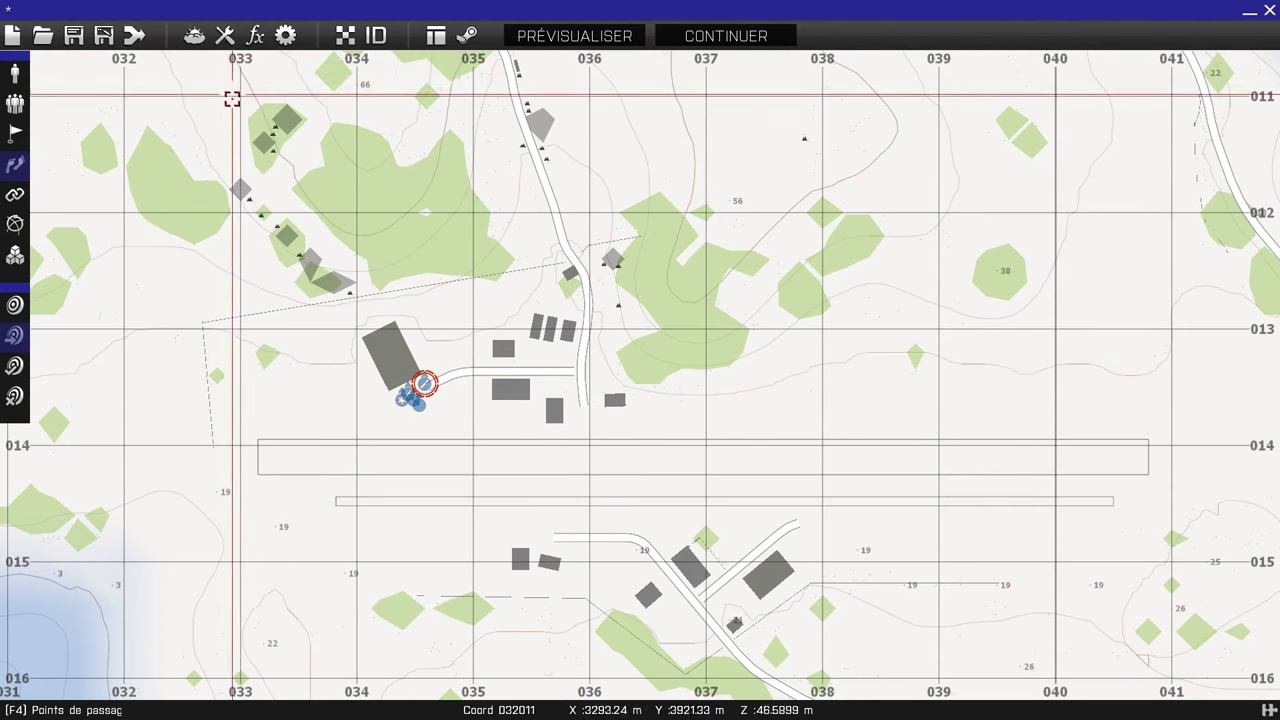
pyautogui.moveTo(65, 164); pyautogui.dragTo(218, 157, button='right')
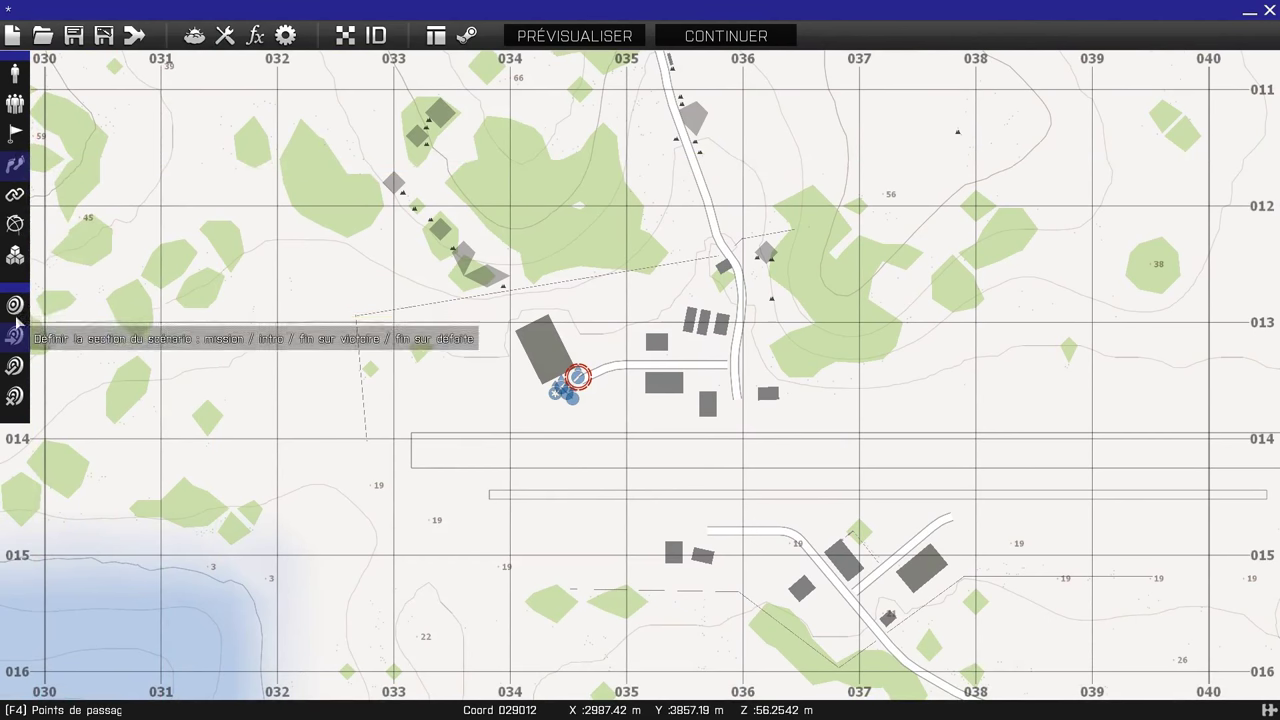
pyautogui.scroll(5, 626, 362)
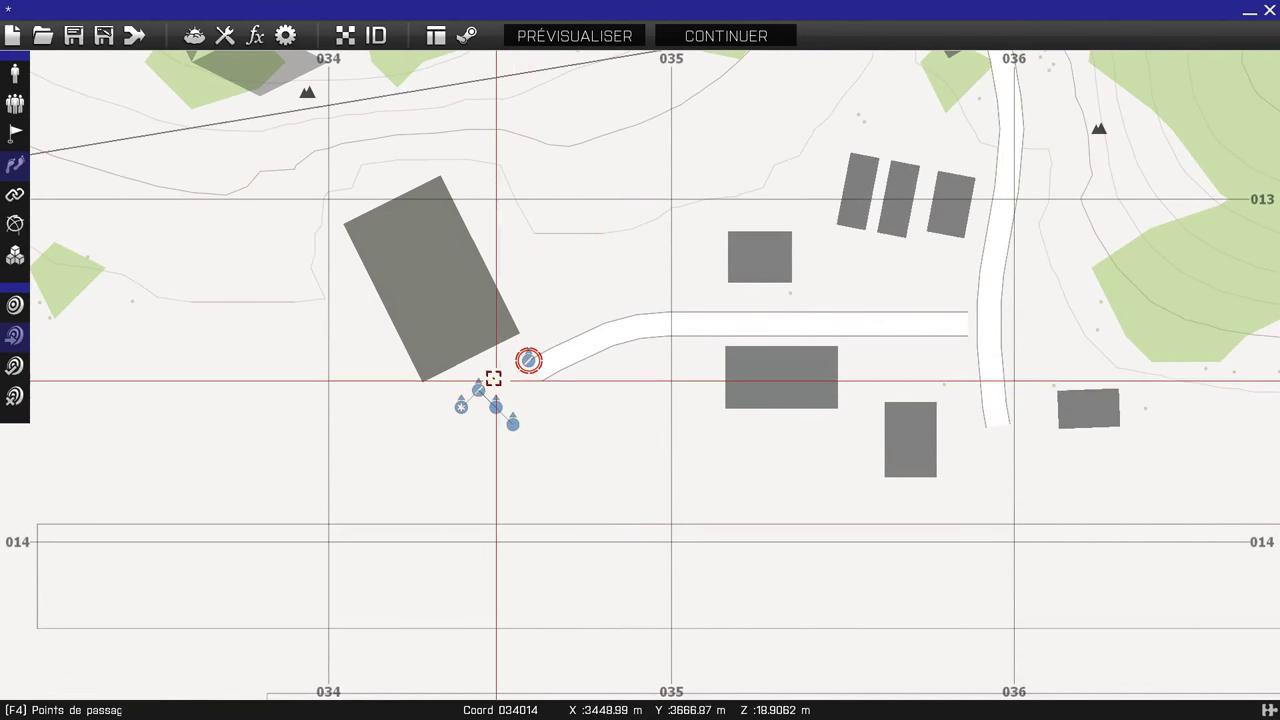
pyautogui.press('Delete')
pyautogui.press('Delete')
pyautogui.press('Delete')
pyautogui.press('Delete')
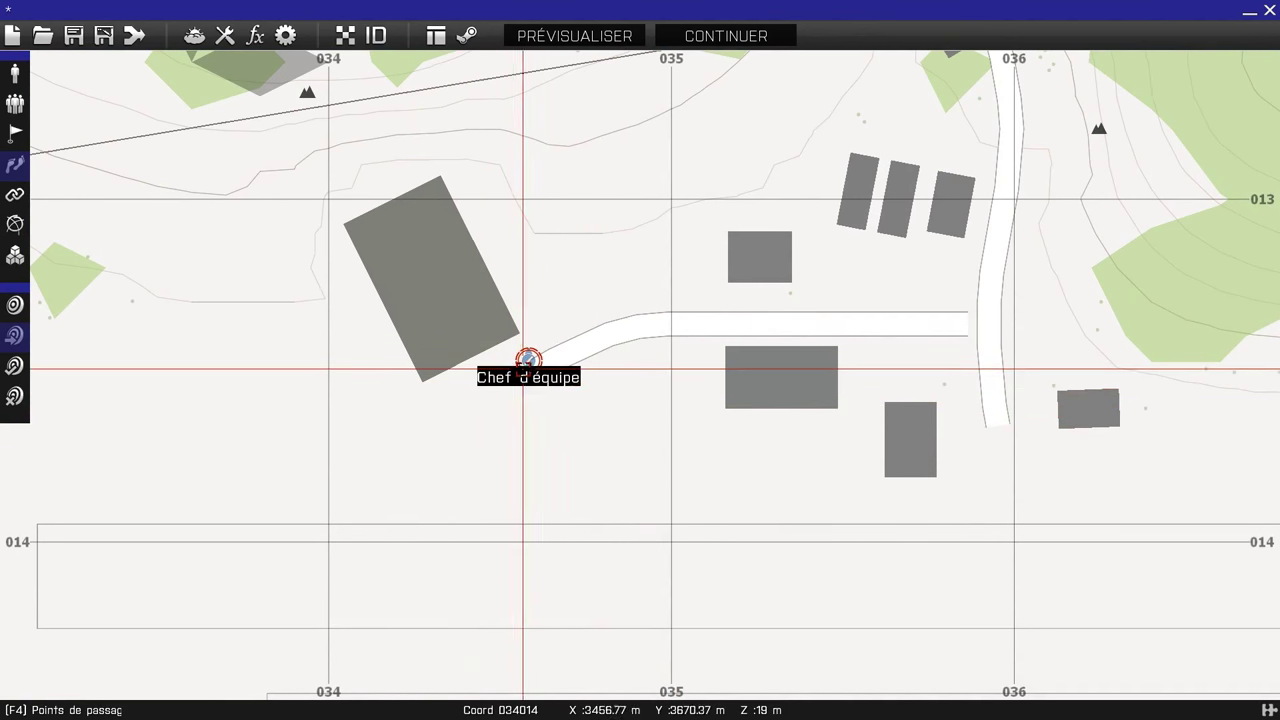
# Start a new BLUFOR OTAN unit beside the Chef d'équipe, with category Hommes and unit type Infirmier
pyautogui.click(15, 73)
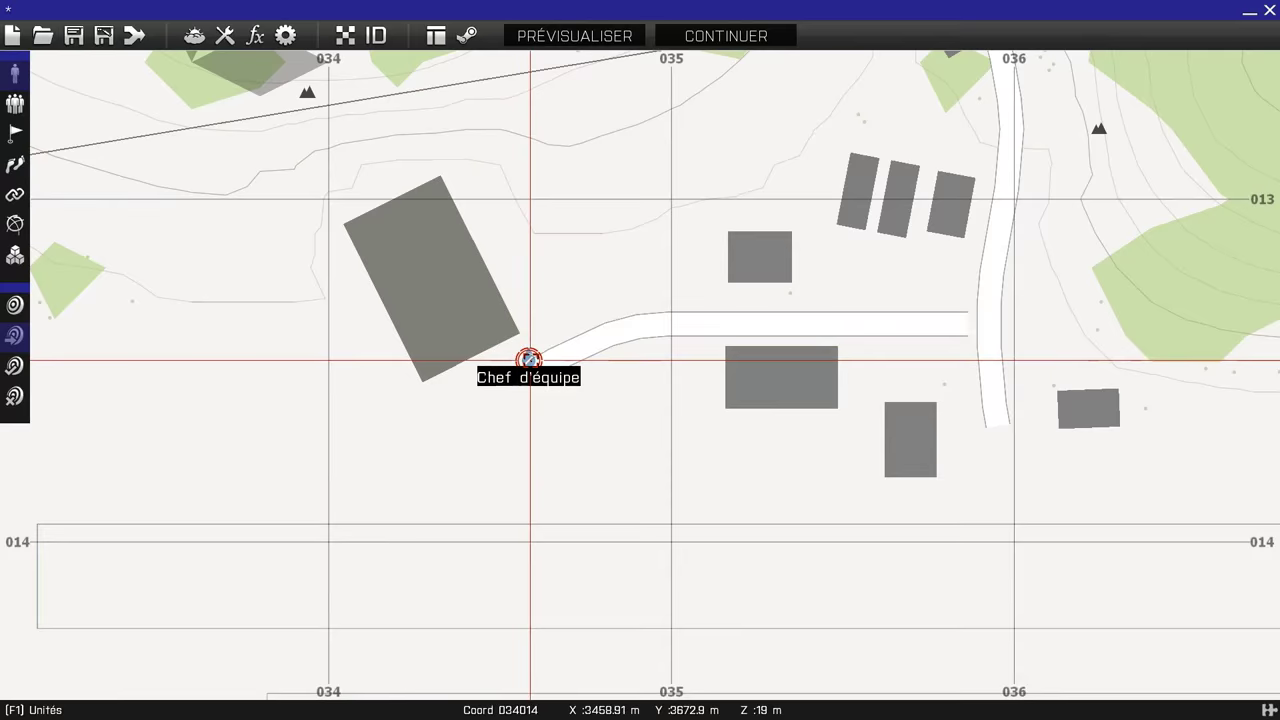
pyautogui.scroll(3, 529, 360)
pyautogui.doubleClick(512, 389)
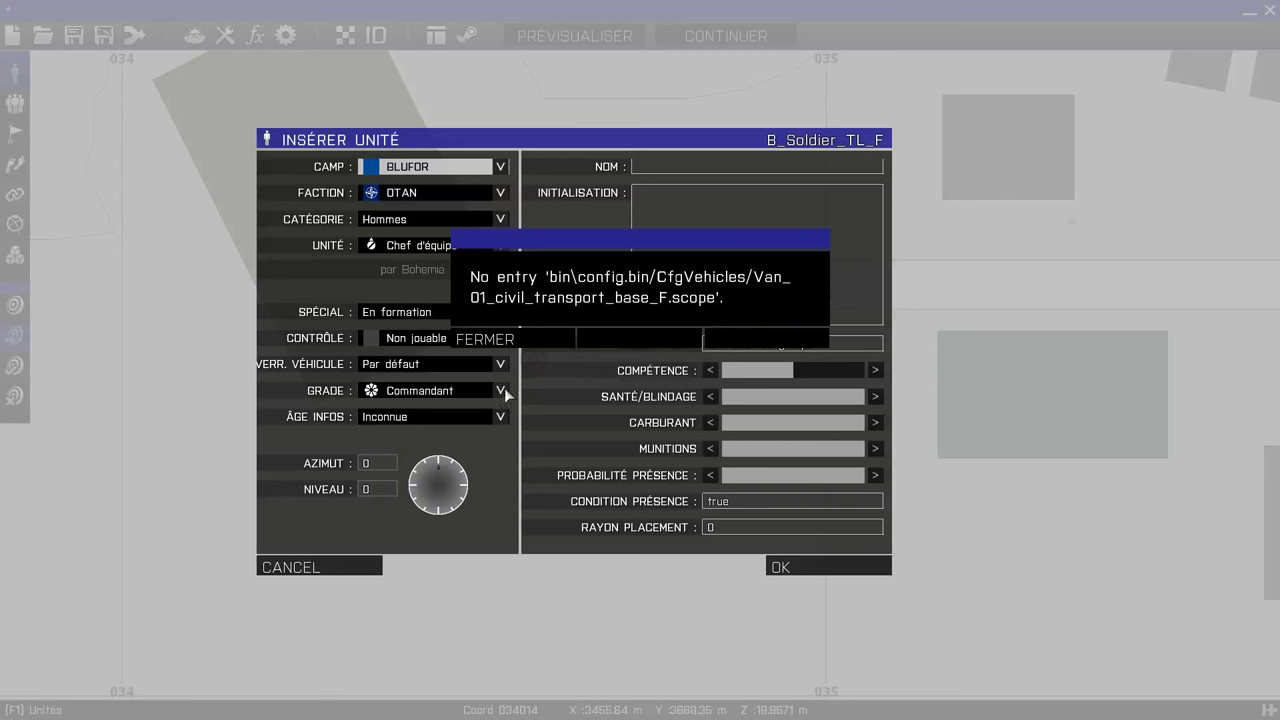
pyautogui.click(478, 334)
pyautogui.click(422, 218)
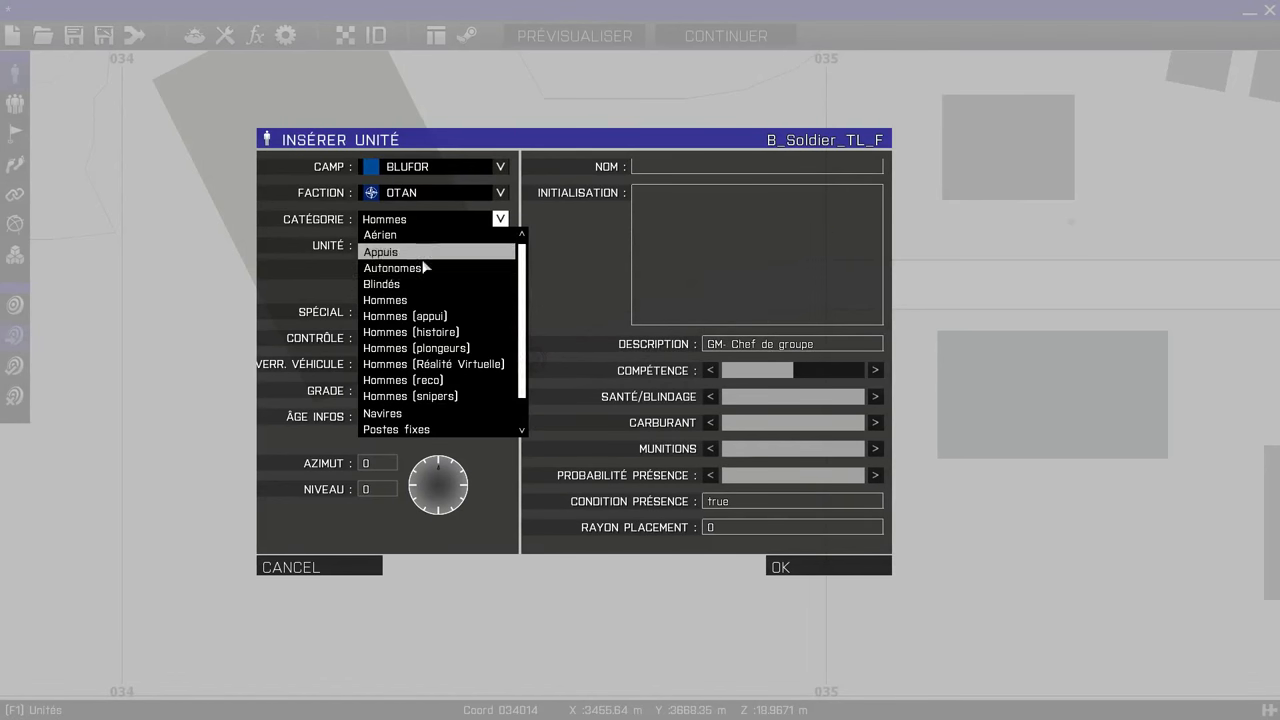
pyautogui.click(420, 303)
pyautogui.click(455, 245)
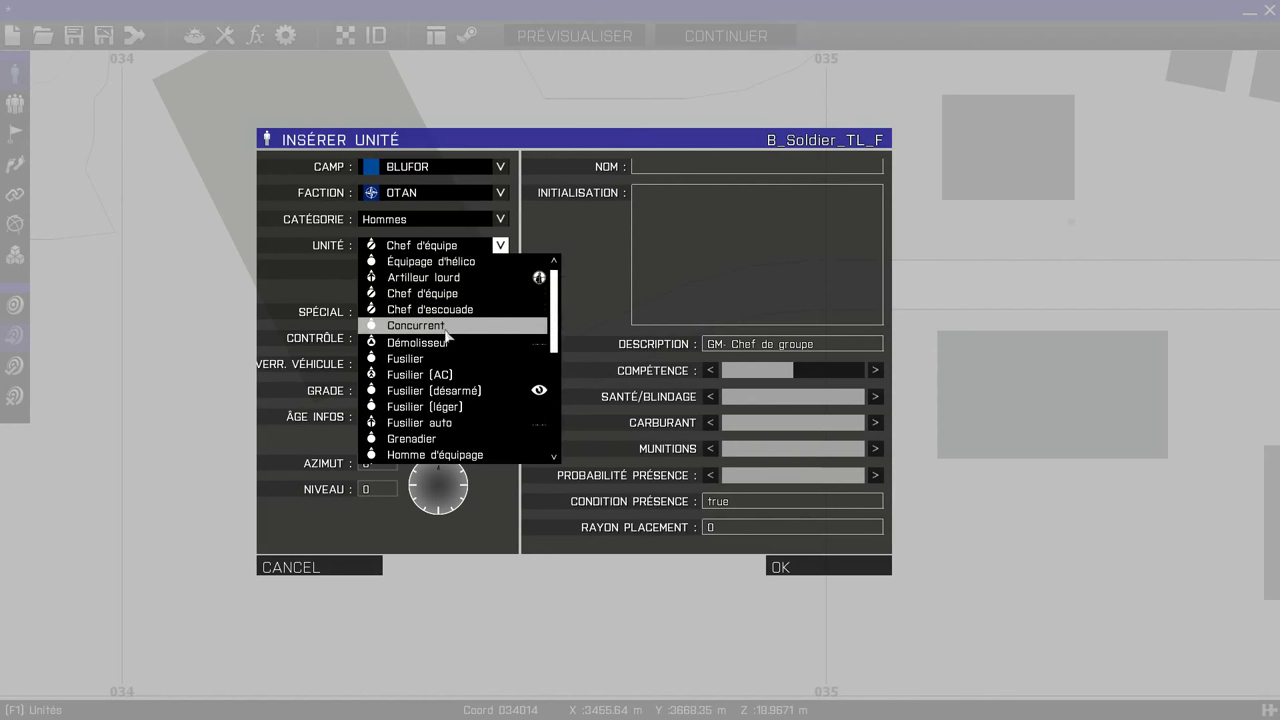
pyautogui.scroll(-2, 476, 425)
pyautogui.click(476, 439)
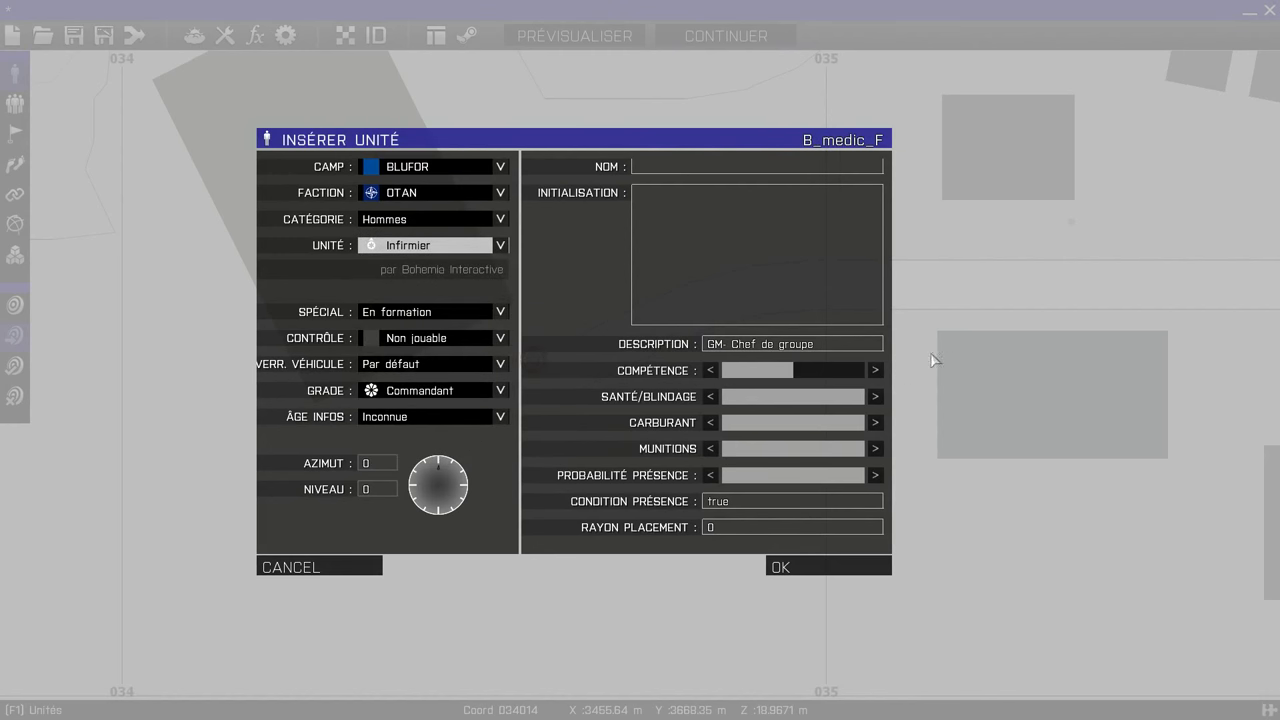
# Clear the medic's description, make the unit Jouable, set its rank to Lieutenant and insert it
pyautogui.click(822, 345)
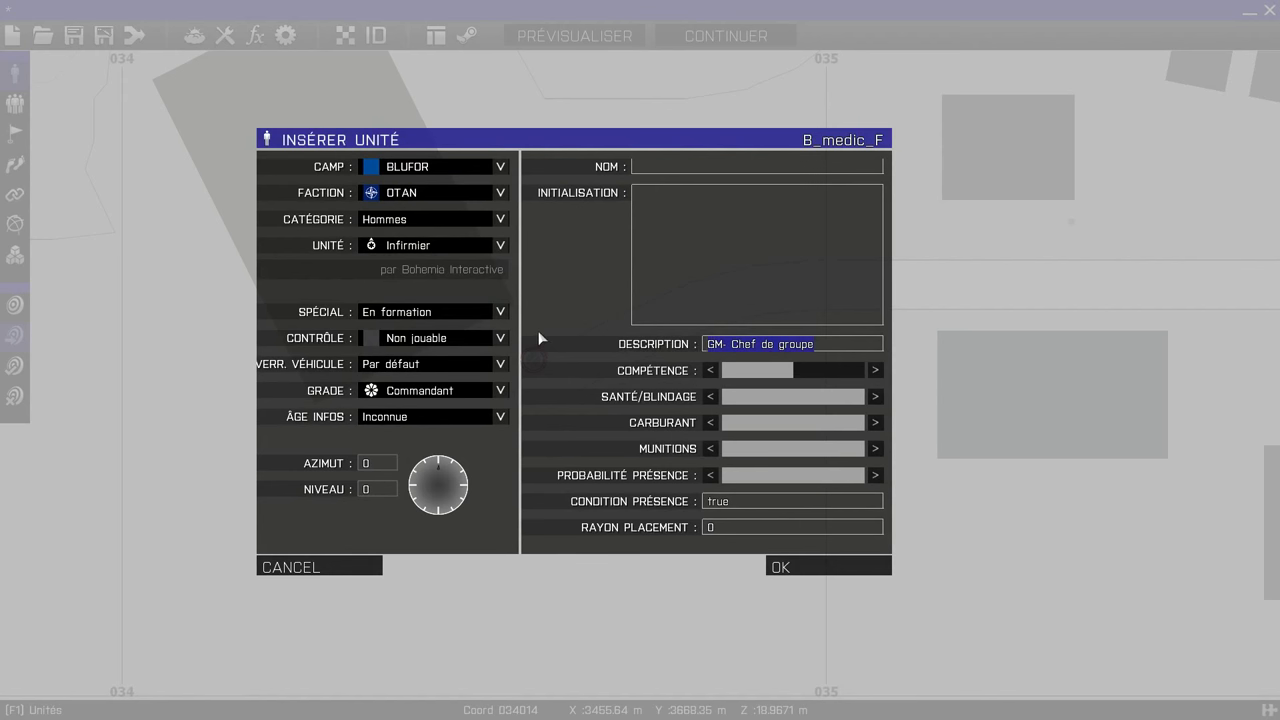
pyautogui.click(425, 389)
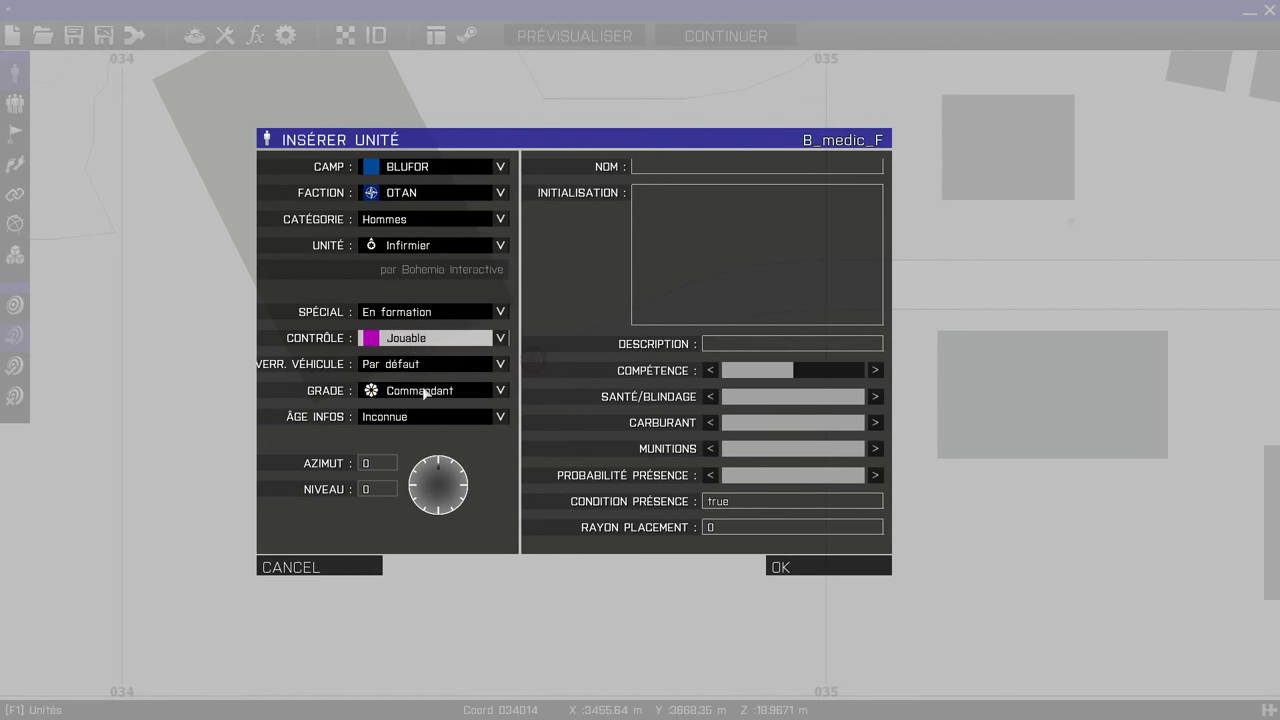
pyautogui.click(434, 391)
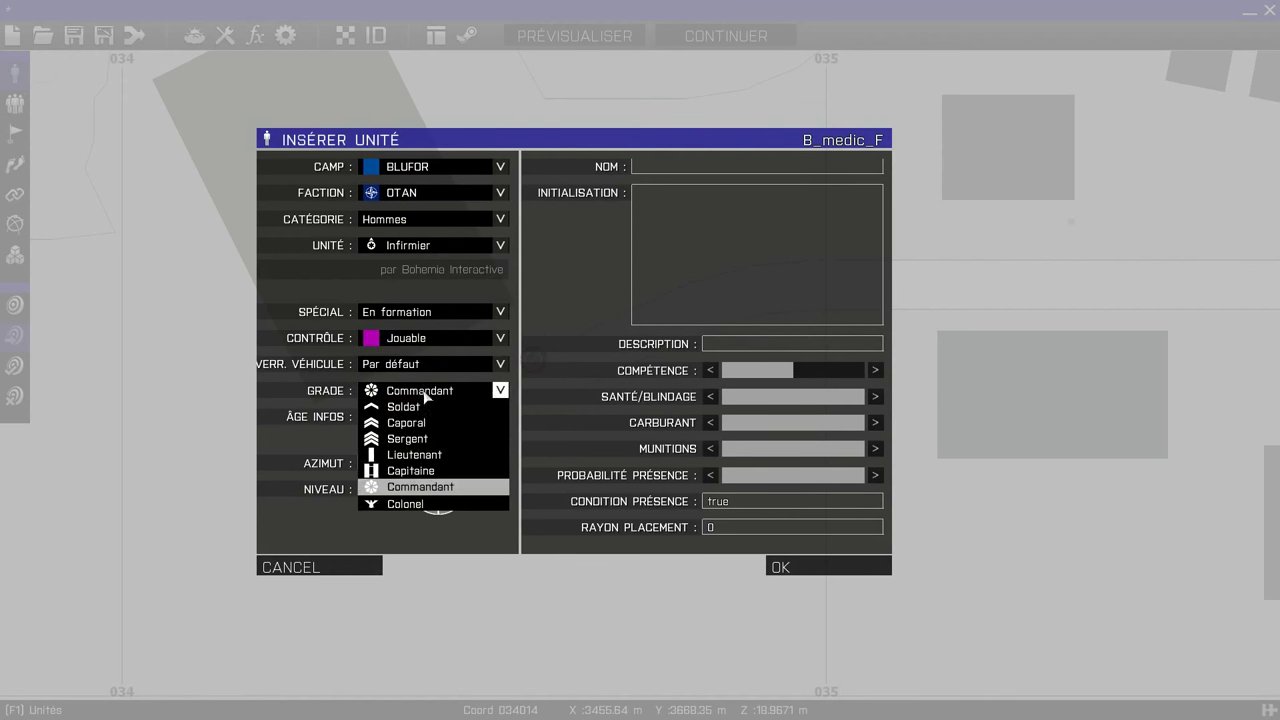
pyautogui.click(428, 458)
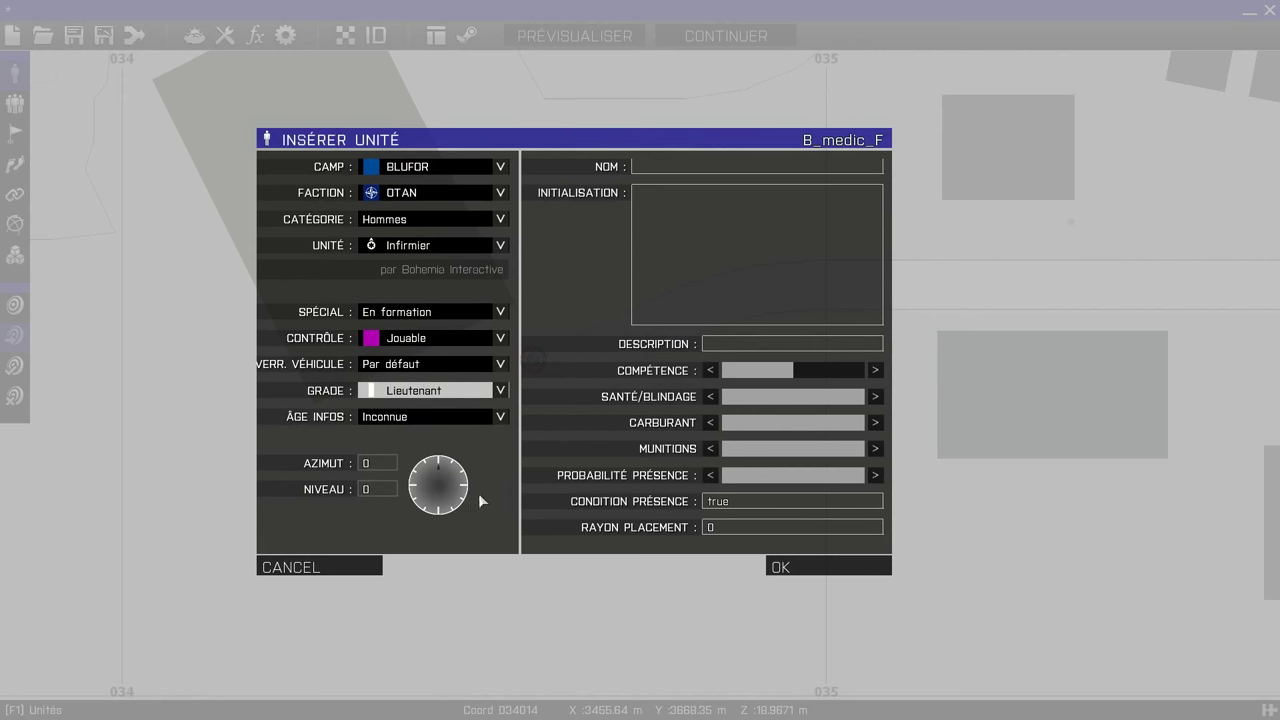
pyautogui.click(440, 391)
pyautogui.click(437, 455)
pyautogui.click(806, 568)
# Start a new unit between the large building and the road and set its side to Vide
pyautogui.scroll(3, 511, 397)
pyautogui.scroll(-3, 551, 366)
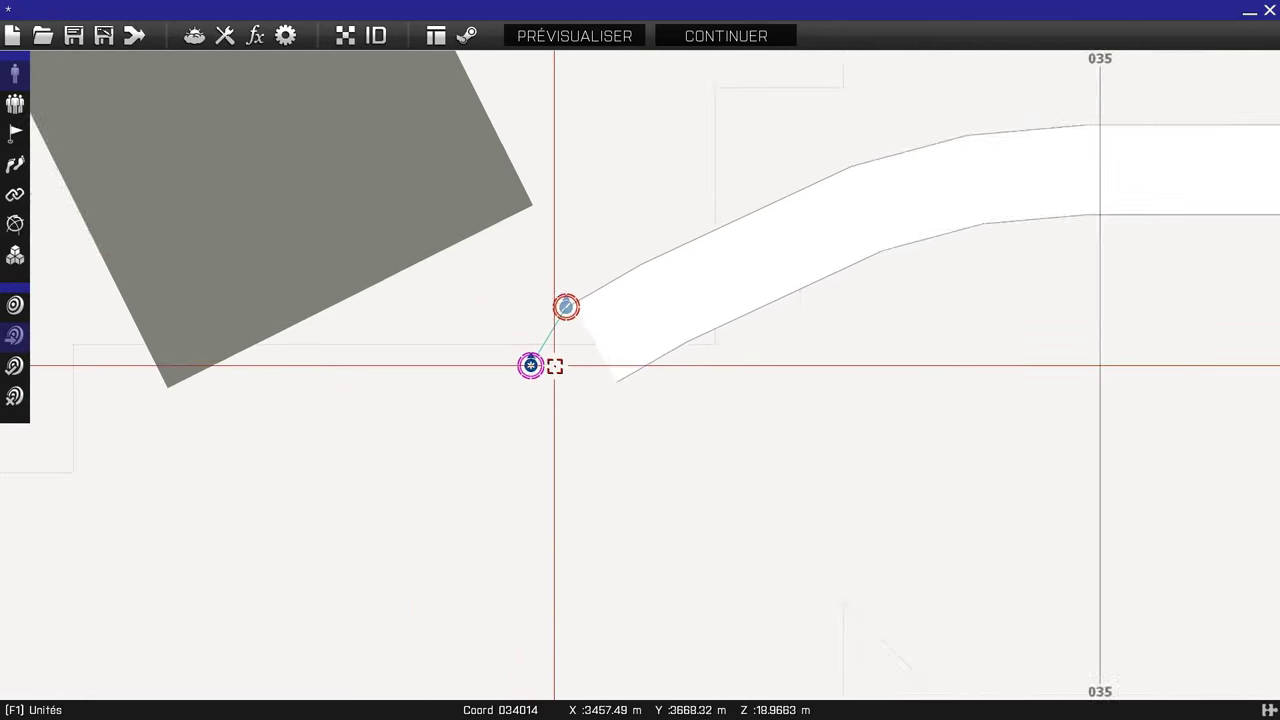
pyautogui.scroll(-4, 557, 375)
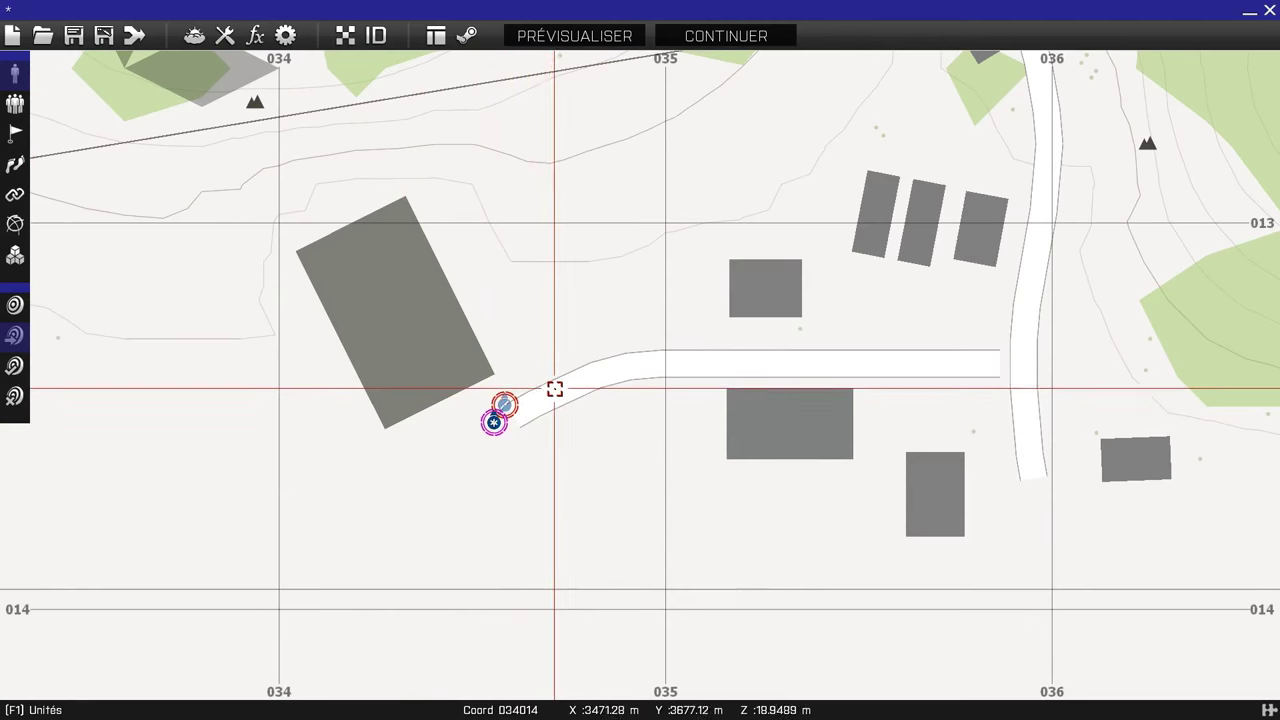
pyautogui.doubleClick(535, 347)
pyautogui.click(424, 172)
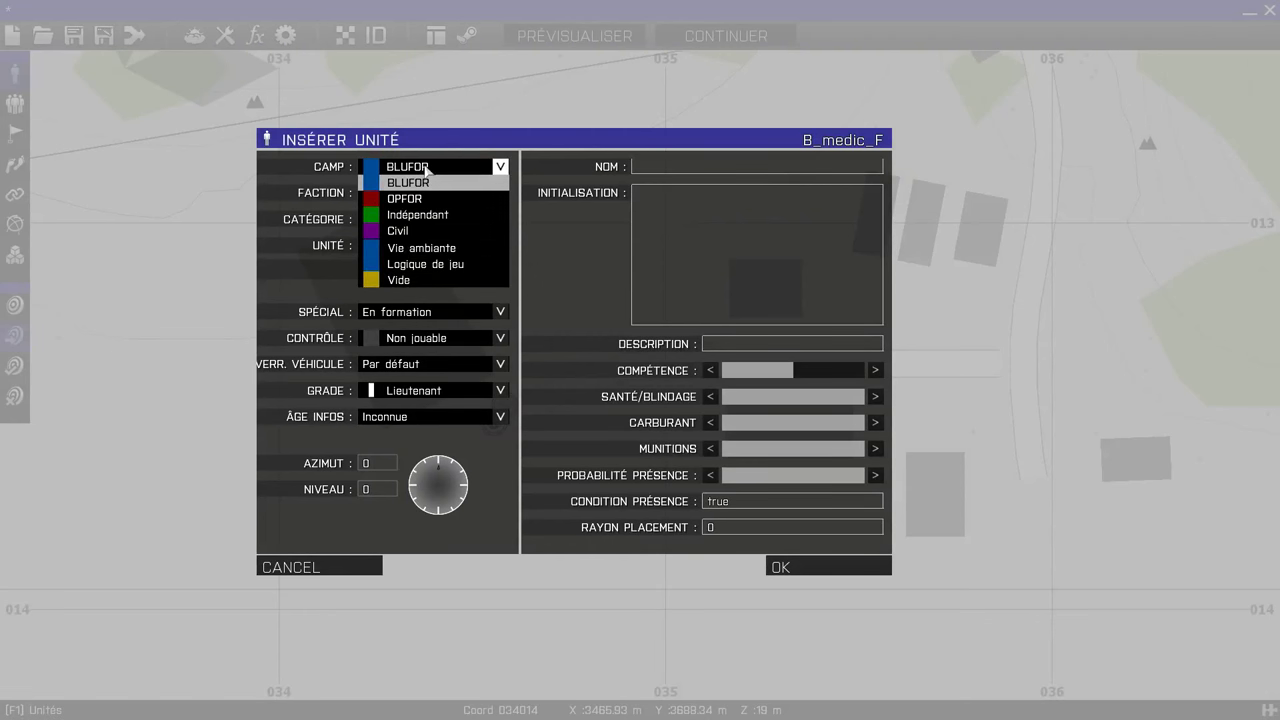
pyautogui.click(405, 281)
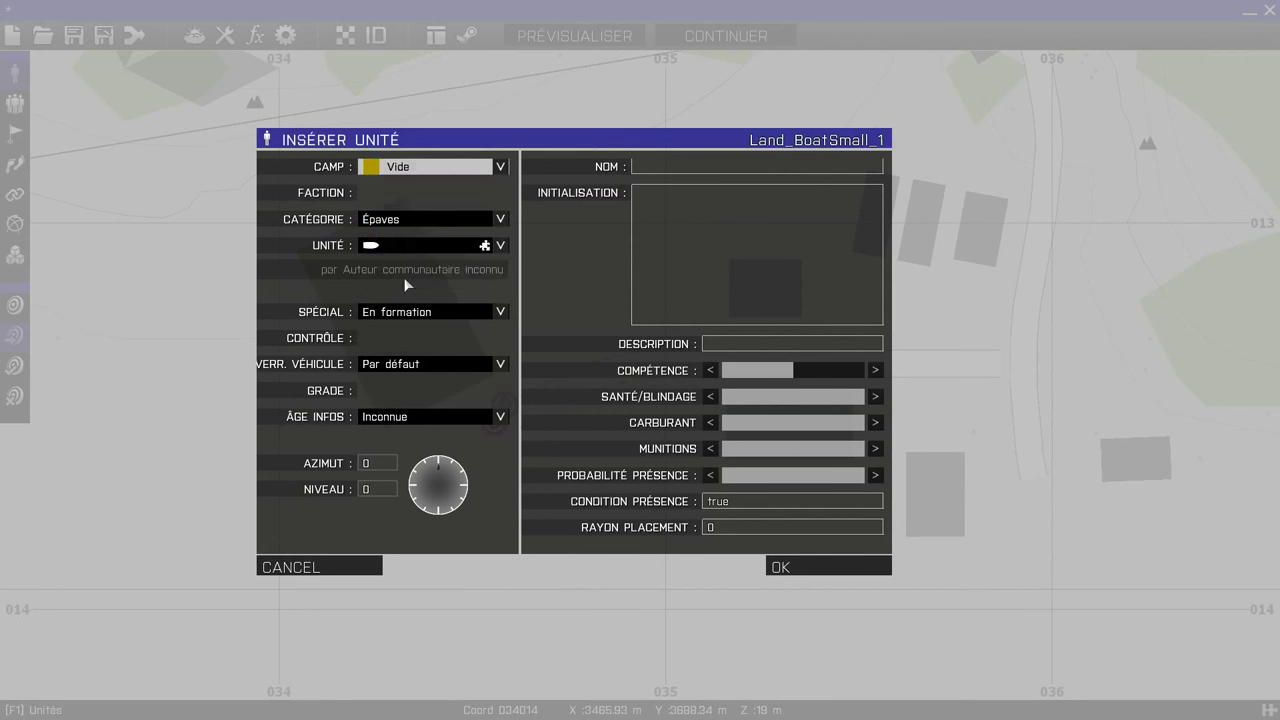
# Set the empty object's category to Munitions
pyautogui.click(425, 218)
pyautogui.scroll(-5, 450, 330)
pyautogui.scroll(5, 452, 330)
pyautogui.scroll(-2, 452, 326)
pyautogui.scroll(-8, 452, 328)
pyautogui.scroll(-2, 452, 330)
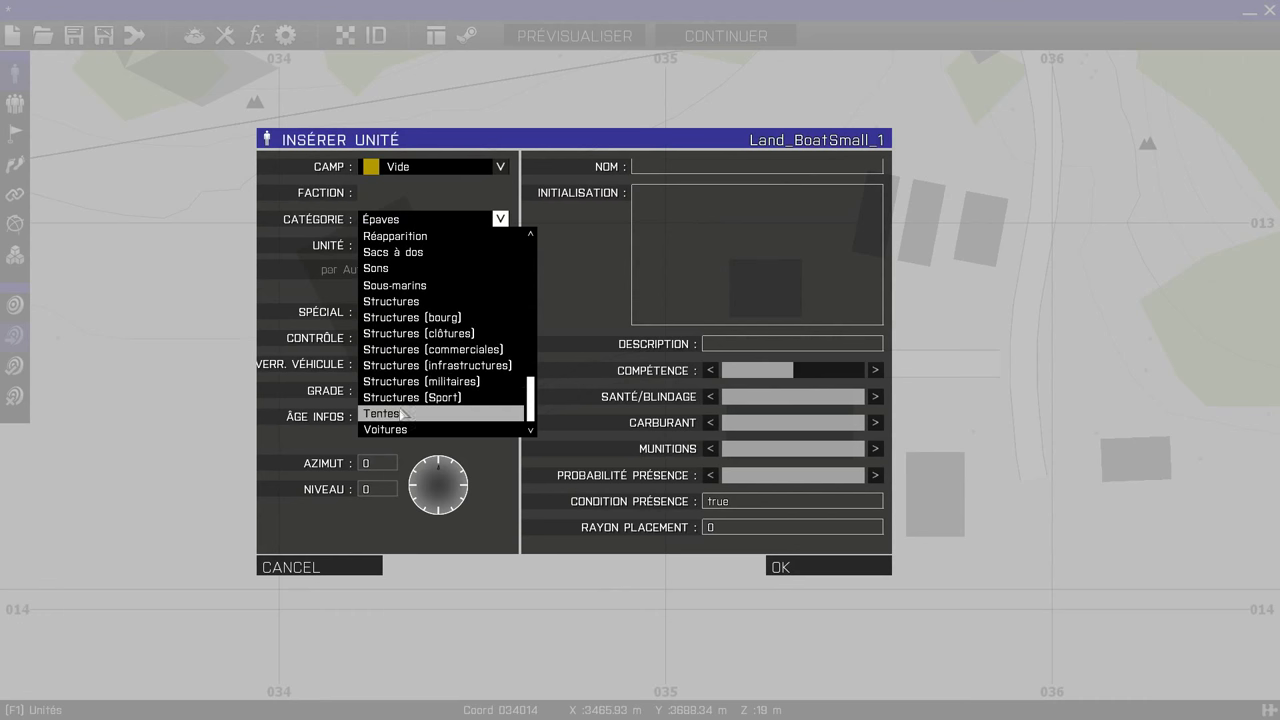
pyautogui.scroll(2, 410, 421)
pyautogui.scroll(8, 412, 418)
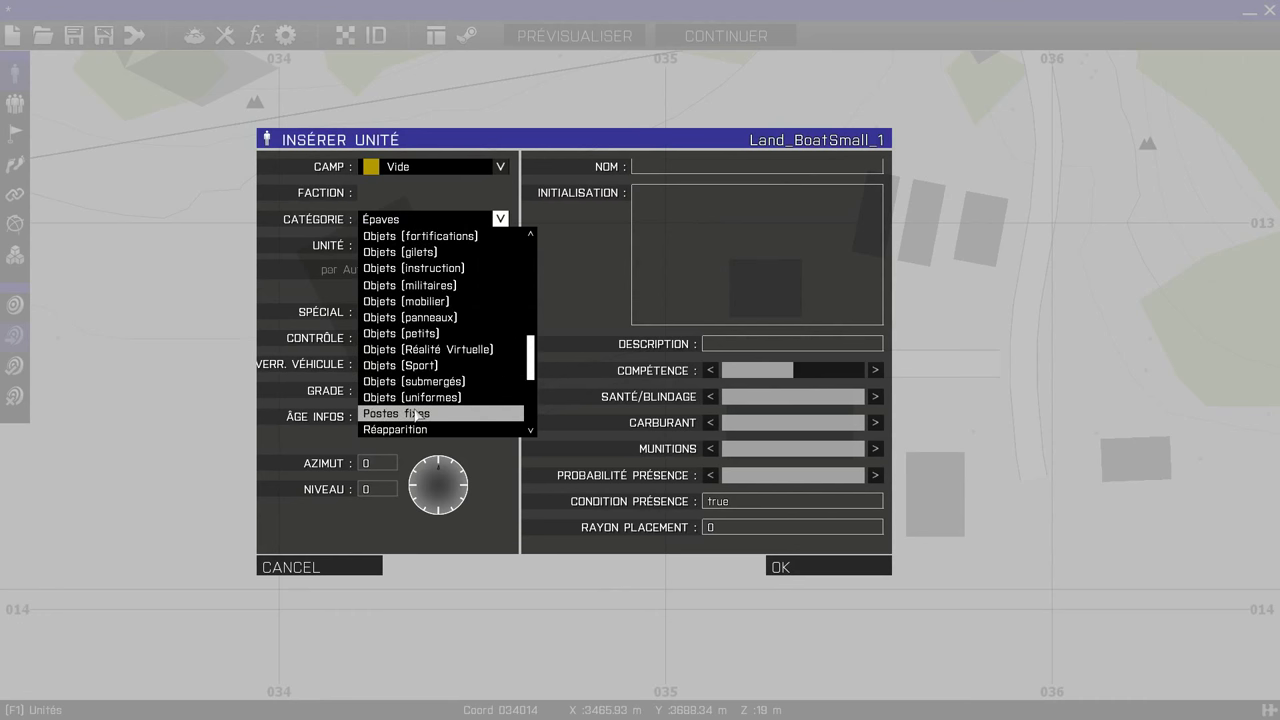
pyautogui.scroll(3, 425, 412)
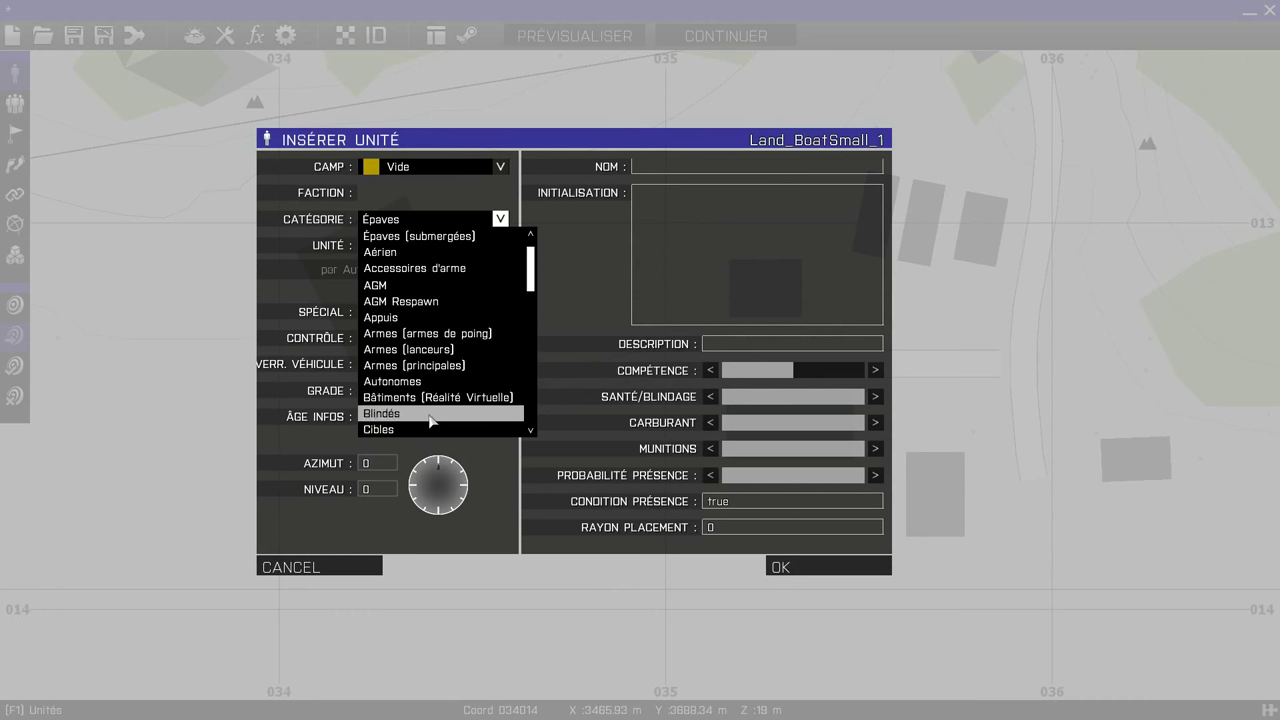
pyautogui.scroll(-5, 413, 285)
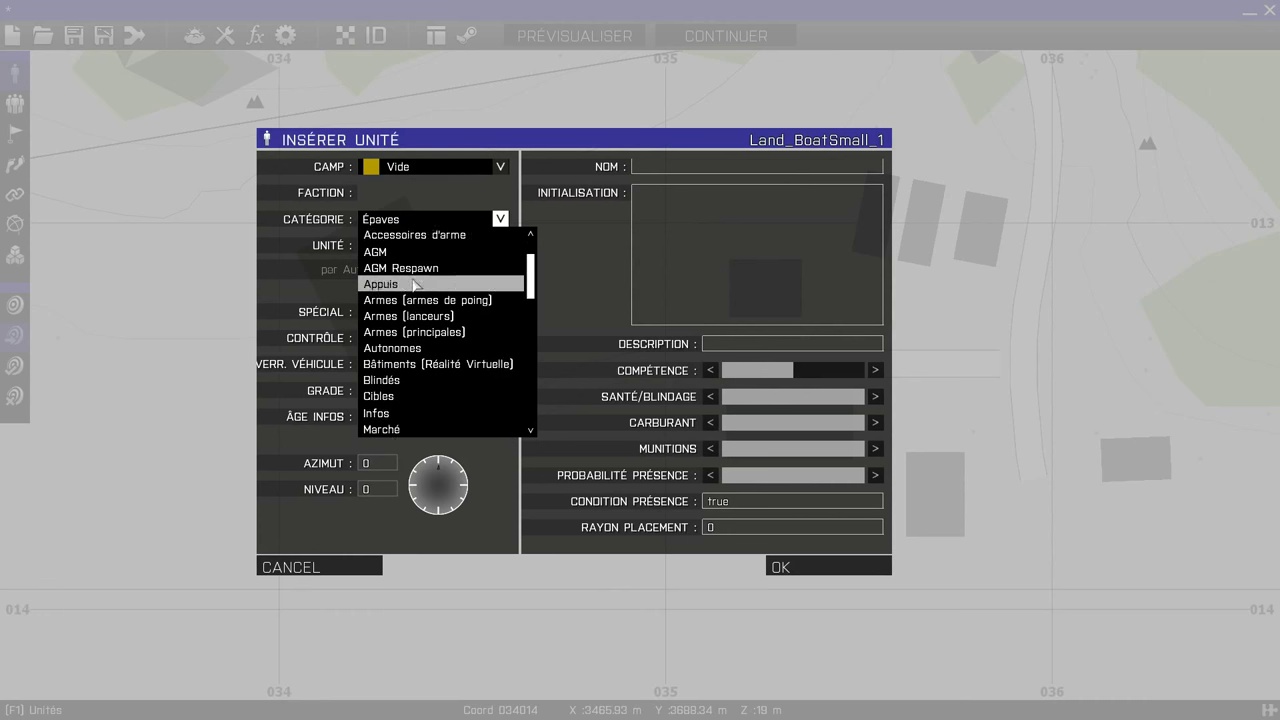
pyautogui.scroll(-5, 418, 302)
pyautogui.scroll(-5, 418, 302)
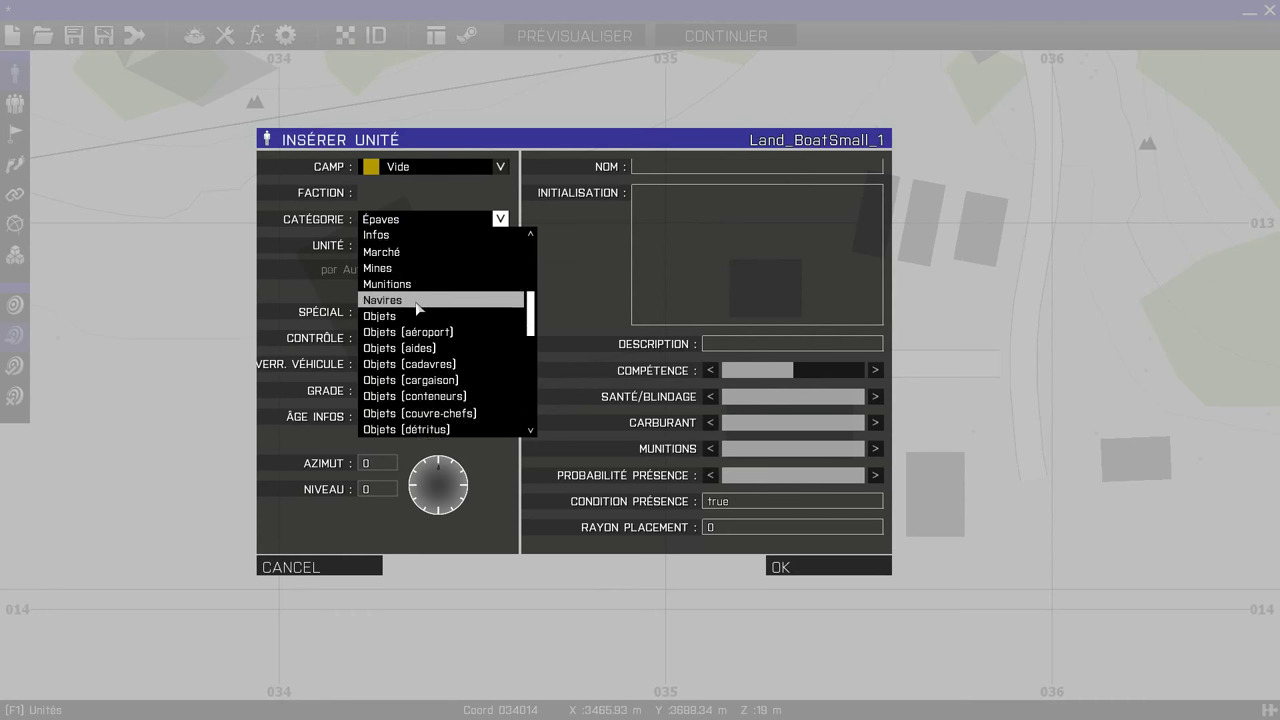
pyautogui.scroll(2, 487, 290)
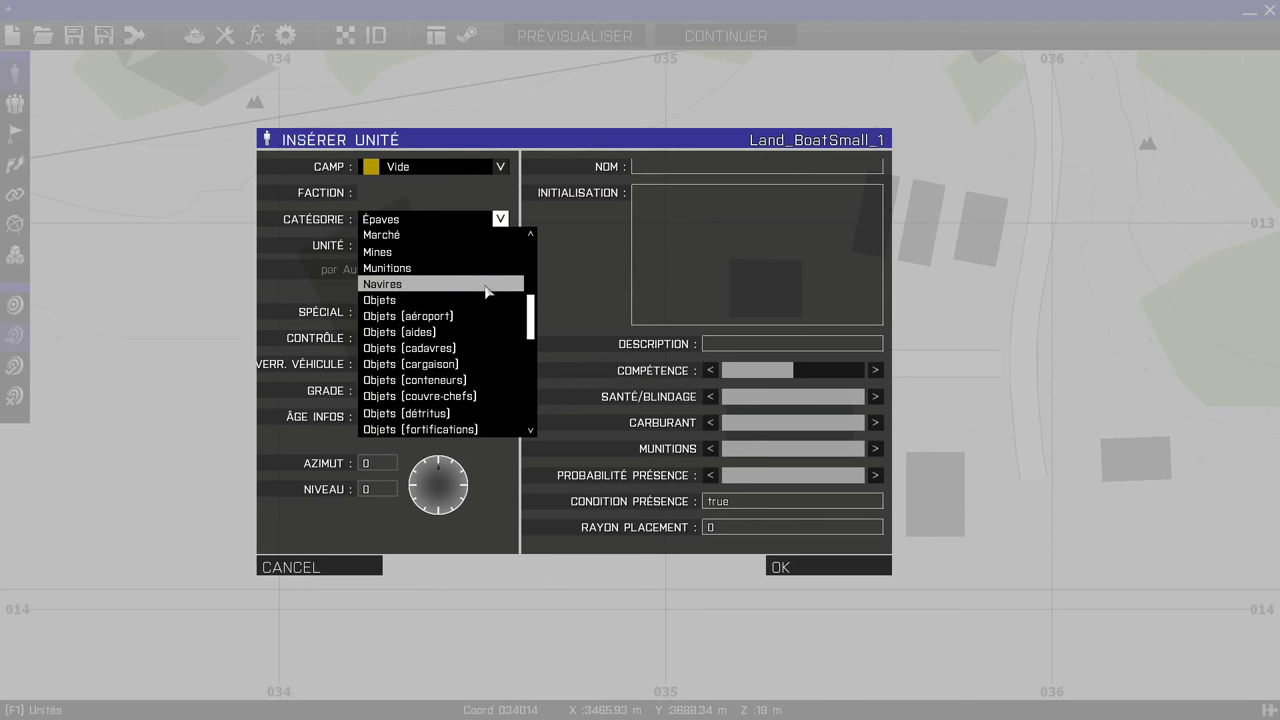
pyautogui.click(398, 283)
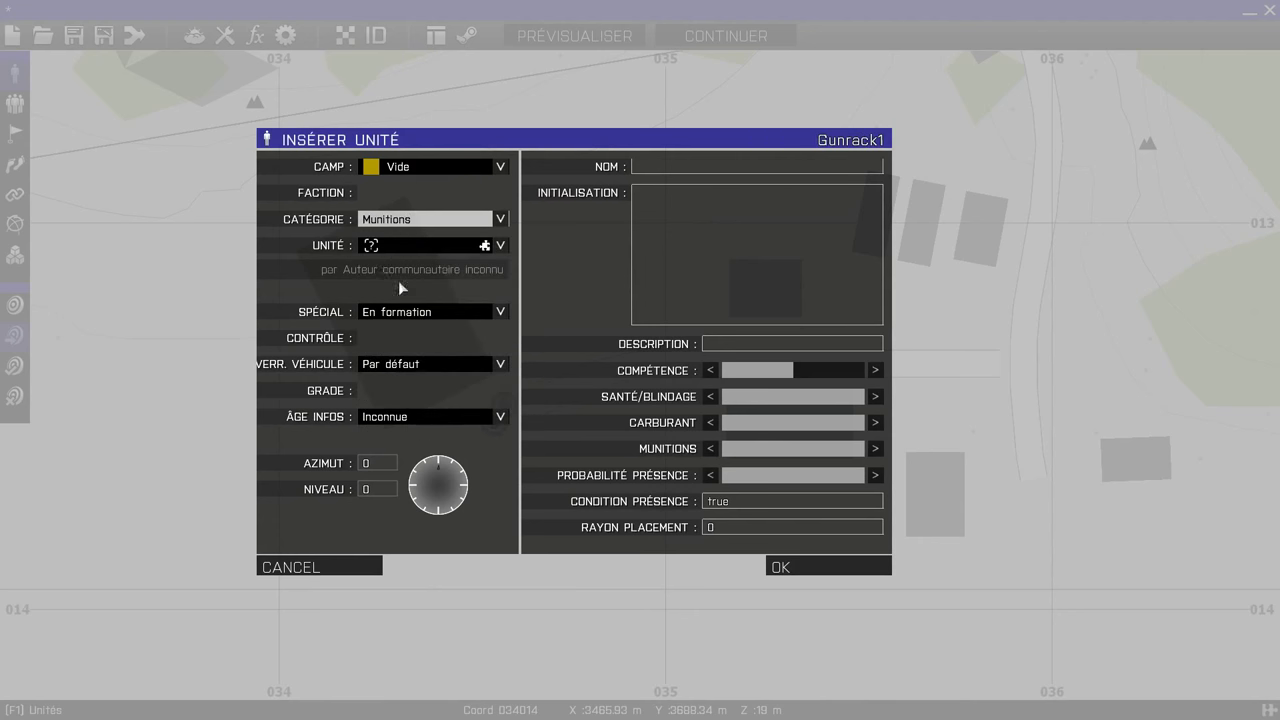
# Insert the [OTAN] Caisse de ravitaillements and position it at the large building's corner, aligned with the wall
pyautogui.click(417, 245)
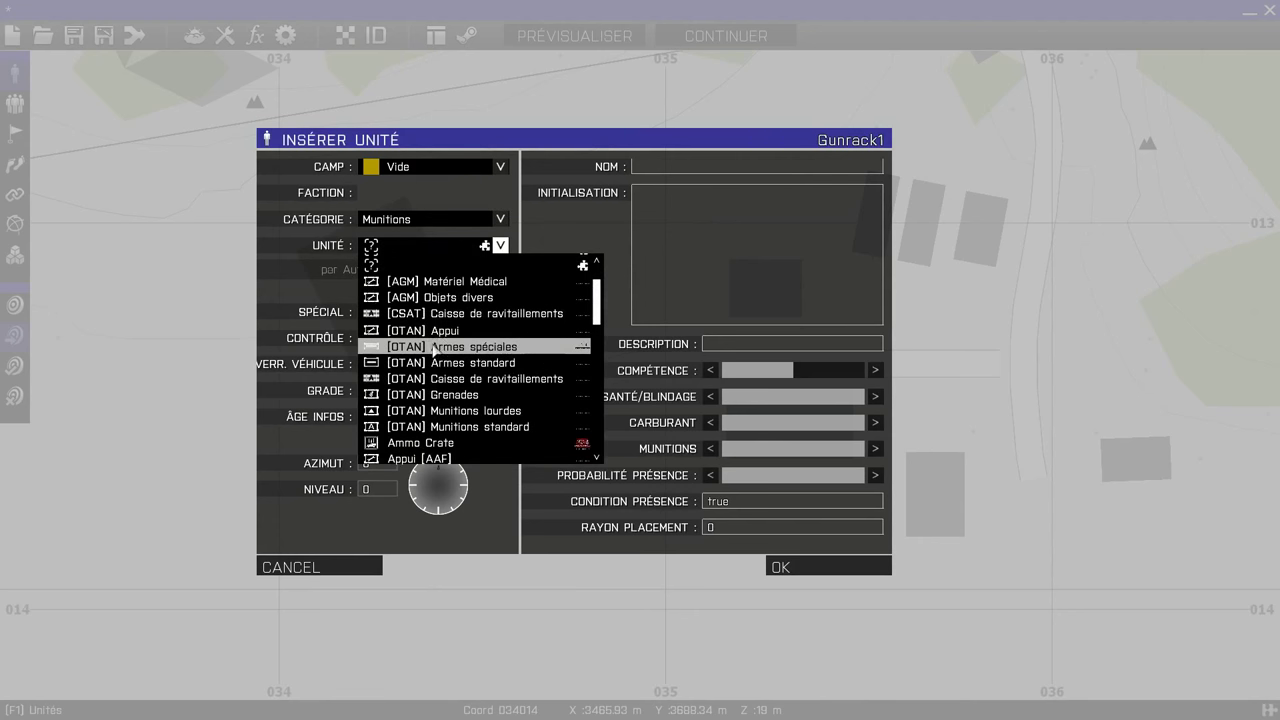
pyautogui.click(466, 379)
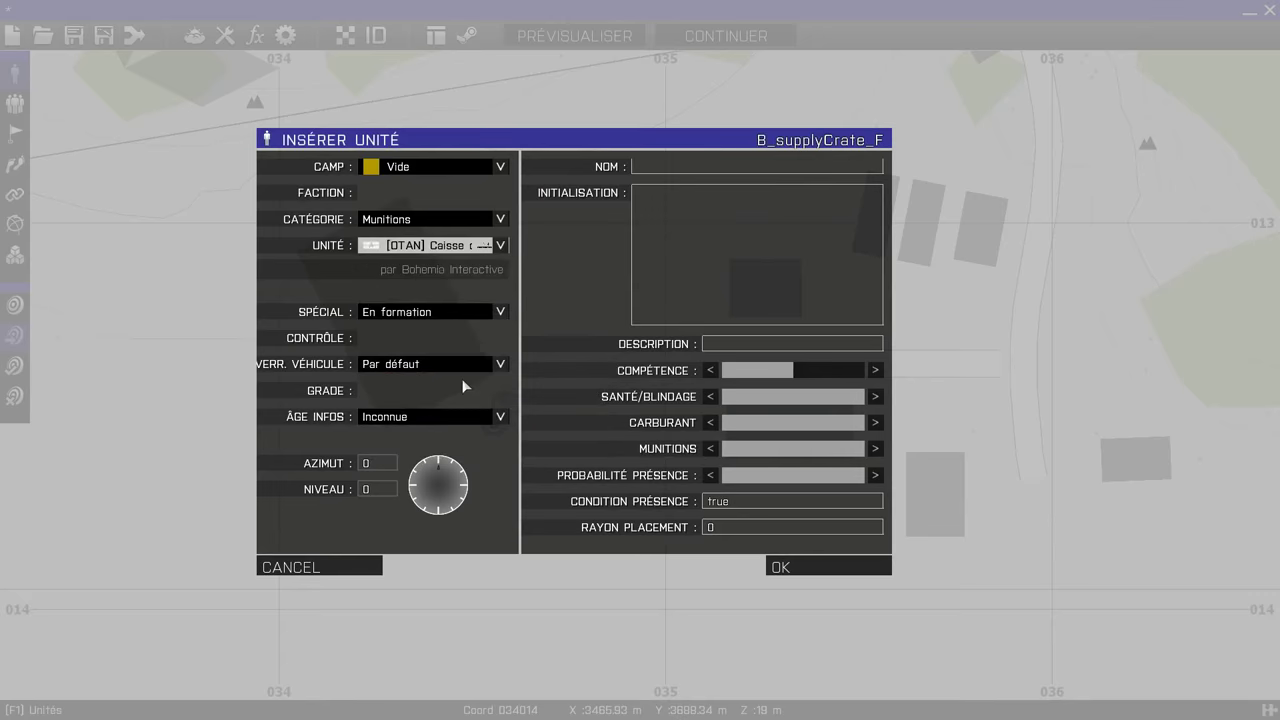
pyautogui.click(806, 566)
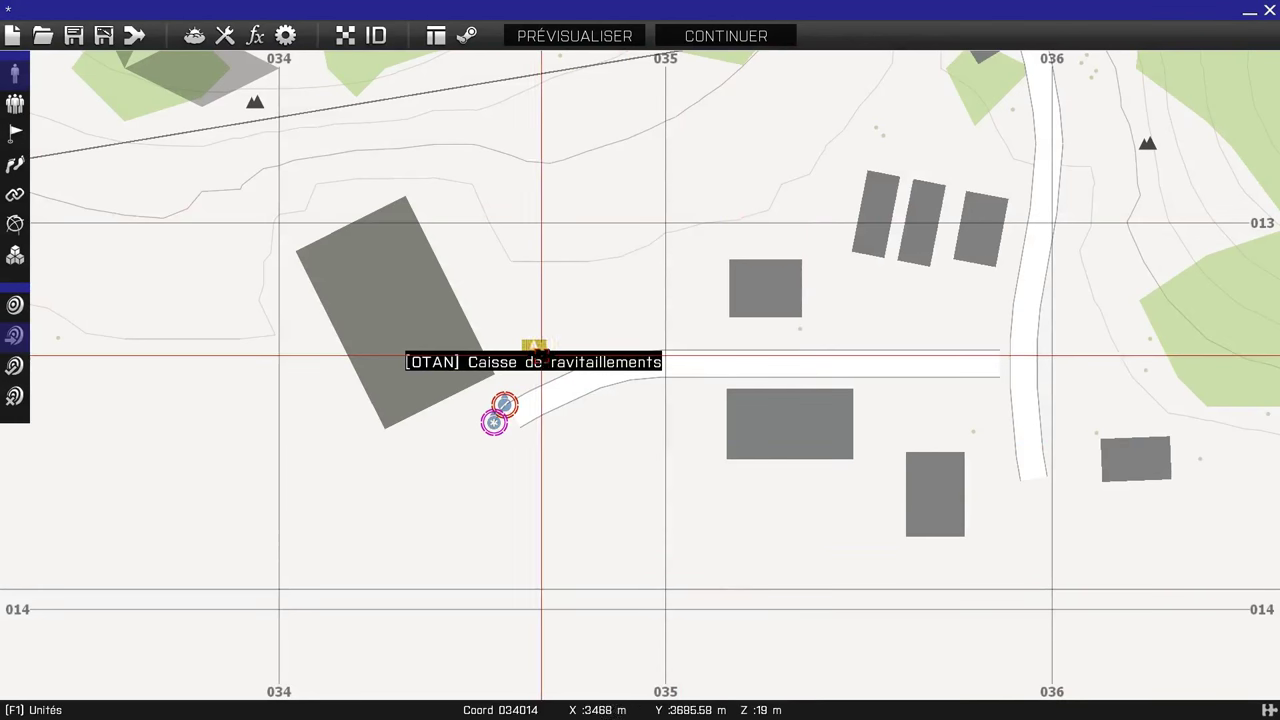
pyautogui.scroll(1, 460, 362)
pyautogui.moveTo(460, 362); pyautogui.dragTo(527, 400)
pyautogui.doubleClick(535, 389)
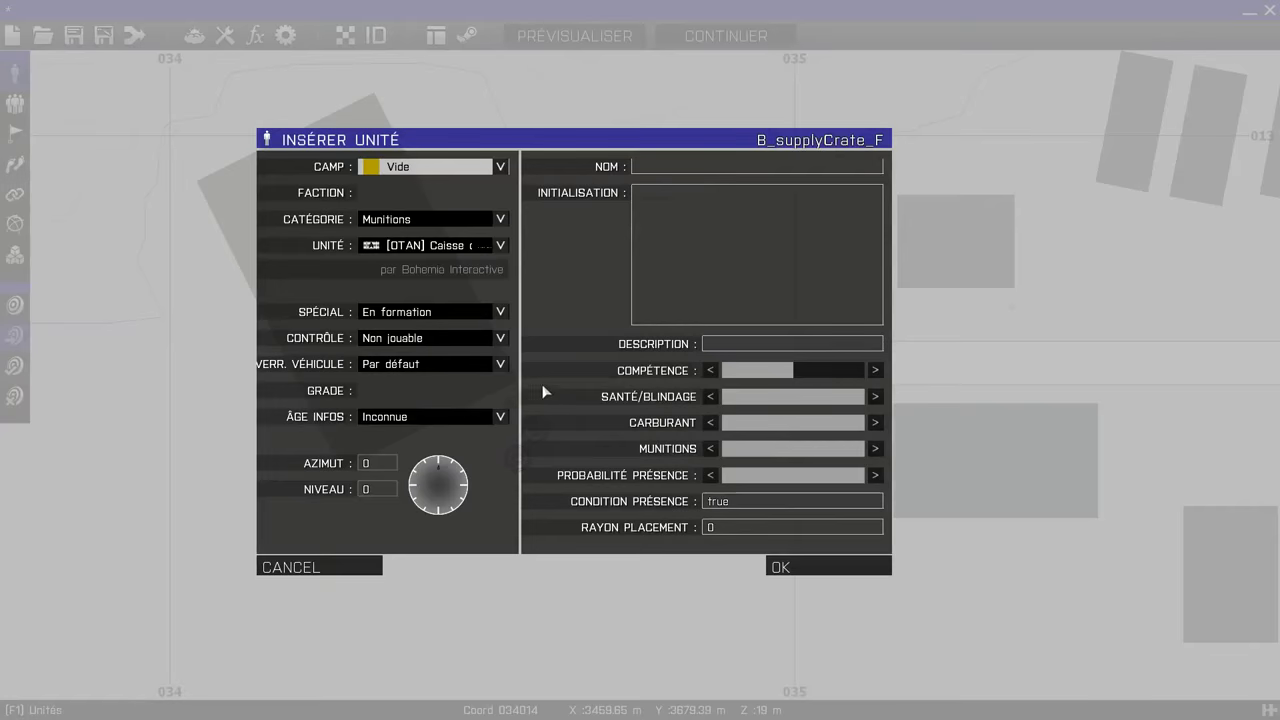
pyautogui.click(338, 566)
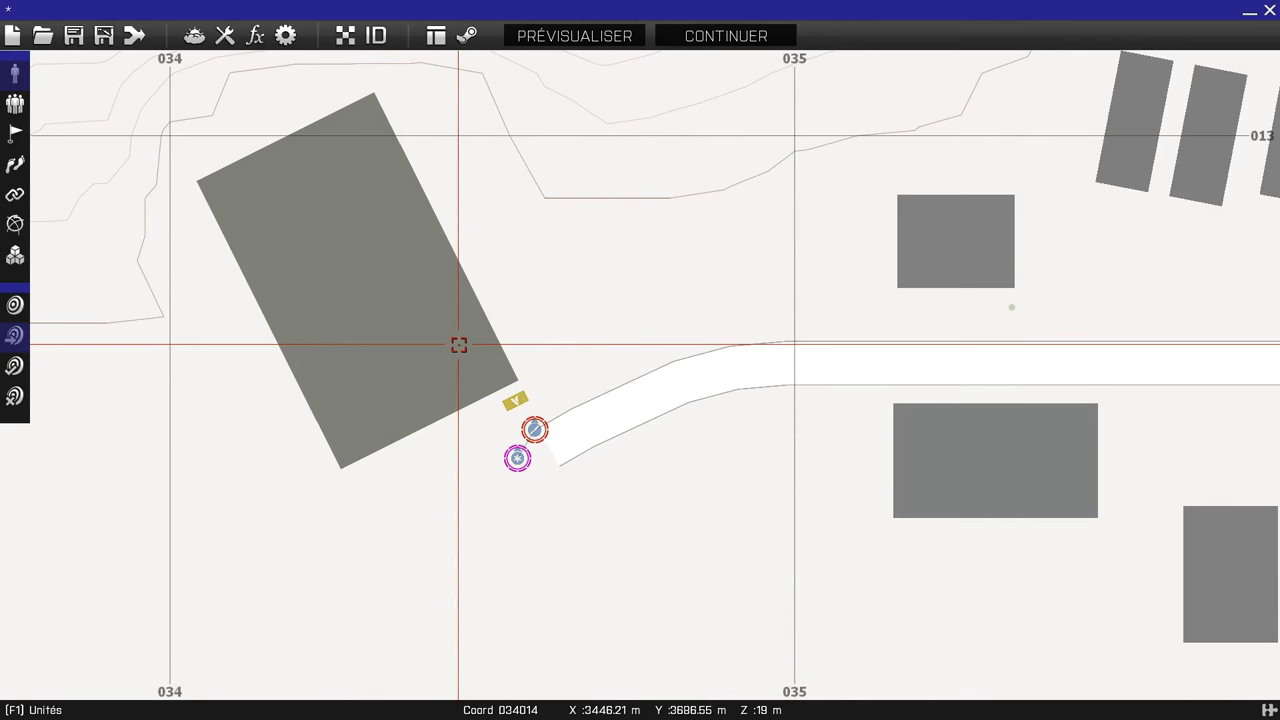
# Preview the mission in-game to check the placed units and supply crate
pyautogui.scroll(3, 551, 391)
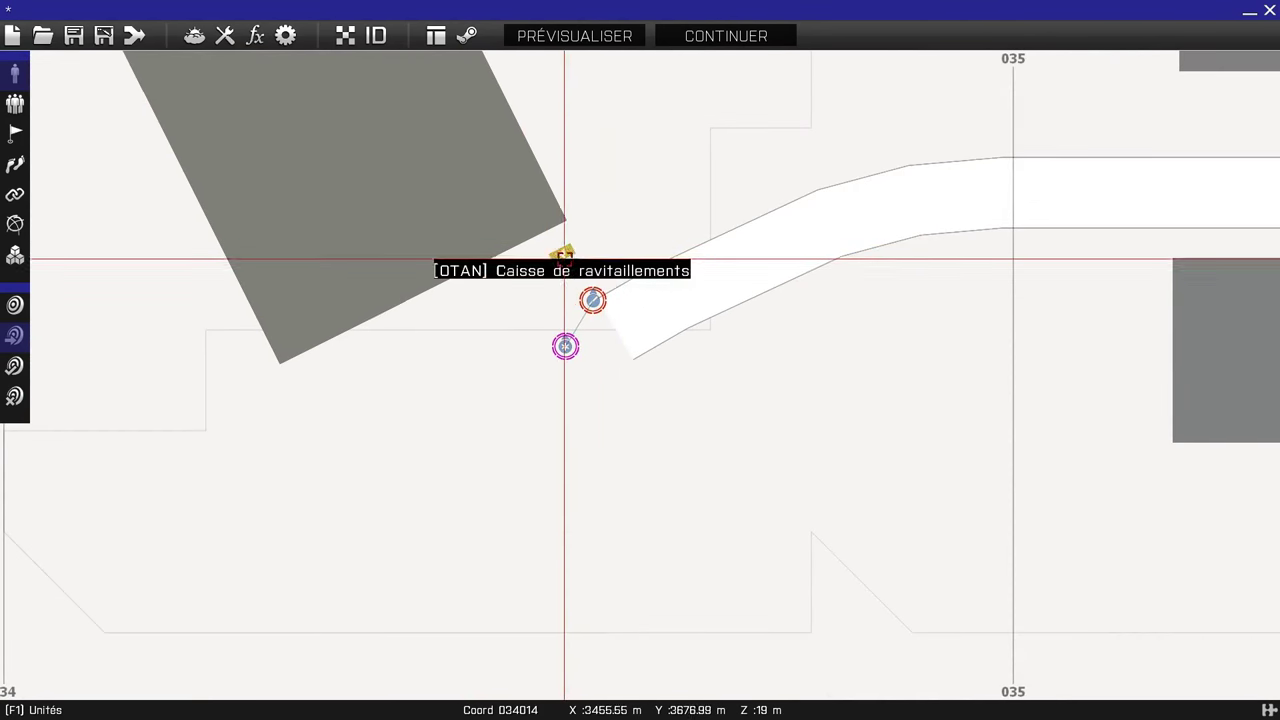
pyautogui.scroll(-2, 460, 307)
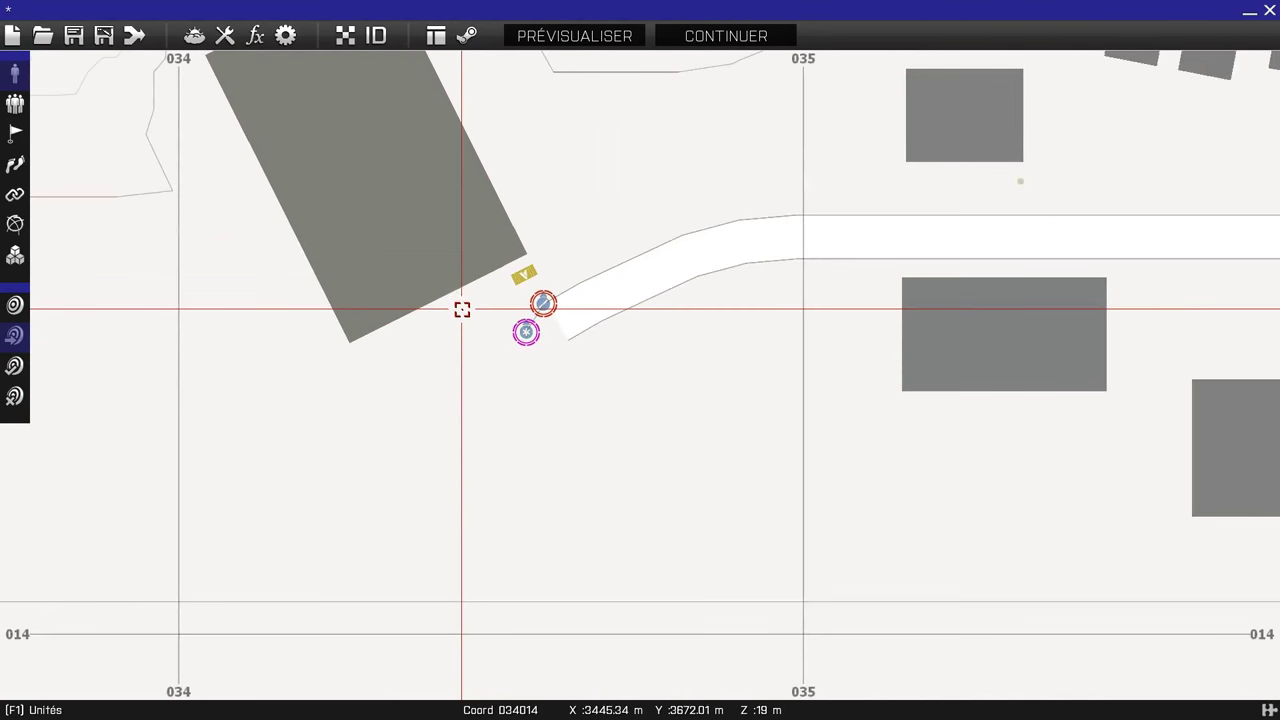
pyautogui.click(575, 36)
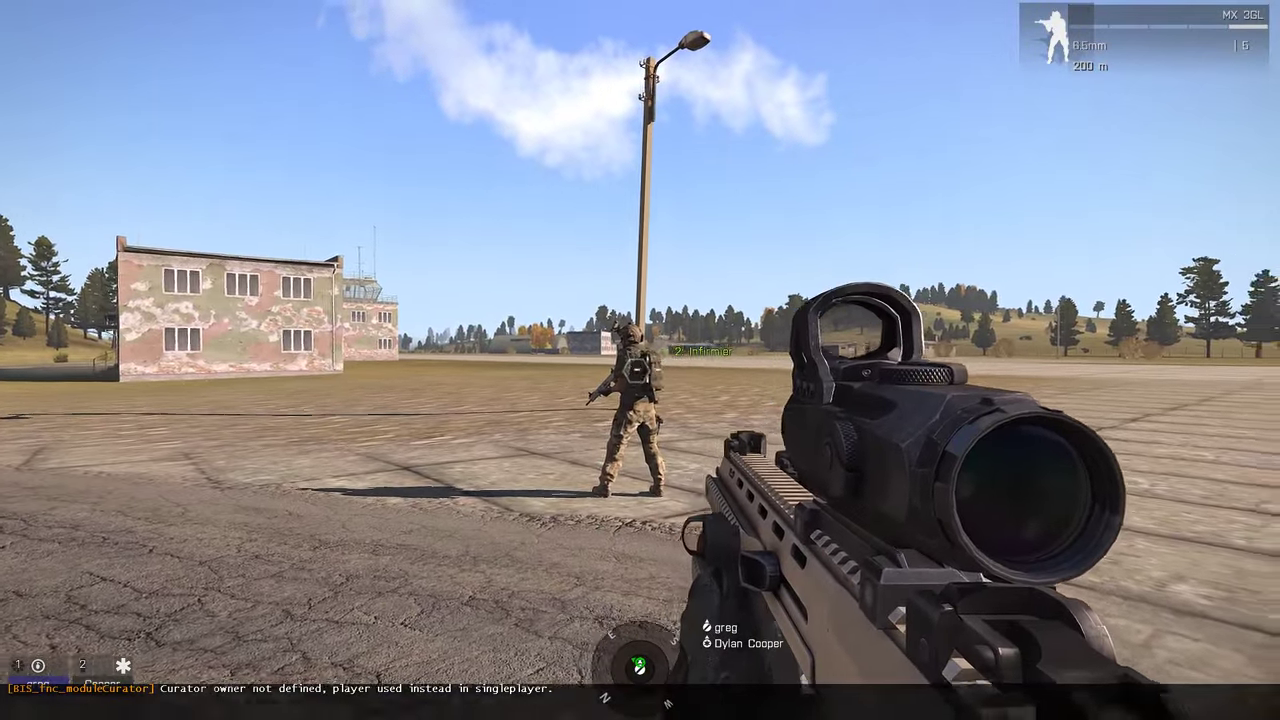
# Walk to the supply crate in the preview and examine the equipment it contains
pyautogui.press('w')
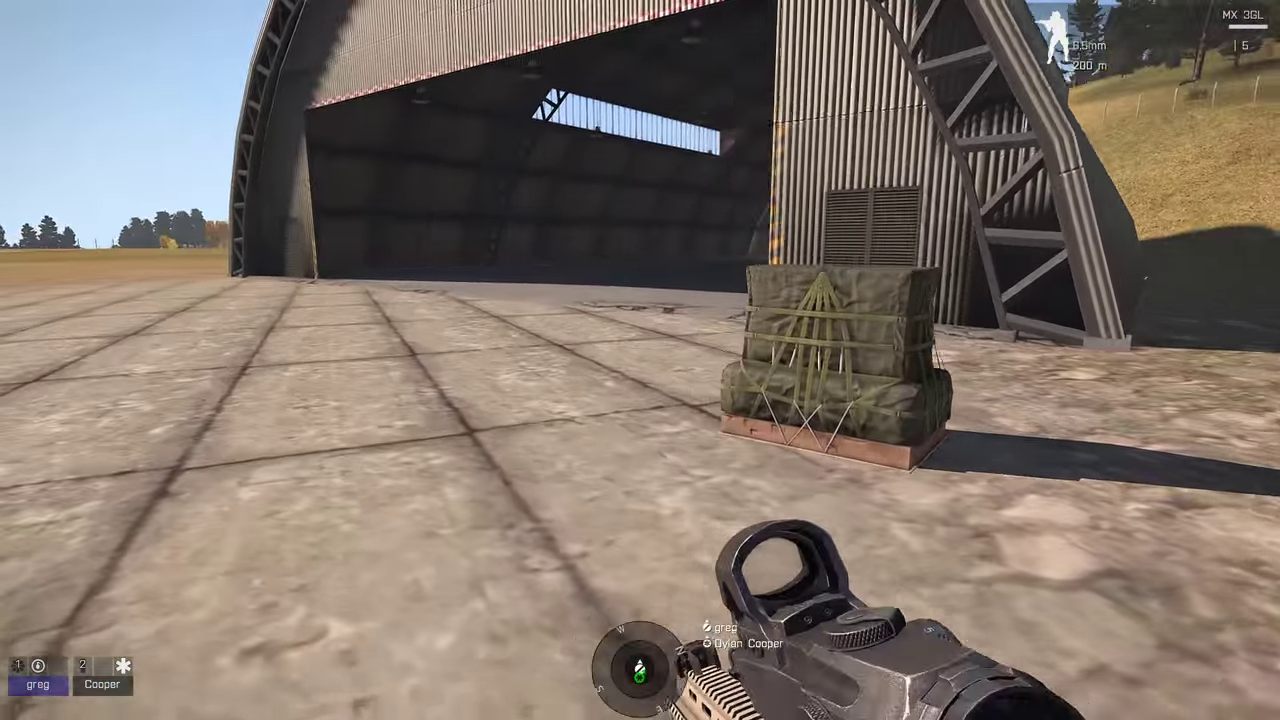
pyautogui.press('w')
pyautogui.scroll(-2, 640, 360)
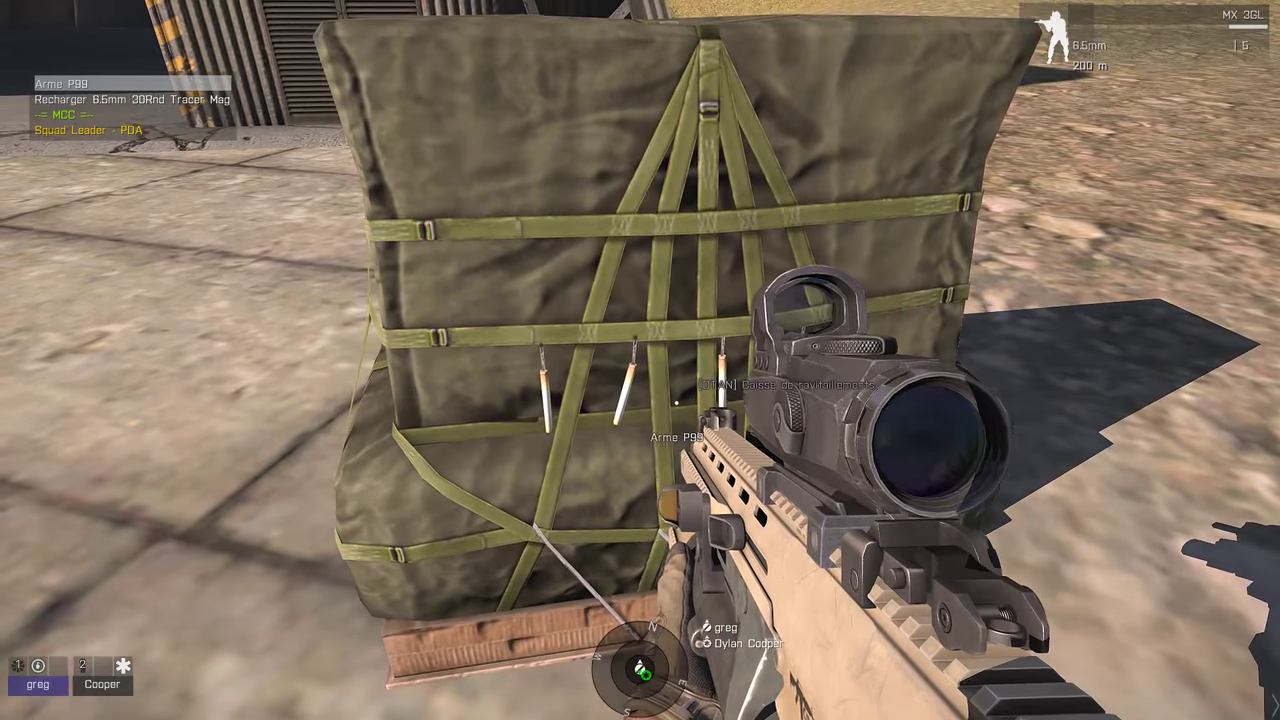
pyautogui.press('space')
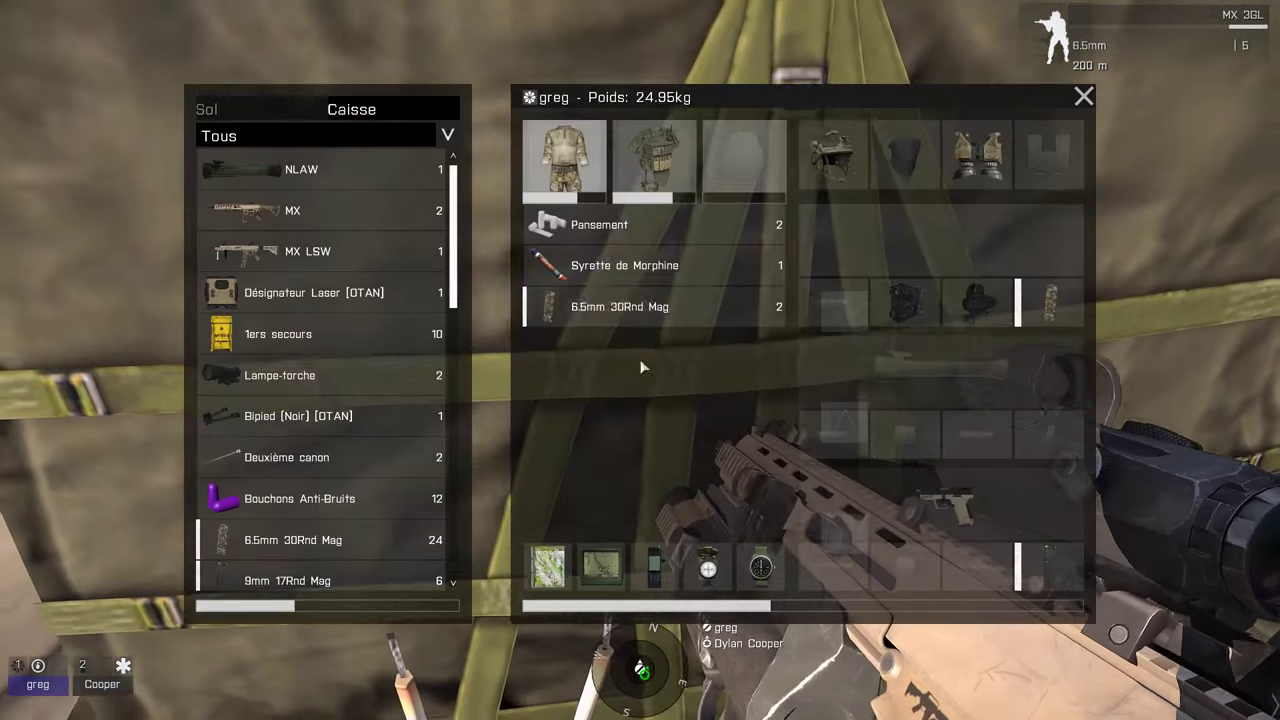
pyautogui.scroll(-2, 338, 360)
pyautogui.scroll(-6, 345, 362)
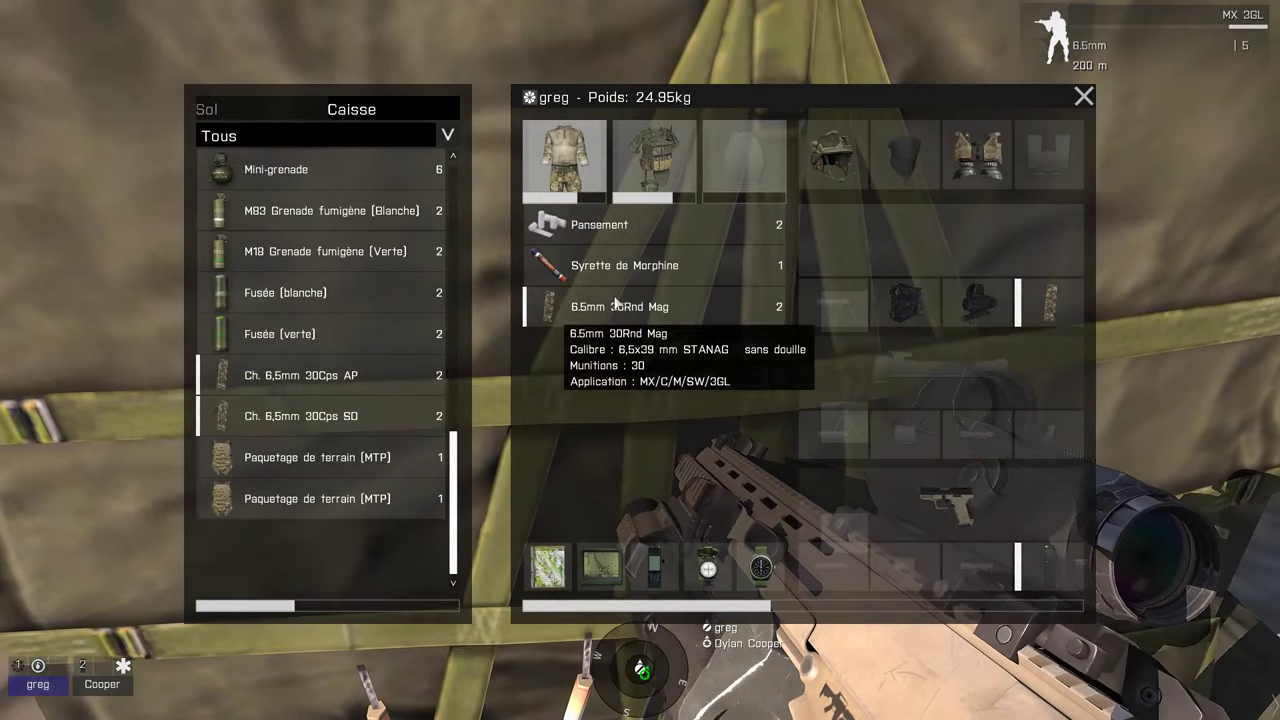
pyautogui.click(1083, 96)
pyautogui.press('s')
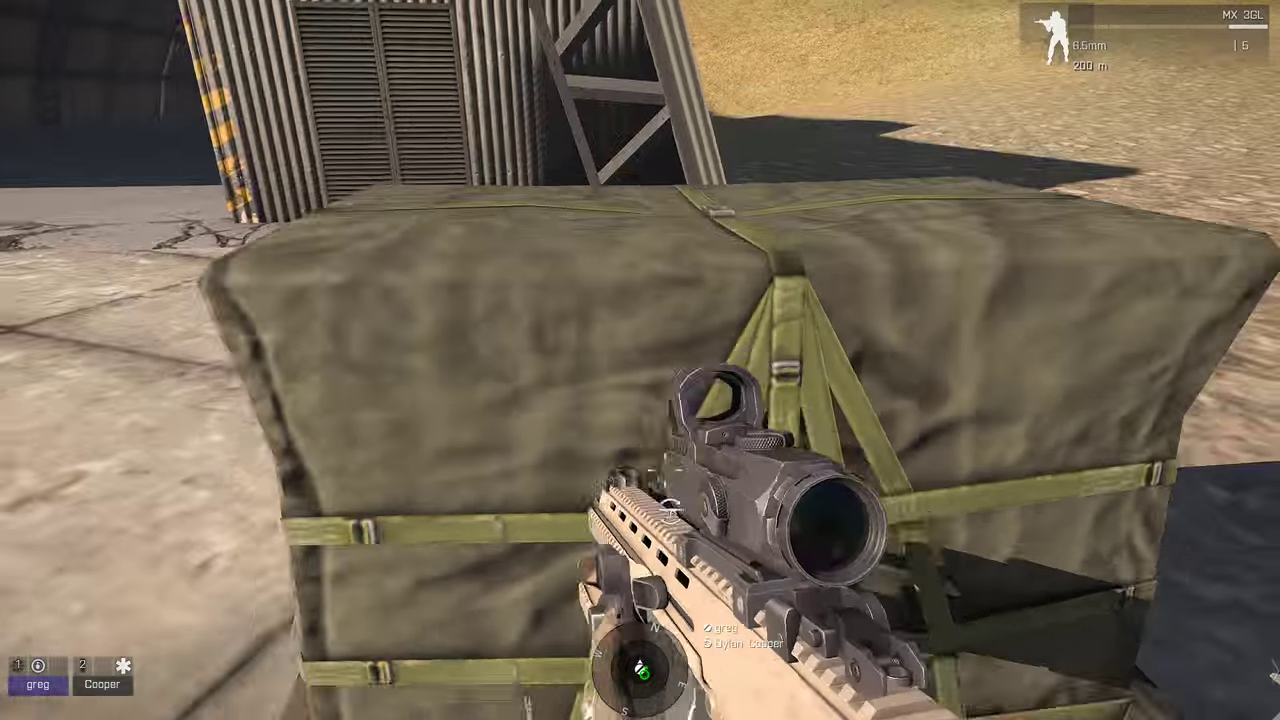
pyautogui.press('s')
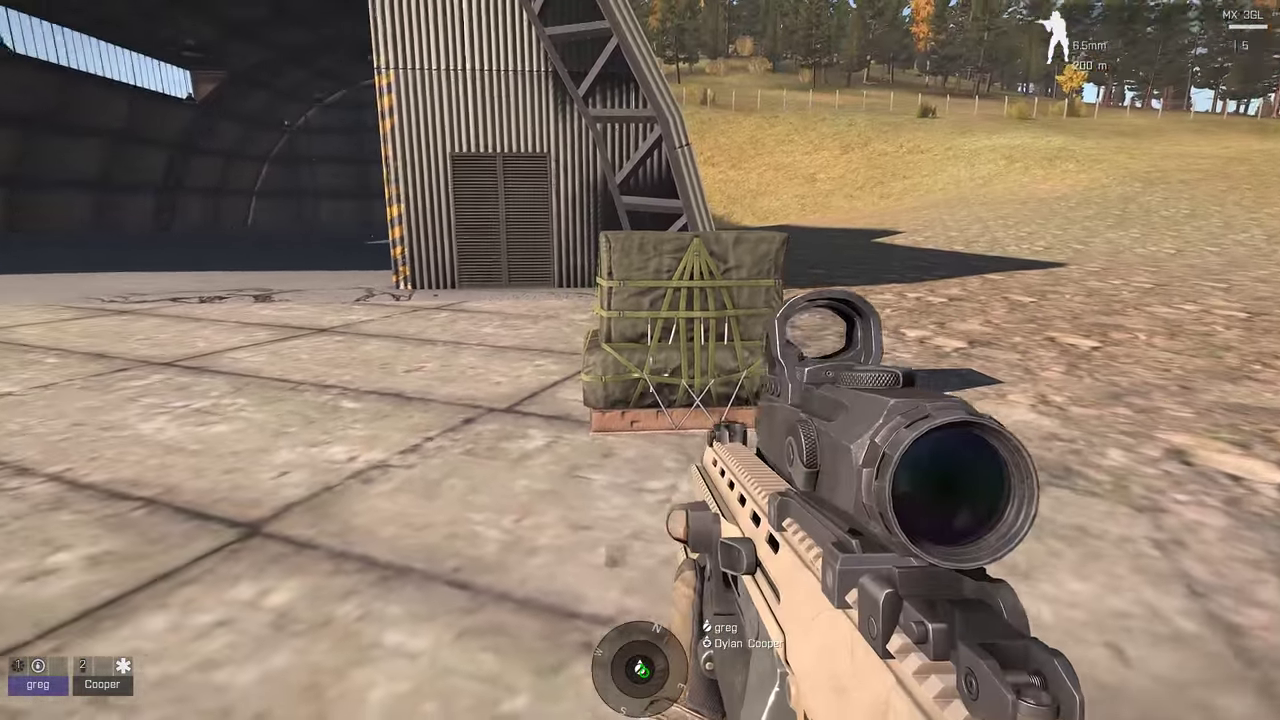
pyautogui.press('a')
pyautogui.press('s')
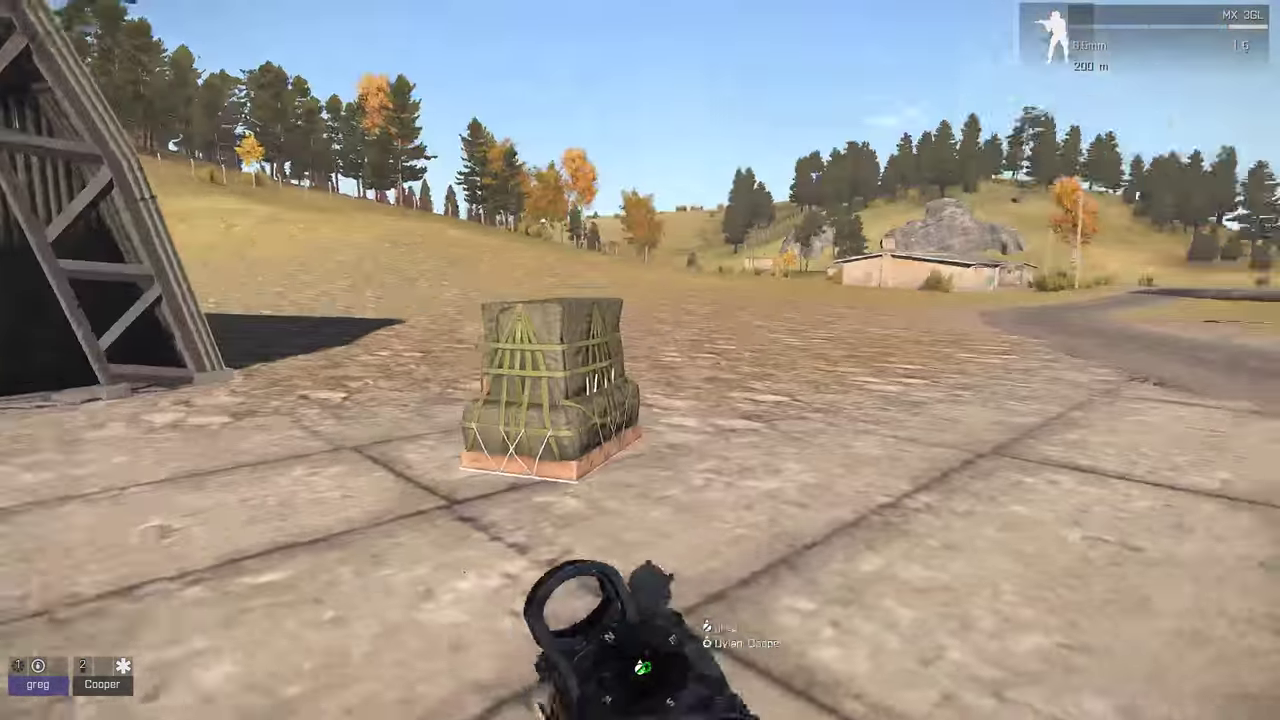
pyautogui.press('w')
pyautogui.press('ctrl')
pyautogui.press('ctrl')
pyautogui.press('s')
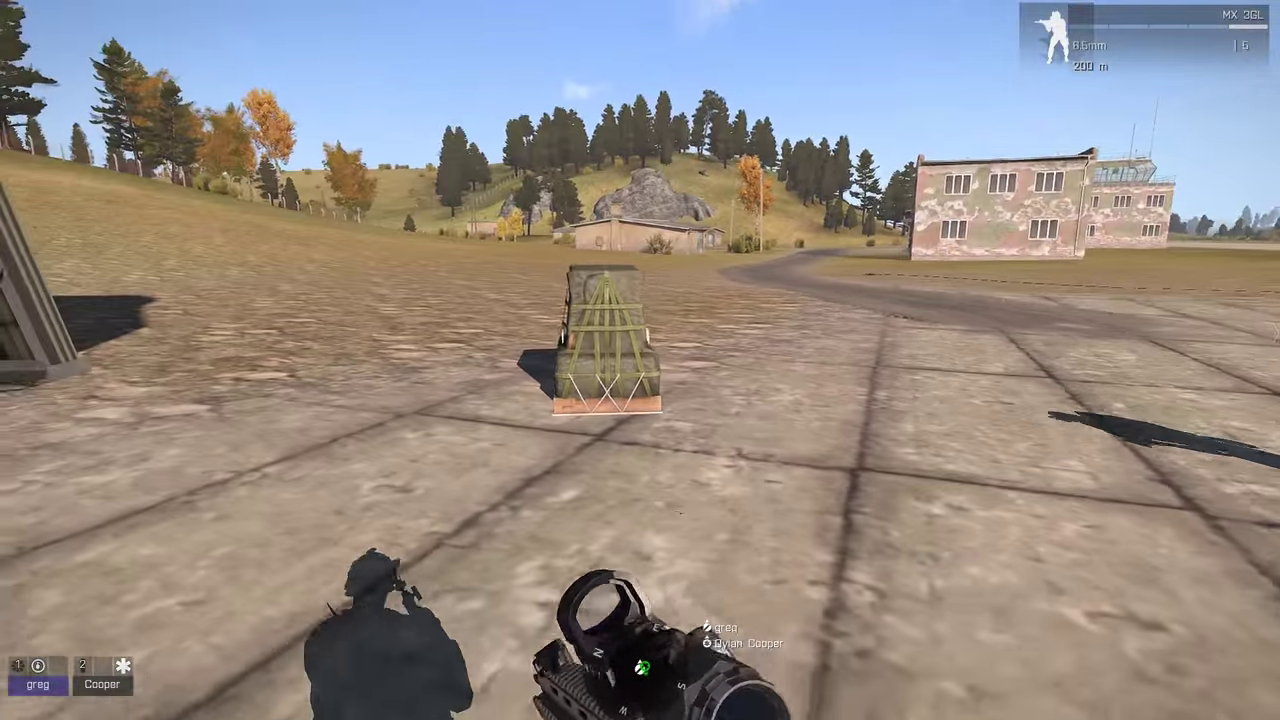
pyautogui.press('ctrl')
pyautogui.press('ctrl')
pyautogui.press('ctrl')
pyautogui.press('ctrl')
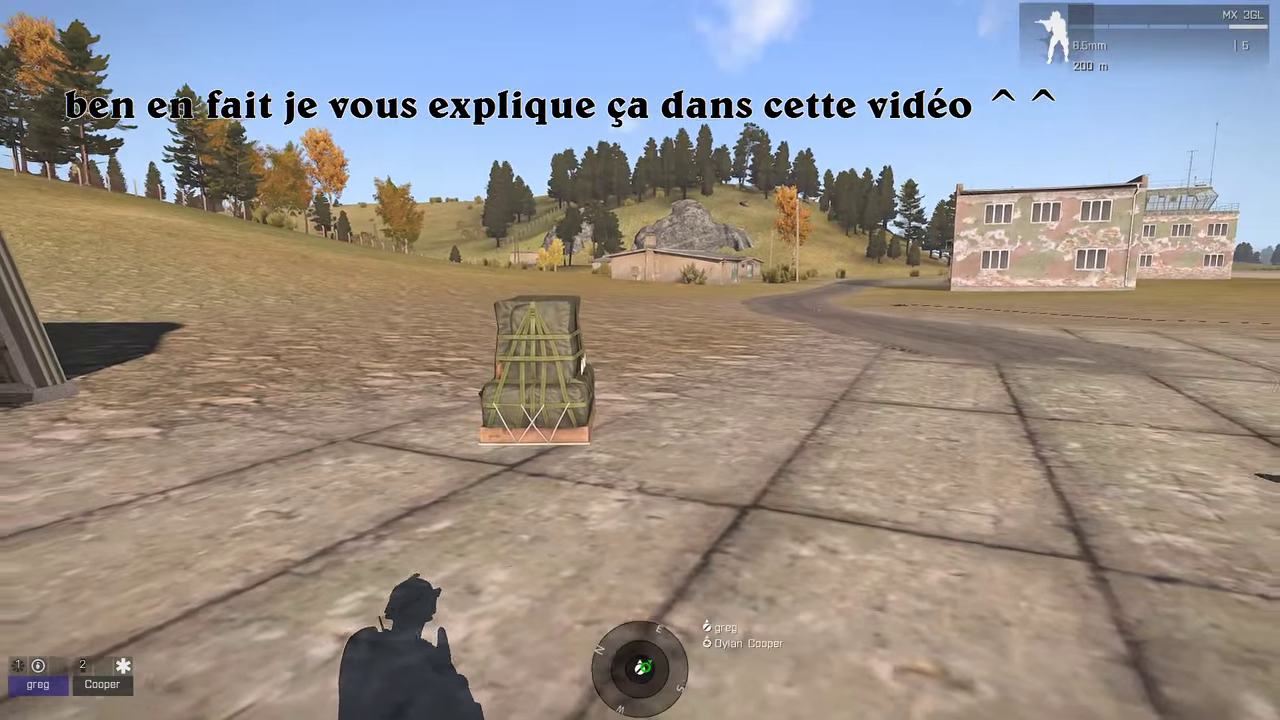
pyautogui.press('d')
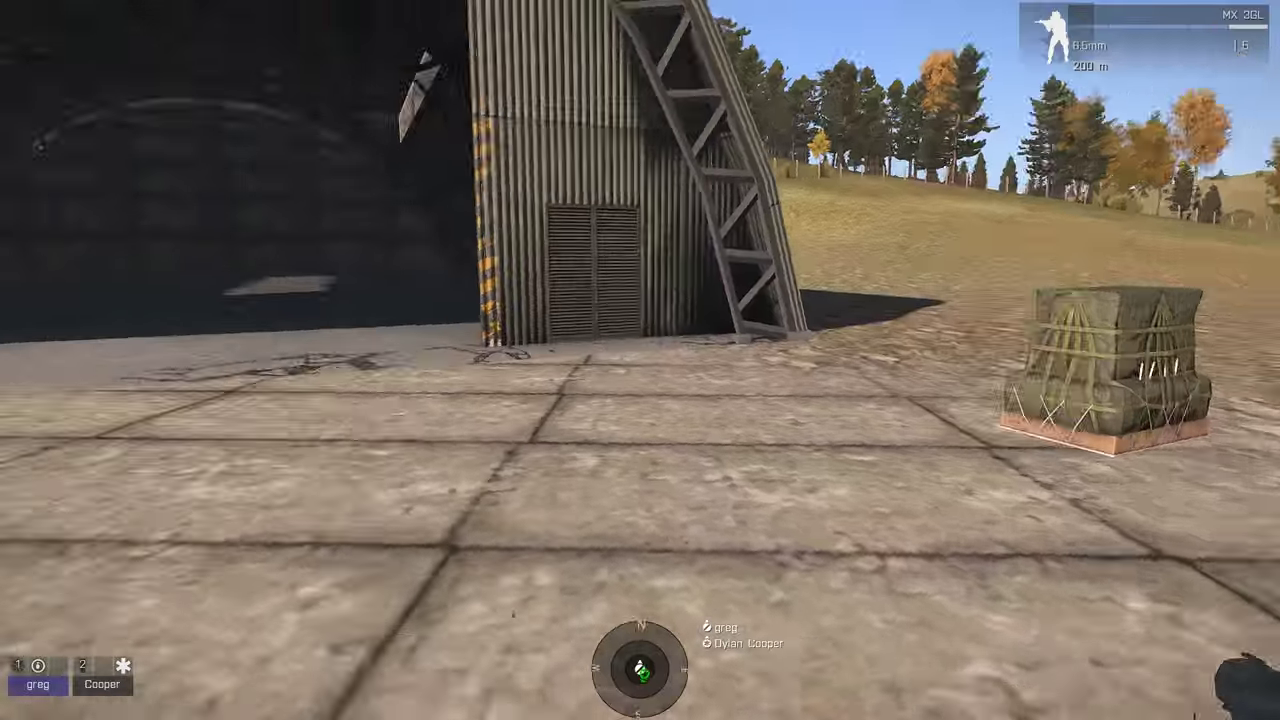
pyautogui.press('a')
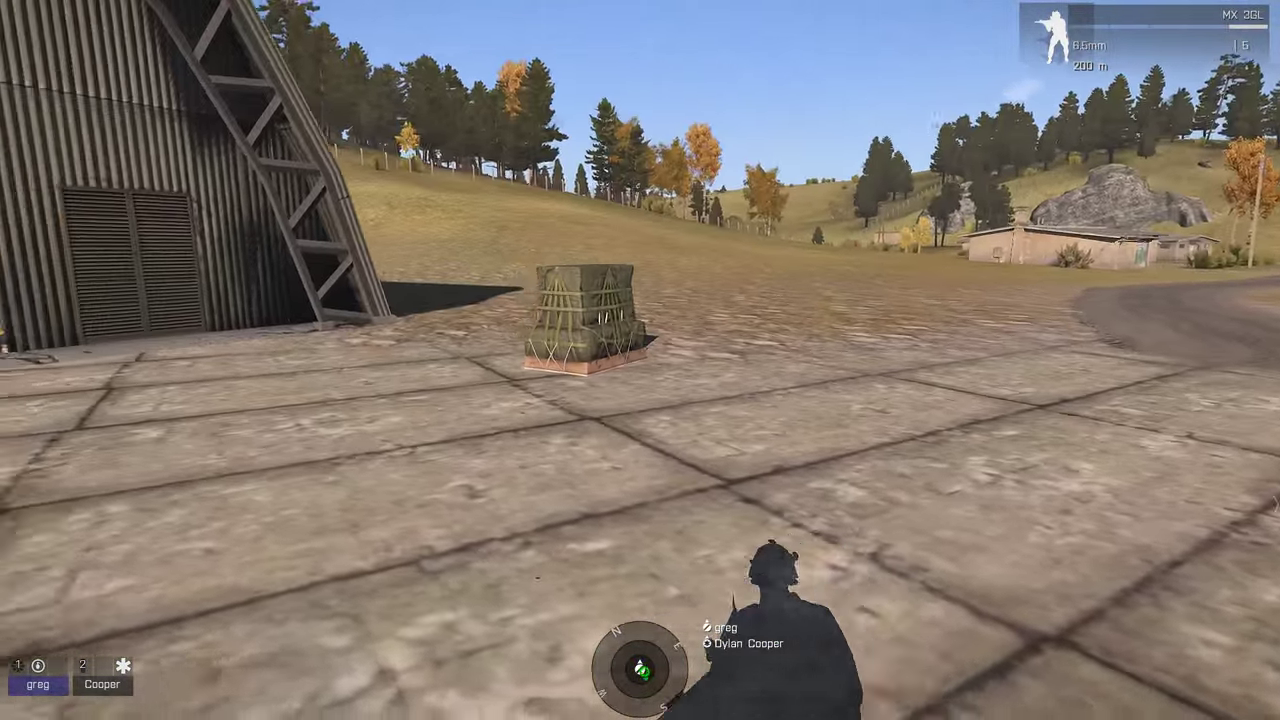
# Abandon the previewed mission and return to the editor
pyautogui.press('Escape')
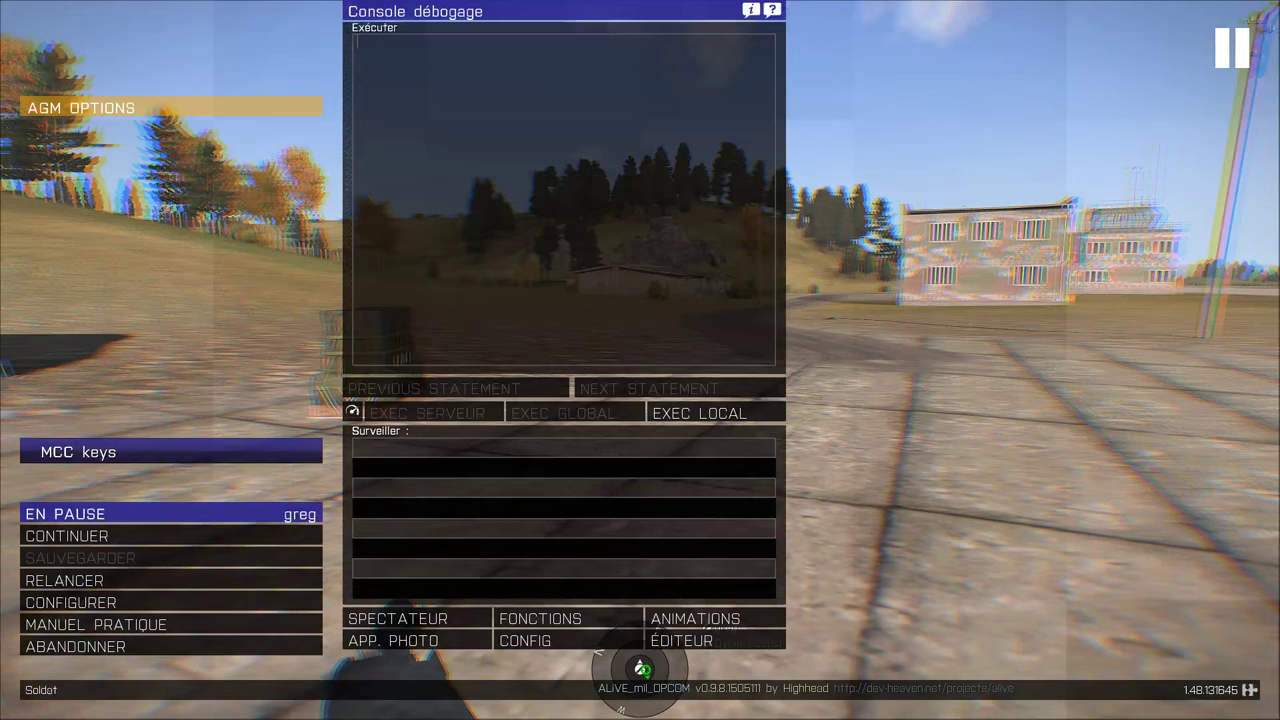
pyautogui.click(310, 655)
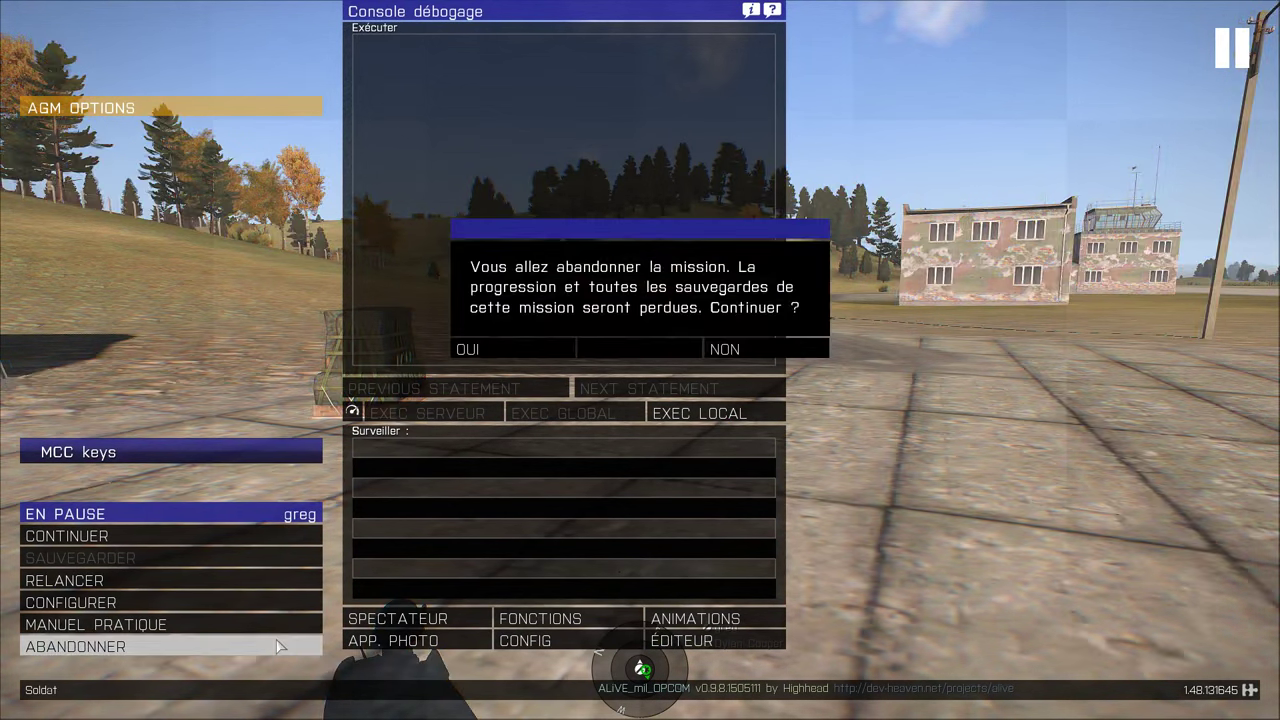
pyautogui.click(463, 348)
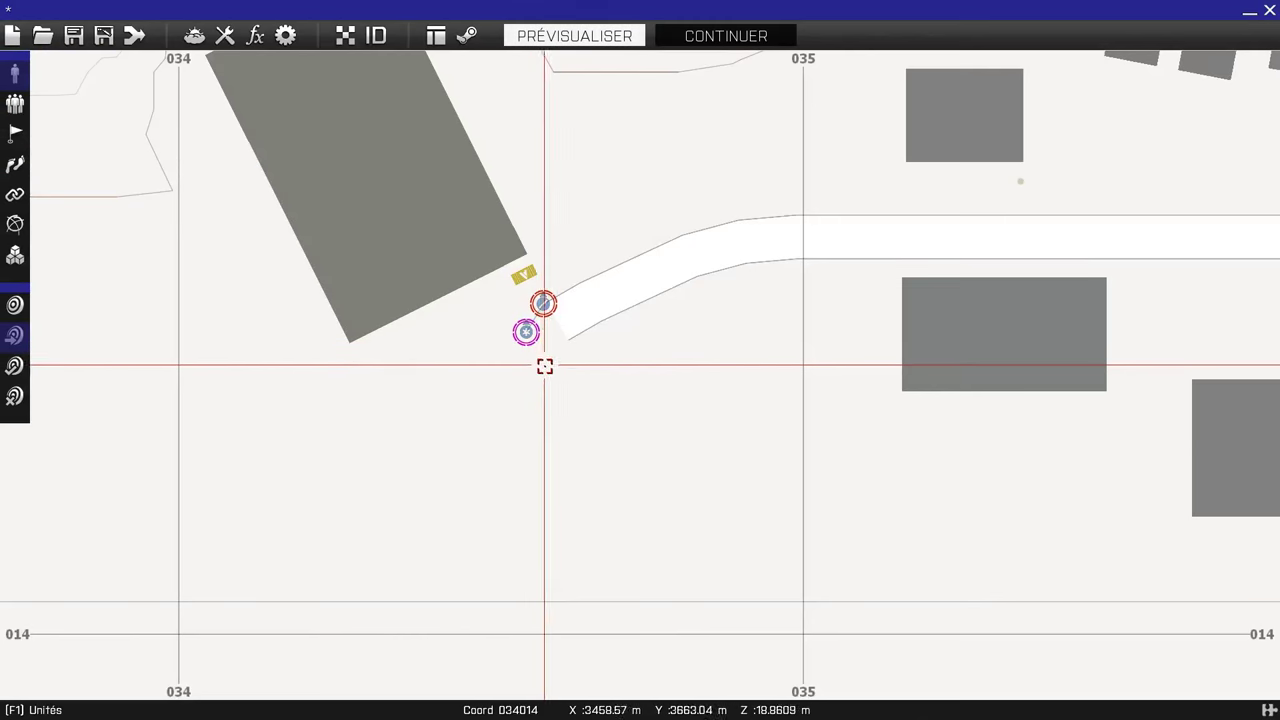
# Start a new group at the junction where the two roads meet and set its side to OPFOR
pyautogui.scroll(-4, 535, 400)
pyautogui.moveTo(462, 536); pyautogui.dragTo(504, 596, button='right')
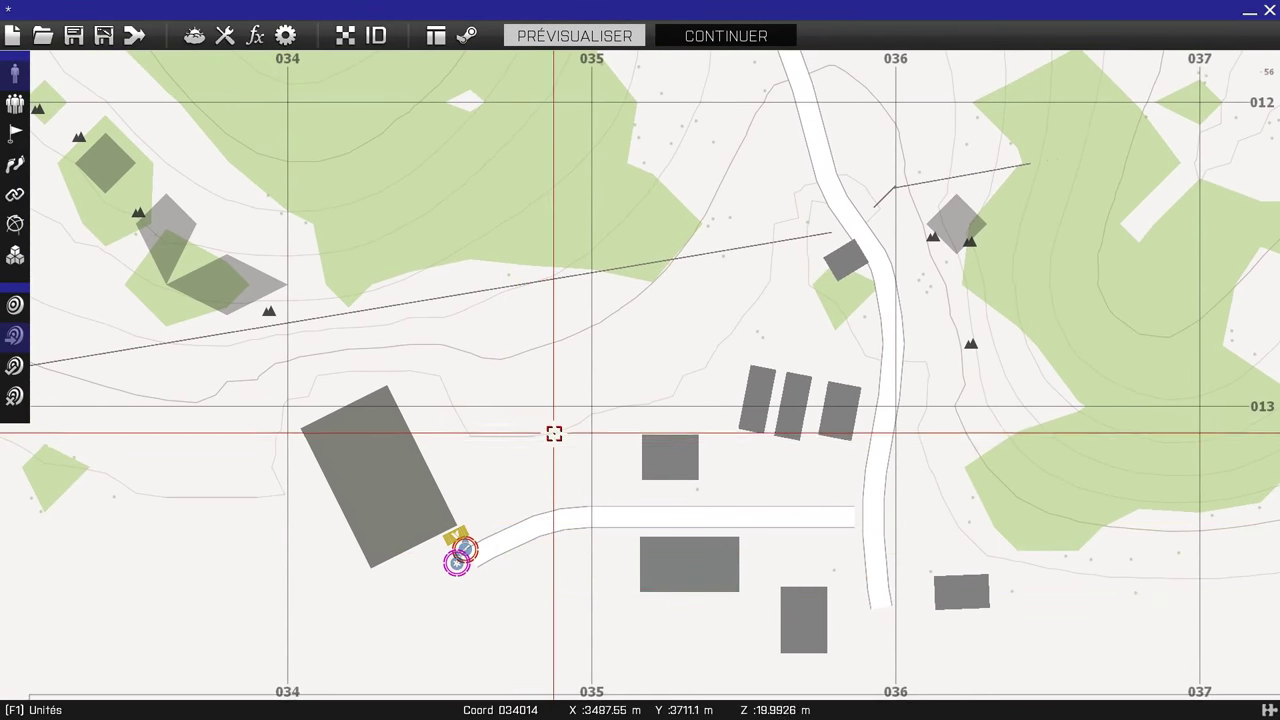
pyautogui.moveTo(554, 434); pyautogui.dragTo(523, 486, button='right')
pyautogui.scroll(-3, 515, 475)
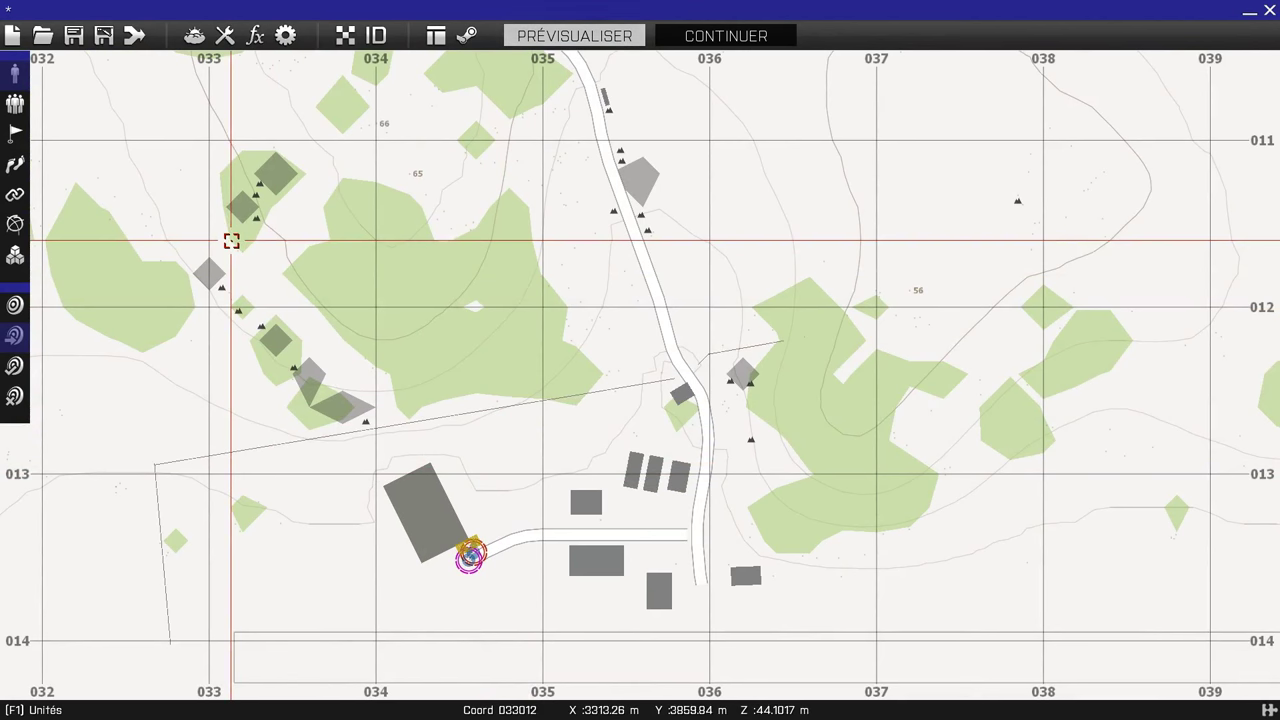
pyautogui.click(15, 103)
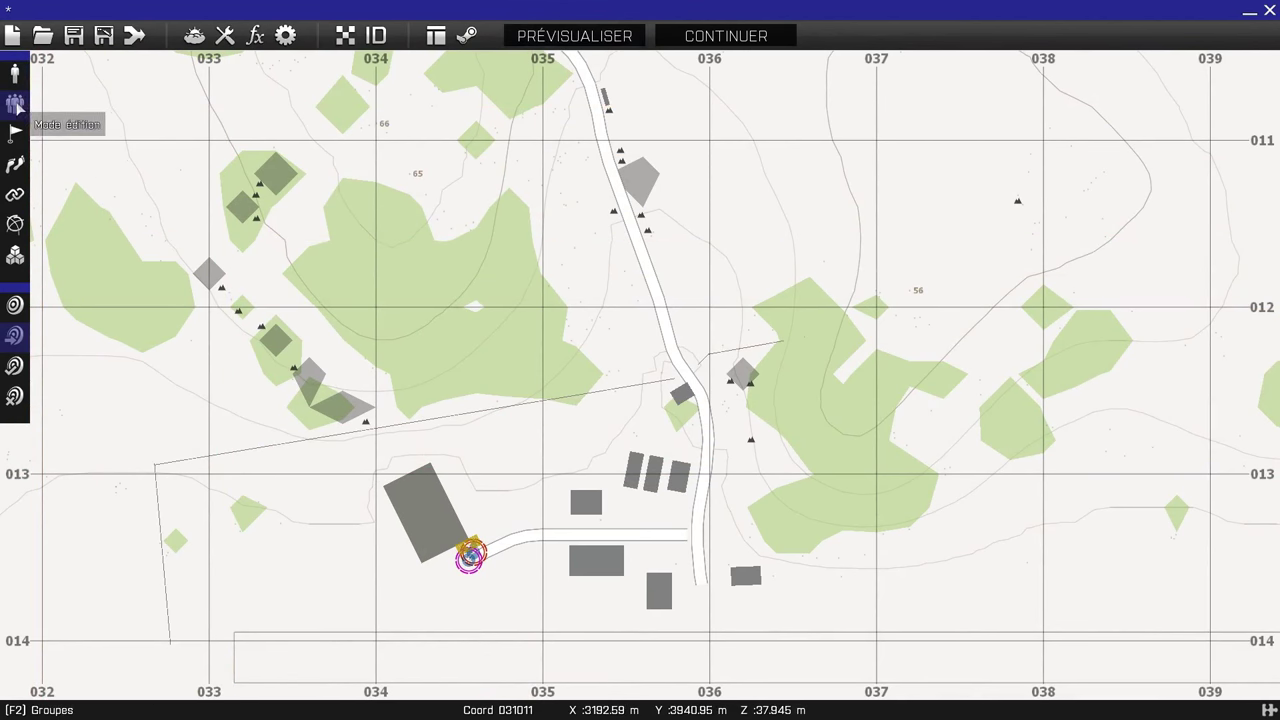
pyautogui.scroll(2, 668, 527)
pyautogui.scroll(2, 631, 512)
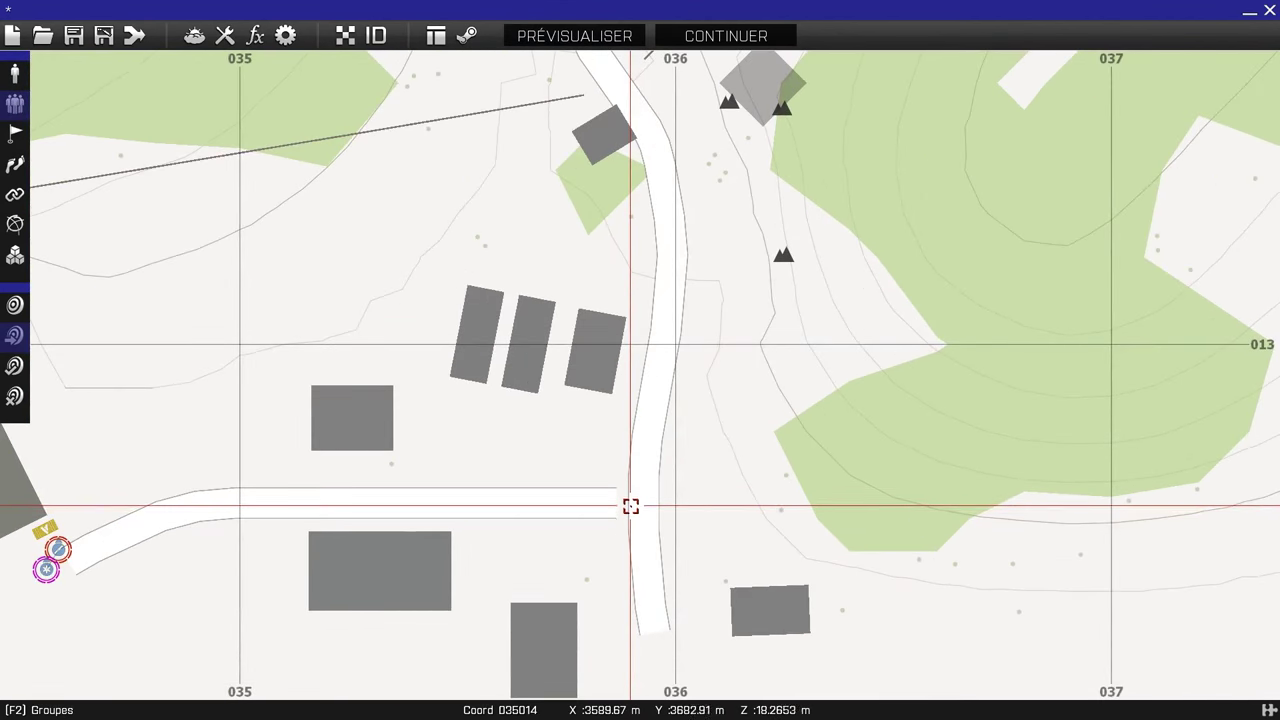
pyautogui.doubleClick(630, 506)
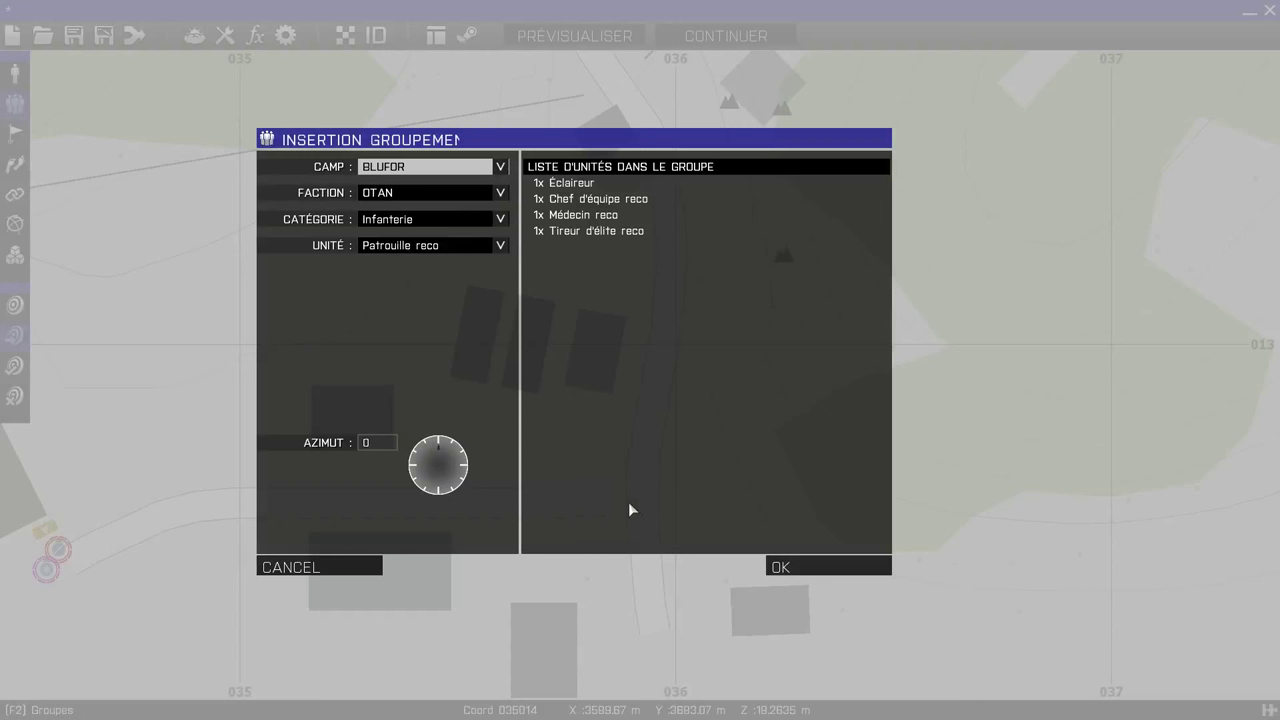
pyautogui.click(405, 167)
pyautogui.click(411, 181)
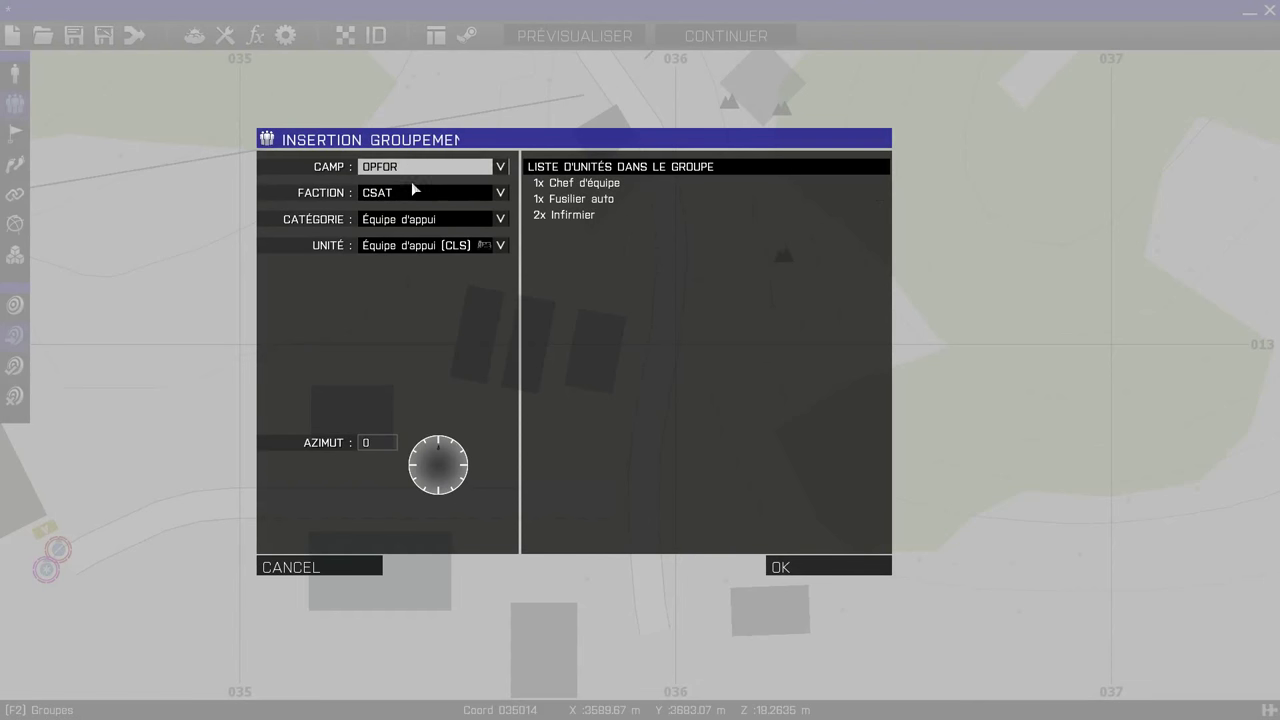
# Set the group's category to Infanterie, its unit to Sentinelle and its azimuth to 125, and insert it
pyautogui.click(434, 244)
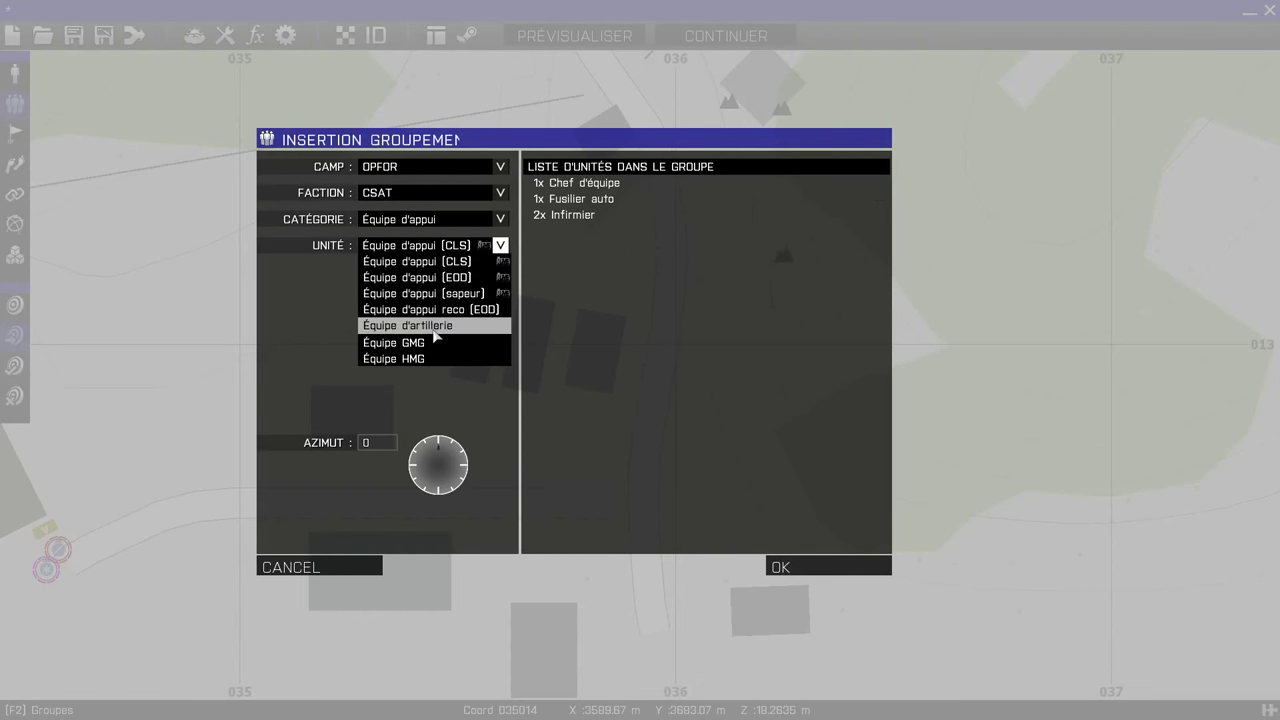
pyautogui.click(439, 220)
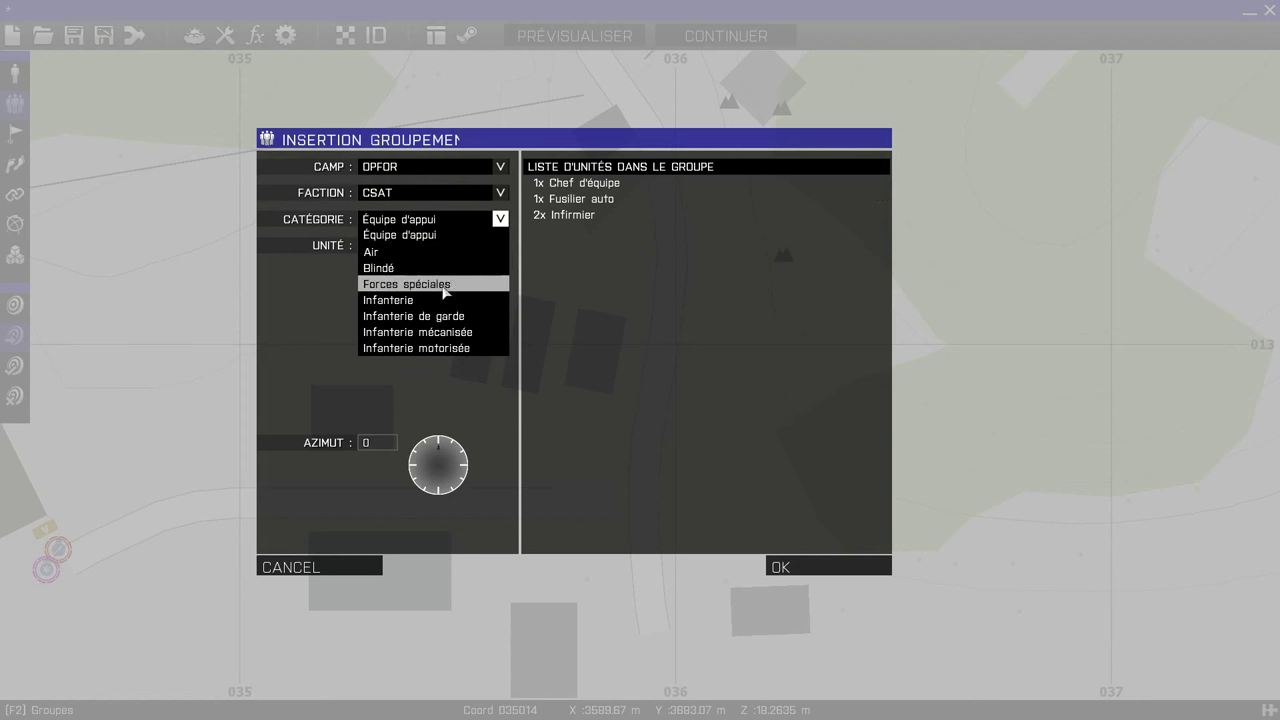
pyautogui.click(437, 297)
pyautogui.click(437, 248)
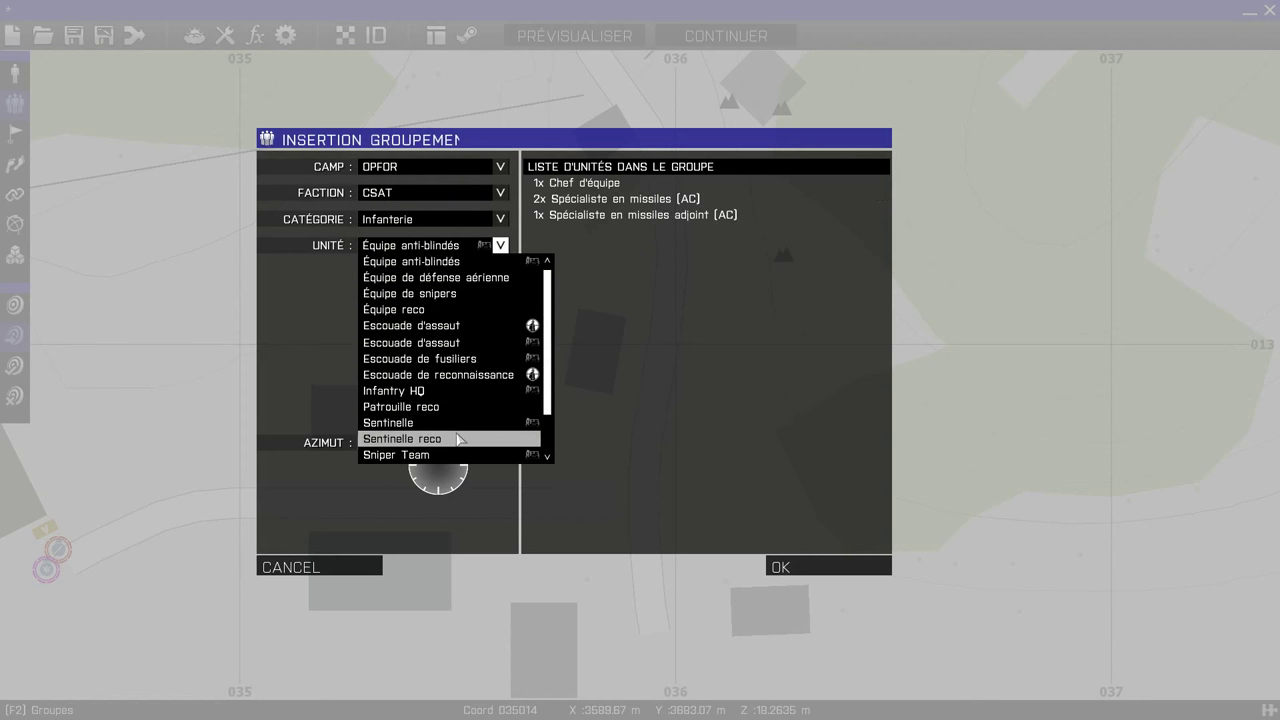
pyautogui.click(454, 422)
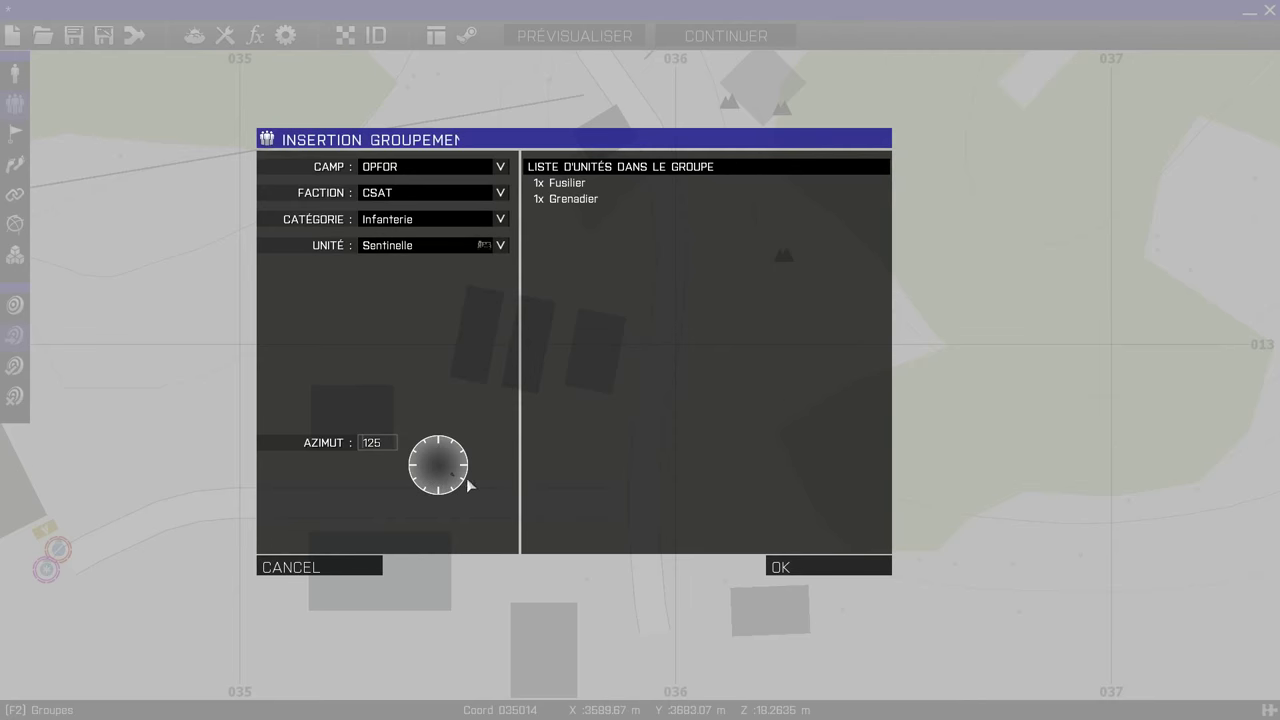
pyautogui.click(843, 578)
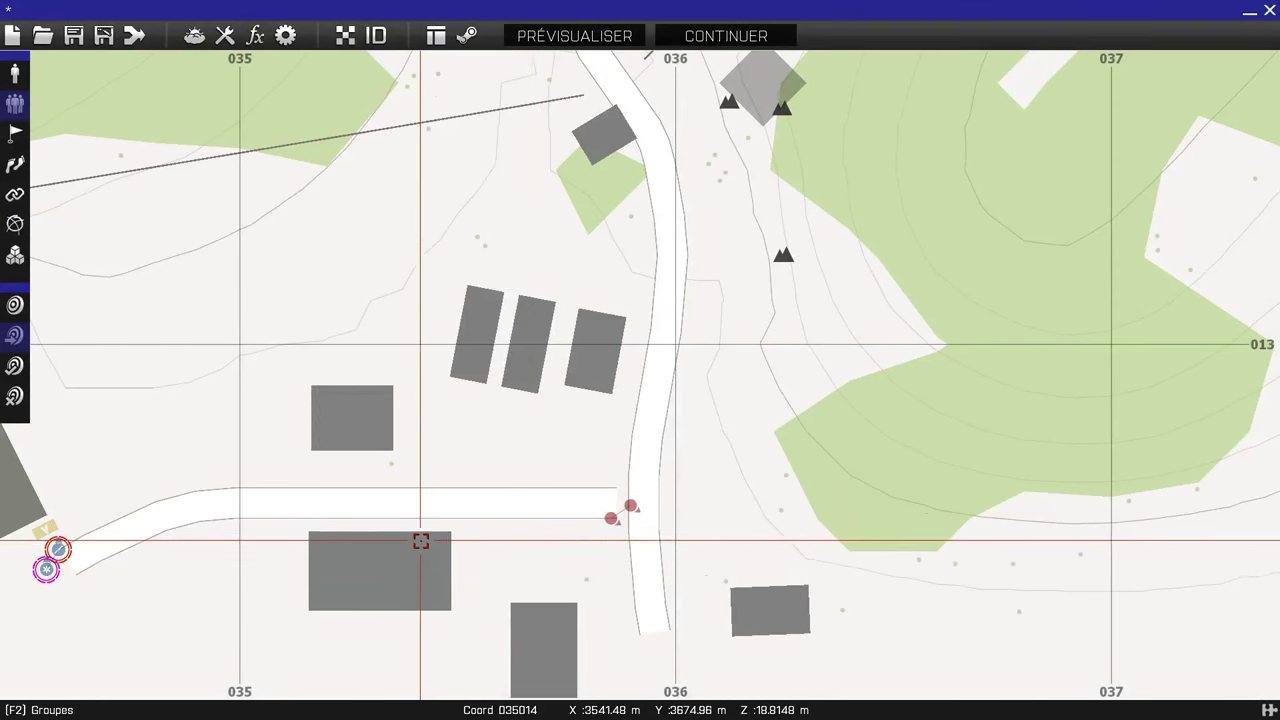
# Move the team leader and medic together slightly farther from the supply crate, beside the end of the road
pyautogui.scroll(-2, 420, 550)
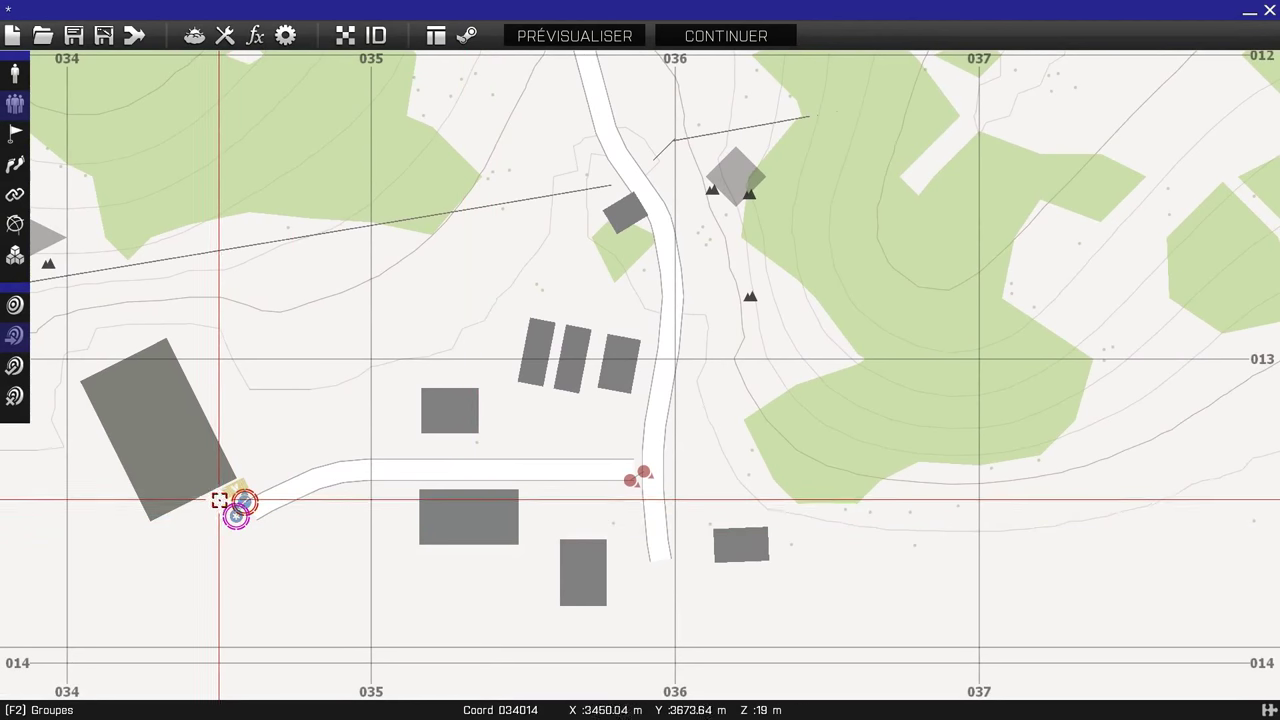
pyautogui.scroll(5, 224, 511)
pyautogui.moveTo(224, 511); pyautogui.dragTo(336, 589)
pyautogui.moveTo(224, 483); pyautogui.dragTo(313, 586)
pyautogui.click(15, 73)
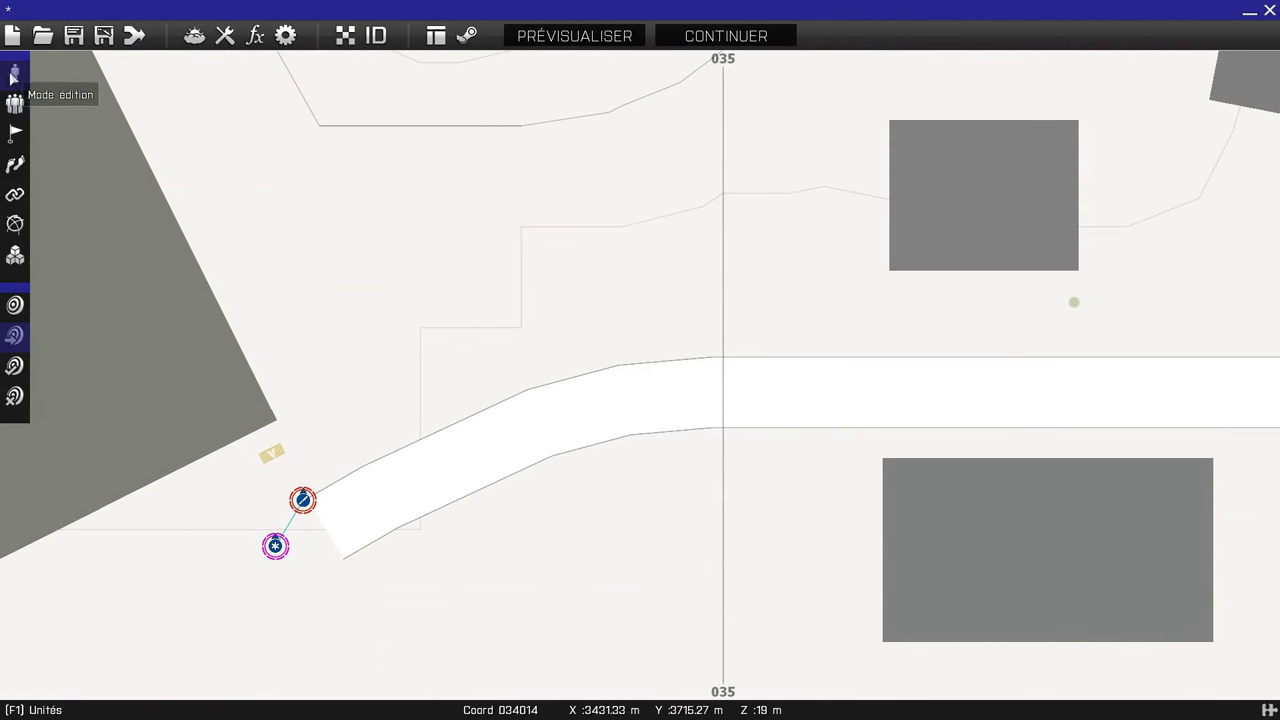
pyautogui.moveTo(302, 500); pyautogui.dragTo(321, 523)
pyautogui.moveTo(228, 499); pyautogui.dragTo(341, 582)
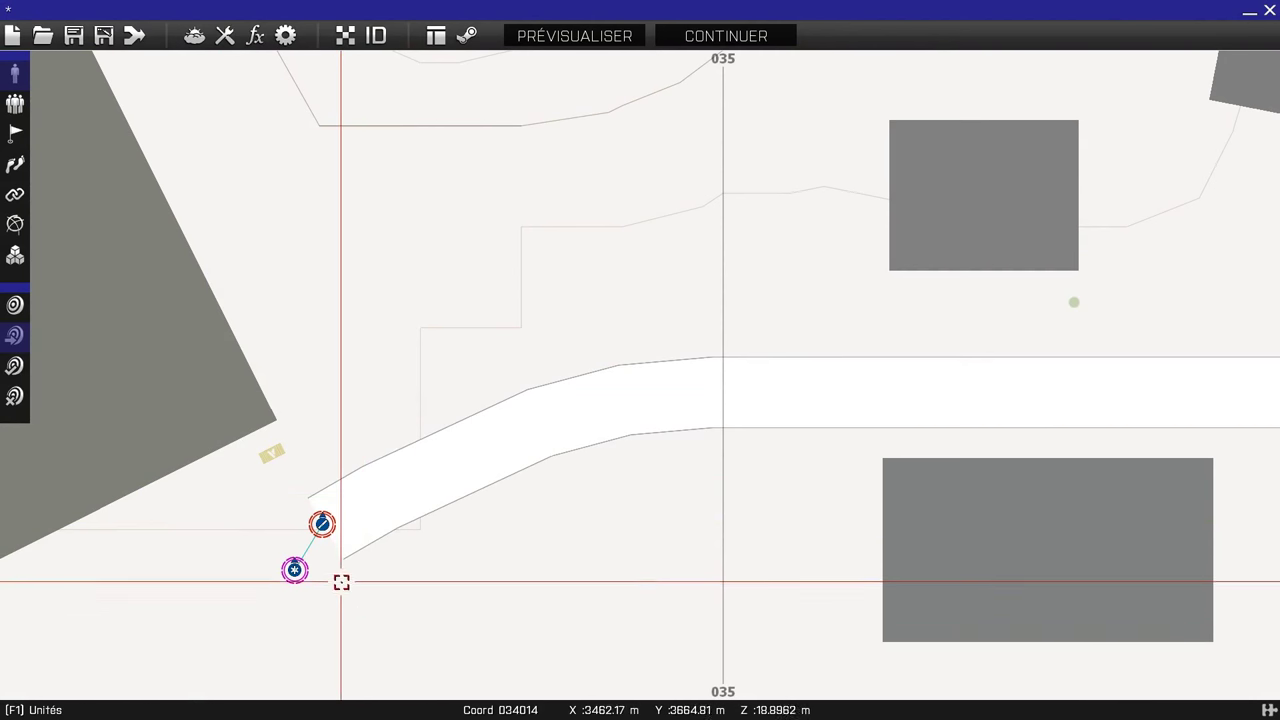
pyautogui.click(15, 75)
pyautogui.moveTo(296, 566)
pyautogui.mouseDown()
pyautogui.moveTo(256, 565)
pyautogui.moveTo(289, 583)
pyautogui.mouseUp()
# Try dragging a group link from the team leader out along the road
pyautogui.click(15, 103)
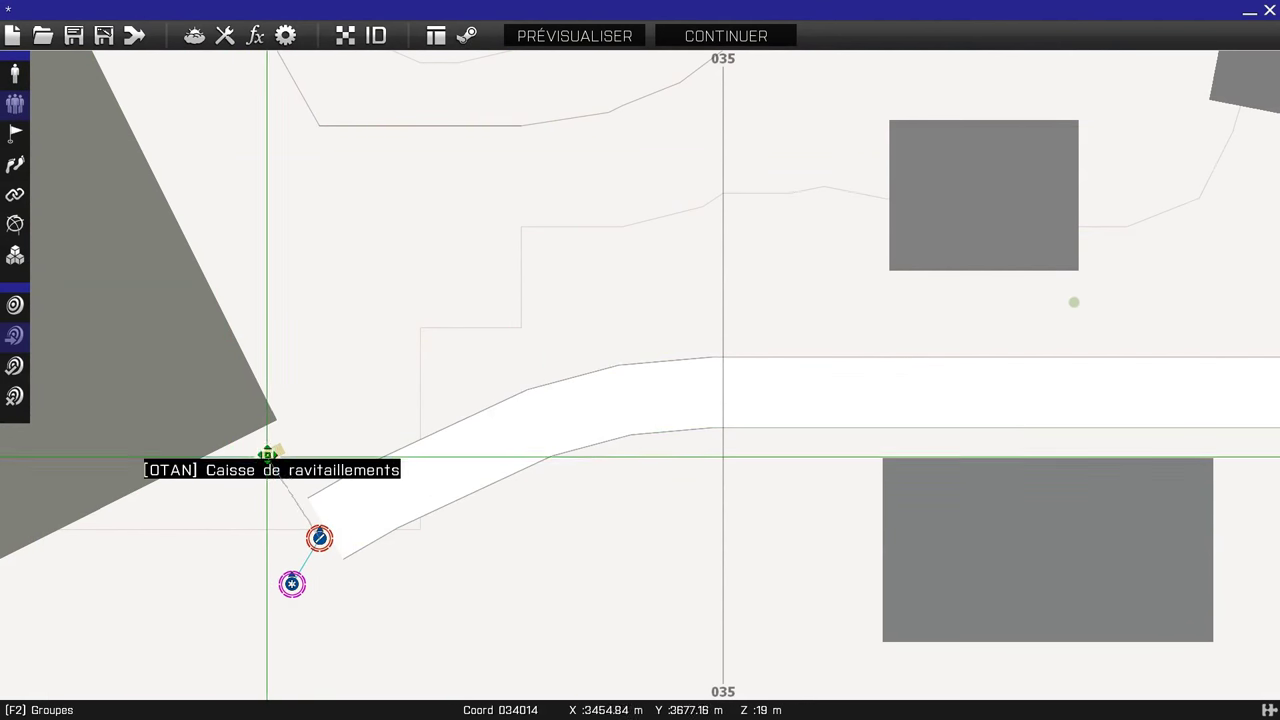
pyautogui.moveTo(273, 451); pyautogui.dragTo(1018, 451)
pyautogui.moveTo(1242, 467); pyautogui.dragTo(619, 428, button='right')
pyautogui.moveTo(1018, 451); pyautogui.dragTo(874, 406)
pyautogui.moveTo(474, 377); pyautogui.dragTo(976, 280, button='right')
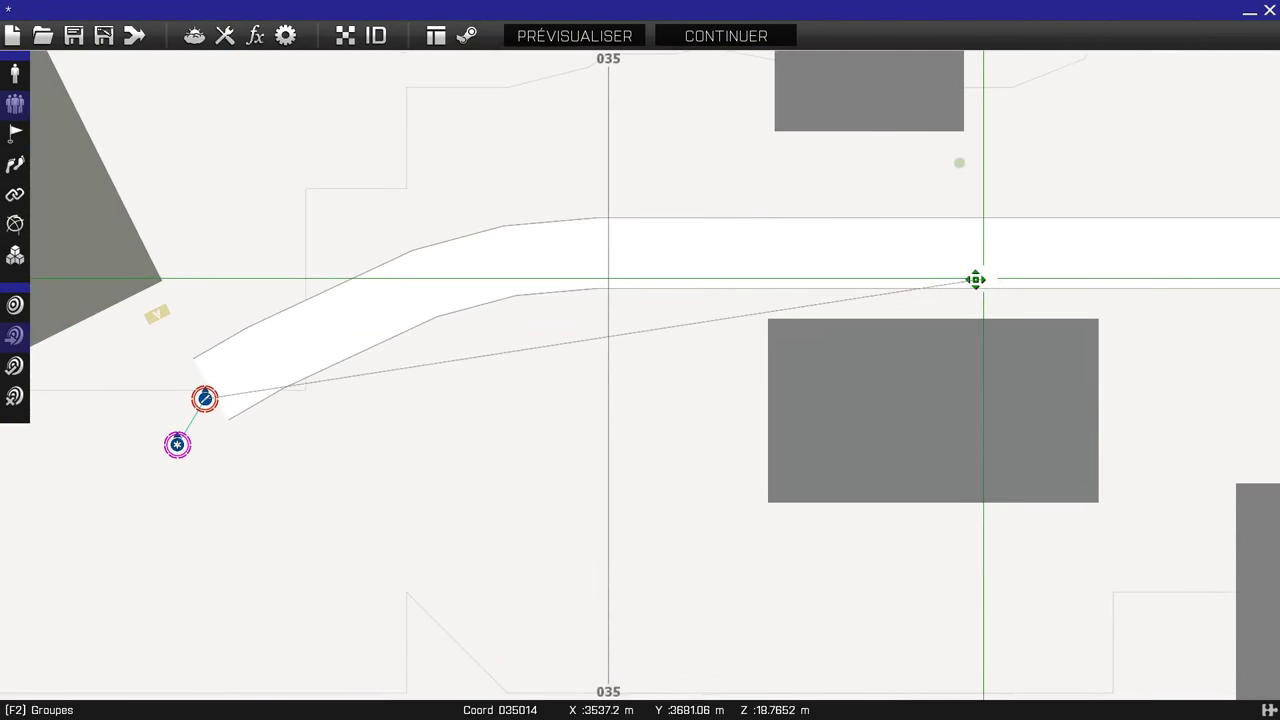
pyautogui.scroll(-2, 390, 338)
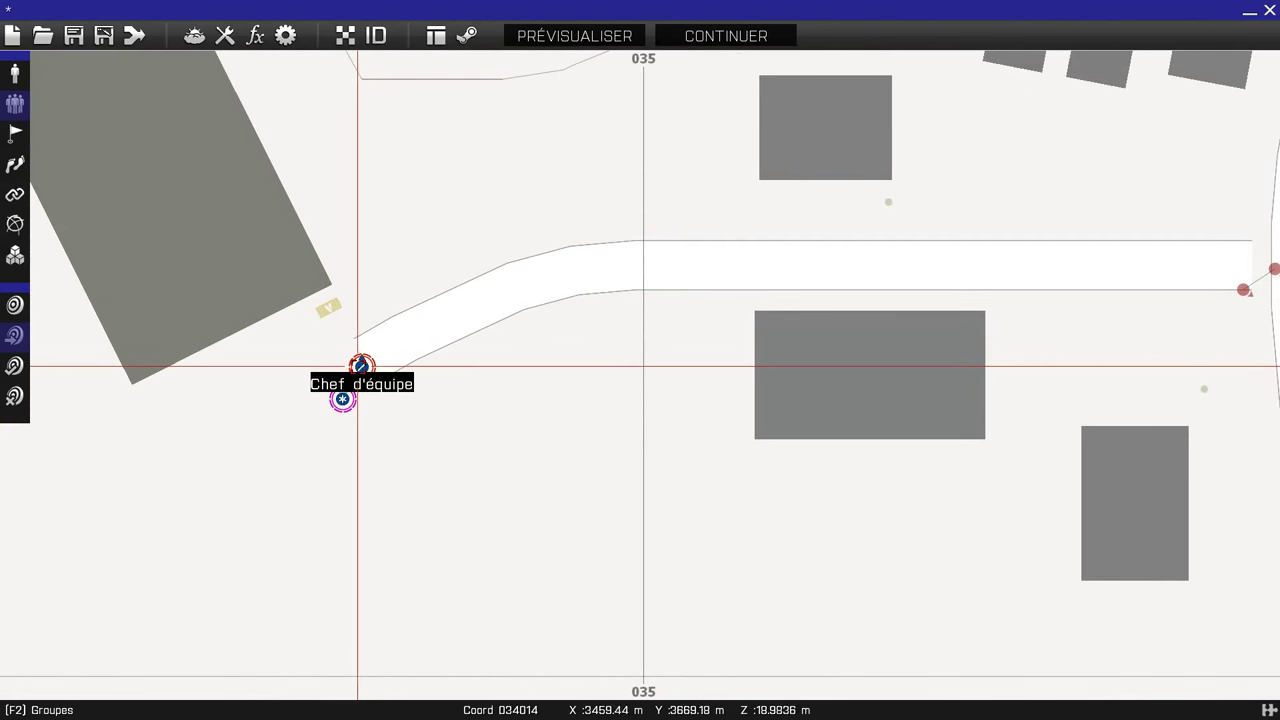
# Move the team leader and medic inside the large building, near the corner by the supply crate
pyautogui.click(15, 74)
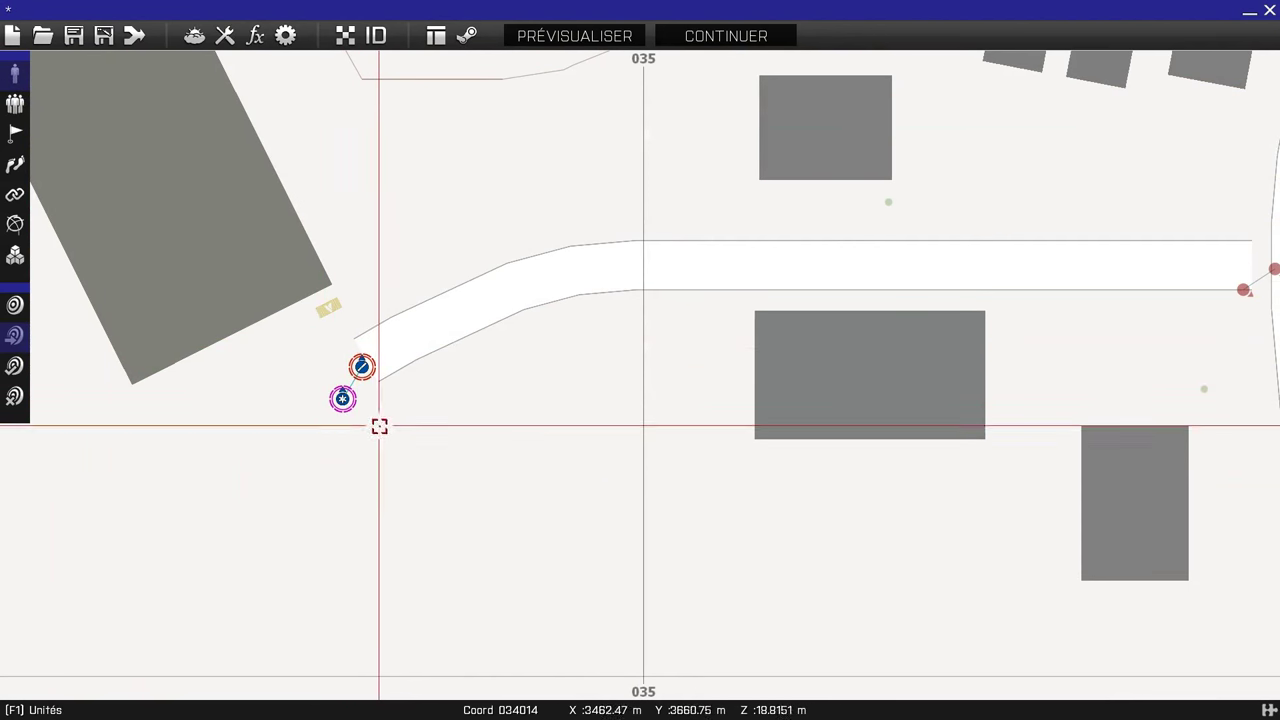
pyautogui.moveTo(366, 369); pyautogui.dragTo(191, 343)
pyautogui.moveTo(275, 311); pyautogui.dragTo(322, 428, button='right')
pyautogui.scroll(-2, 410, 280)
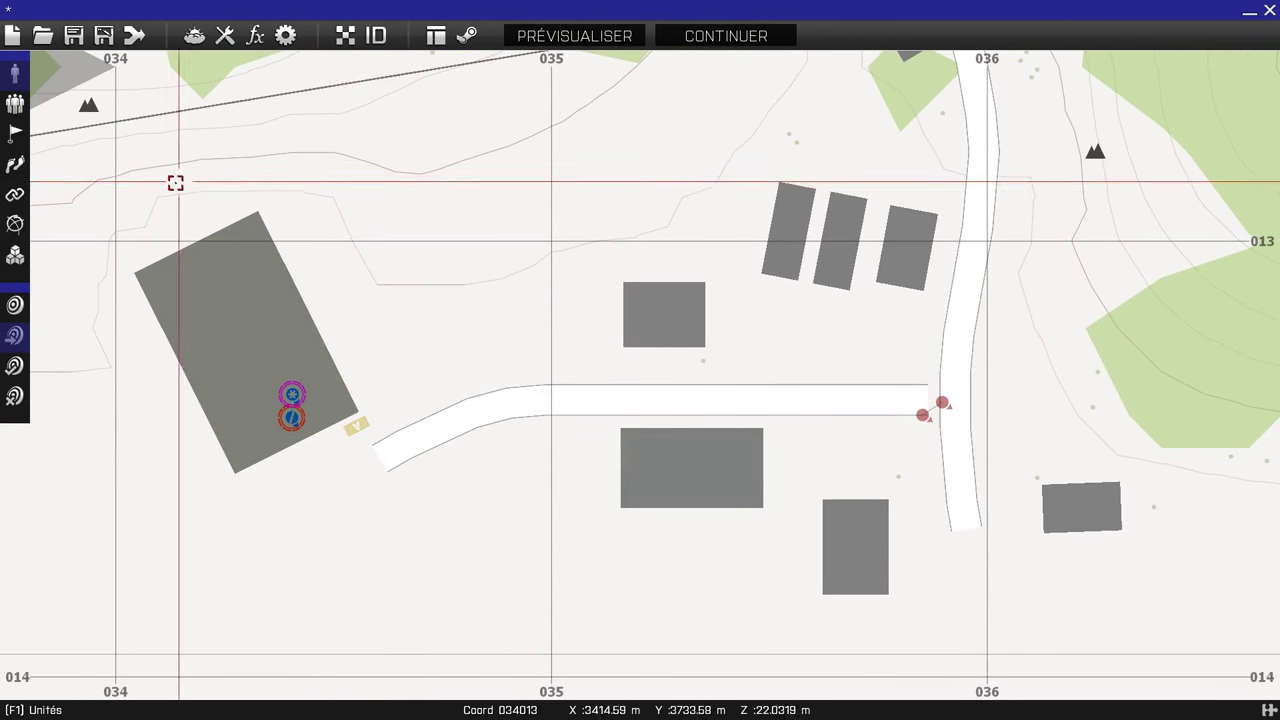
pyautogui.click(15, 227)
pyautogui.click(18, 258)
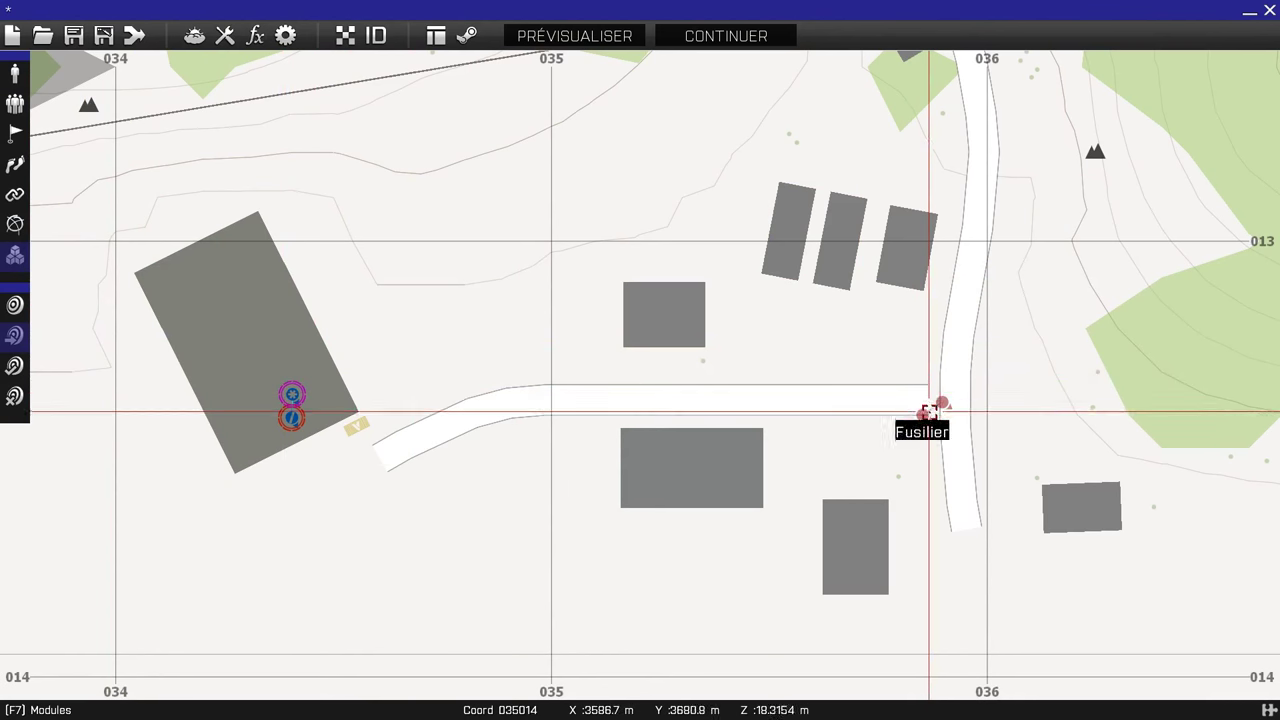
pyautogui.scroll(-2, 940, 450)
pyautogui.moveTo(937, 451); pyautogui.dragTo(840, 420, button='right')
pyautogui.moveTo(718, 343); pyautogui.dragTo(525, 310, button='right')
pyautogui.scroll(3, 646, 334)
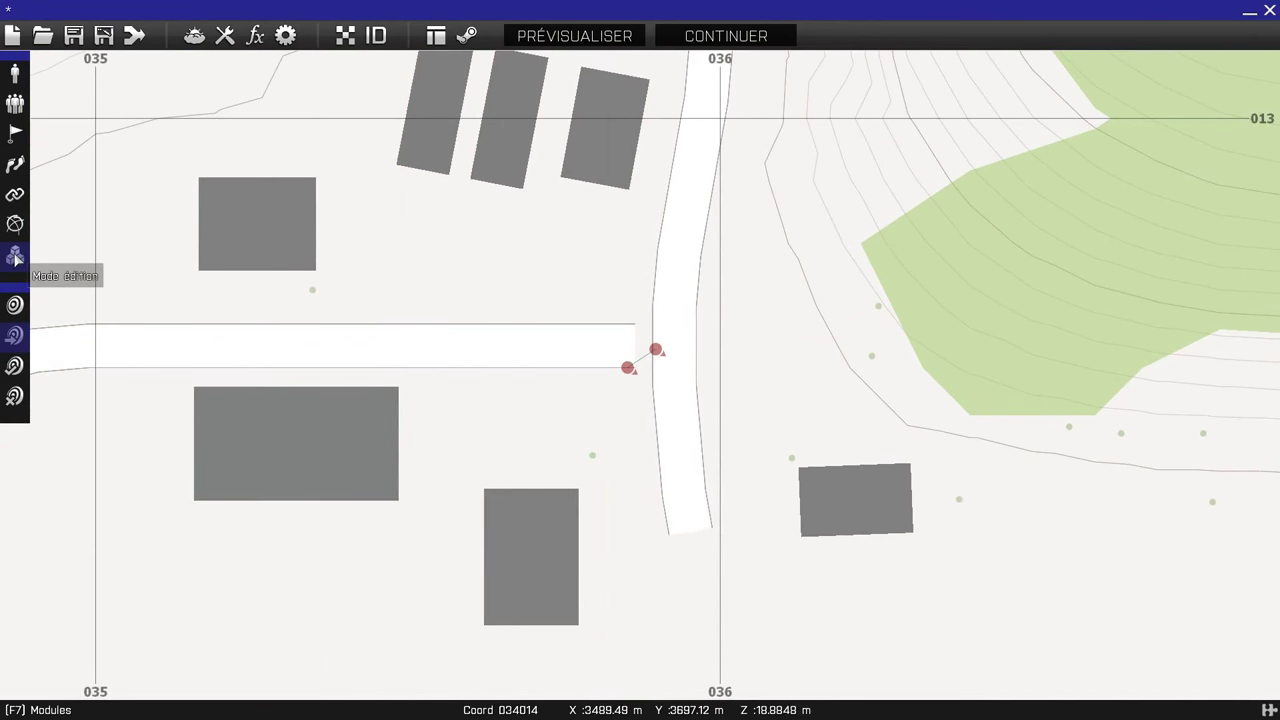
pyautogui.doubleClick(588, 338)
pyautogui.click(546, 341)
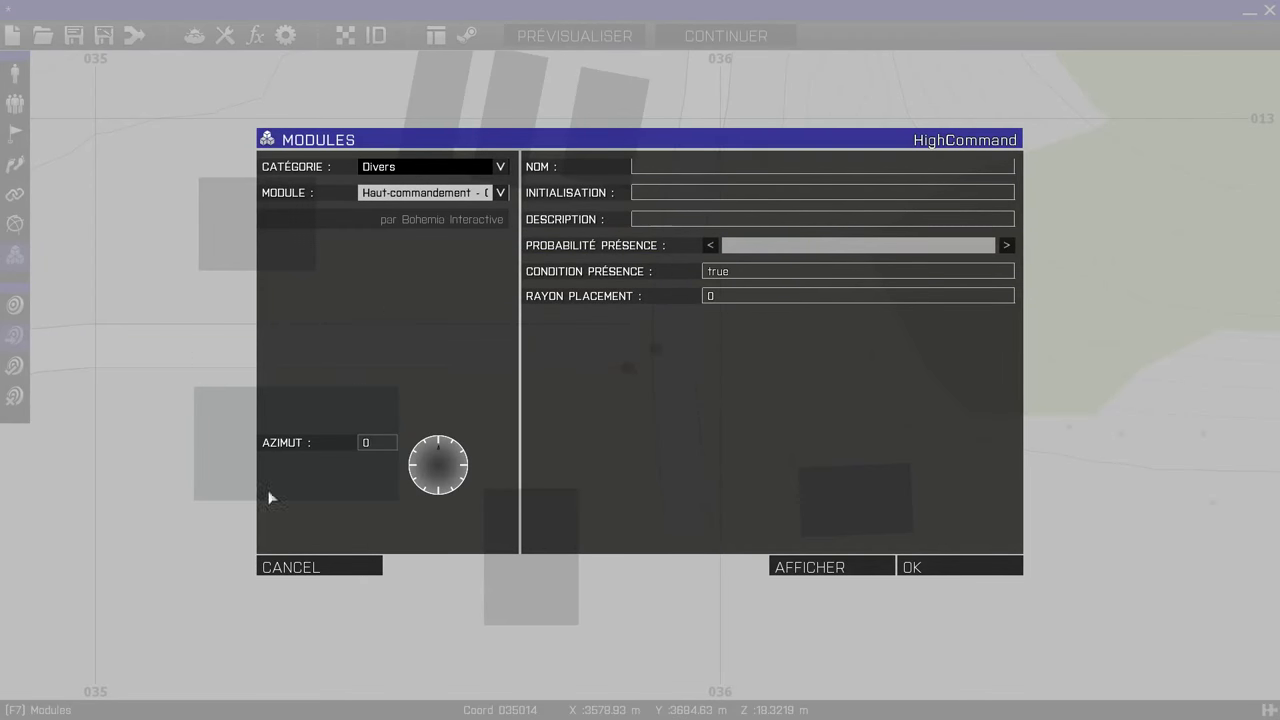
pyautogui.click(314, 570)
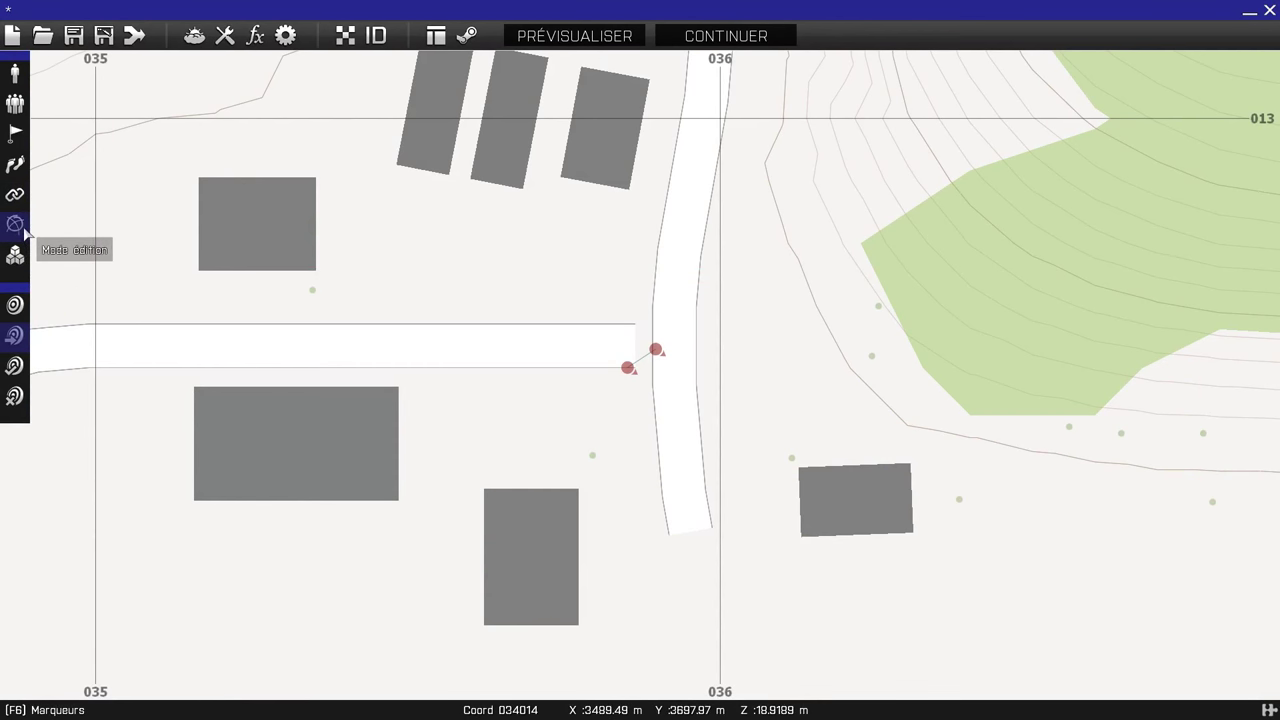
# Start inserting a marker inside the large building, north of the team, keeping the Vide icon
pyautogui.moveTo(89, 294); pyautogui.dragTo(554, 320, button='right')
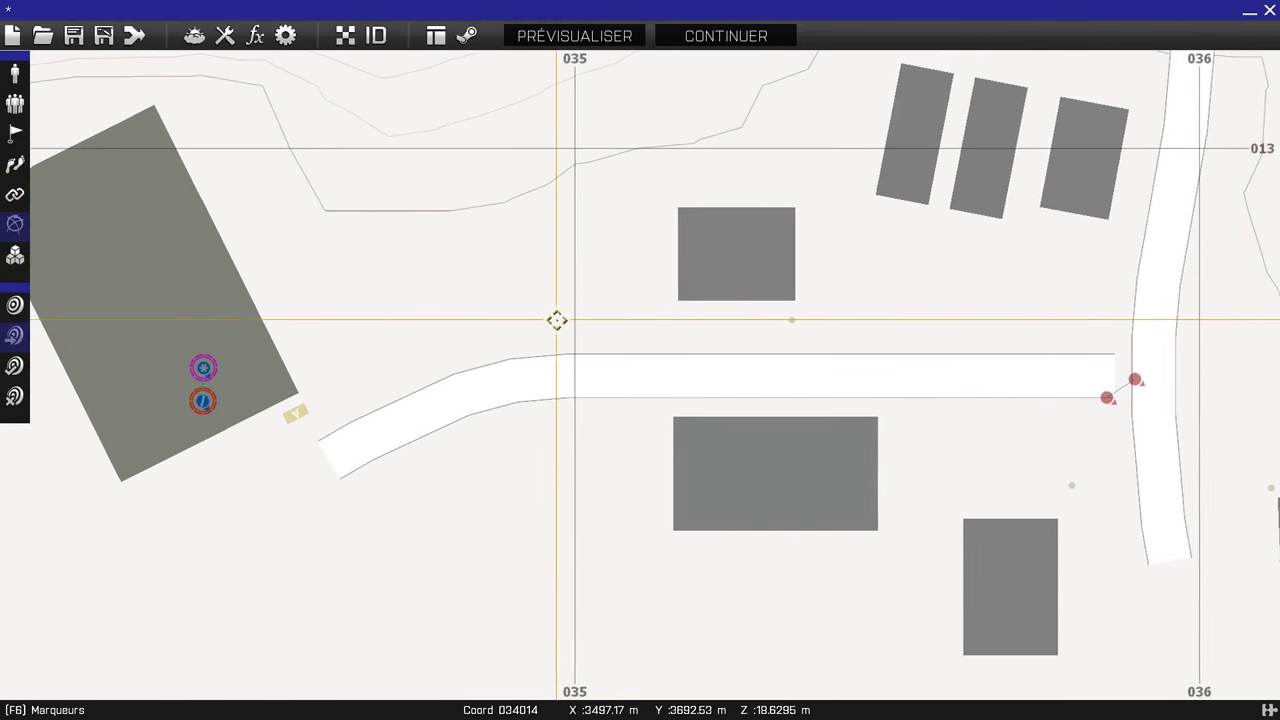
pyautogui.doubleClick(146, 321)
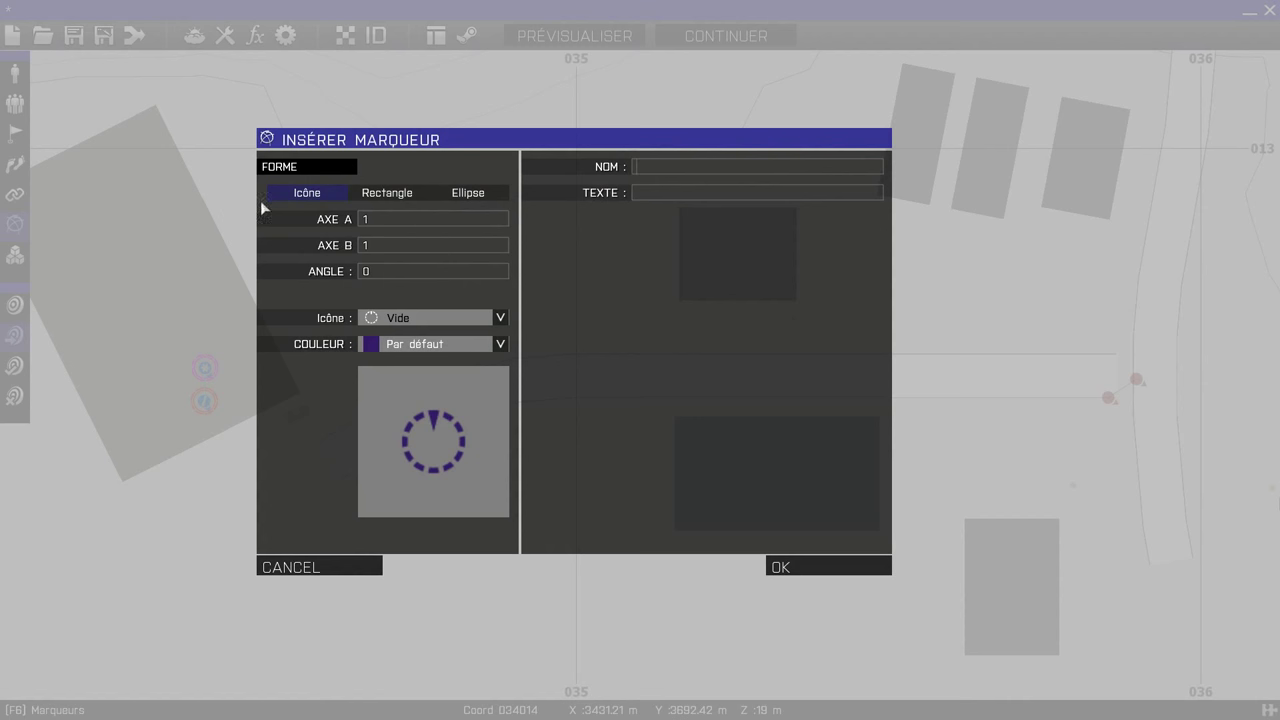
pyautogui.click(410, 319)
pyautogui.click(417, 340)
pyautogui.click(405, 345)
pyautogui.click(405, 358)
pyautogui.click(406, 321)
pyautogui.click(407, 321)
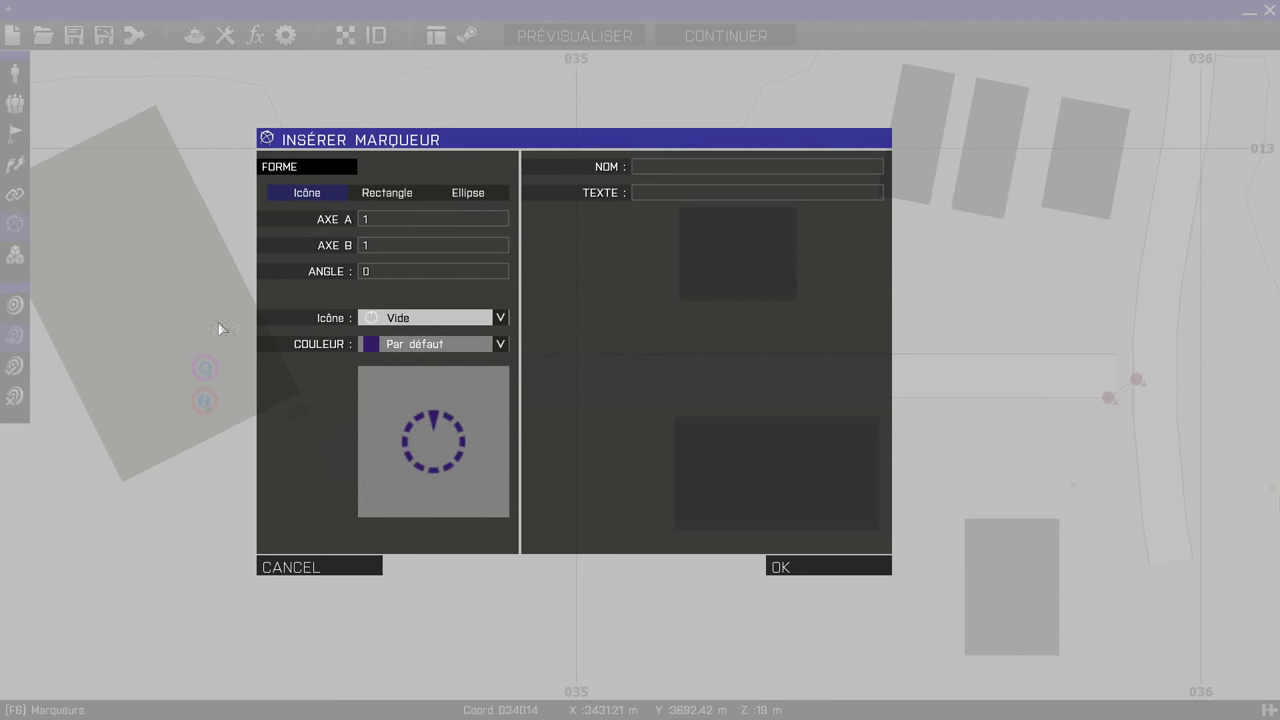
# Name the new marker respawn_west
pyautogui.click(670, 164)
pyautogui.write('respaw')
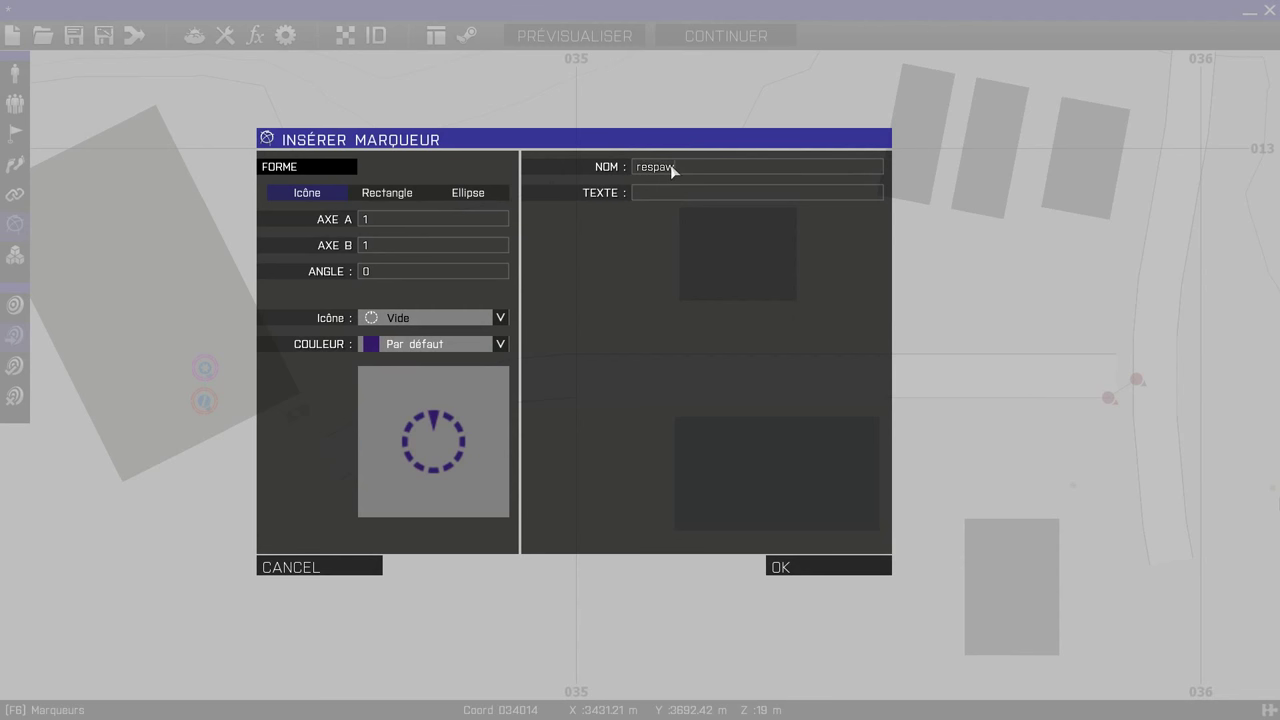
pyautogui.write('n')
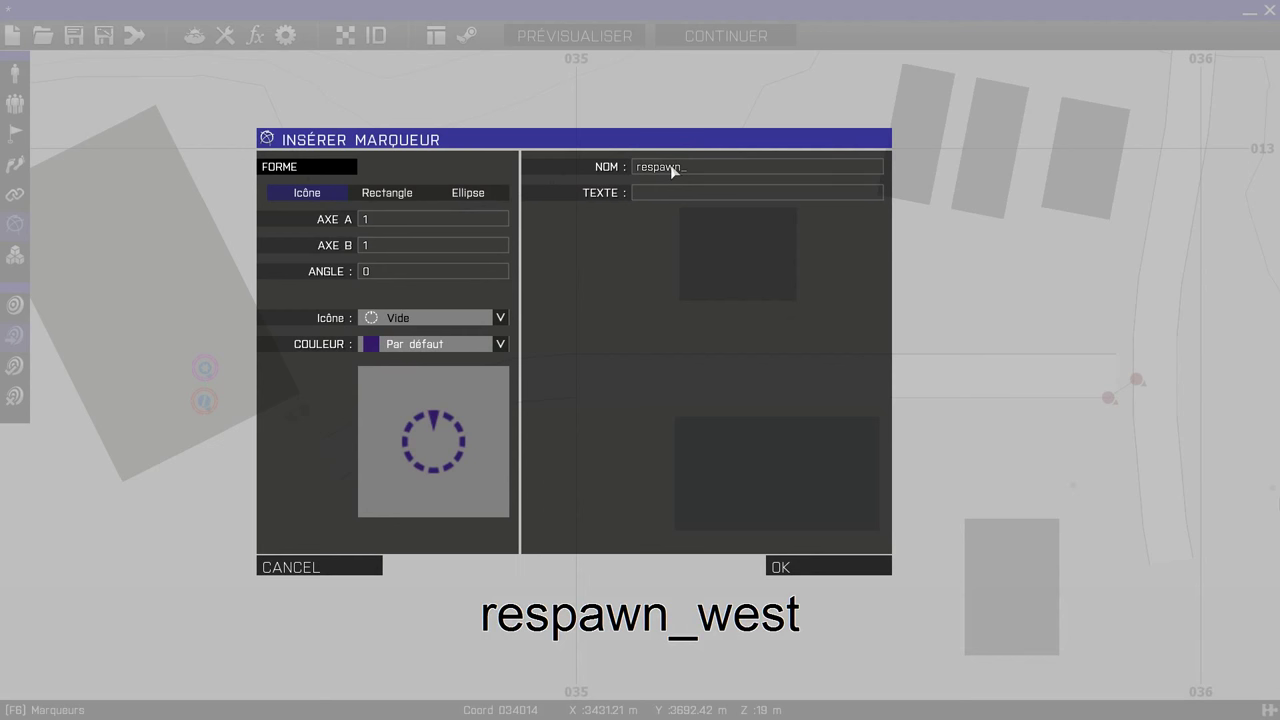
pyautogui.write('_west')
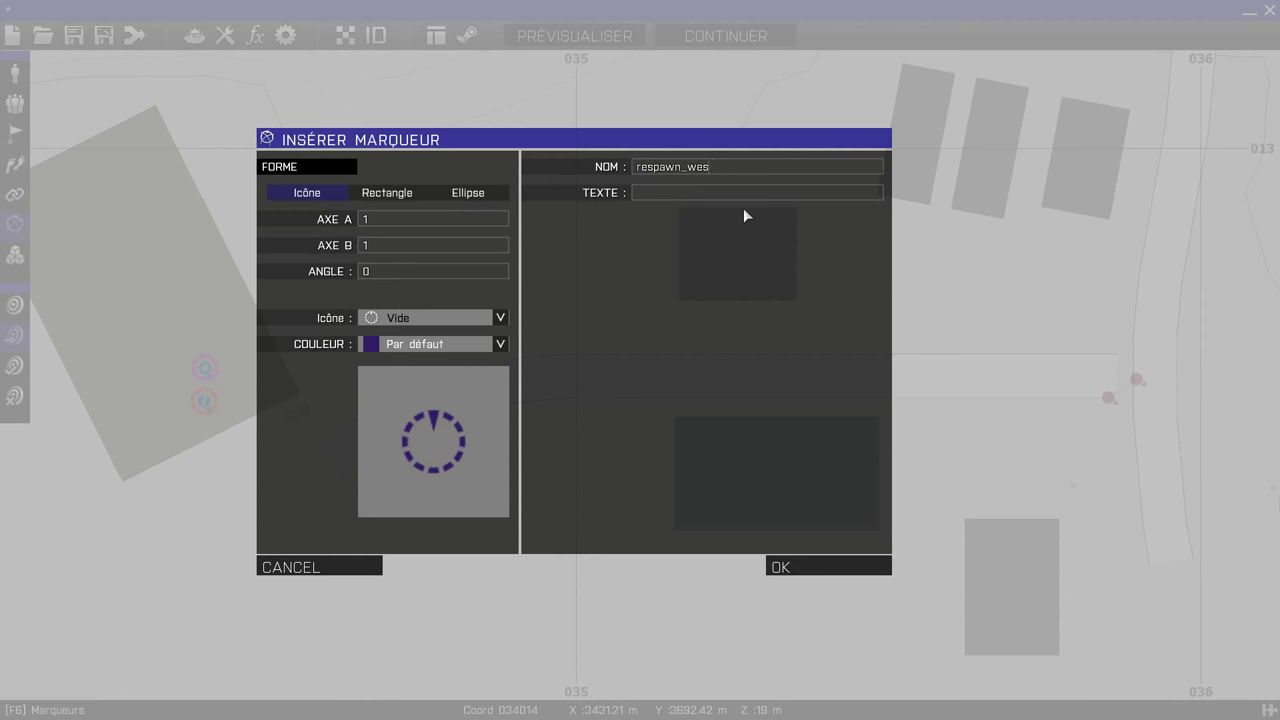
# Try respawn_east as the marker's name, and replace it with respawn_guerilla
pyautogui.press('BackSpace')
pyautogui.press('BackSpace')
pyautogui.press('BackSpace')
pyautogui.write('east')
pyautogui.press('BackSpace')
pyautogui.press('BackSpace')
pyautogui.press('BackSpace')
pyautogui.press('BackSpace')
pyautogui.write('gueri')
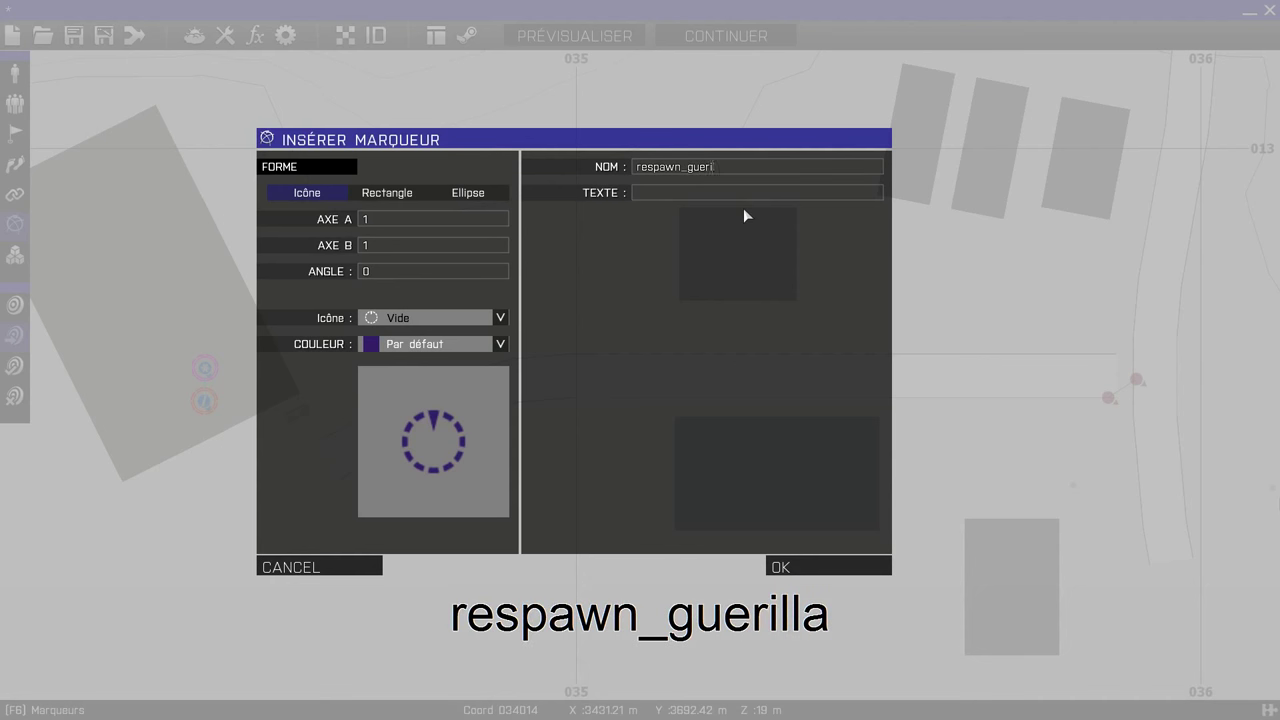
pyautogui.write('lla')
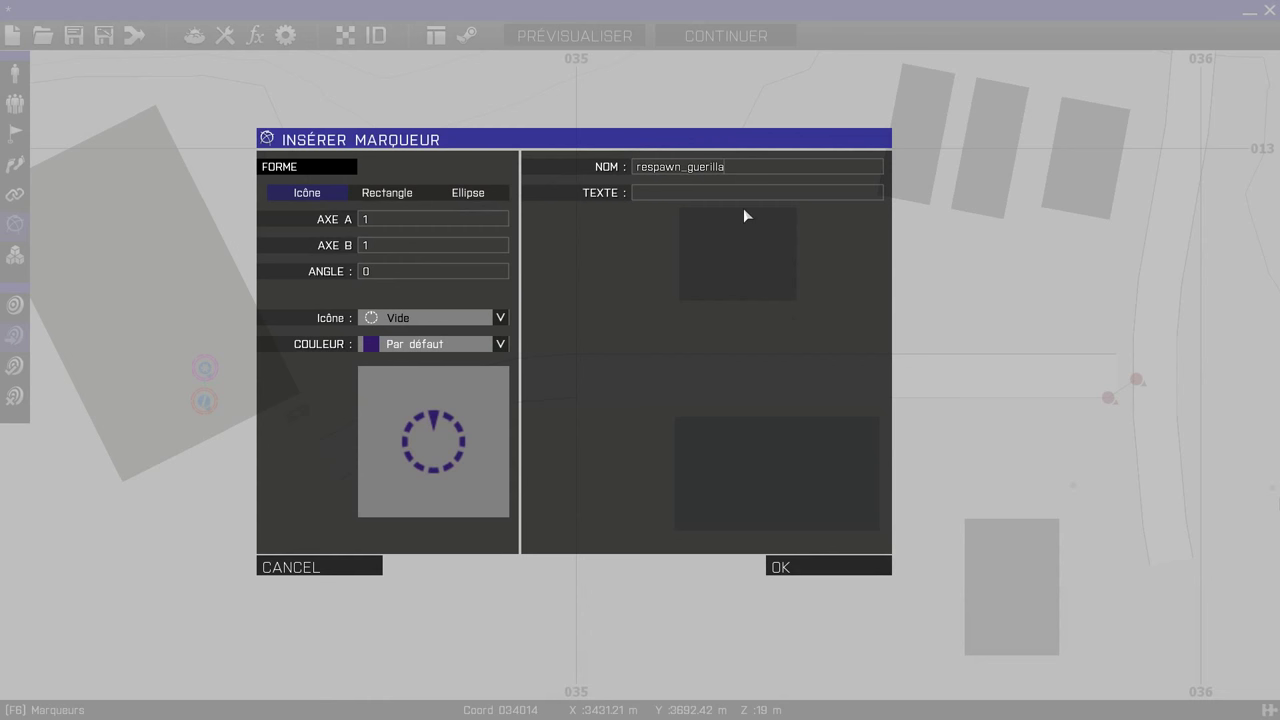
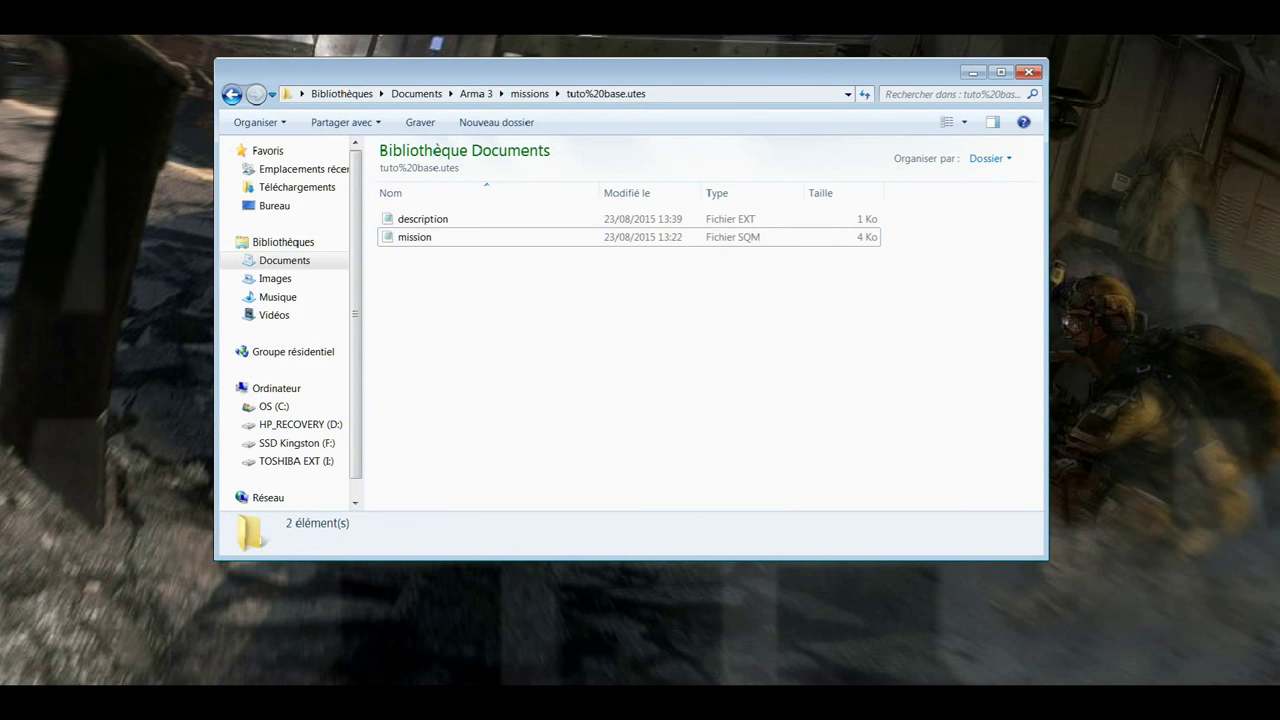
# Switch to Notepad (Bloc-notes) with a new blank document and move its window clear of the mission folder
pyautogui.press('super')
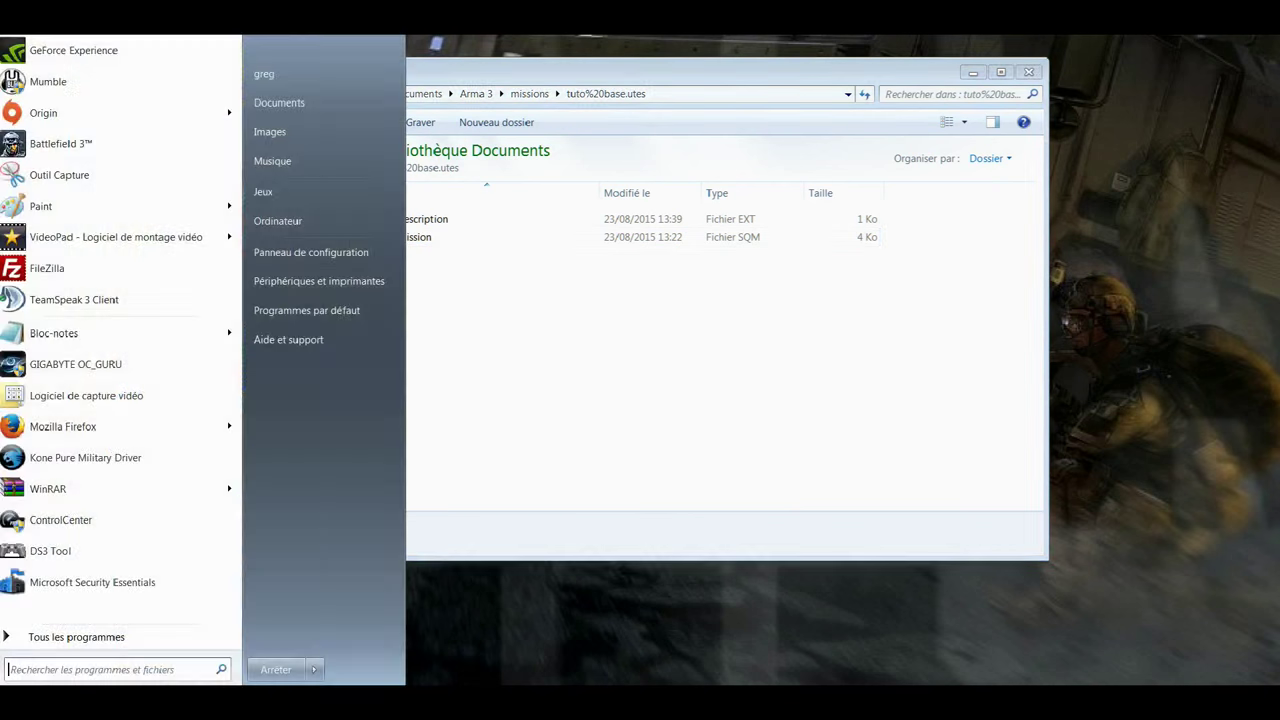
pyautogui.click(54, 334)
pyautogui.moveTo(242, 88); pyautogui.dragTo(420, 334)
# Open the init file from the A3basefichier folder in the Arma 3 missions folder
pyautogui.click(231, 94)
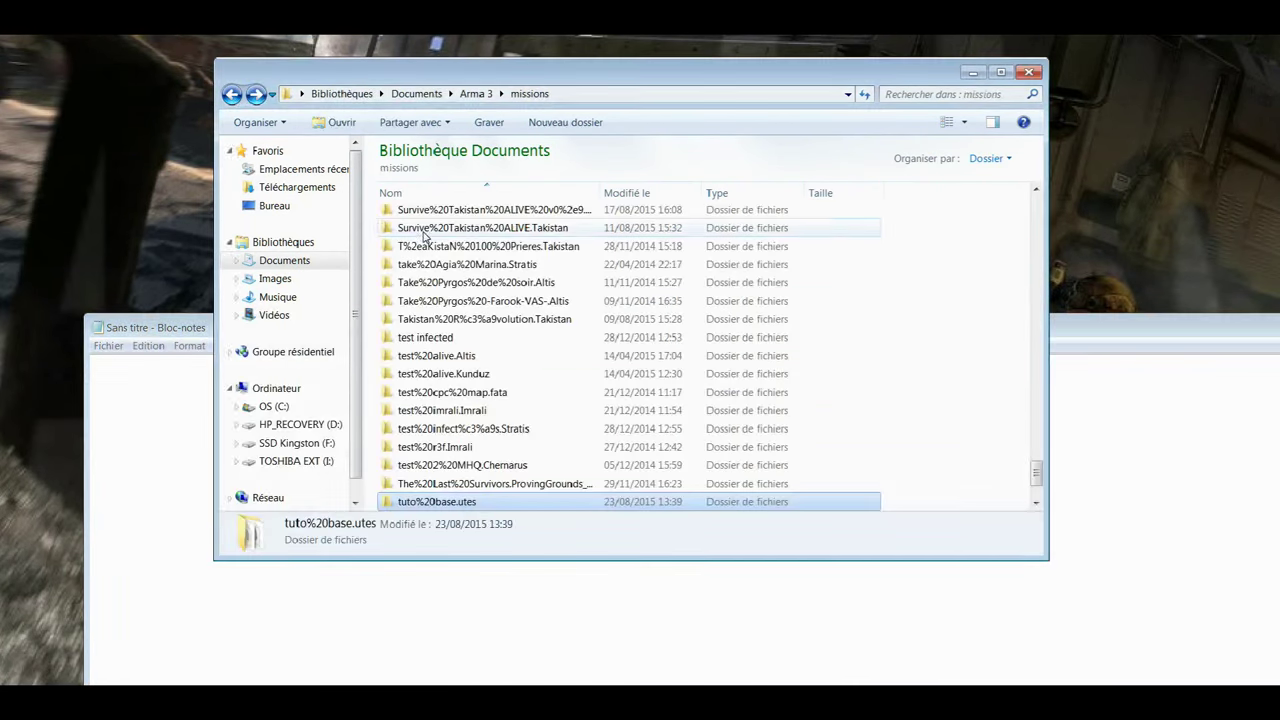
pyautogui.click(457, 263)
pyautogui.scroll(20, 457, 265)
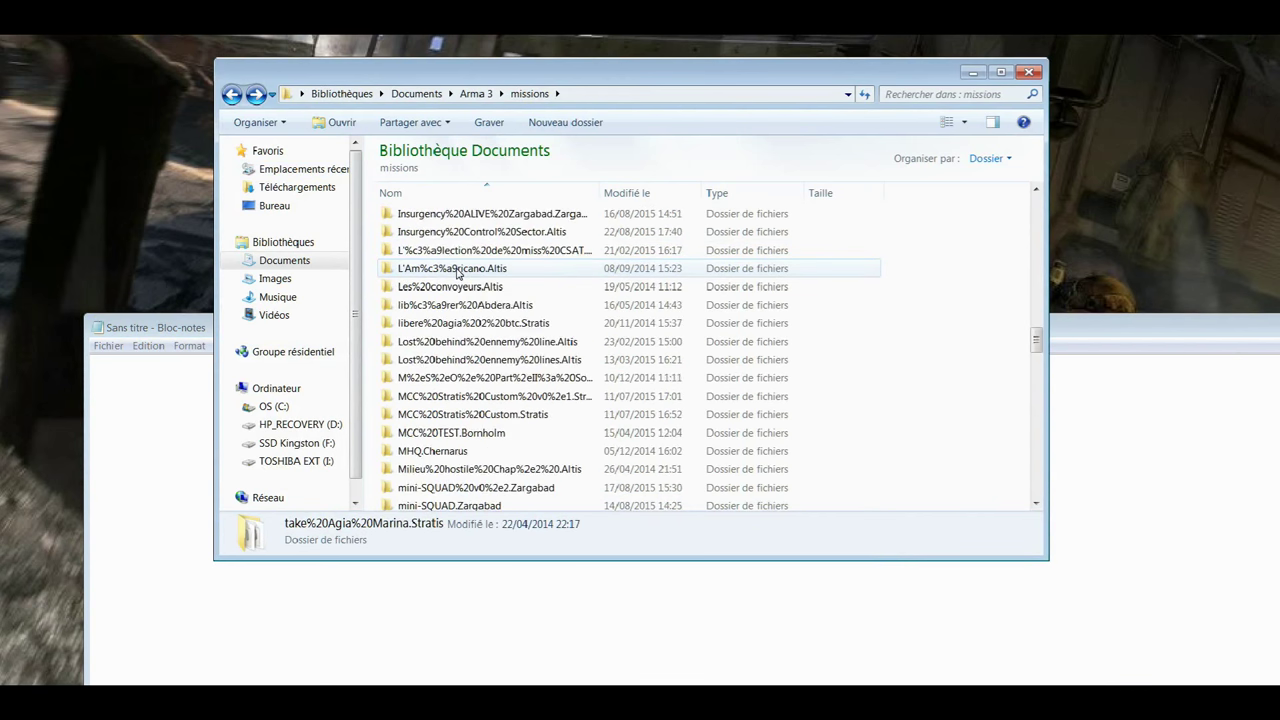
pyautogui.scroll(2, 452, 268)
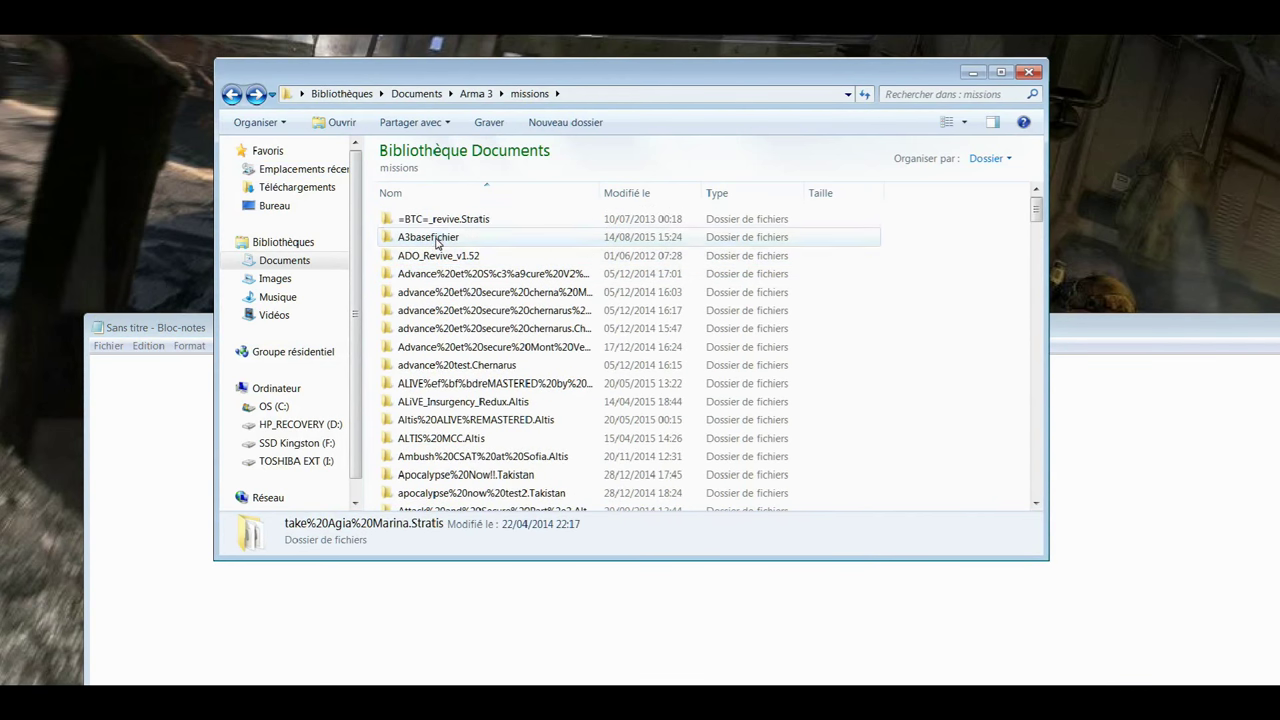
pyautogui.doubleClick(440, 230)
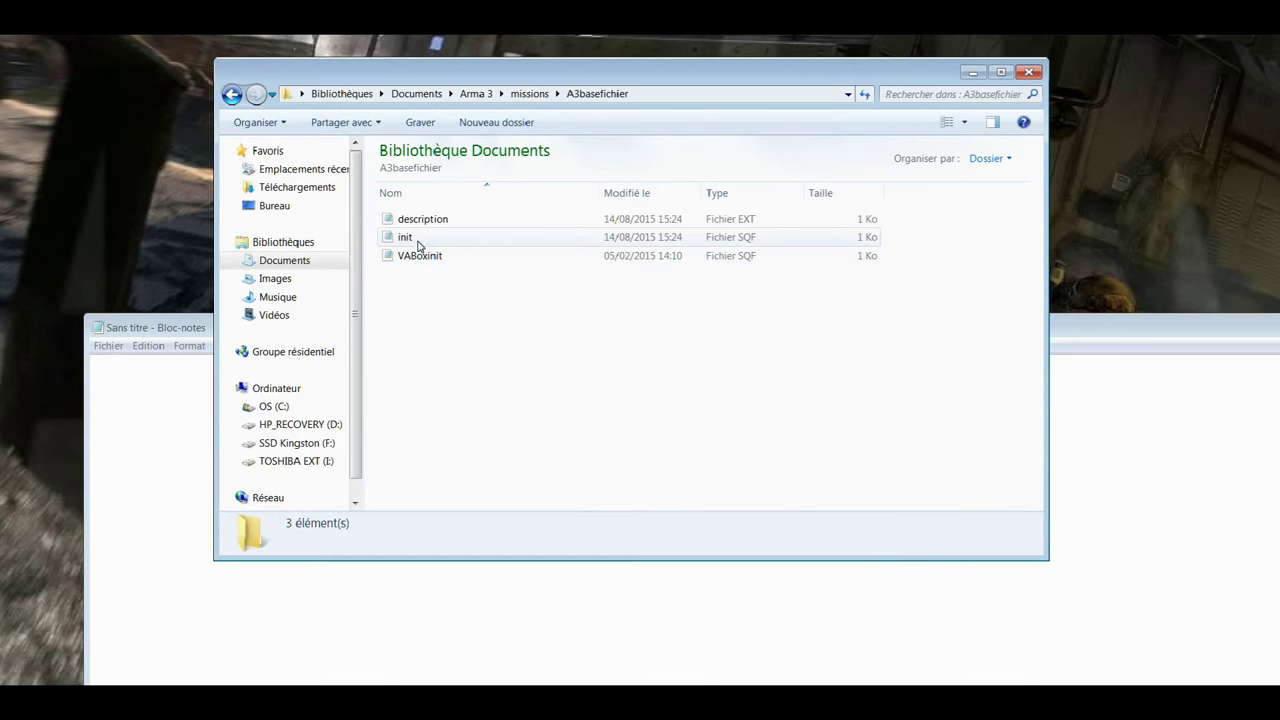
pyautogui.doubleClick(410, 240)
pyautogui.moveTo(382, 83); pyautogui.dragTo(584, 0)
# Copy the line VABox1 addaction ["Open Virtual Arsenal", "VABoxinit.sqf"]; from the init file into the blank document
pyautogui.moveTo(539, 103); pyautogui.dragTo(117, 103)
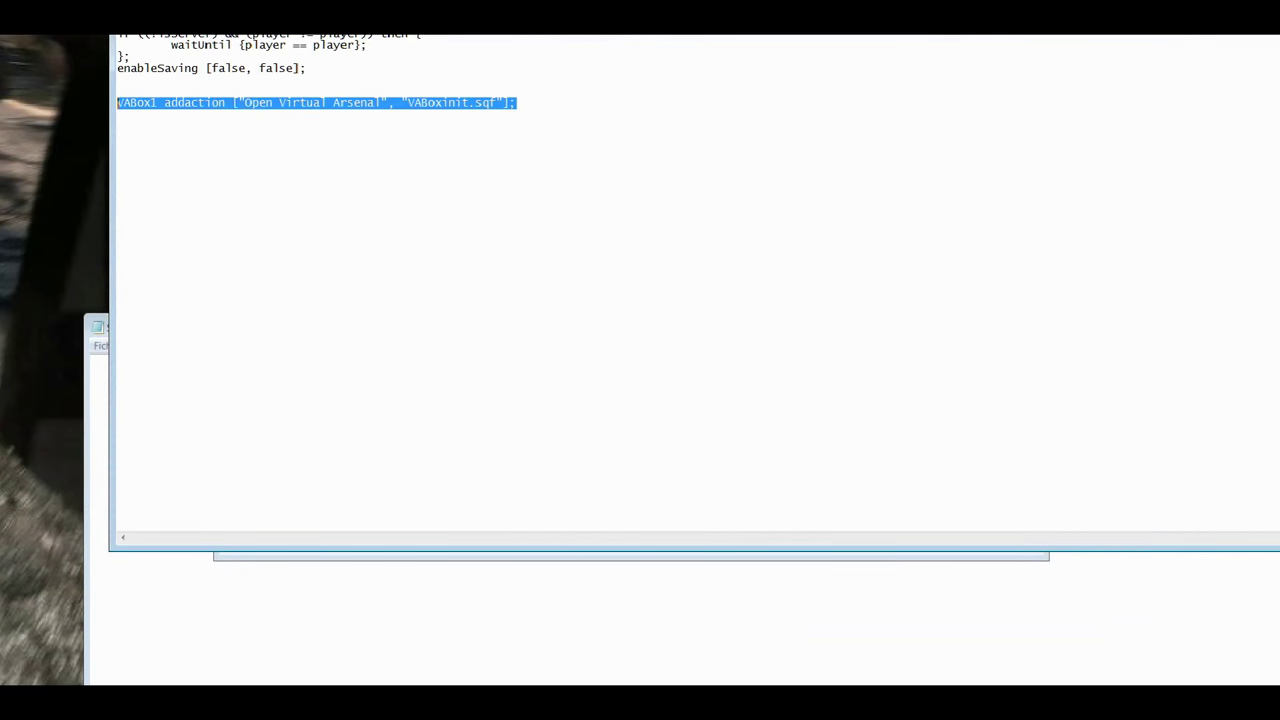
pyautogui.rightClick(207, 103)
pyautogui.click(258, 157)
pyautogui.click(127, 601)
pyautogui.rightClick(160, 451)
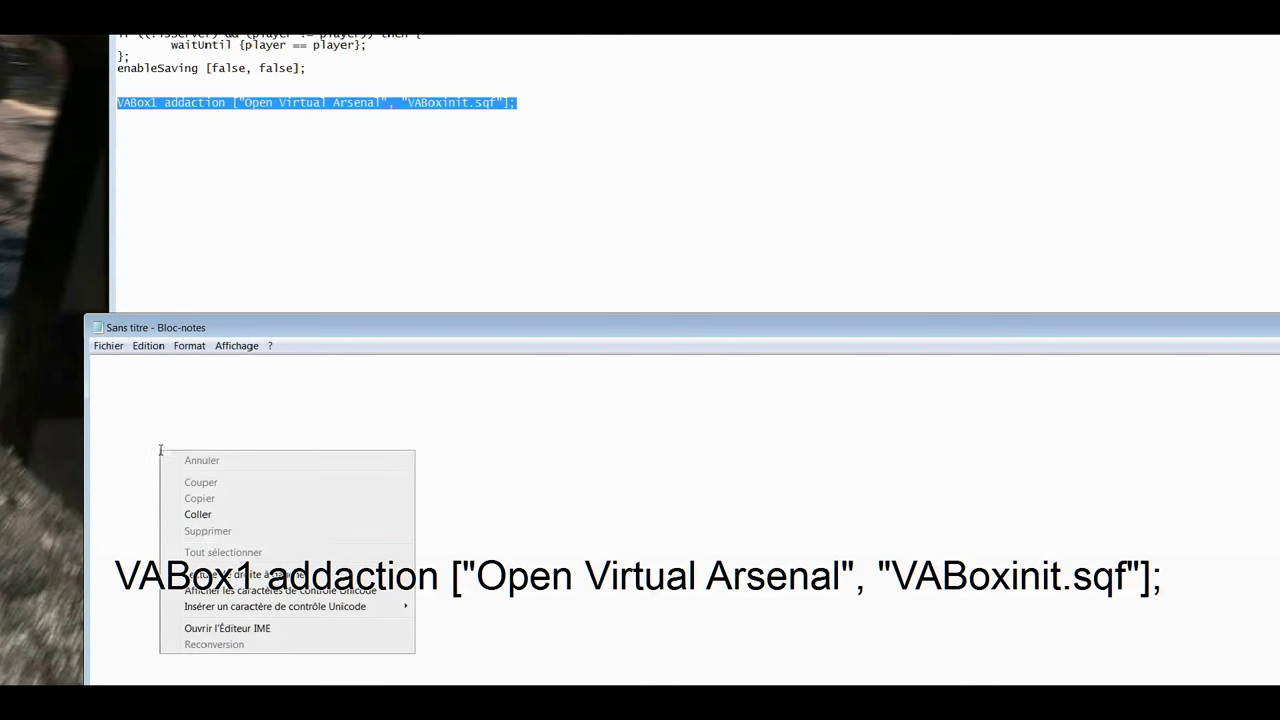
pyautogui.click(198, 514)
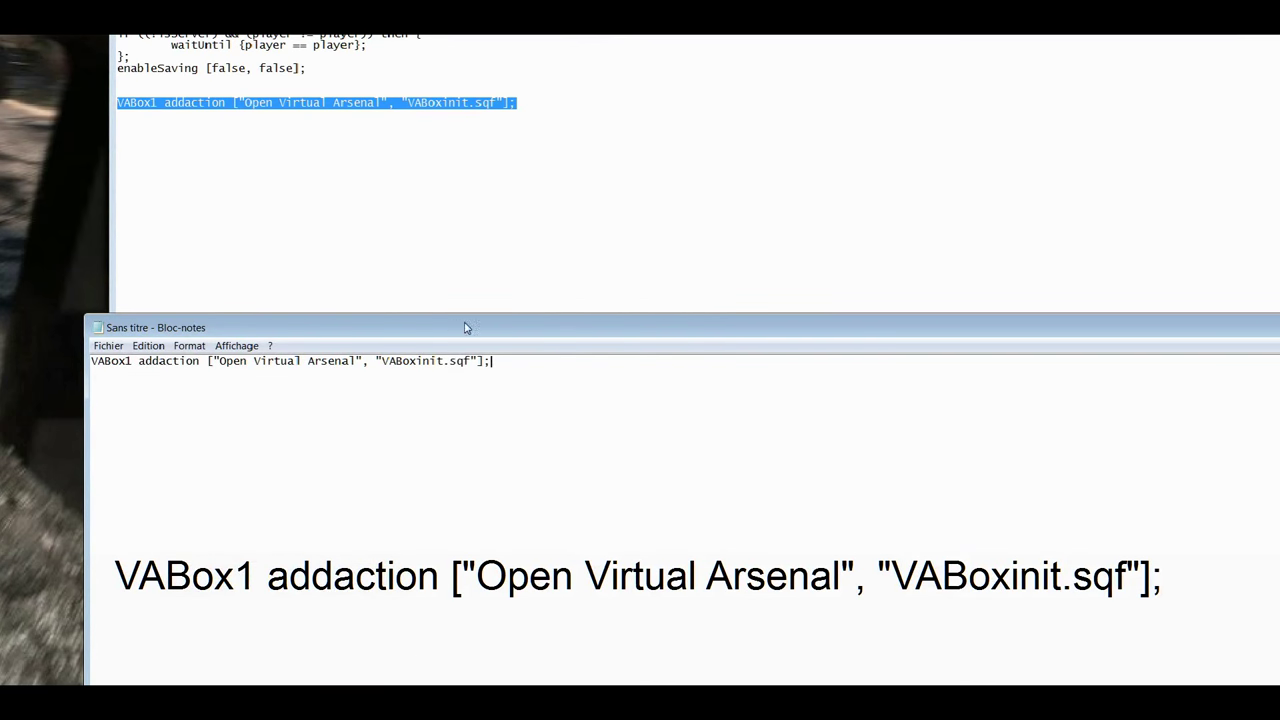
# Close the original init file and bring the untitled document with the pasted line to the front
pyautogui.moveTo(466, 326); pyautogui.dragTo(314, 274)
pyautogui.moveTo(499, 285); pyautogui.dragTo(735, 243)
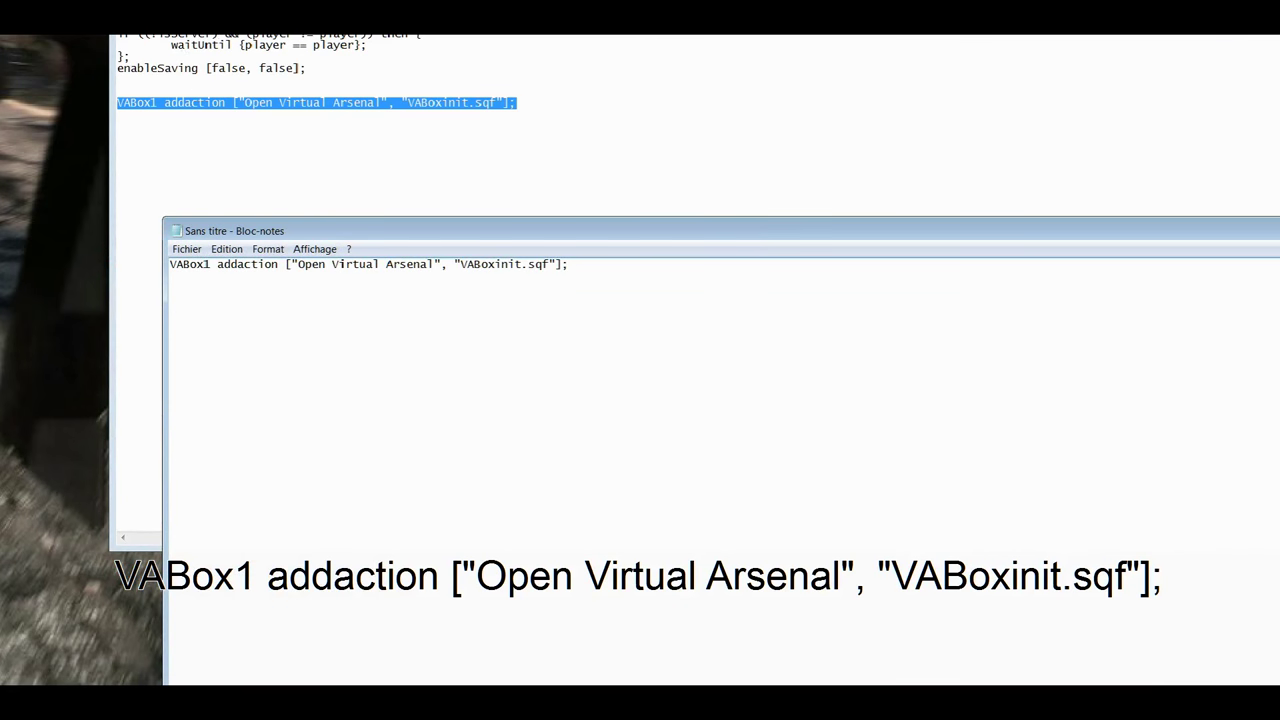
pyautogui.moveTo(343, 8); pyautogui.dragTo(294, 49)
pyautogui.moveTo(728, 50); pyautogui.dragTo(553, 35)
pyautogui.click(1173, 76)
pyautogui.click(565, 67)
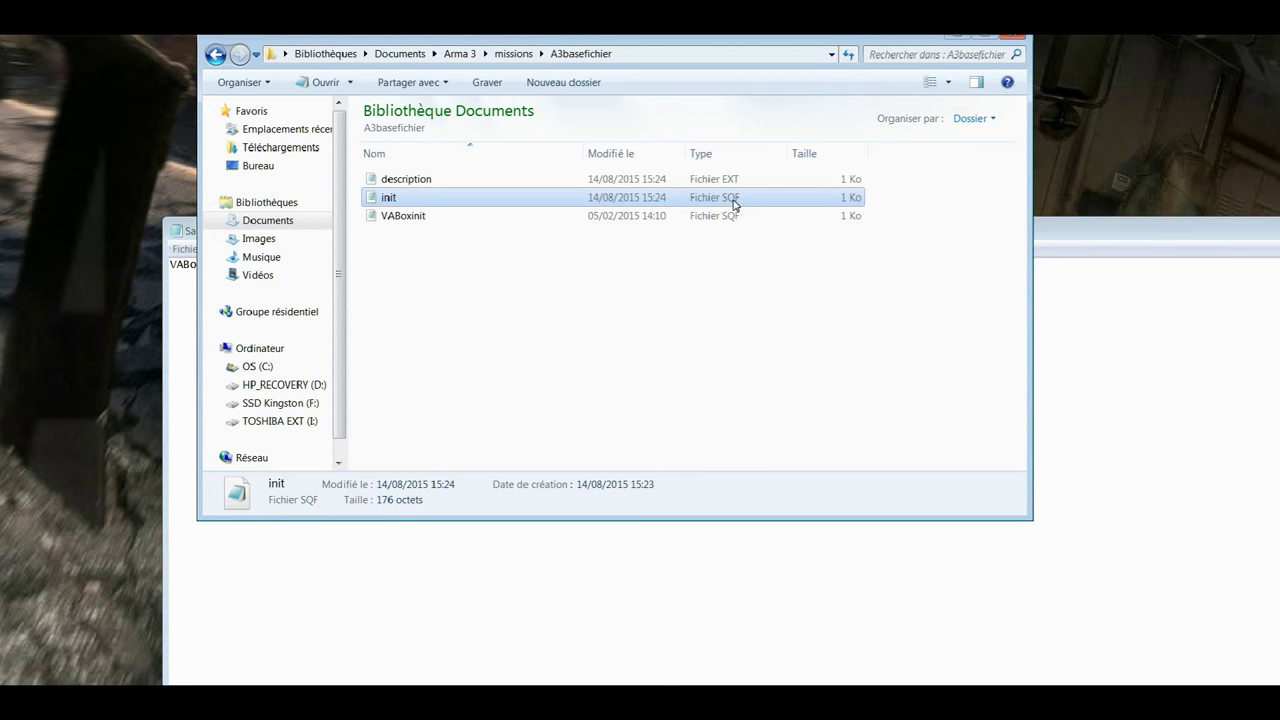
pyautogui.click(607, 556)
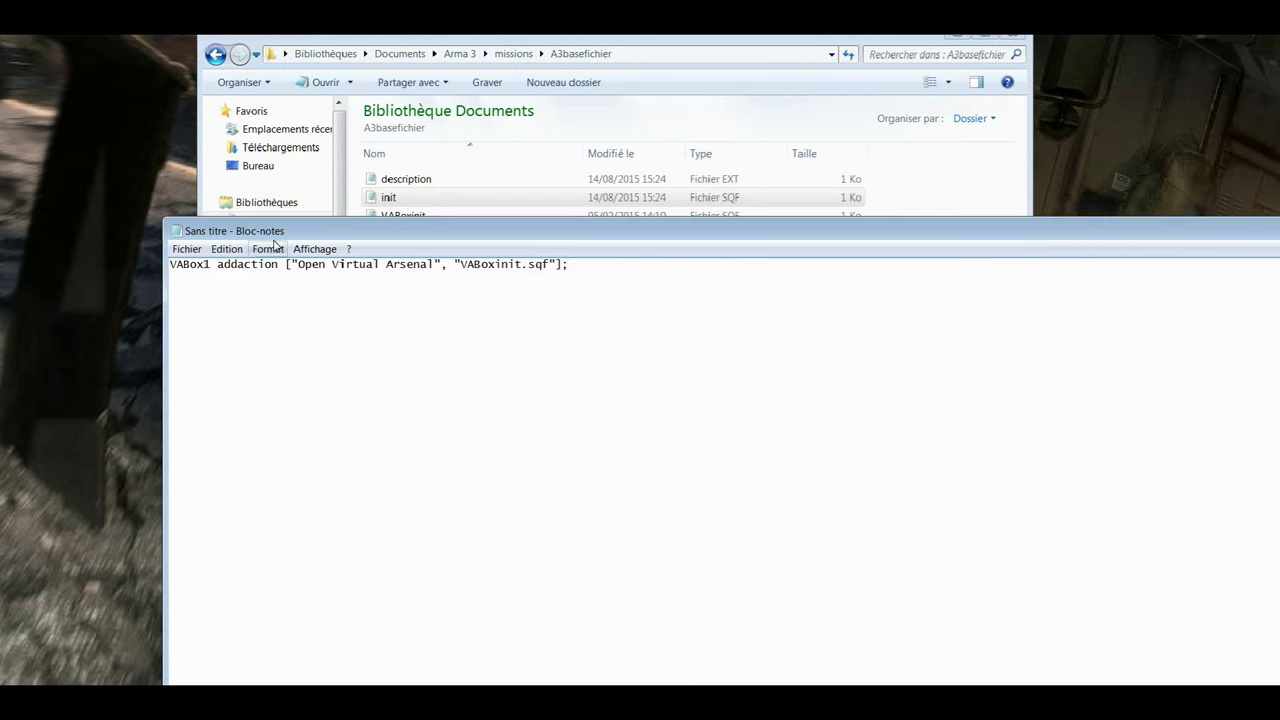
# Start saving the untitled document as a new file and browse to the Arma 3 folder in Documents
pyautogui.click(180, 247)
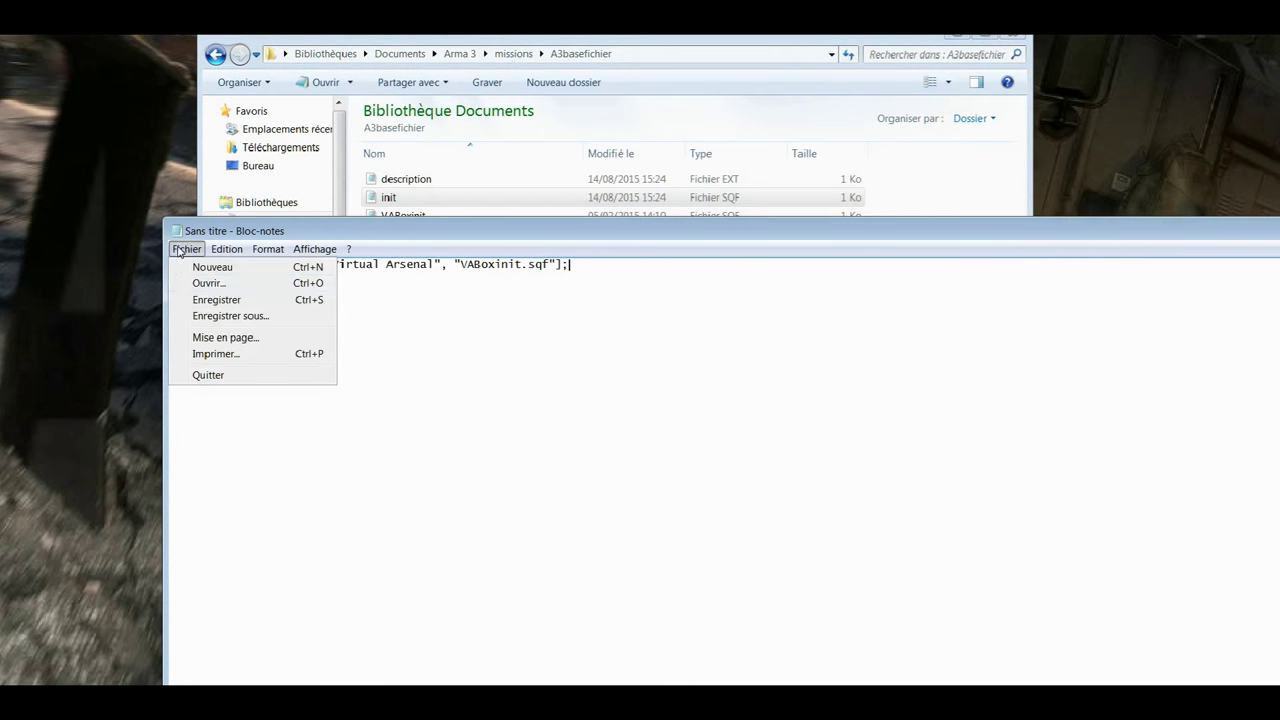
pyautogui.click(251, 317)
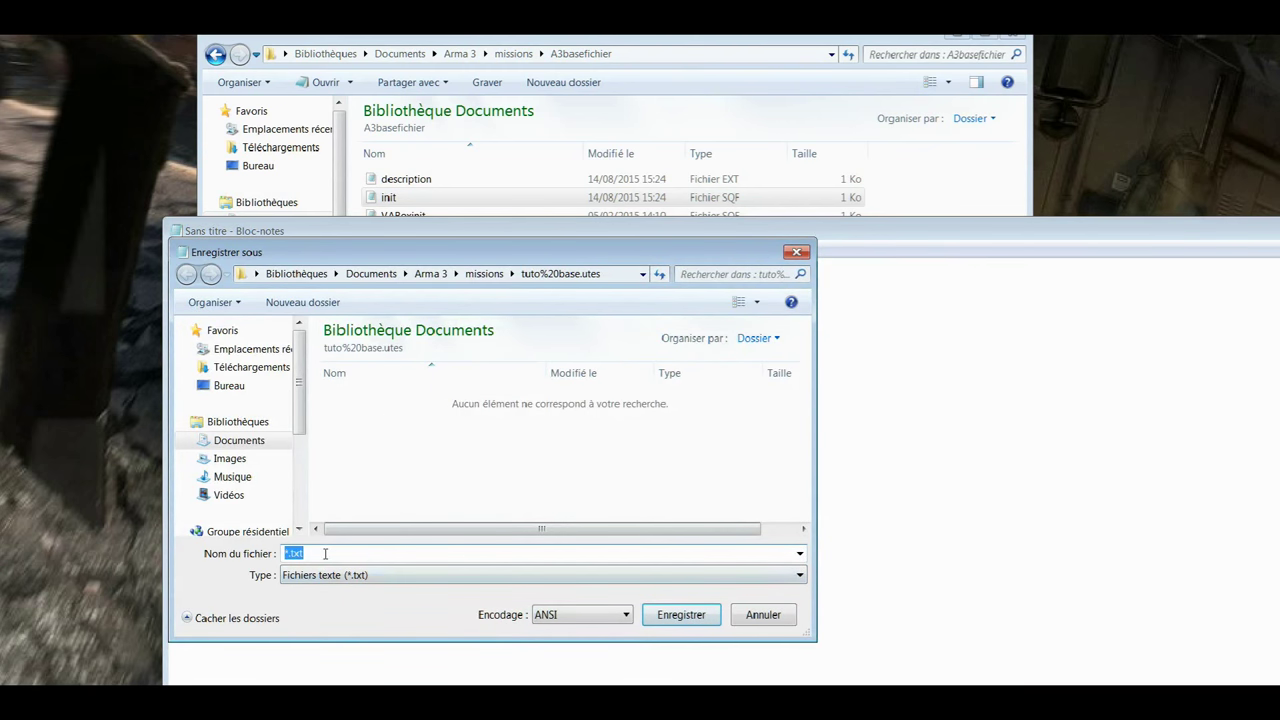
pyautogui.click(252, 440)
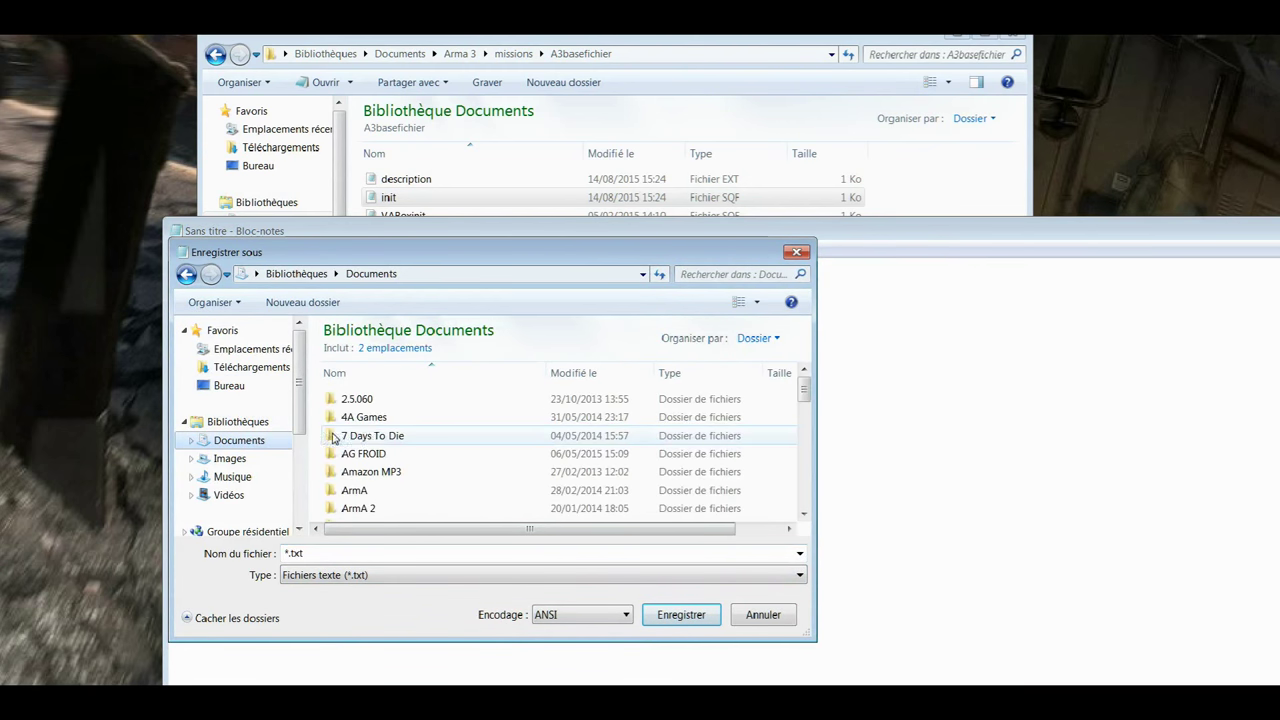
pyautogui.click(373, 508)
pyautogui.scroll(-3, 352, 440)
pyautogui.scroll(2, 349, 423)
pyautogui.doubleClick(393, 449)
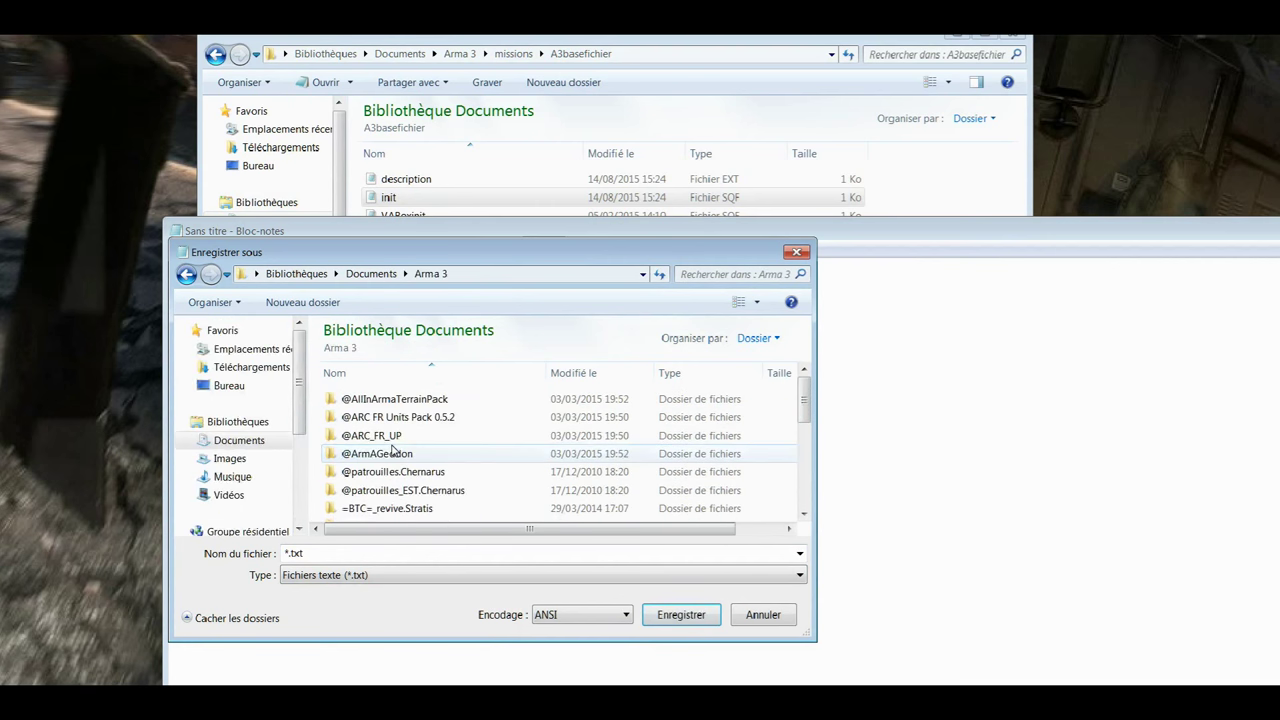
# Choose the tuto%20base.utes folder inside missions as the save location
pyautogui.scroll(-5, 374, 450)
pyautogui.scroll(2, 386, 420)
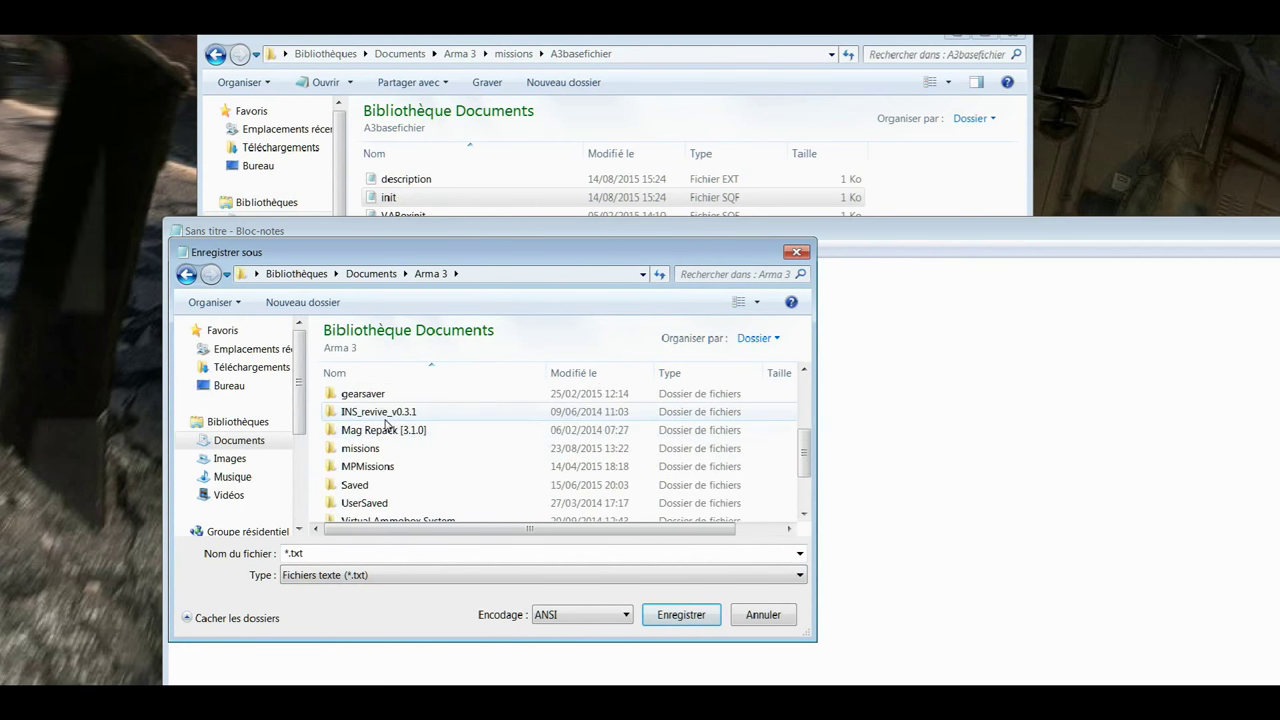
pyautogui.doubleClick(380, 452)
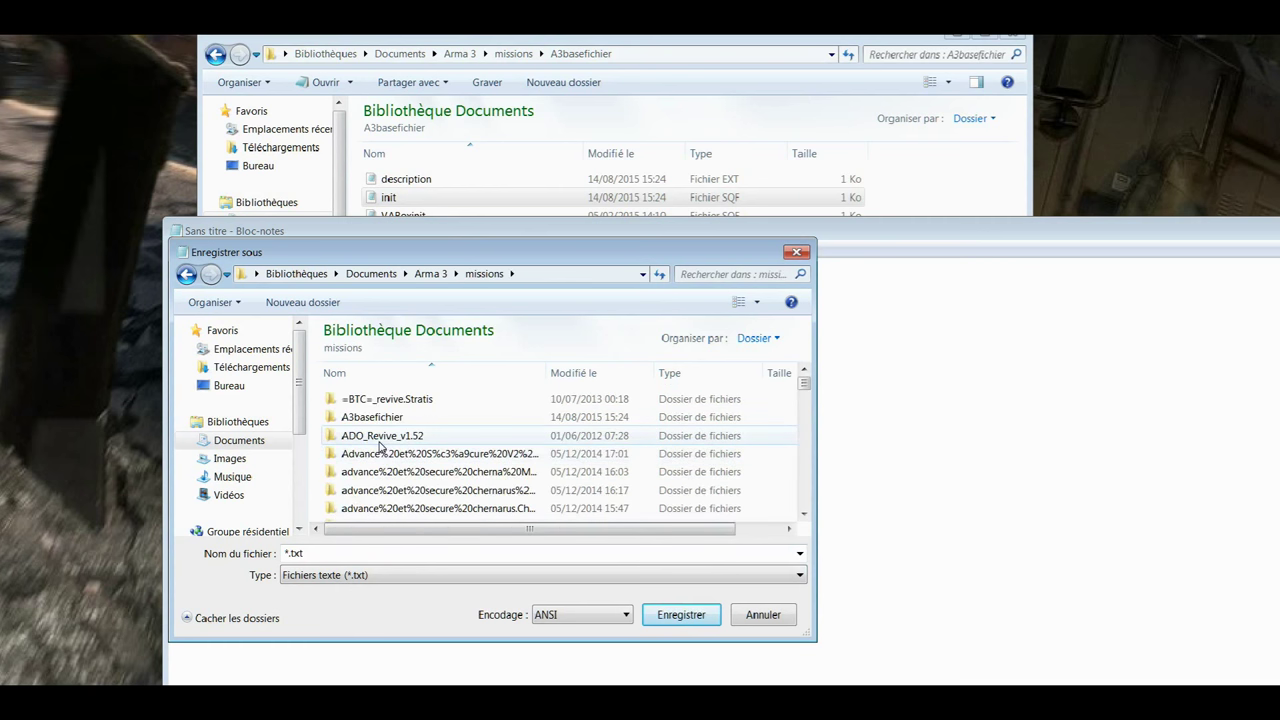
pyautogui.scroll(-3, 381, 452)
pyautogui.scroll(-15, 390, 455)
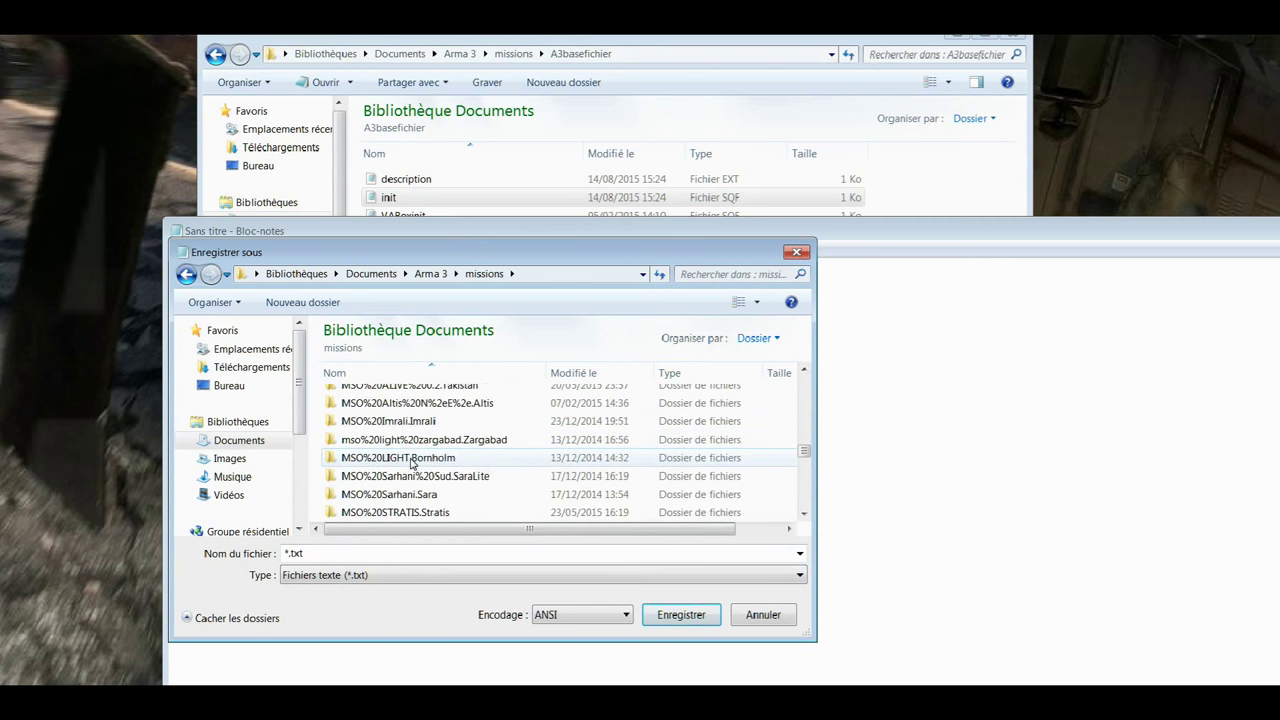
pyautogui.scroll(-10, 407, 466)
pyautogui.scroll(-5, 390, 458)
pyautogui.doubleClick(381, 443)
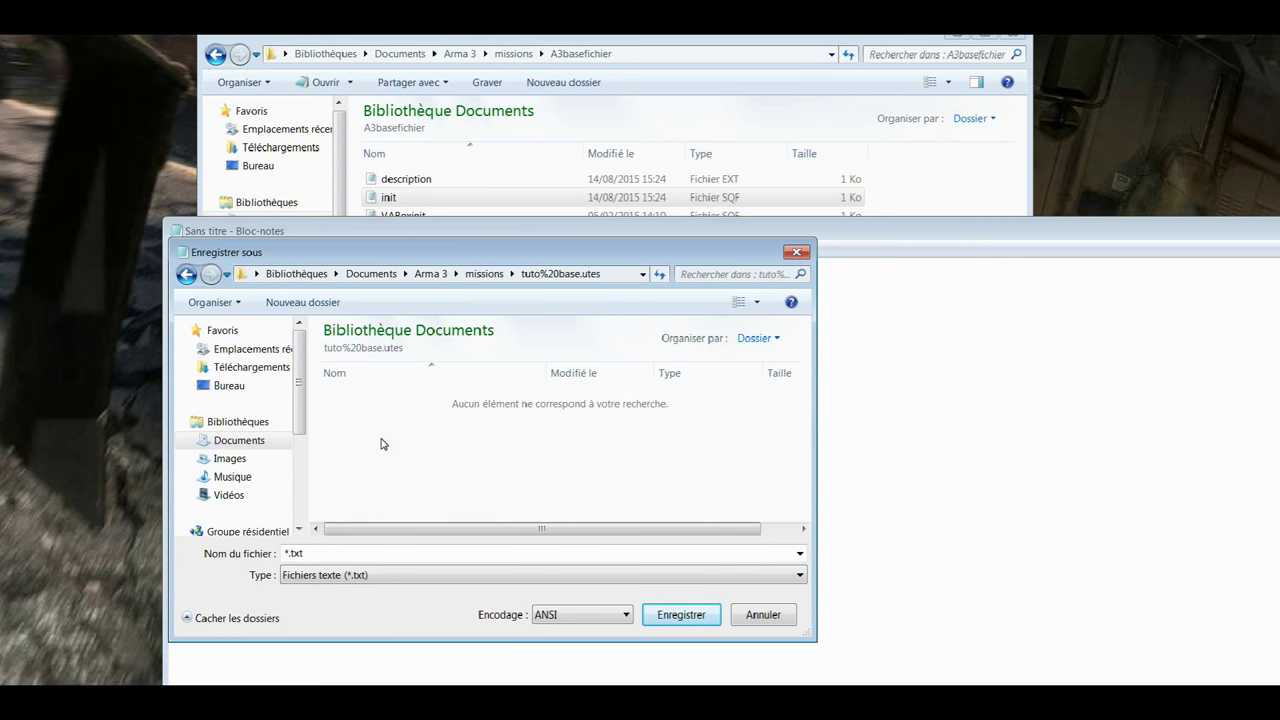
# Save the document as init.sqf and move its window aside
pyautogui.click(325, 553)
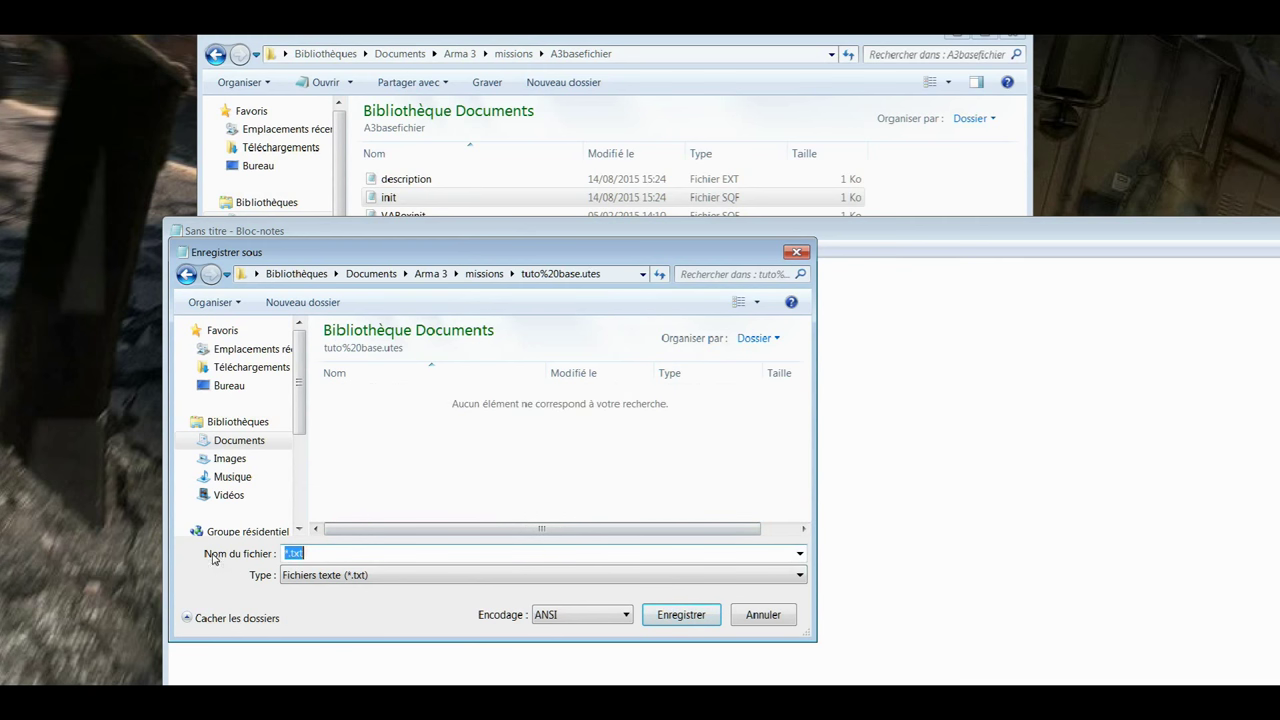
pyautogui.write('init.sqf')
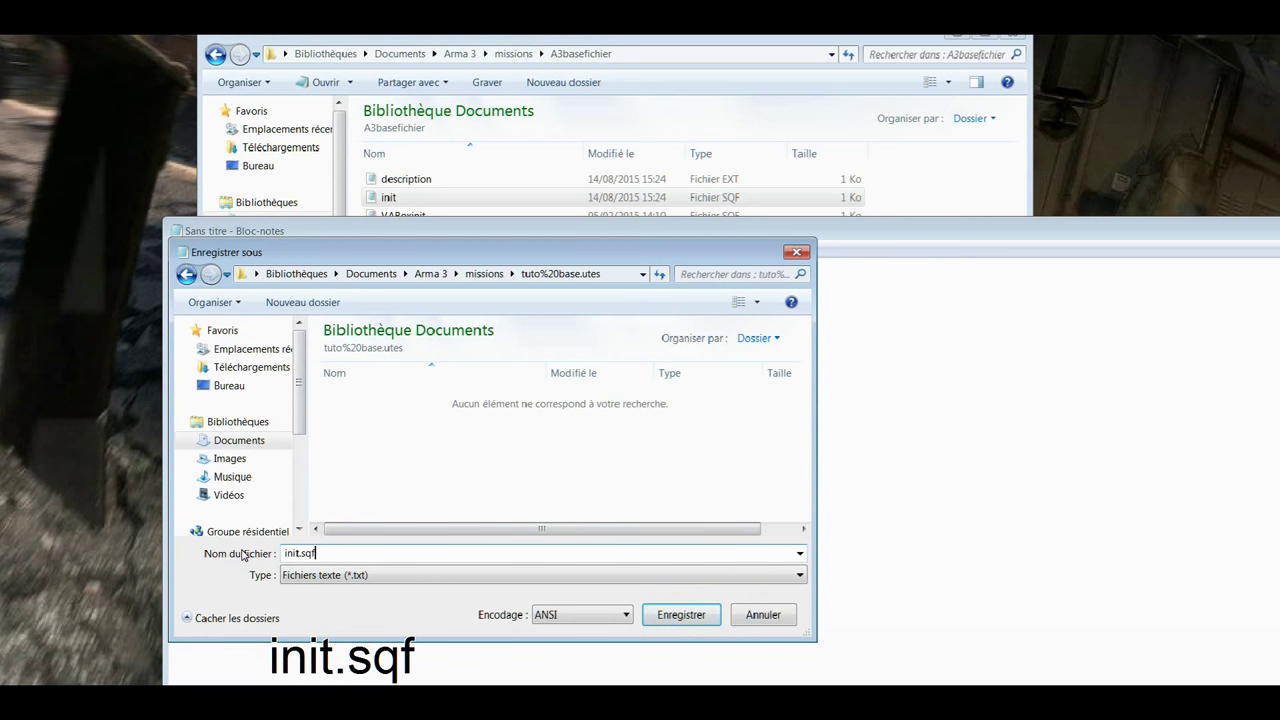
pyautogui.click(700, 615)
pyautogui.moveTo(818, 235); pyautogui.dragTo(488, 250)
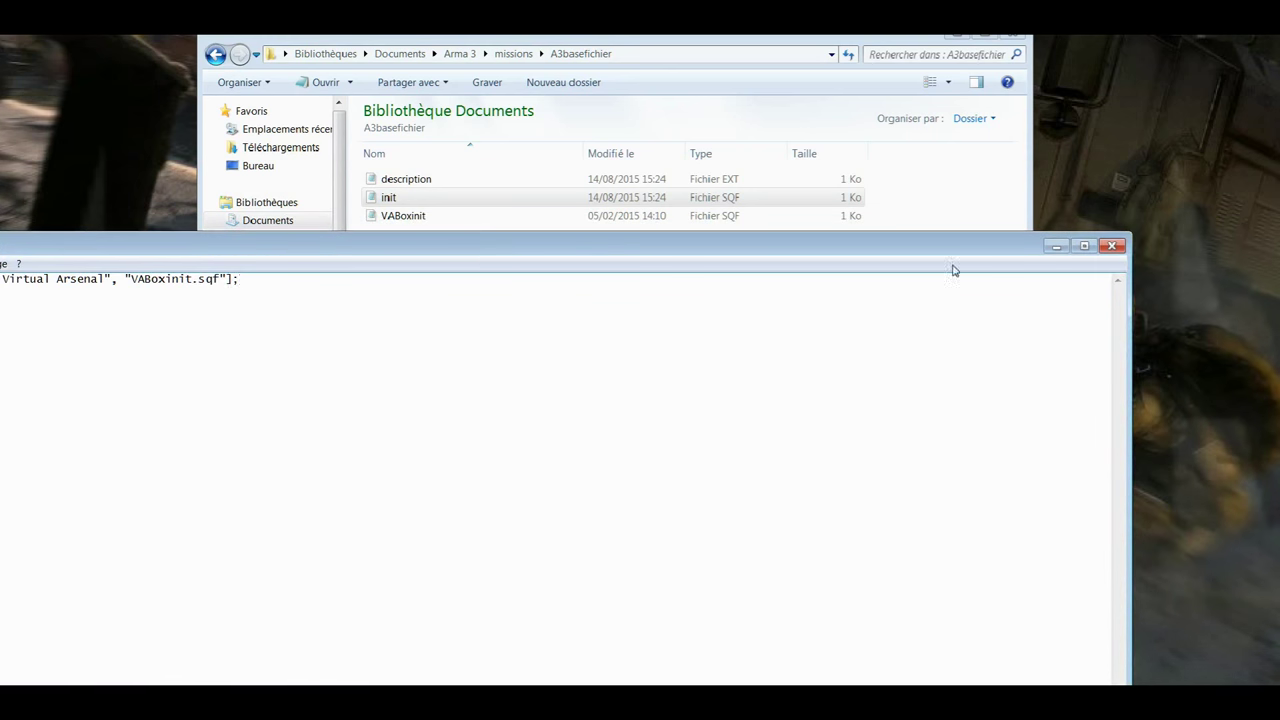
# Close the saved init document, then copy the whole code line from the VABoxinit file in A3basefichier and close that file
pyautogui.click(1117, 247)
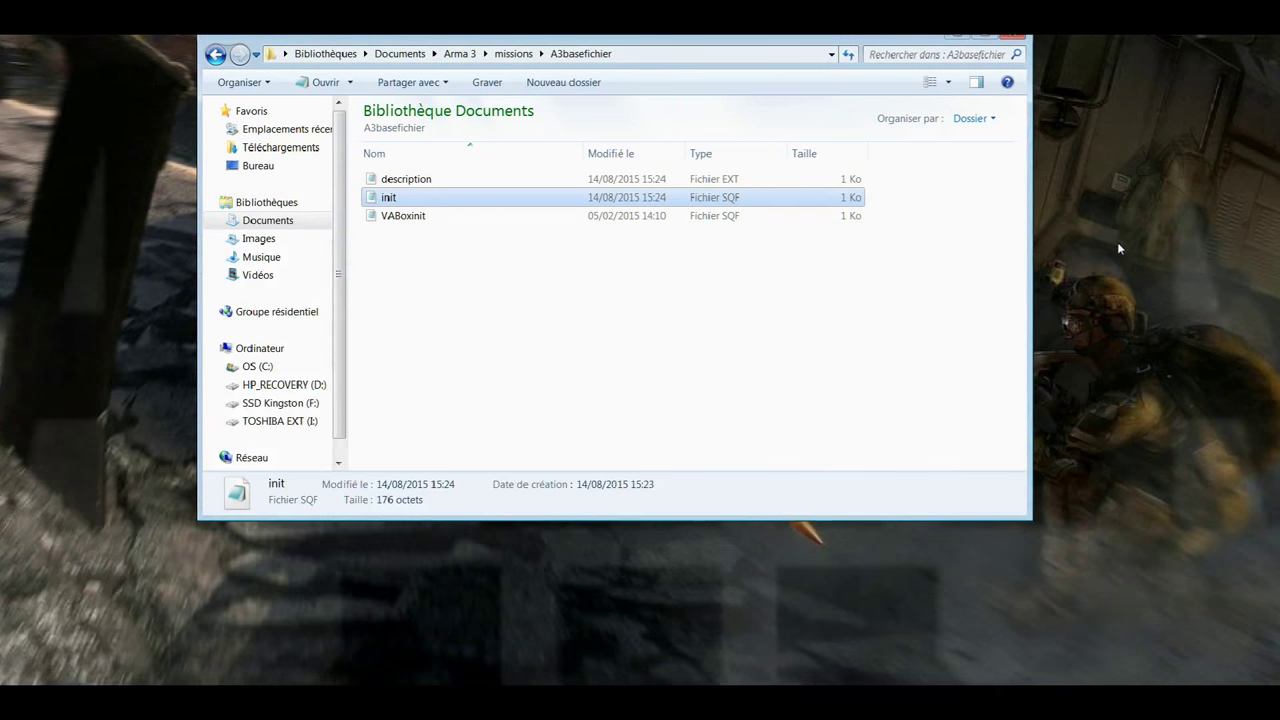
pyautogui.doubleClick(415, 217)
pyautogui.moveTo(386, 246); pyautogui.dragTo(662, 207)
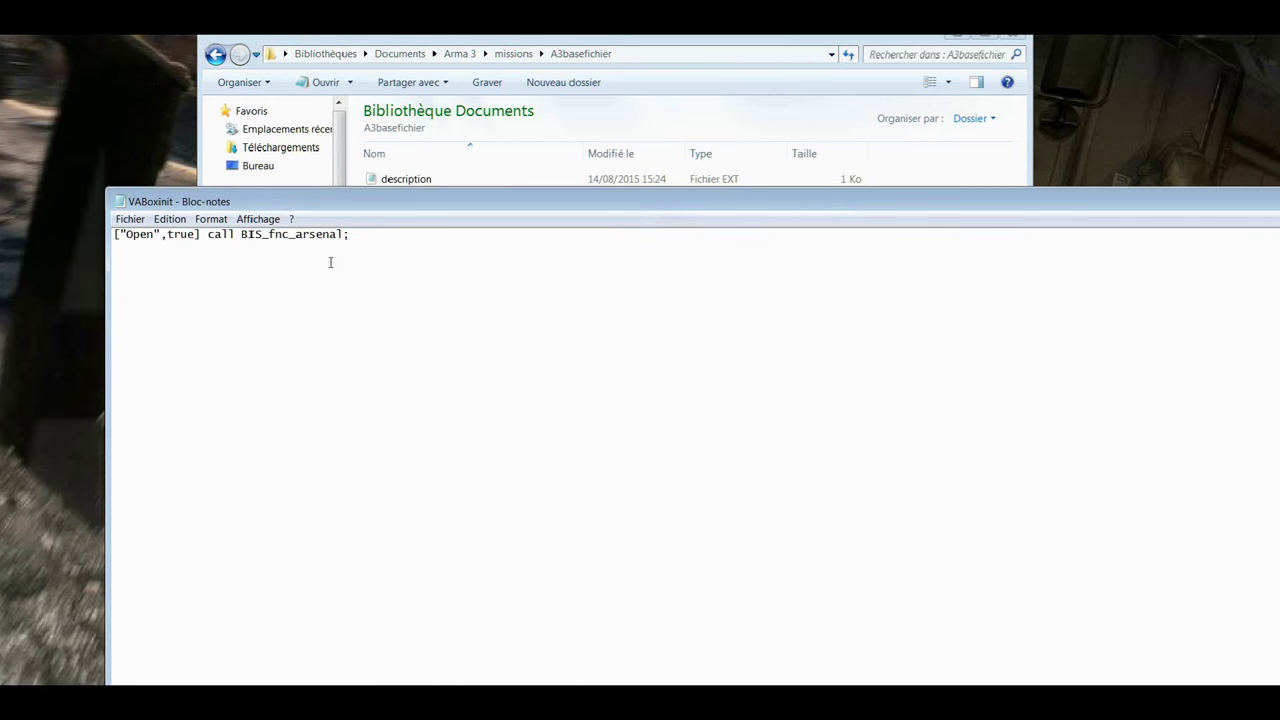
pyautogui.moveTo(366, 237); pyautogui.dragTo(113, 235)
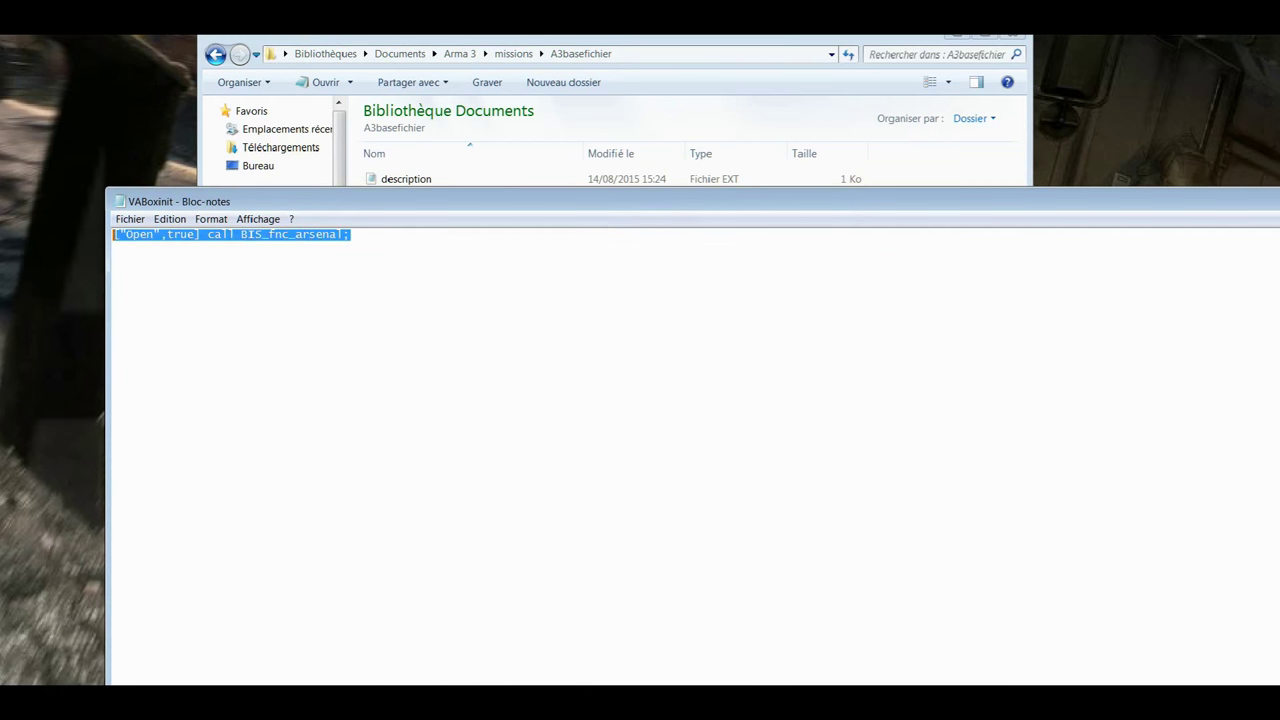
pyautogui.rightClick(172, 234)
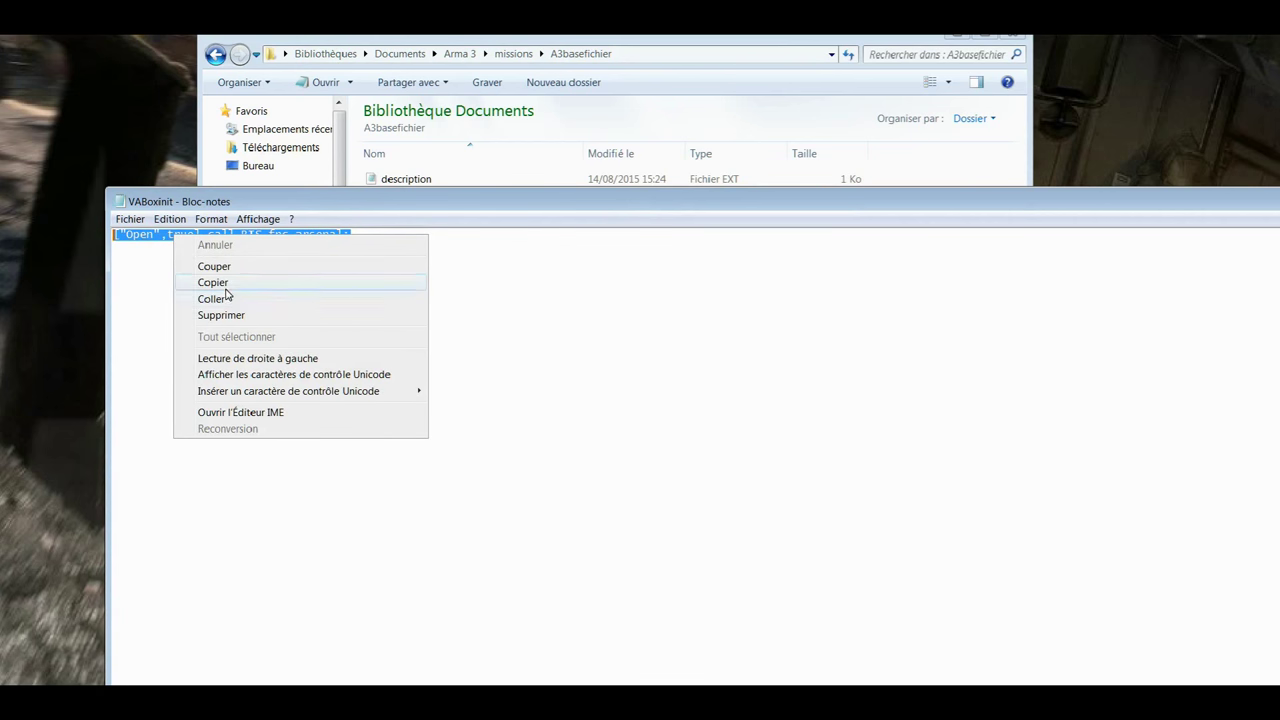
pyautogui.click(215, 284)
pyautogui.moveTo(617, 207); pyautogui.dragTo(486, 204)
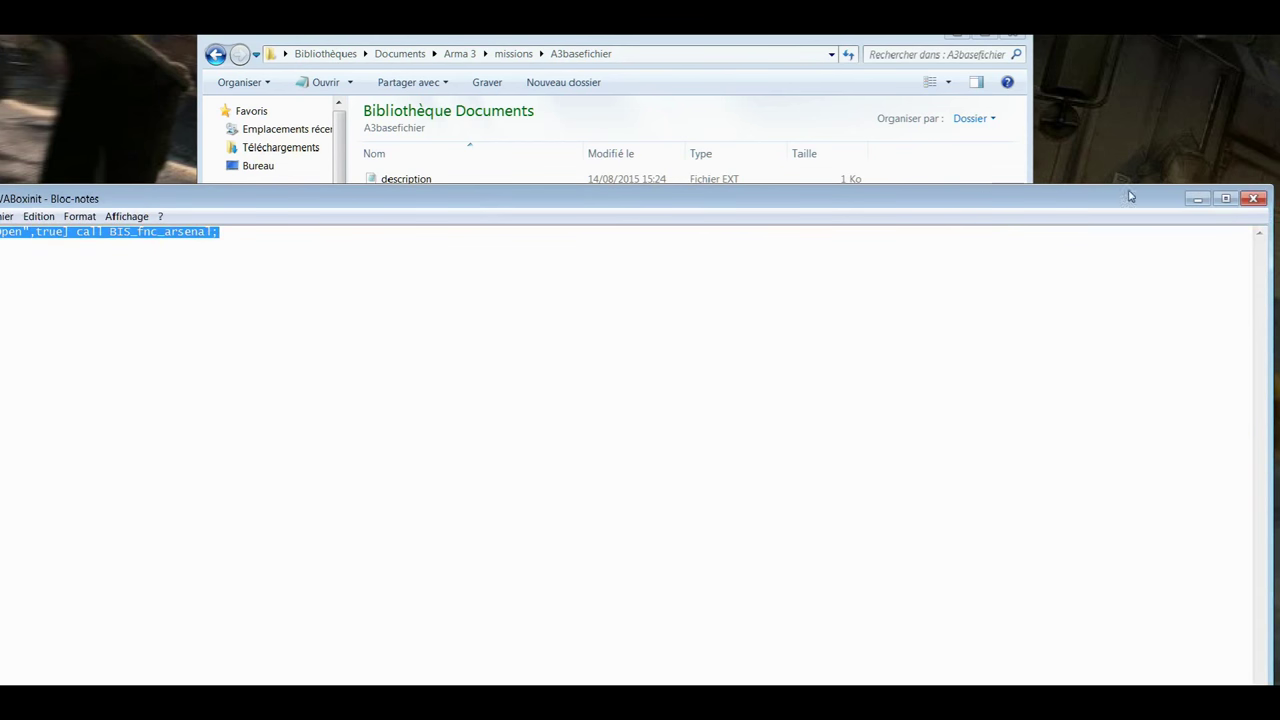
pyautogui.click(1258, 203)
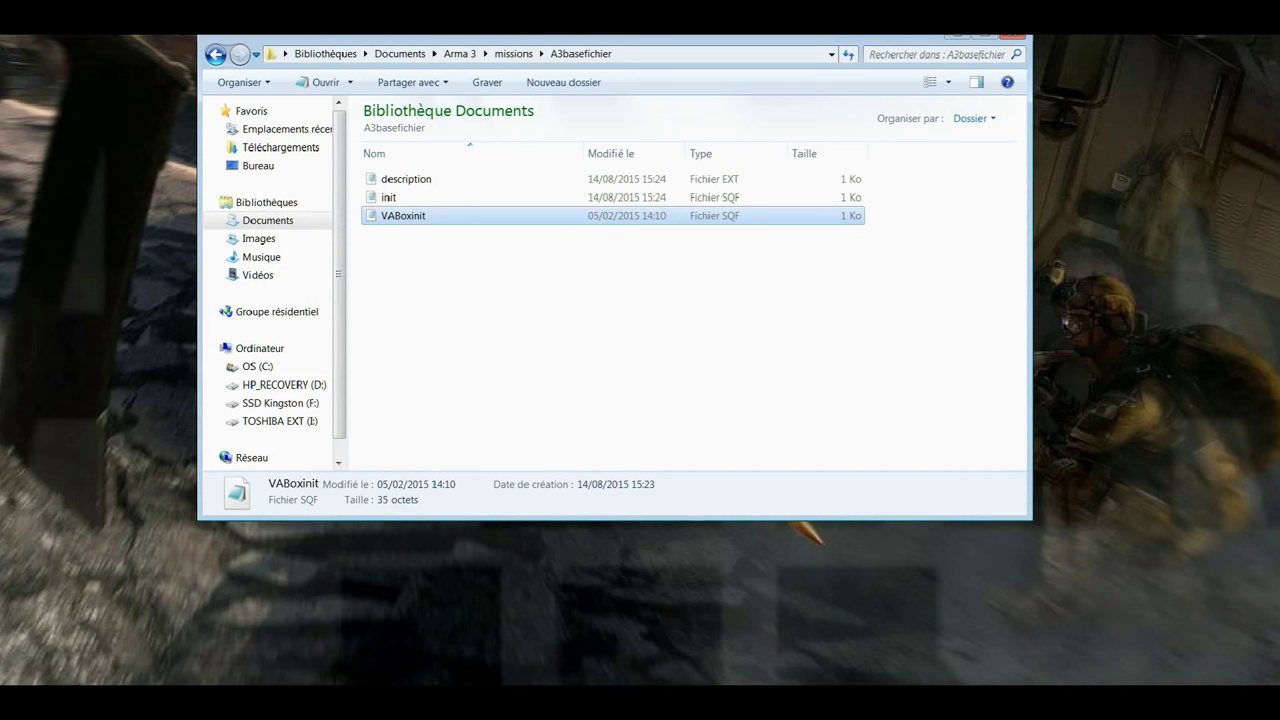
# Create a new Notepad document containing the copied line ["Open",true] call BIS_fnc_arsenal; and move its window clear of the file list
pyautogui.press('super')
pyautogui.click(143, 335)
pyautogui.moveTo(332, 210); pyautogui.dragTo(529, 141)
pyautogui.rightClick(407, 224)
pyautogui.click(491, 288)
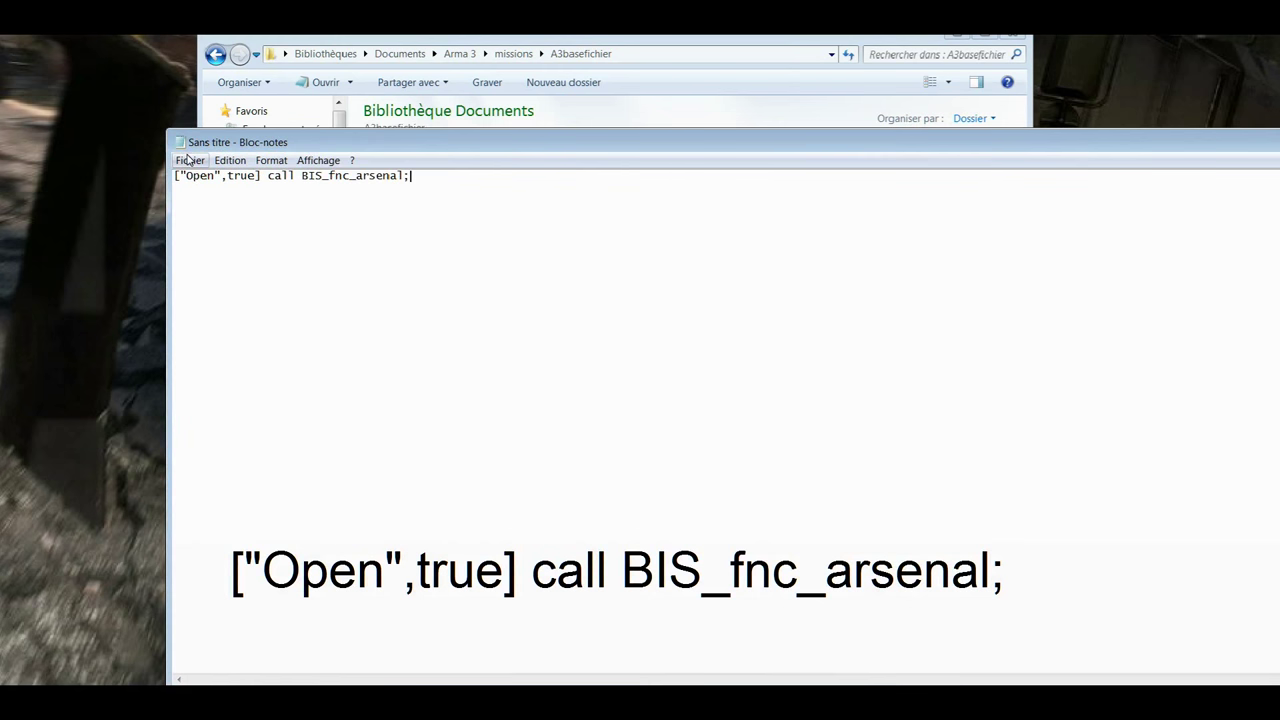
pyautogui.moveTo(399, 143); pyautogui.dragTo(383, 254)
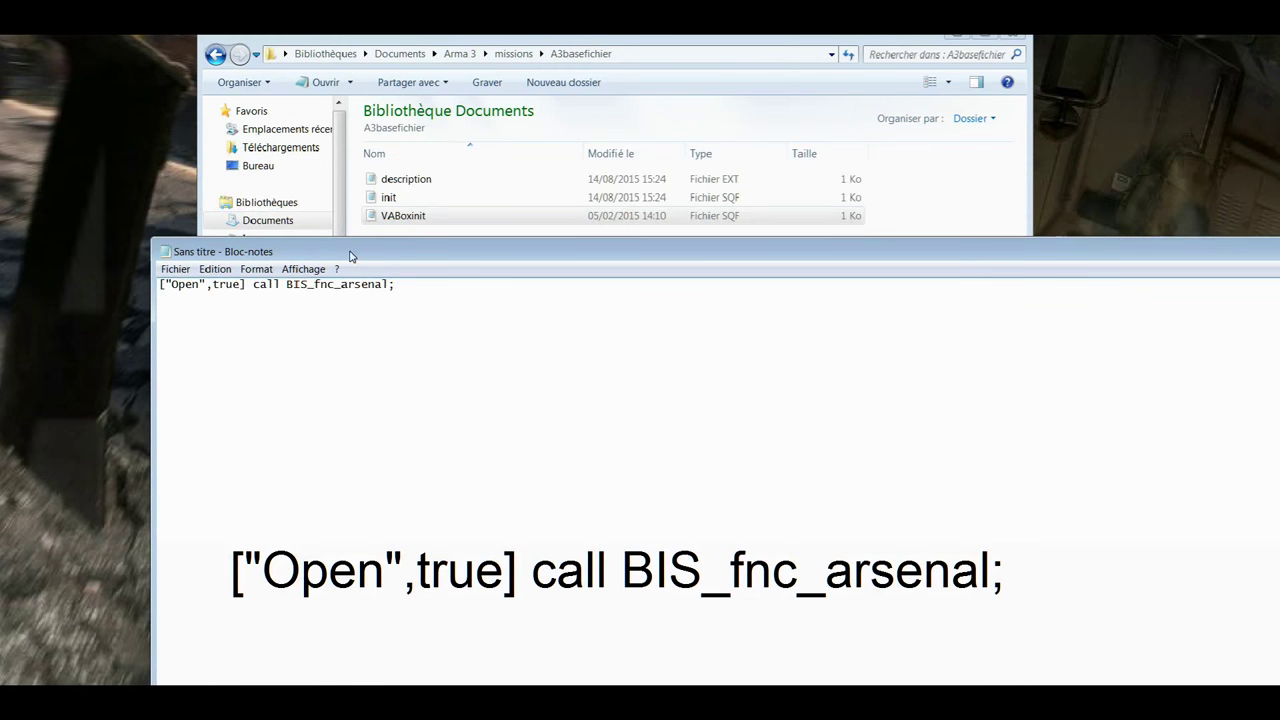
# Start saving the untitled arsenal script as a new file and browse to the Arma 3 folder in Documents
pyautogui.click(170, 277)
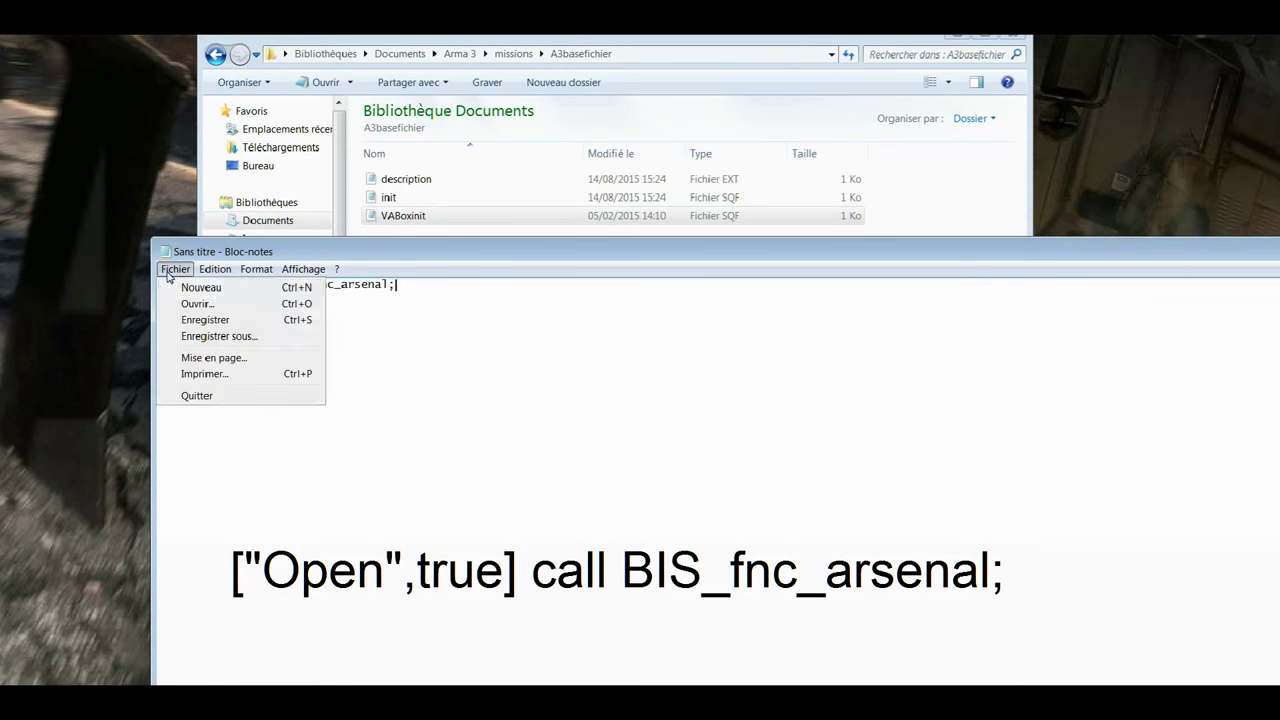
pyautogui.click(228, 337)
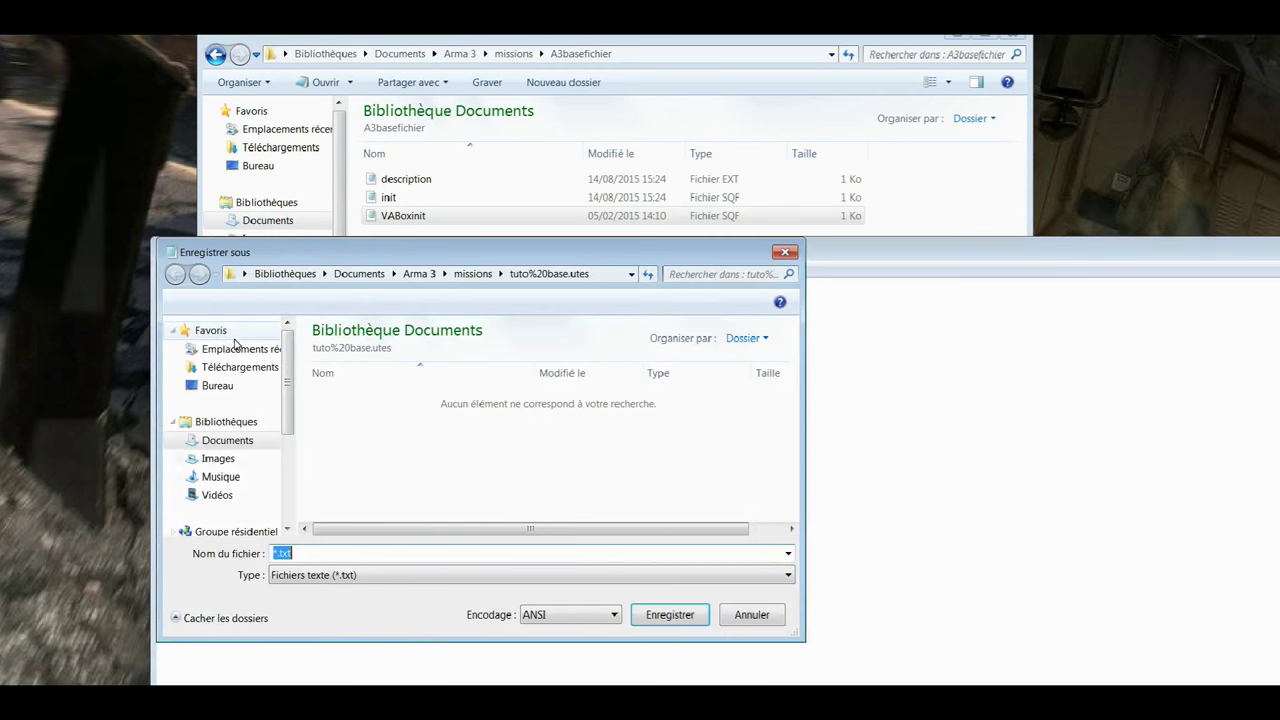
pyautogui.click(230, 440)
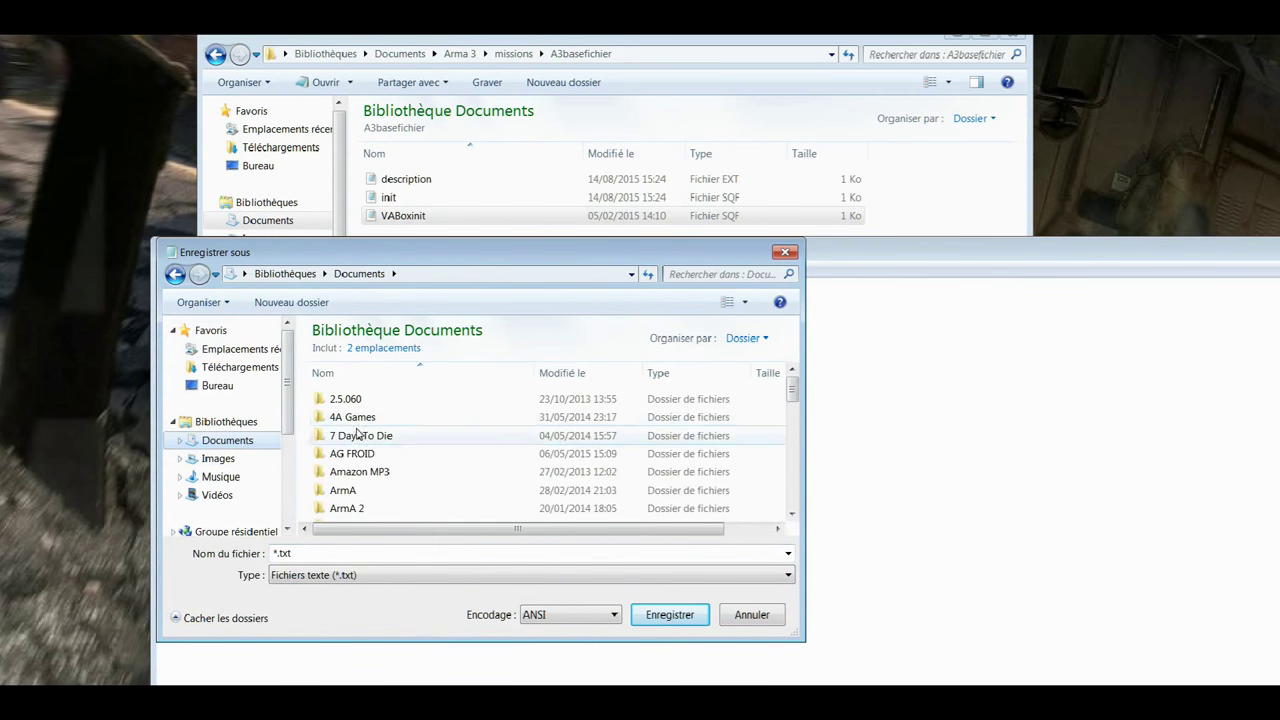
pyautogui.scroll(-2, 362, 508)
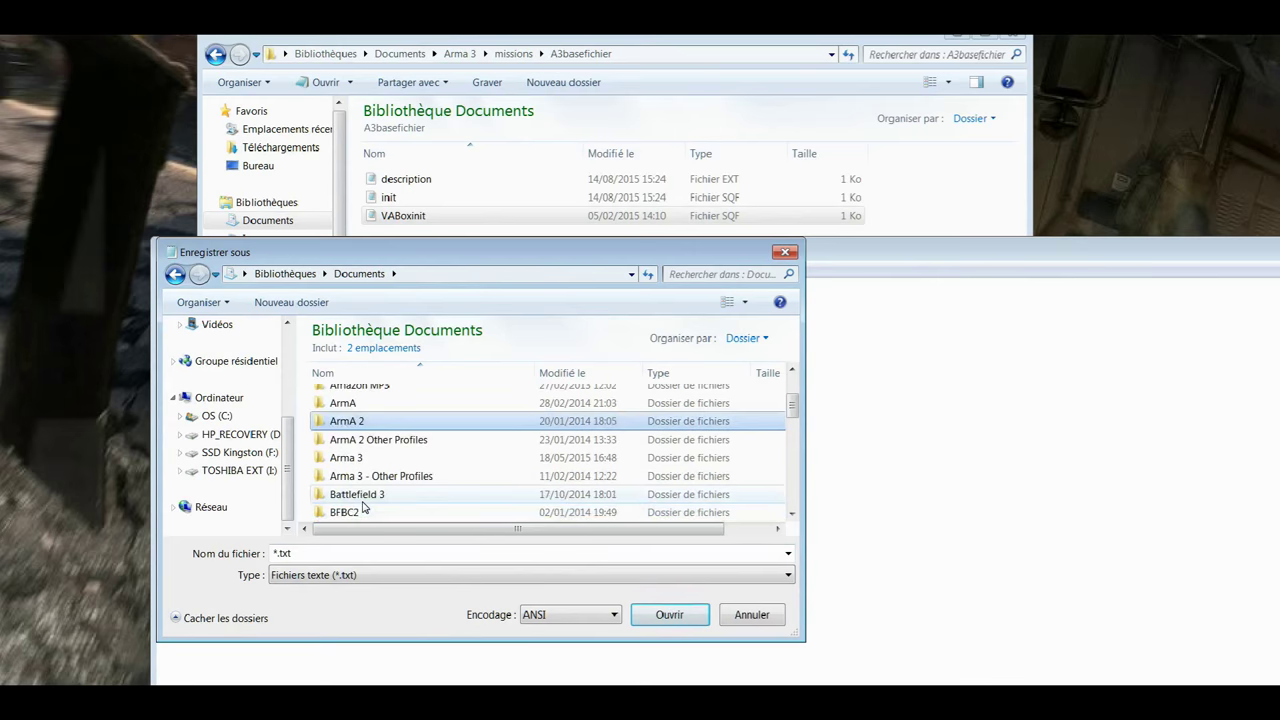
pyautogui.doubleClick(350, 452)
pyautogui.scroll(-5, 352, 458)
pyautogui.scroll(2, 352, 458)
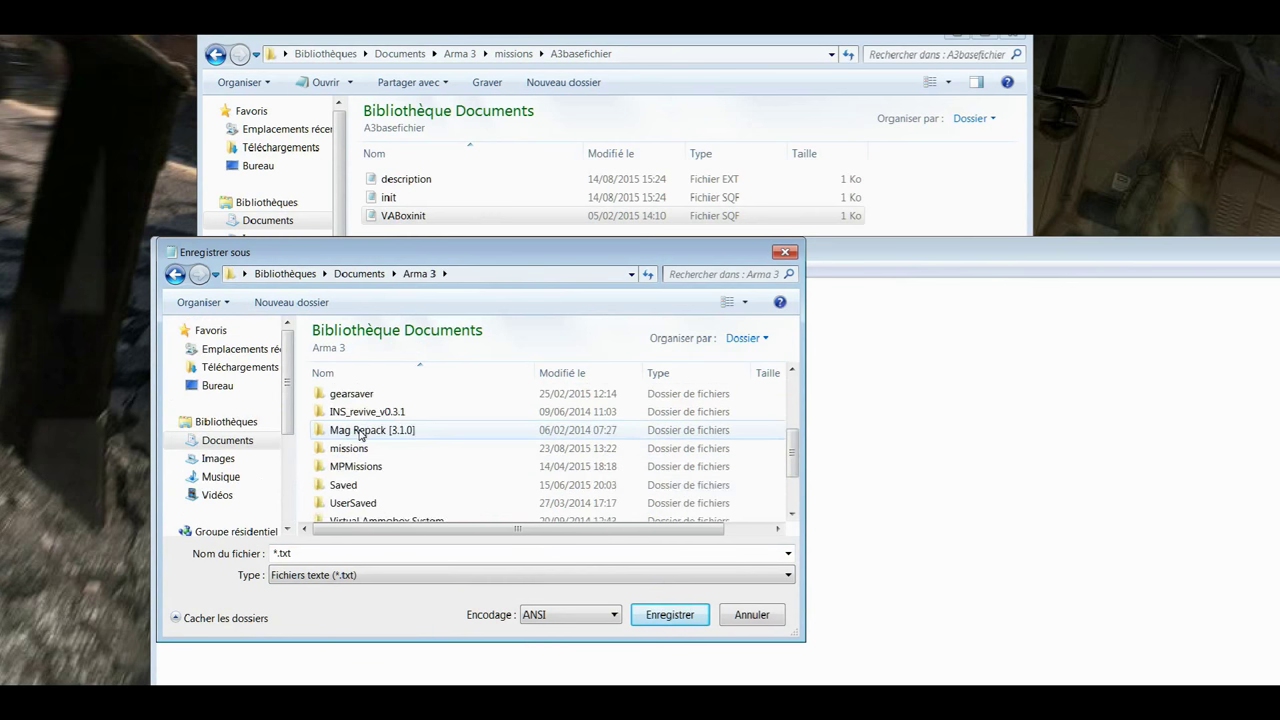
# Choose the tuto%20base.utes folder inside missions as the arsenal script's save location
pyautogui.click(358, 450)
pyautogui.doubleClick(358, 450)
pyautogui.scroll(-6, 363, 465)
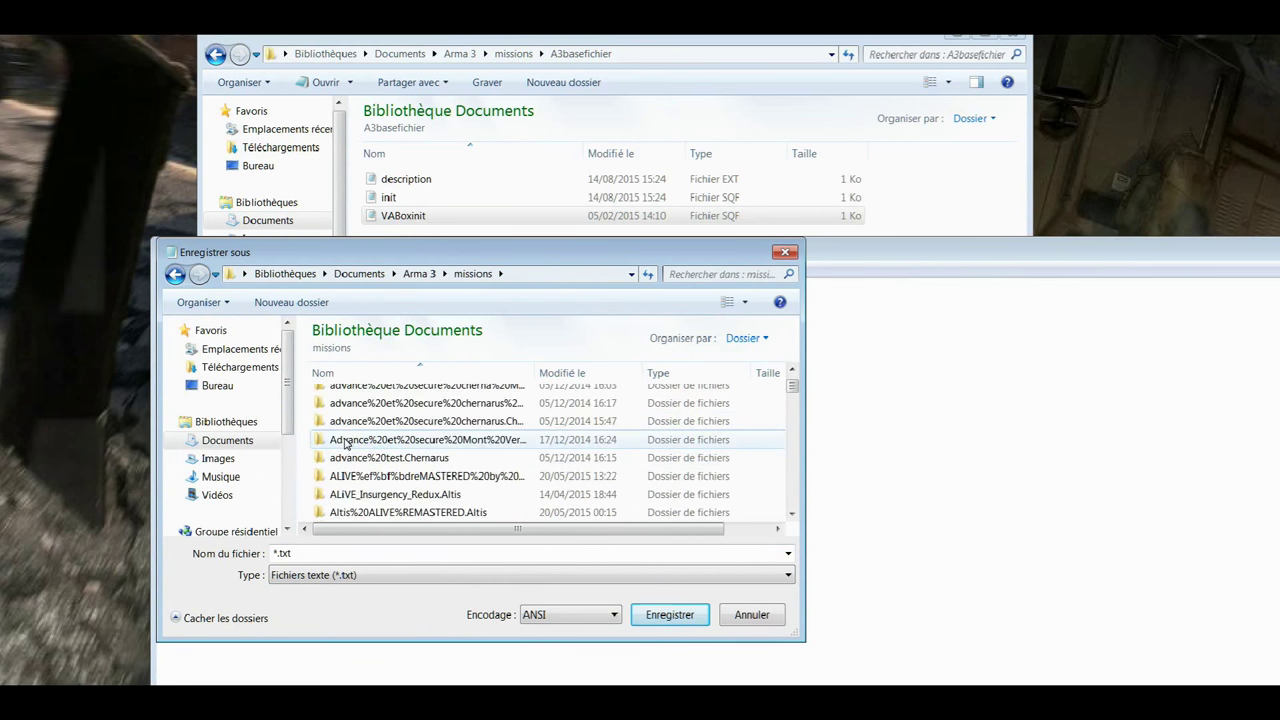
pyautogui.scroll(-15, 365, 470)
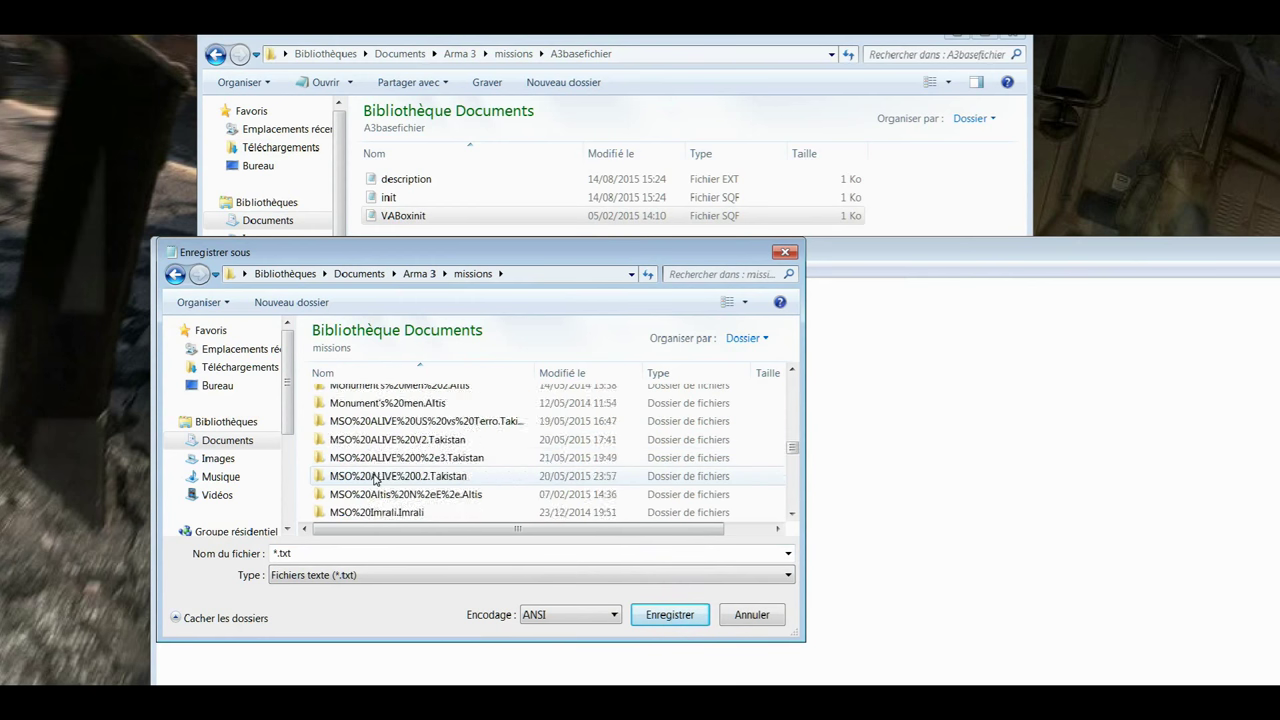
pyautogui.scroll(-10, 370, 475)
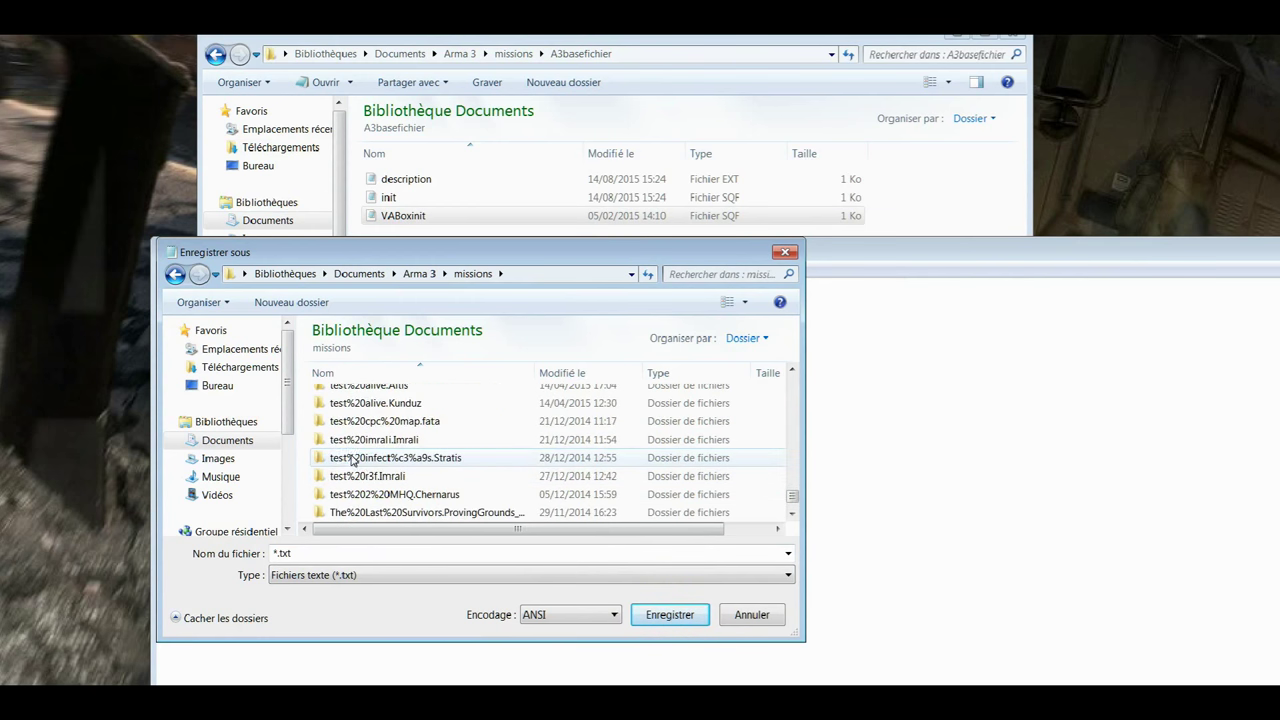
pyautogui.scroll(-2, 352, 459)
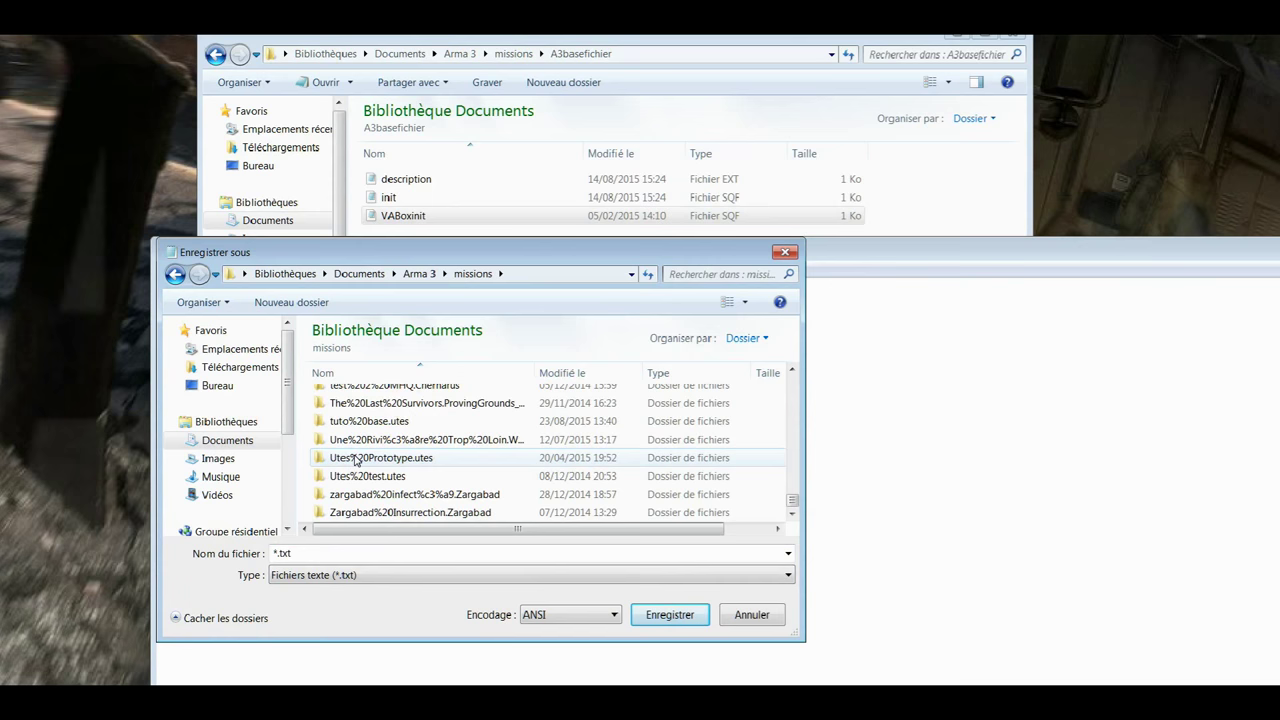
pyautogui.scroll(2, 368, 462)
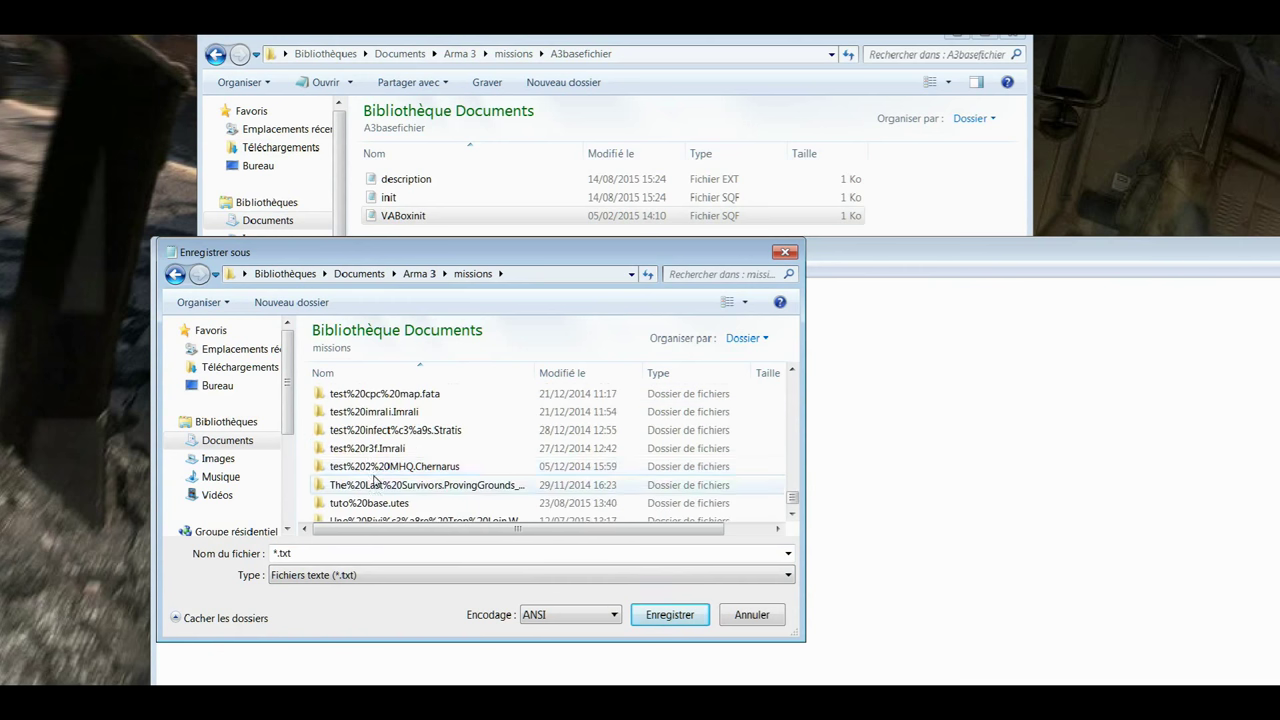
pyautogui.scroll(-2, 373, 468)
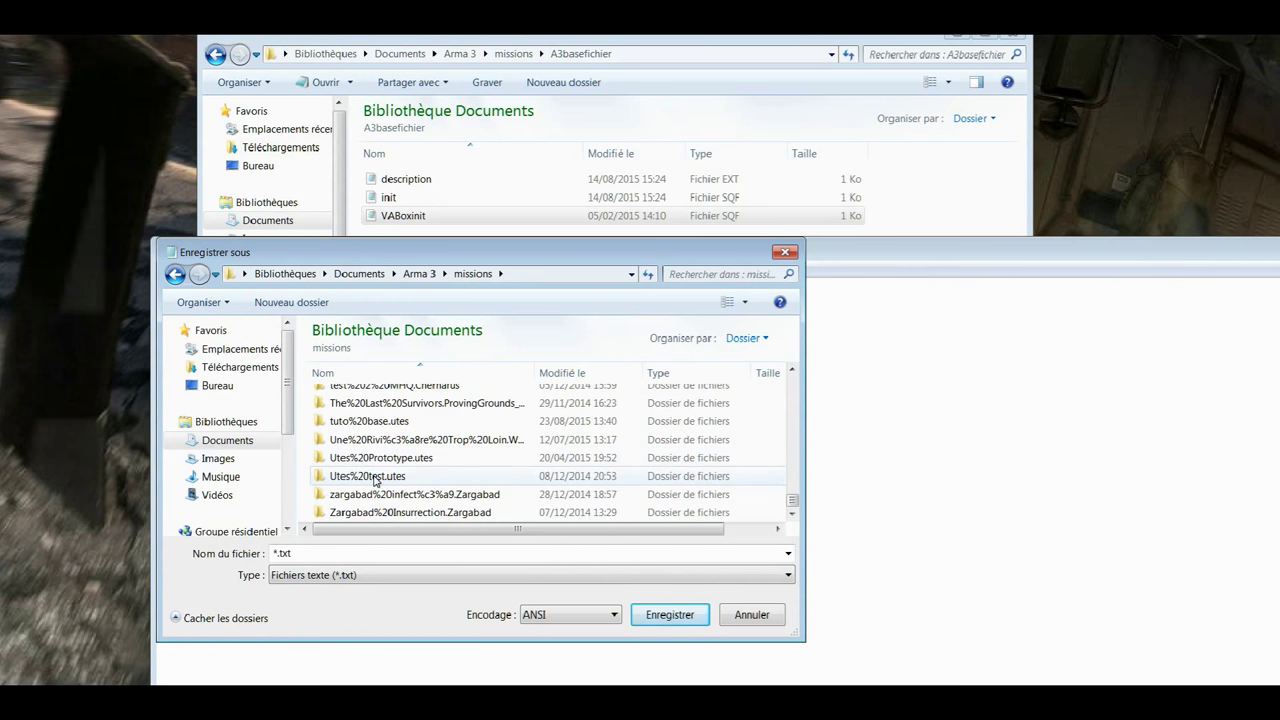
pyautogui.doubleClick(385, 421)
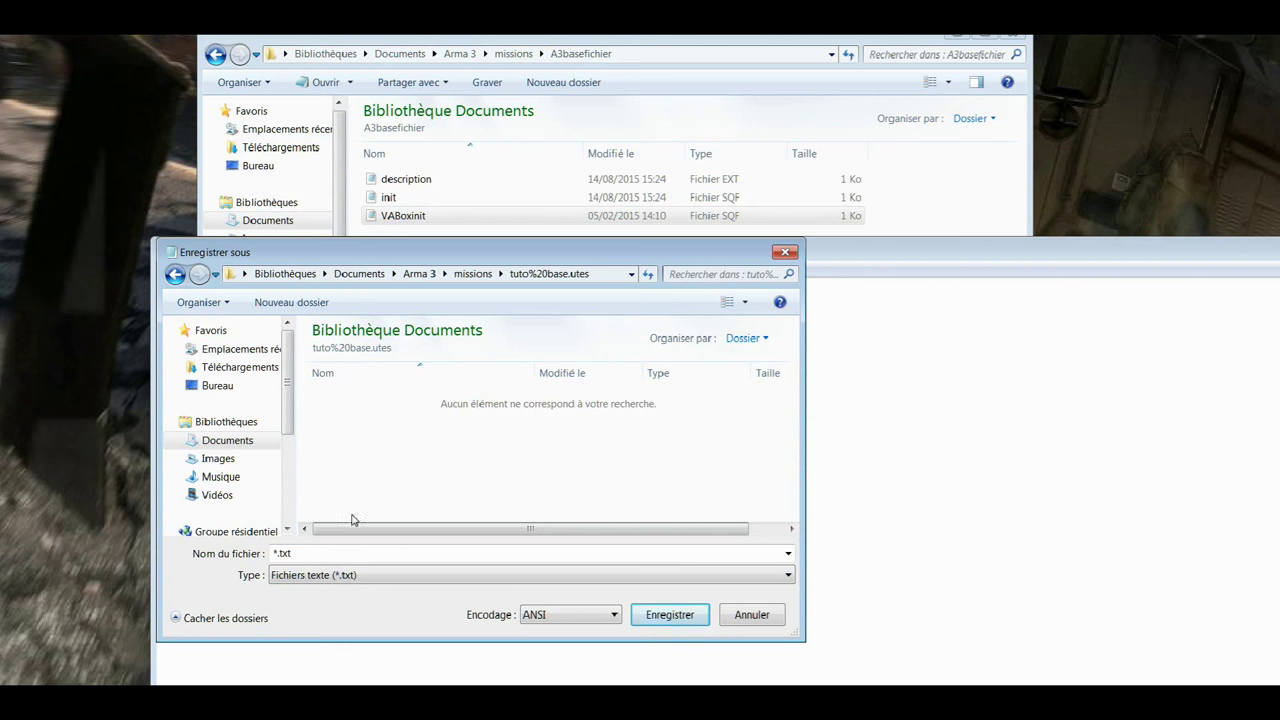
# Save the document as VABoxinit.sqf and close it
pyautogui.moveTo(298, 554); pyautogui.dragTo(253, 557)
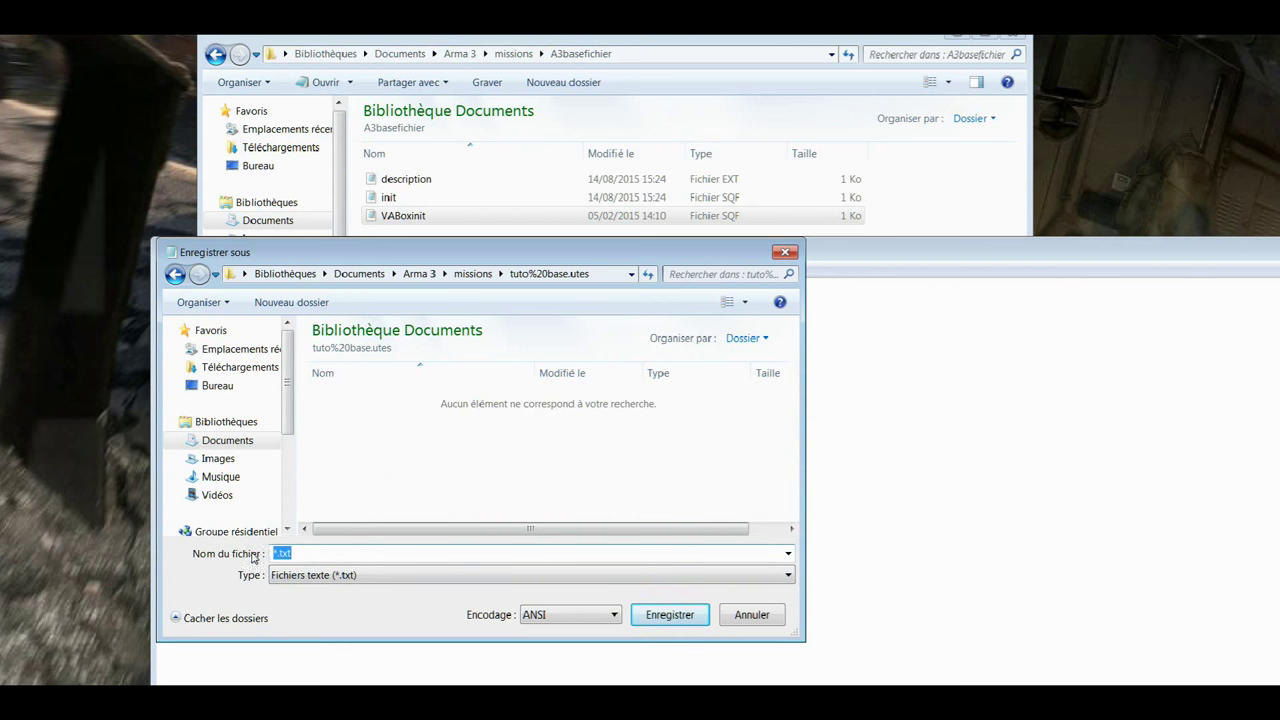
pyautogui.write('VABoxinit.sqf')
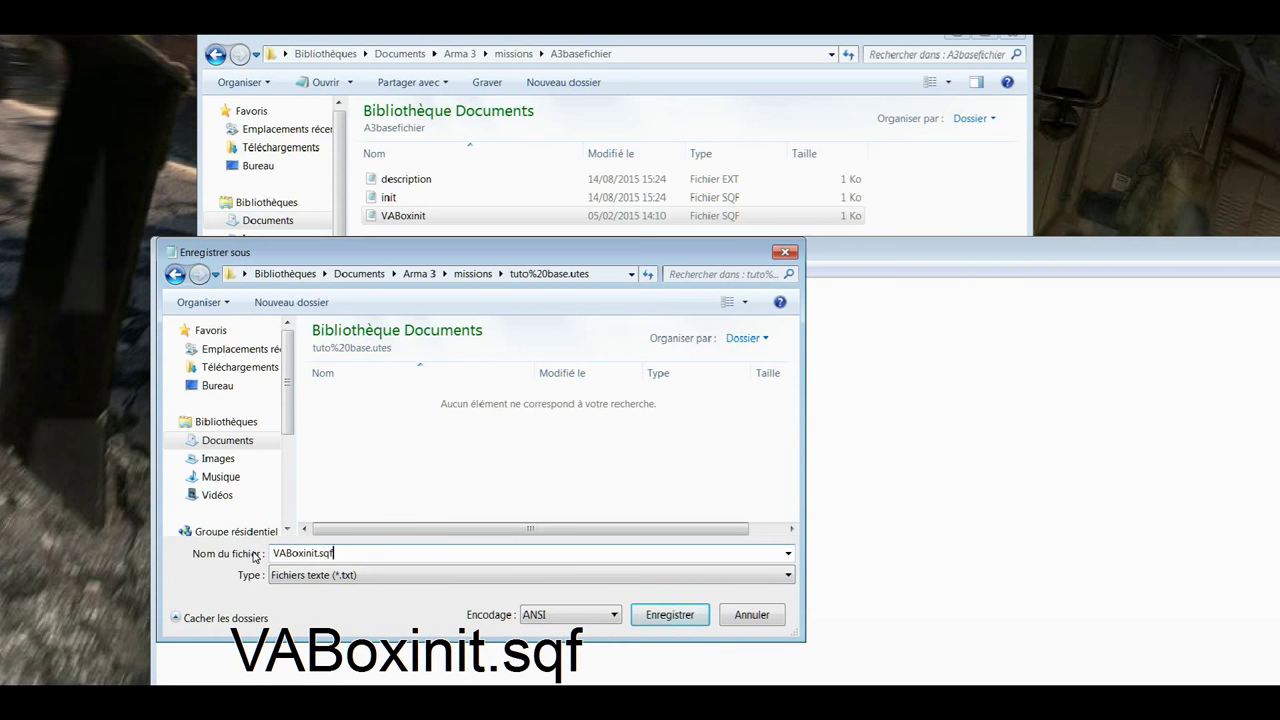
pyautogui.click(686, 616)
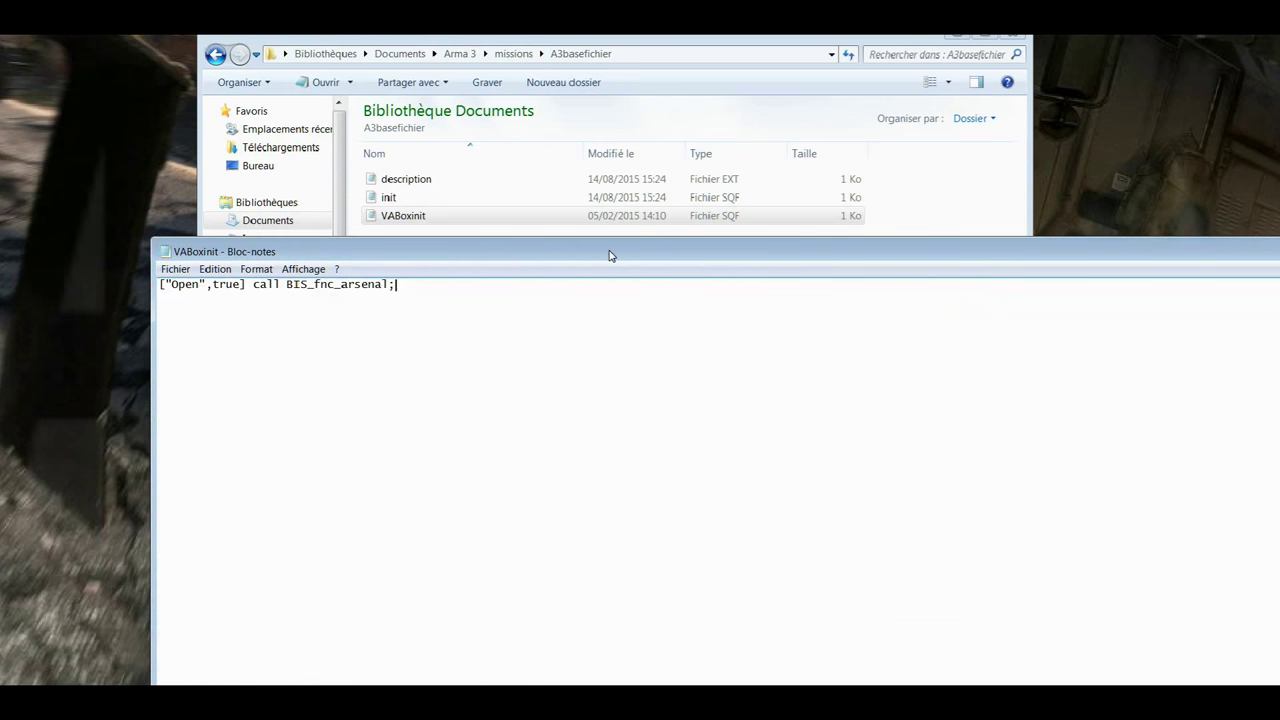
pyautogui.click(1225, 266)
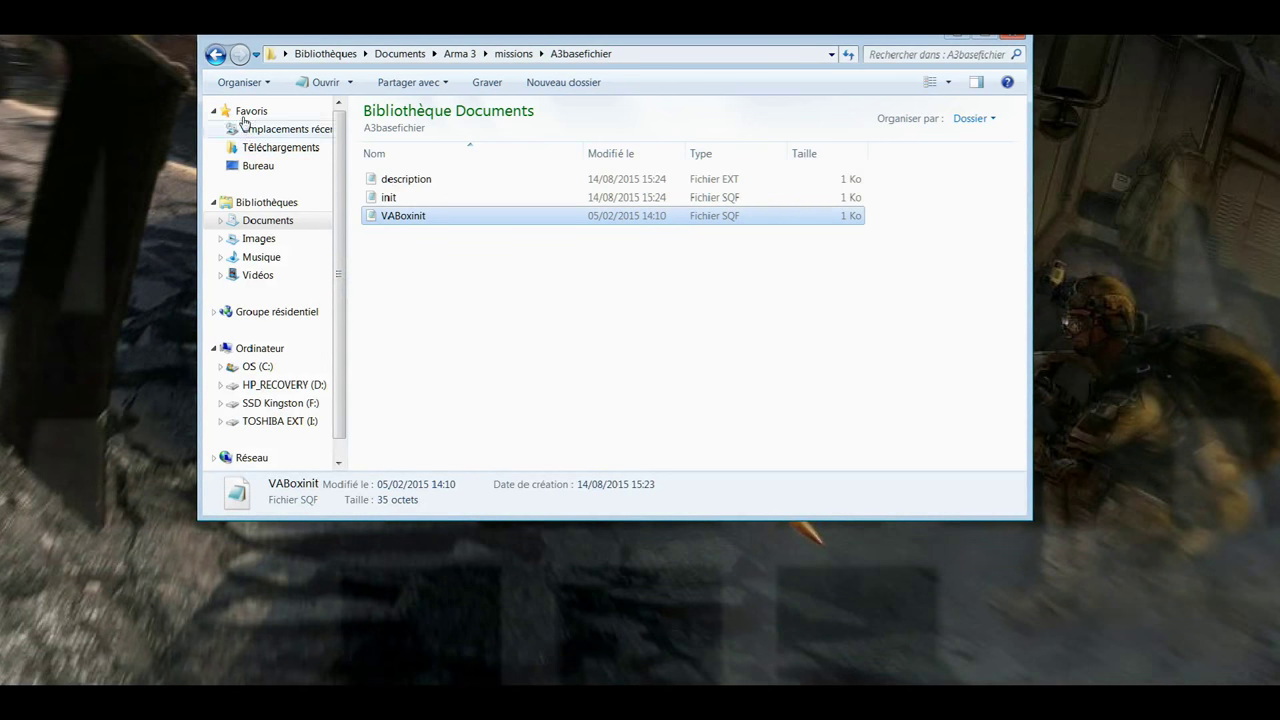
# Go back to the missions folder and open tuto%20base.utes to check the saved script files
pyautogui.click(215, 54)
pyautogui.scroll(-10, 476, 398)
pyautogui.scroll(-20, 476, 398)
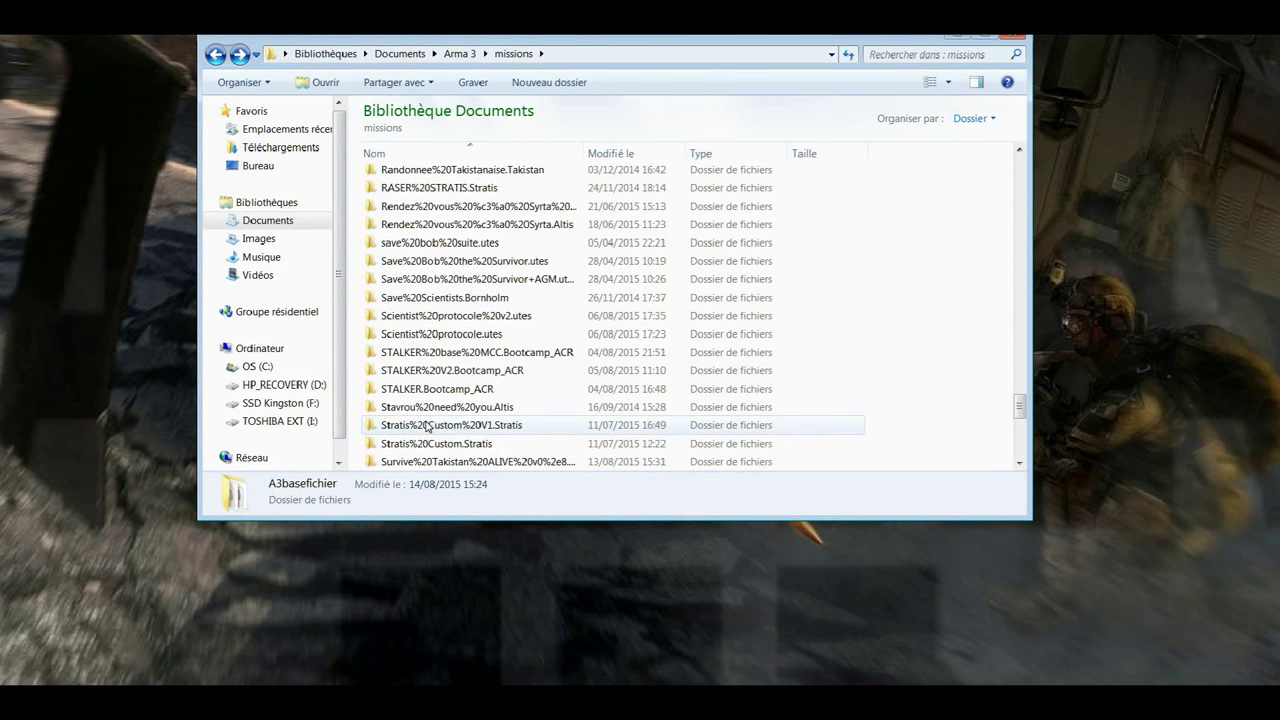
pyautogui.scroll(-6, 428, 420)
pyautogui.click(429, 354)
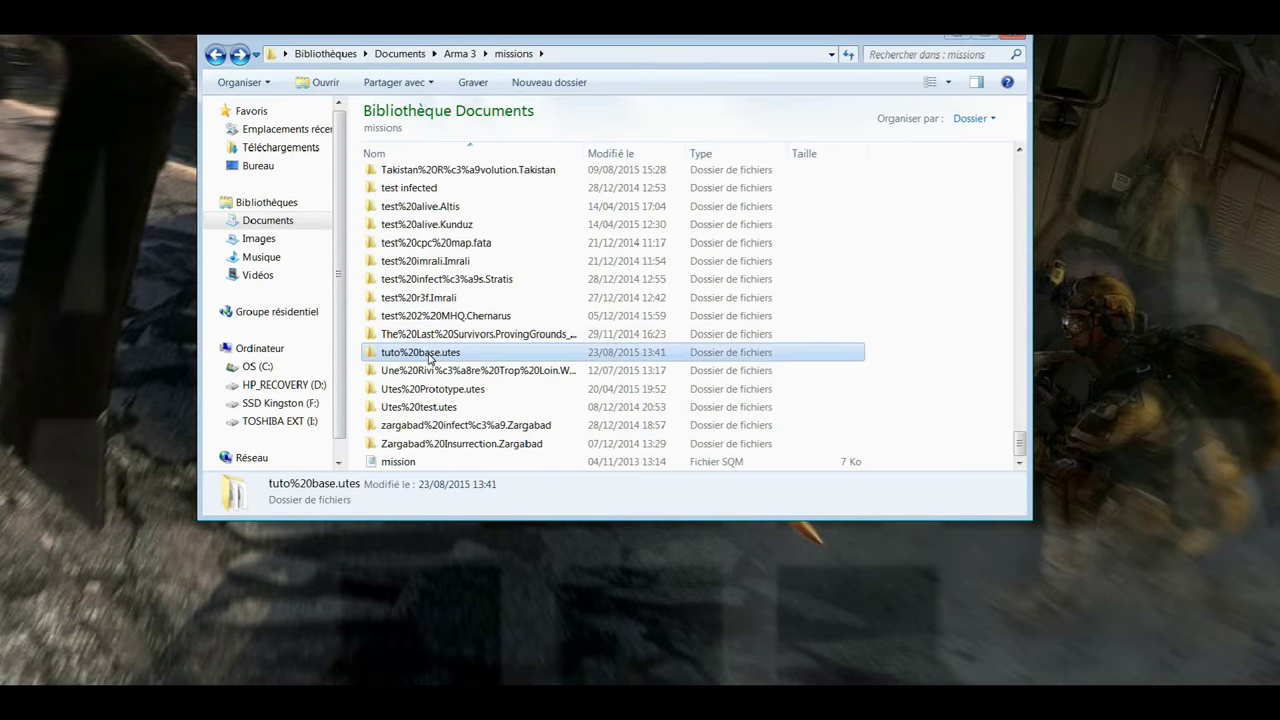
pyautogui.doubleClick(429, 354)
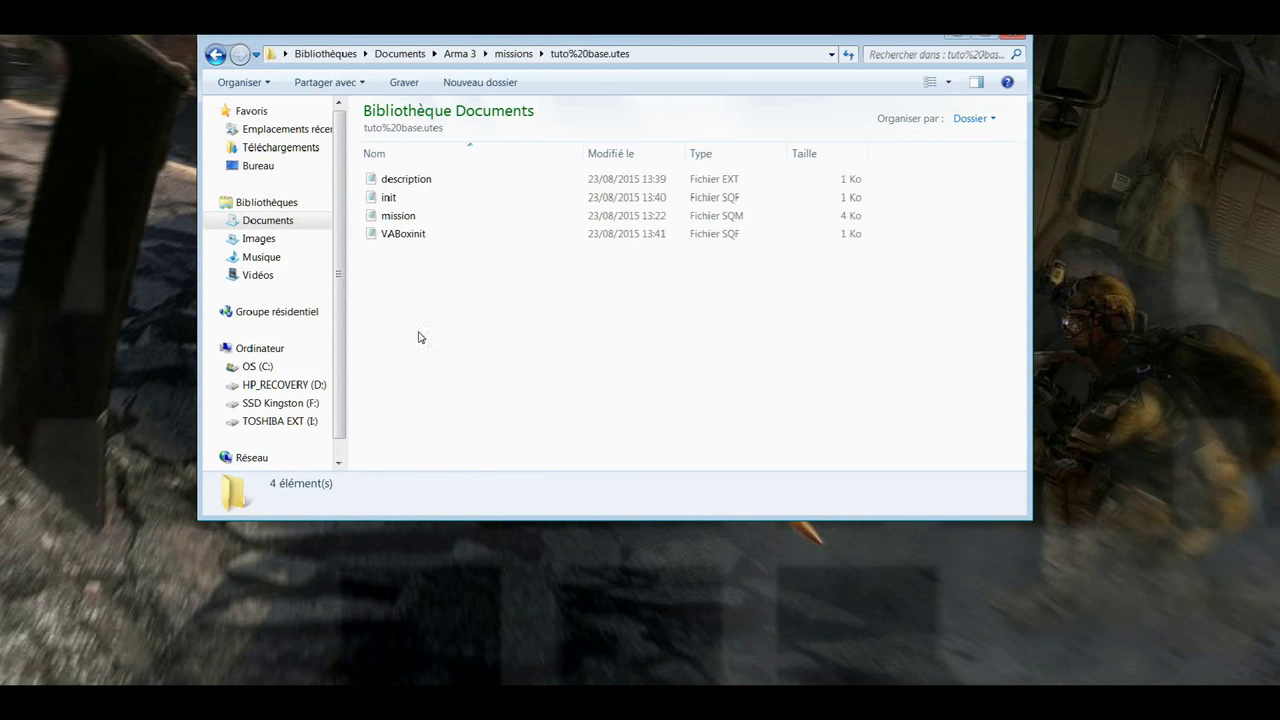
# Open the mission's init file to review its Virtual Arsenal line, then close it
pyautogui.doubleClick(408, 200)
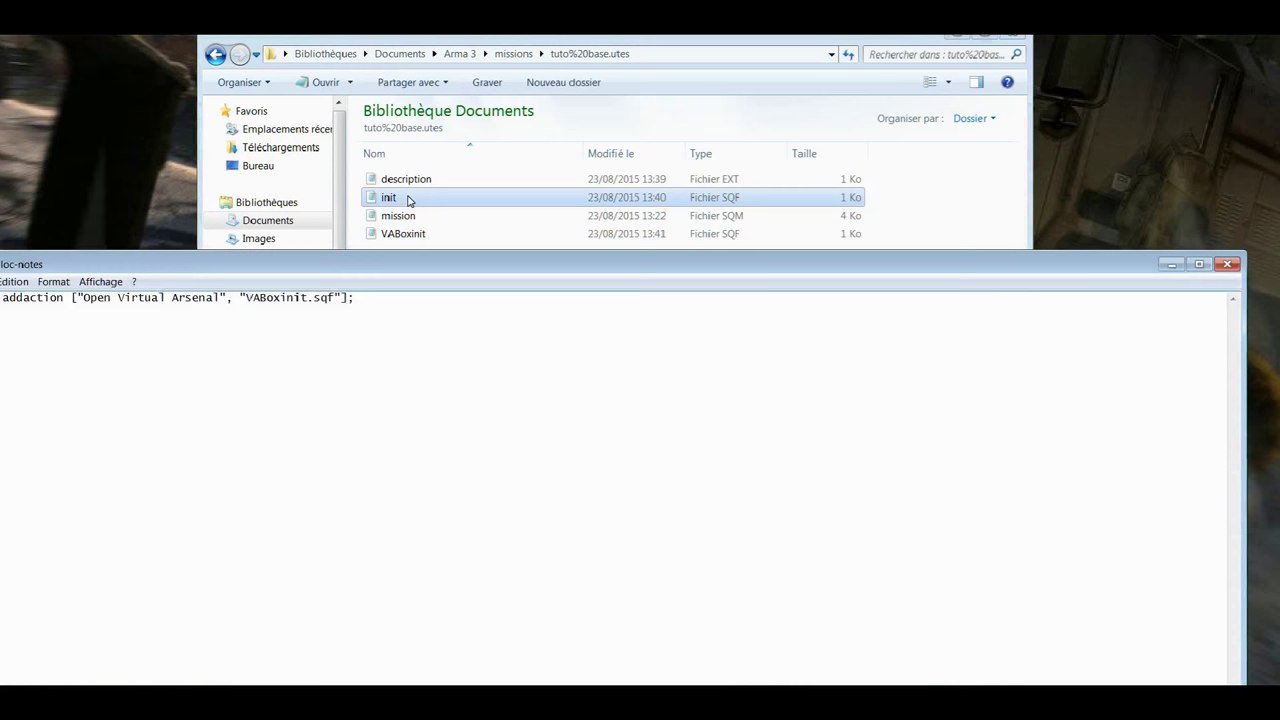
pyautogui.moveTo(399, 271); pyautogui.dragTo(420, 171)
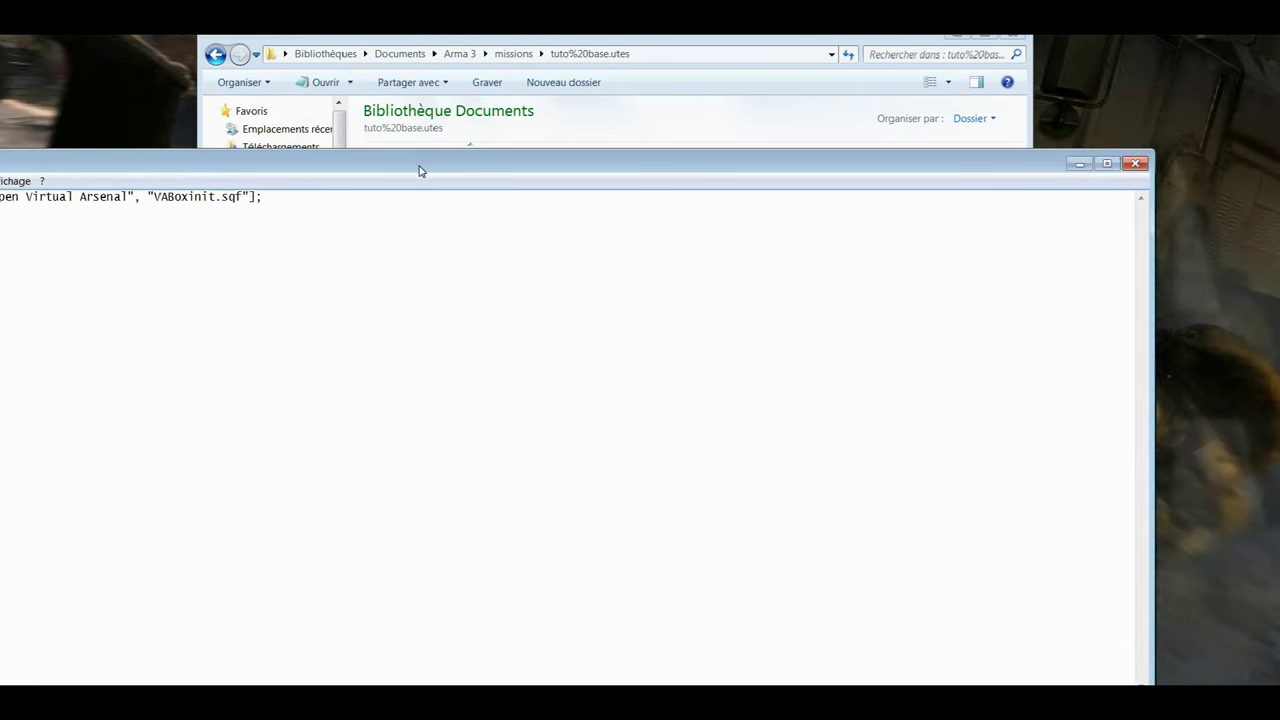
pyautogui.click(1131, 162)
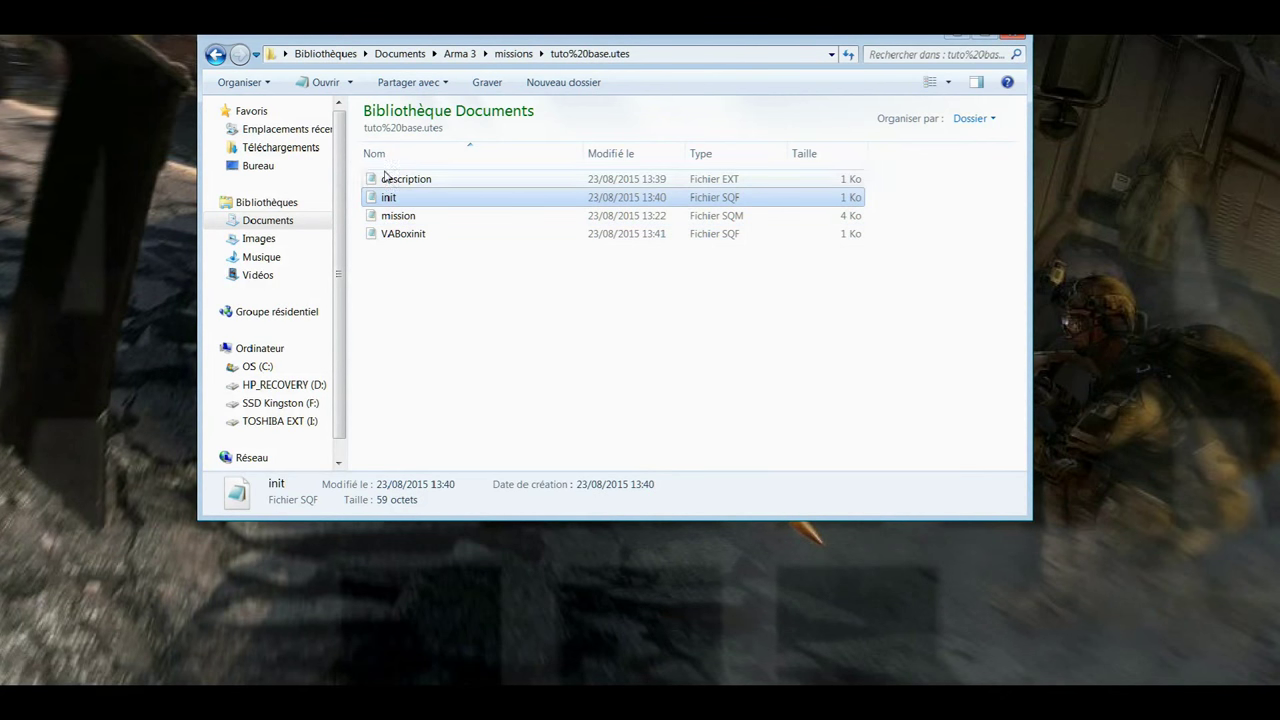
# Go back to the missions folder, find the Insurgency%20Control%20Sector.Altis example mission and open its folder
pyautogui.click(213, 55)
pyautogui.scroll(3, 451, 320)
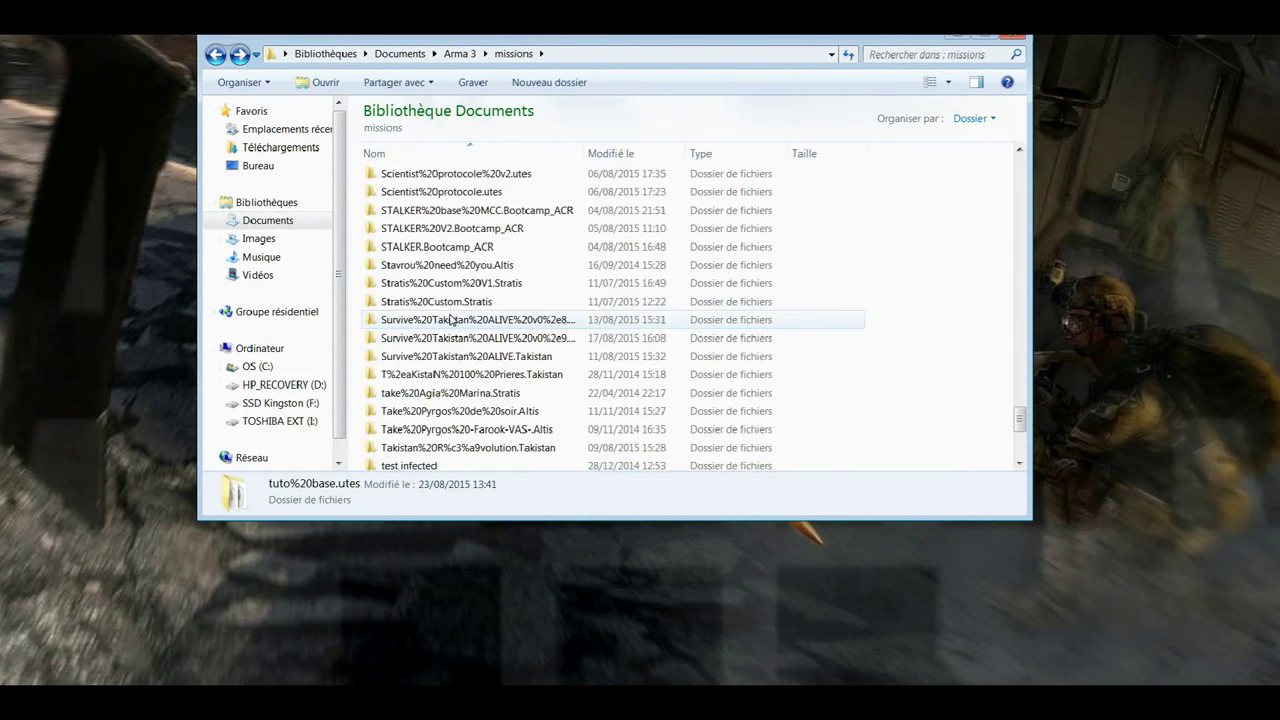
pyautogui.scroll(-3, 450, 320)
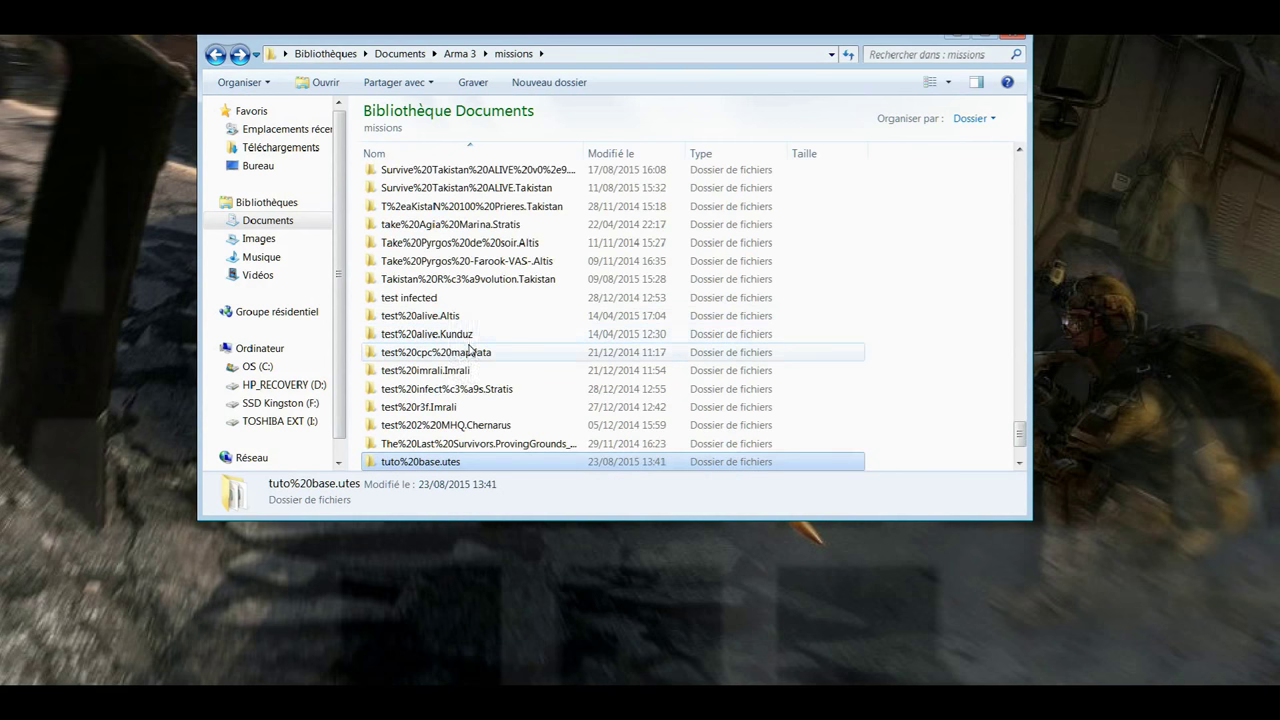
pyautogui.scroll(3, 478, 358)
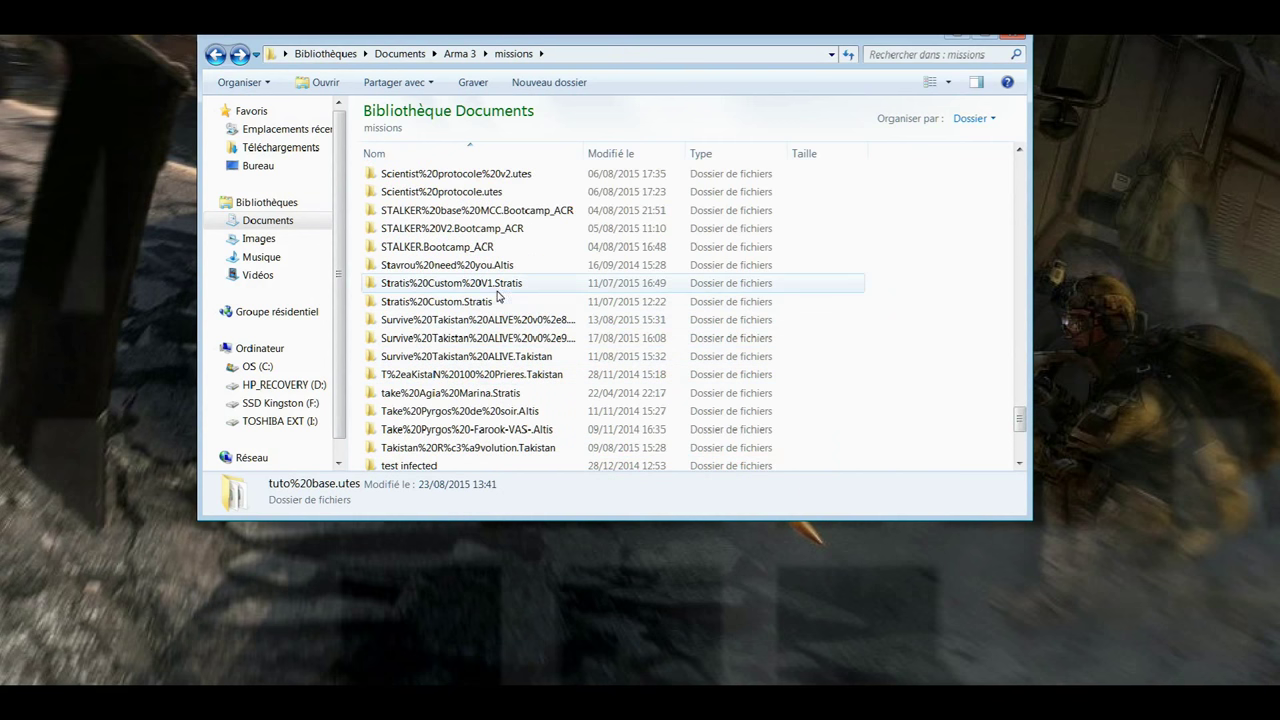
pyautogui.scroll(2, 505, 292)
pyautogui.scroll(6, 505, 292)
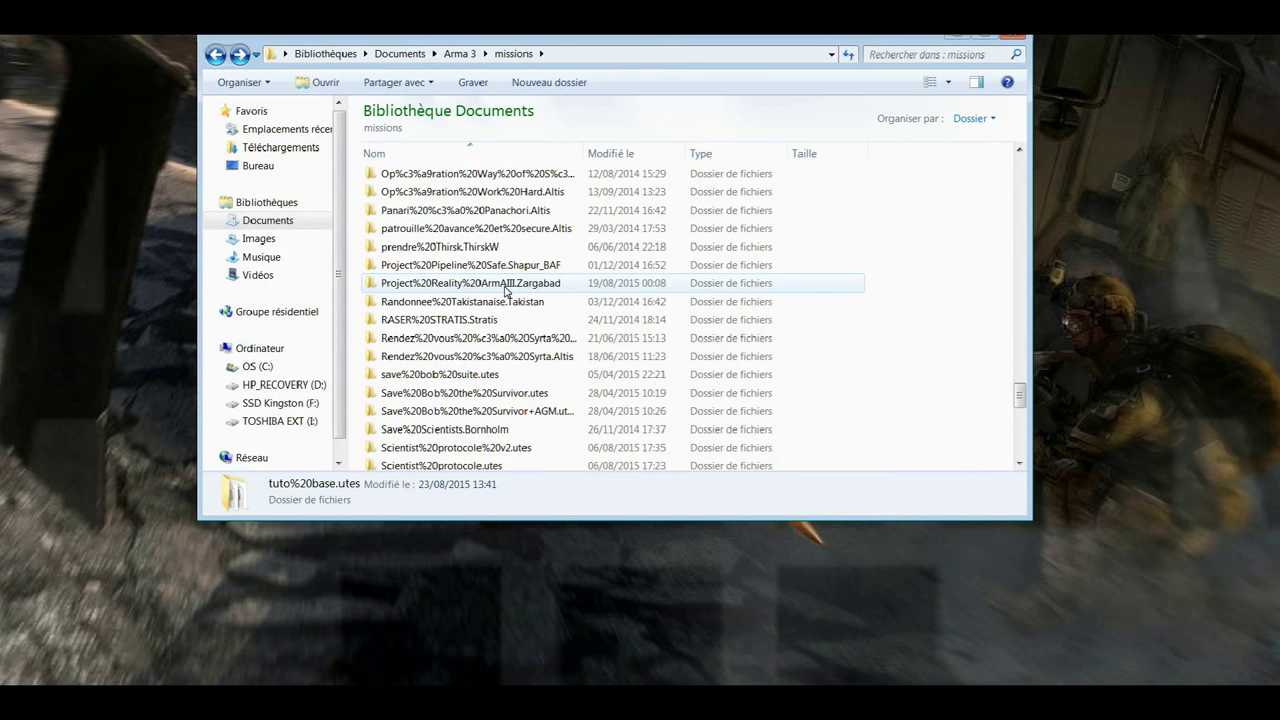
pyautogui.scroll(5, 505, 290)
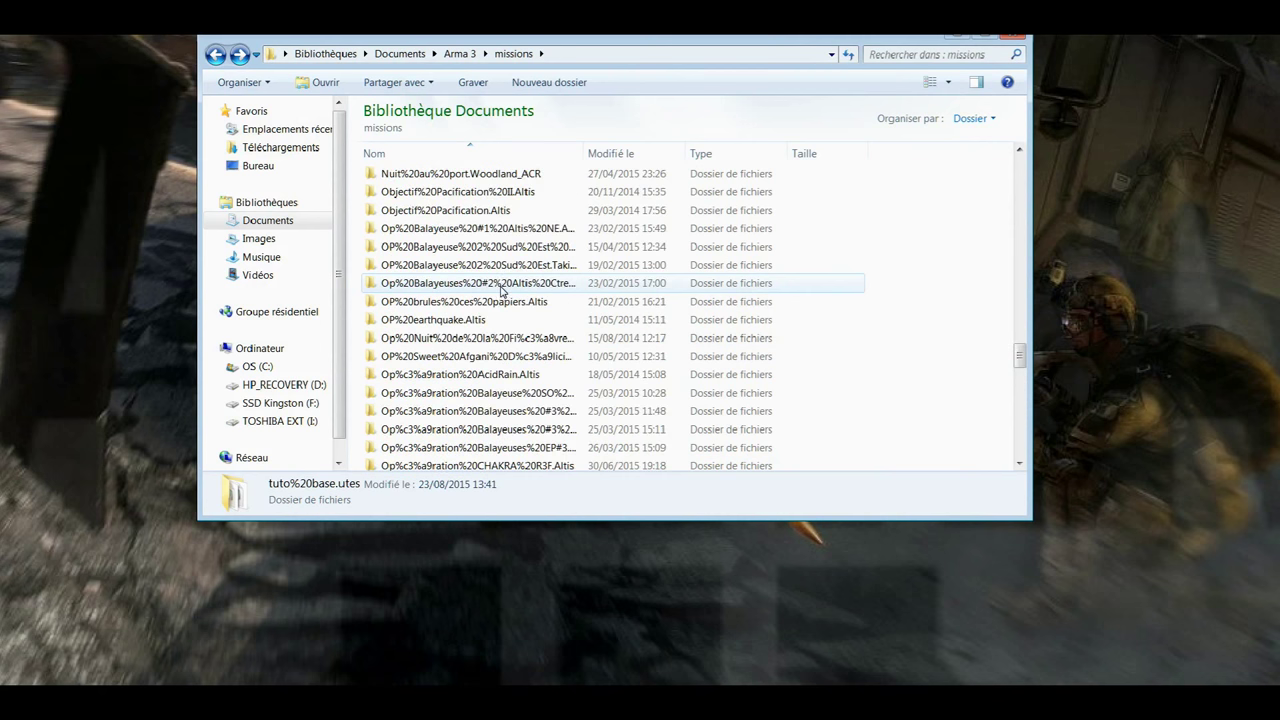
pyautogui.scroll(2, 503, 291)
pyautogui.scroll(3, 501, 290)
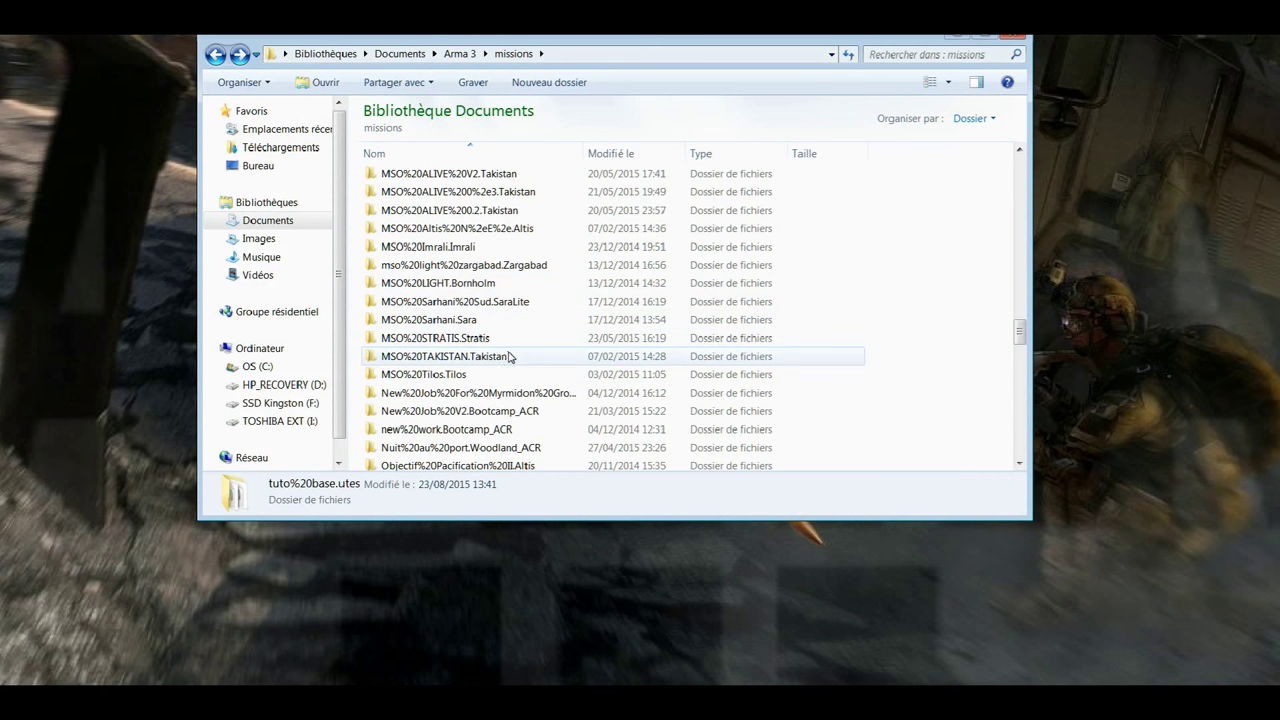
pyautogui.scroll(2, 490, 320)
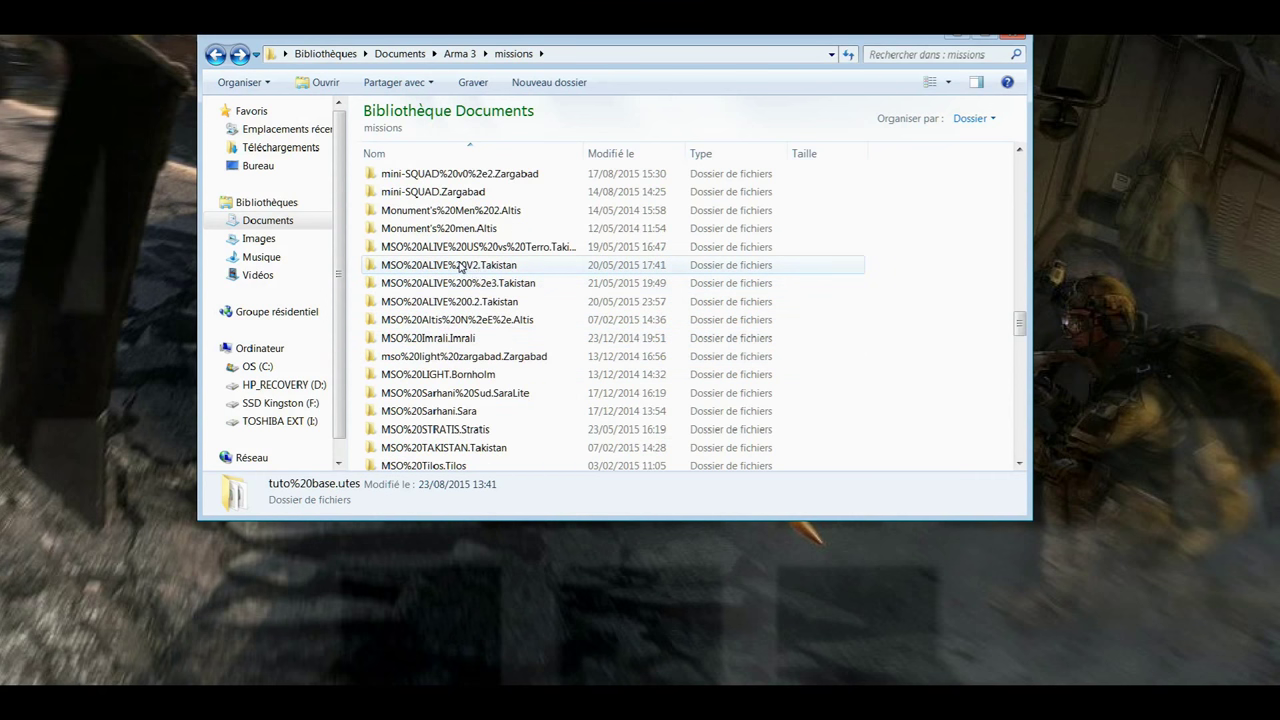
pyautogui.scroll(2, 461, 268)
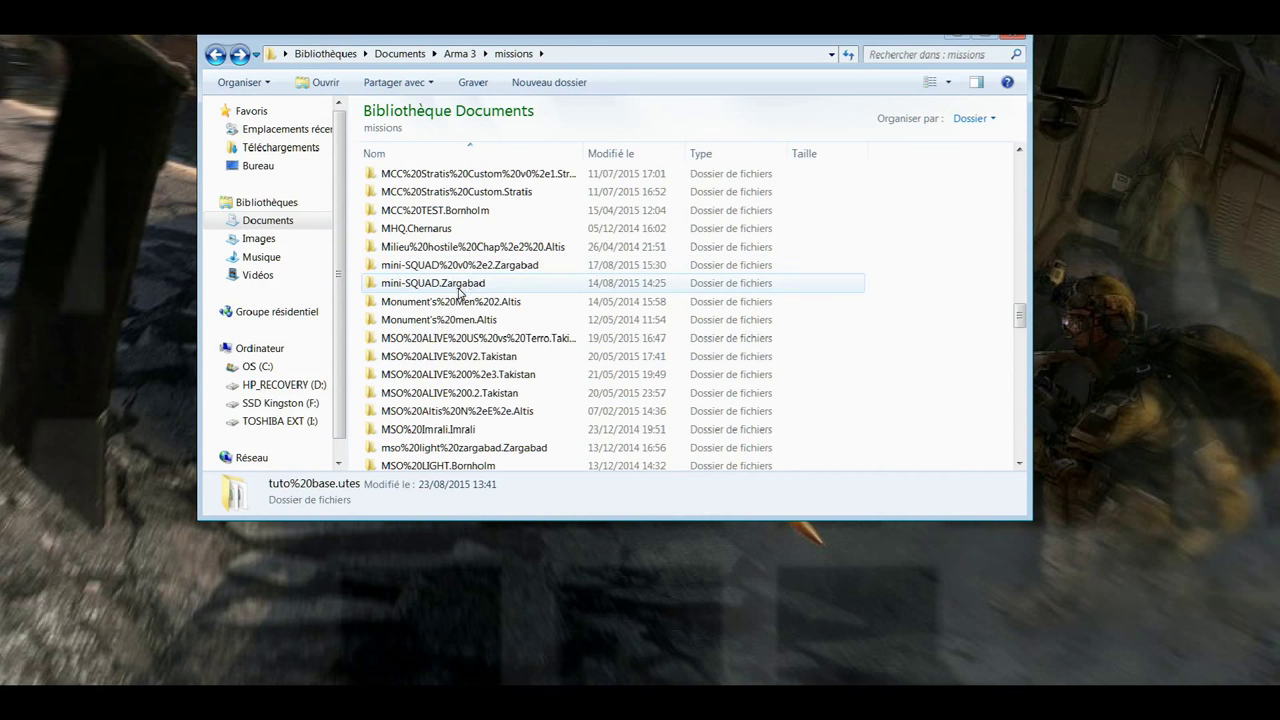
pyautogui.scroll(2, 461, 411)
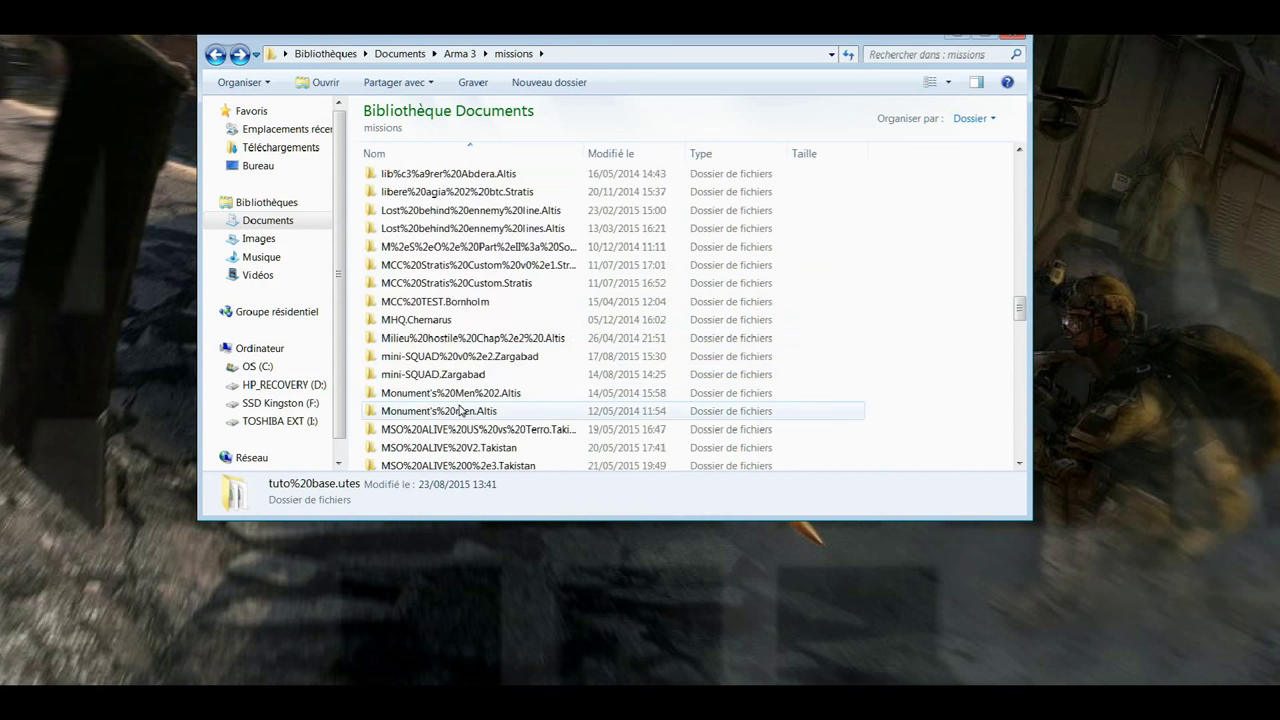
pyautogui.scroll(2, 446, 350)
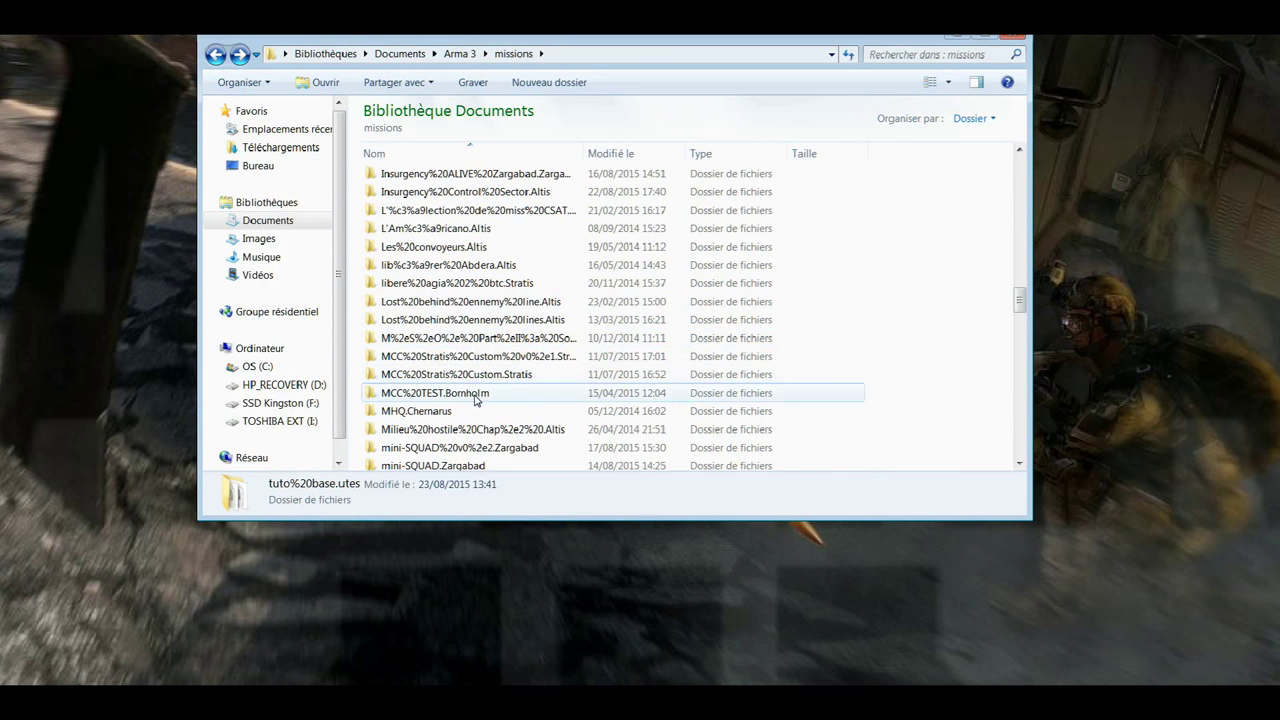
pyautogui.scroll(5, 470, 369)
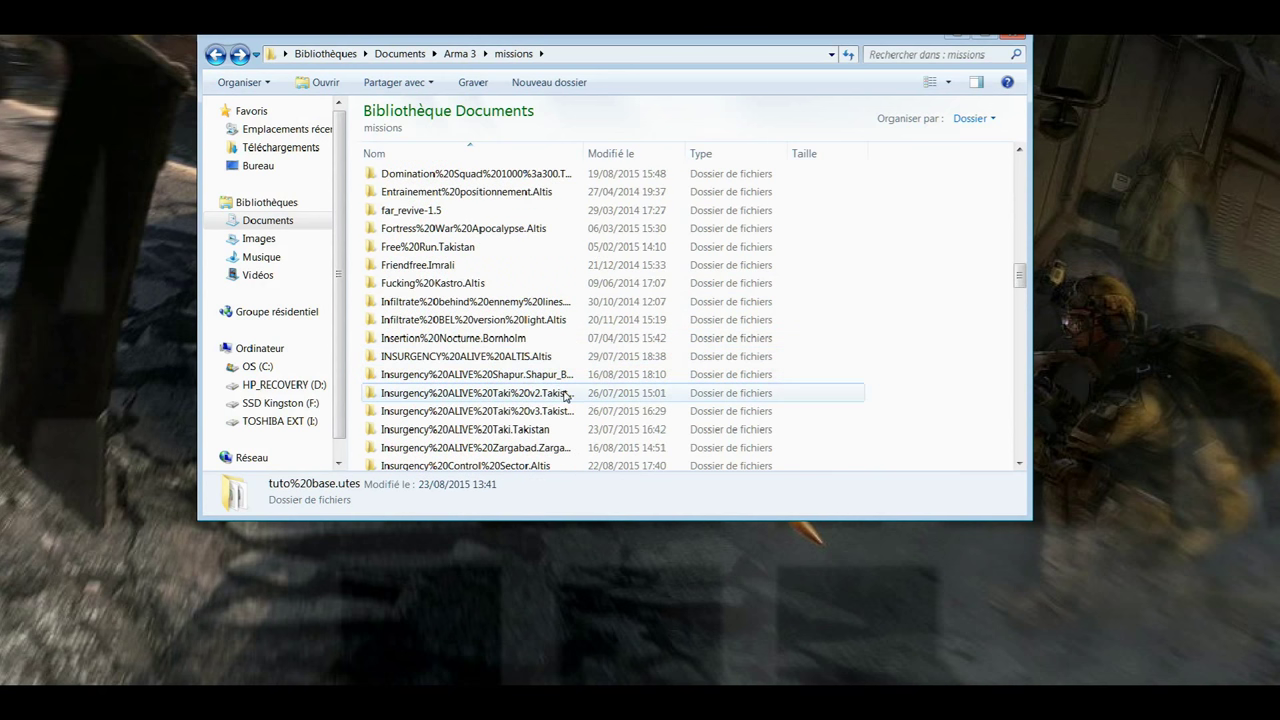
pyautogui.scroll(-2, 531, 429)
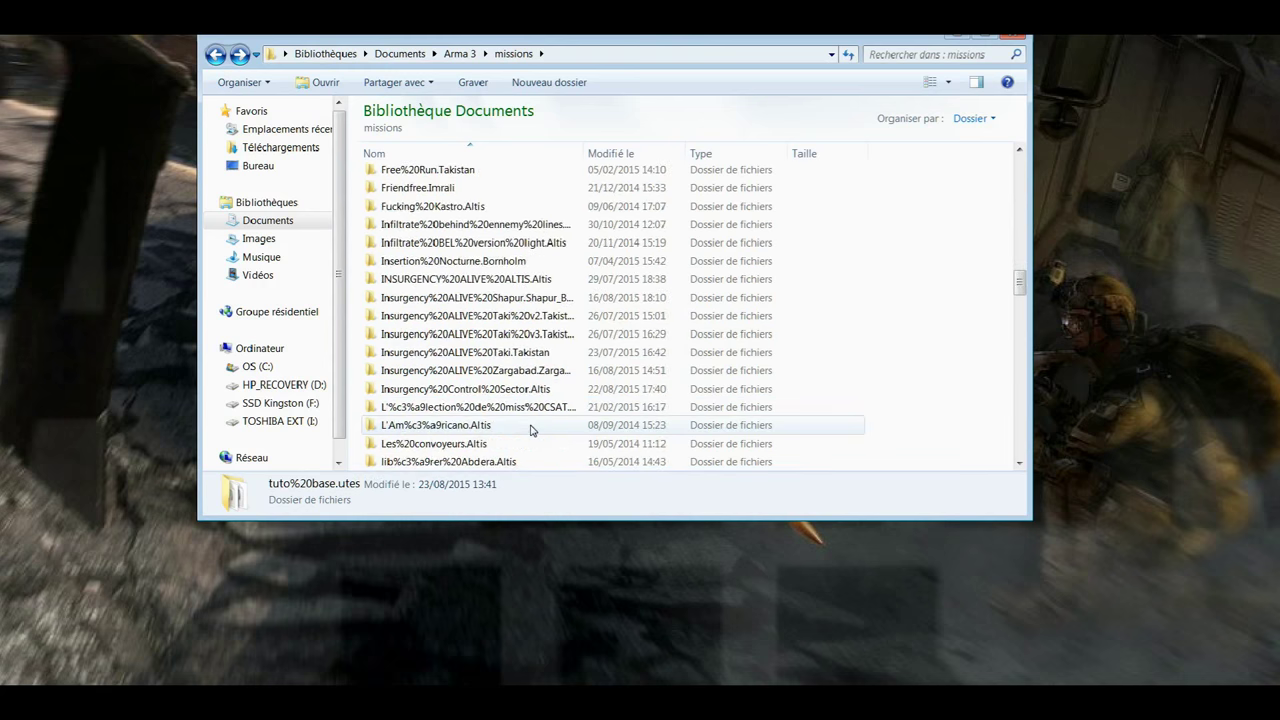
pyautogui.doubleClick(468, 390)
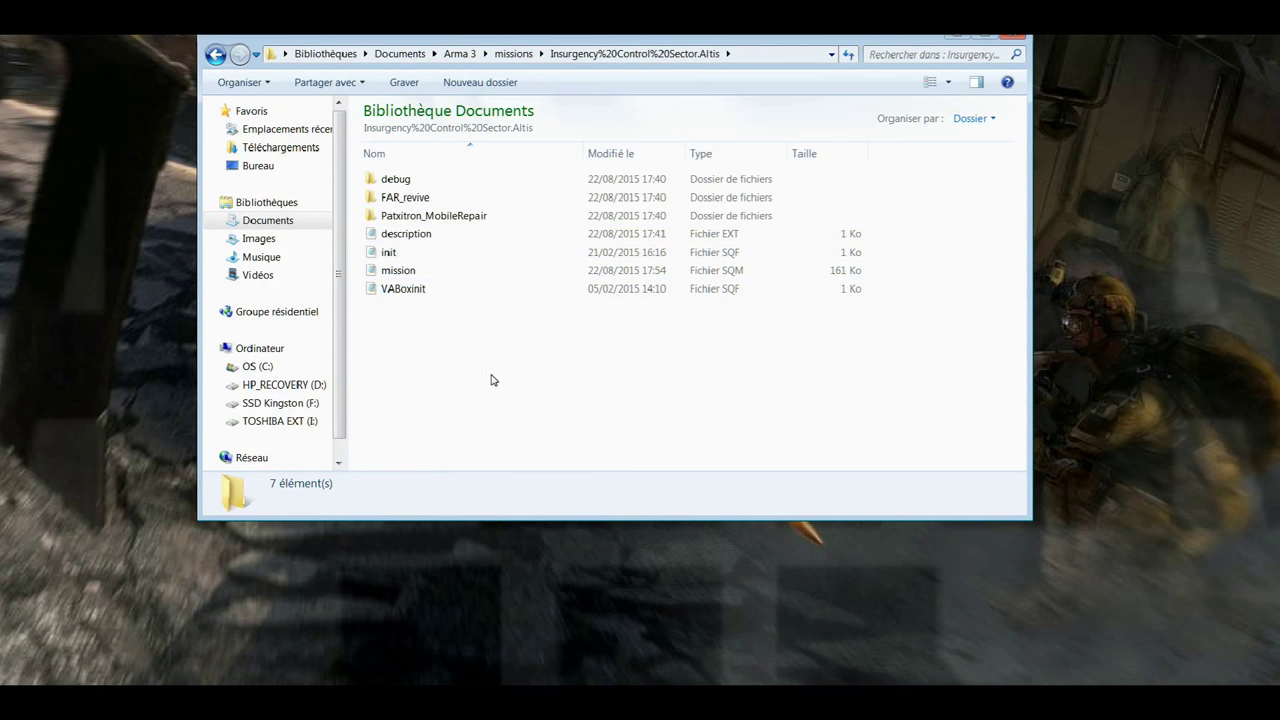
# Review the load name, mission text and maximum players in the example's description file, close it and look over the mission's script folders
pyautogui.doubleClick(399, 236)
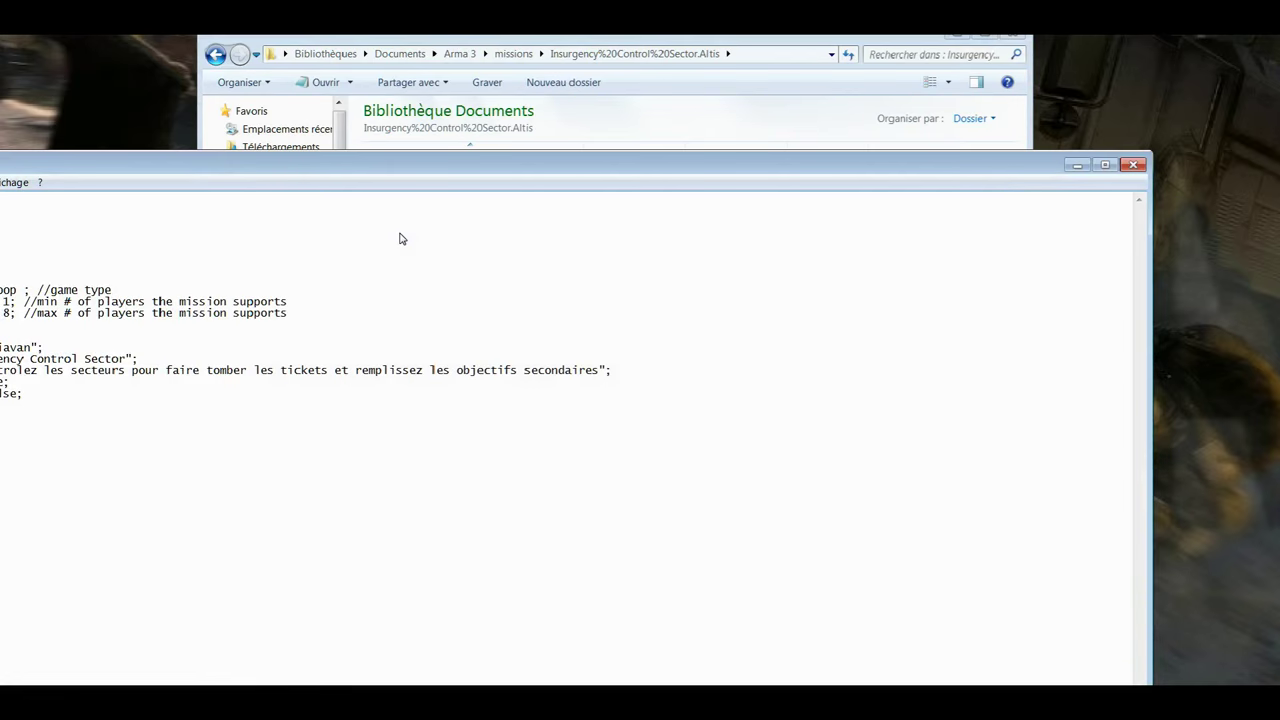
pyautogui.moveTo(467, 162); pyautogui.dragTo(764, 105)
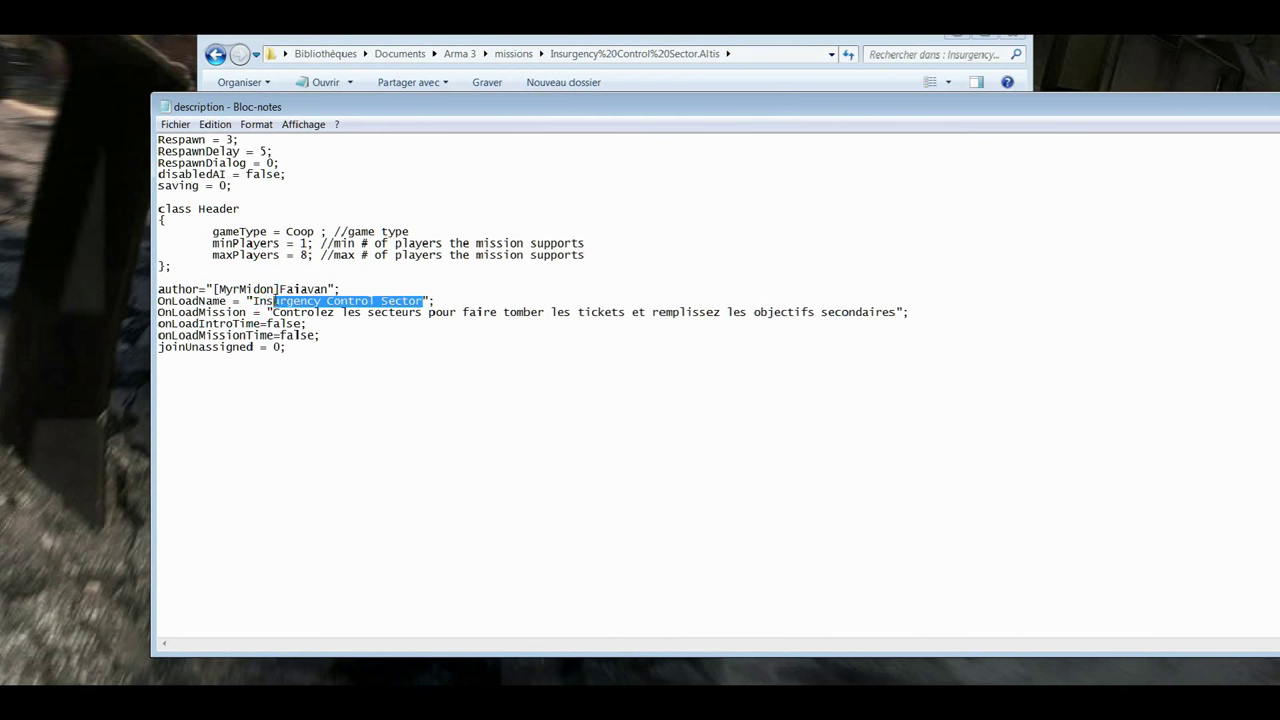
pyautogui.moveTo(273, 312); pyautogui.dragTo(893, 305)
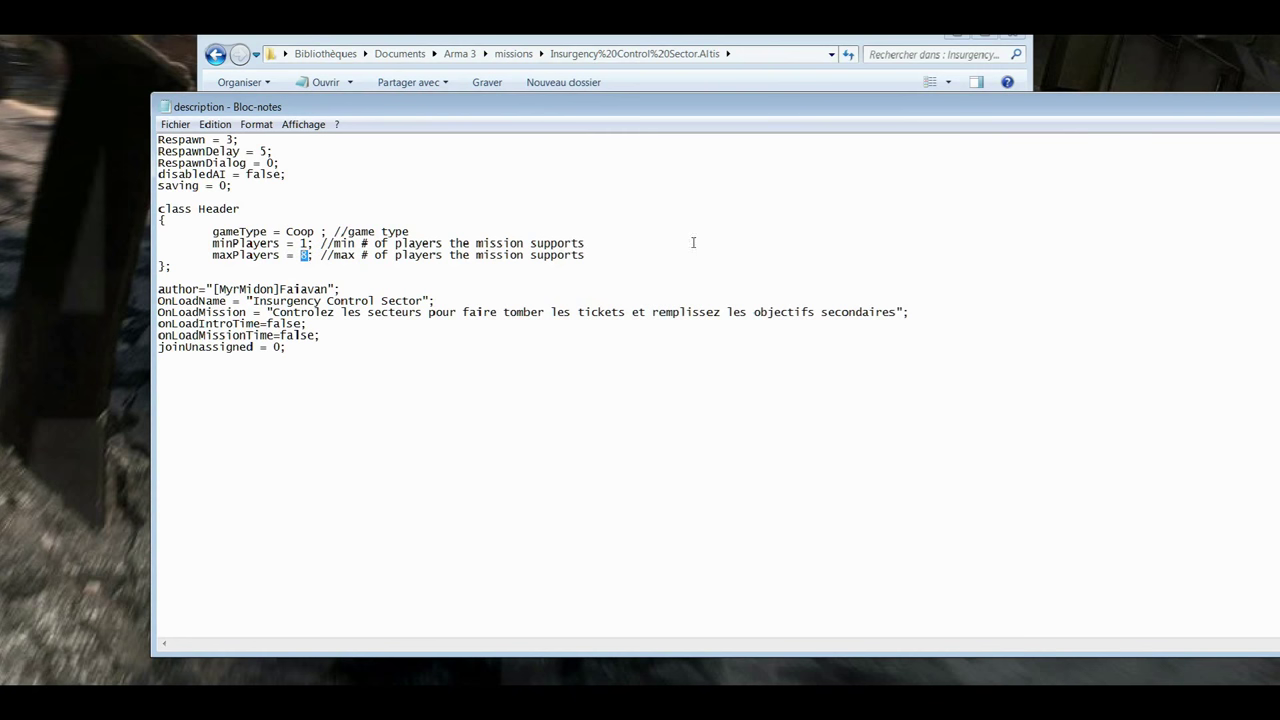
pyautogui.moveTo(622, 119); pyautogui.dragTo(484, 118)
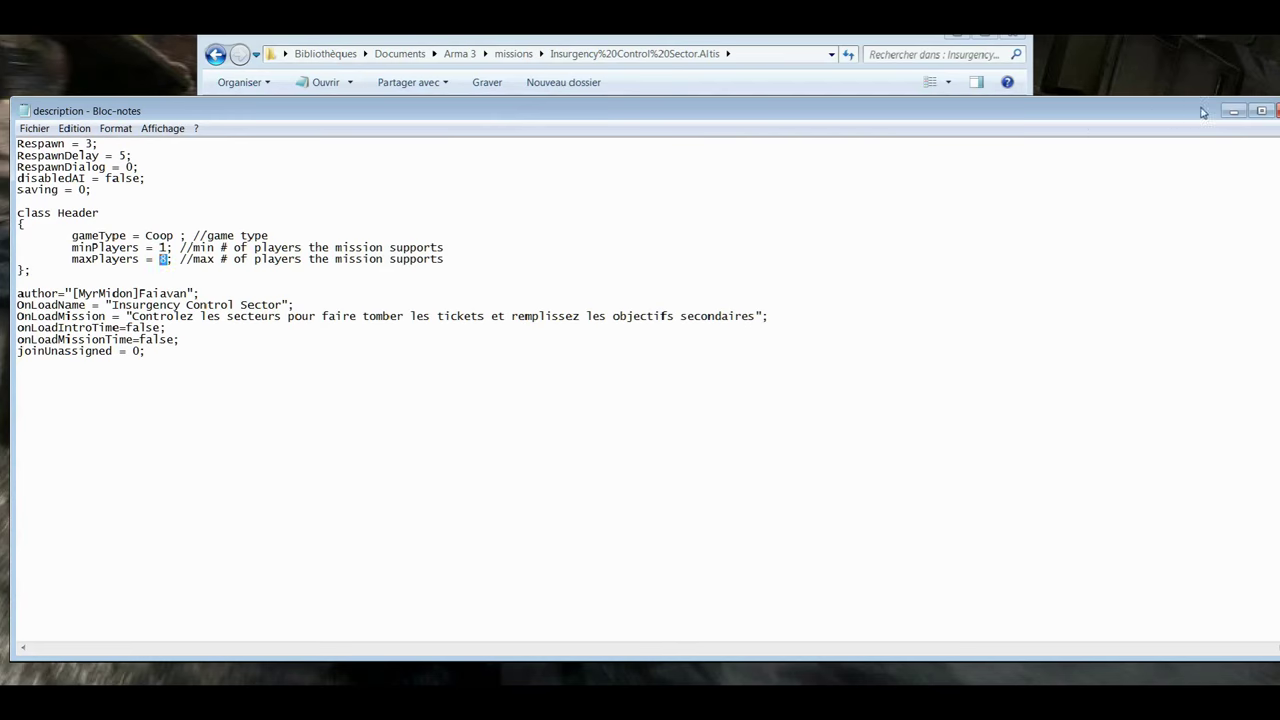
pyautogui.click(1274, 111)
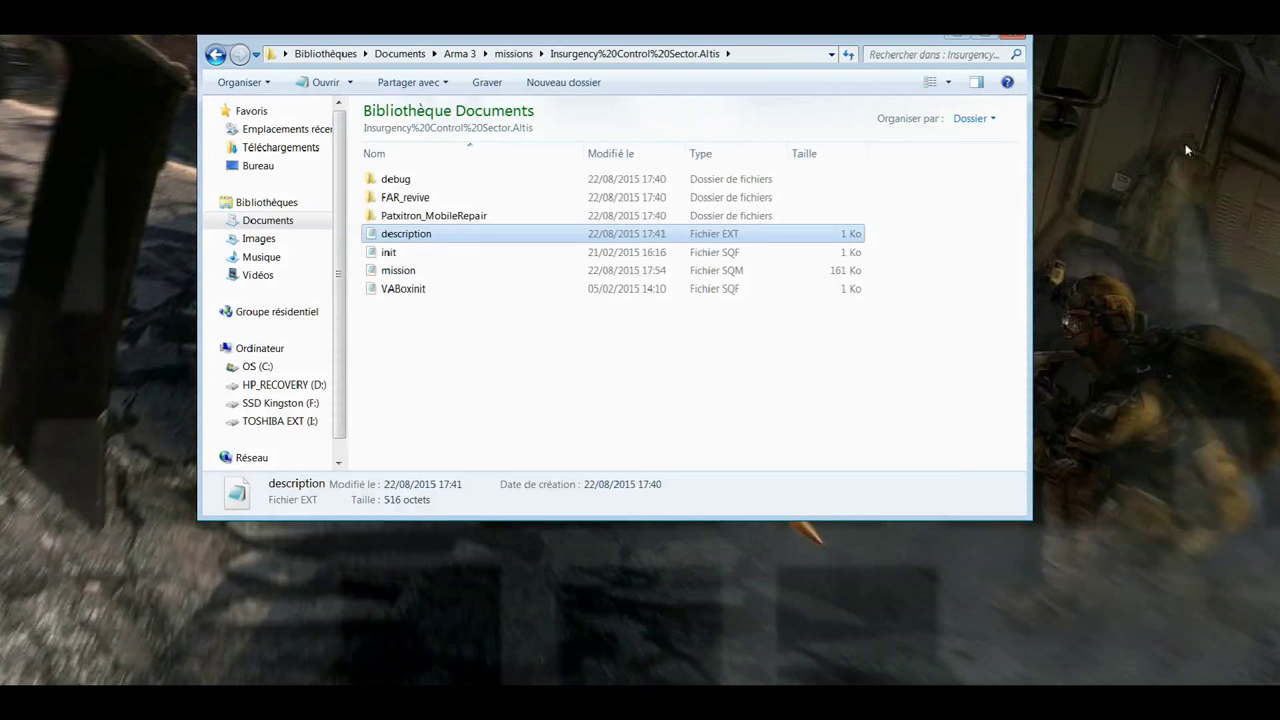
pyautogui.click(403, 217)
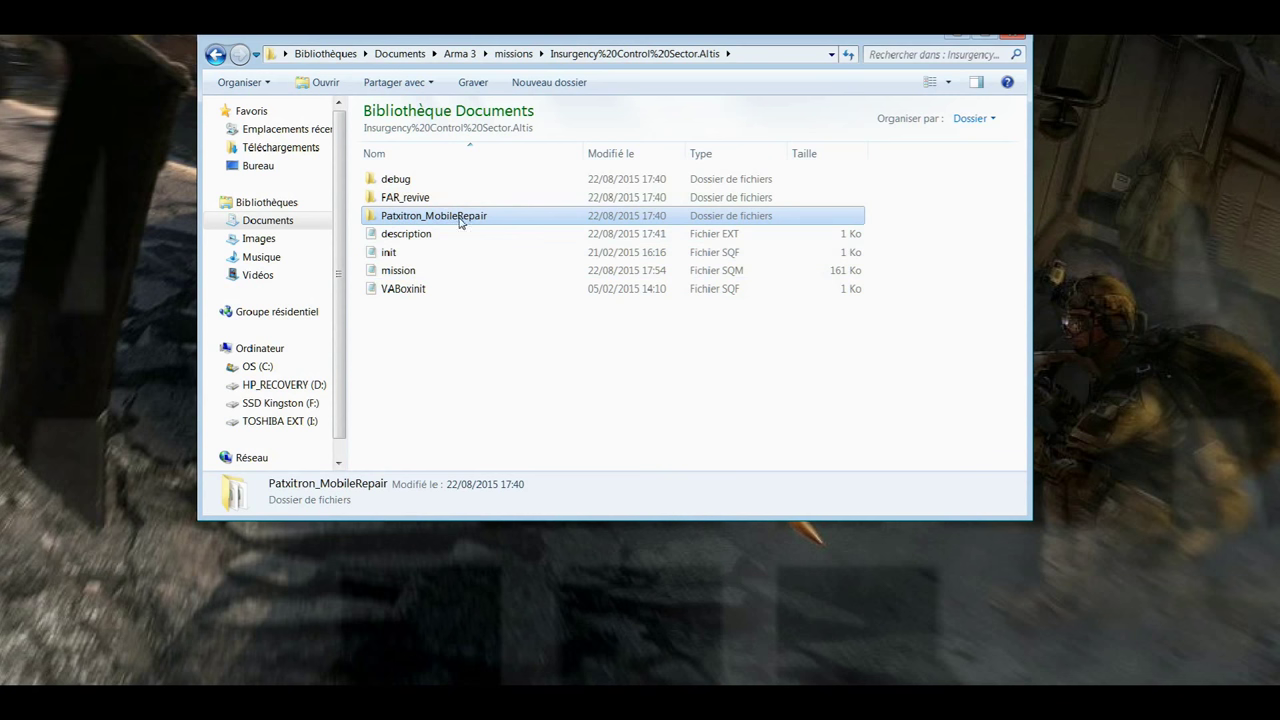
pyautogui.click(402, 180)
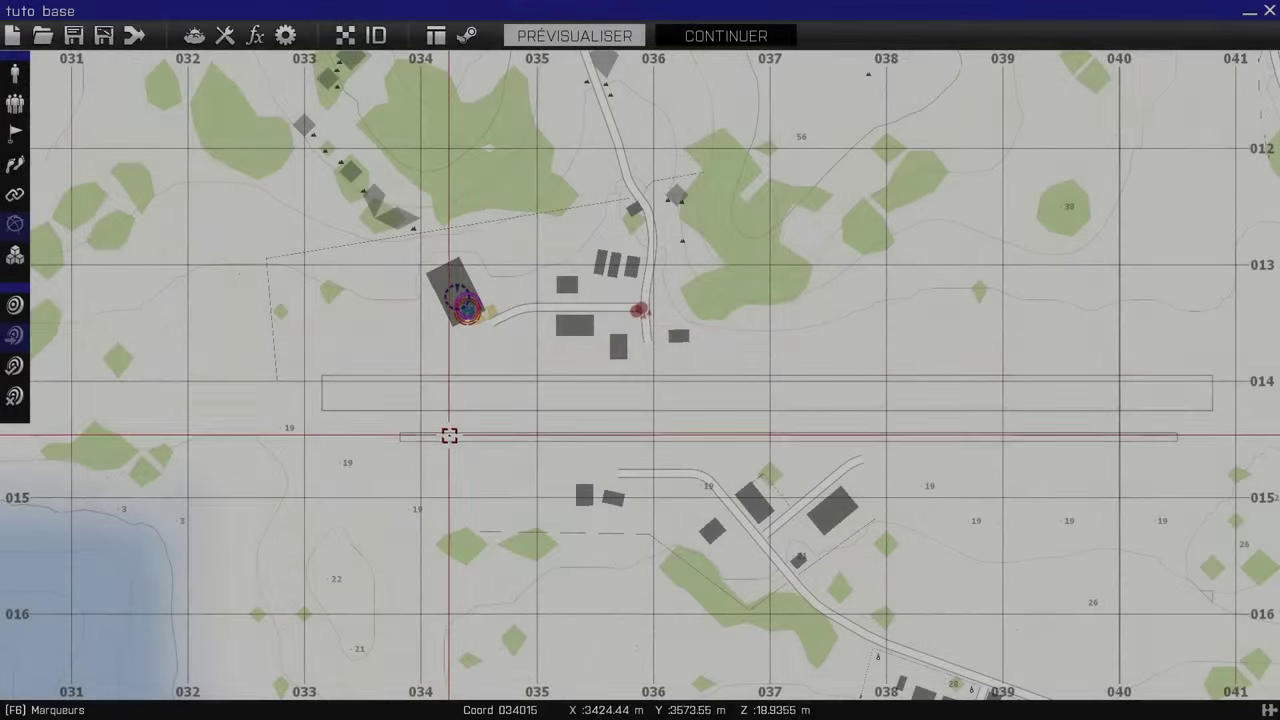
# Switch to the Arma 3 editor and name the supply crate beside the hangar VABox1 in its unit settings
pyautogui.scroll(3, 490, 297)
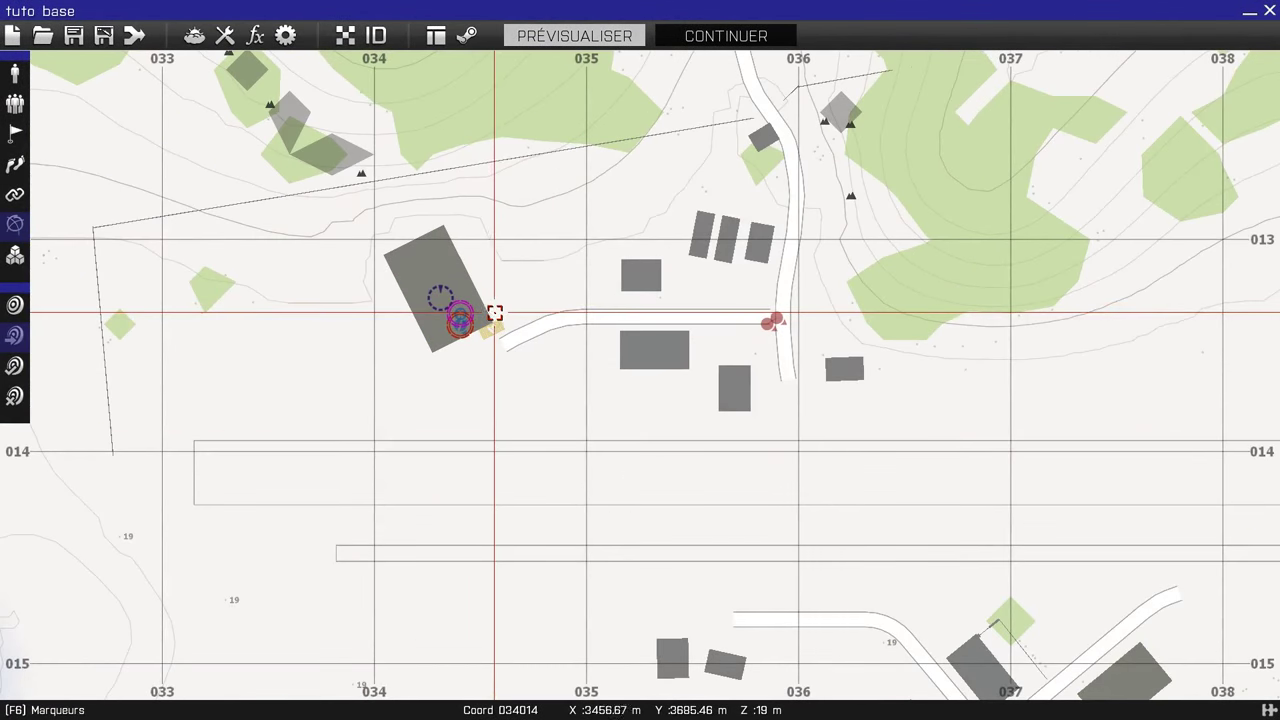
pyautogui.scroll(2, 490, 297)
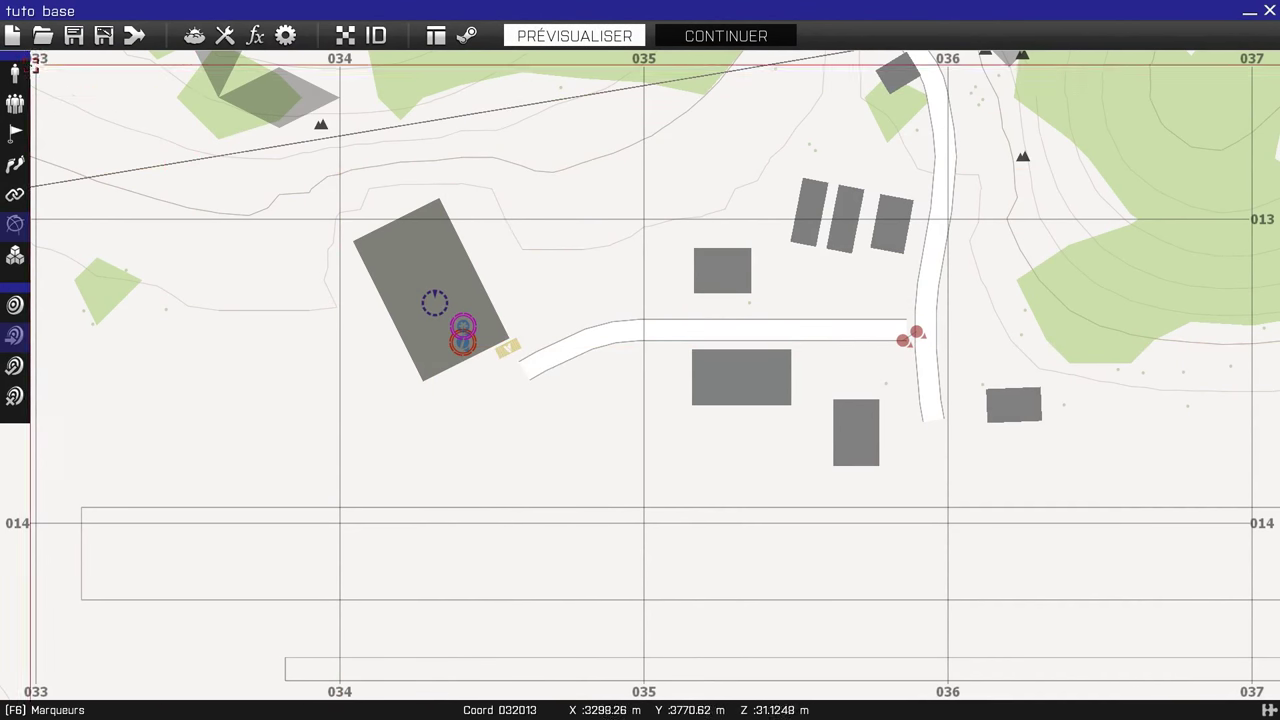
pyautogui.click(15, 73)
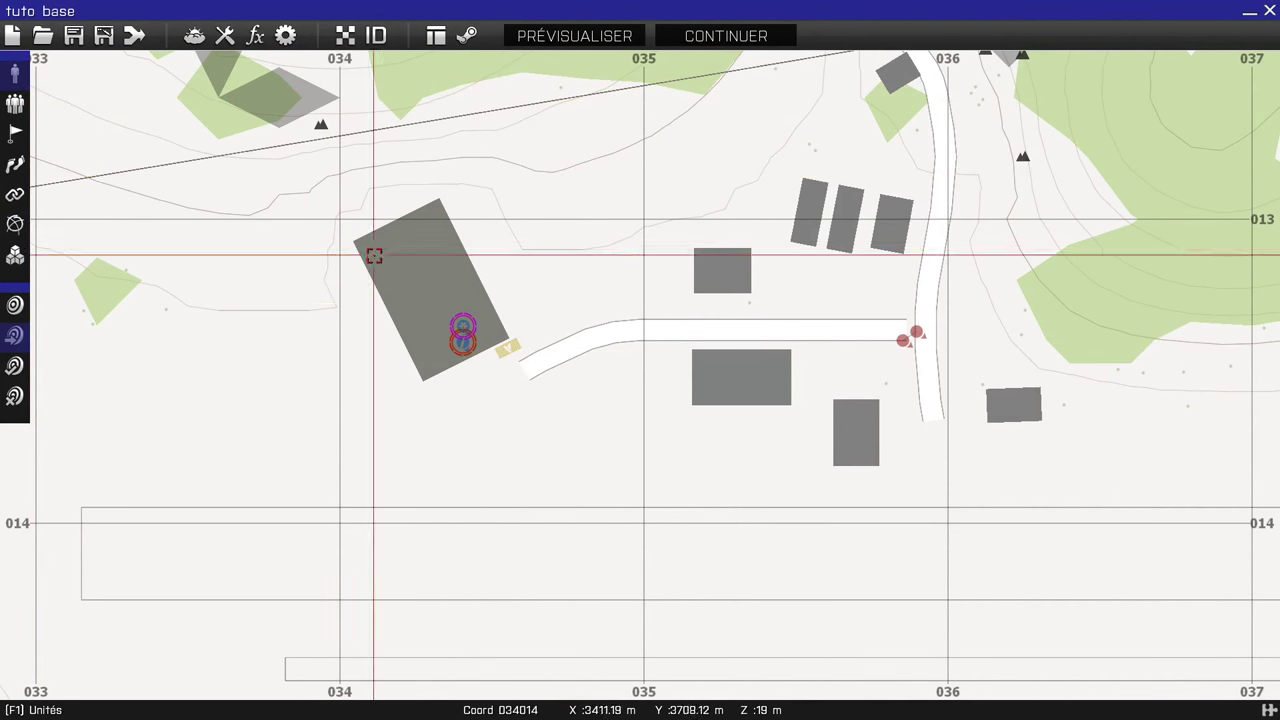
pyautogui.moveTo(499, 349); pyautogui.dragTo(511, 349)
pyautogui.doubleClick(511, 349)
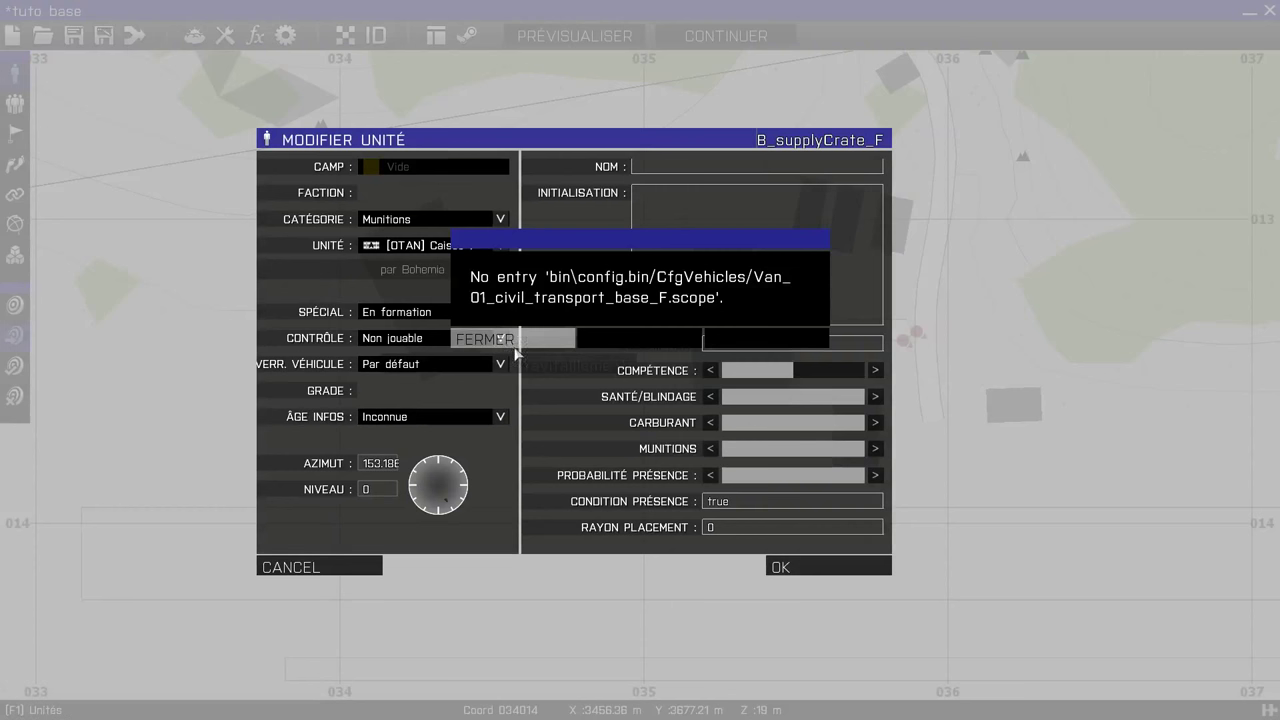
pyautogui.click(503, 341)
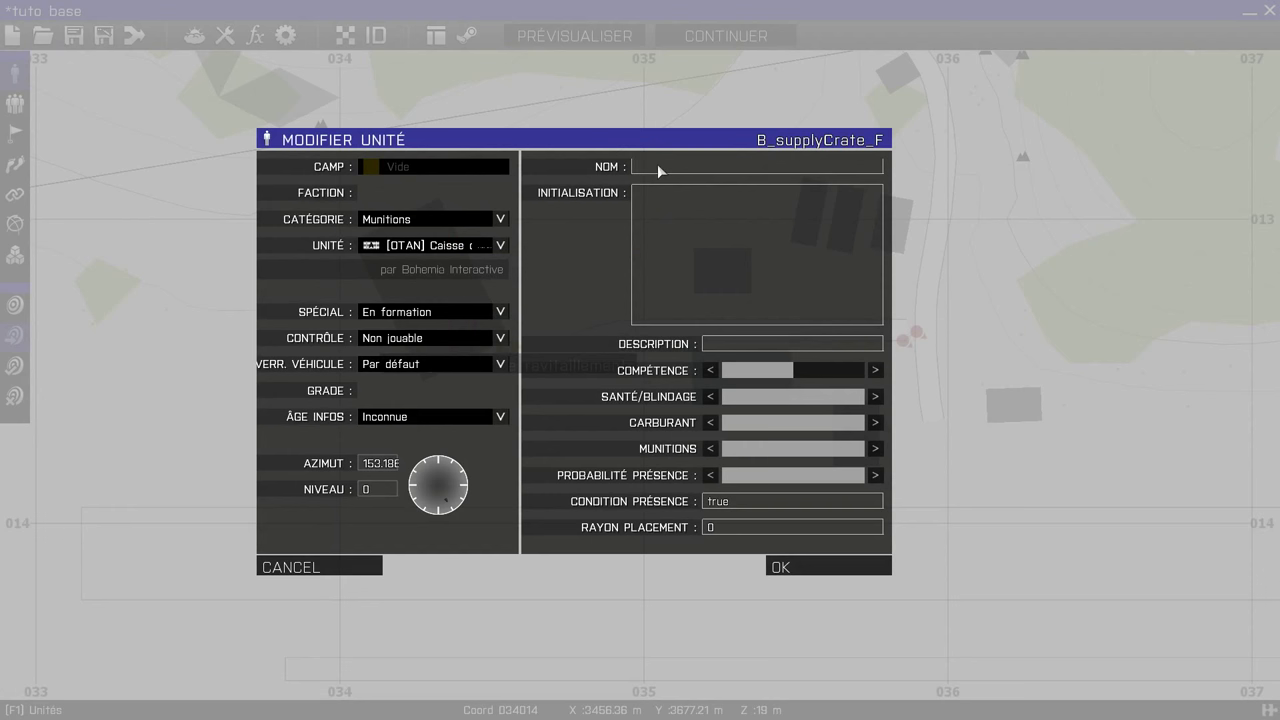
pyautogui.write('V')
pyautogui.hotkey('shift', 'Tab')
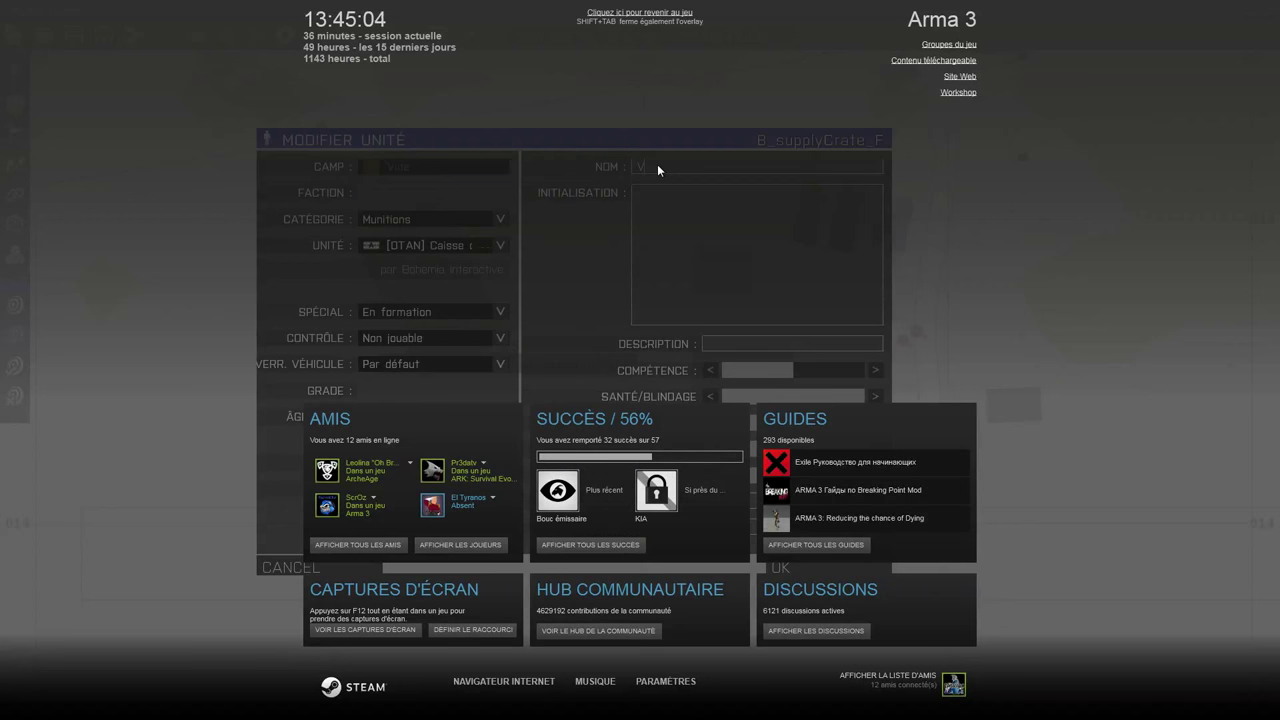
pyautogui.hotkey('shift', 'Tab')
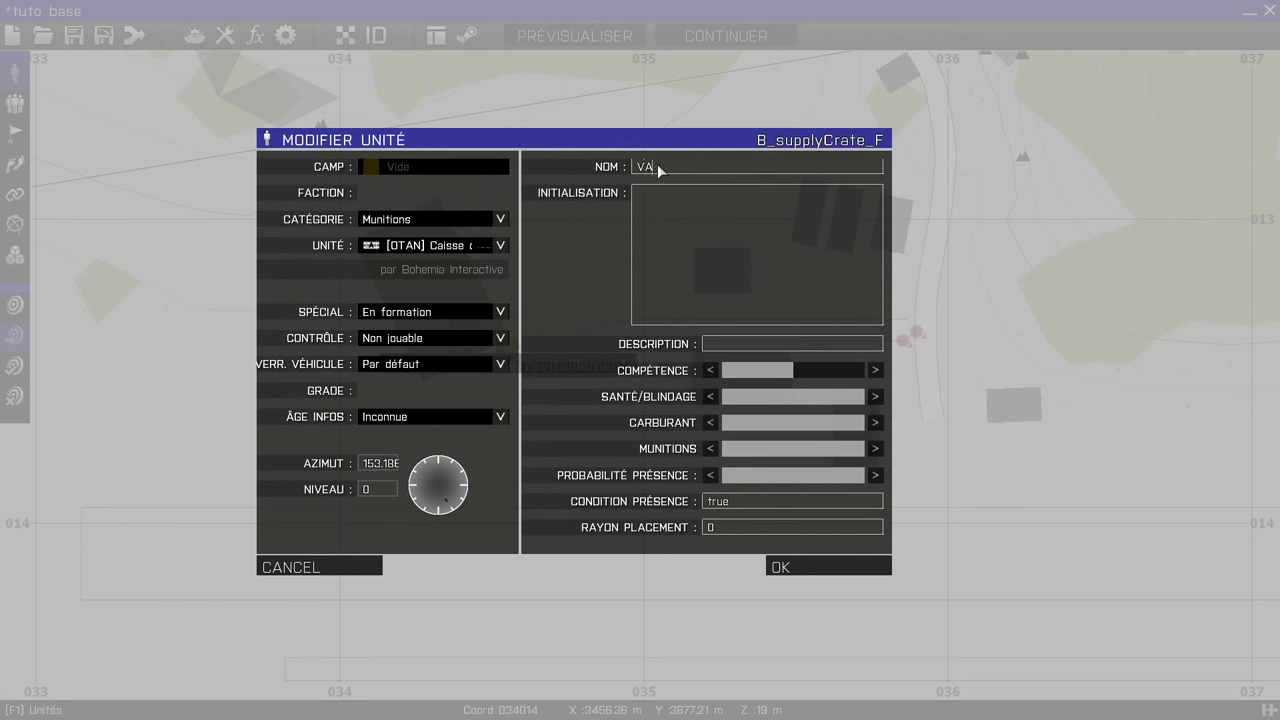
pyautogui.write('ABox1')
pyautogui.click(815, 572)
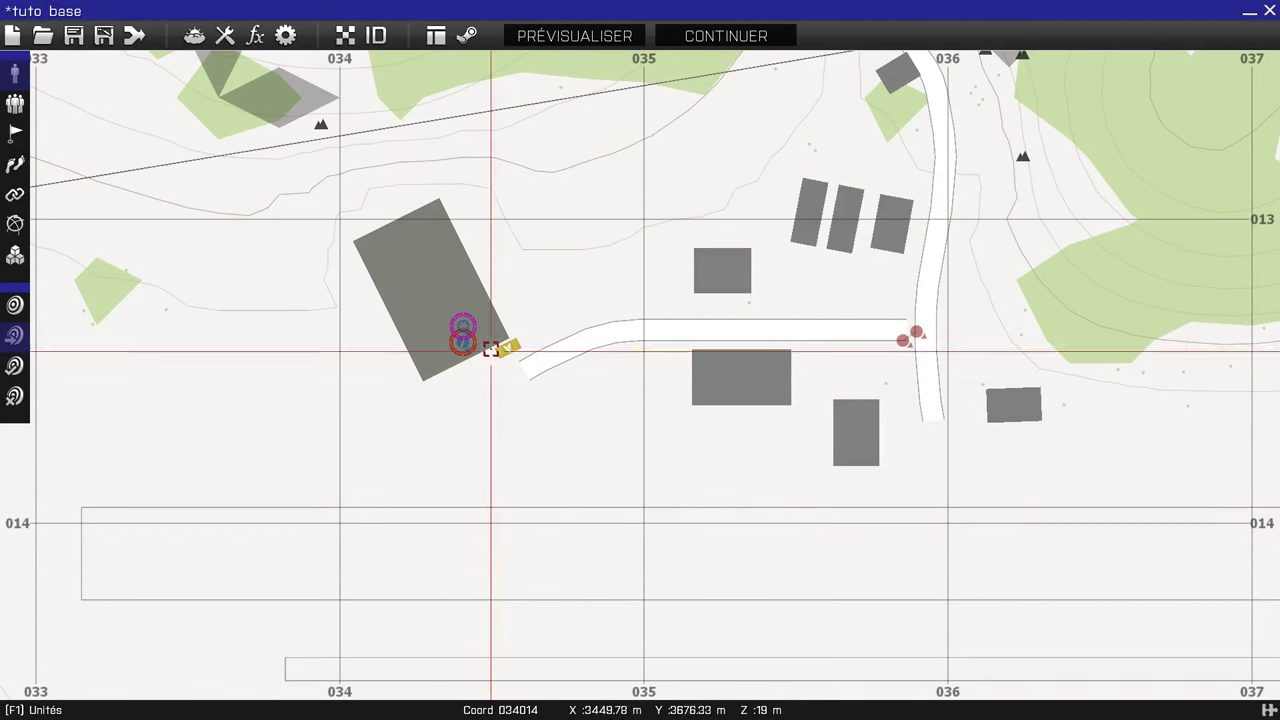
# Save the mission as the user mission tuto base
pyautogui.click(438, 307)
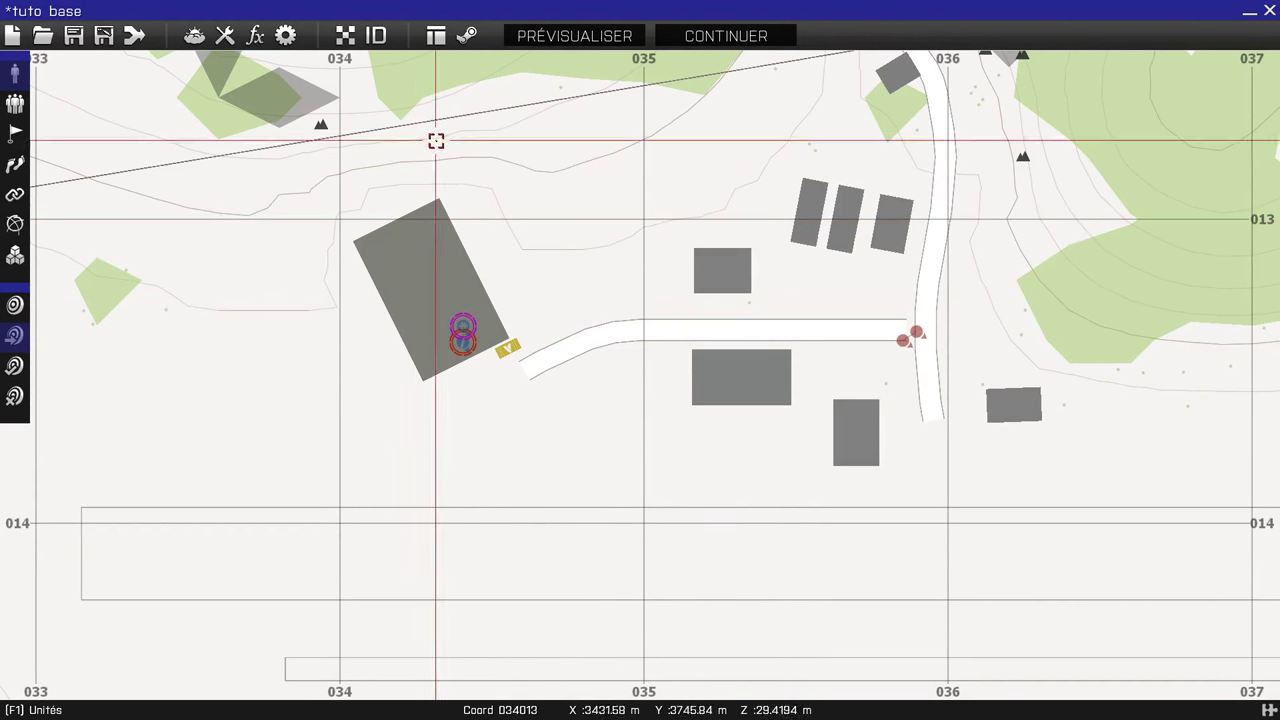
pyautogui.click(104, 36)
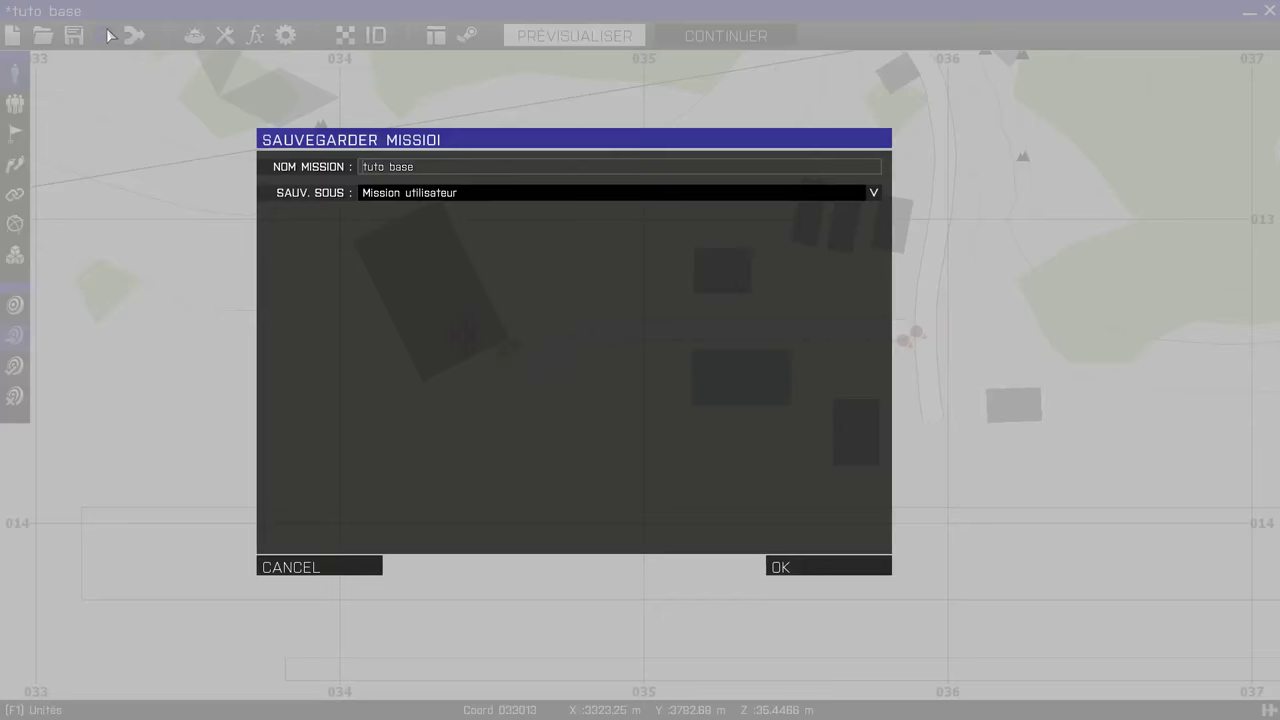
pyautogui.click(837, 570)
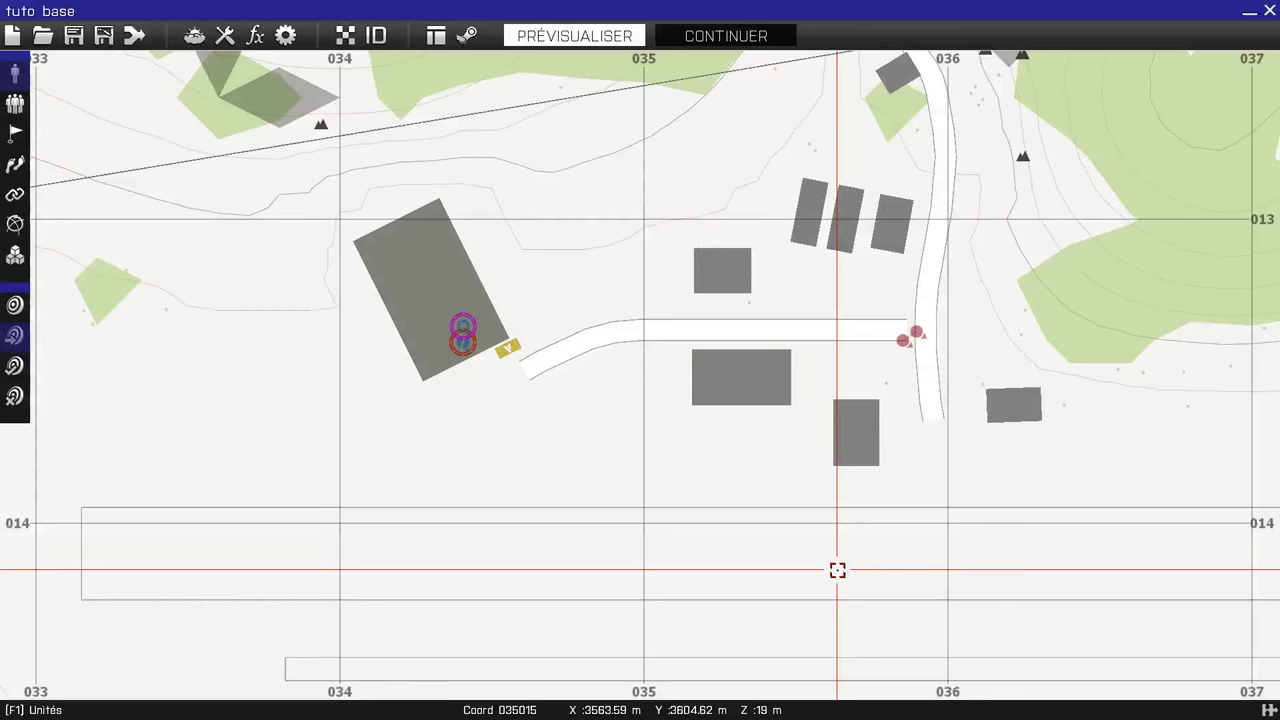
# Launch a preview of the mission to test the arsenal crate in the game
pyautogui.scroll(-5, 764, 540)
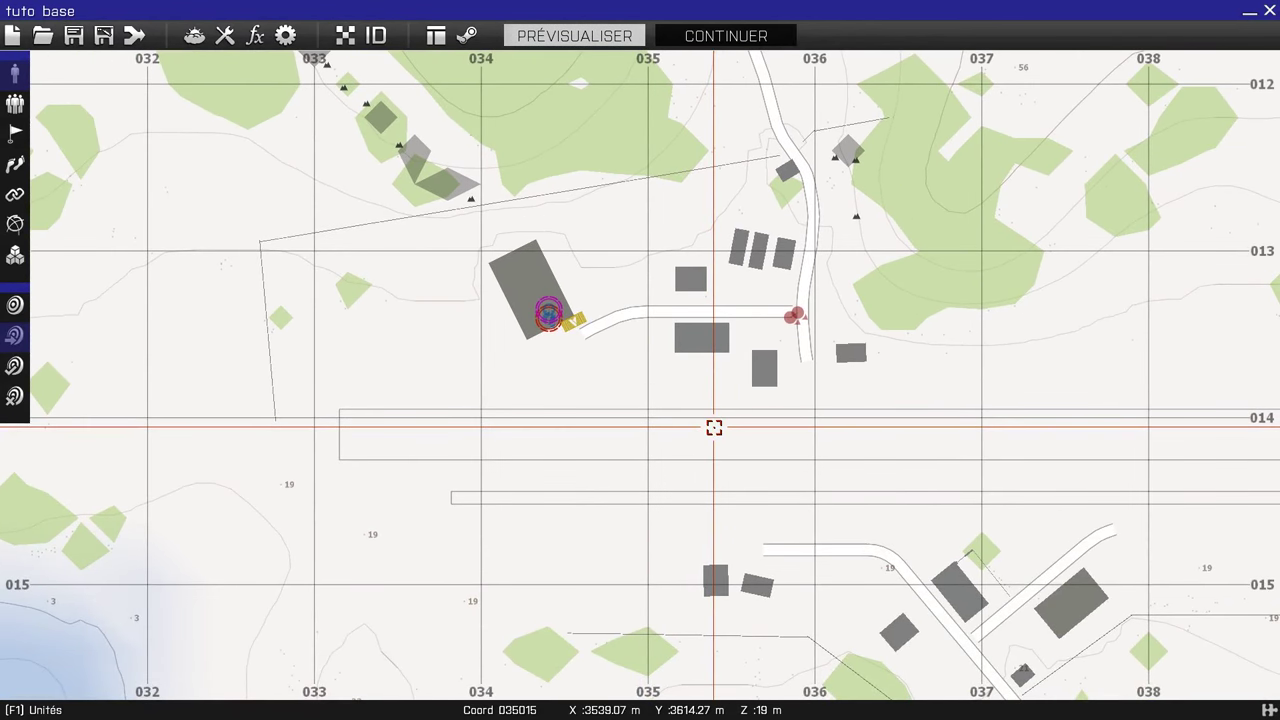
pyautogui.scroll(1, 714, 428)
pyautogui.scroll(-3, 714, 428)
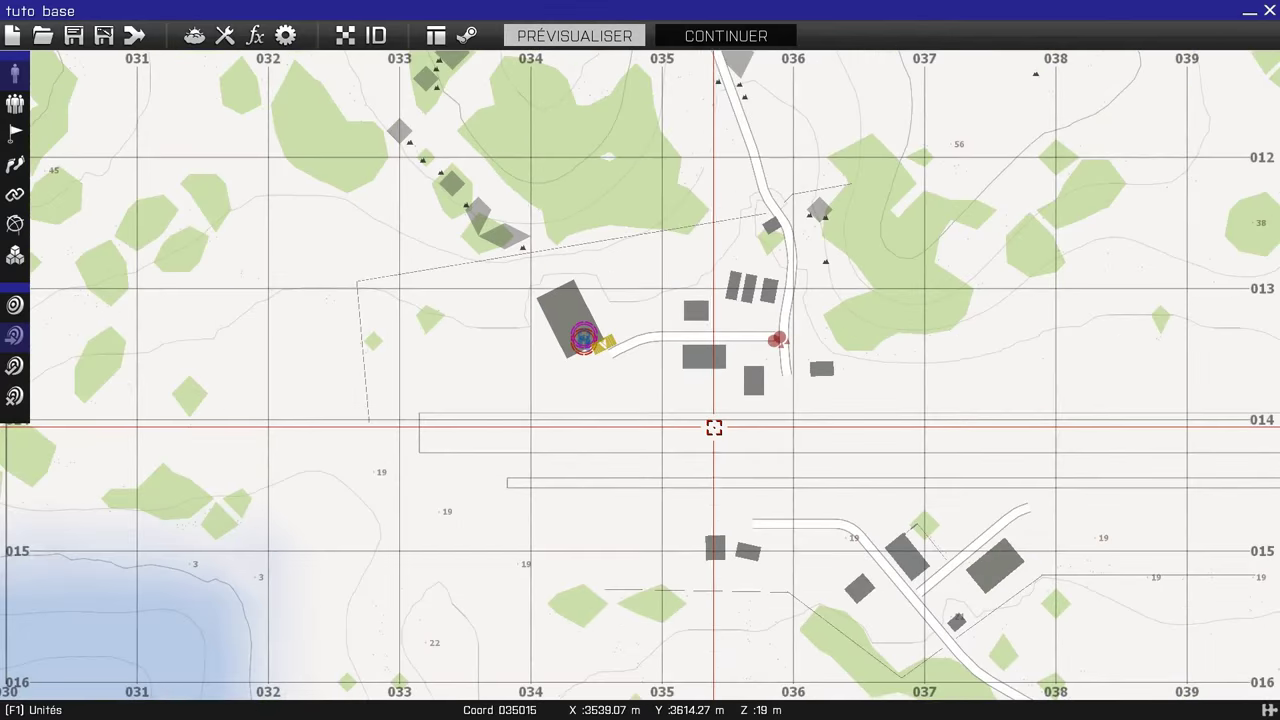
pyautogui.scroll(1, 706, 429)
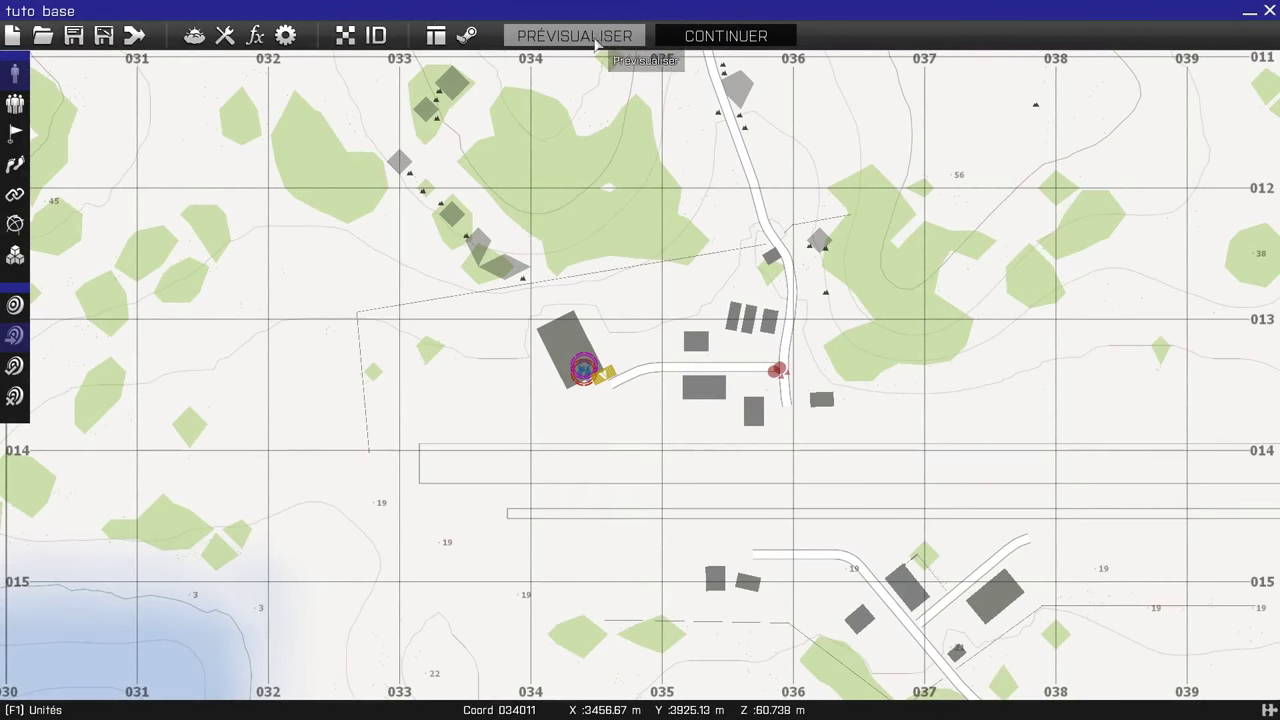
pyautogui.click(603, 38)
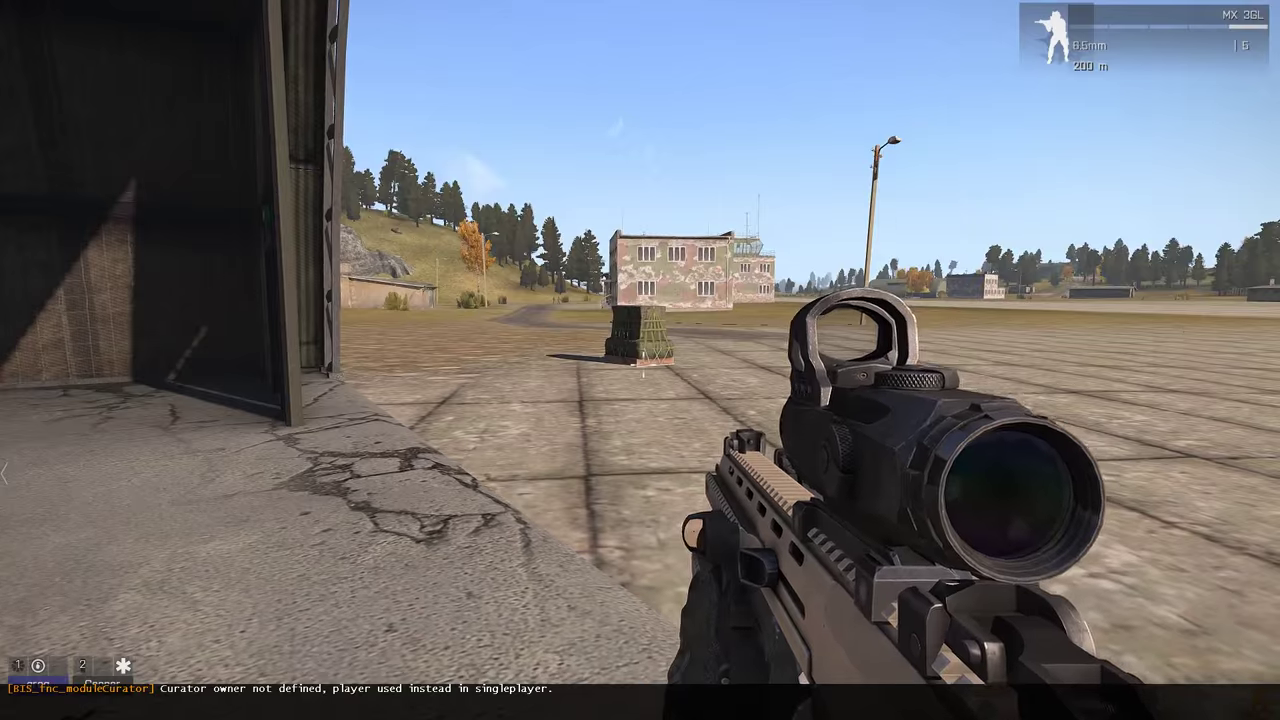
# Look around from the hangar doorway and sight the enemies near the brick building through the weapon optic
pyautogui.rightClick(643, 374)
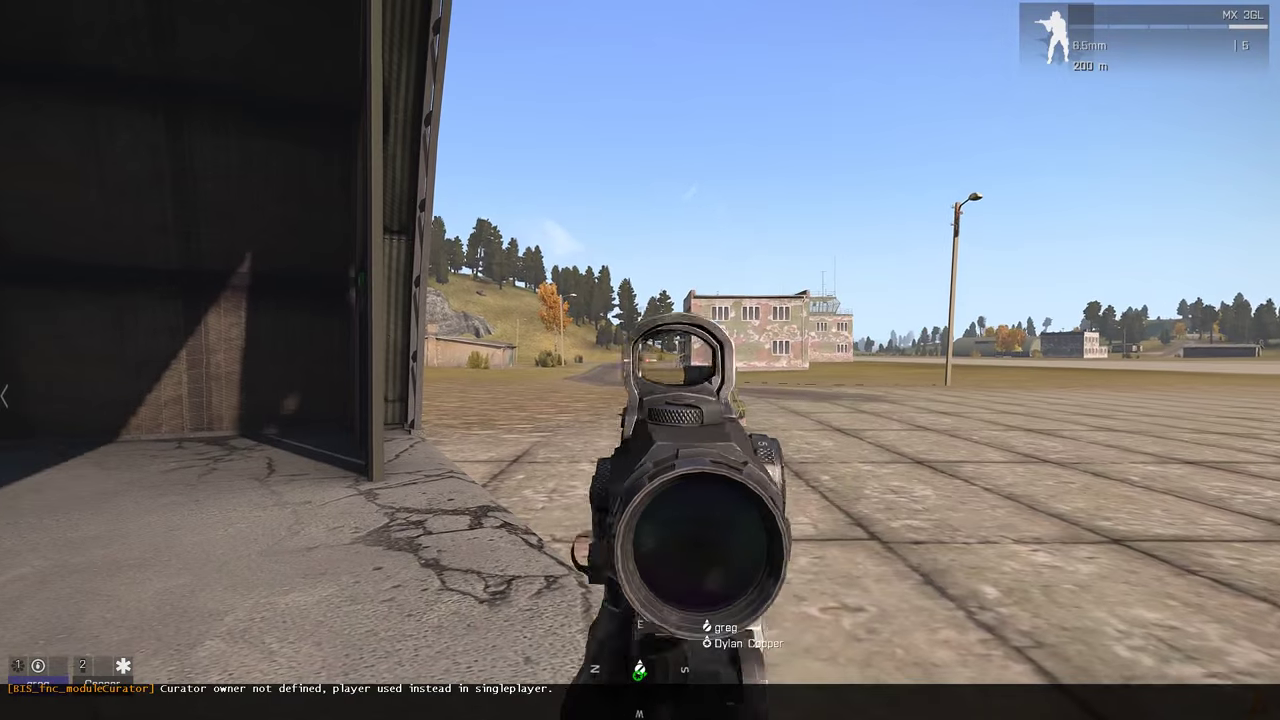
pyautogui.rightClick(640, 360)
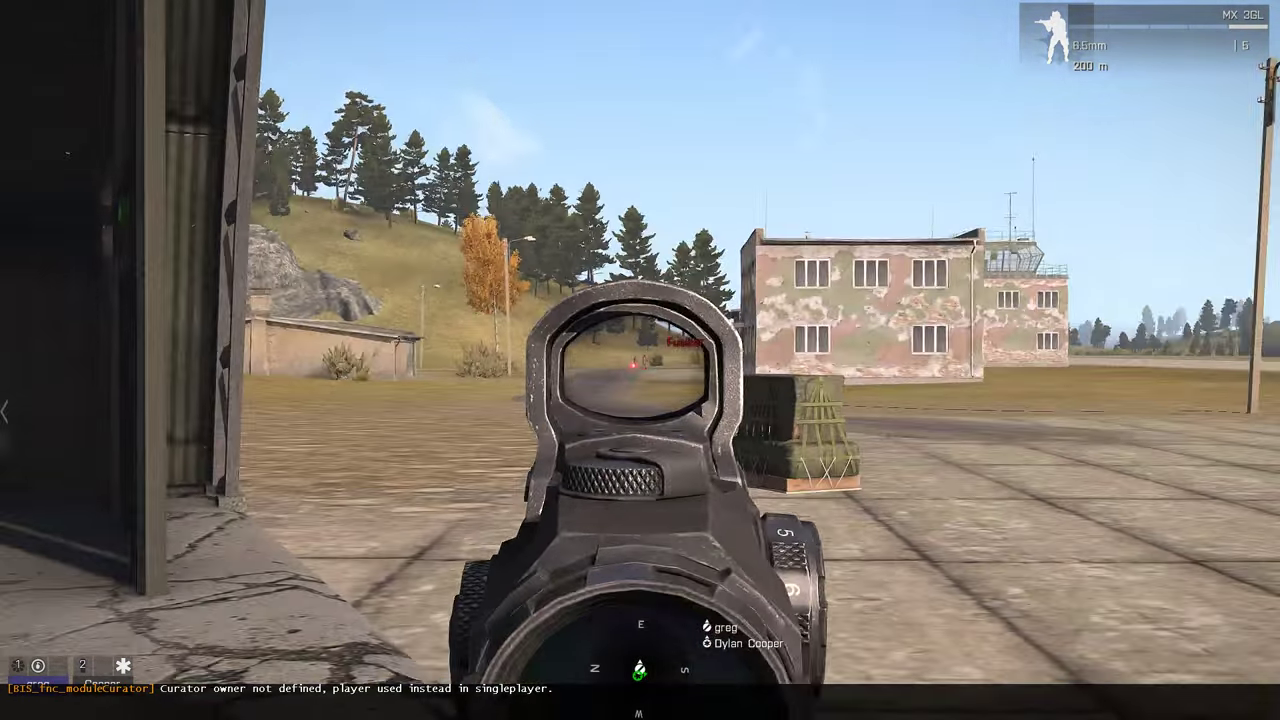
pyautogui.rightClick(640, 360)
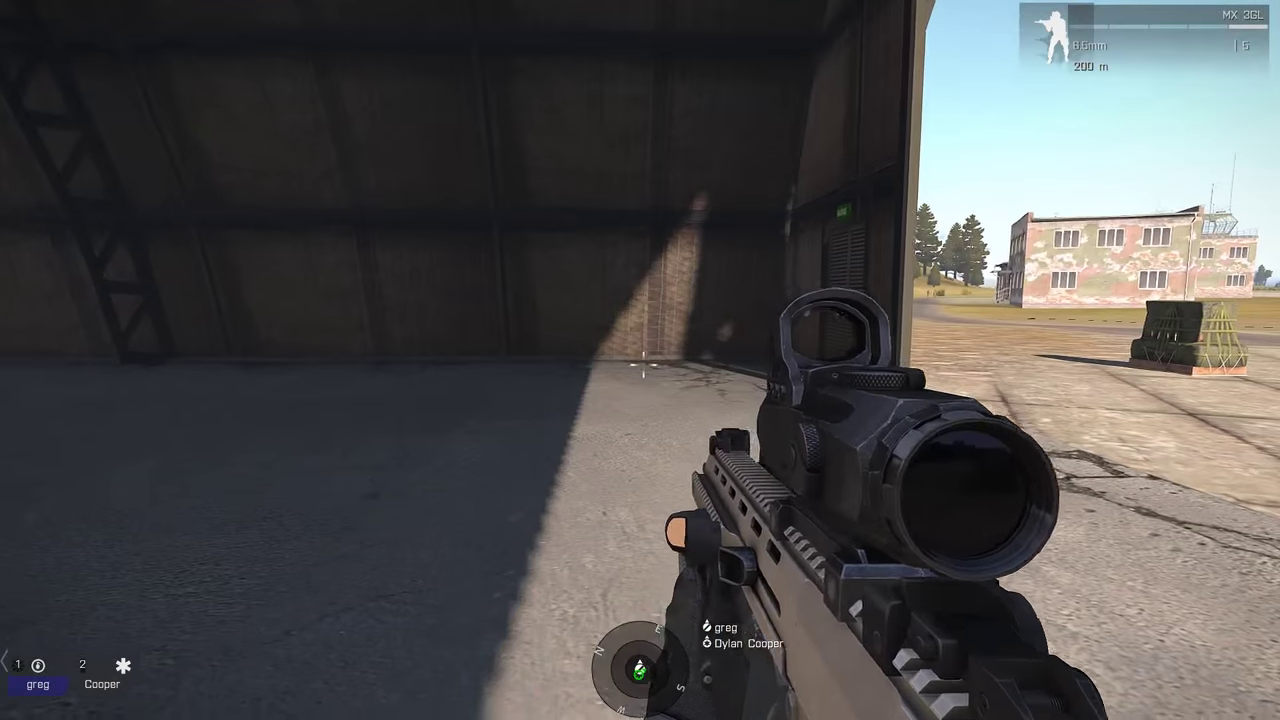
pyautogui.rightClick(640, 360)
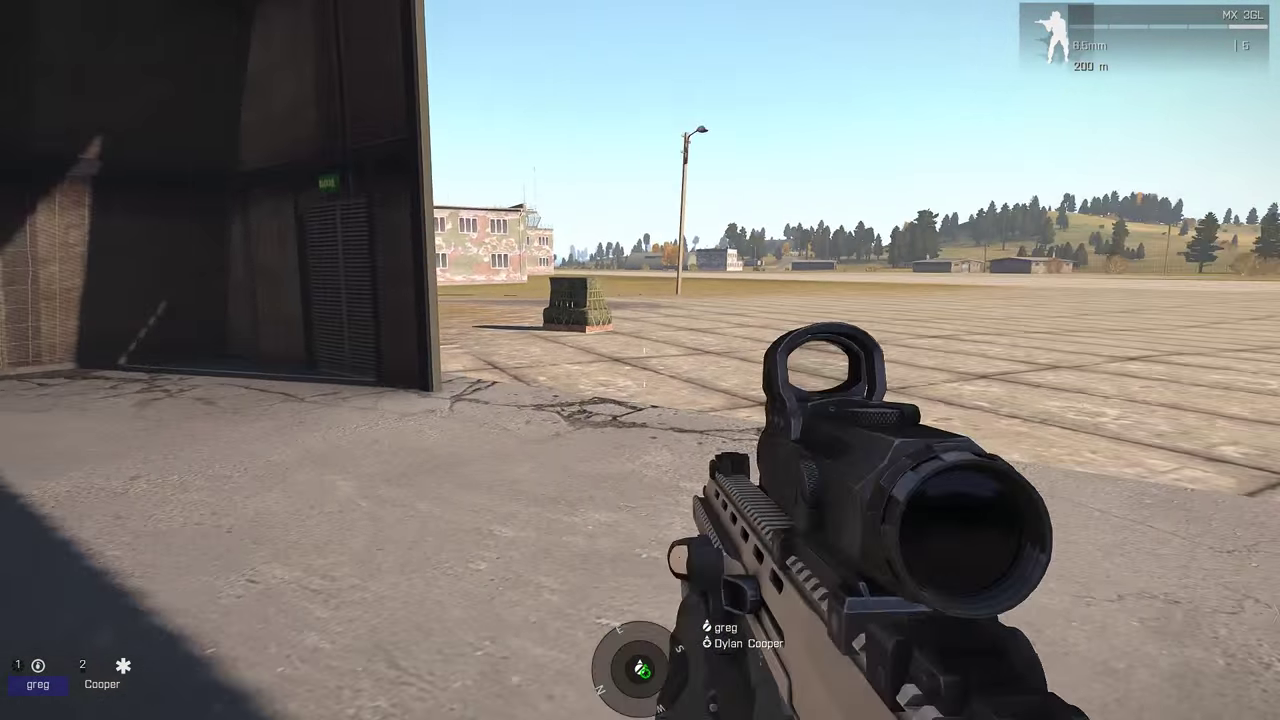
pyautogui.press('w')
pyautogui.press('w')
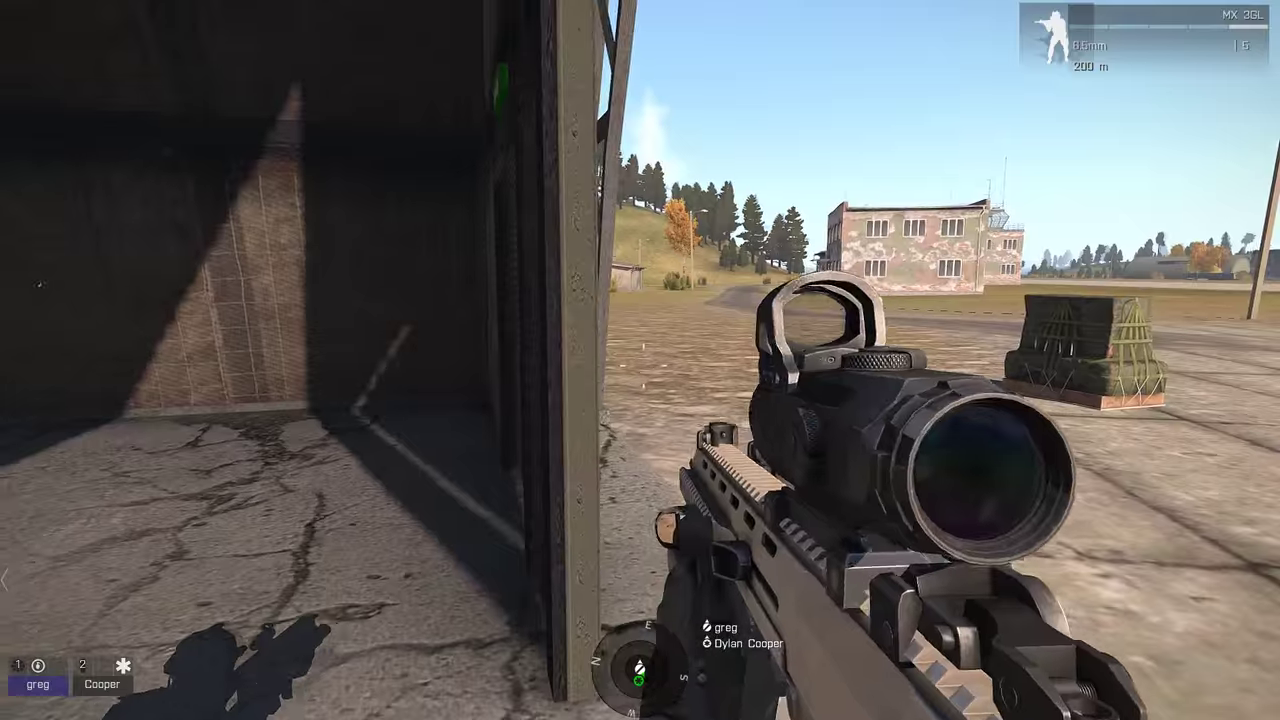
pyautogui.rightClick(640, 360)
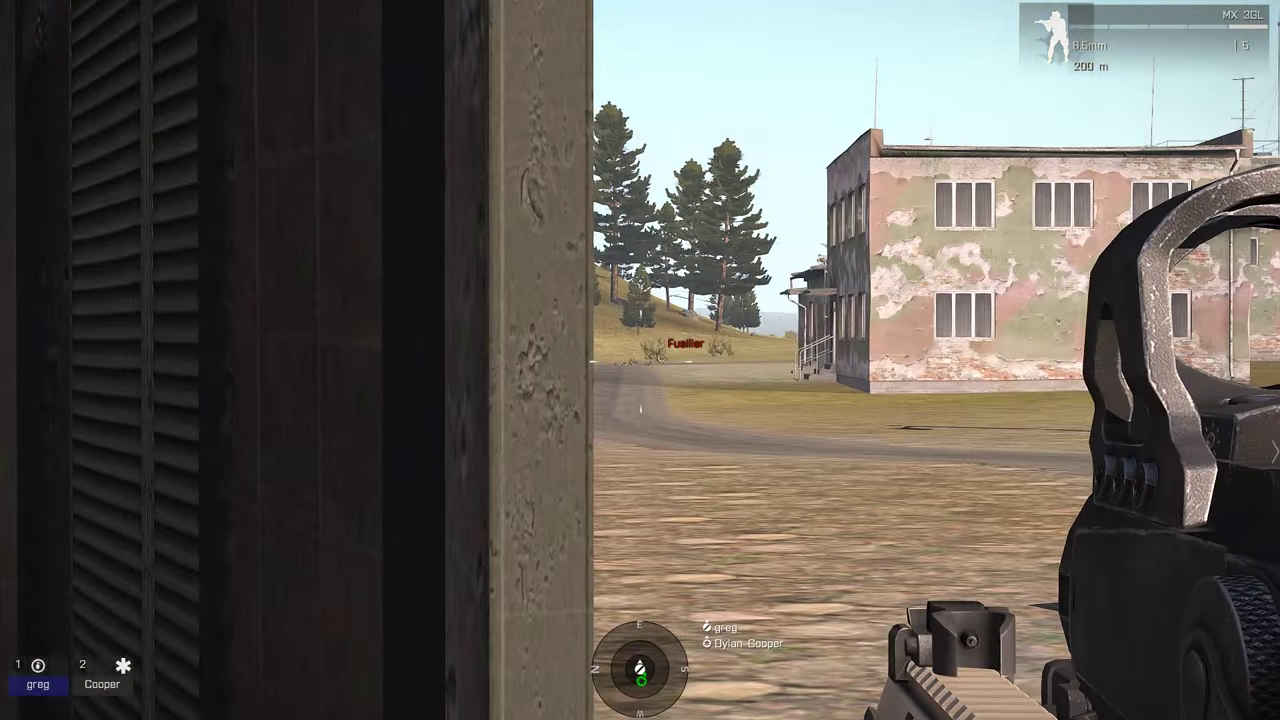
pyautogui.rightClick(640, 360)
# Take cover at the hangar door edge, lean out and shoot the enemy soldiers on the road beside the building
pyautogui.press('w')
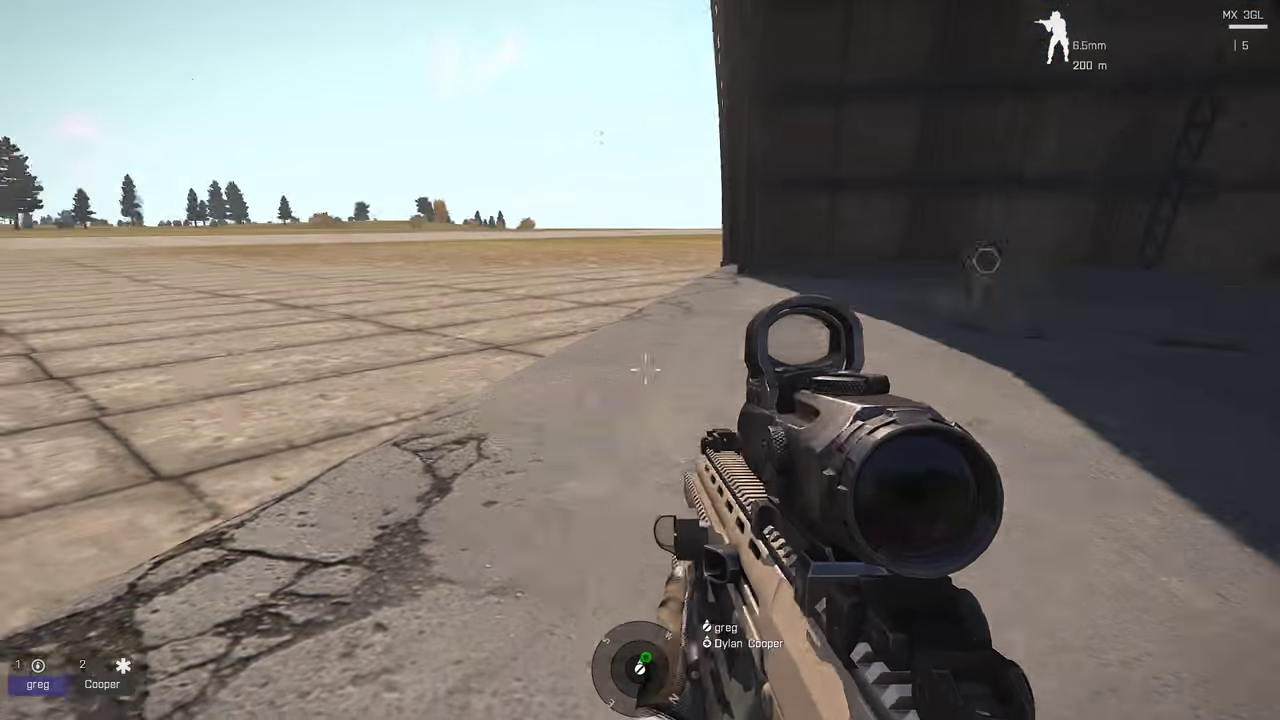
pyautogui.press('s')
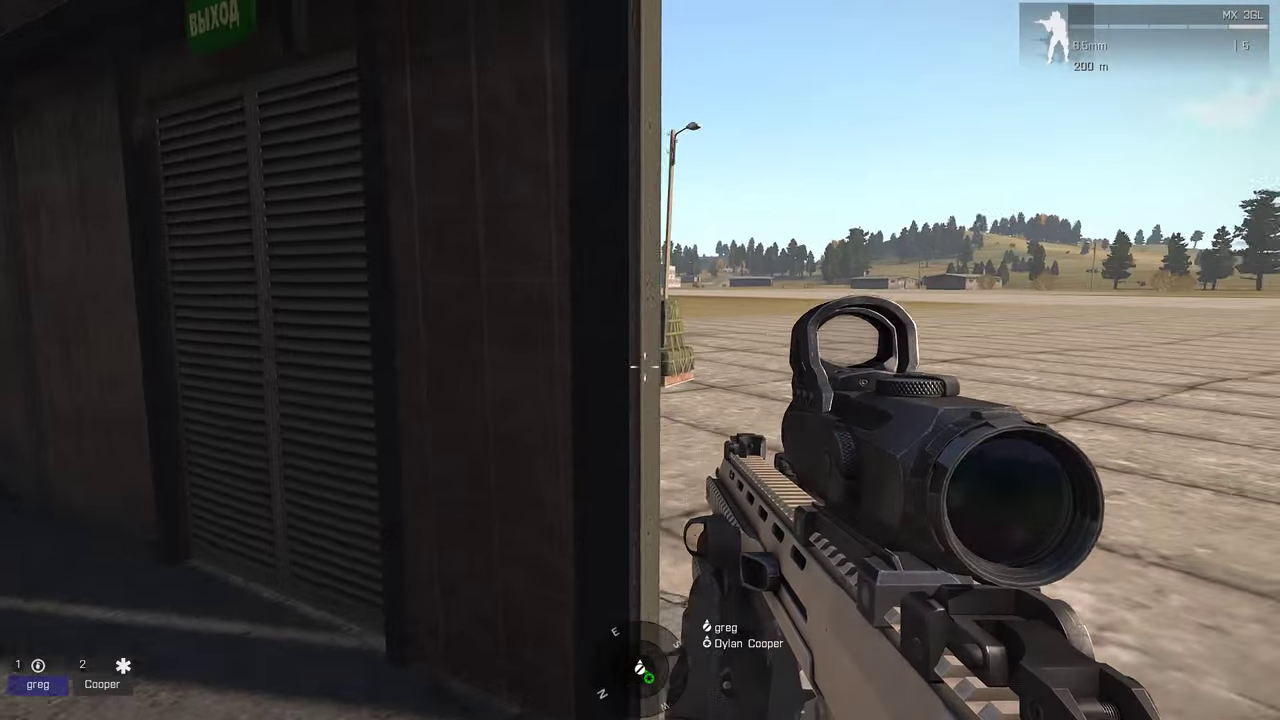
pyautogui.press('d')
pyautogui.rightClick(640, 360)
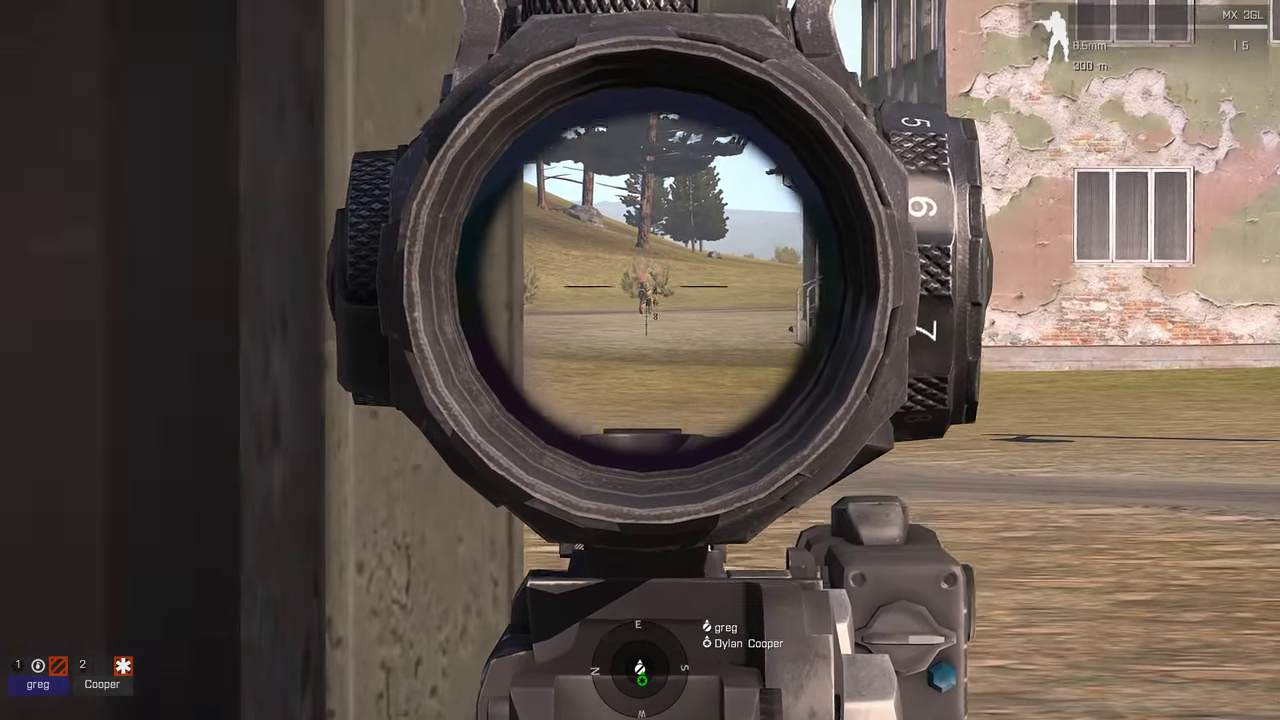
pyautogui.press('e')
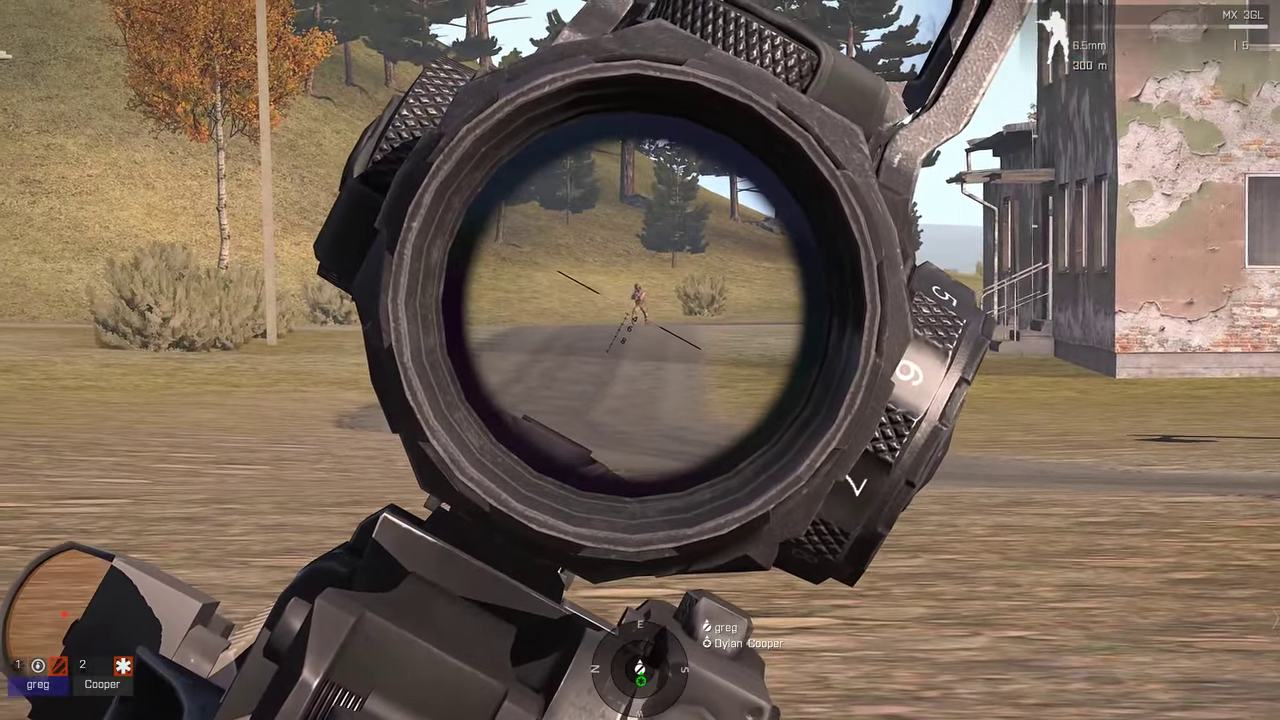
pyautogui.click(640, 360)
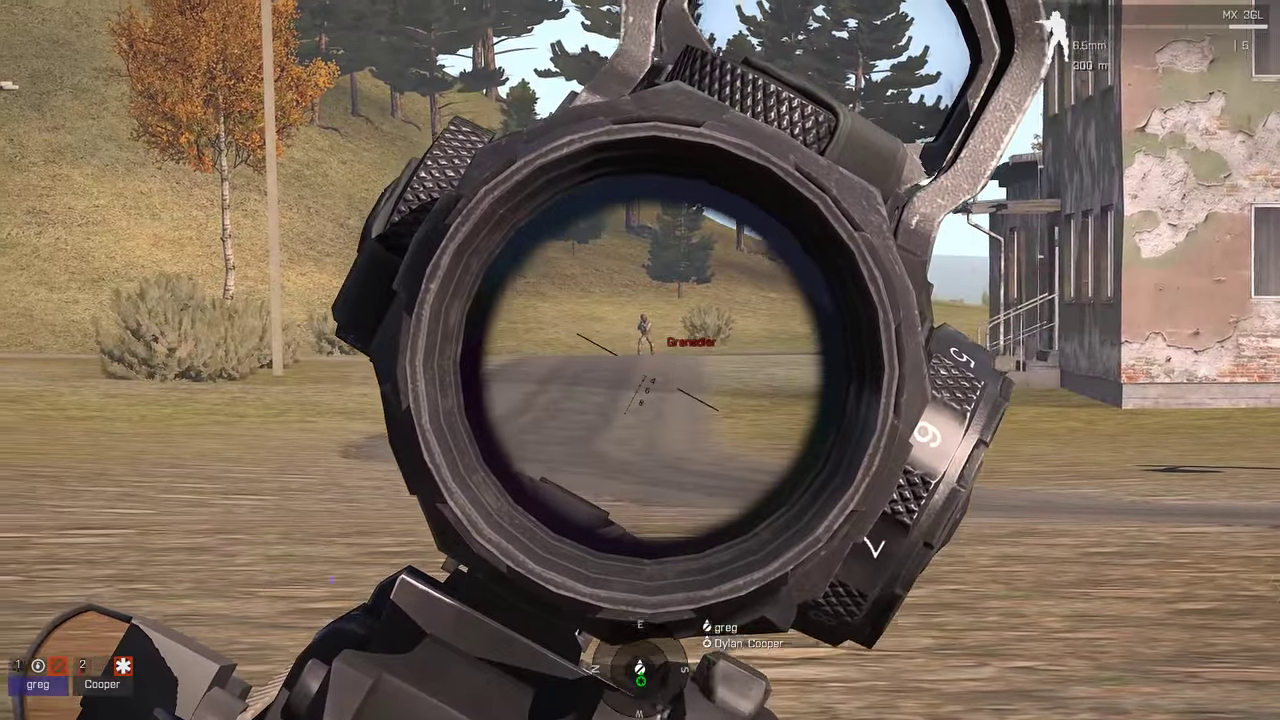
pyautogui.click(640, 360)
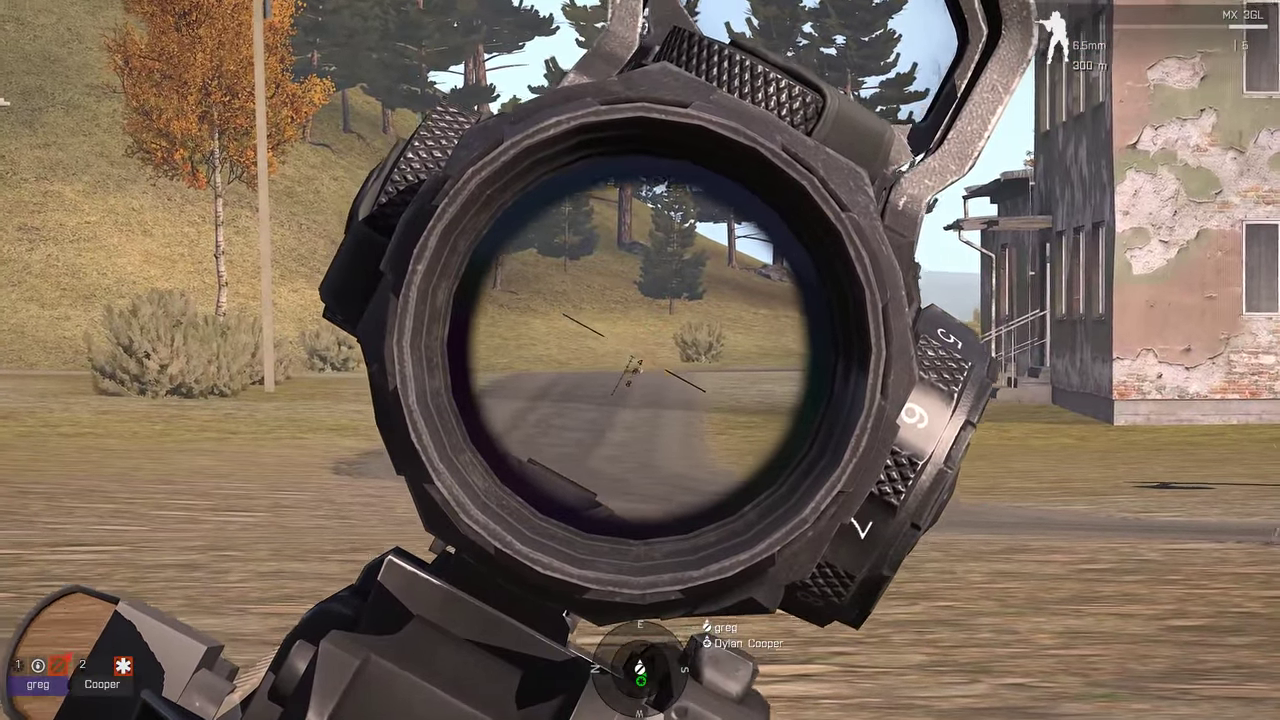
pyautogui.click(640, 360)
pyautogui.rightClick(640, 360)
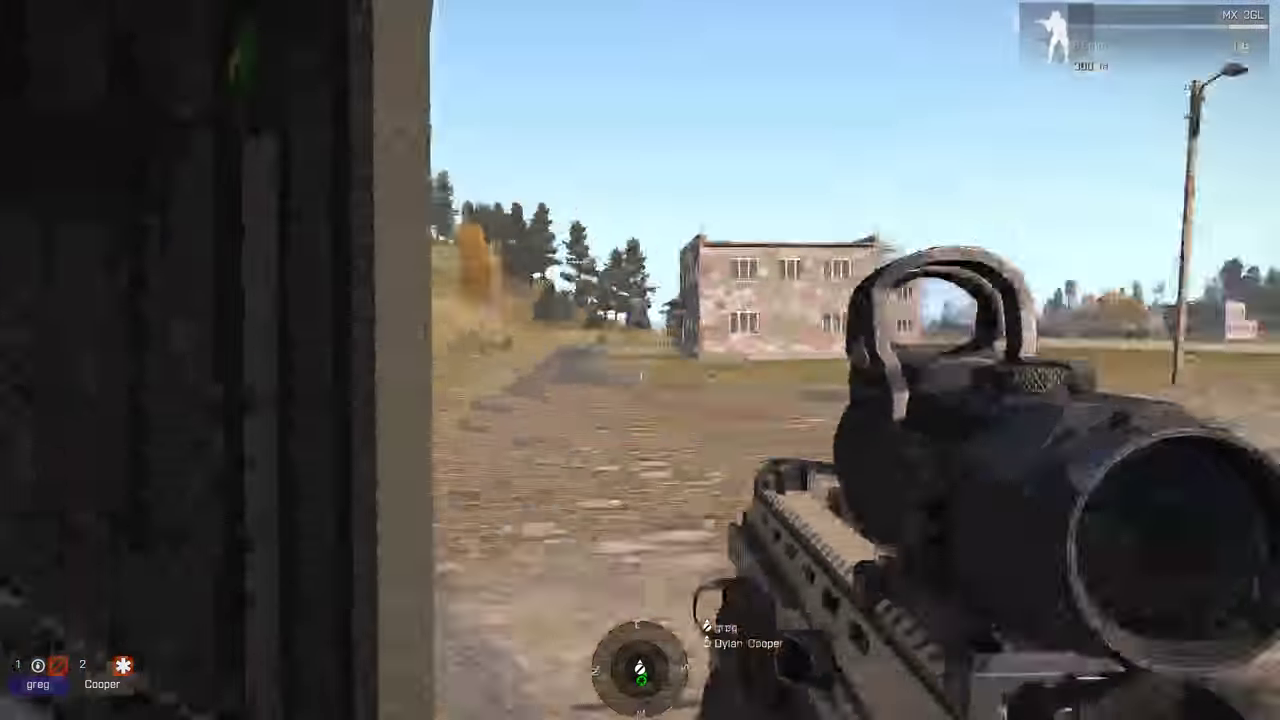
# At the crate's Virtual Arsenal, load the saved loadout S/Officier R3F HK 416, inspect the character and close the arsenal
pyautogui.press('w')
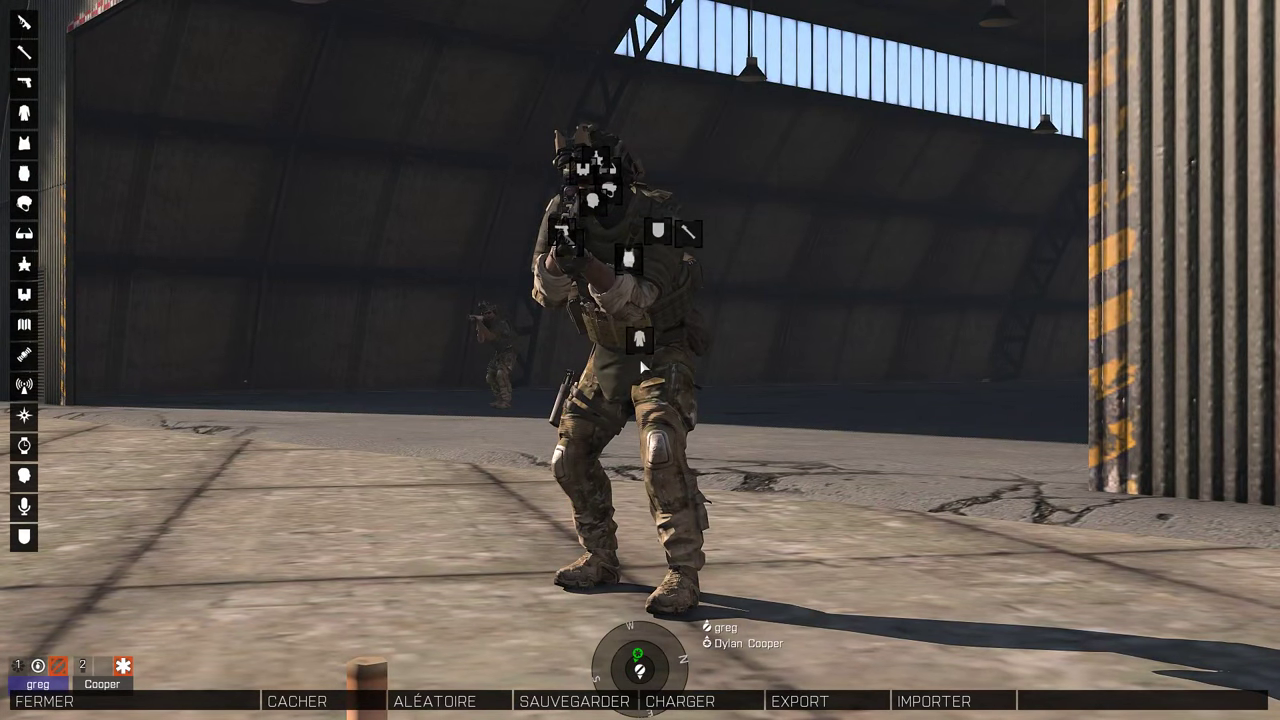
pyautogui.hotkey('ctrl', 'o')
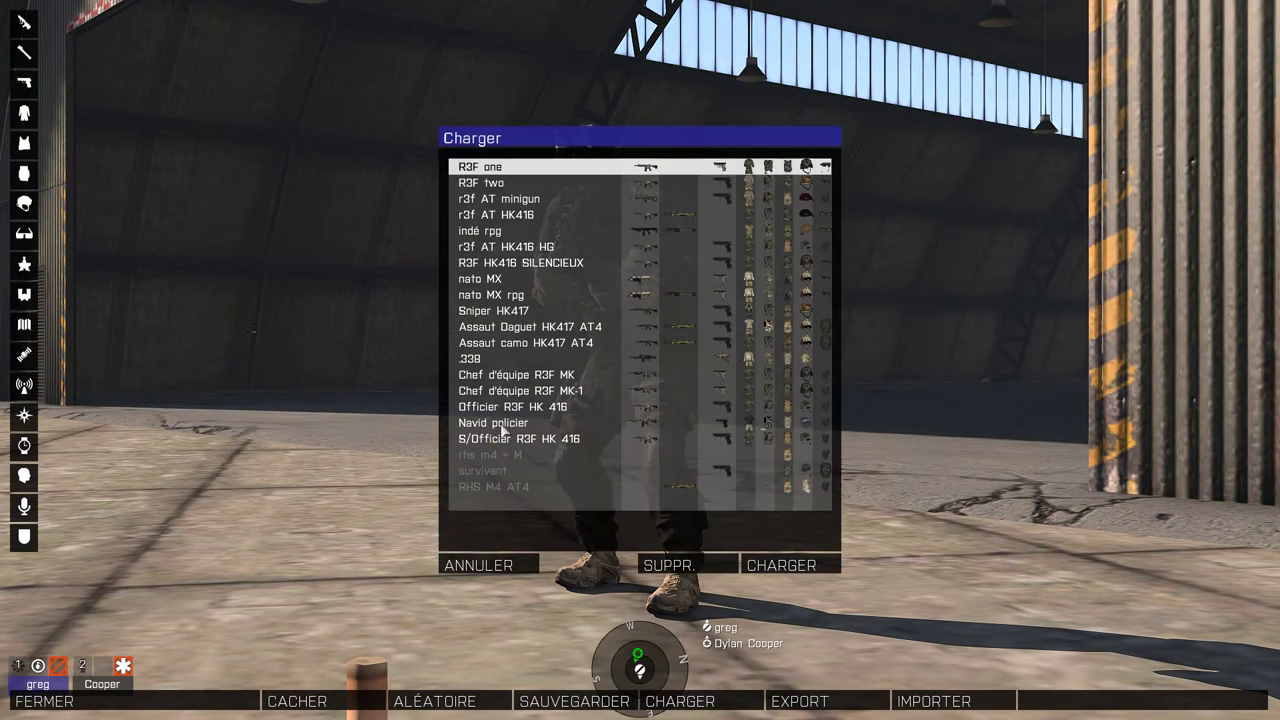
pyautogui.click(497, 440)
pyautogui.doubleClick(497, 440)
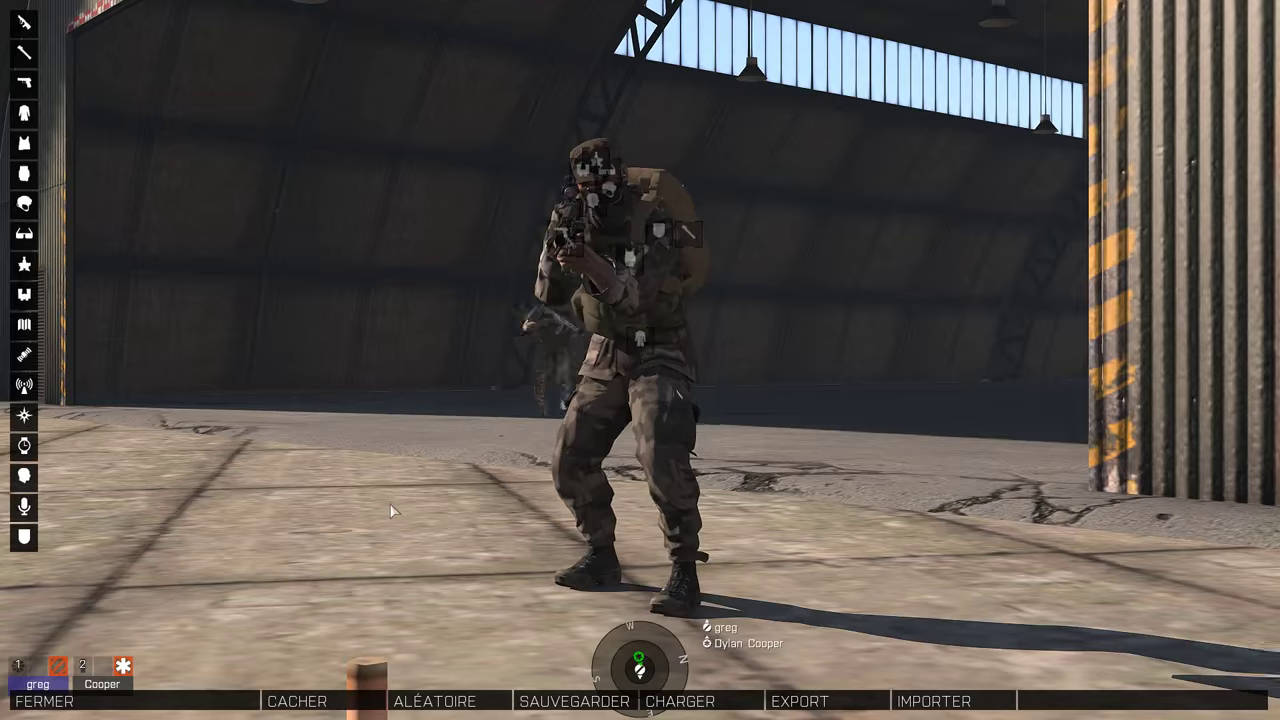
pyautogui.moveTo(528, 451); pyautogui.dragTo(234, 491)
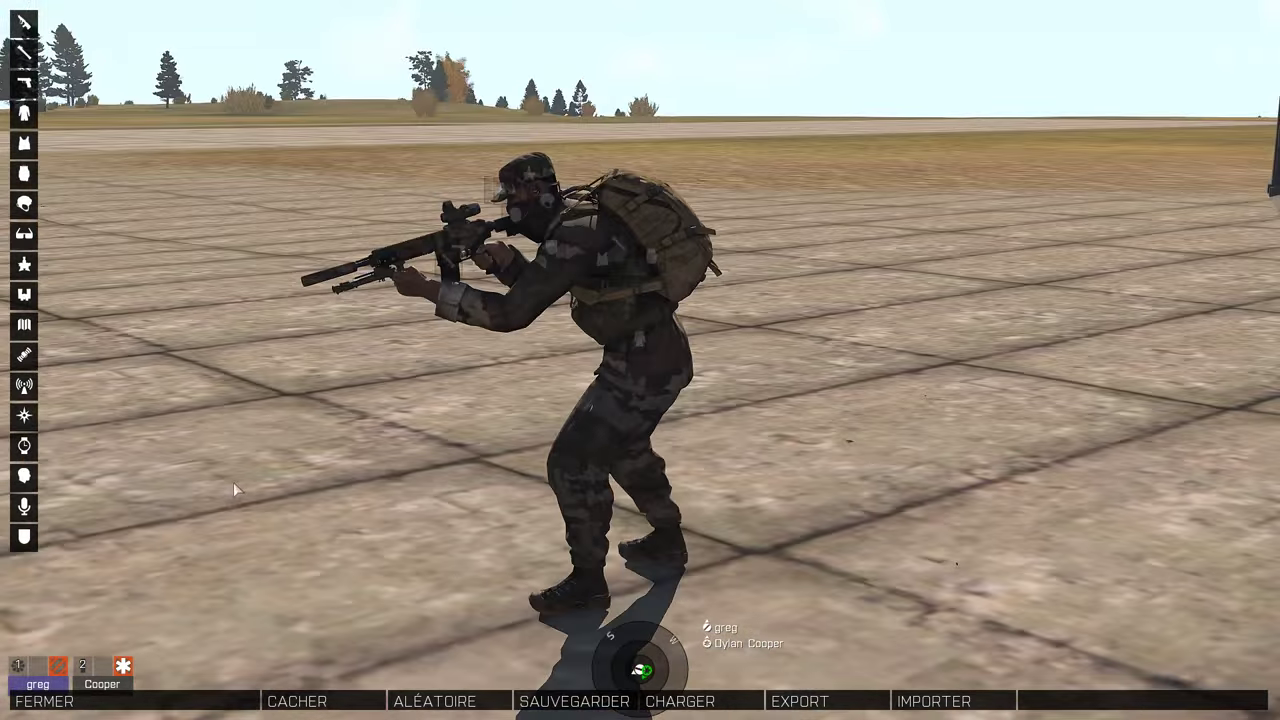
pyautogui.click(44, 701)
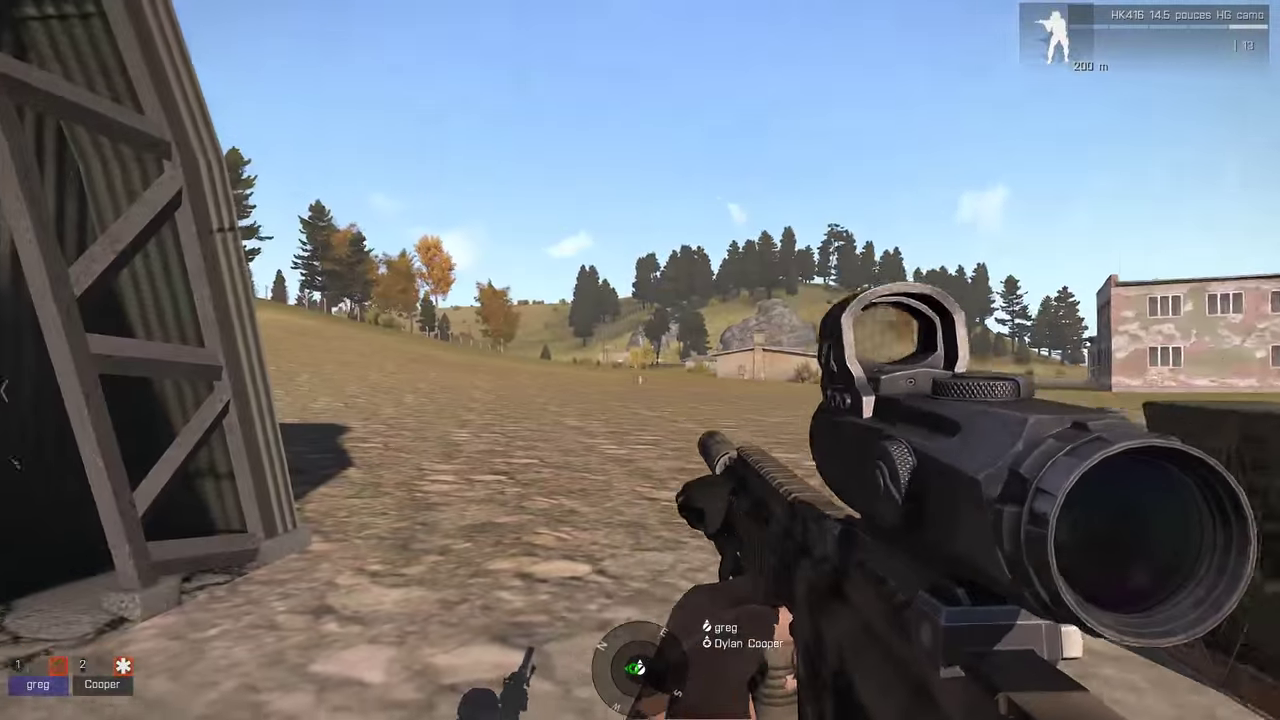
# Run into the hangar, kill the player character with an explosive grenade and end the preview to return to the editor
pyautogui.press('w')
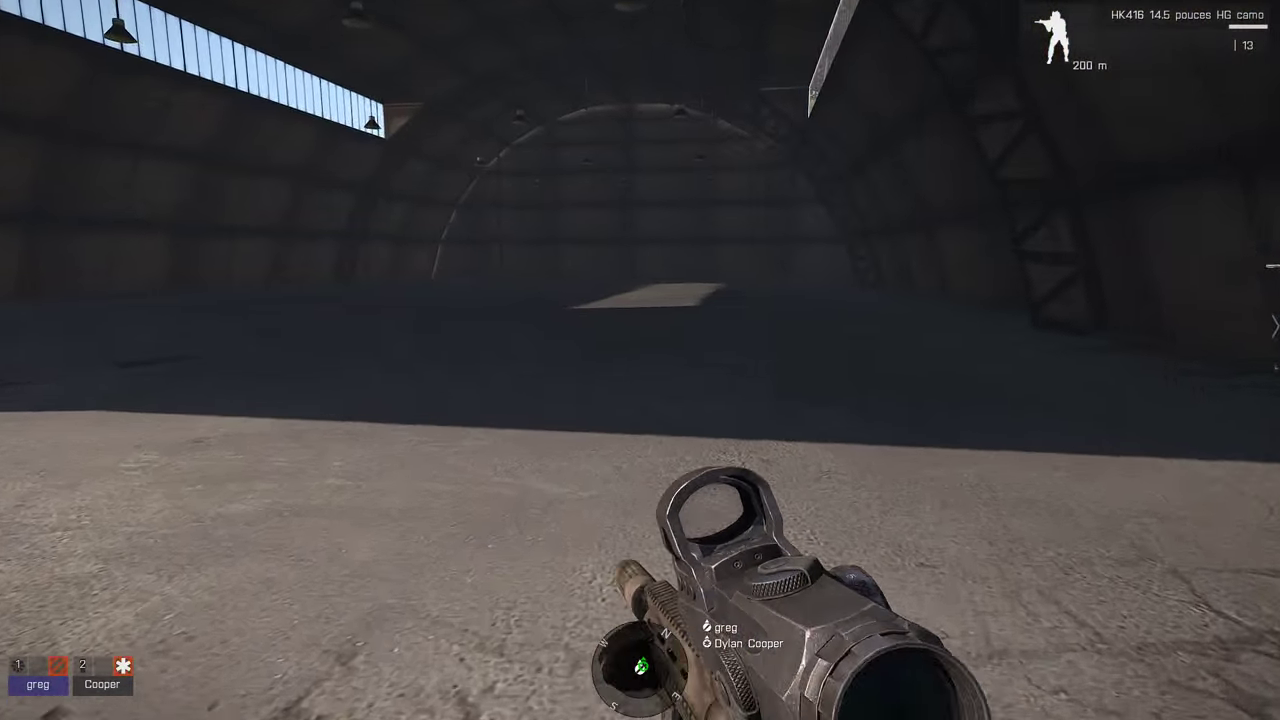
pyautogui.press('w')
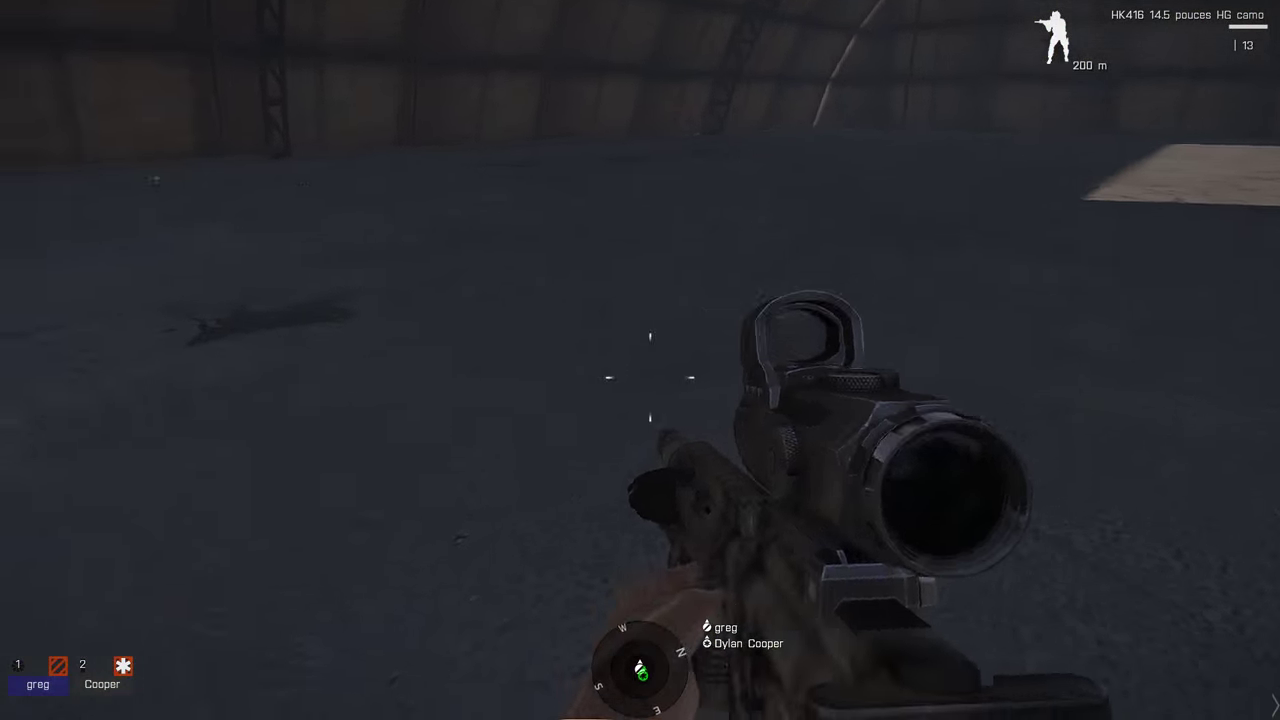
pyautogui.press('w')
pyautogui.press('g')
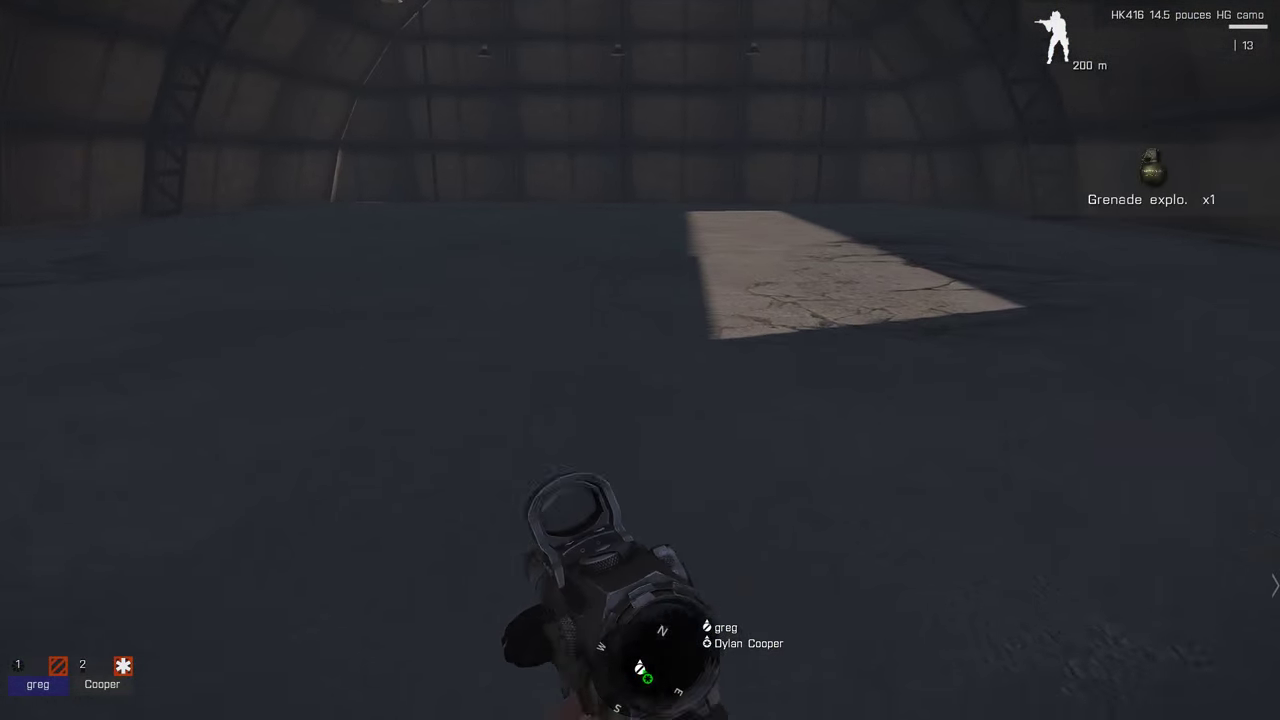
pyautogui.press('w')
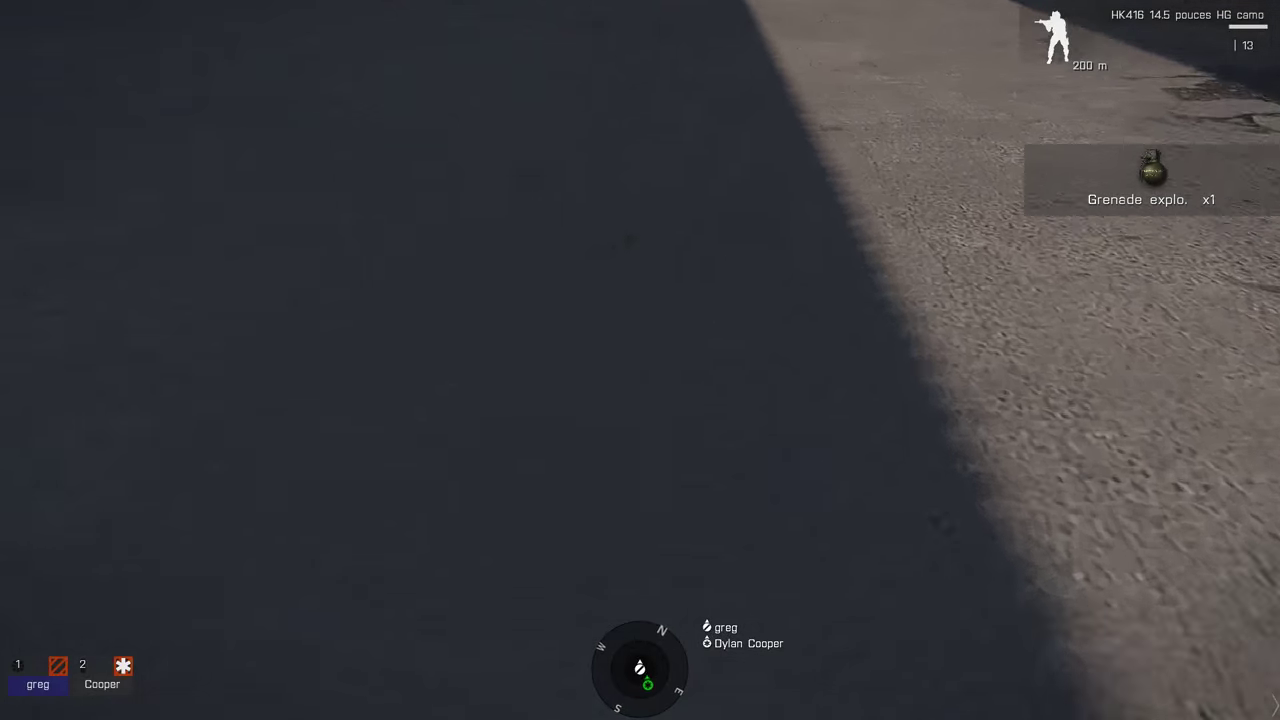
pyautogui.press('w')
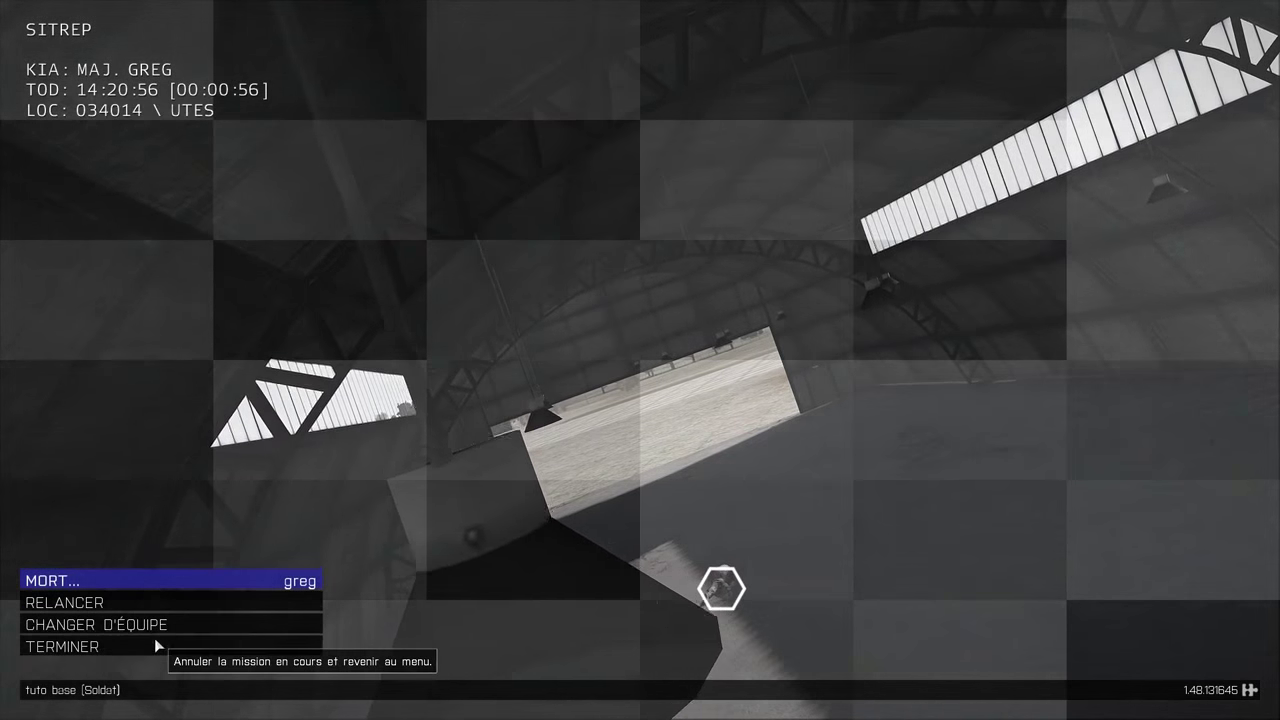
pyautogui.click(157, 644)
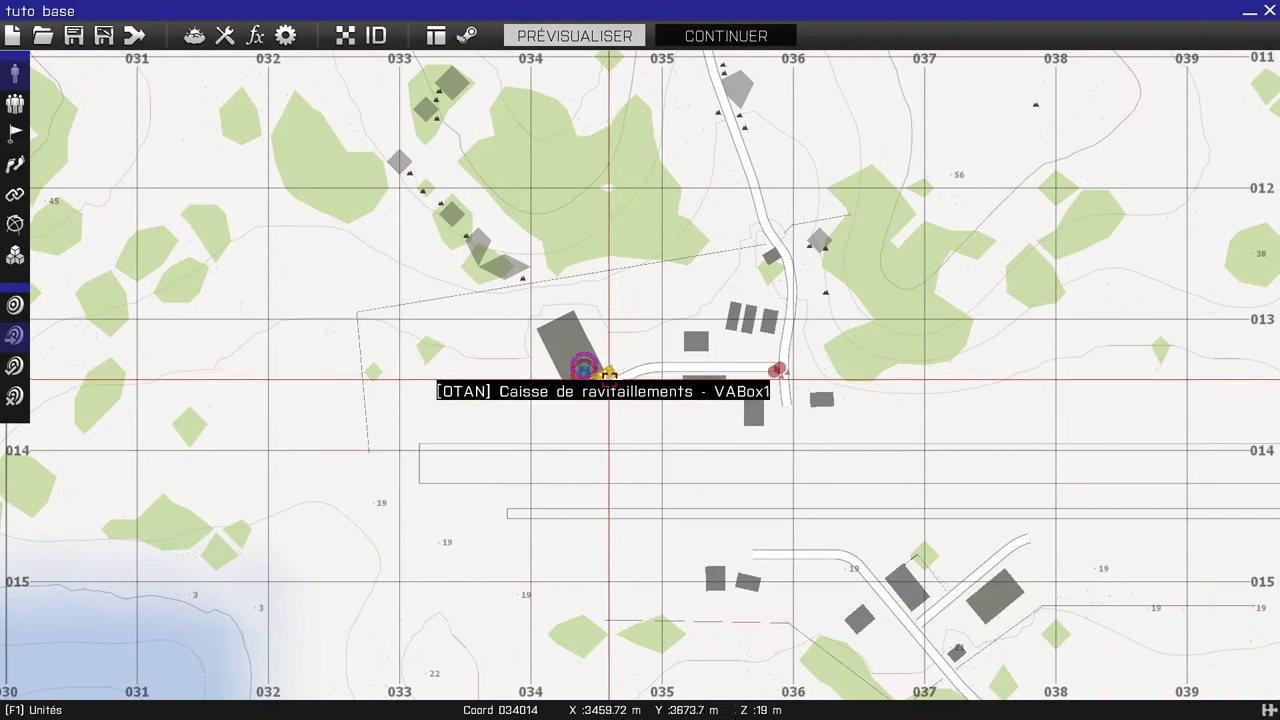
# Move the VABox1 supply crate inside the hangar outline on the map, beside the two team soldiers
pyautogui.scroll(5, 595, 372)
pyautogui.scroll(4, 574, 353)
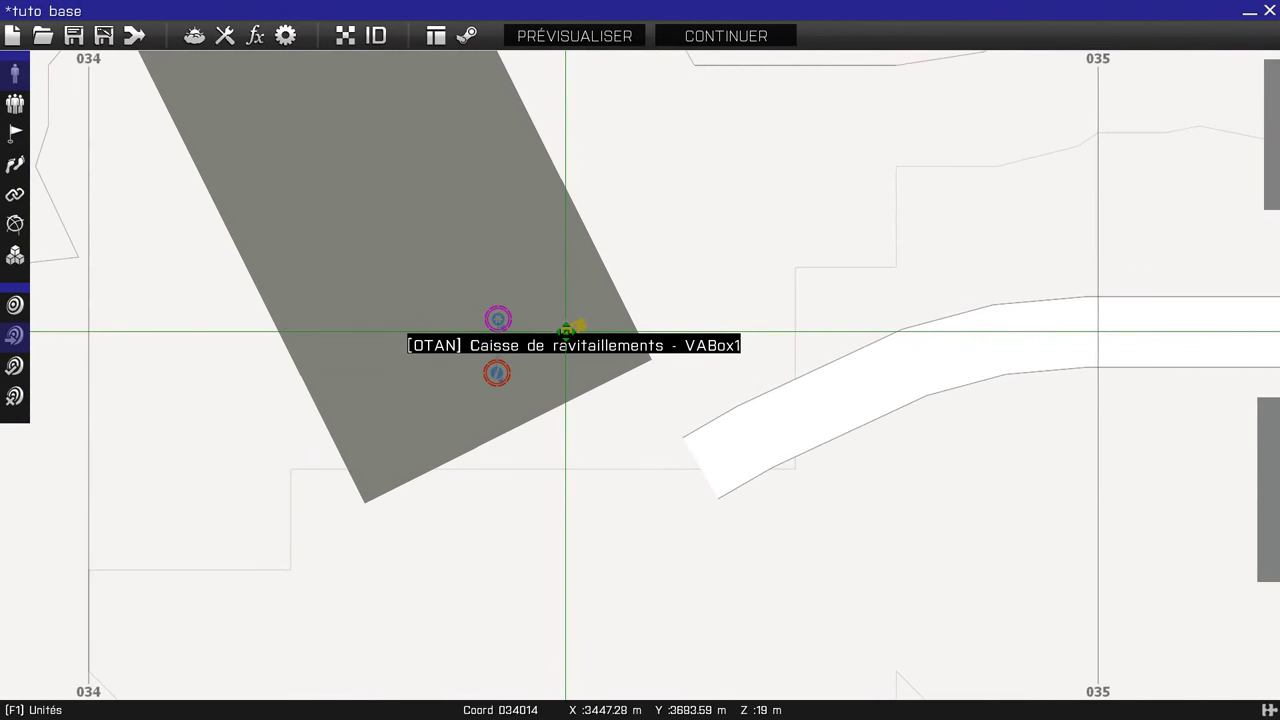
pyautogui.click(569, 329)
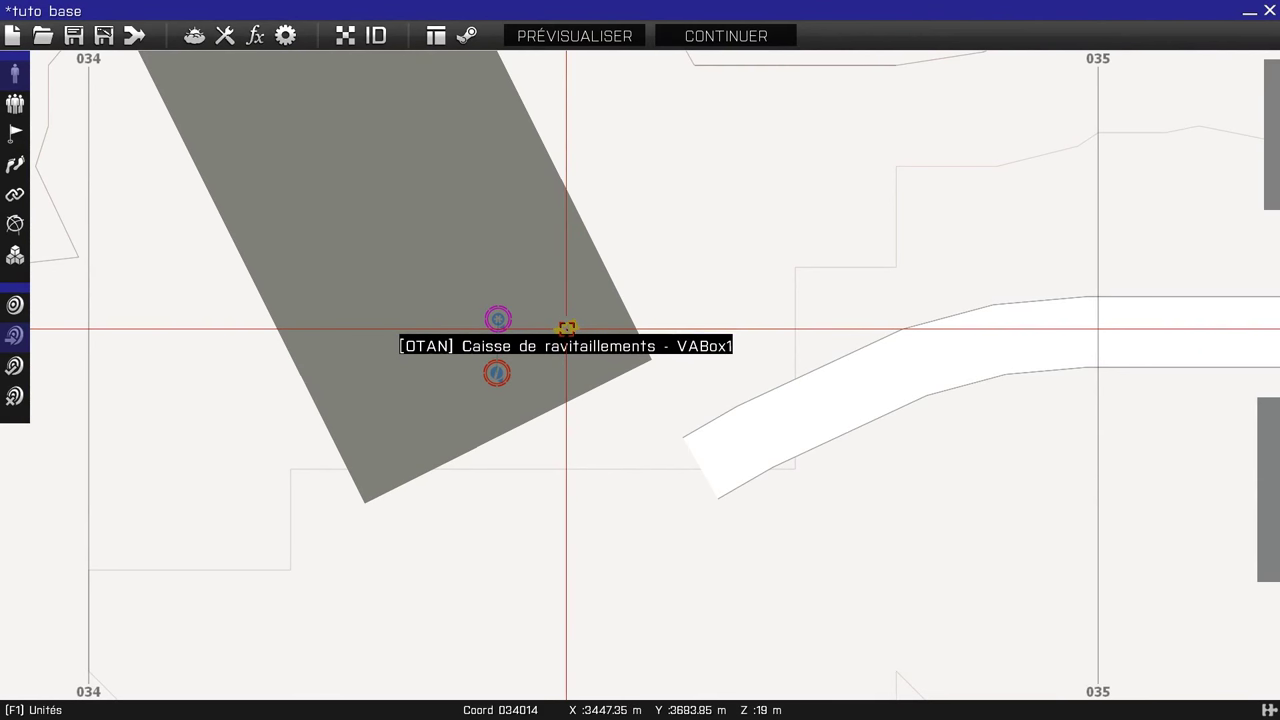
# Review the save and export types offered for the mission, including multiplayer export, and cancel without saving
pyautogui.click(108, 40)
pyautogui.click(438, 190)
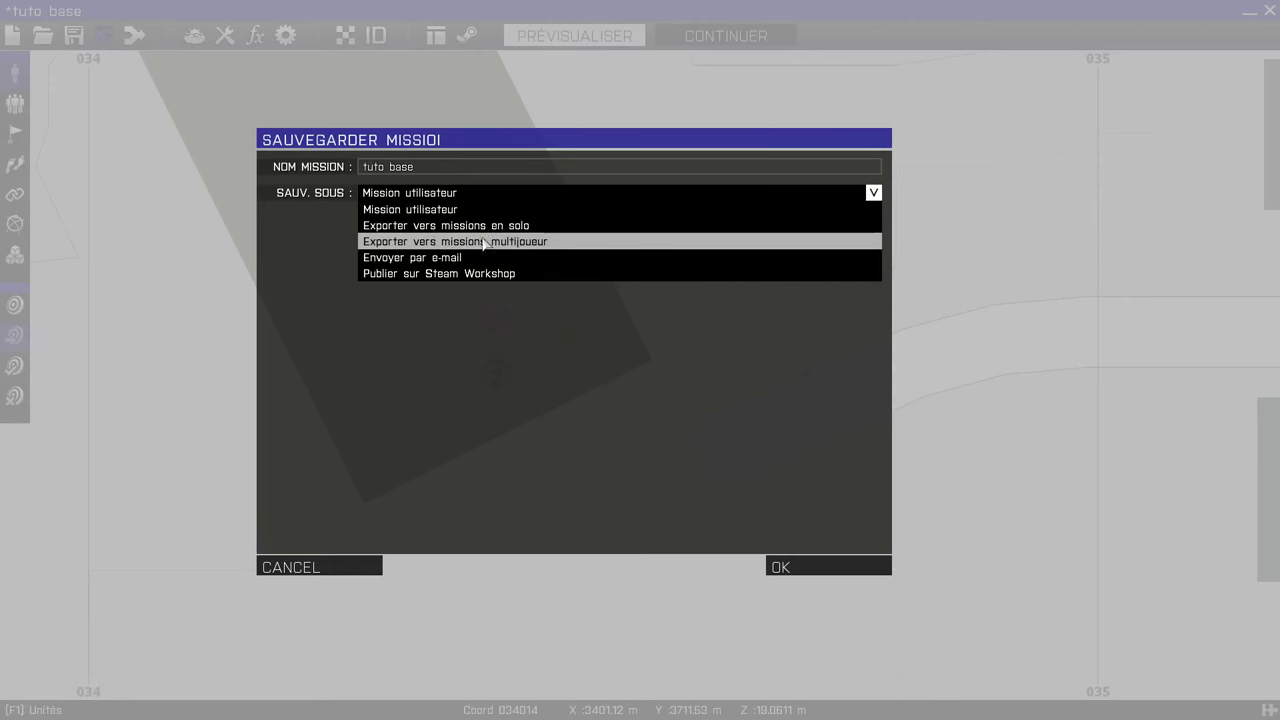
pyautogui.click(302, 570)
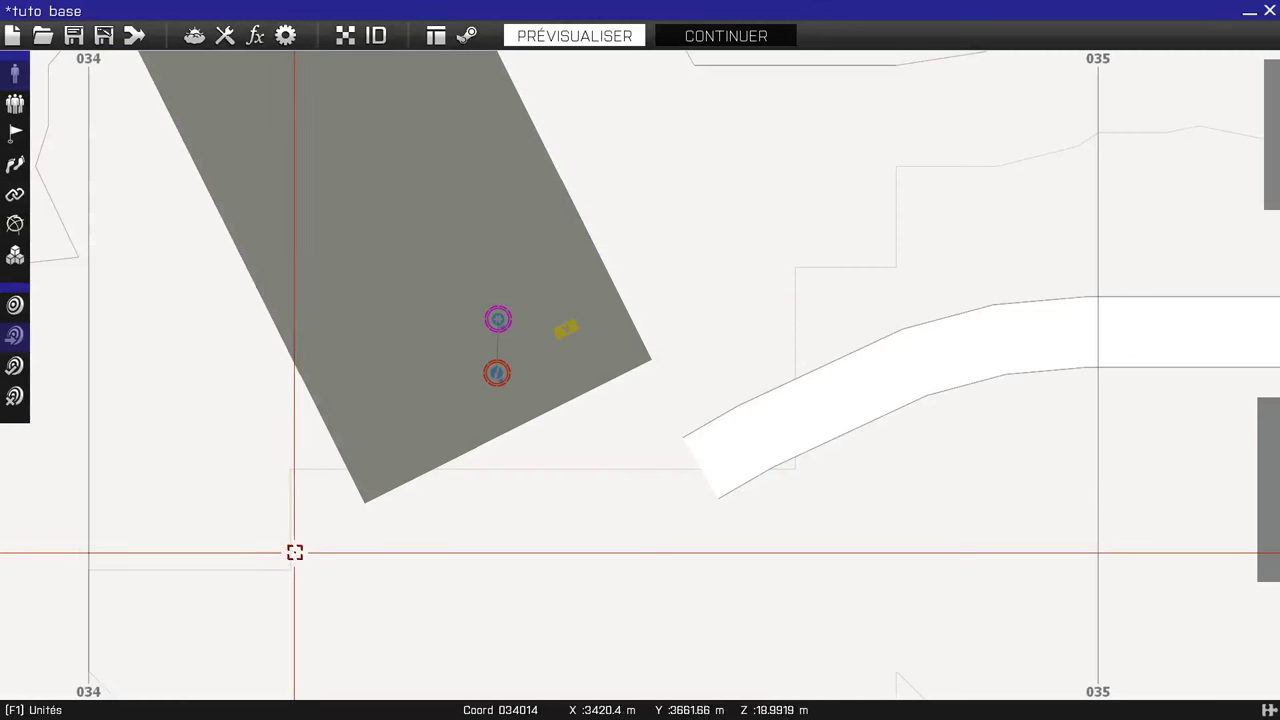
# Change the VABox1 supply crate's category to Objets (conteneurs) and its object type to Caisse de cargaison
pyautogui.doubleClick(557, 333)
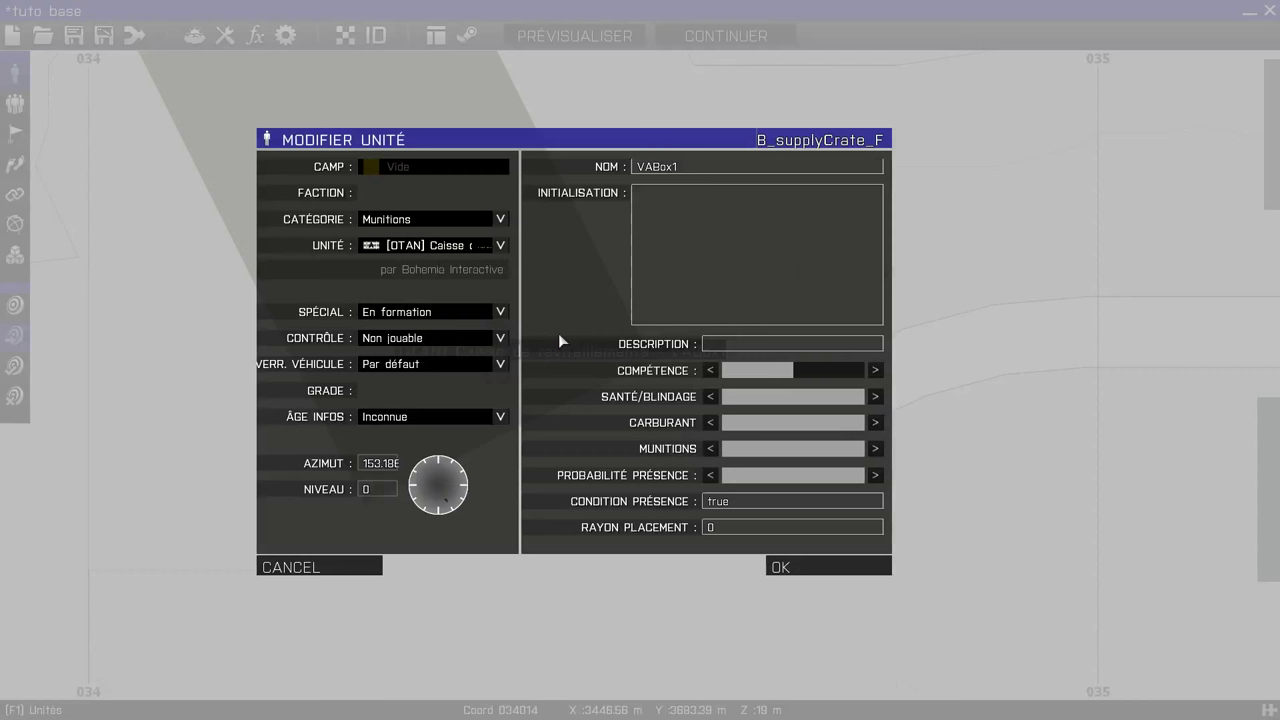
pyautogui.click(417, 219)
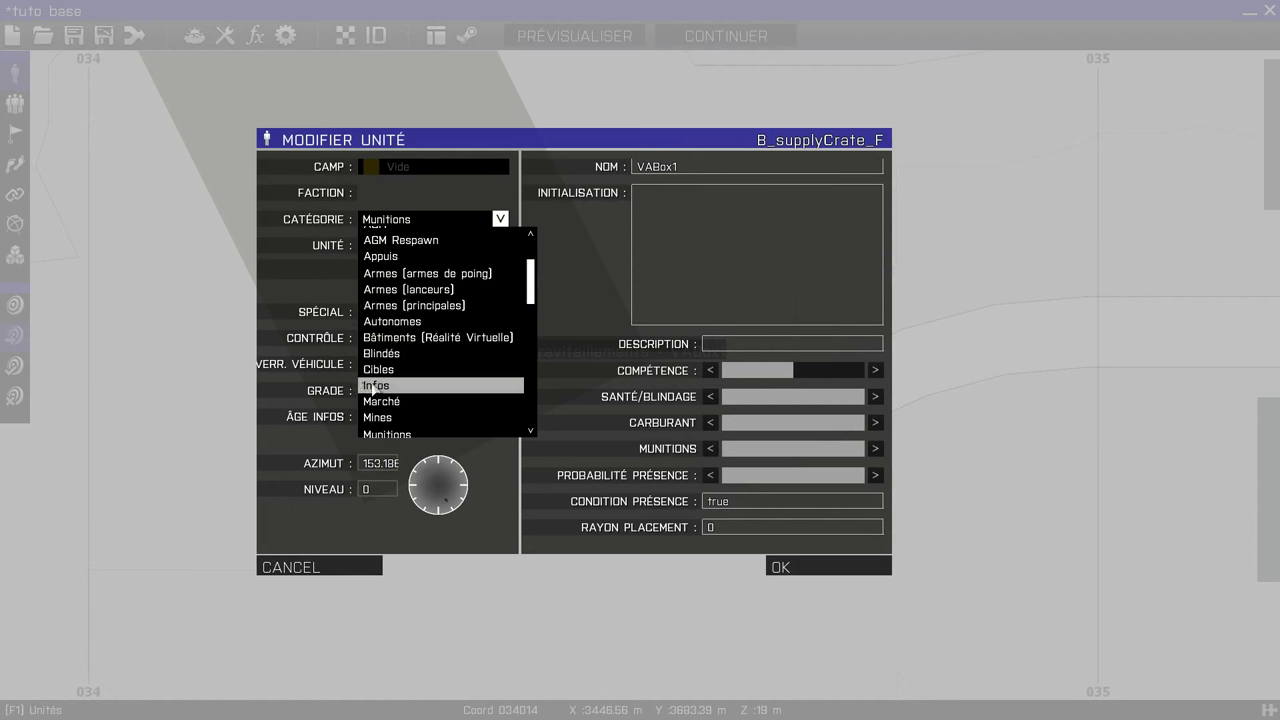
pyautogui.scroll(-2, 367, 392)
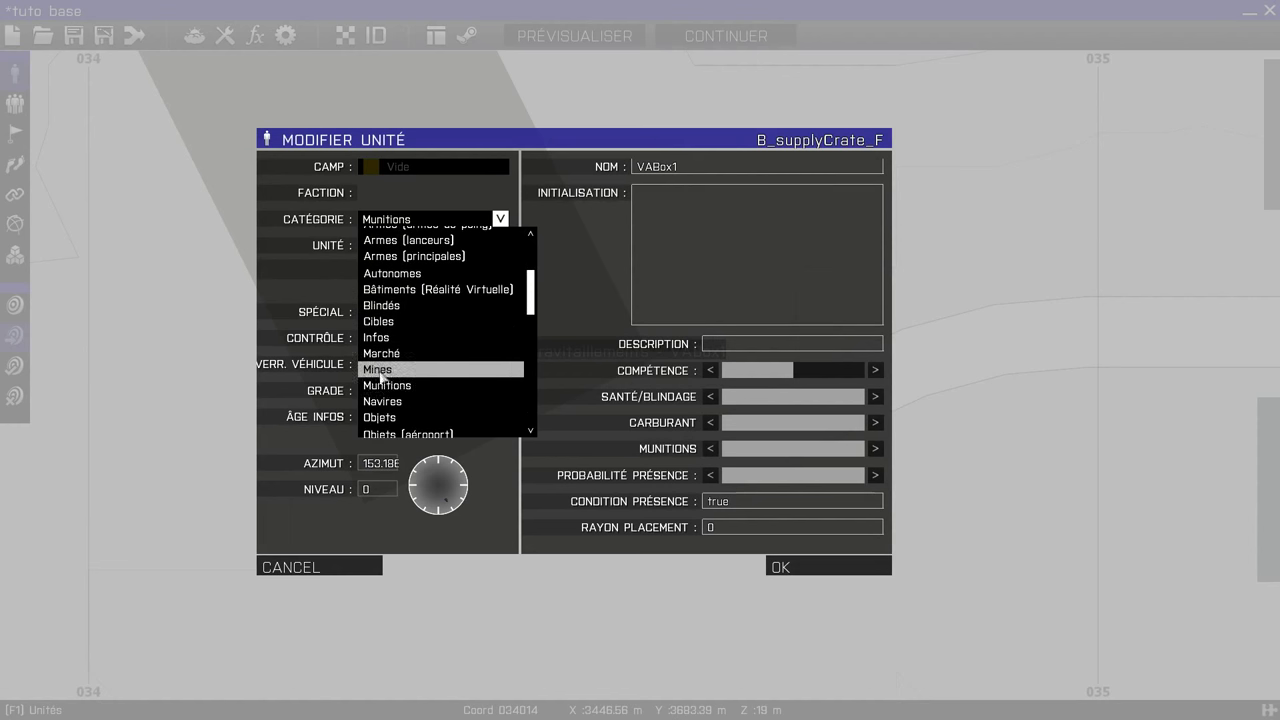
pyautogui.scroll(-4, 392, 422)
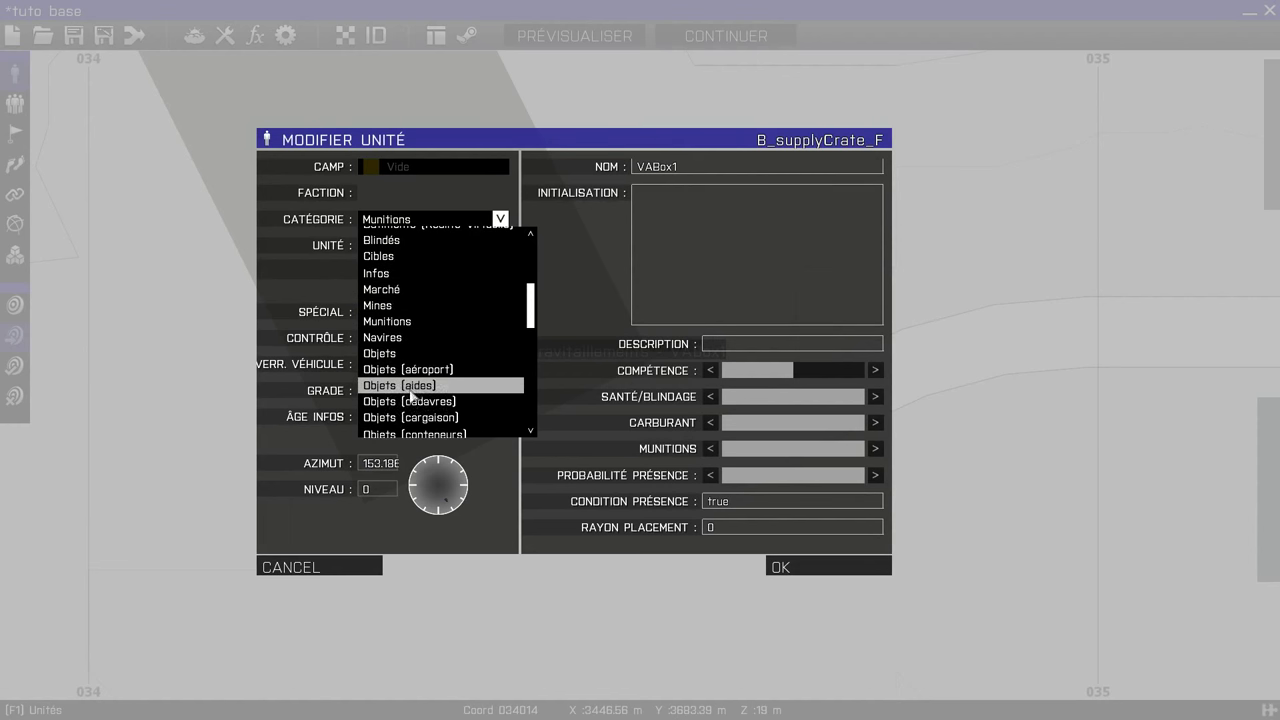
pyautogui.click(425, 418)
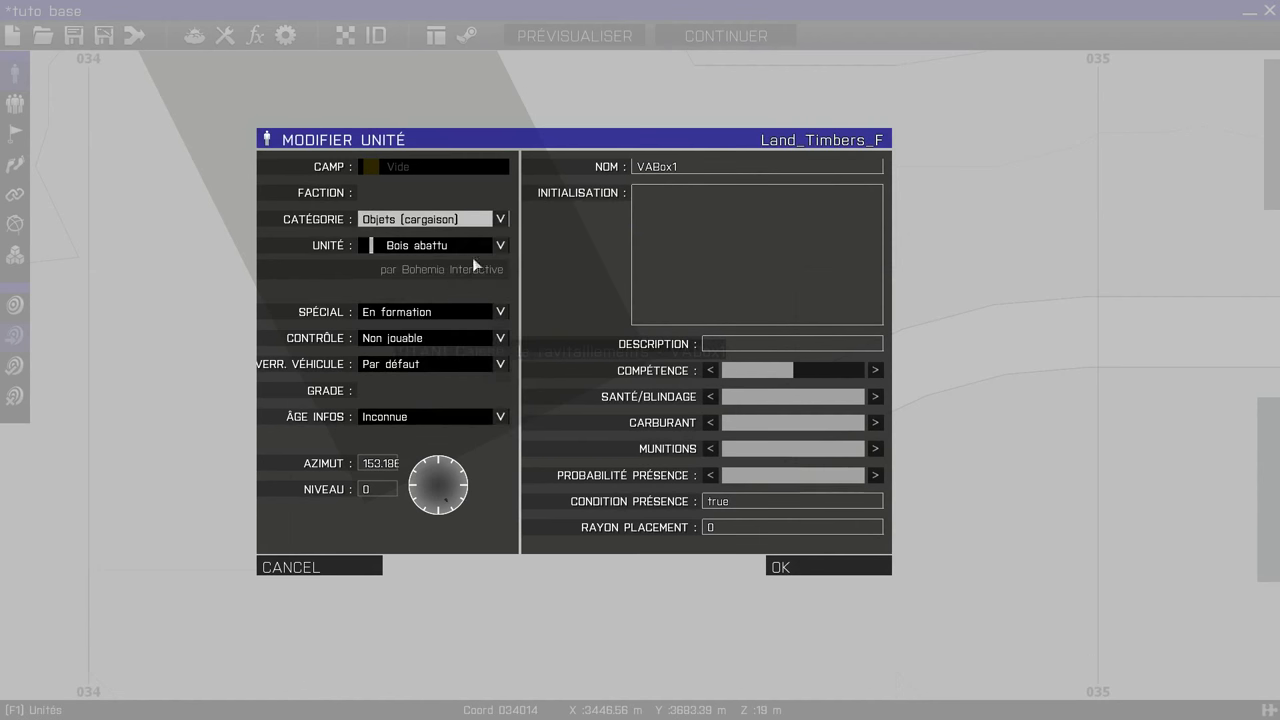
pyautogui.click(469, 248)
pyautogui.click(453, 221)
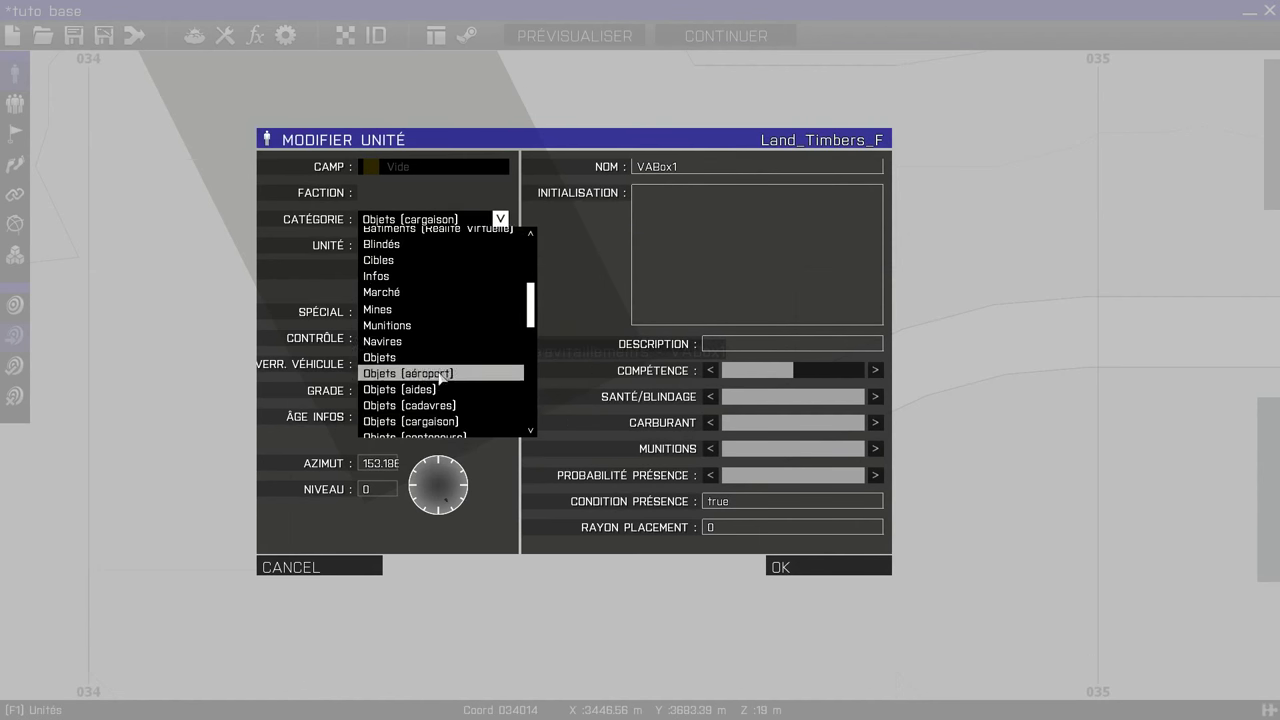
pyautogui.click(440, 390)
pyautogui.click(454, 250)
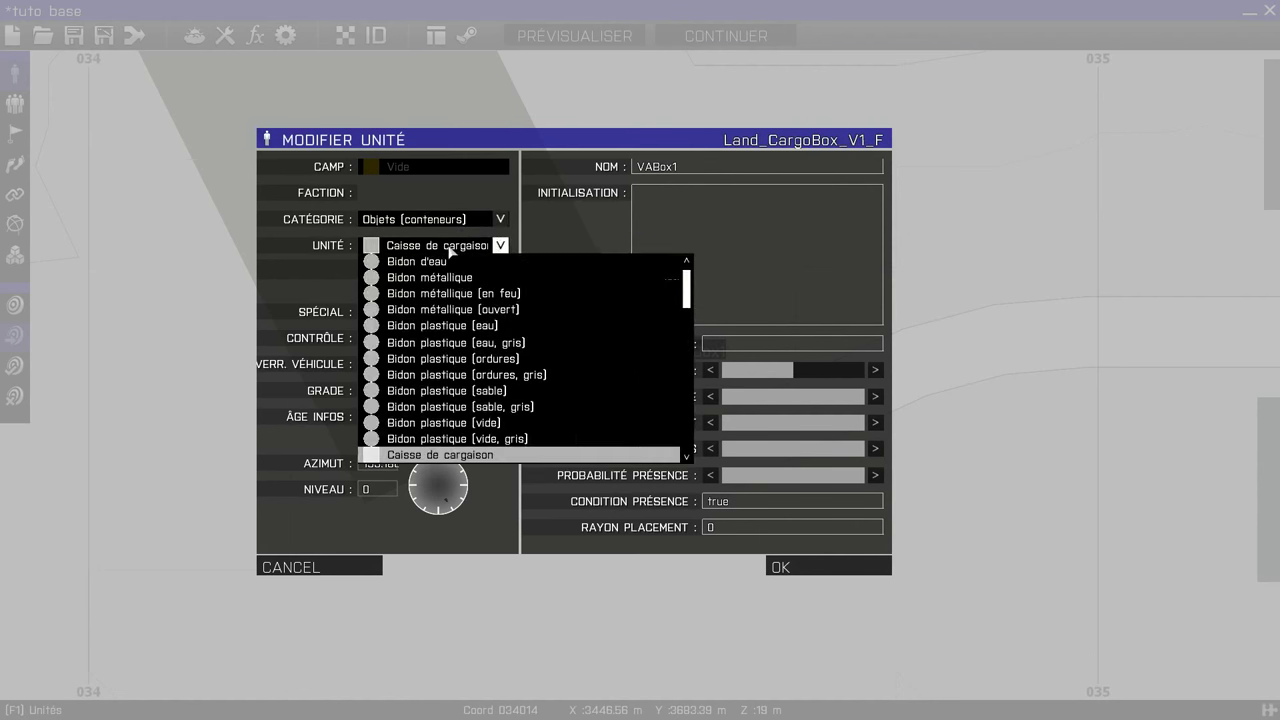
pyautogui.scroll(-2, 443, 455)
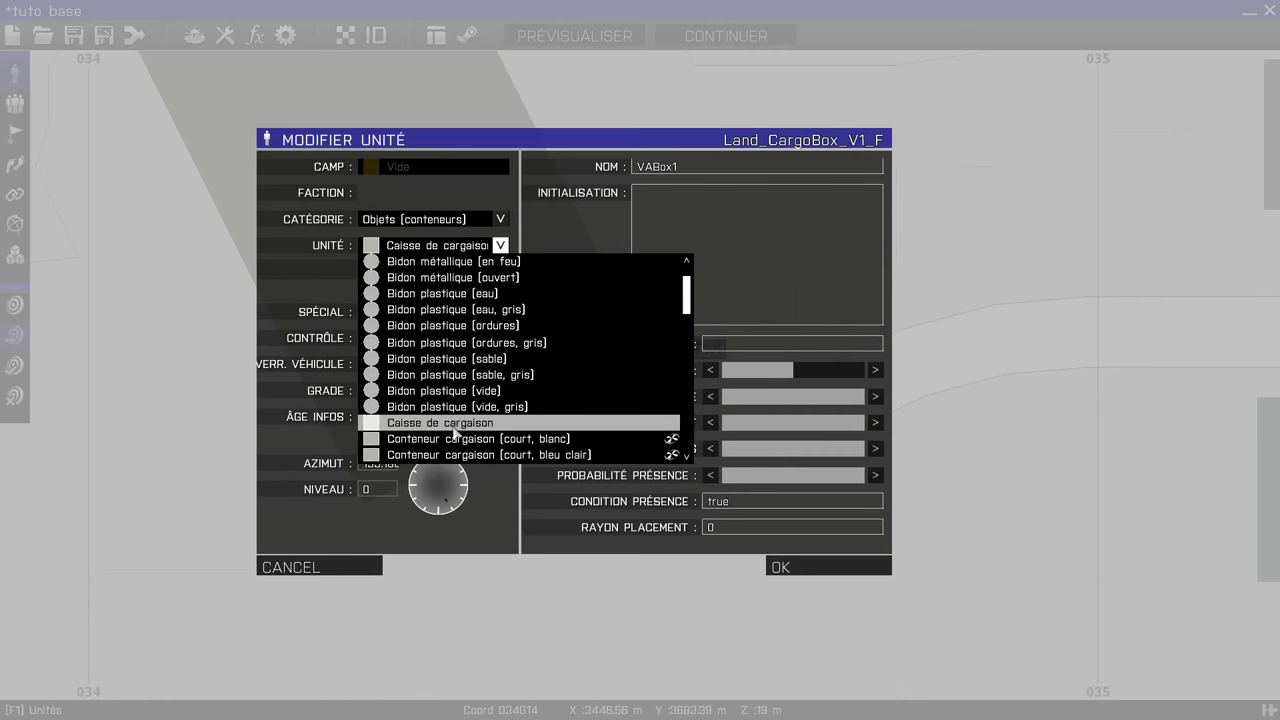
pyautogui.click(453, 420)
pyautogui.click(782, 566)
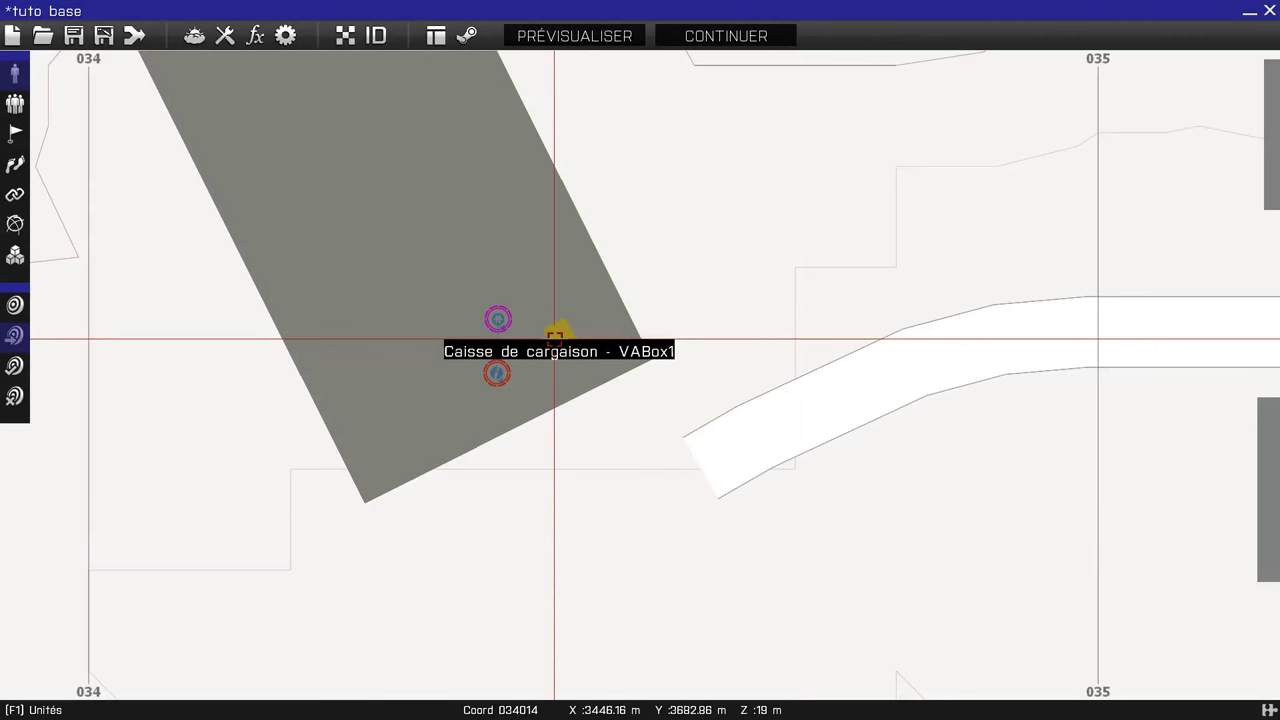
pyautogui.scroll(-3, 553, 354)
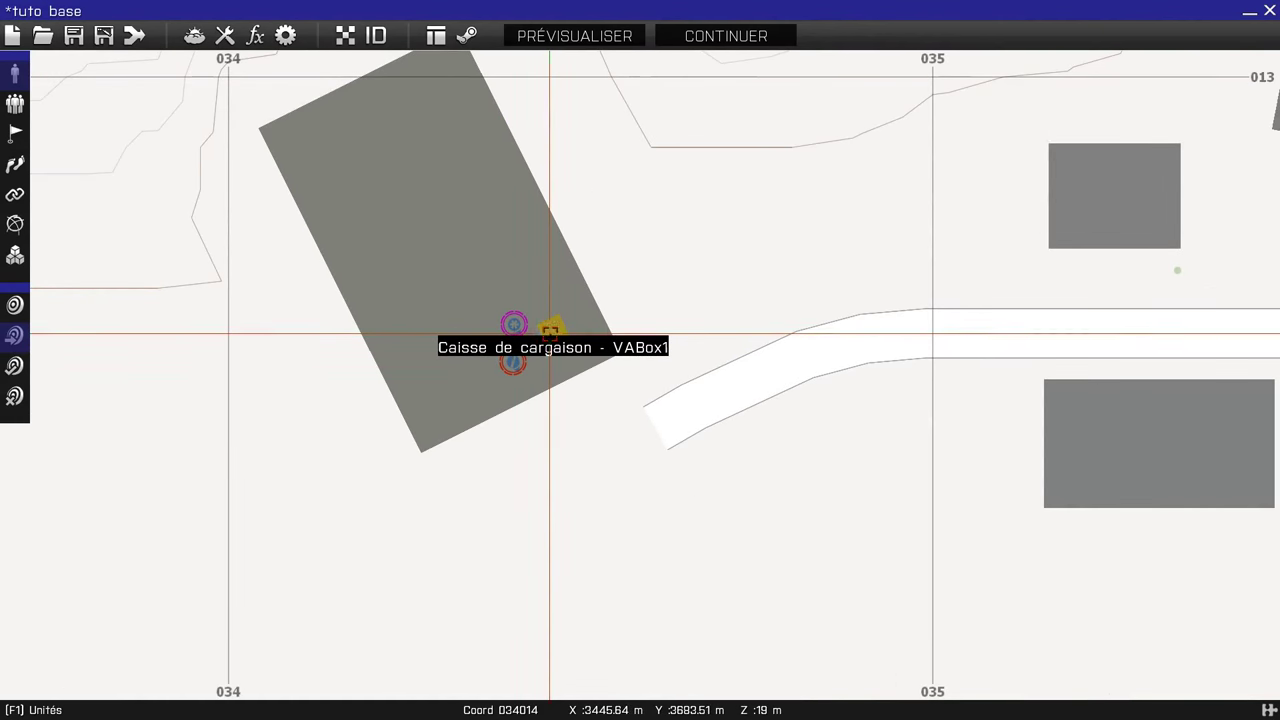
pyautogui.scroll(-3, 570, 350)
pyautogui.moveTo(265, 448); pyautogui.dragTo(168, 212, button='right')
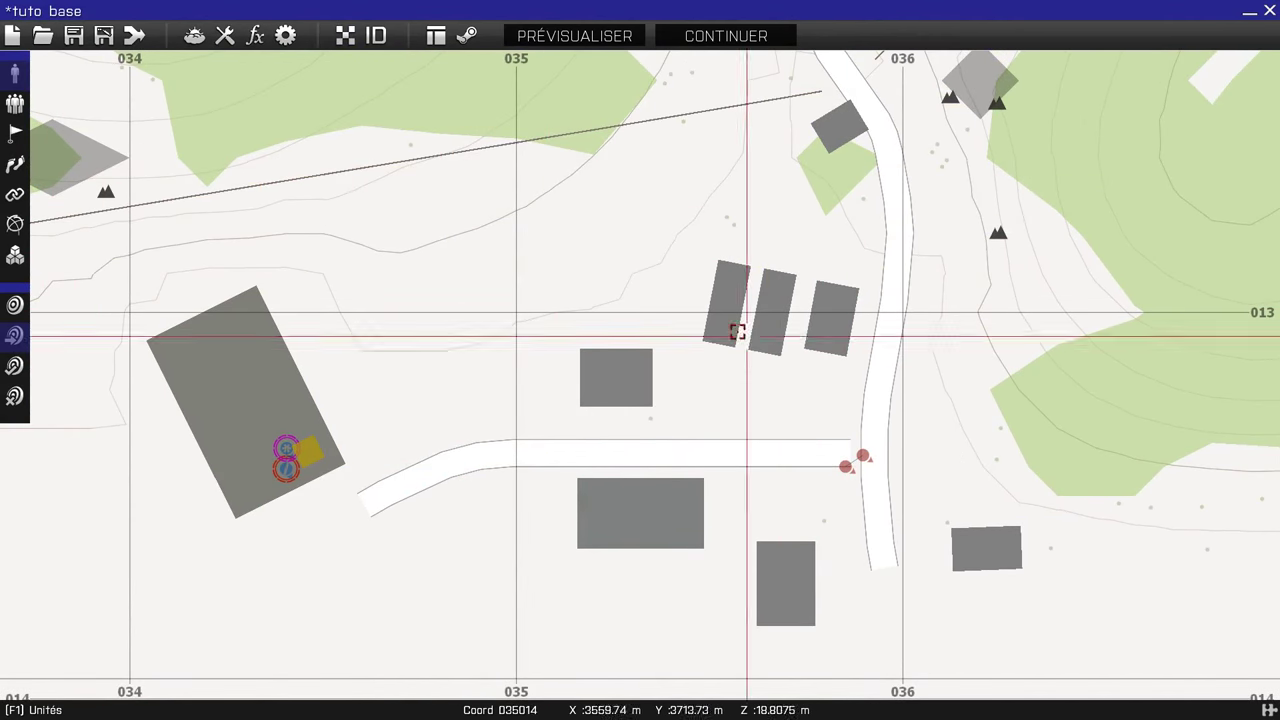
pyautogui.moveTo(385, 221); pyautogui.dragTo(220, 191, button='right')
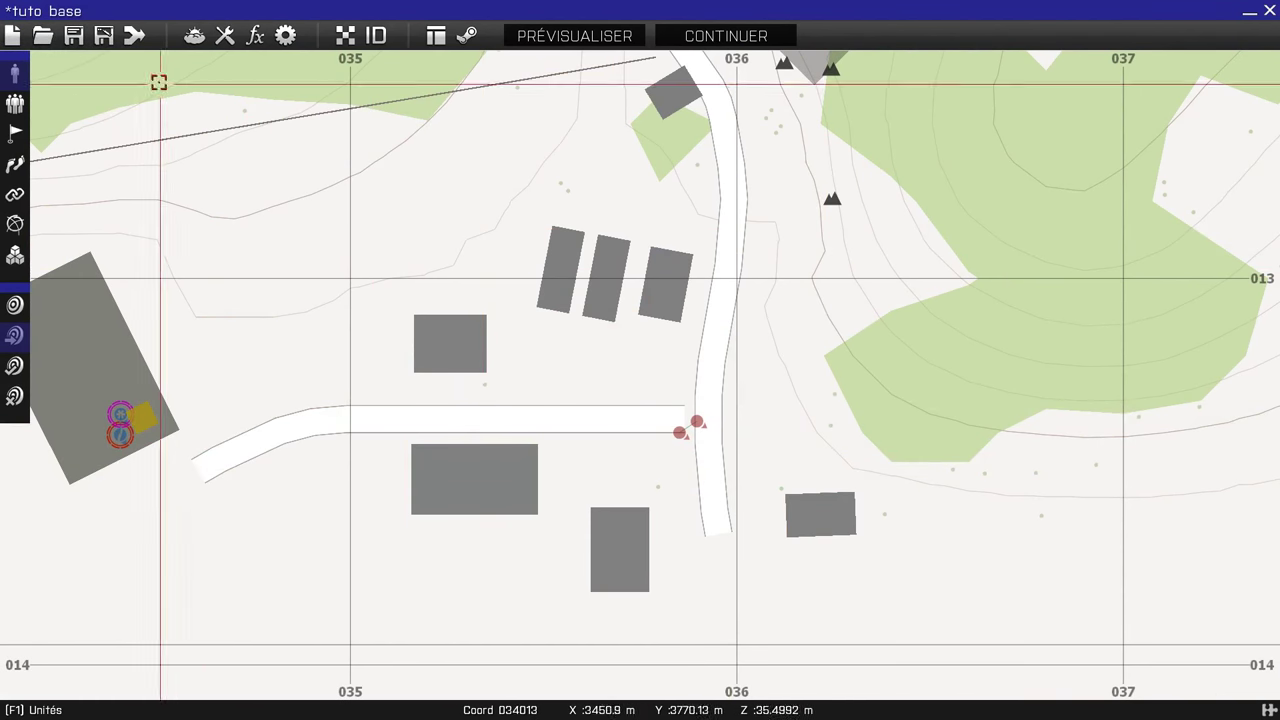
# Browse the loadable missions for islands such as Chernarus, Stratis and Bystrica, and cancel without loading any
pyautogui.click(43, 38)
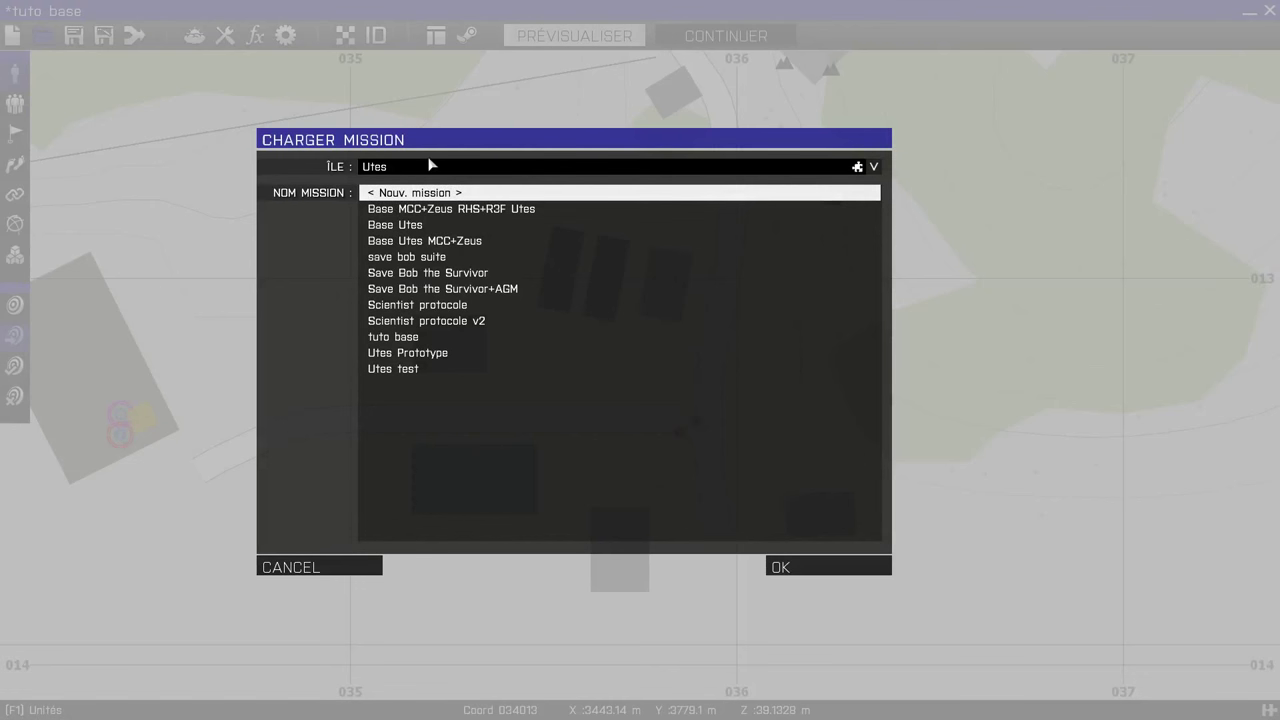
pyautogui.click(429, 163)
pyautogui.click(450, 313)
pyautogui.click(452, 172)
pyautogui.click(451, 248)
pyautogui.click(456, 172)
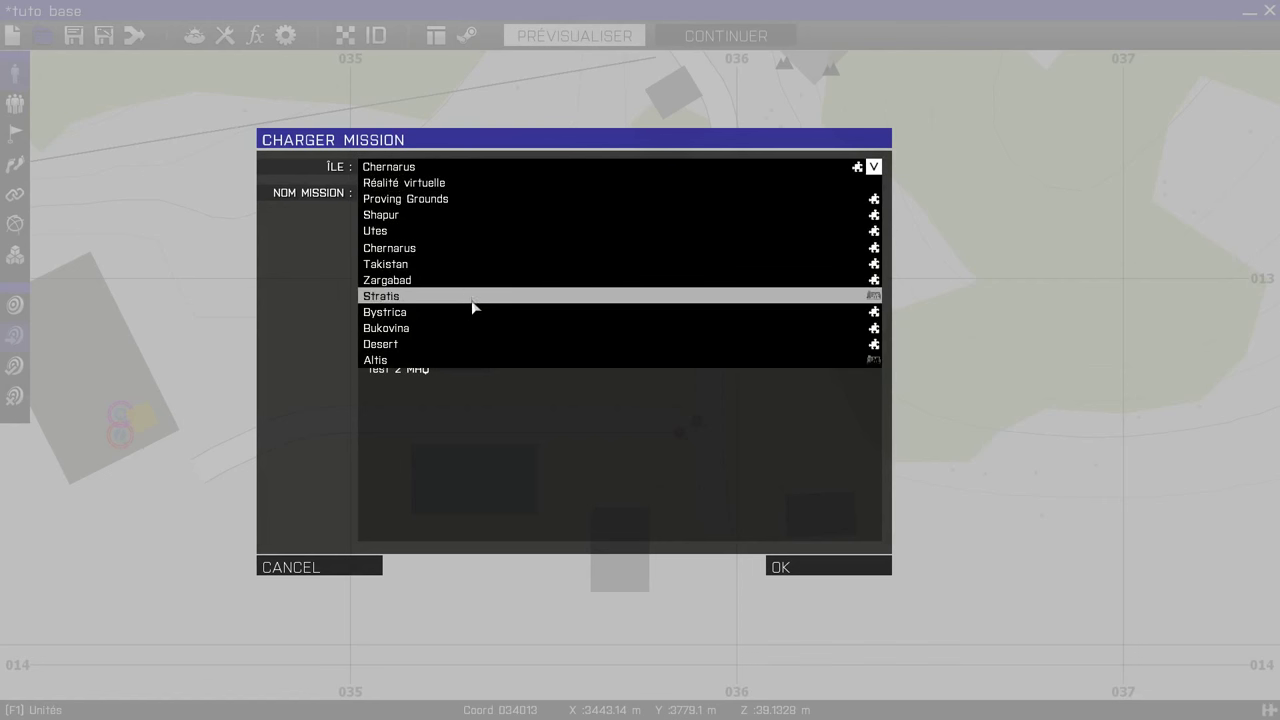
pyautogui.click(472, 298)
pyautogui.click(452, 167)
pyautogui.click(450, 312)
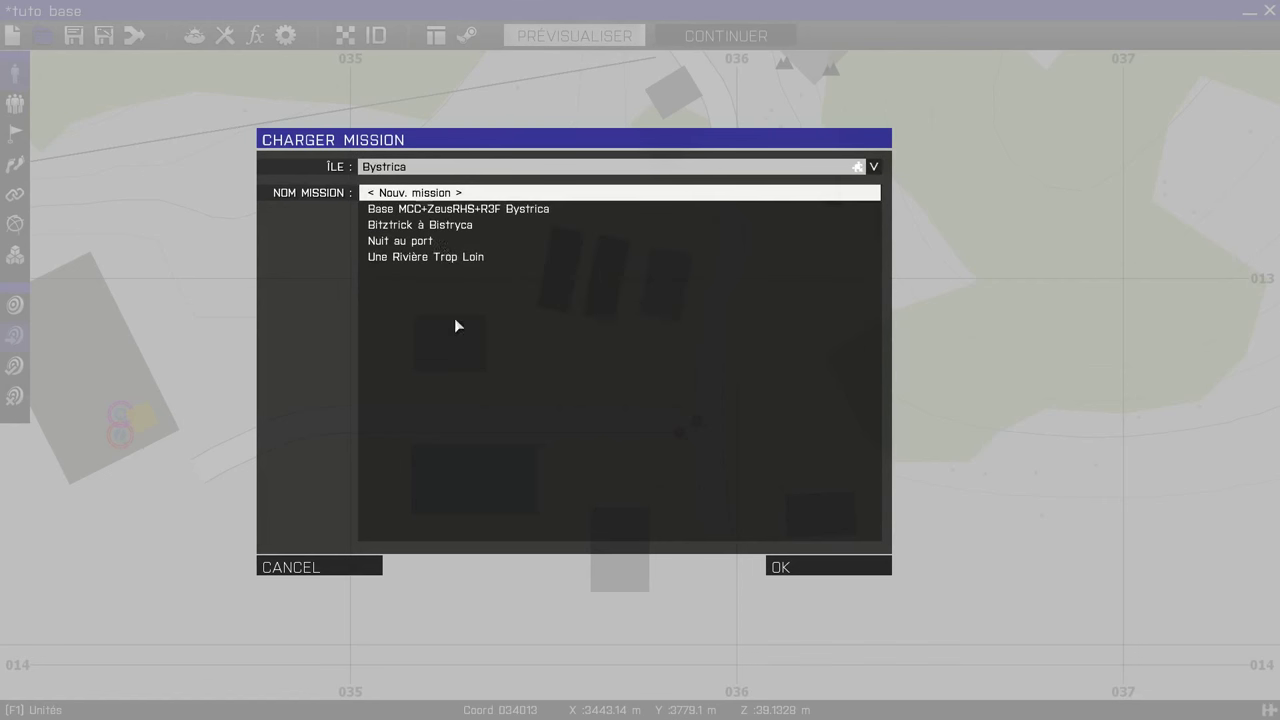
pyautogui.click(408, 242)
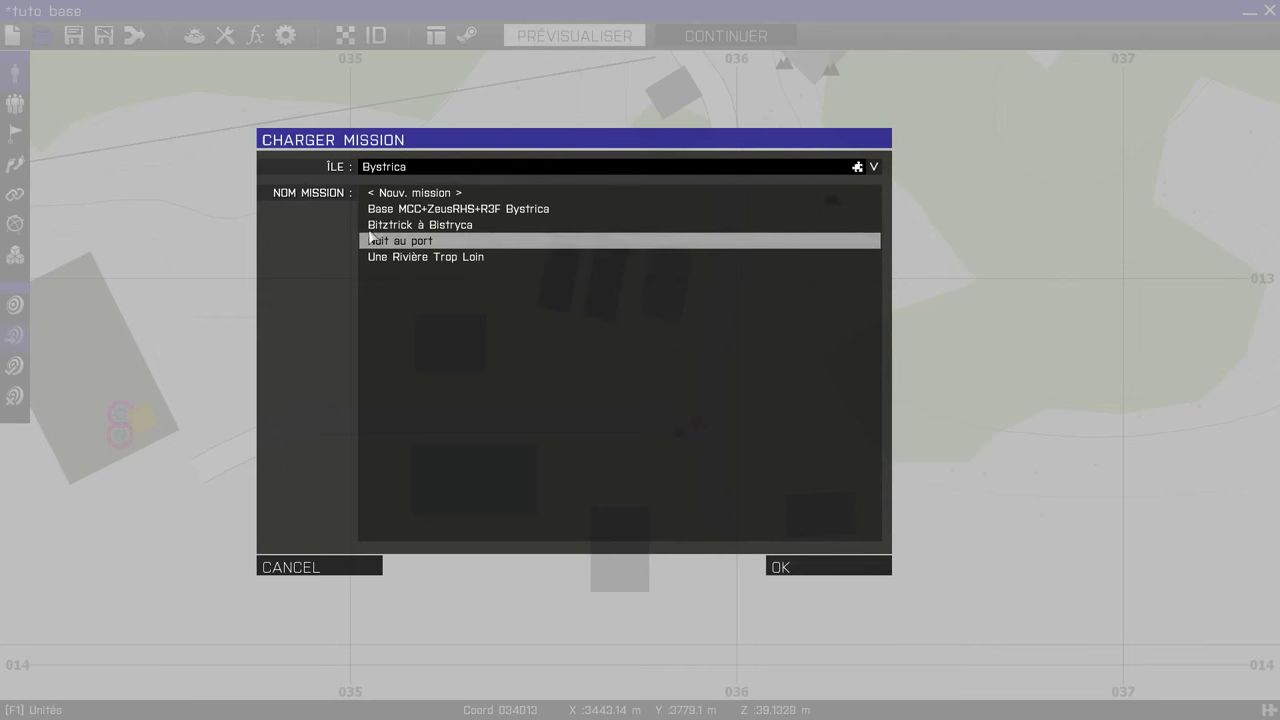
pyautogui.click(408, 168)
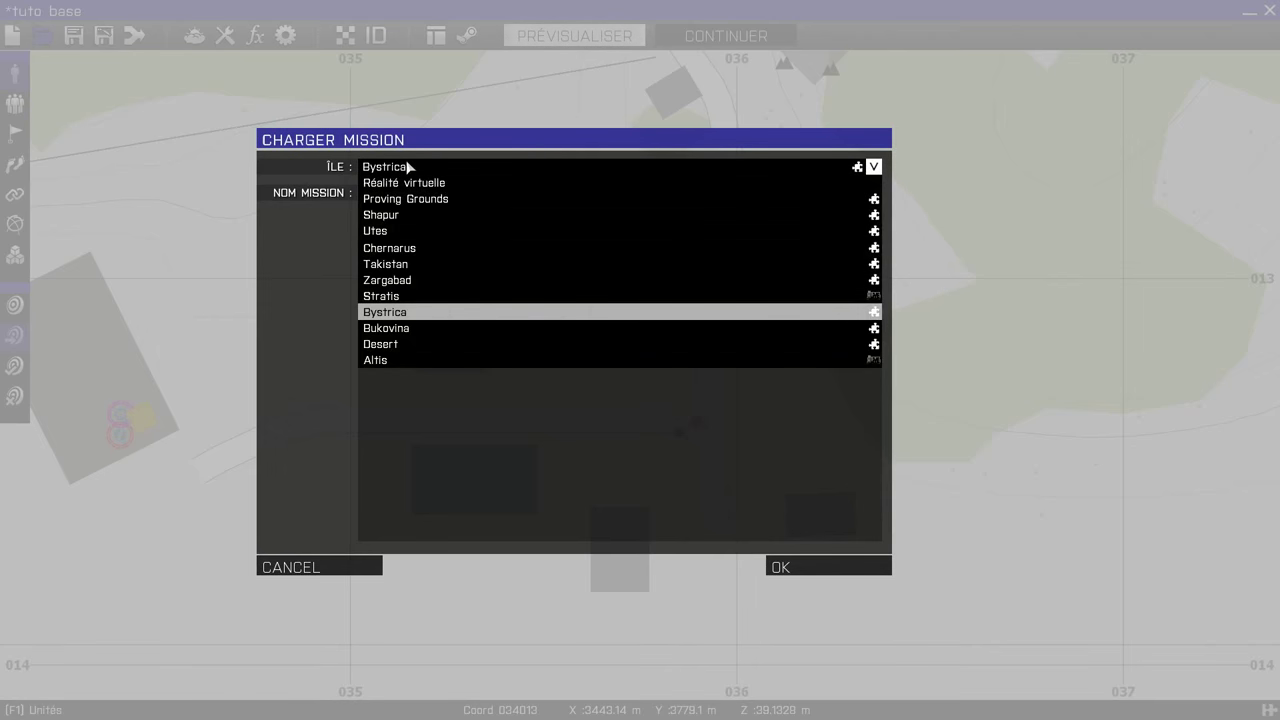
pyautogui.click(309, 567)
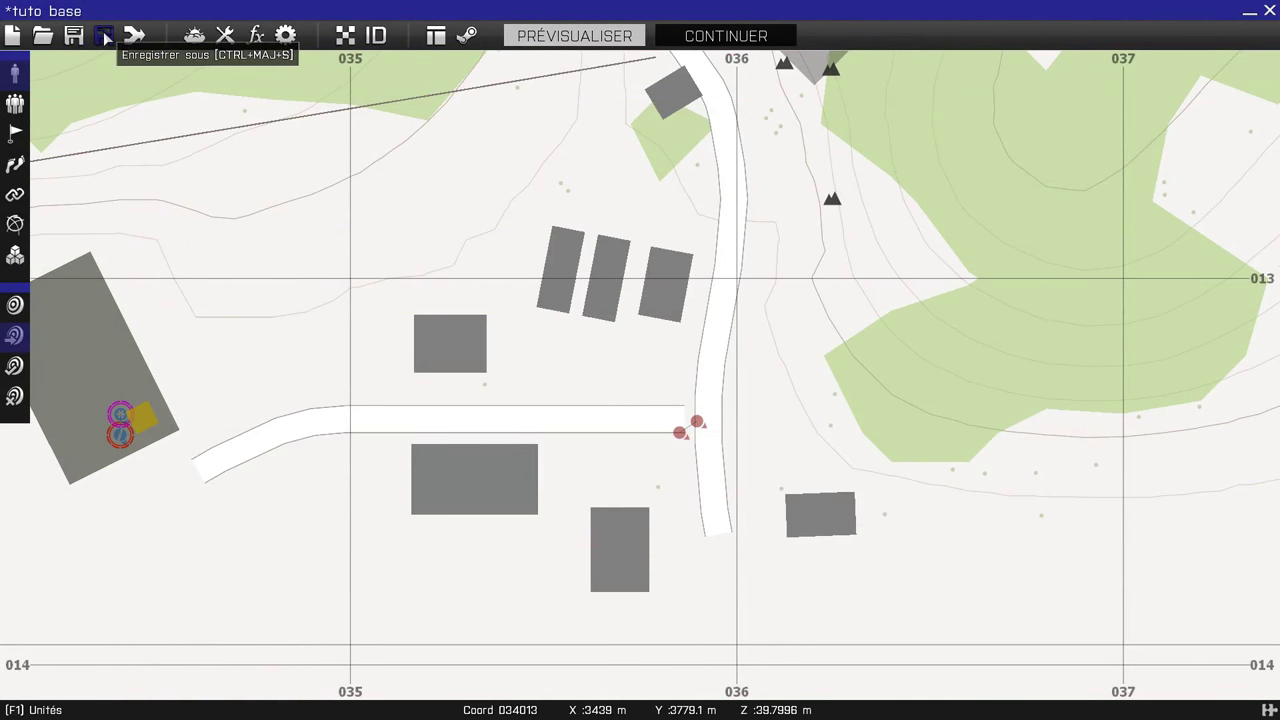
# Try to merge the Utes mission Base Utes into the current mission
pyautogui.moveTo(150, 119); pyautogui.dragTo(277, 116, button='right')
pyautogui.click(135, 38)
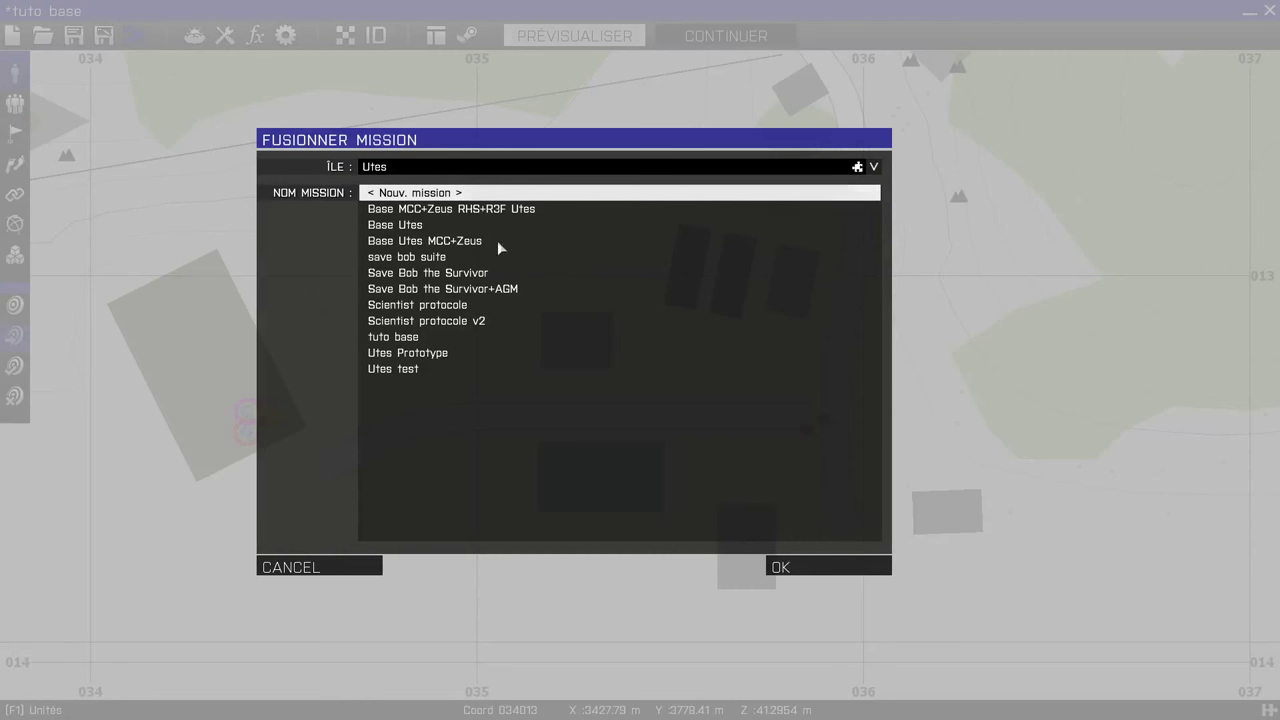
pyautogui.click(408, 225)
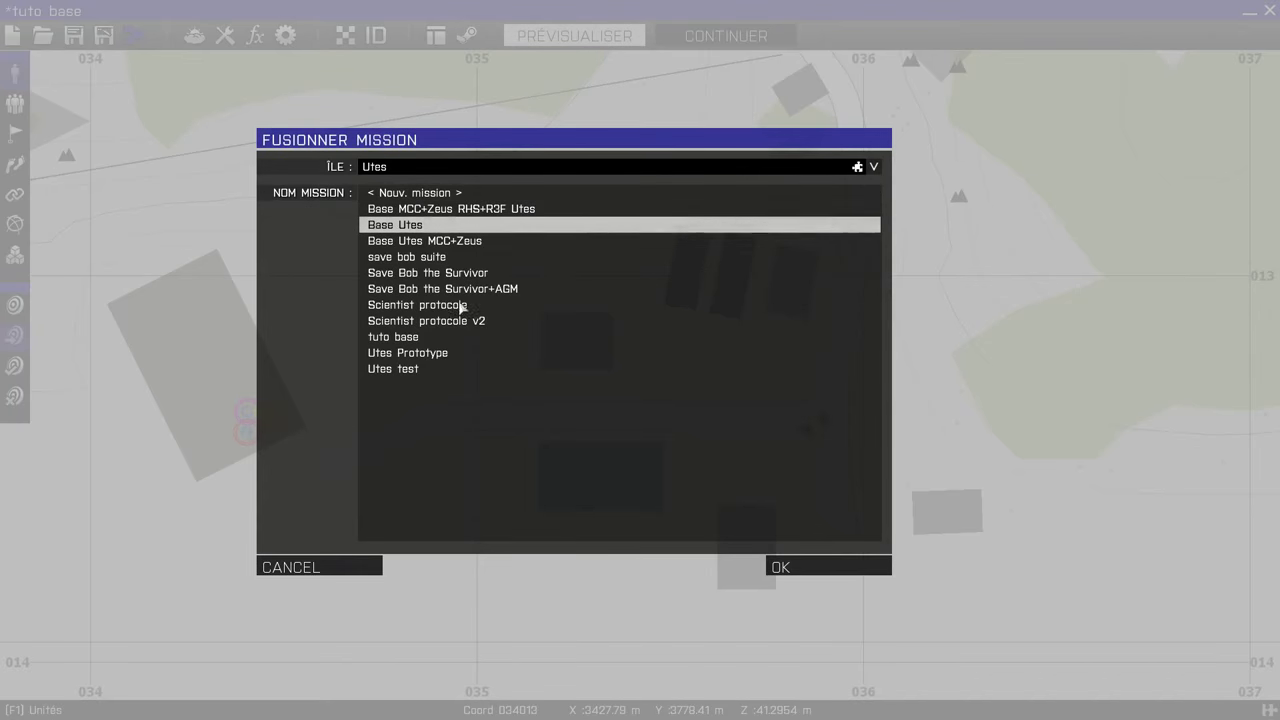
pyautogui.click(821, 574)
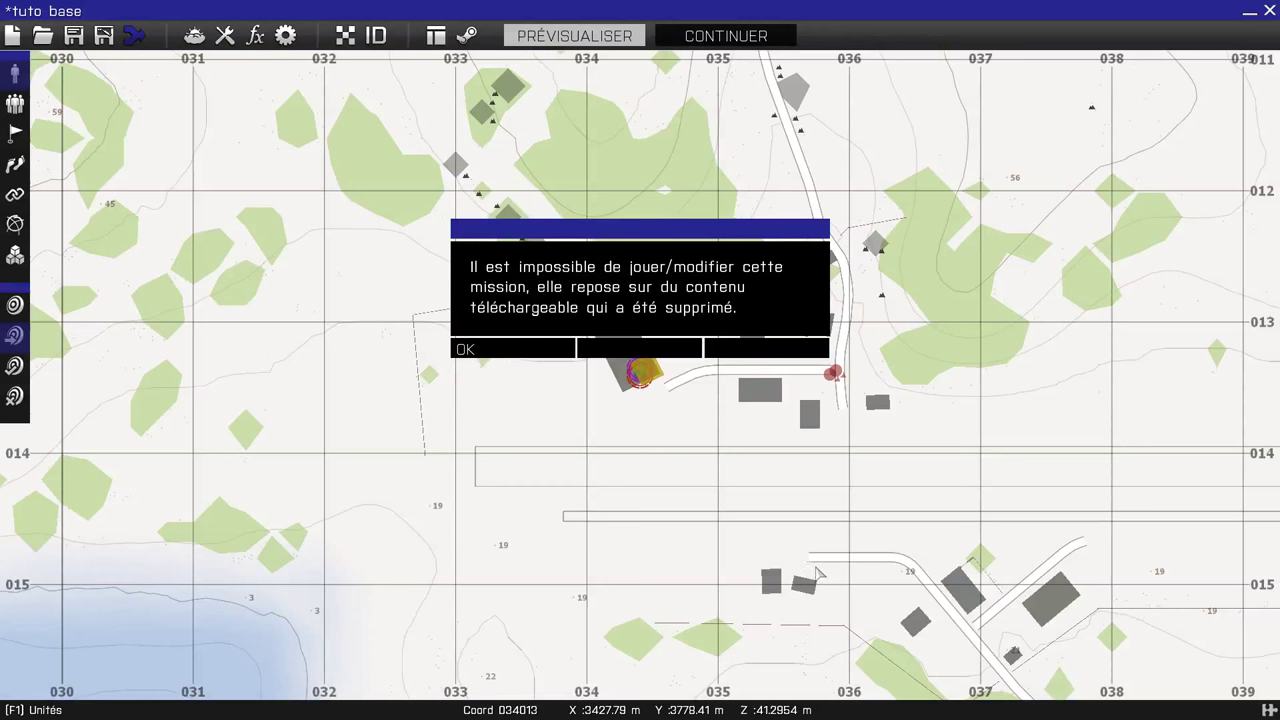
pyautogui.click(521, 344)
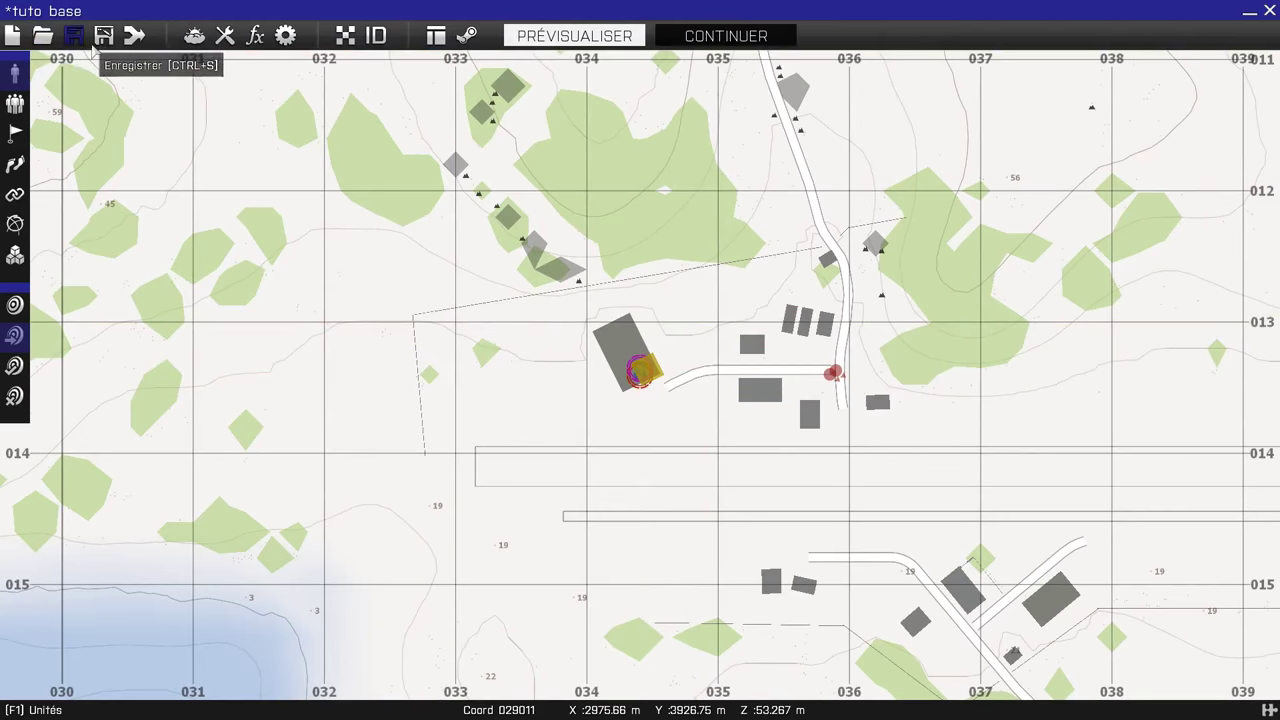
# Try to merge the Utes mission Base Utes MCC+Zeus into the current mission
pyautogui.click(130, 36)
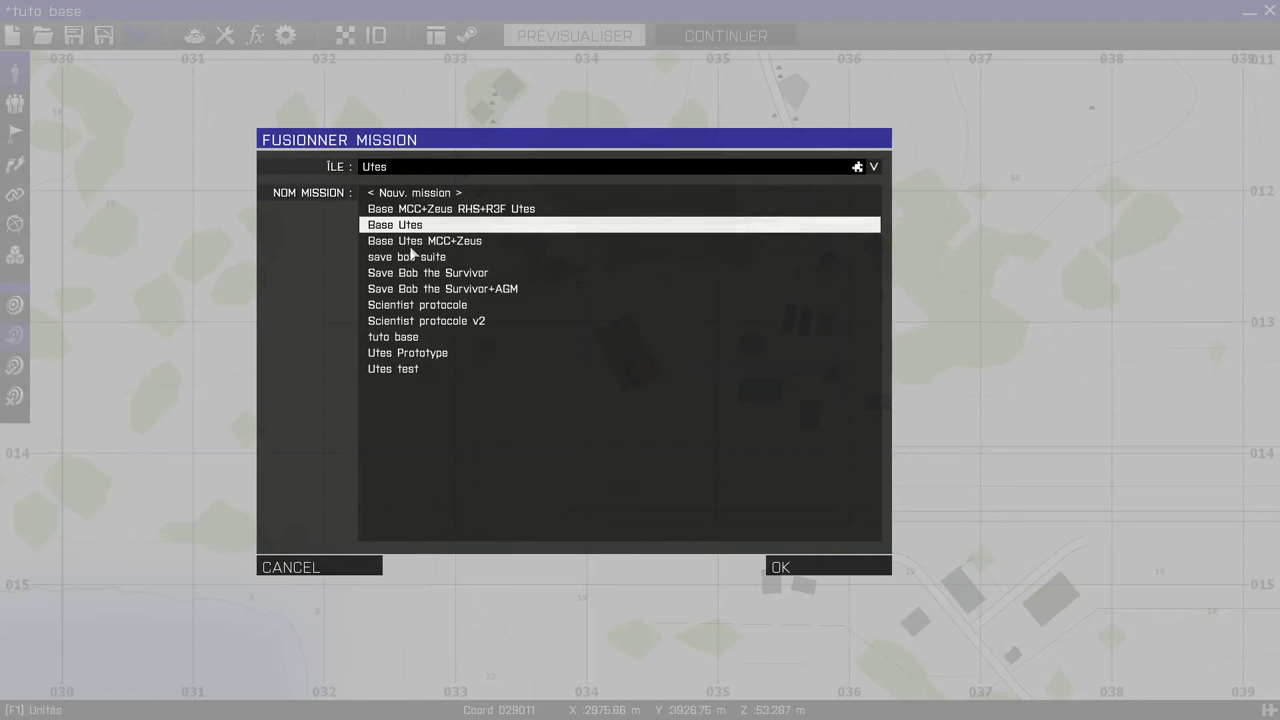
pyautogui.click(440, 242)
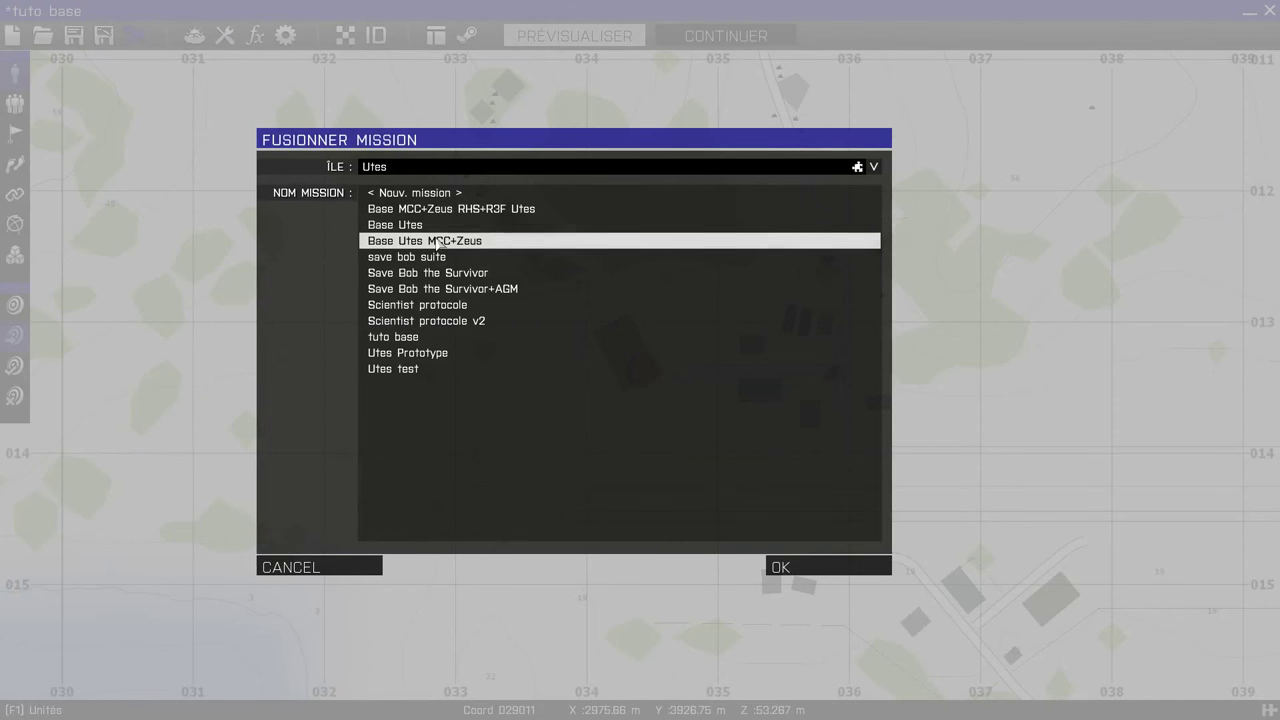
pyautogui.click(838, 571)
pyautogui.click(529, 350)
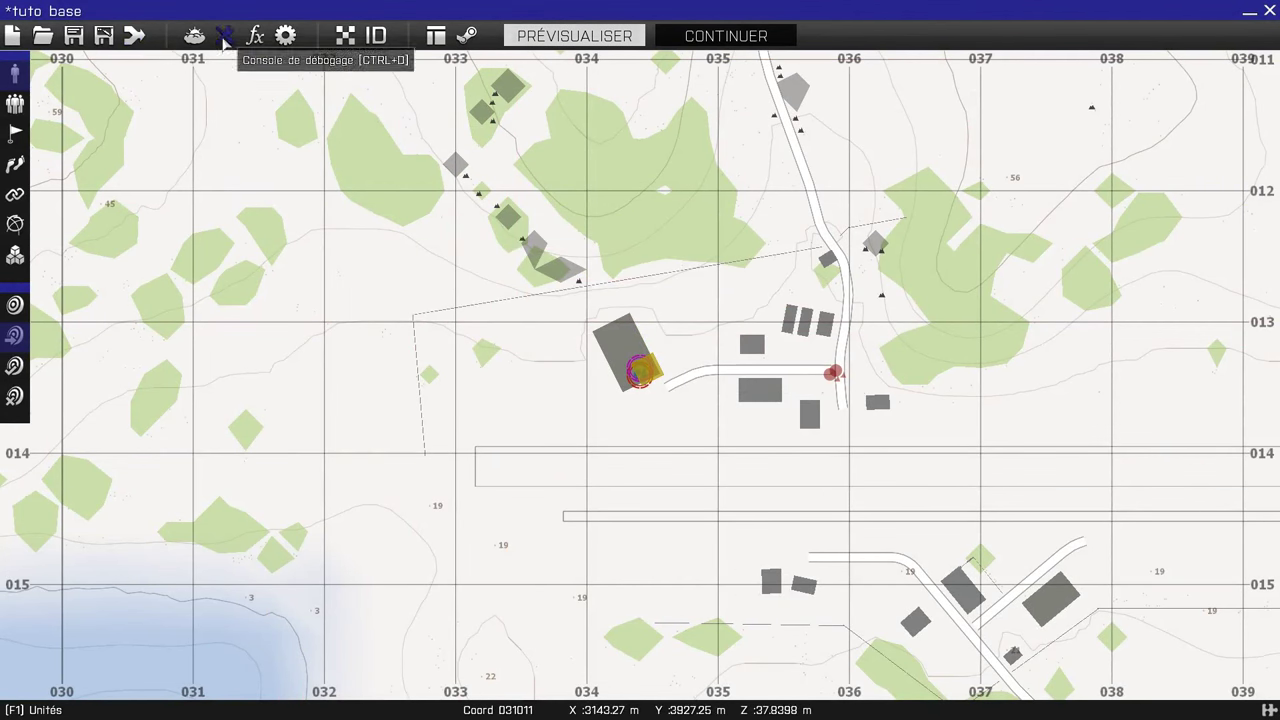
# Merge the Utes mission Utes Prototype into the current mission
pyautogui.click(134, 36)
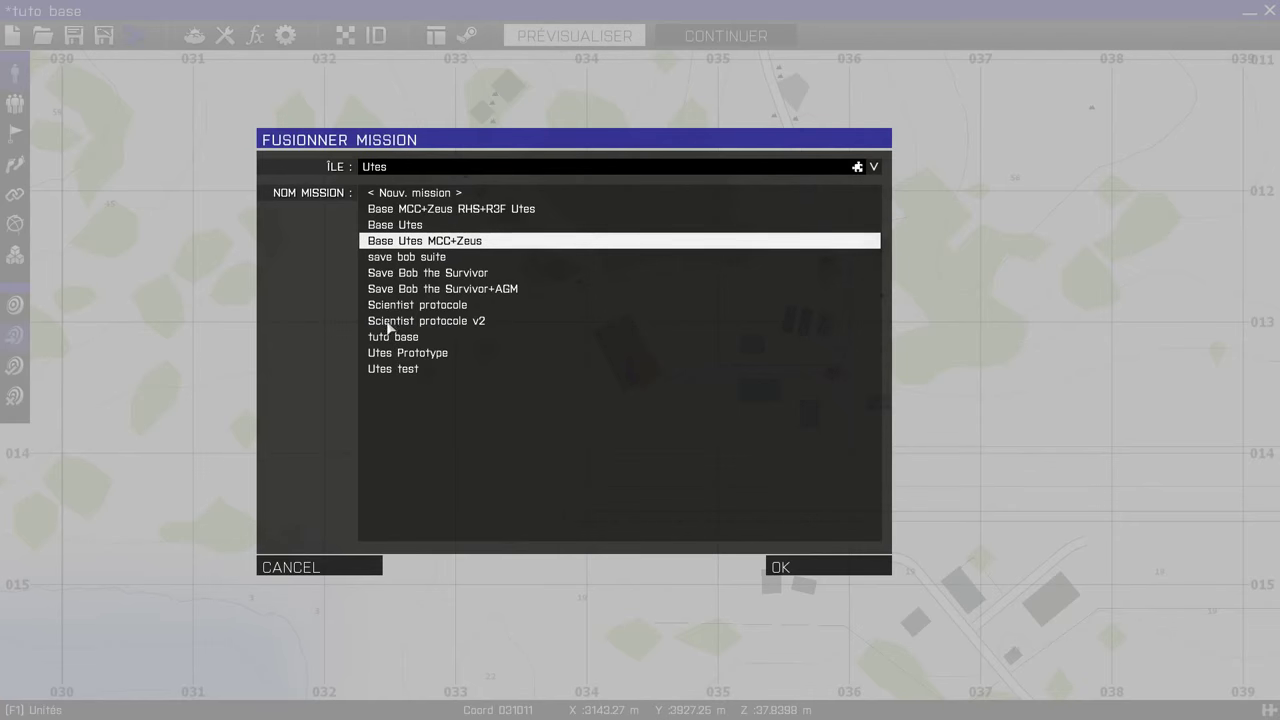
pyautogui.click(423, 353)
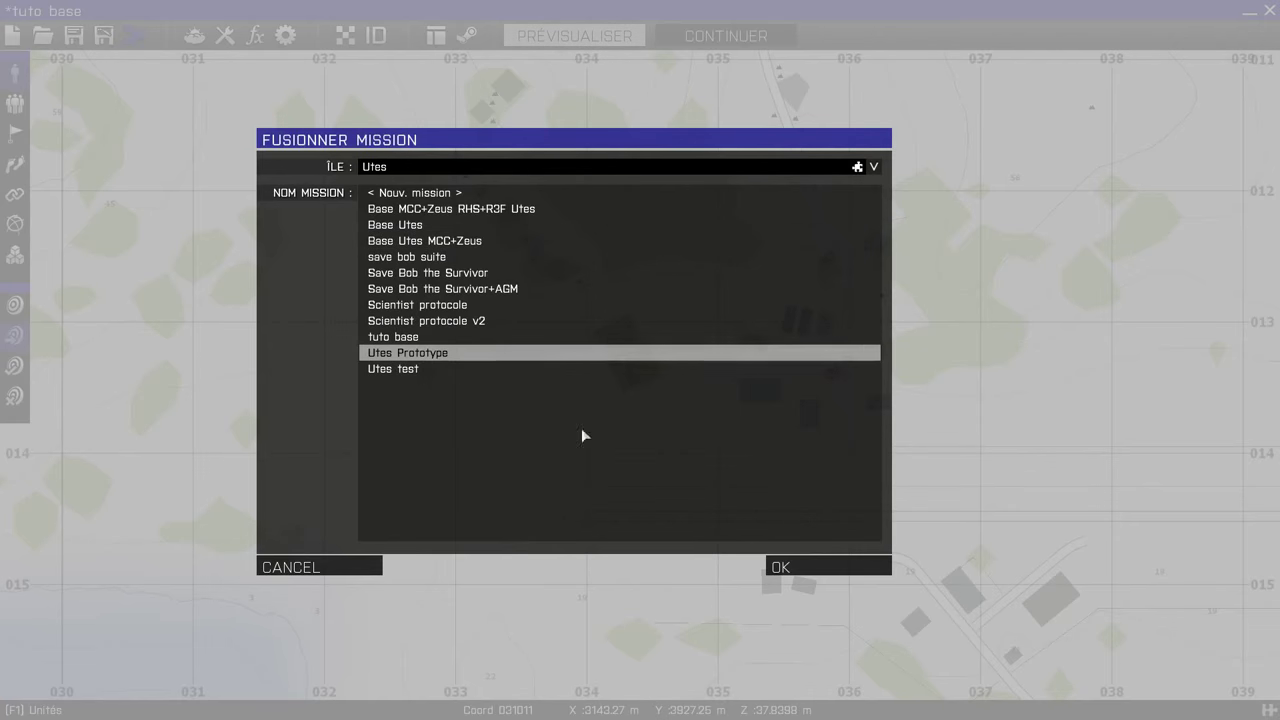
pyautogui.click(814, 568)
# Move the MCC access module just outside the hangar and delete the merged modules, game logic, soldiers and M-ATV around the building
pyautogui.scroll(3, 698, 445)
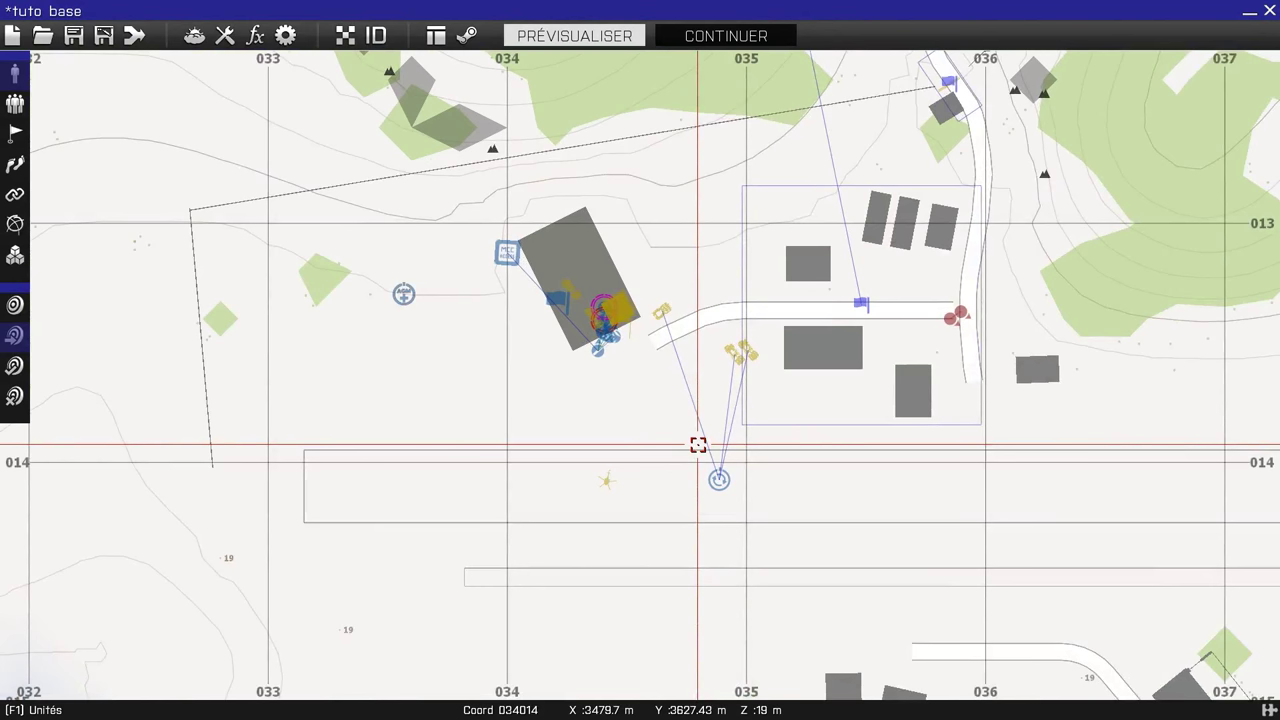
pyautogui.scroll(3, 600, 480)
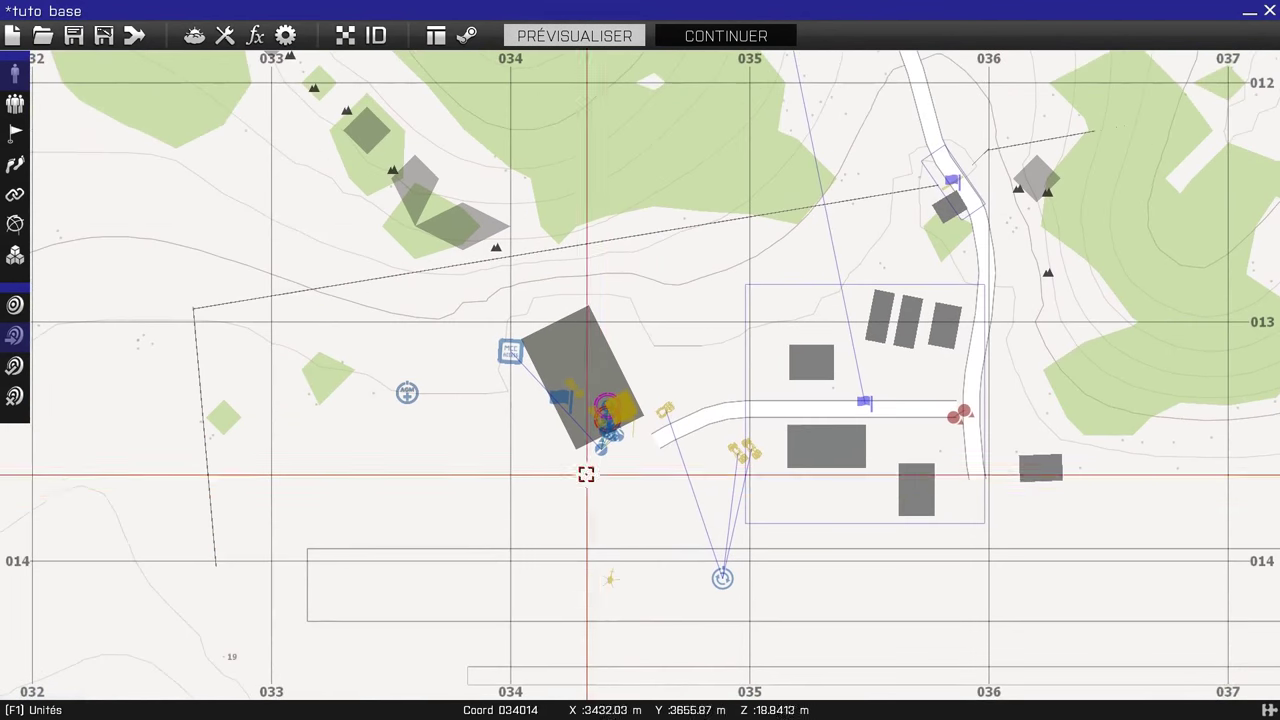
pyautogui.moveTo(491, 300); pyautogui.dragTo(534, 480)
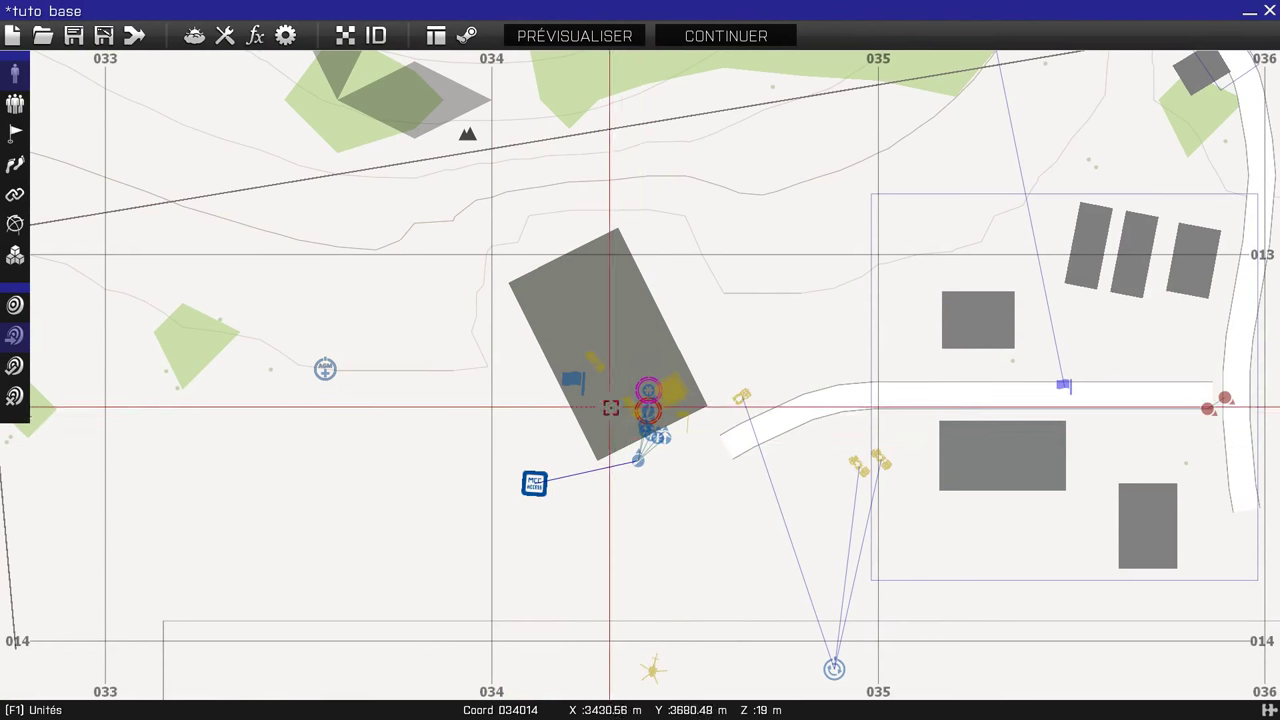
pyautogui.scroll(3, 640, 435)
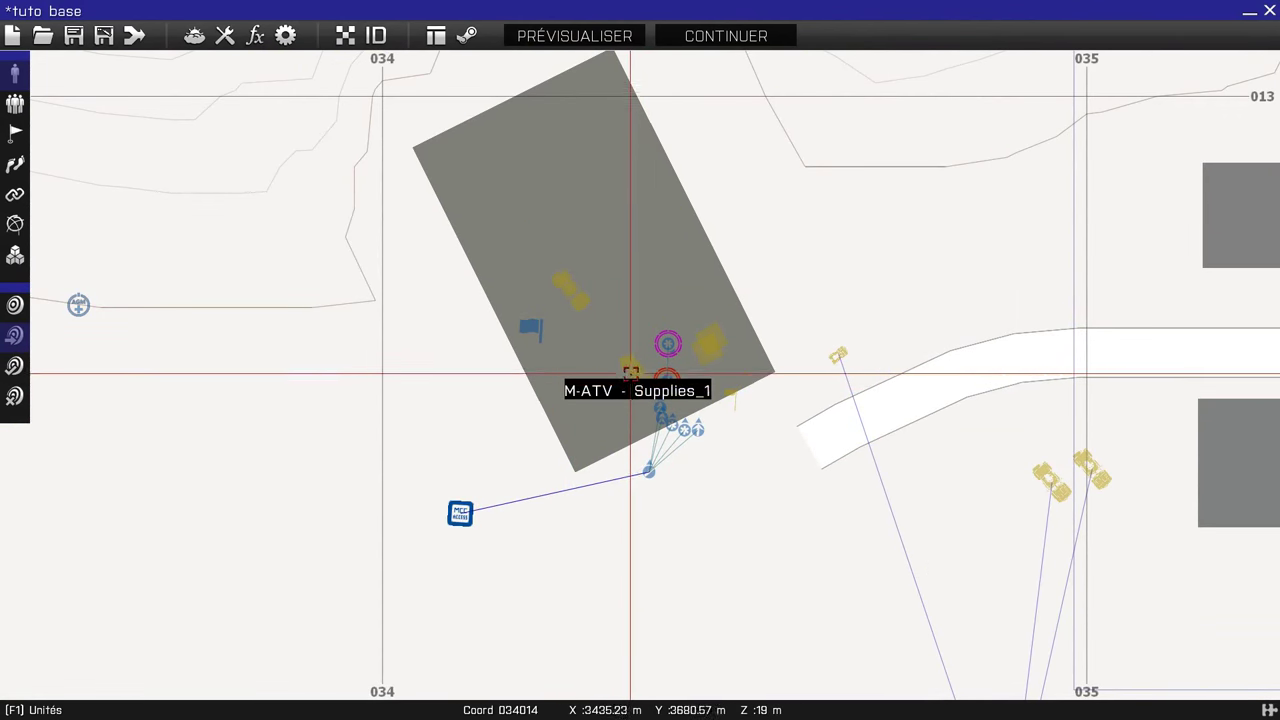
pyautogui.scroll(-4, 540, 325)
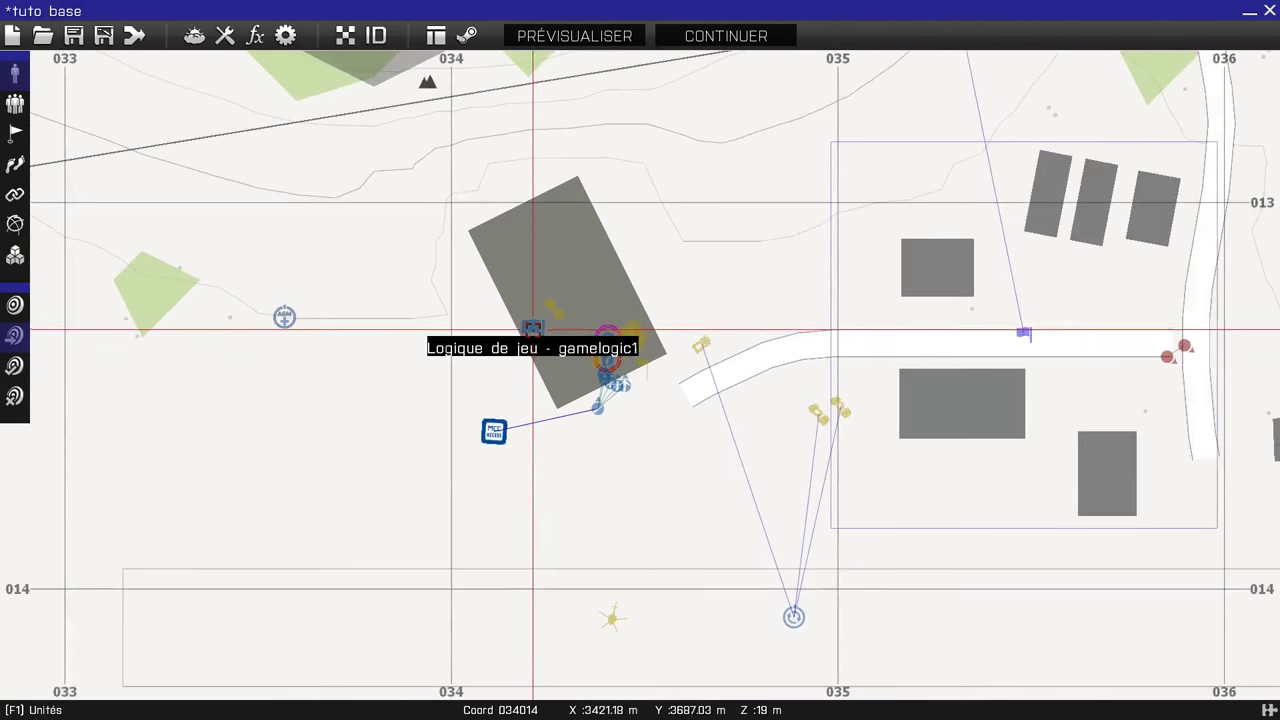
pyautogui.moveTo(312, 318)
pyautogui.mouseDown()
pyautogui.moveTo(374, 329)
pyautogui.moveTo(380, 346)
pyautogui.moveTo(424, 329)
pyautogui.moveTo(533, 326)
pyautogui.moveTo(550, 309)
pyautogui.moveTo(597, 337)
pyautogui.moveTo(586, 370)
pyautogui.mouseUp()
pyautogui.press('Delete')
pyautogui.press('Delete')
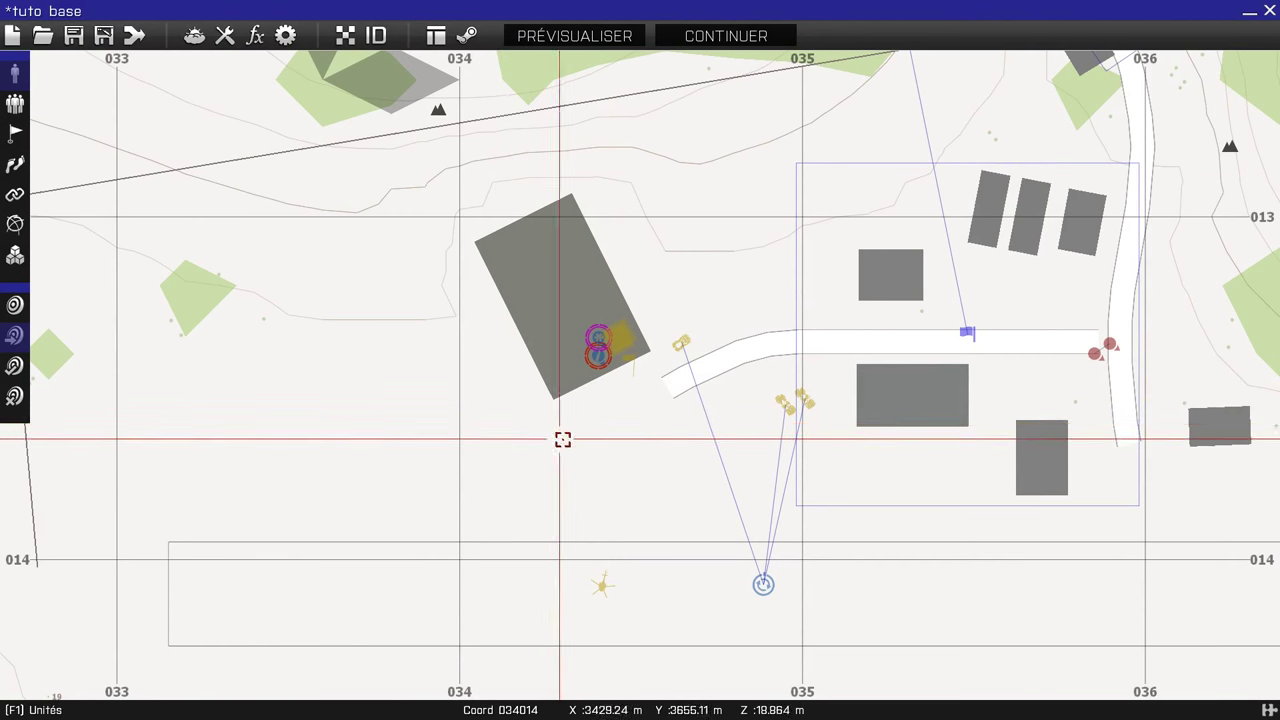
# Move the Drapeau (UNO) flag Teleport_west just outside the hangar, between its lower edge and the road end
pyautogui.scroll(2, 632, 362)
pyautogui.scroll(3, 633, 366)
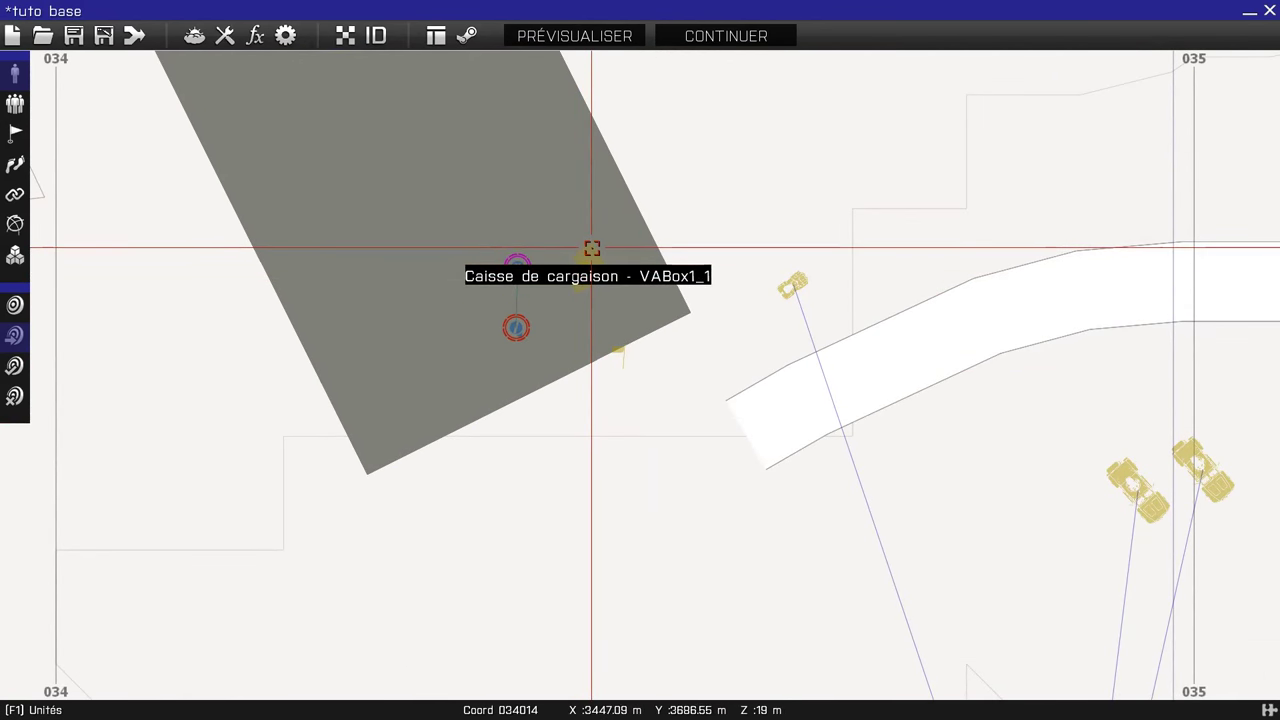
pyautogui.moveTo(616, 349); pyautogui.dragTo(627, 377)
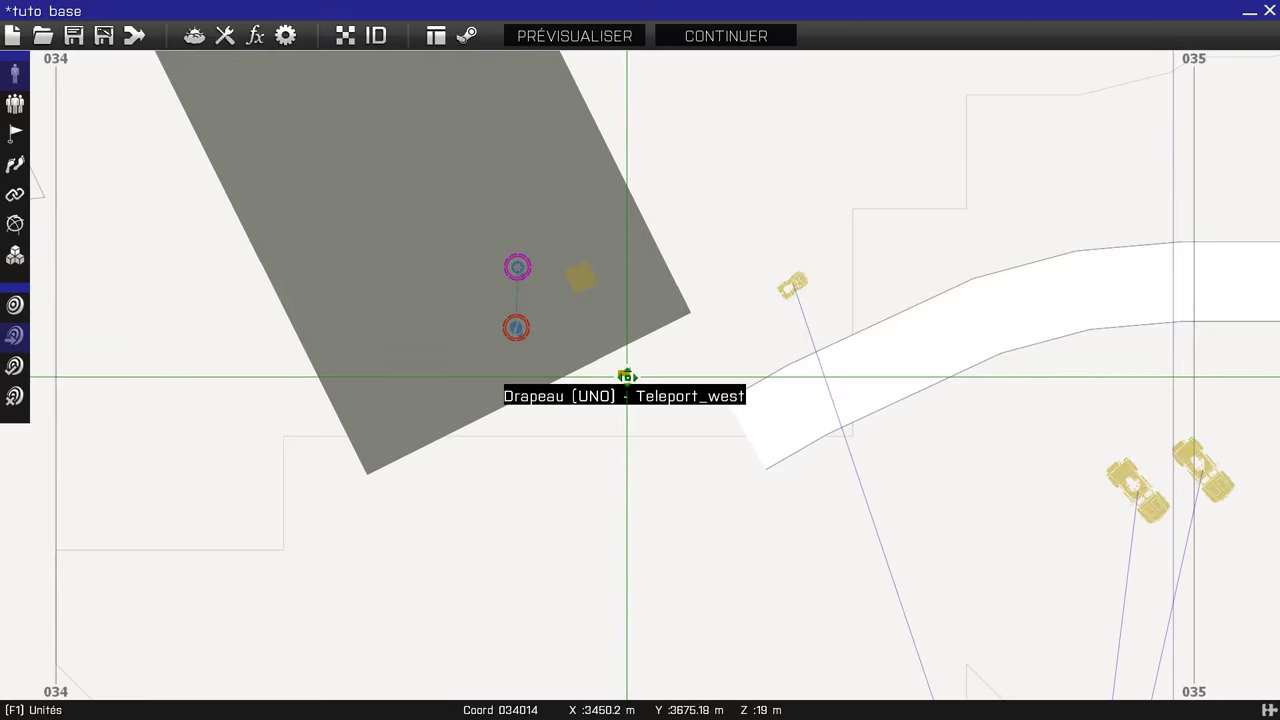
# Delete the Teleport_west flag and move the Réapparition de véhicule module just above the road near the hangar
pyautogui.press('Delete')
pyautogui.scroll(-3, 631, 395)
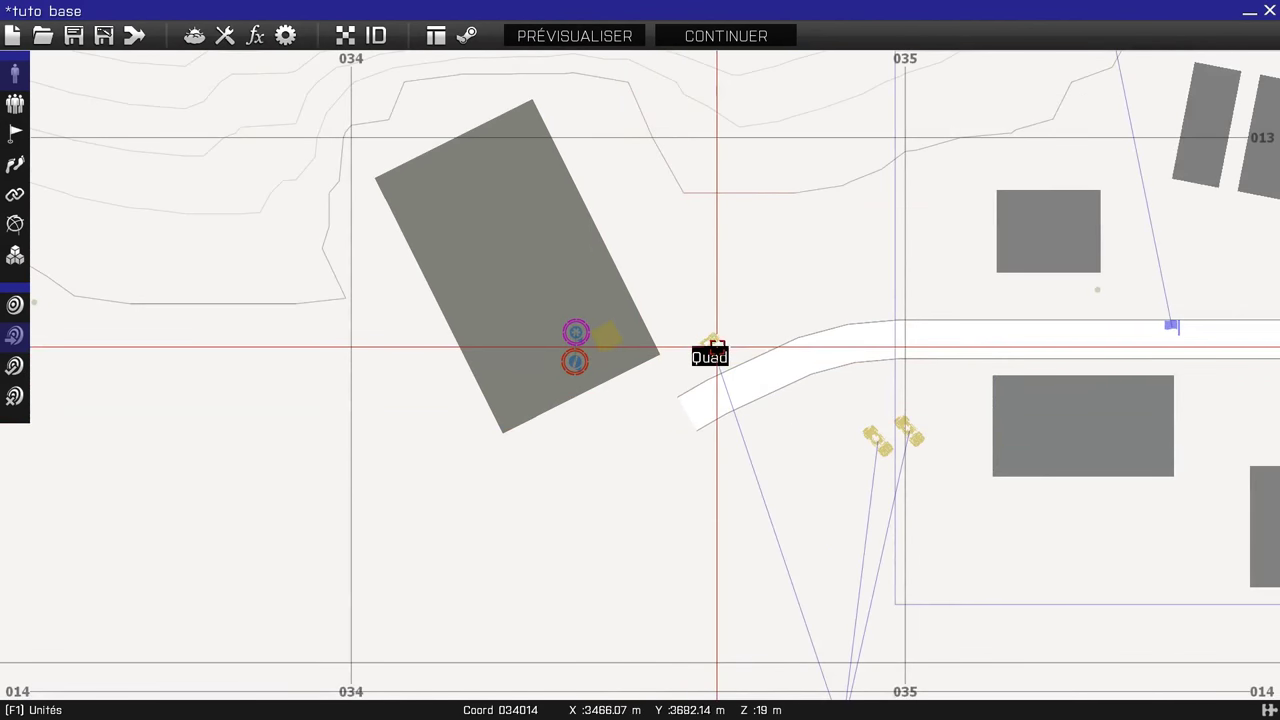
pyautogui.moveTo(736, 404); pyautogui.dragTo(613, 319, button='right')
pyautogui.moveTo(718, 646)
pyautogui.mouseDown()
pyautogui.moveTo(640, 314)
pyautogui.moveTo(686, 176)
pyautogui.mouseUp()
# Reselect the Réapparition de véhicule type from the Multijoueur category for the vehicle respawn module and apply it
pyautogui.doubleClick(687, 178)
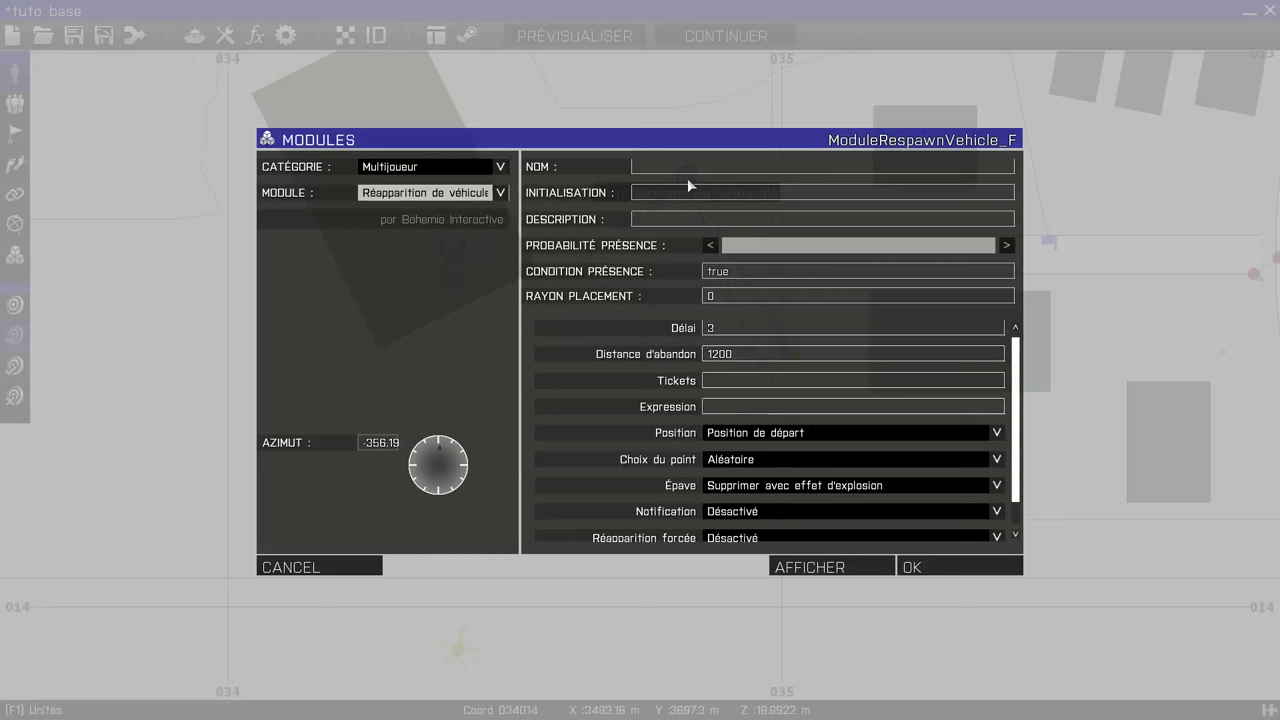
pyautogui.click(408, 168)
pyautogui.click(409, 168)
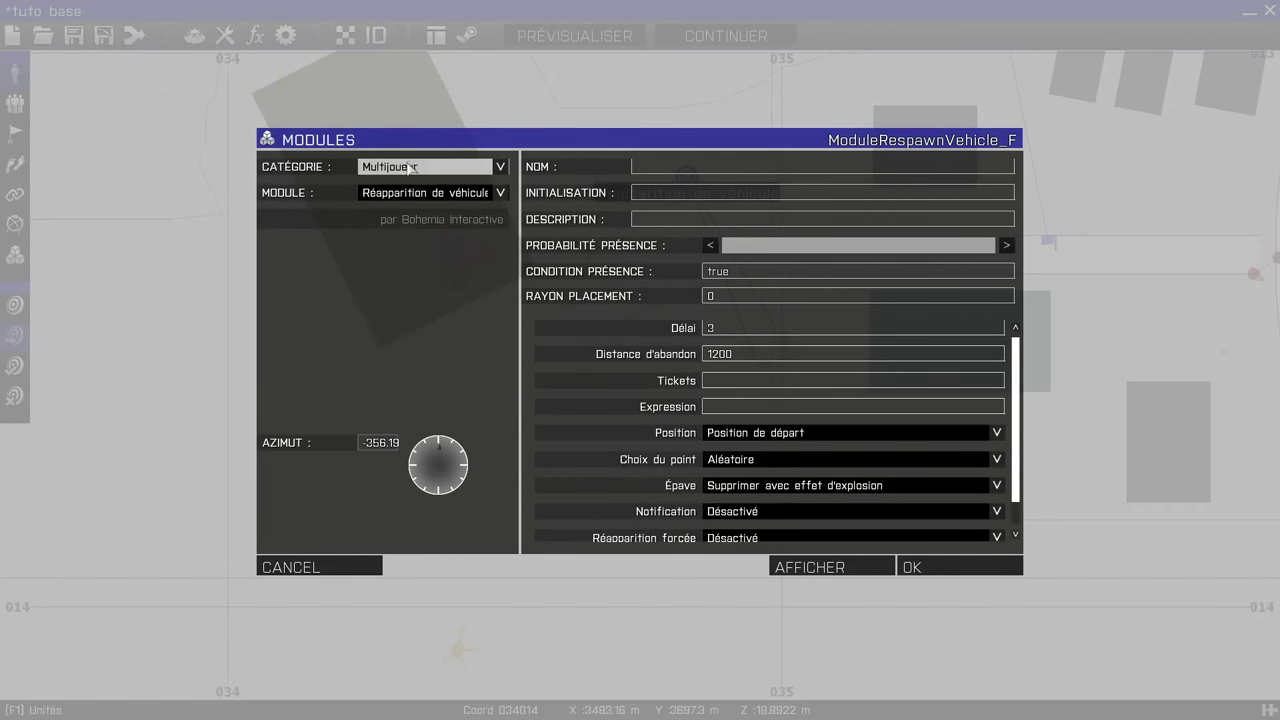
pyautogui.click(421, 193)
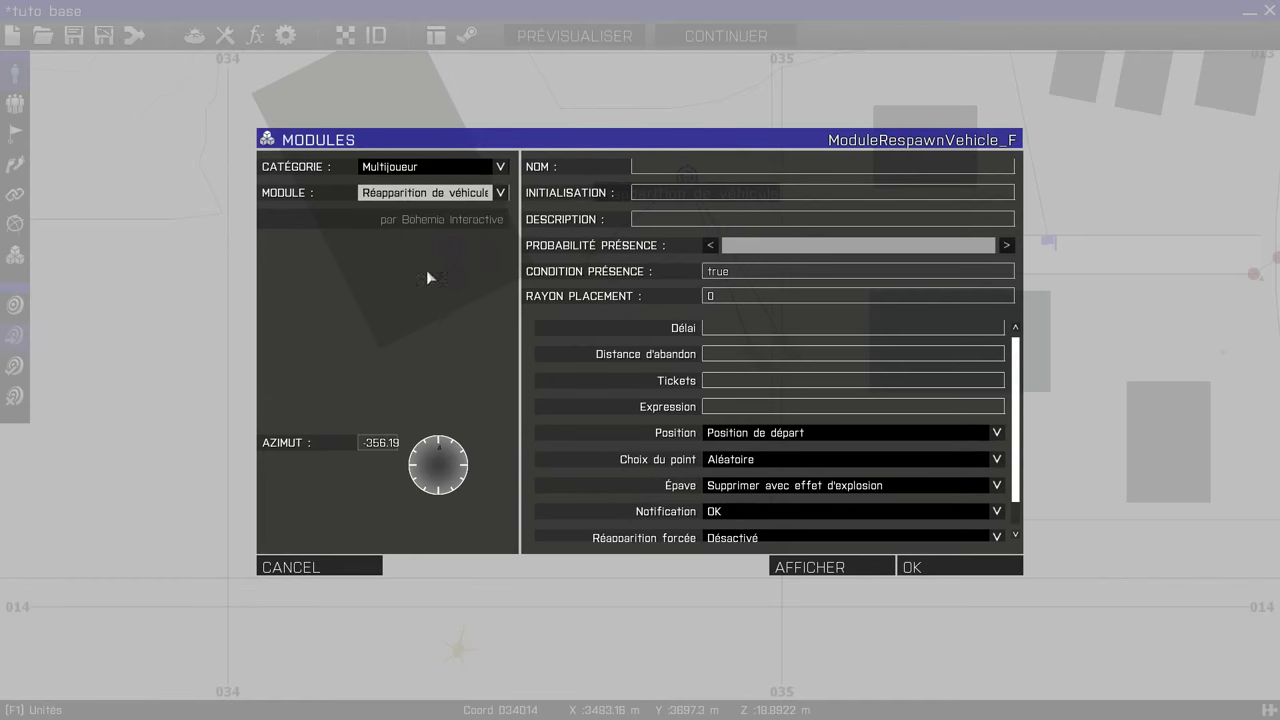
pyautogui.click(941, 567)
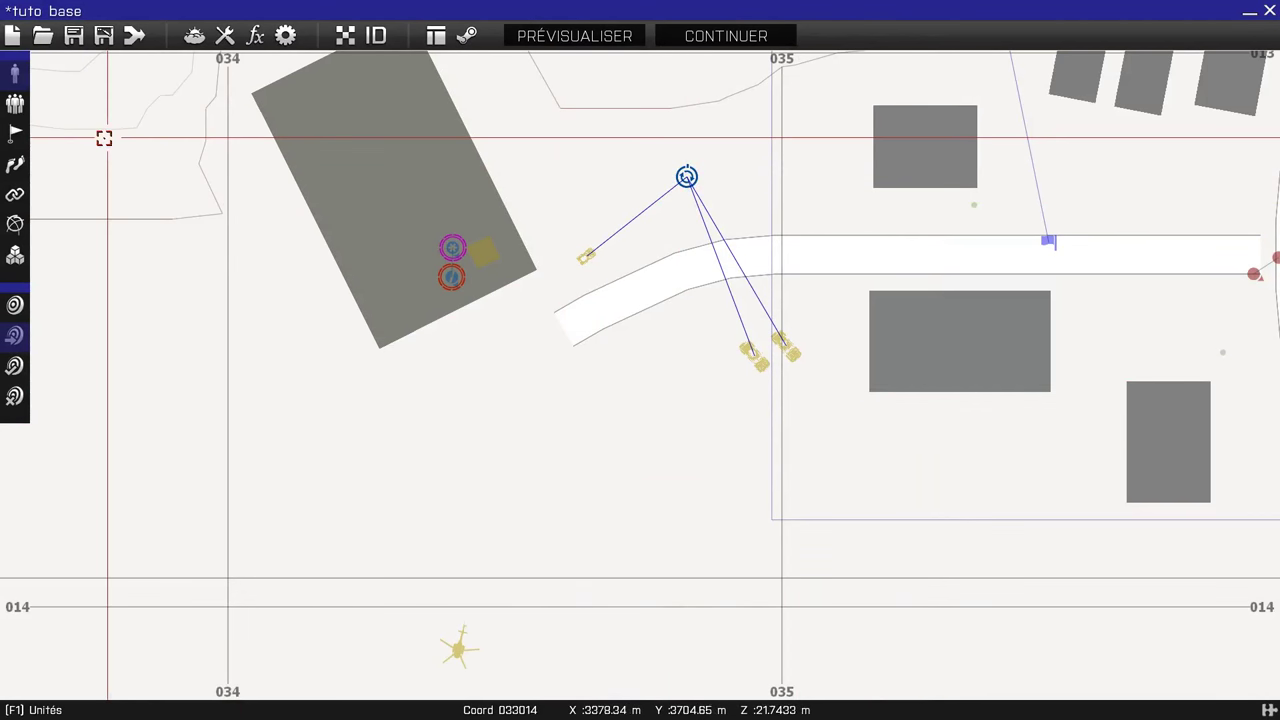
# Synchronize the vehicle respawn module with the quad, the two vehicles by the road and the helicopter
pyautogui.click(15, 195)
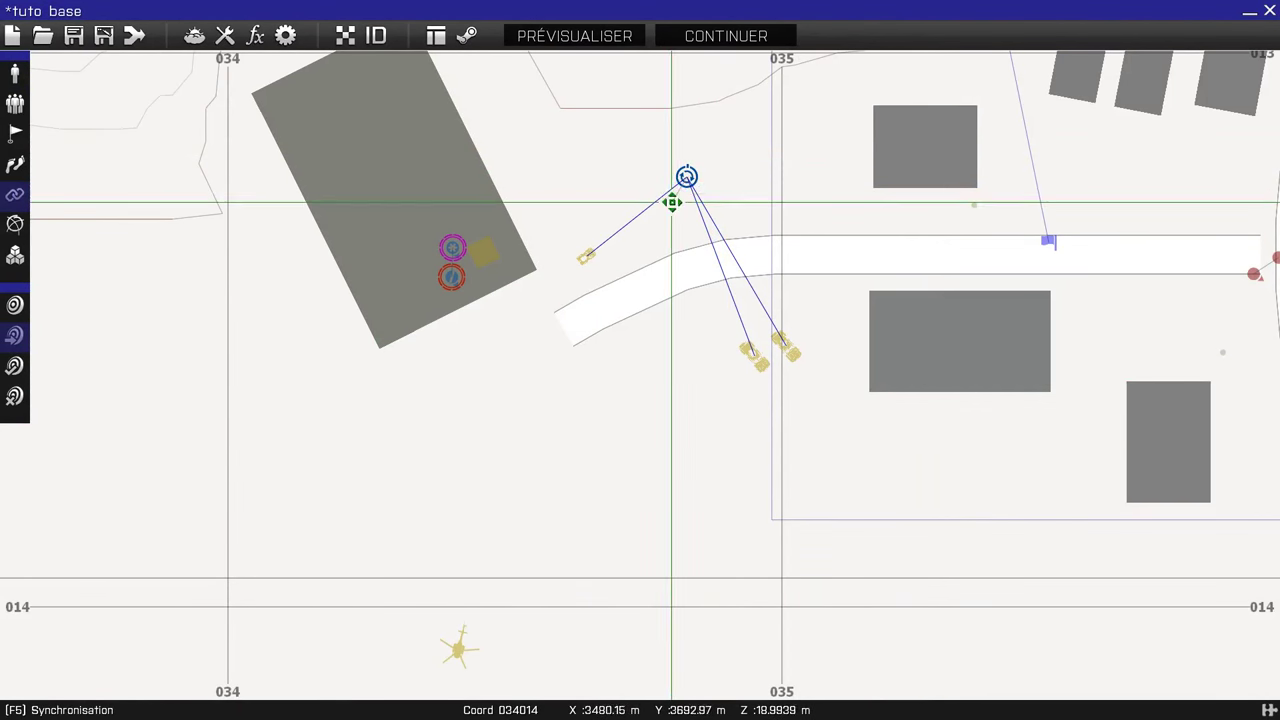
pyautogui.moveTo(677, 187); pyautogui.dragTo(586, 257)
pyautogui.moveTo(674, 189); pyautogui.dragTo(751, 352)
pyautogui.moveTo(691, 183); pyautogui.dragTo(775, 326)
pyautogui.moveTo(686, 177); pyautogui.dragTo(460, 649)
pyautogui.scroll(-3, 445, 405)
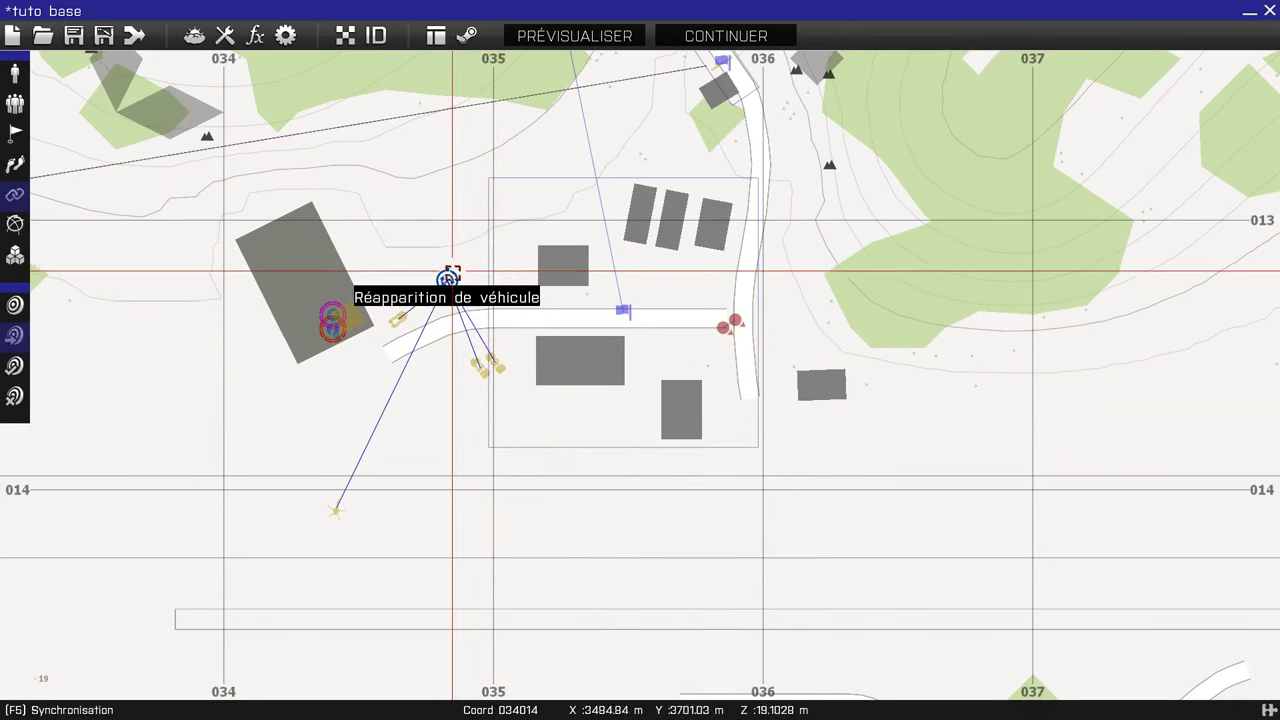
# In the vehicle respawn module's settings, choose Position de départ as the position and Supprimer for the wreck
pyautogui.doubleClick(447, 280)
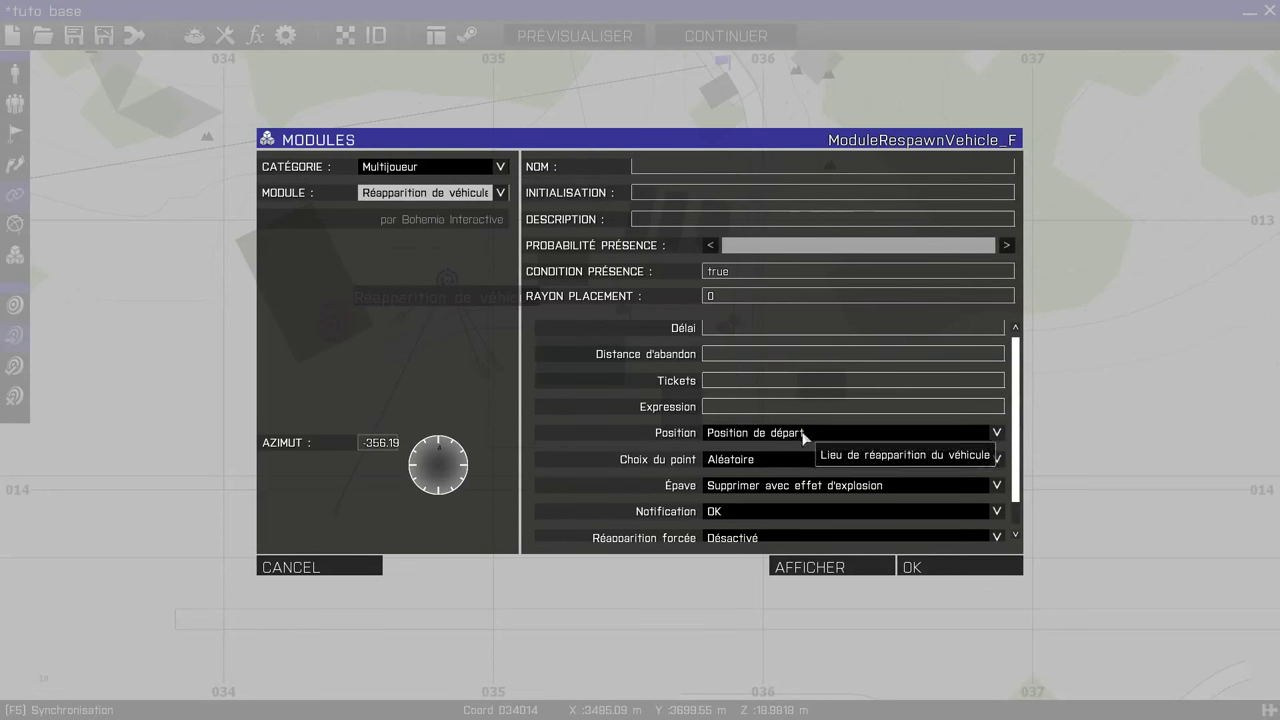
pyautogui.click(804, 437)
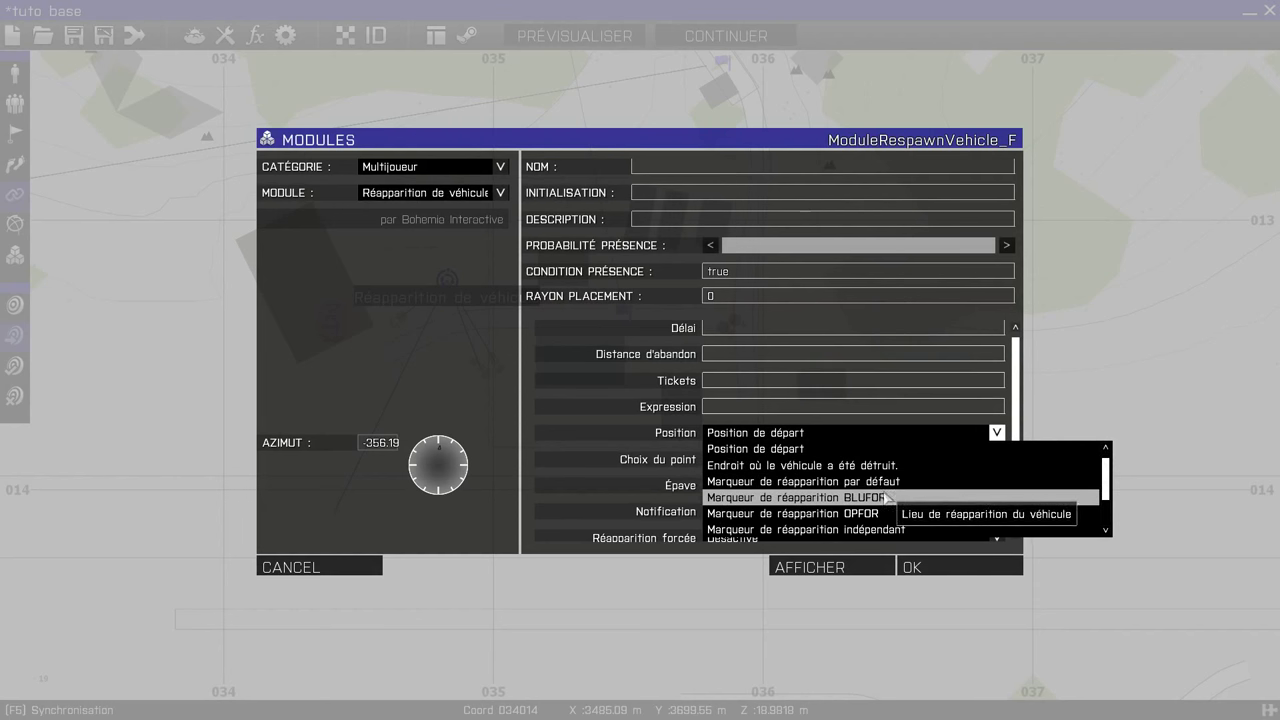
pyautogui.click(774, 451)
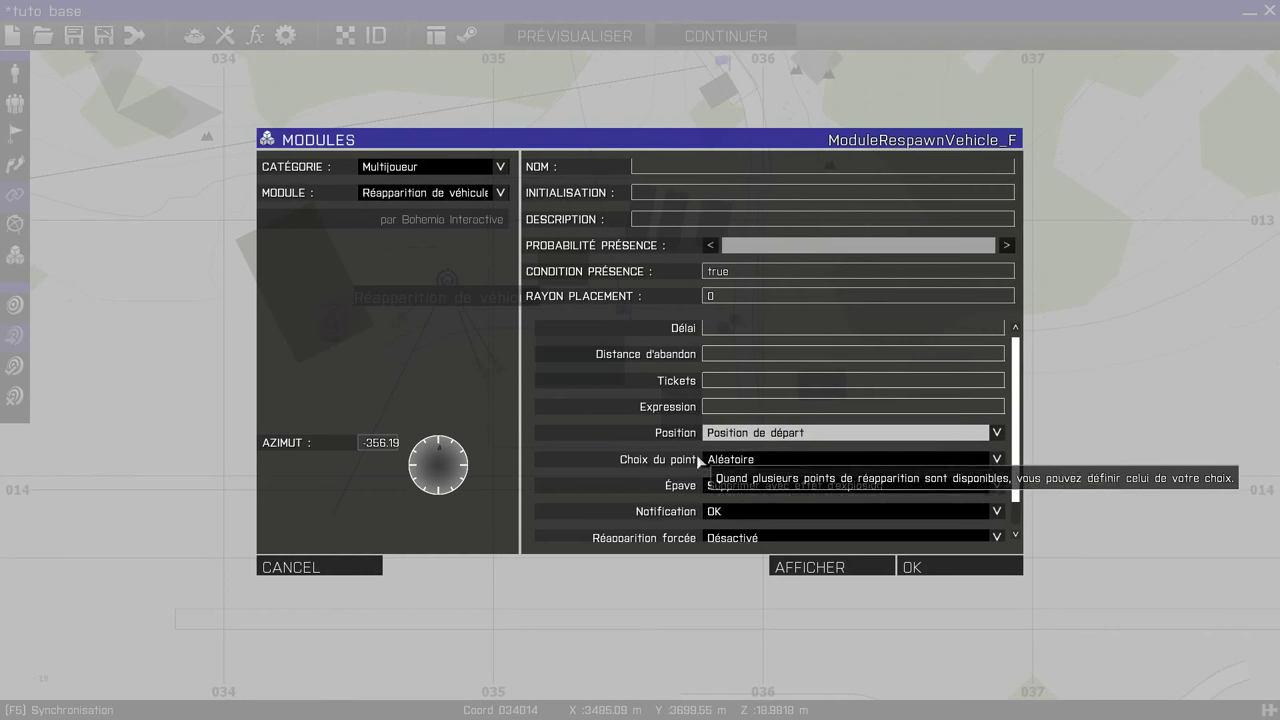
pyautogui.scroll(-1, 858, 512)
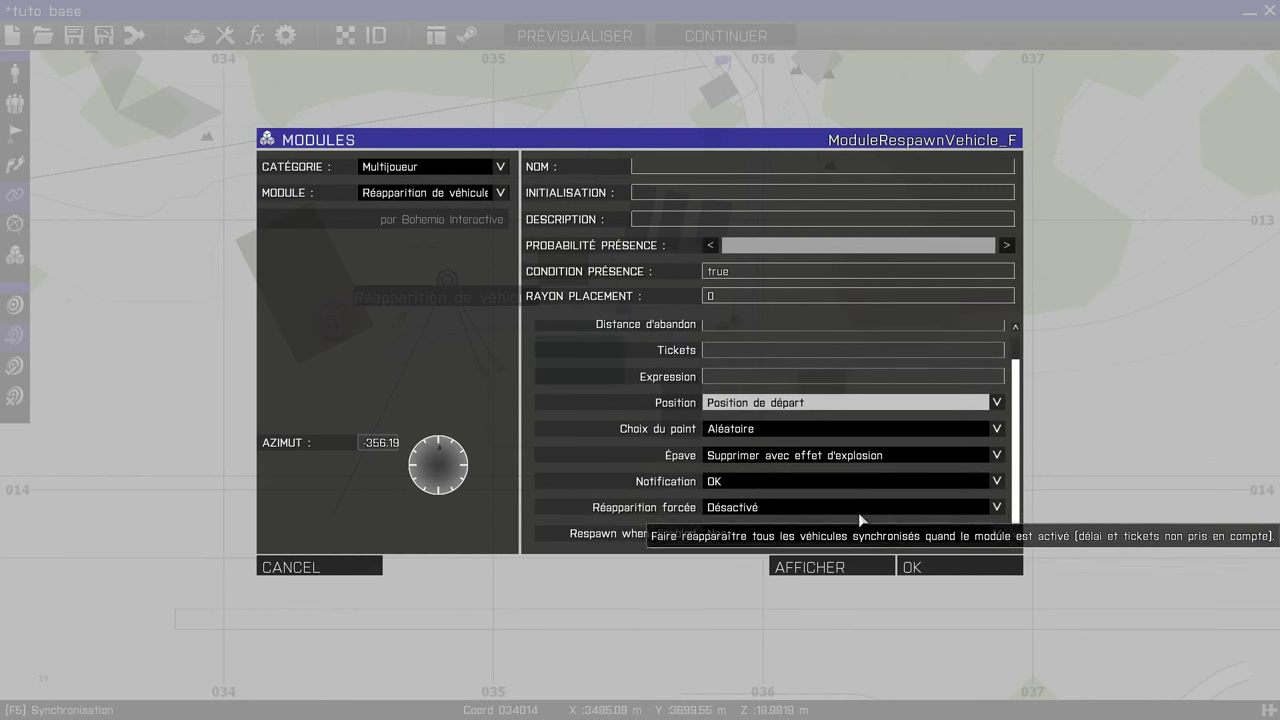
pyautogui.click(763, 455)
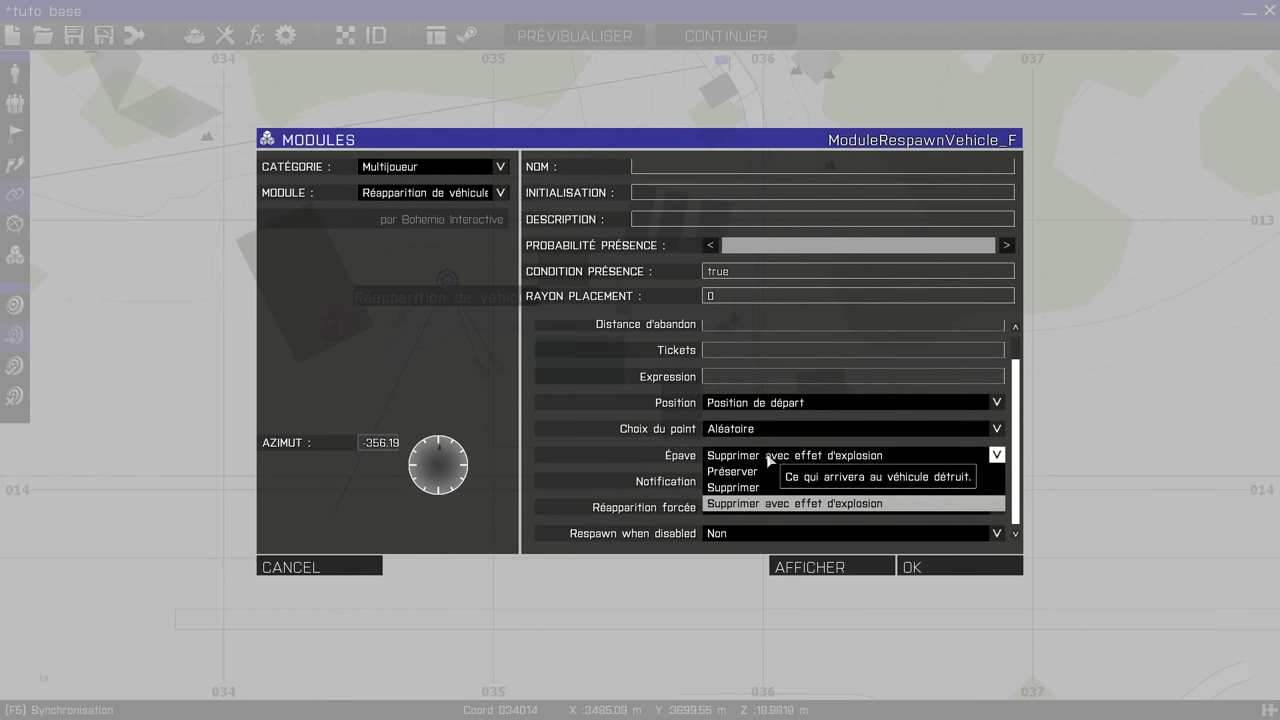
pyautogui.click(878, 488)
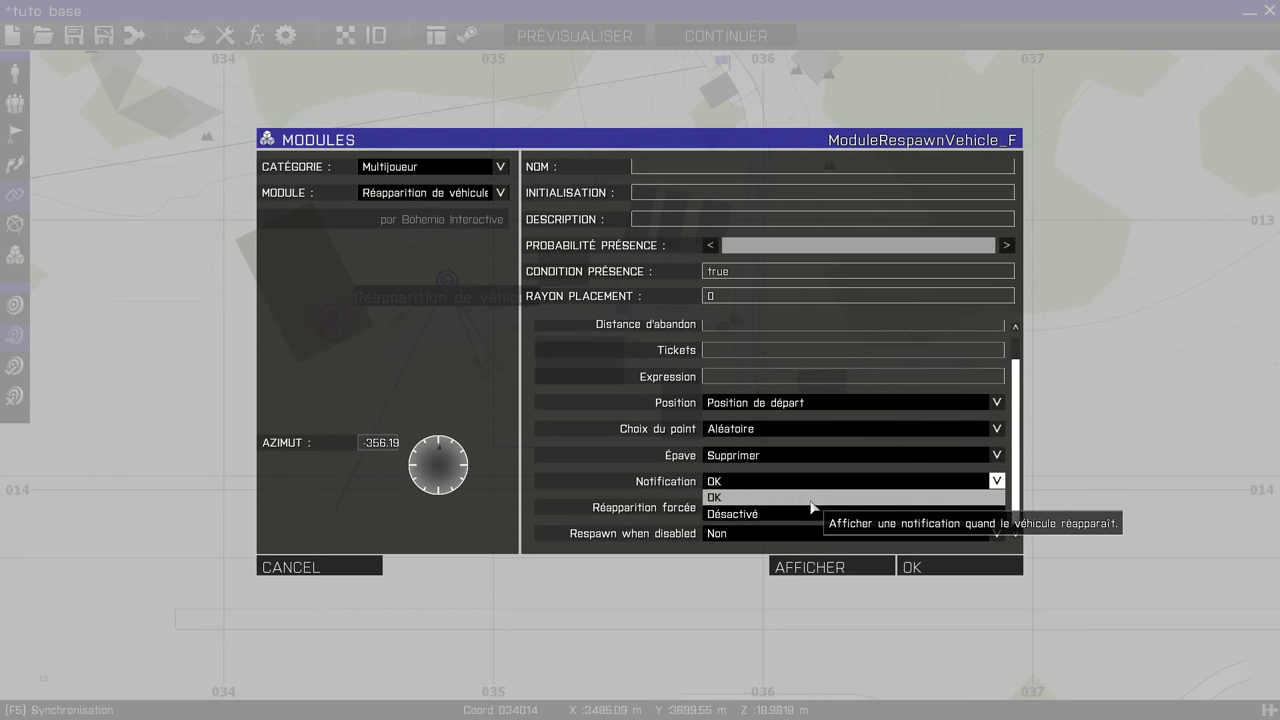
# Set the vehicle respawn module's Notification to Désactivé and Réapparition forcée to OK
pyautogui.click(778, 482)
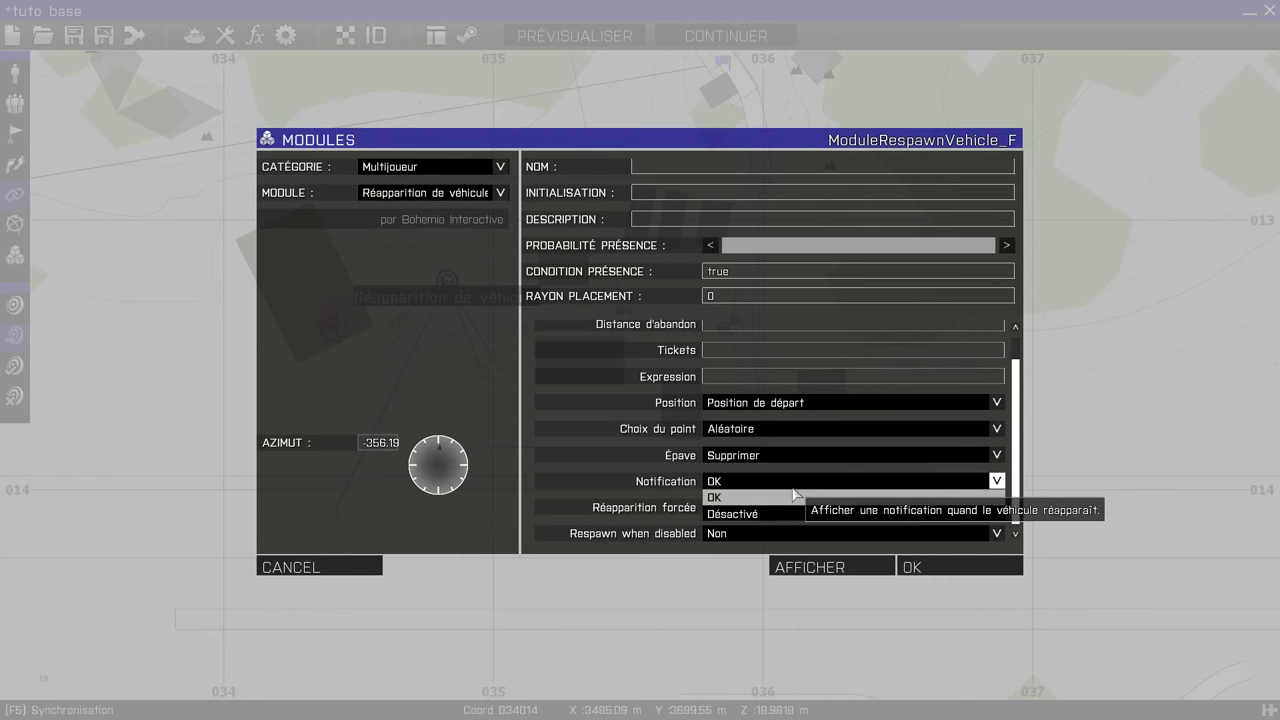
pyautogui.click(793, 495)
pyautogui.click(789, 484)
pyautogui.click(790, 513)
pyautogui.click(740, 508)
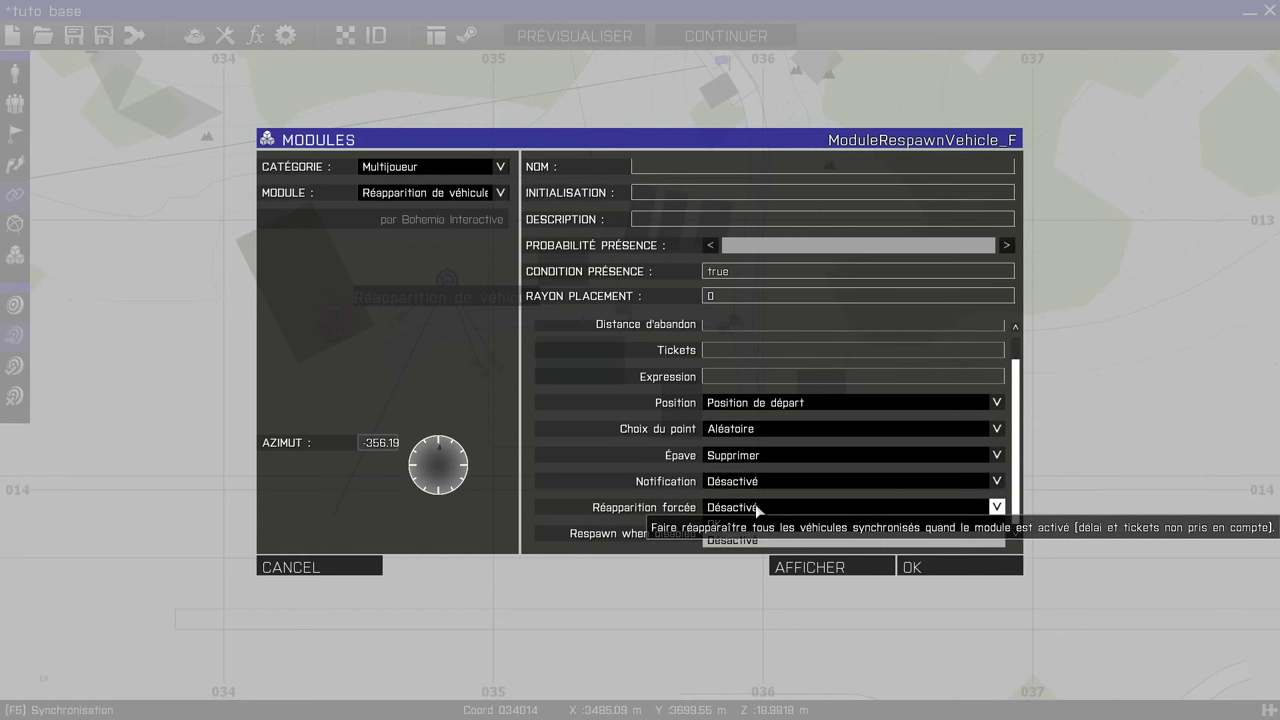
pyautogui.click(741, 519)
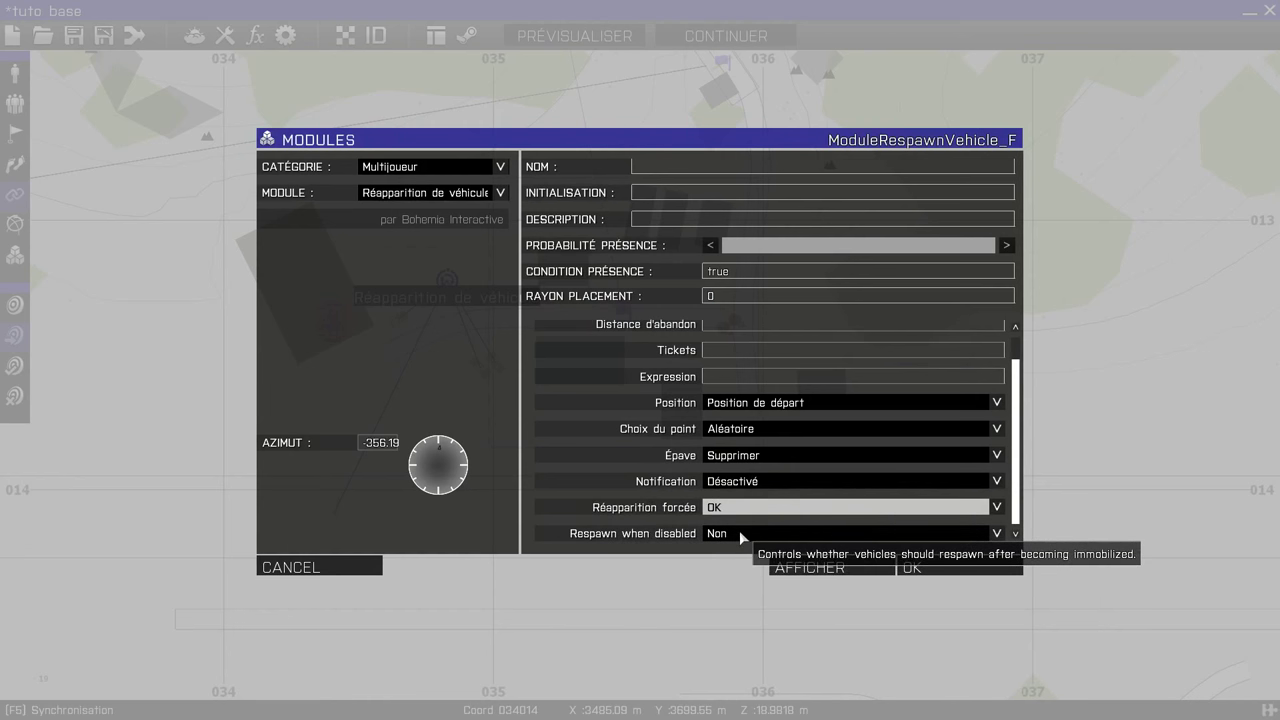
# Set Respawn when disabled to Oui, look at the delay and abandon distance fields, and close the vehicle respawn settings
pyautogui.click(739, 532)
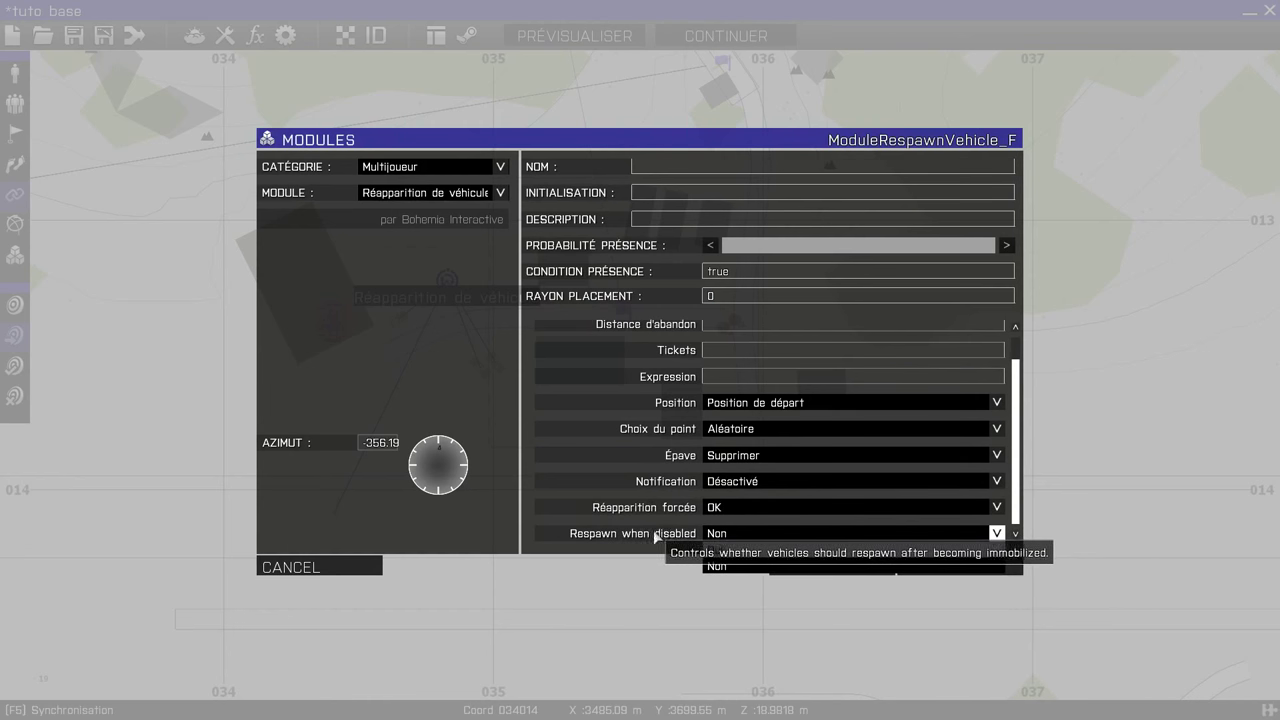
pyautogui.click(733, 550)
pyautogui.click(735, 534)
pyautogui.click(744, 551)
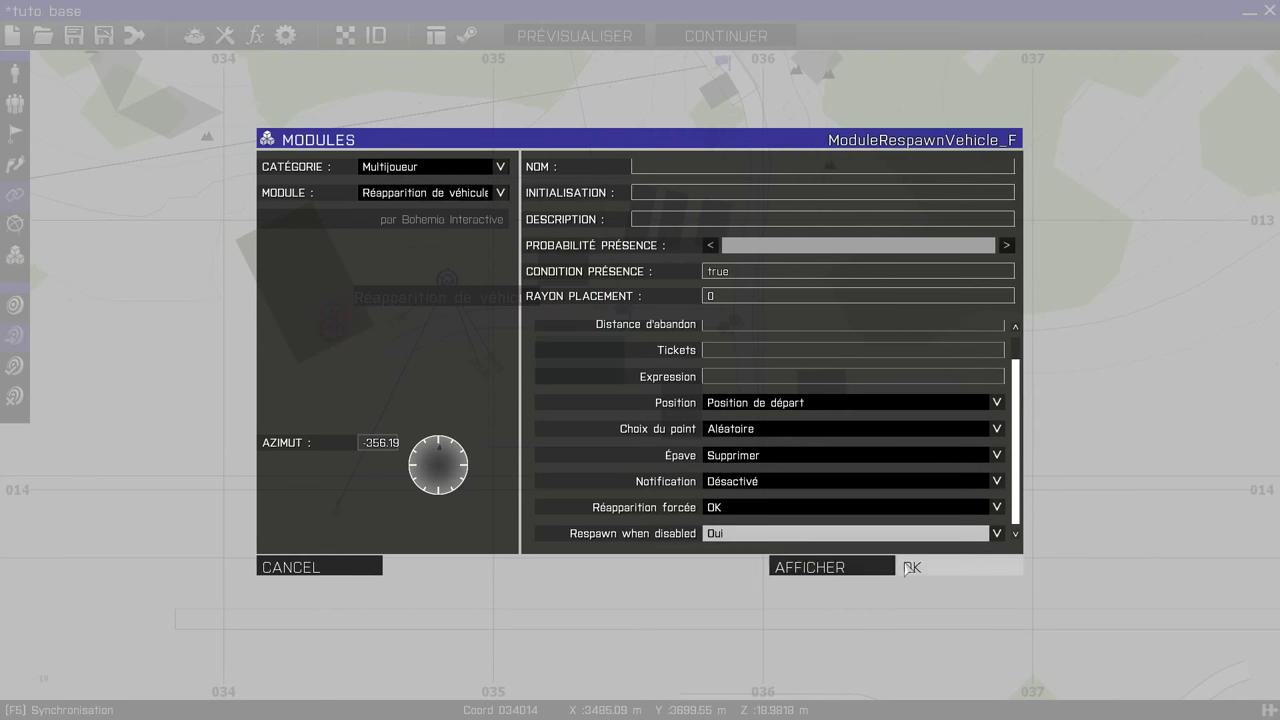
pyautogui.scroll(1, 735, 354)
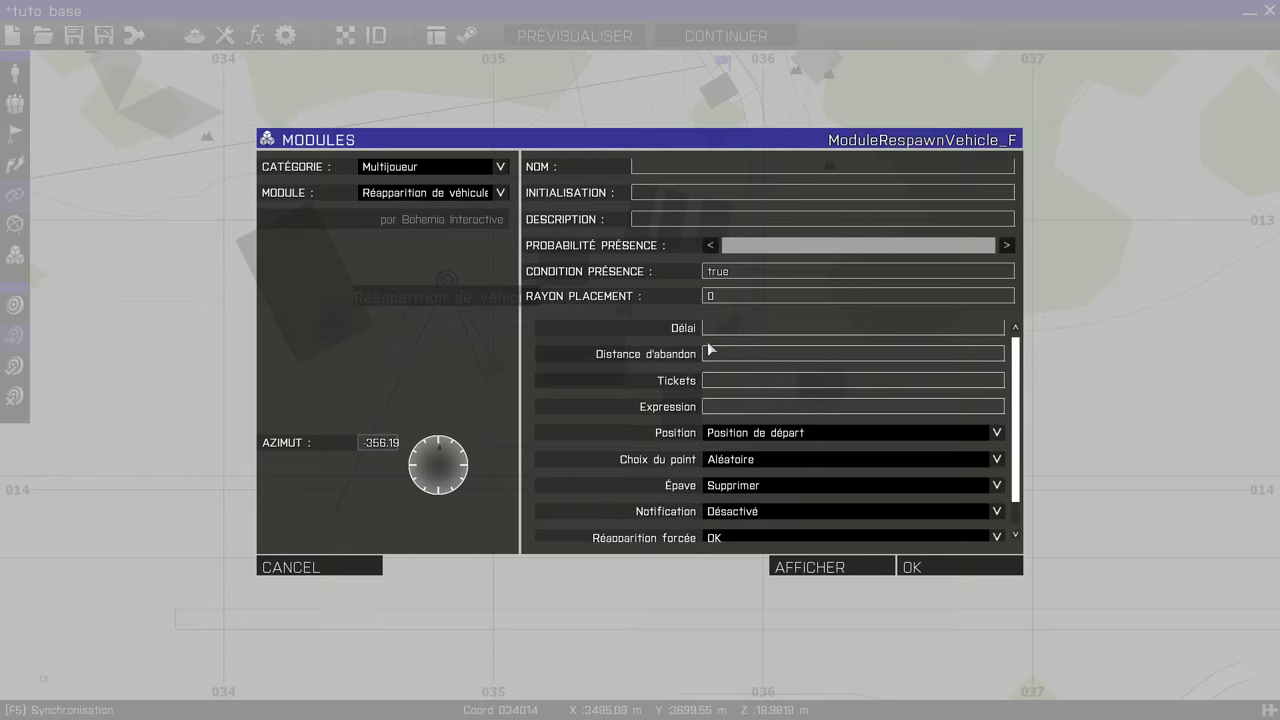
pyautogui.click(716, 357)
pyautogui.click(360, 555)
# Examine the merged enemy groups, triggers and modules across the island, including around Vill Kamenyy
pyautogui.moveTo(403, 446); pyautogui.dragTo(418, 494, button='right')
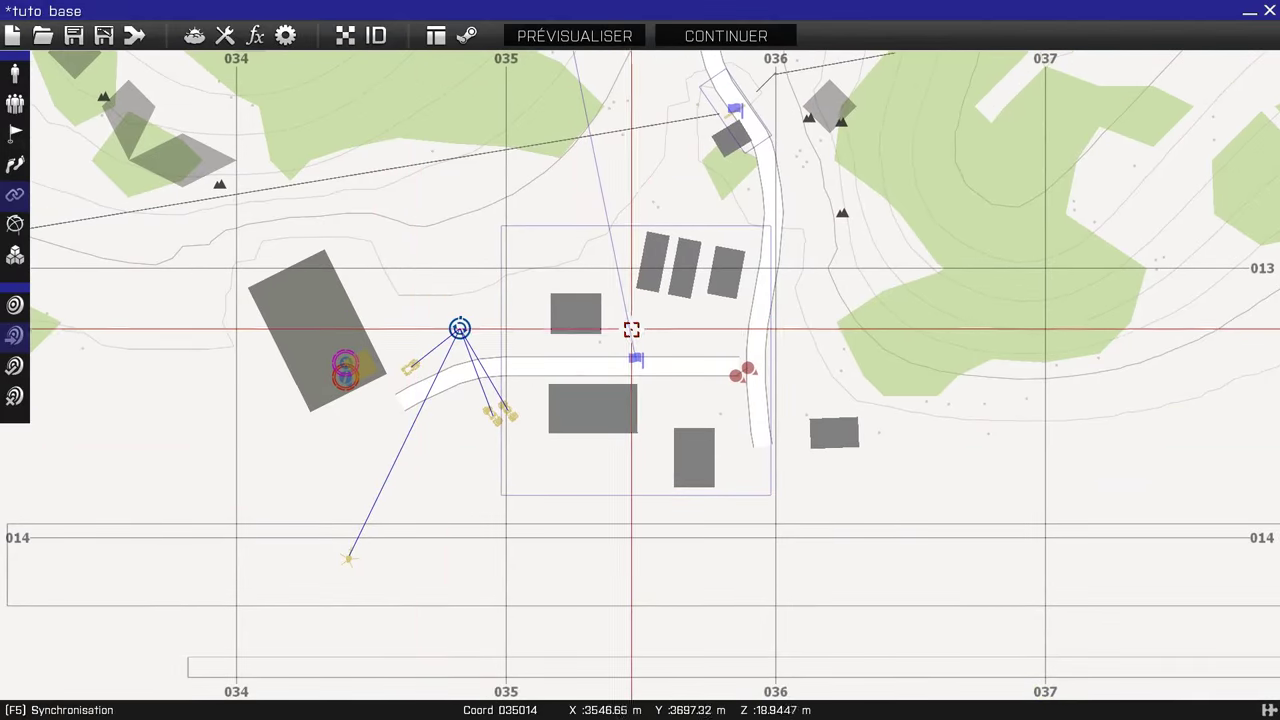
pyautogui.scroll(-5, 583, 486)
pyautogui.scroll(-3, 547, 437)
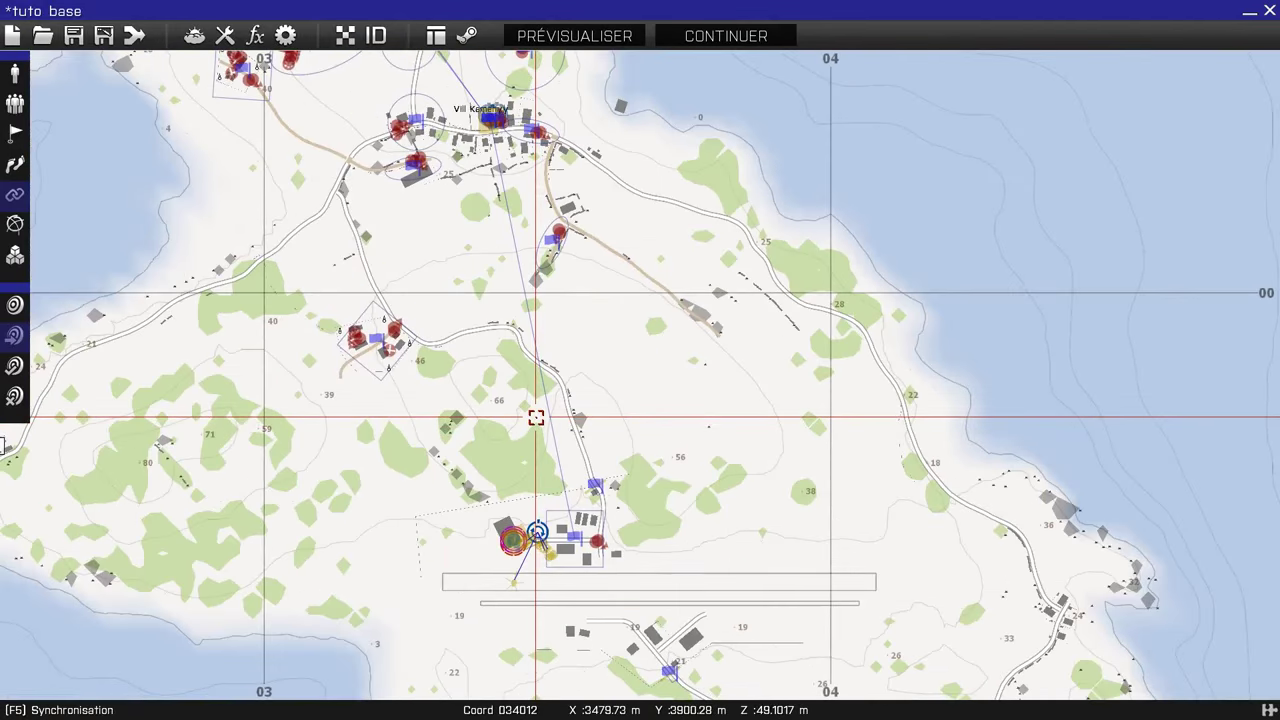
pyautogui.moveTo(537, 420); pyautogui.dragTo(566, 497, button='right')
pyautogui.scroll(5, 507, 97)
pyautogui.scroll(6, 562, 208)
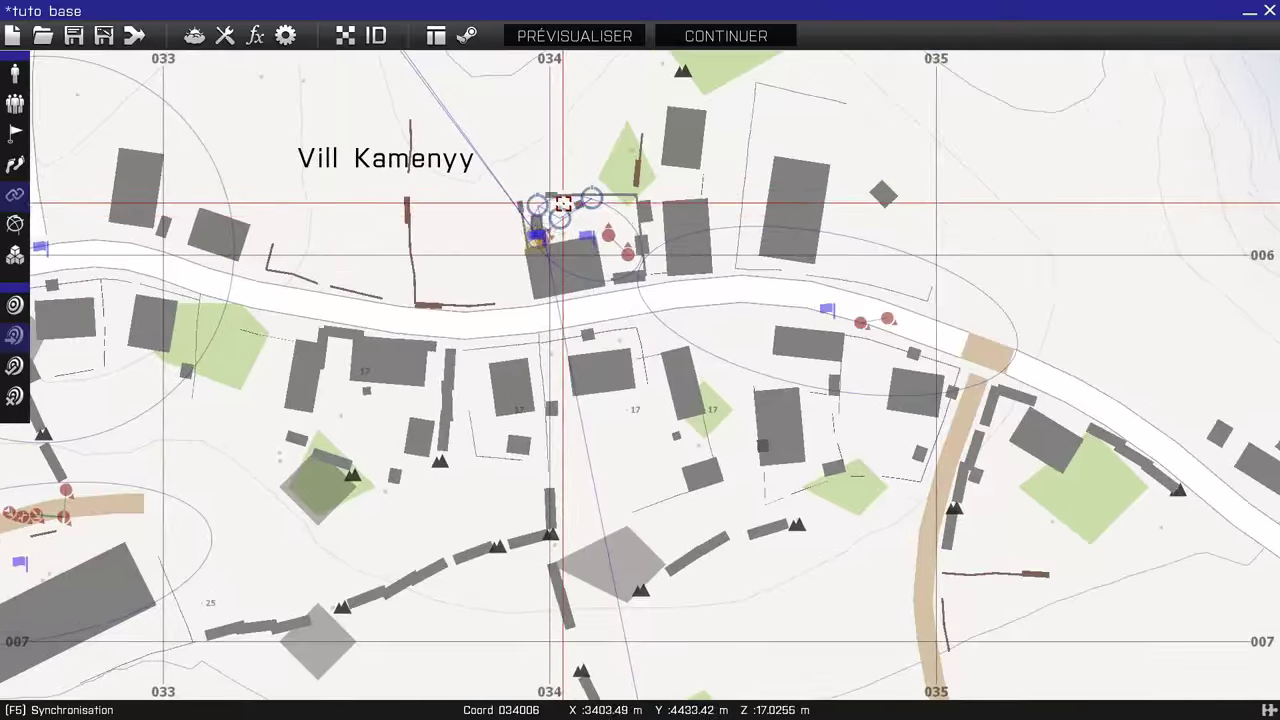
pyautogui.scroll(-2, 569, 273)
pyautogui.scroll(-6, 569, 273)
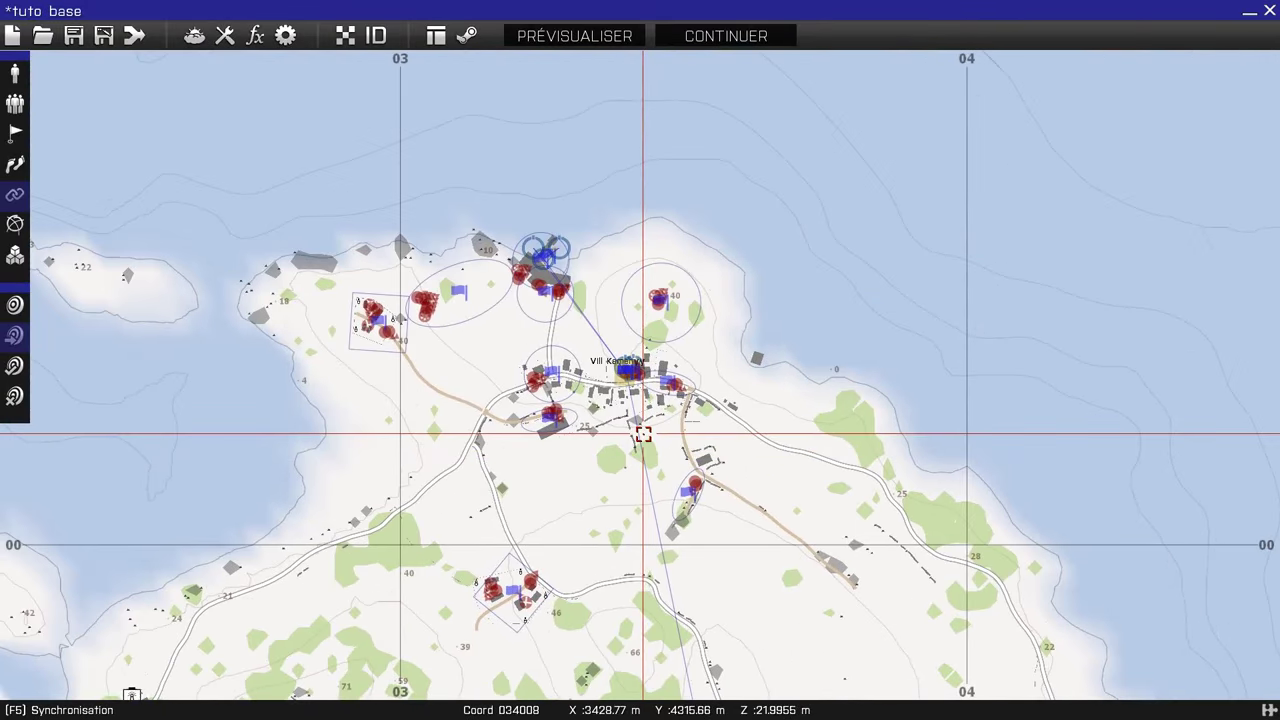
pyautogui.moveTo(346, 322); pyautogui.dragTo(303, 226, button='right')
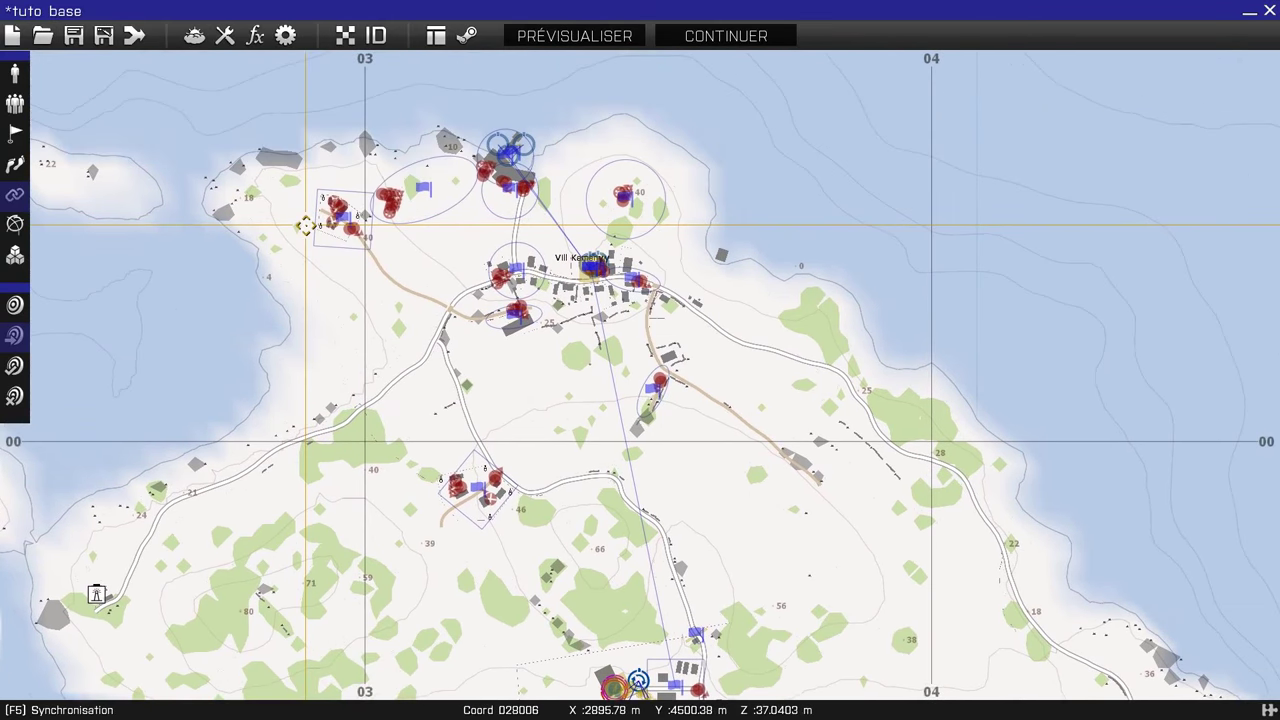
# Load the saved Utes mission tuto base, discarding the merged content
pyautogui.click(42, 38)
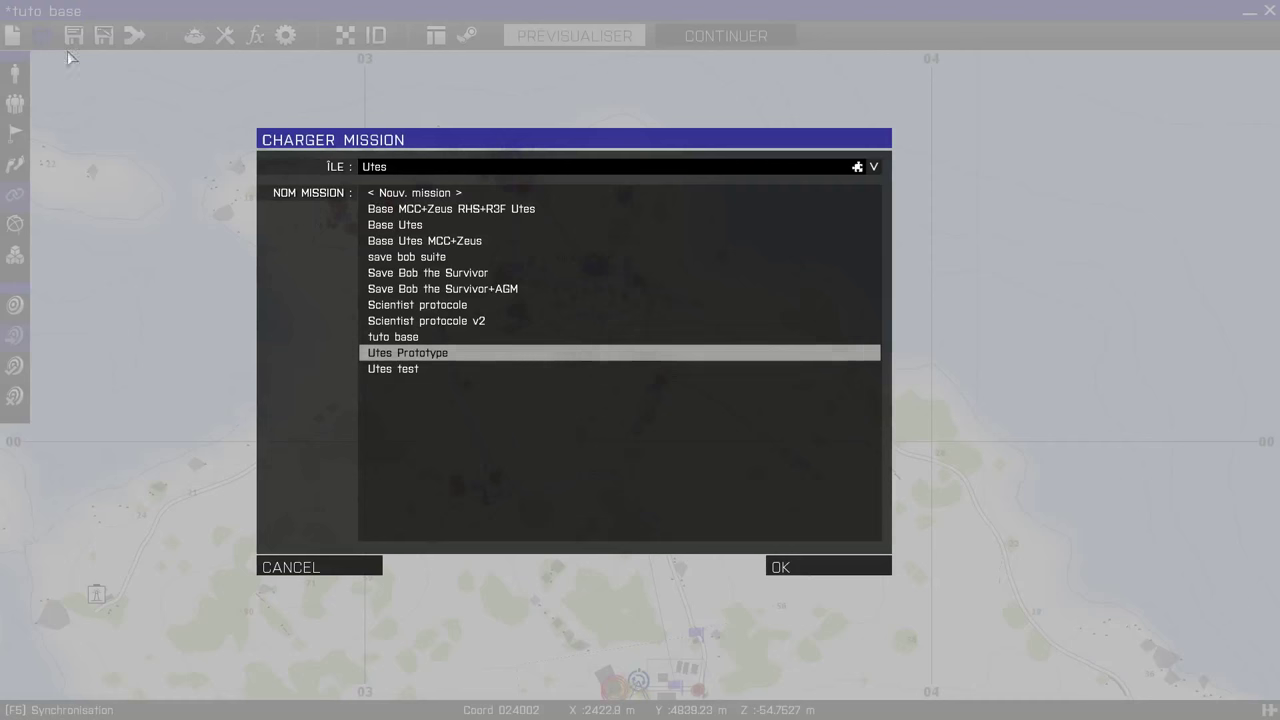
pyautogui.click(426, 340)
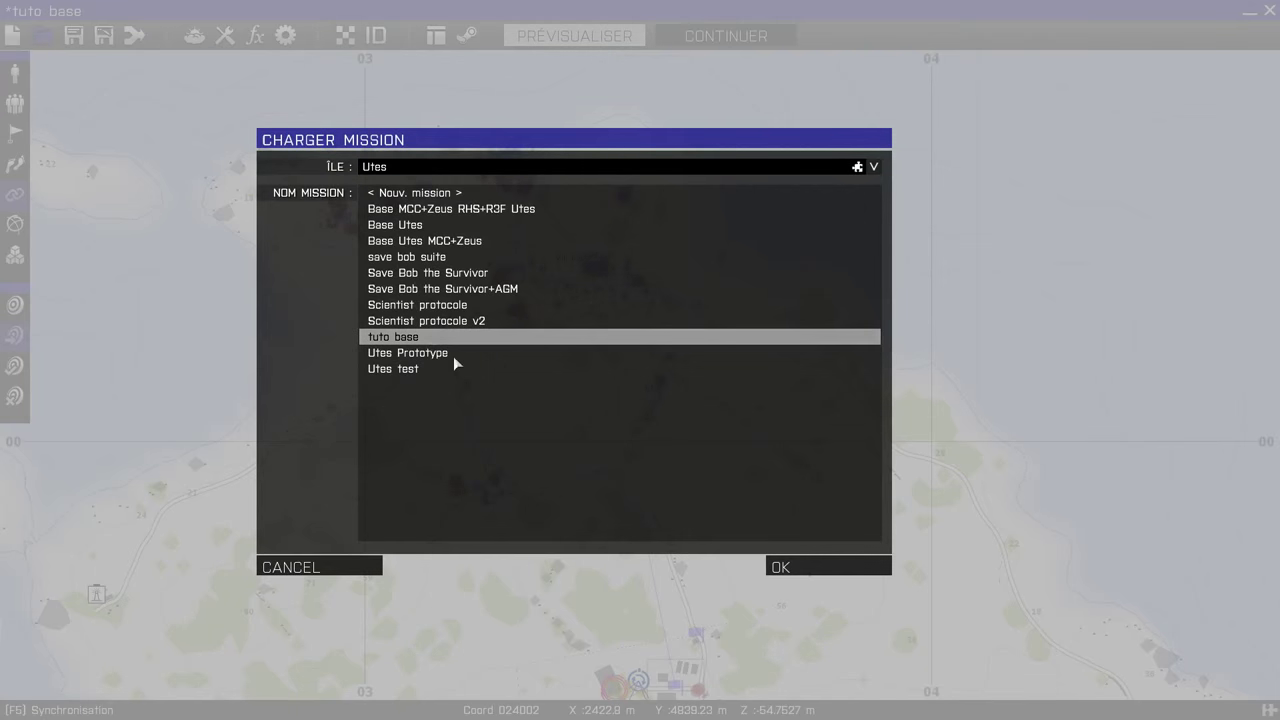
pyautogui.click(770, 568)
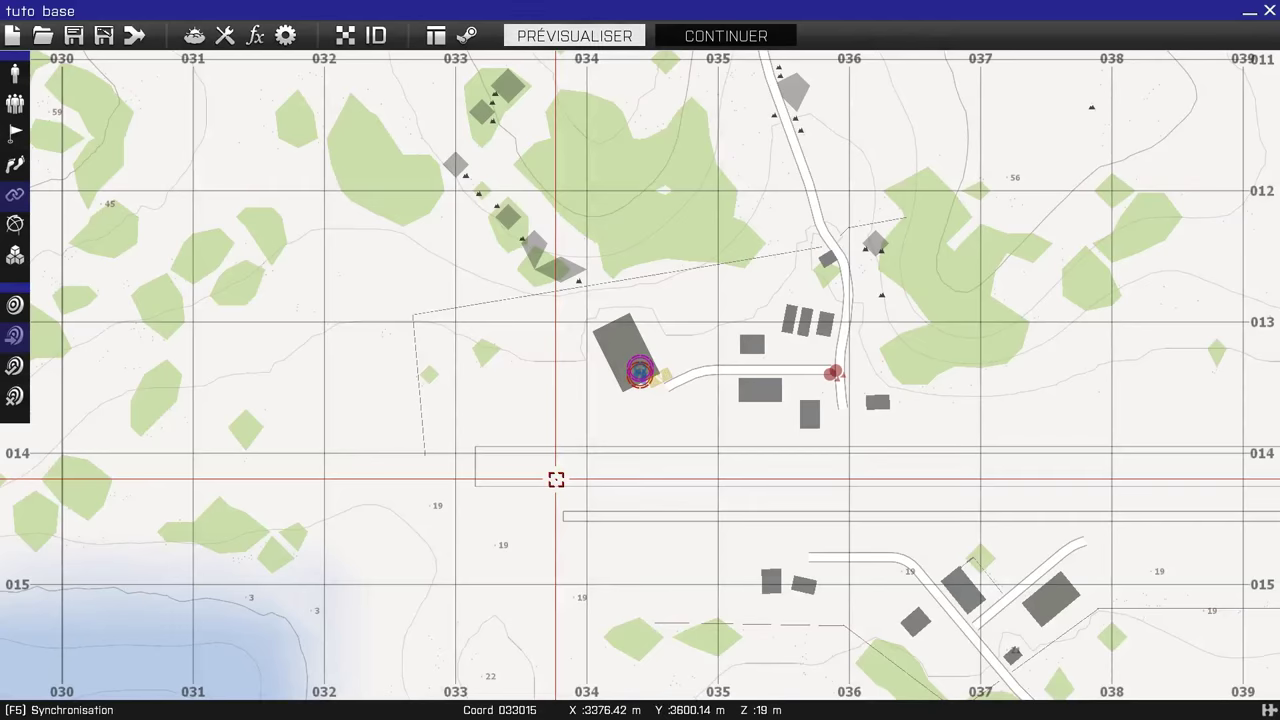
# Move the Virtual Arsenal crate from the hangar's outer corner to inside the hangar, beside the player units
pyautogui.moveTo(563, 483); pyautogui.dragTo(414, 363, button='right')
pyautogui.scroll(3, 520, 217)
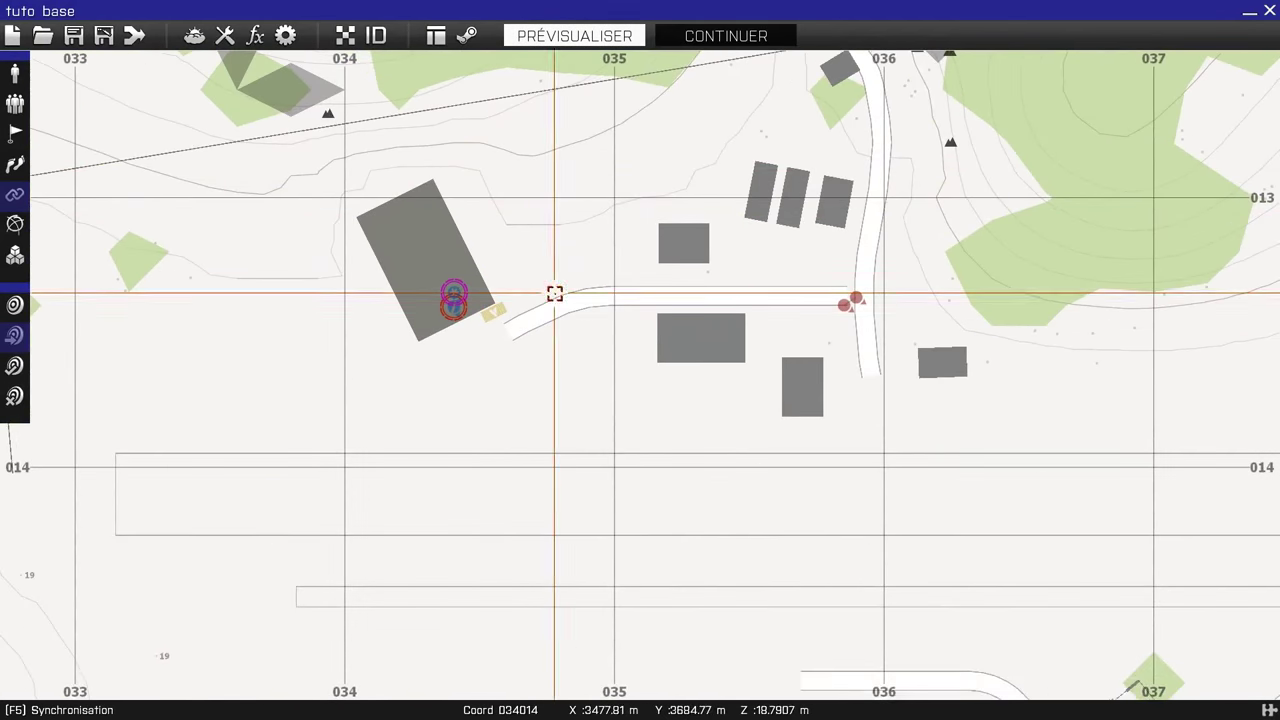
pyautogui.scroll(3, 491, 303)
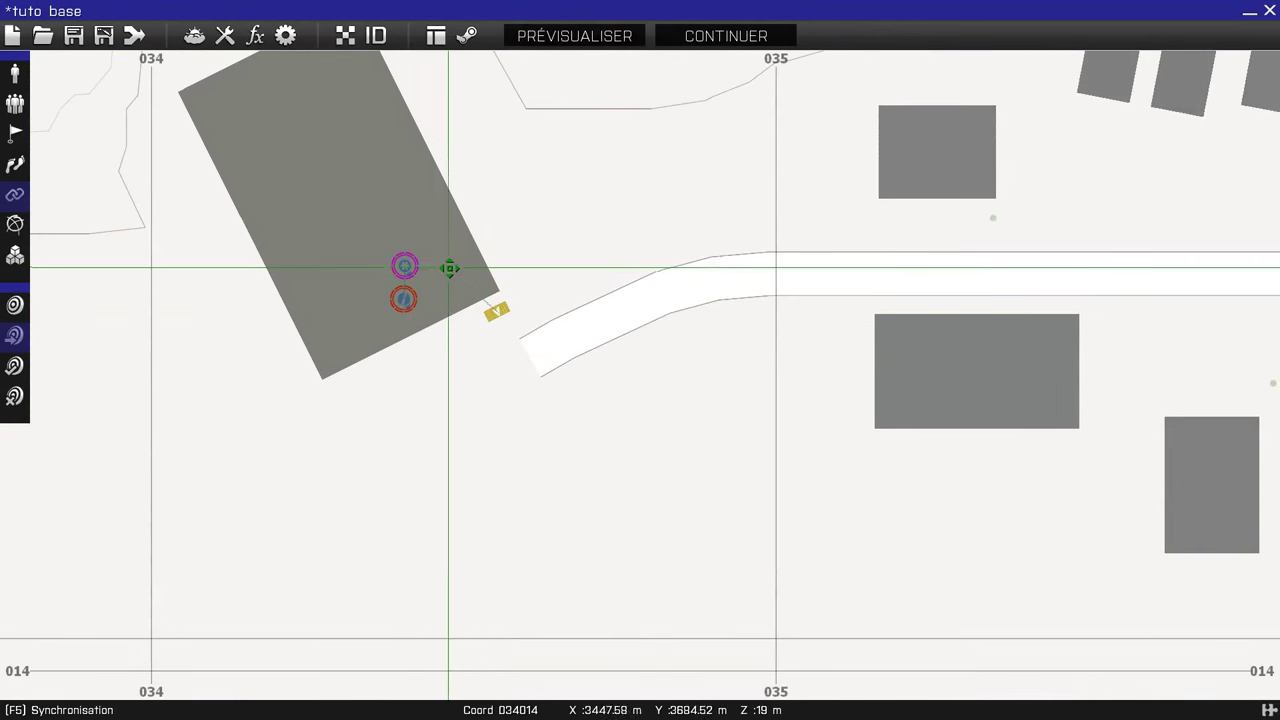
pyautogui.click(16, 82)
pyautogui.moveTo(493, 309); pyautogui.dragTo(437, 270)
pyautogui.scroll(-2, 482, 304)
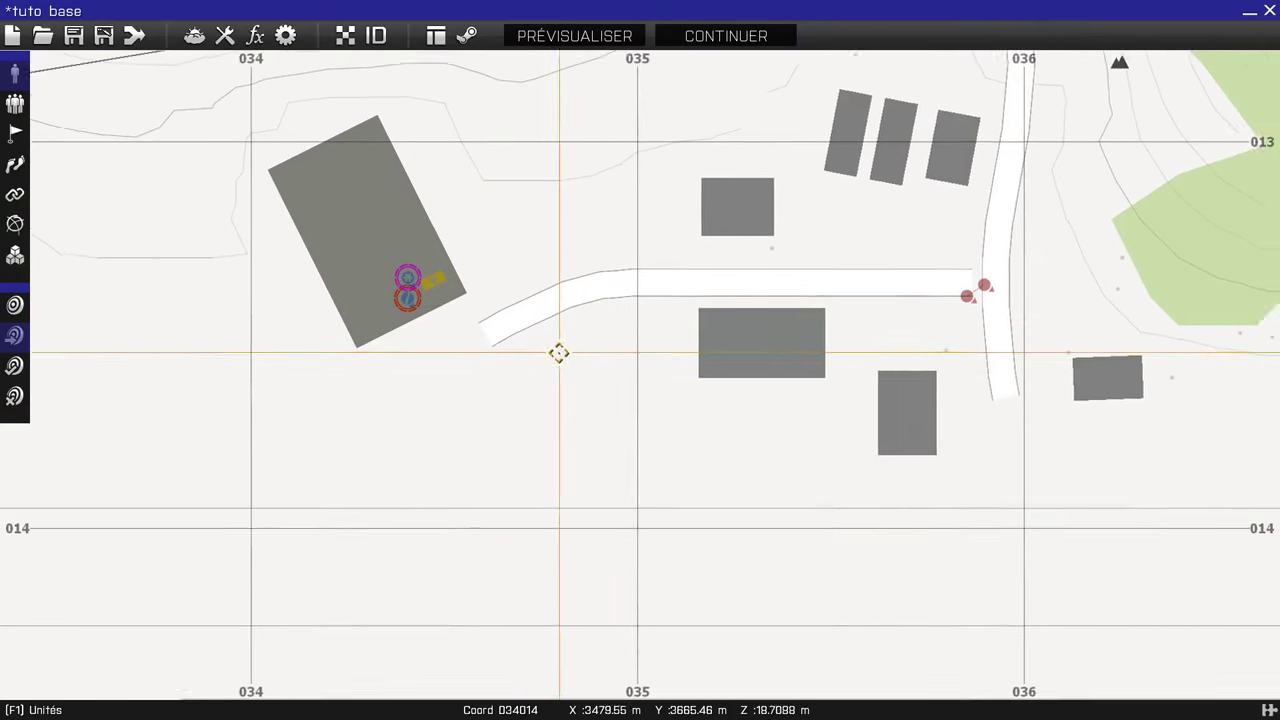
# Add a Créer tâche module from the Infos category beside the enemy units at the road junction
pyautogui.click(15, 256)
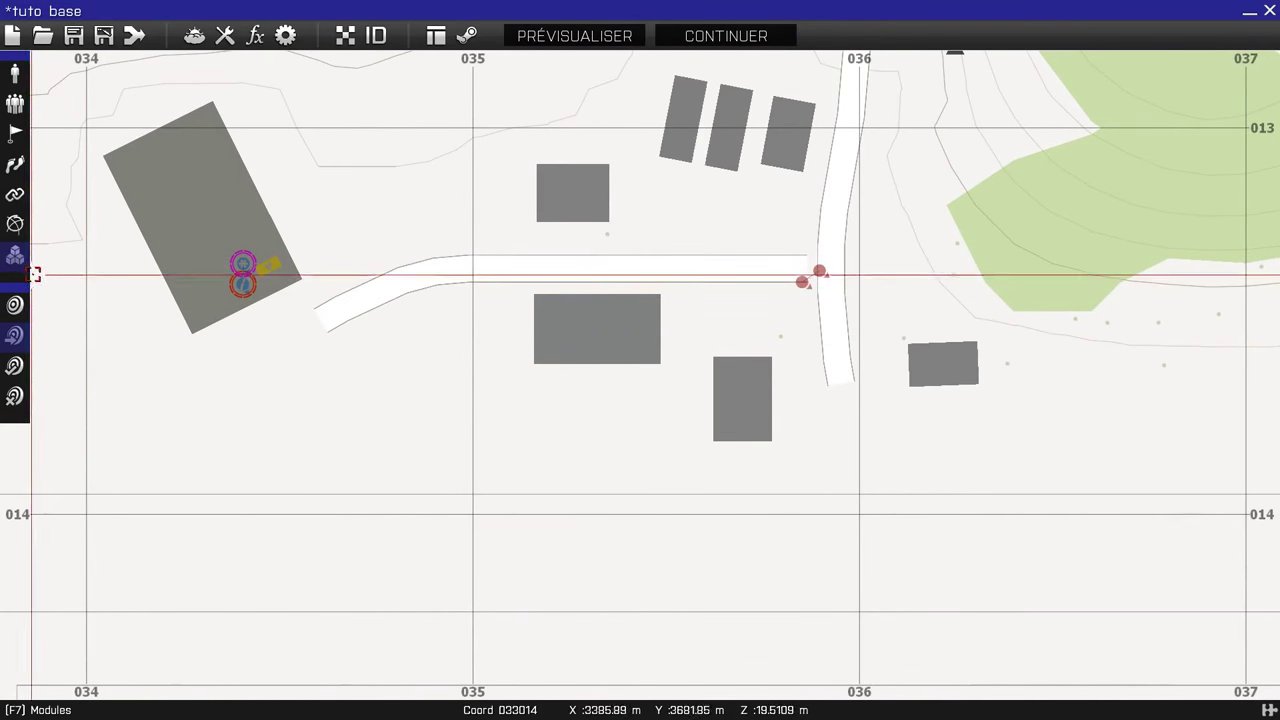
pyautogui.scroll(2, 800, 264)
pyautogui.doubleClick(800, 264)
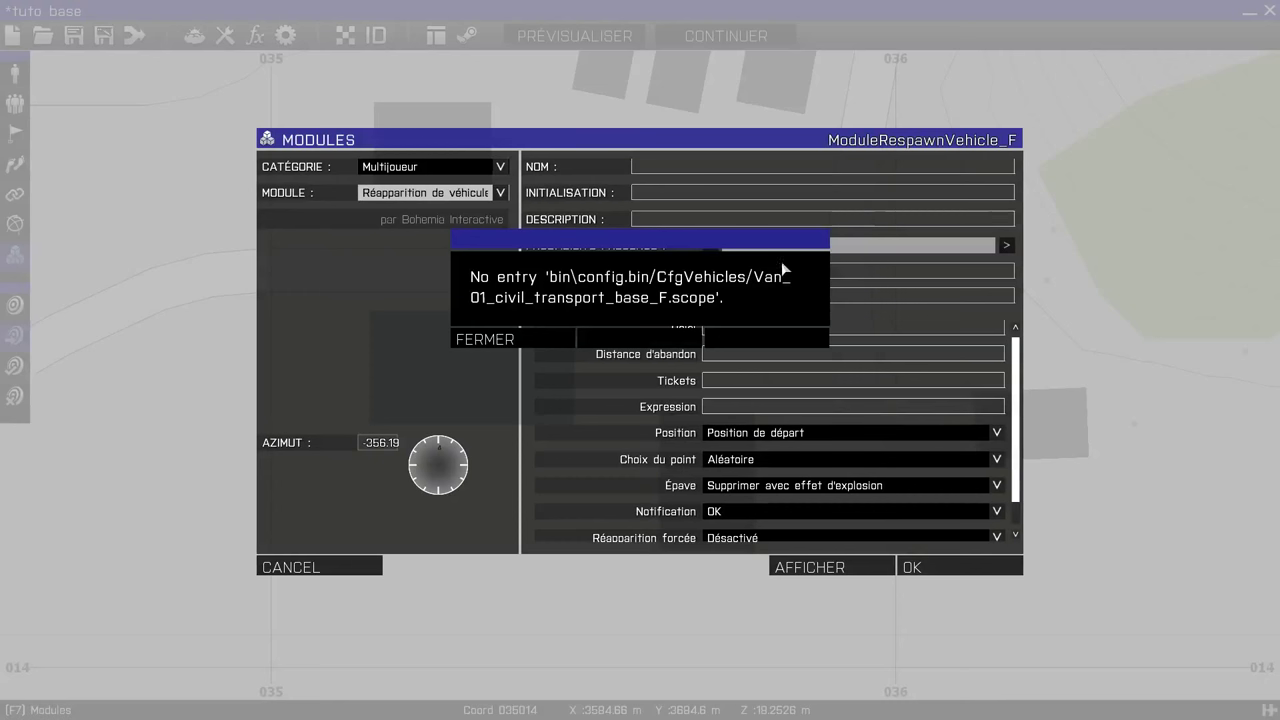
pyautogui.click(489, 337)
pyautogui.click(421, 164)
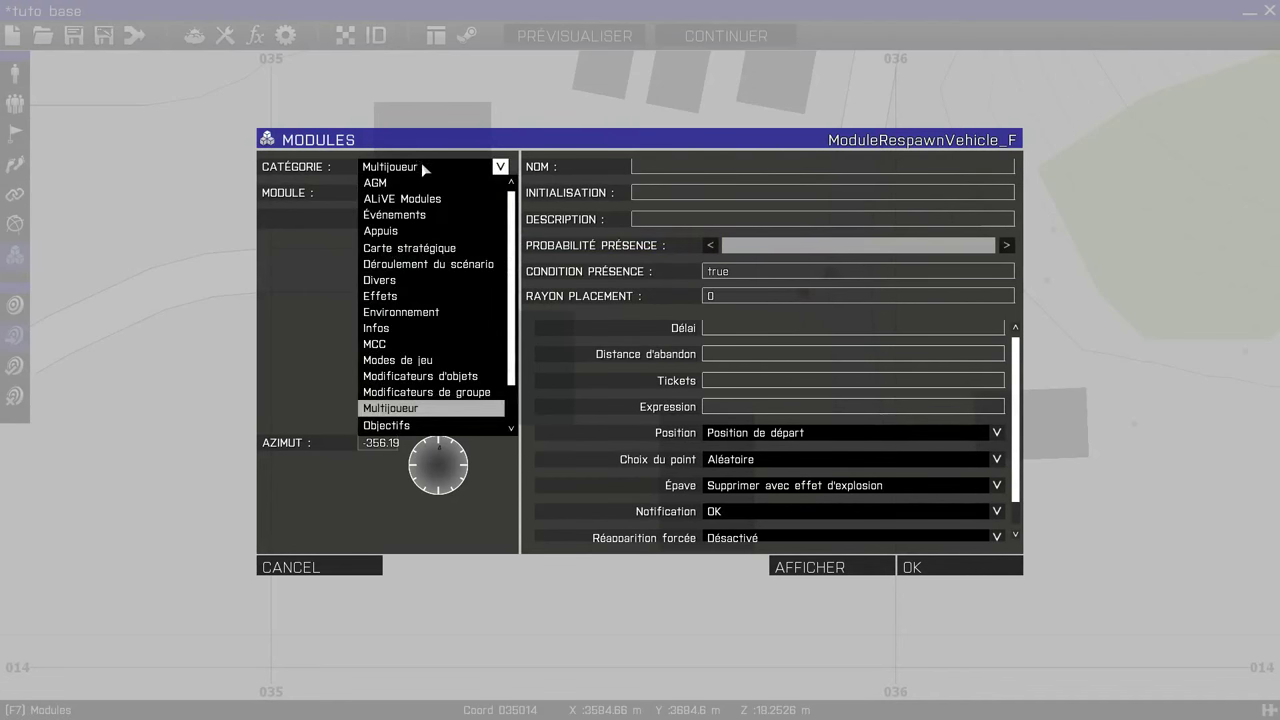
pyautogui.click(416, 335)
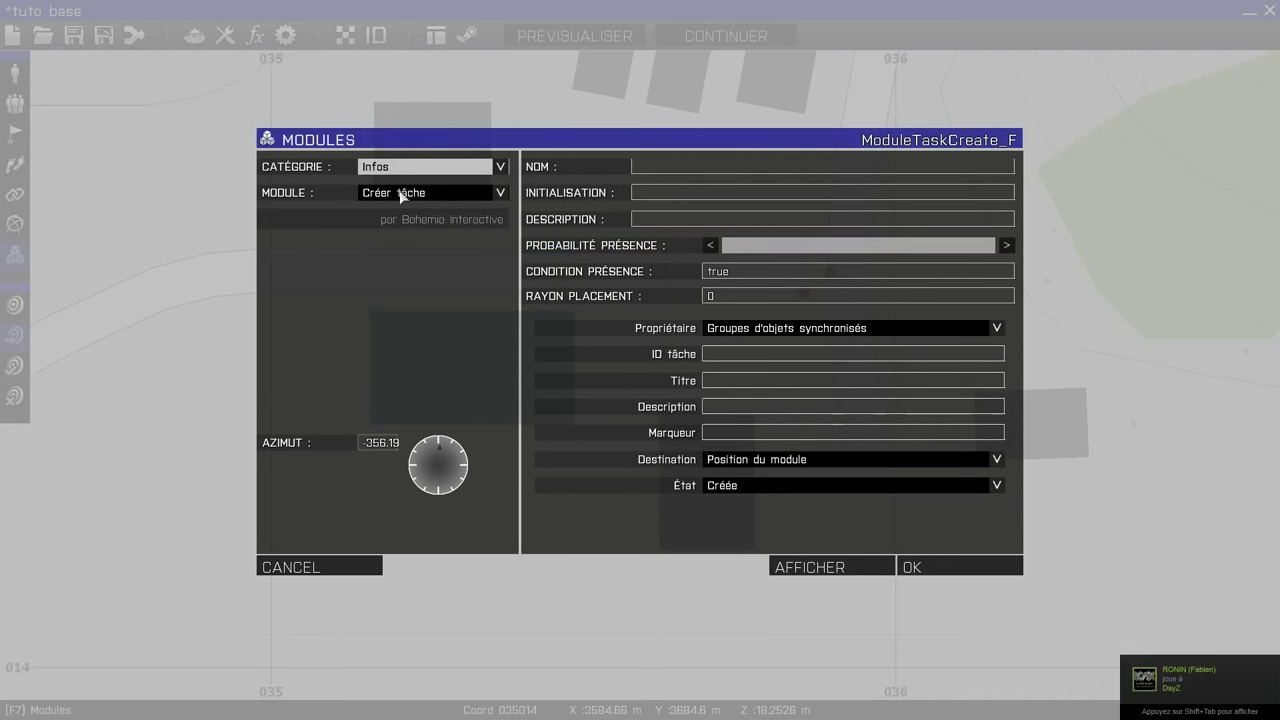
# Name the task module modtask1, with owner BLUFOR, ID task_1, title "destroy infantry" and description "detruire les unités en présence"
pyautogui.click(646, 170)
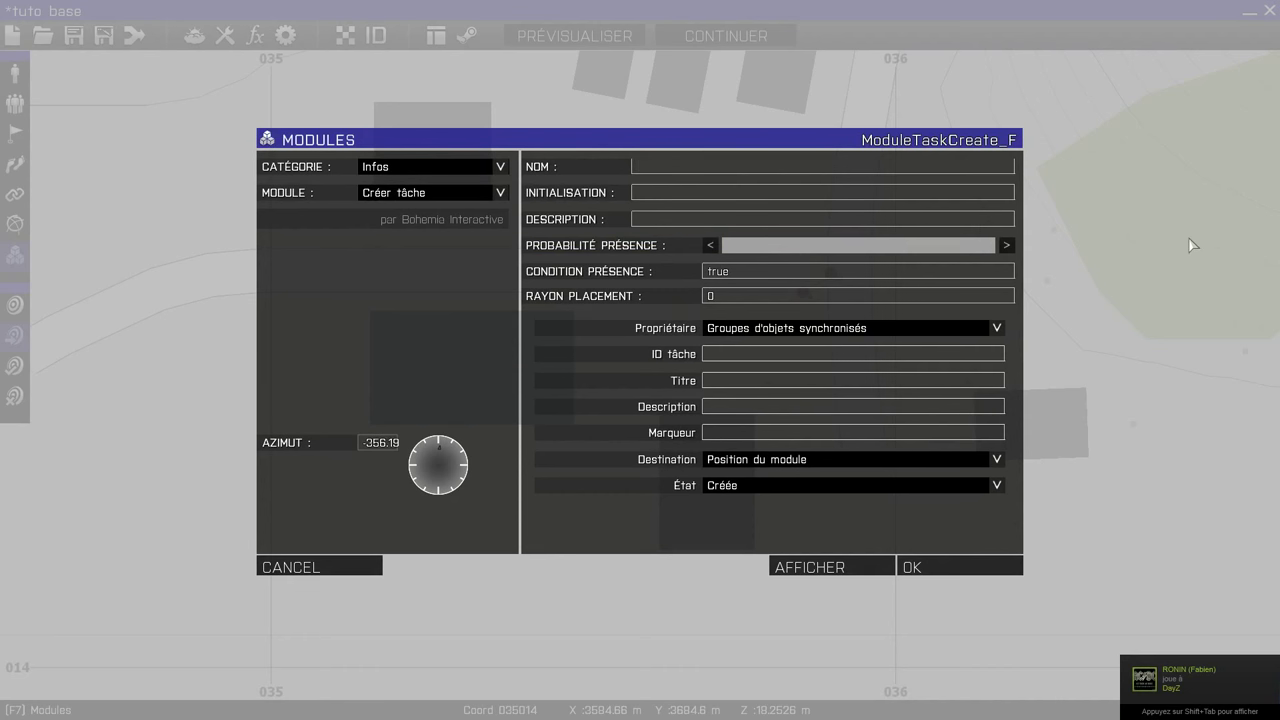
pyautogui.write('modtask1')
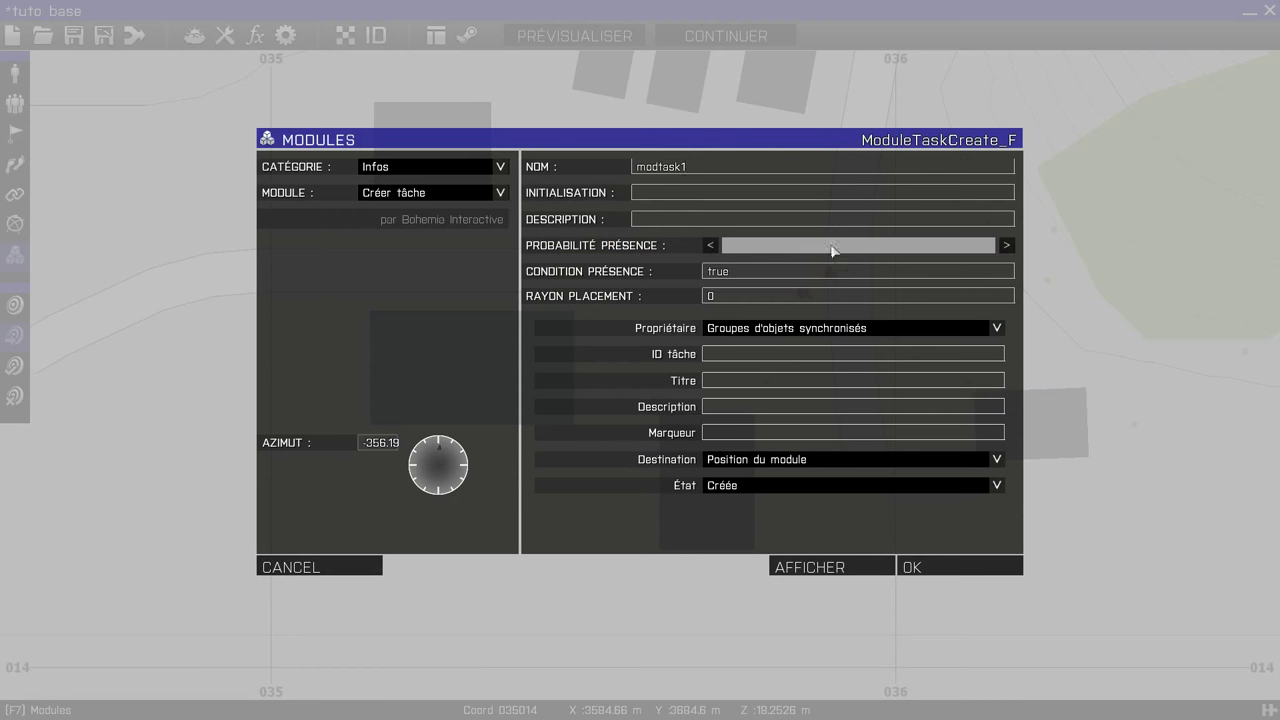
pyautogui.click(1003, 246)
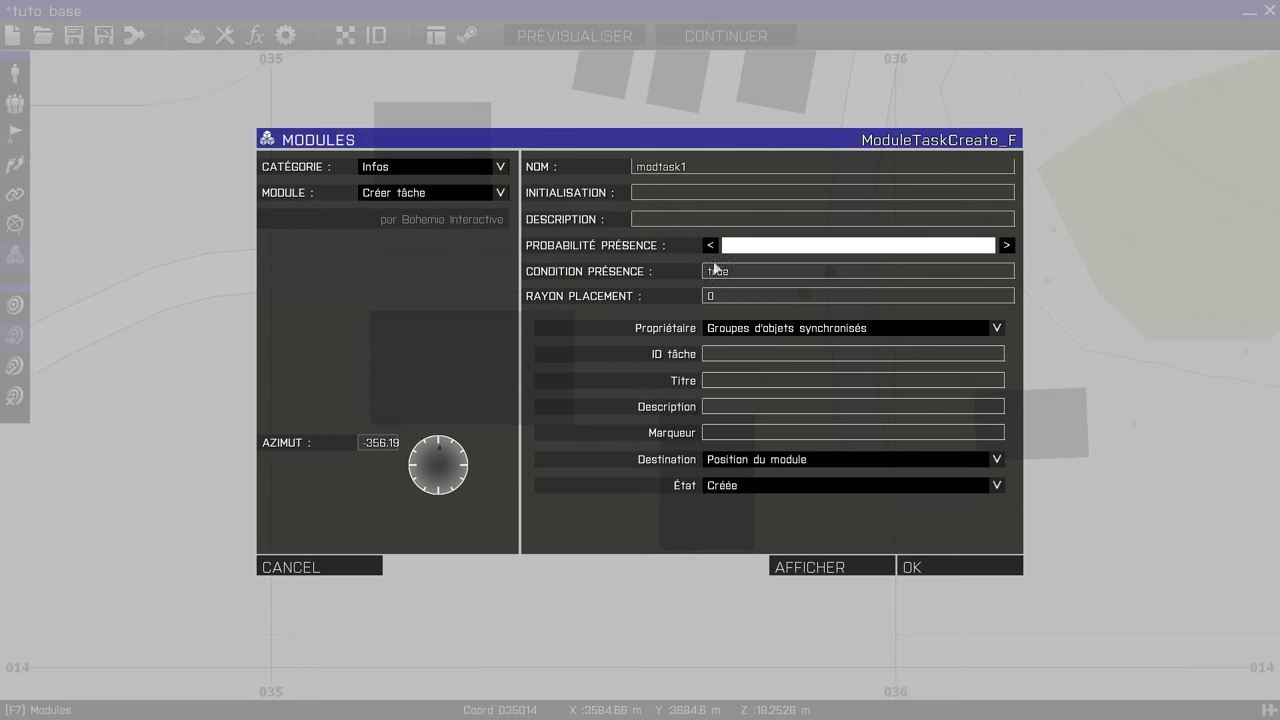
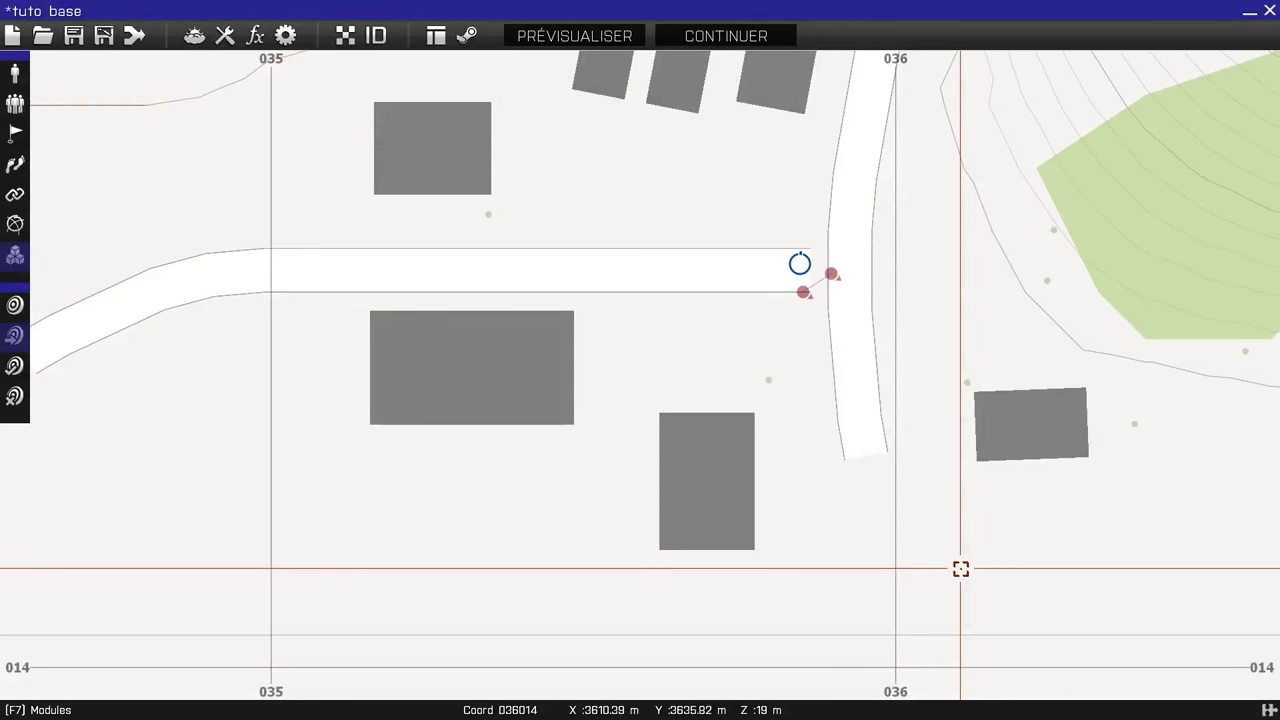
# Move the modtask1 module to between the two enemy units at the road junction
pyautogui.moveTo(799, 260)
pyautogui.mouseDown()
pyautogui.moveTo(786, 189)
pyautogui.moveTo(814, 274)
pyautogui.mouseUp()
pyautogui.scroll(3, 810, 262)
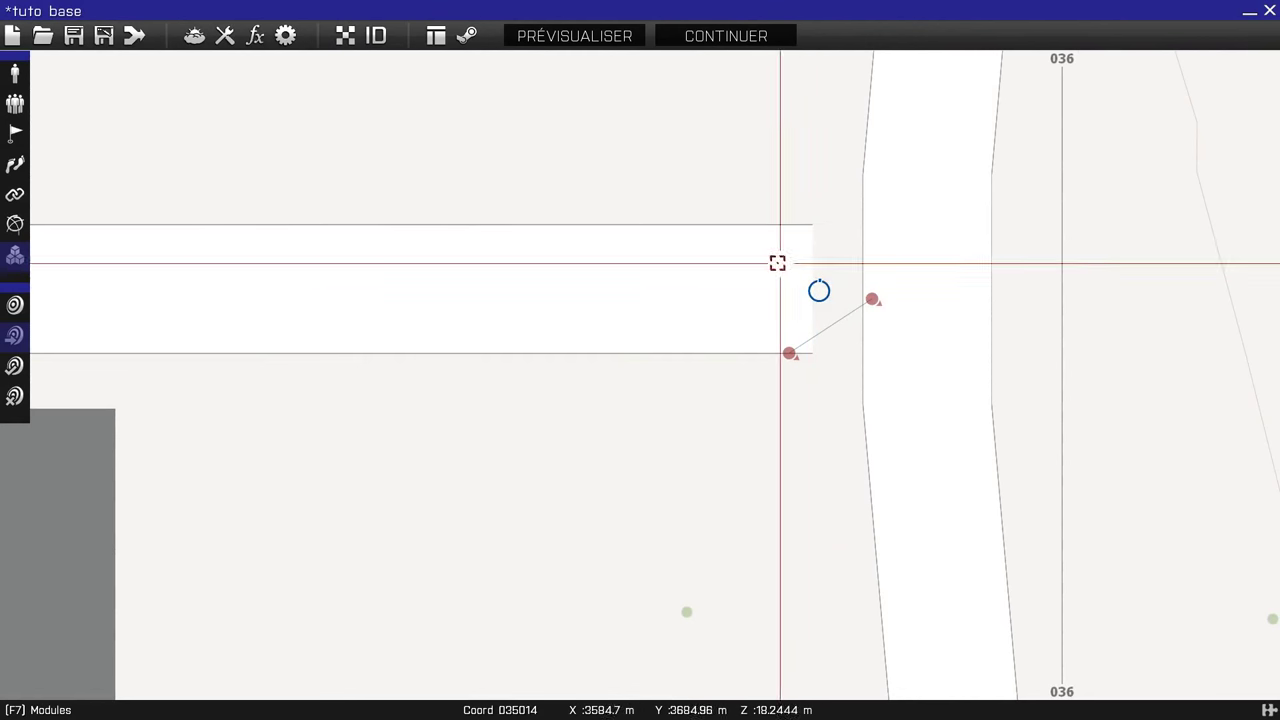
pyautogui.scroll(-5, 809, 277)
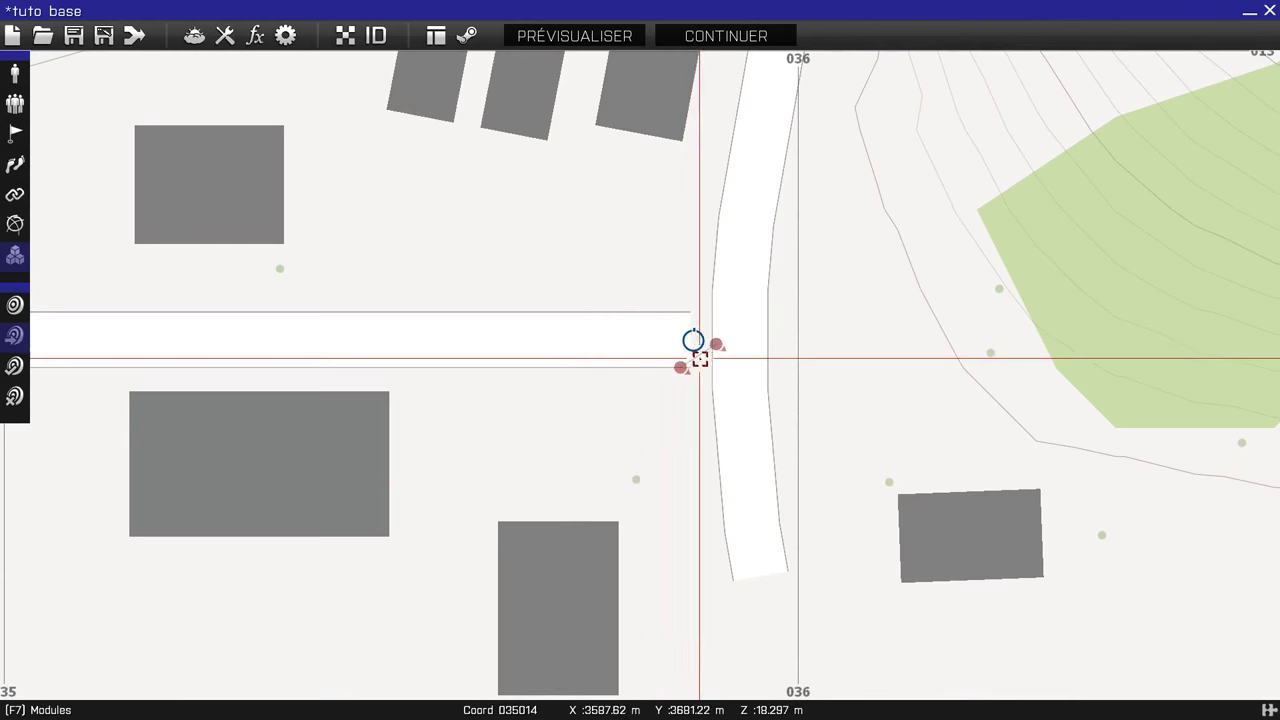
pyautogui.scroll(-3, 517, 358)
pyautogui.scroll(-3, 517, 358)
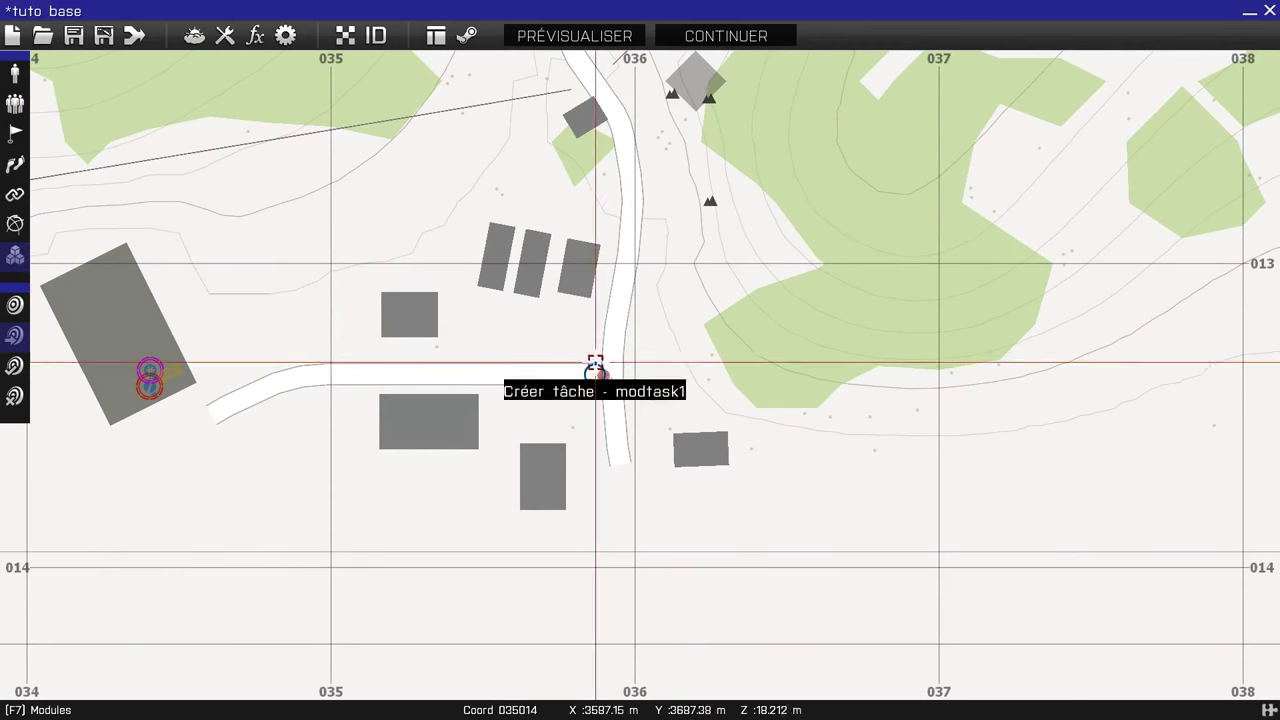
# Add a Définir état de la tâche module west of the task module, named task1aff with state Affectée
pyautogui.doubleClick(538, 350)
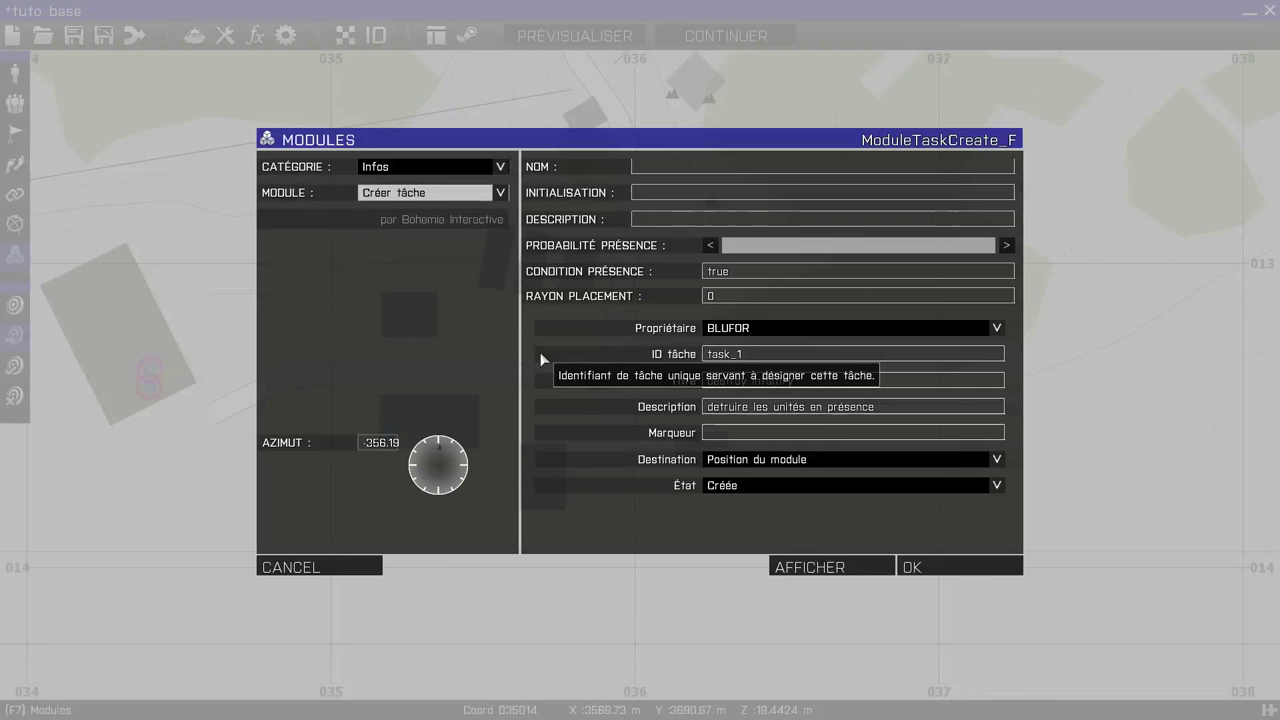
pyautogui.click(436, 193)
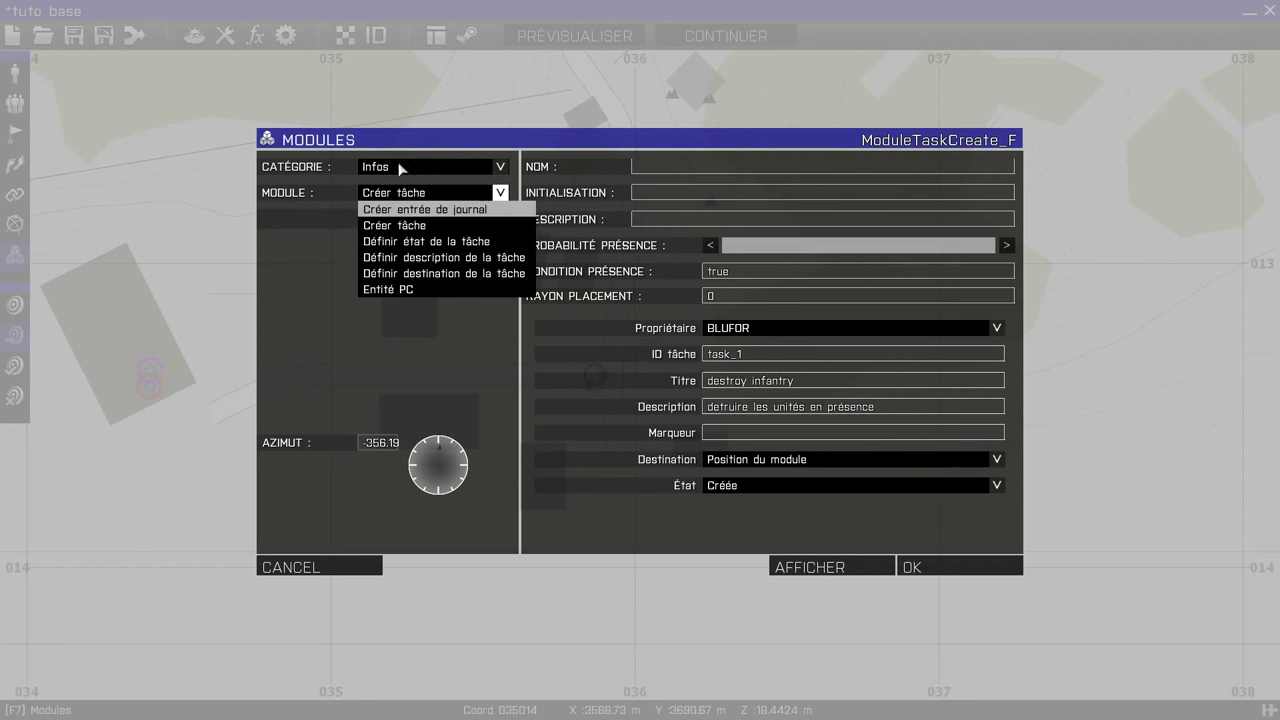
pyautogui.click(421, 242)
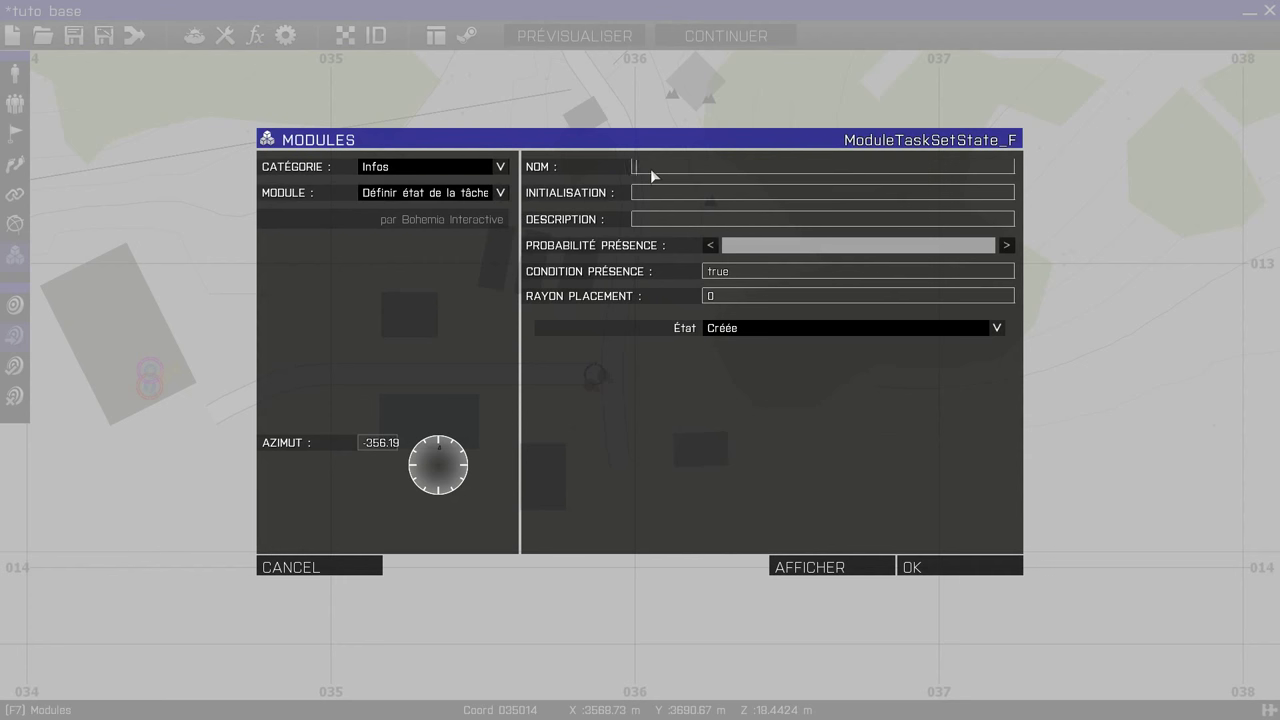
pyautogui.write('task1aff')
pyautogui.click(813, 330)
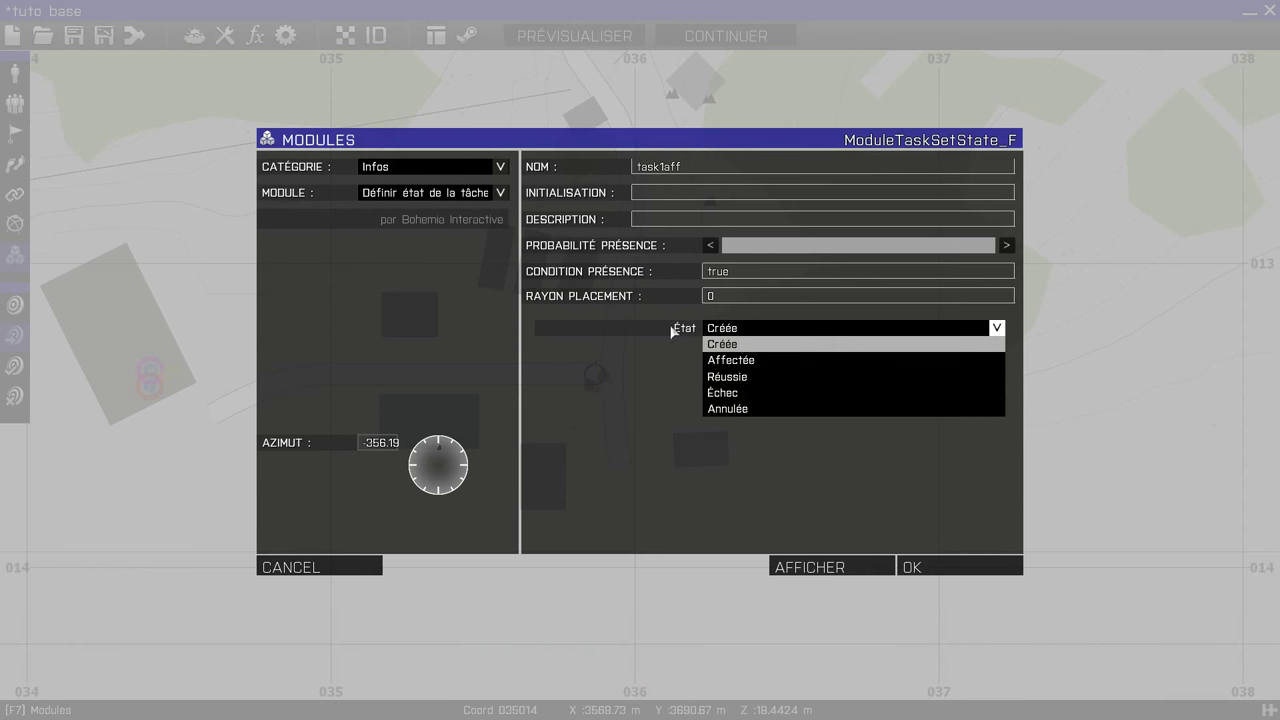
pyautogui.click(744, 360)
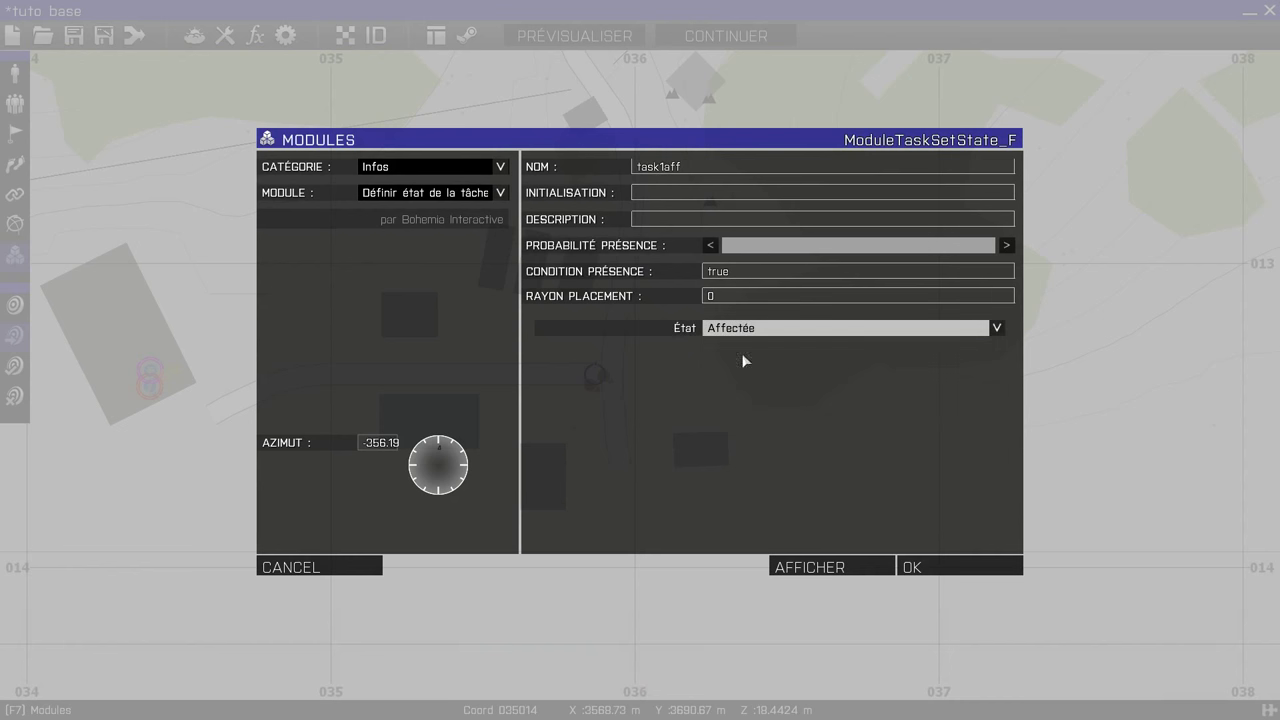
pyautogui.click(931, 567)
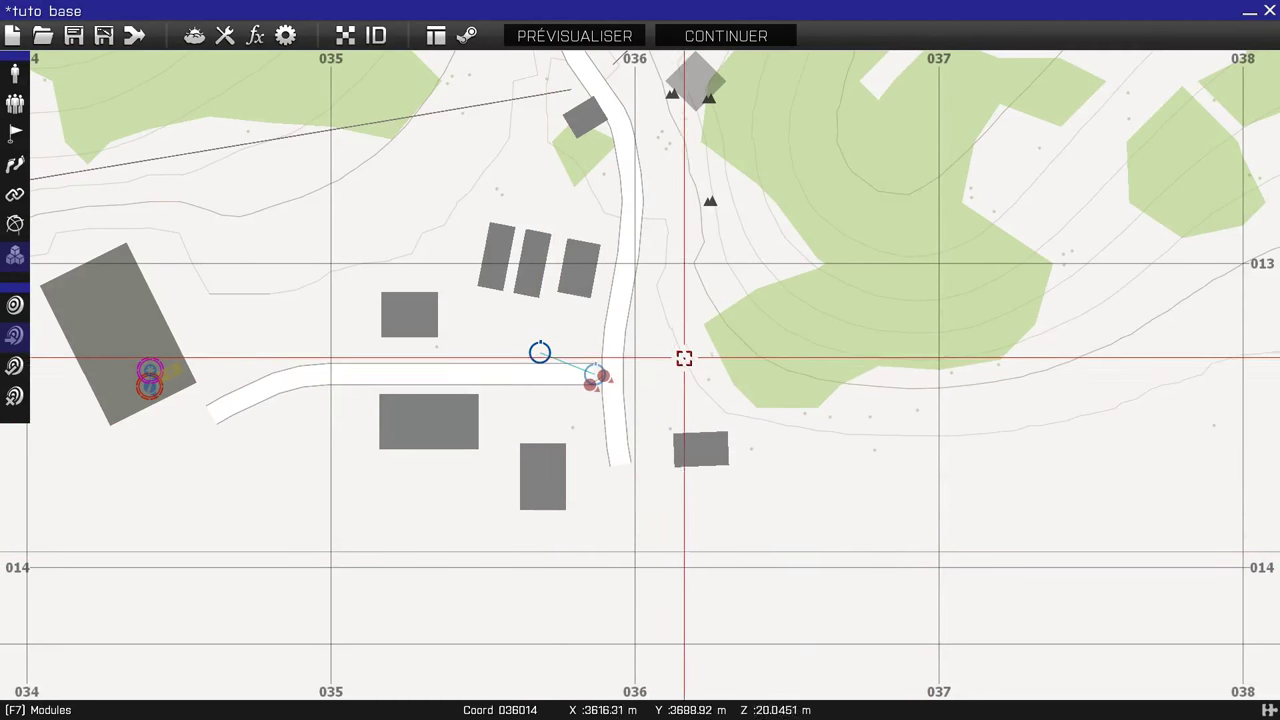
# Add a second Définir état de la tâche module northeast of the task module, named task1succ with state Réussie
pyautogui.scroll(3, 621, 370)
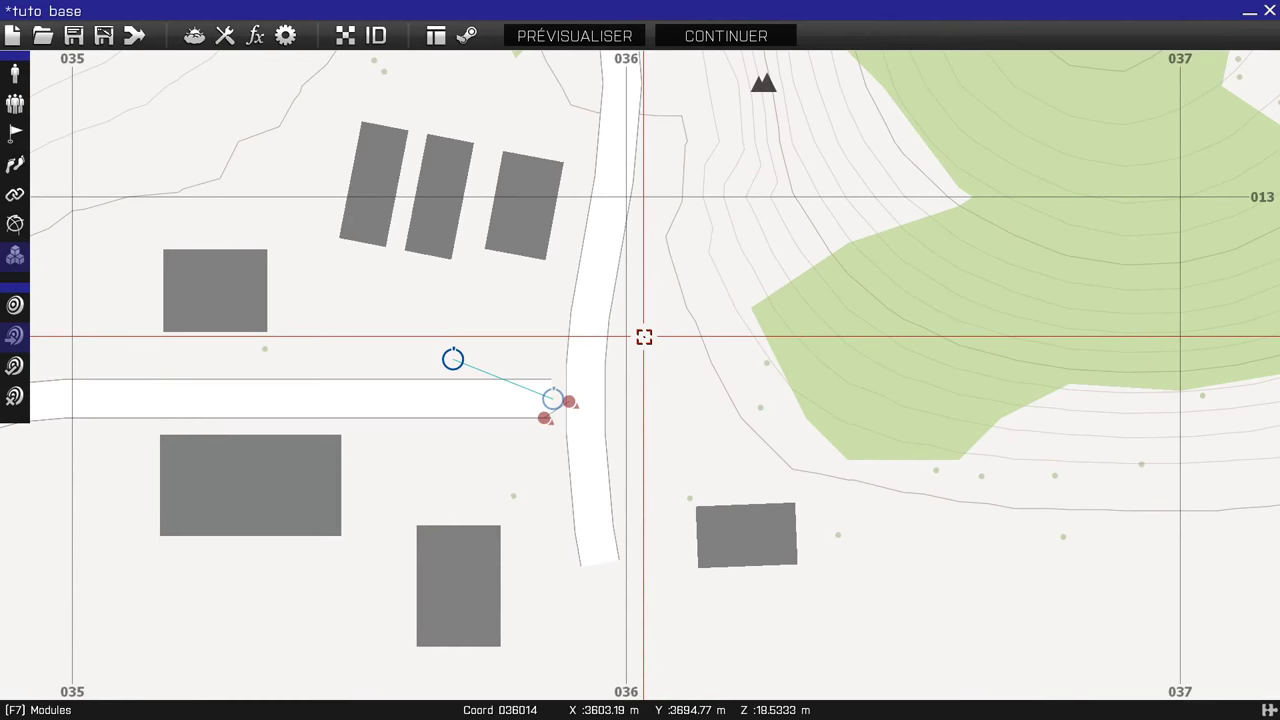
pyautogui.doubleClick(644, 337)
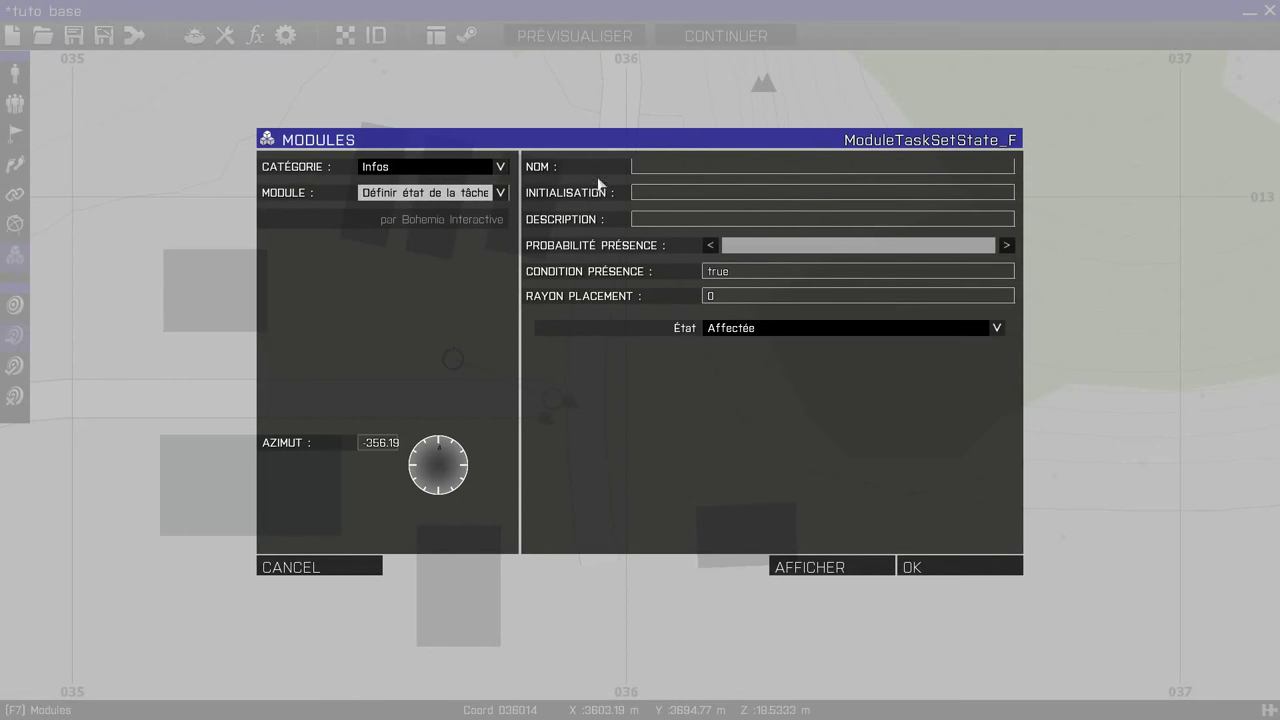
pyautogui.write('ta')
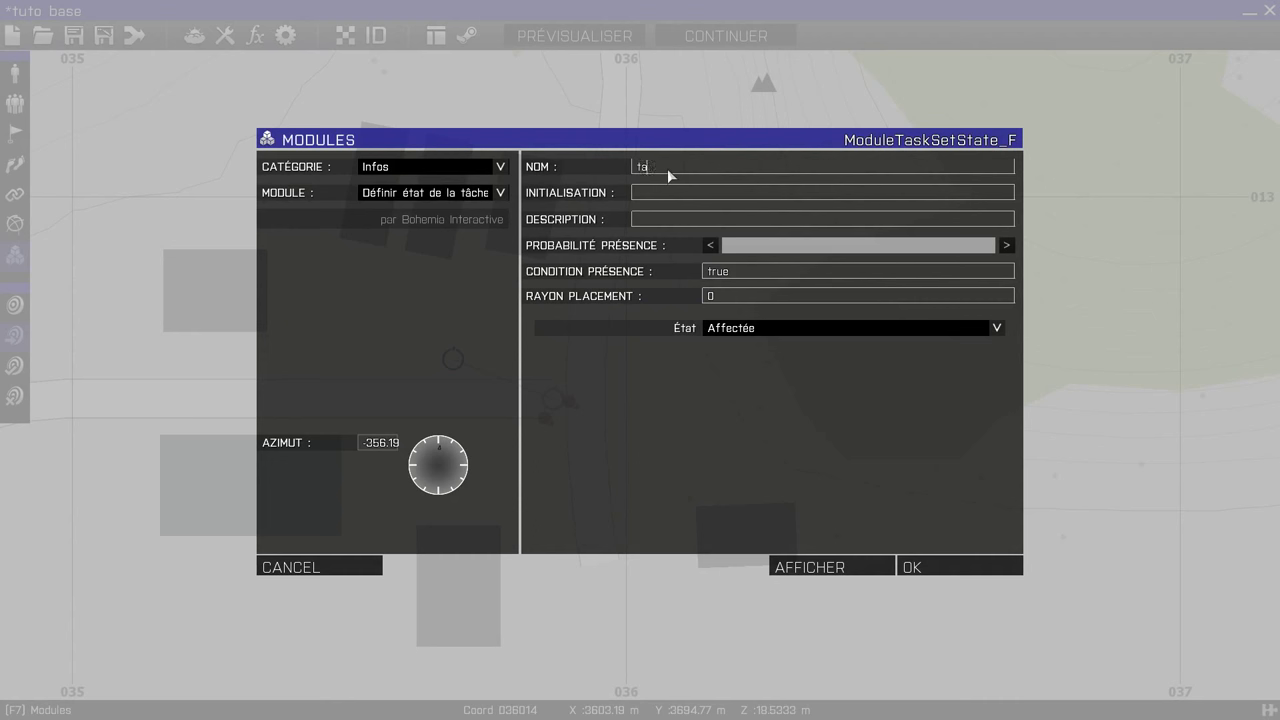
pyautogui.write('sk1succ')
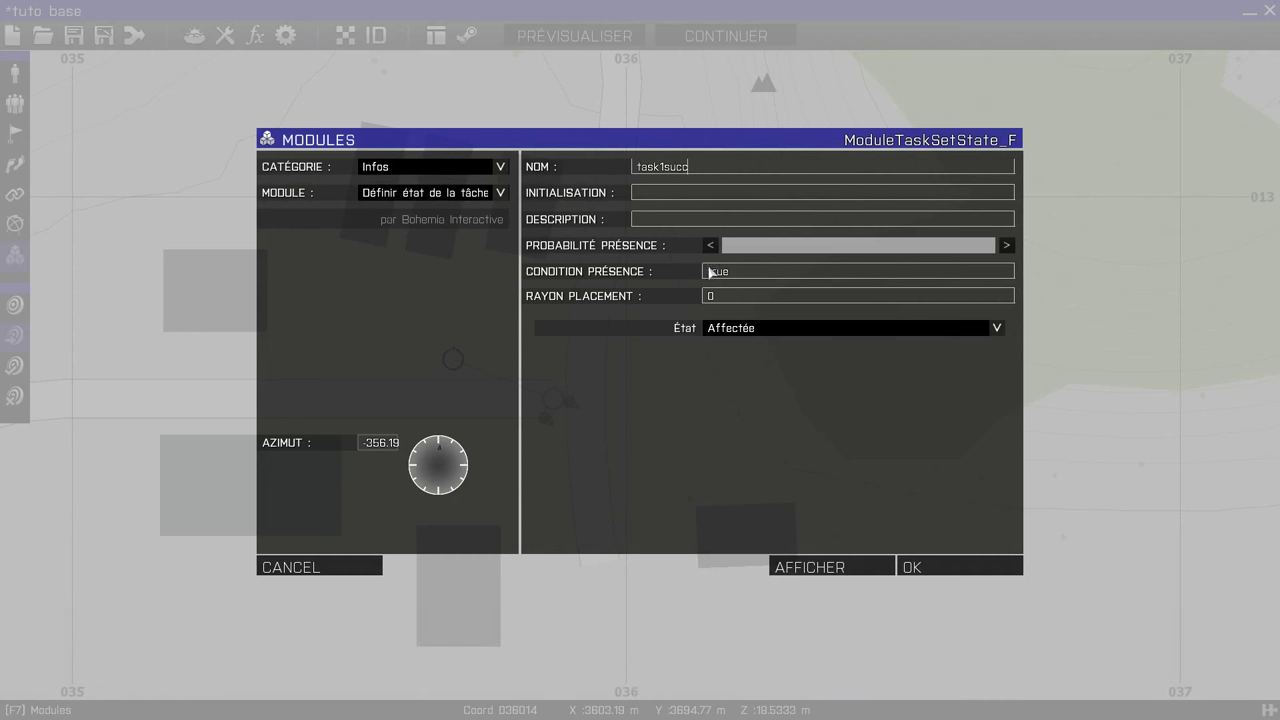
pyautogui.click(750, 329)
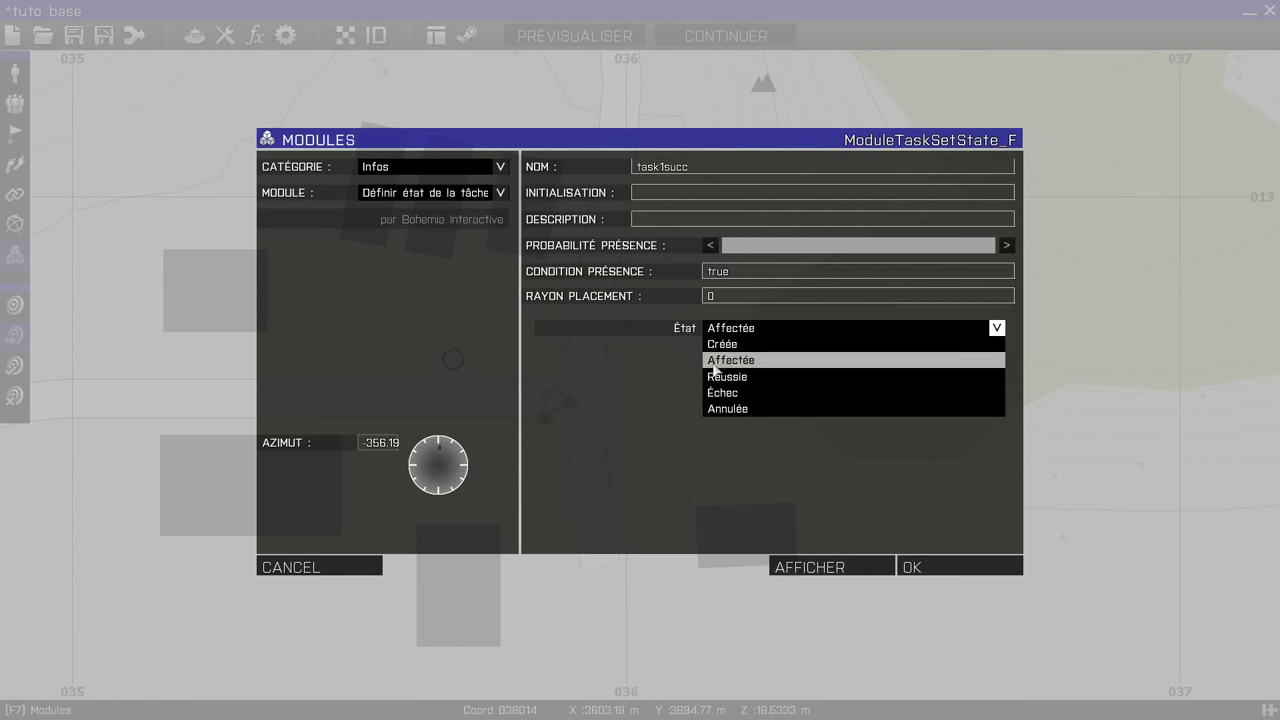
pyautogui.click(722, 378)
pyautogui.click(757, 330)
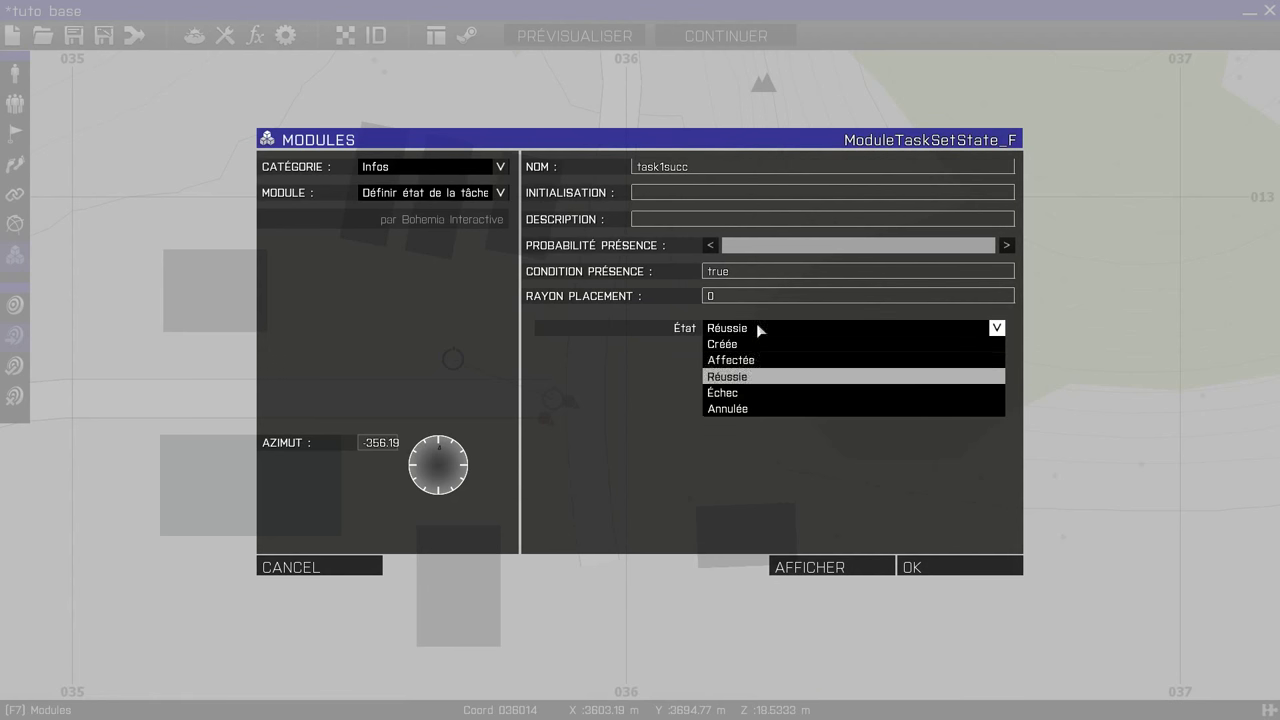
pyautogui.click(750, 382)
pyautogui.click(965, 567)
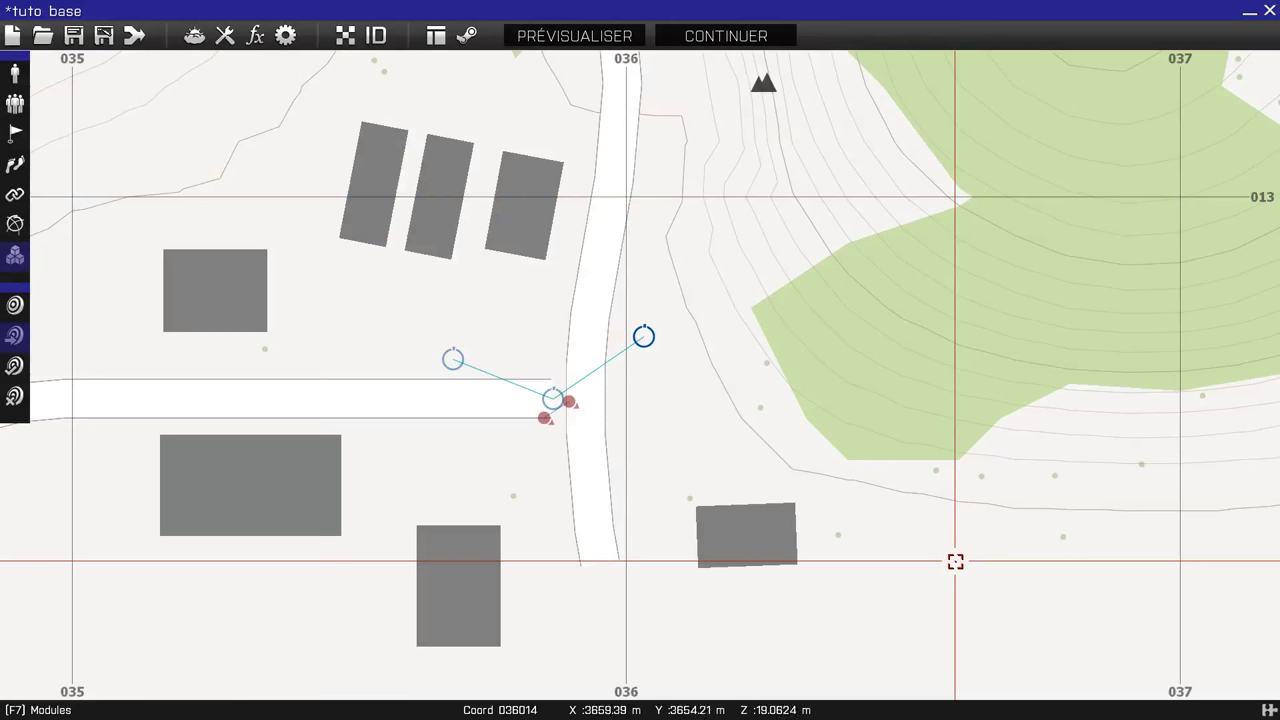
# Remove the group links between the modtask1 module and the two task state modules
pyautogui.click(15, 104)
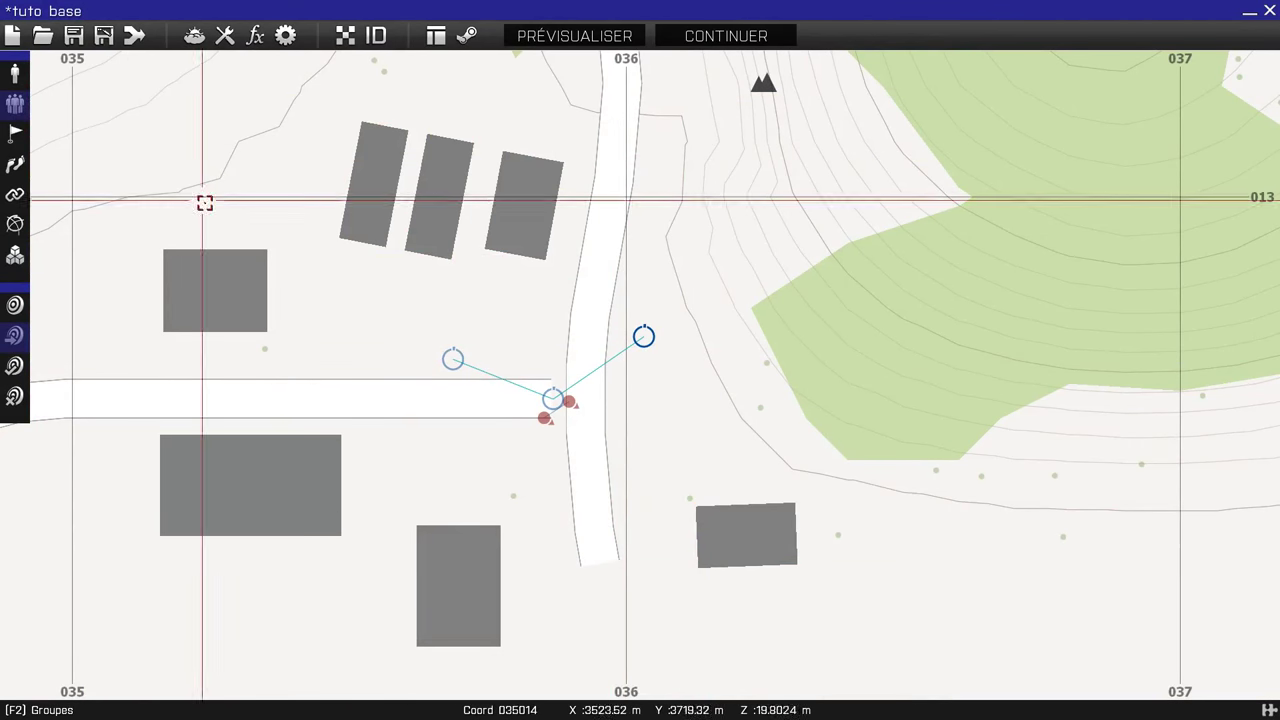
pyautogui.scroll(3, 523, 346)
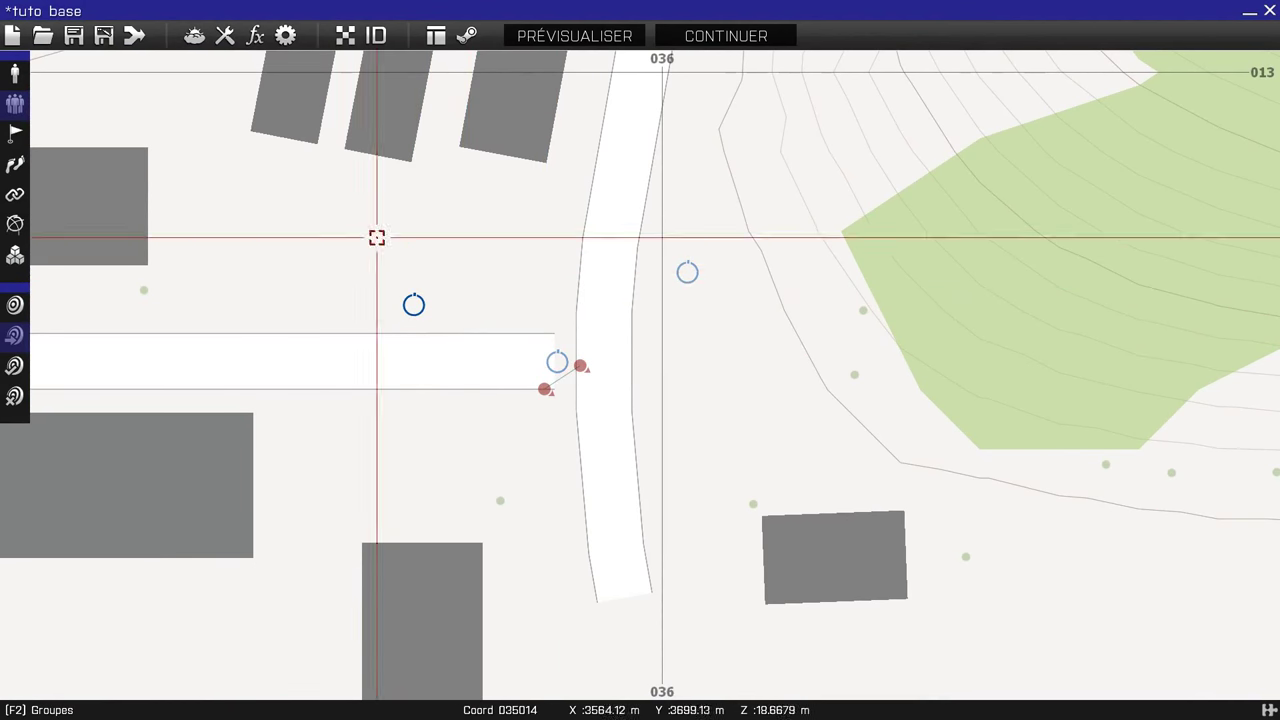
pyautogui.click(17, 193)
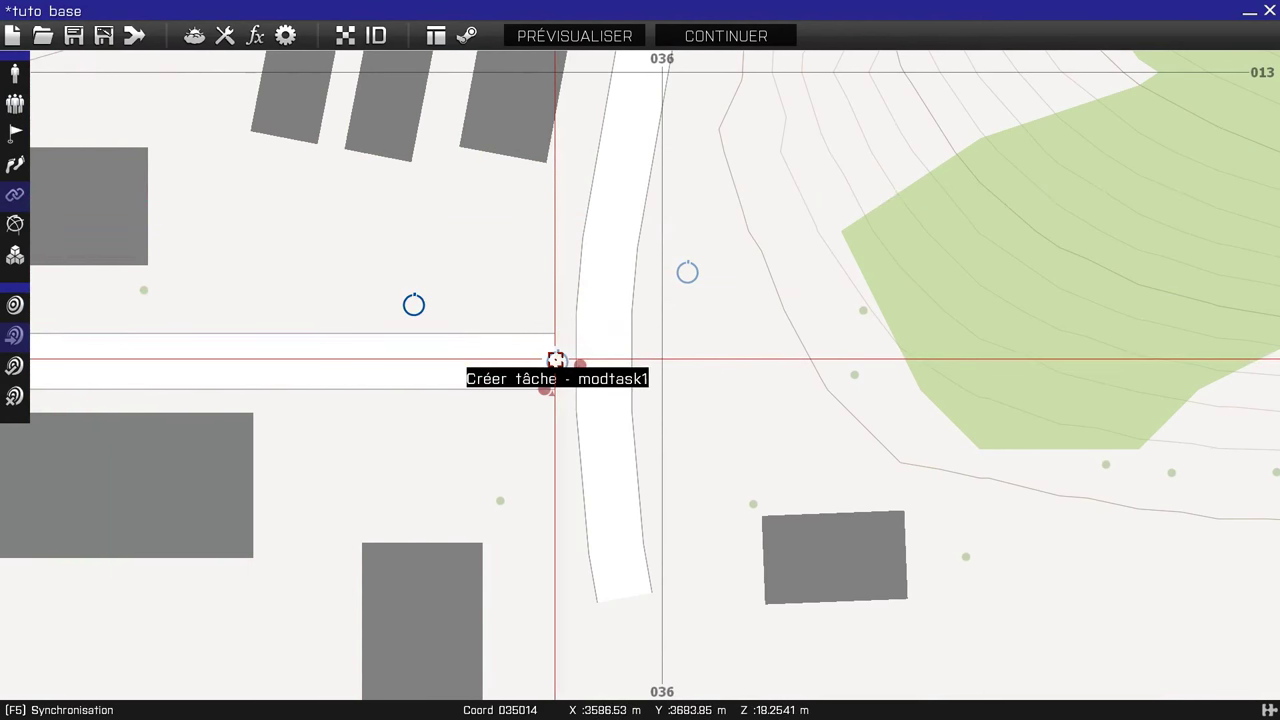
pyautogui.scroll(-3, 520, 345)
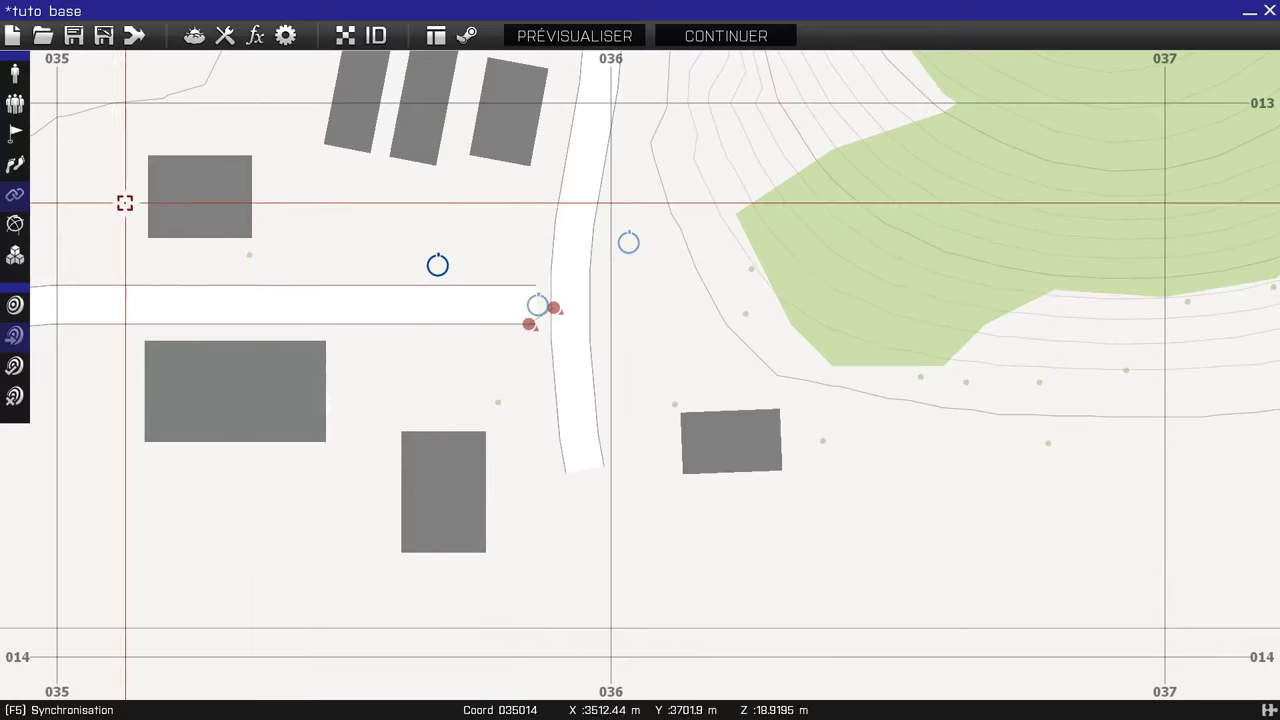
# Try different group links between the modtask1, task1aff and task1succ modules and clear them
pyautogui.moveTo(437, 266); pyautogui.dragTo(629, 242)
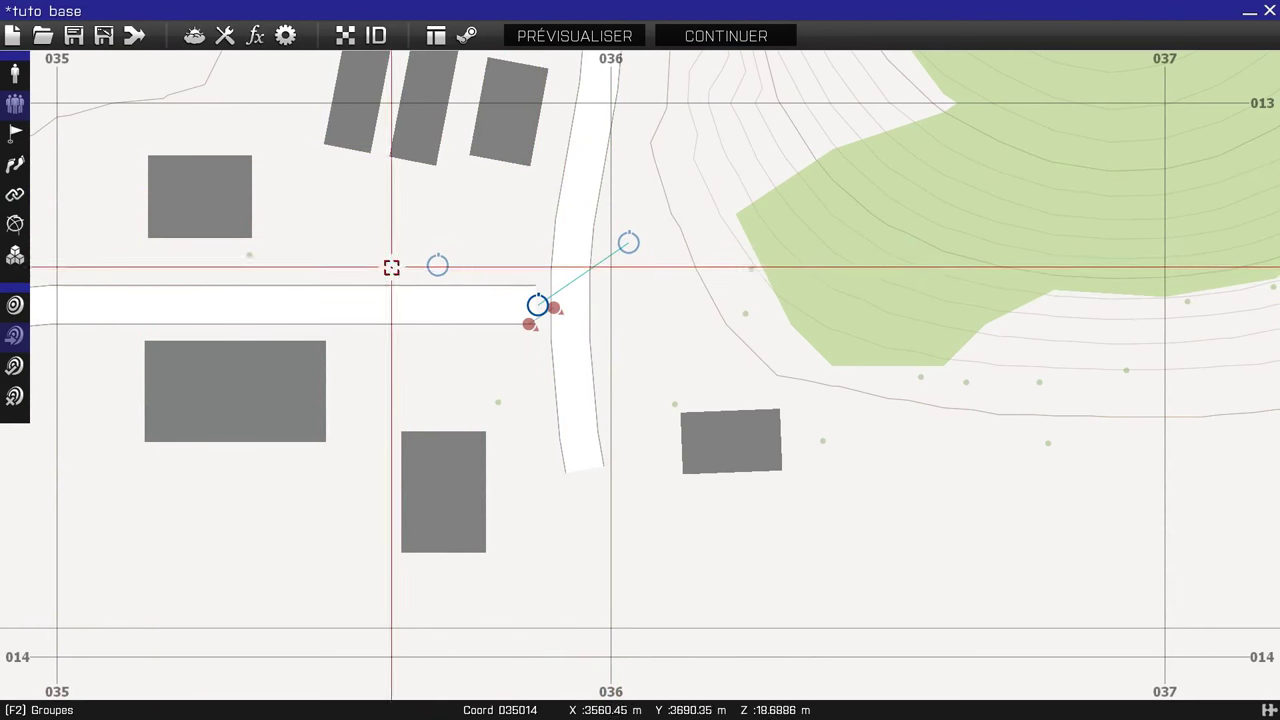
pyautogui.moveTo(536, 303); pyautogui.dragTo(440, 264)
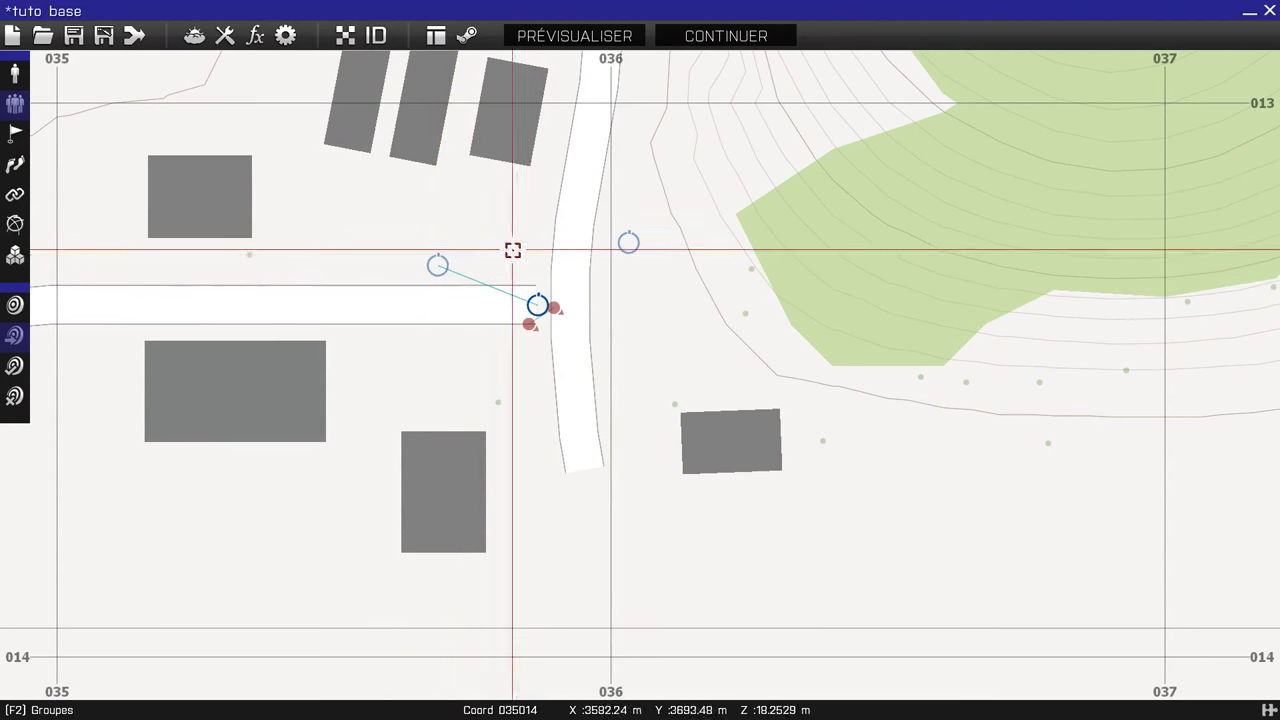
pyautogui.moveTo(625, 242); pyautogui.dragTo(538, 302)
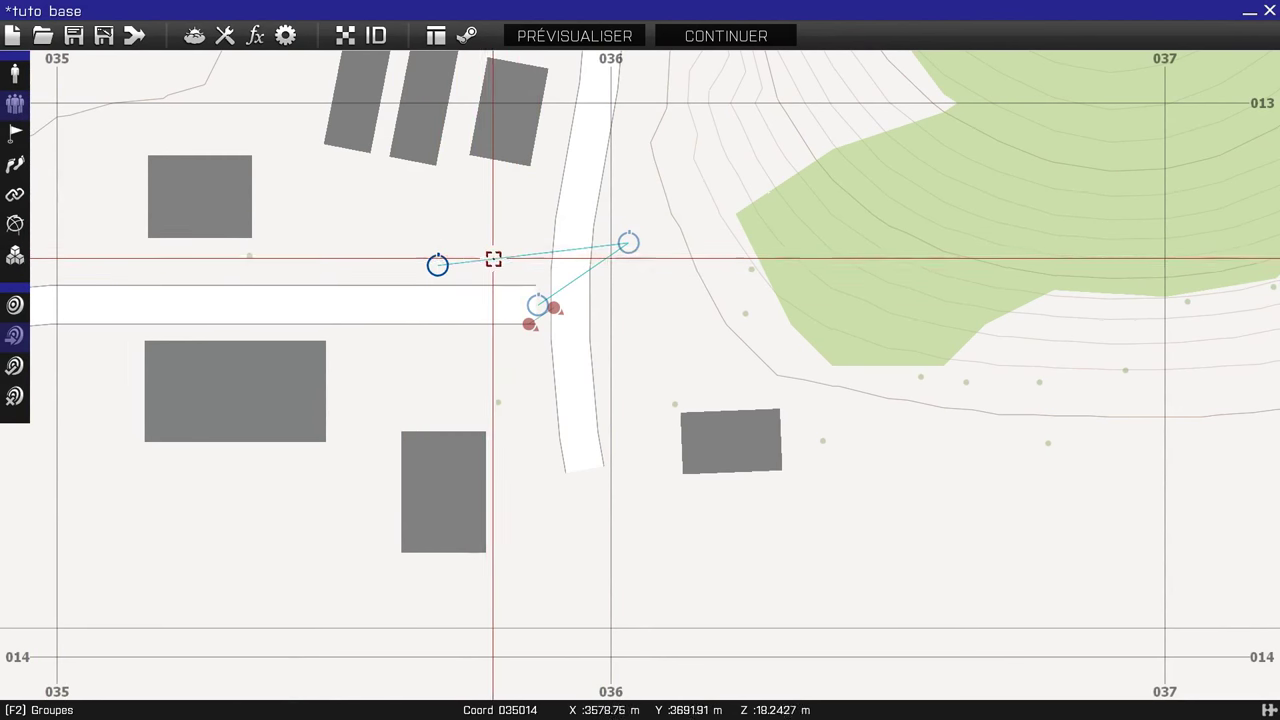
pyautogui.scroll(5, 491, 256)
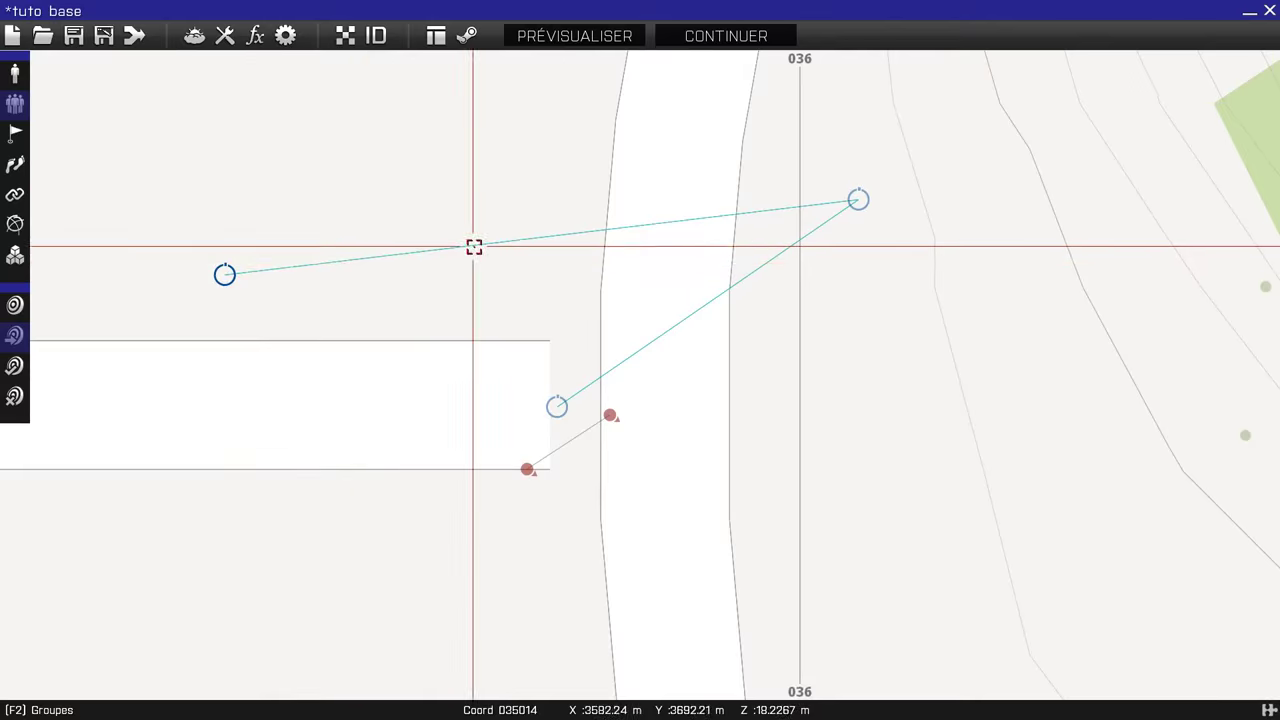
pyautogui.moveTo(222, 271); pyautogui.dragTo(653, 274)
pyautogui.click(557, 404)
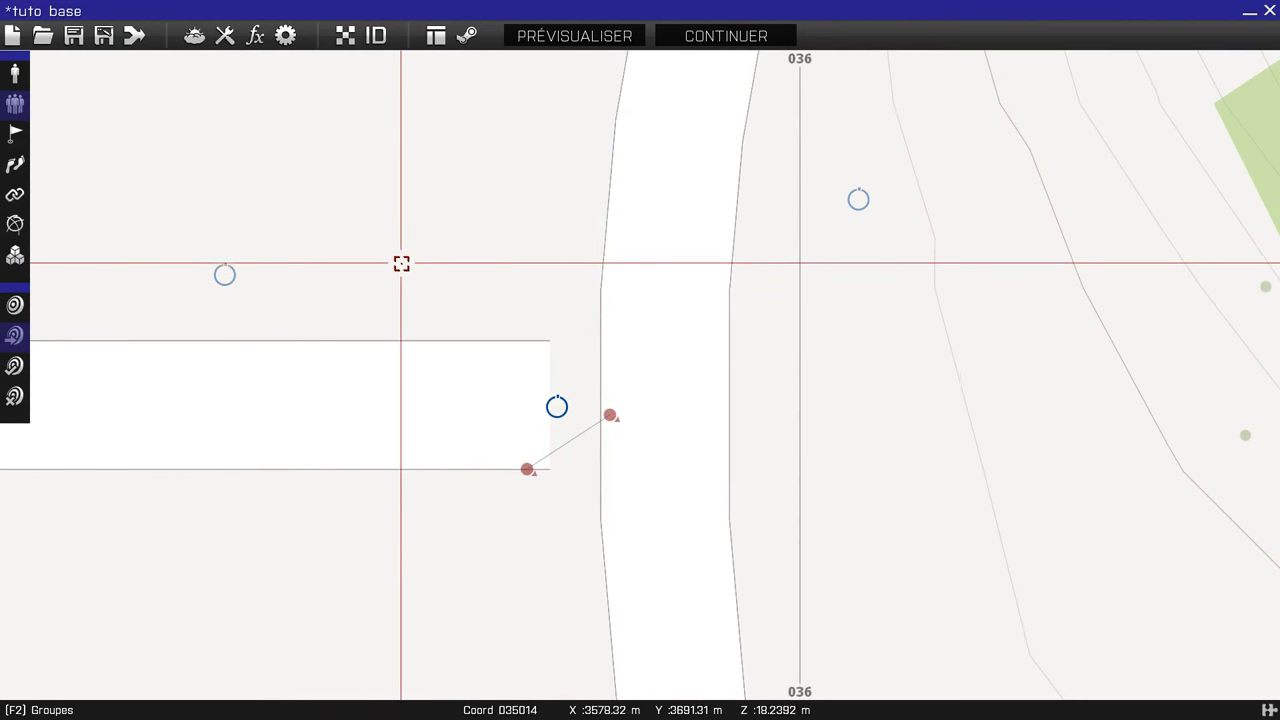
pyautogui.scroll(-2, 400, 263)
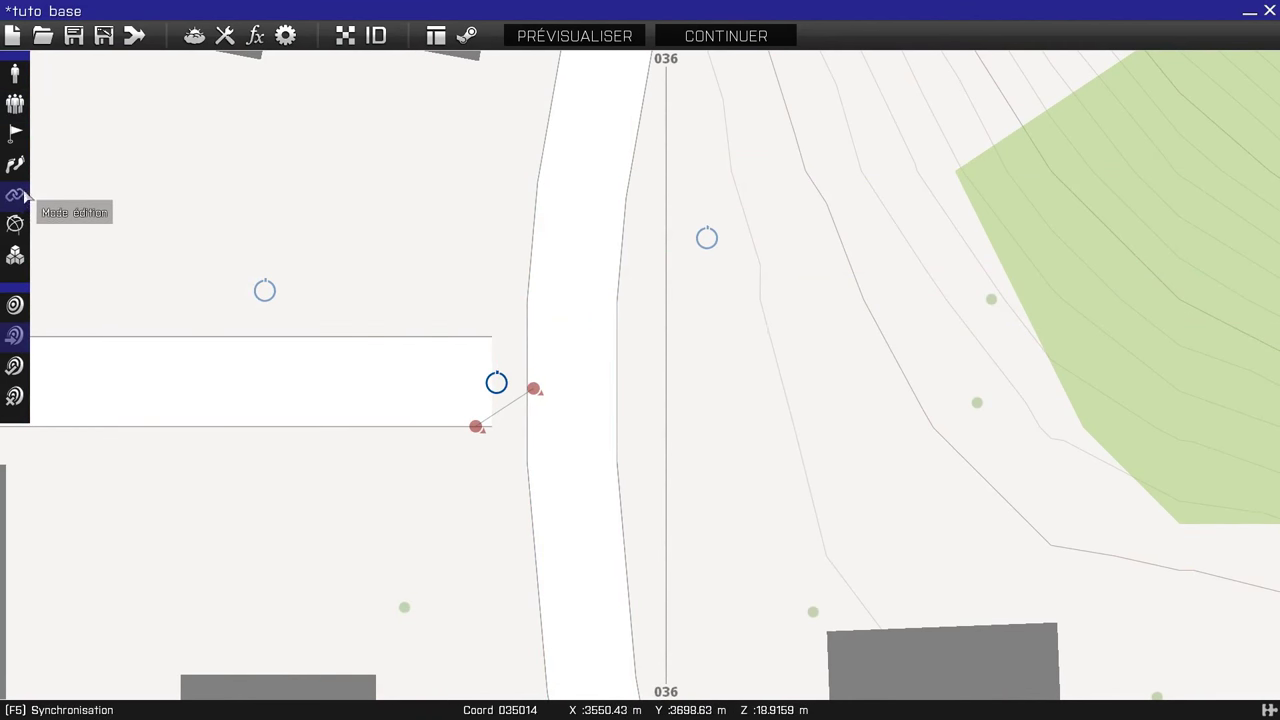
# Synchronise the modtask1 module with both the task1aff and task1succ task state modules
pyautogui.click(16, 196)
pyautogui.click(262, 291)
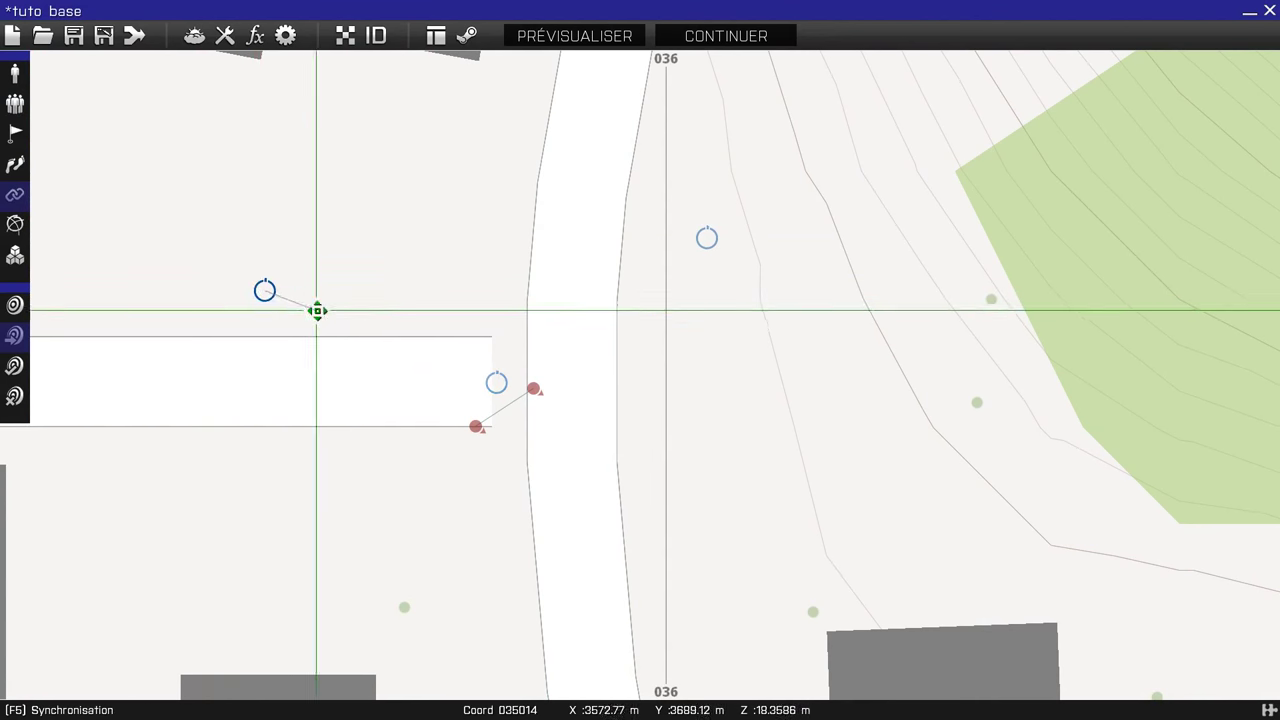
pyautogui.click(497, 381)
pyautogui.click(706, 237)
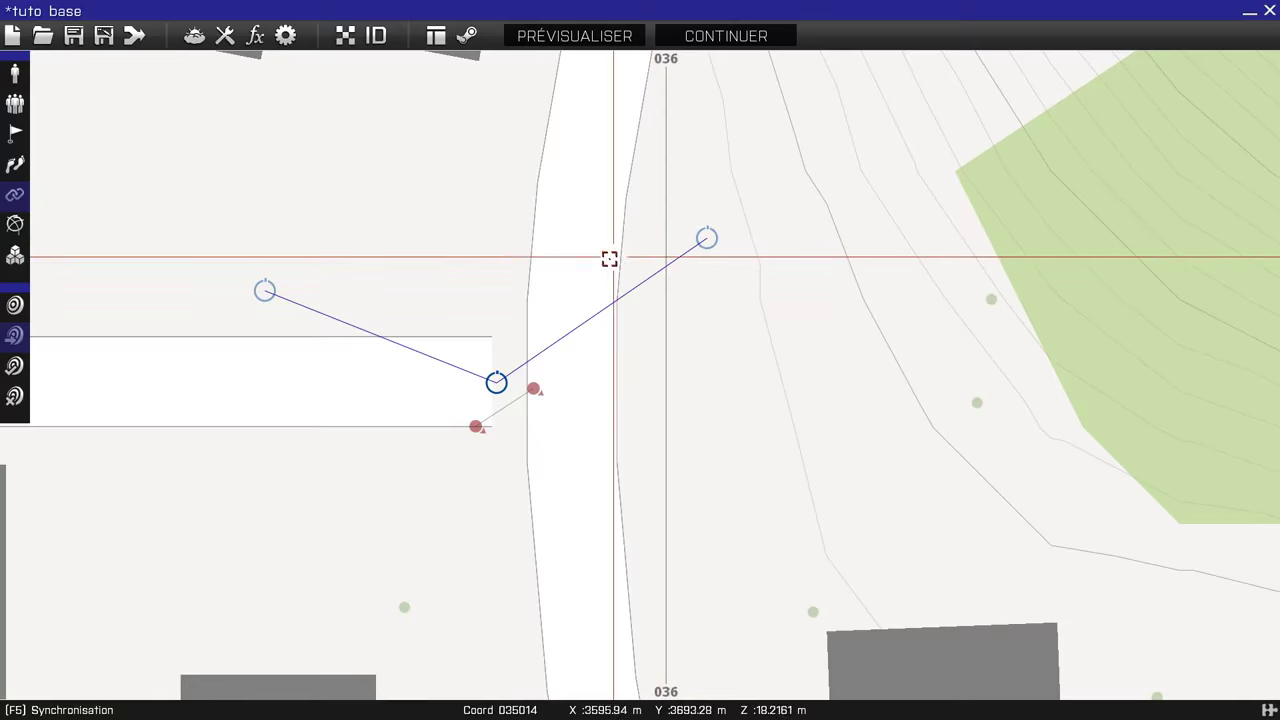
# Add an elliptical trigger with both axes at 20, activated by BLUFOR, and place it just outside the hangar's southeast corner
pyautogui.scroll(-5, 523, 255)
pyautogui.scroll(-5, 523, 255)
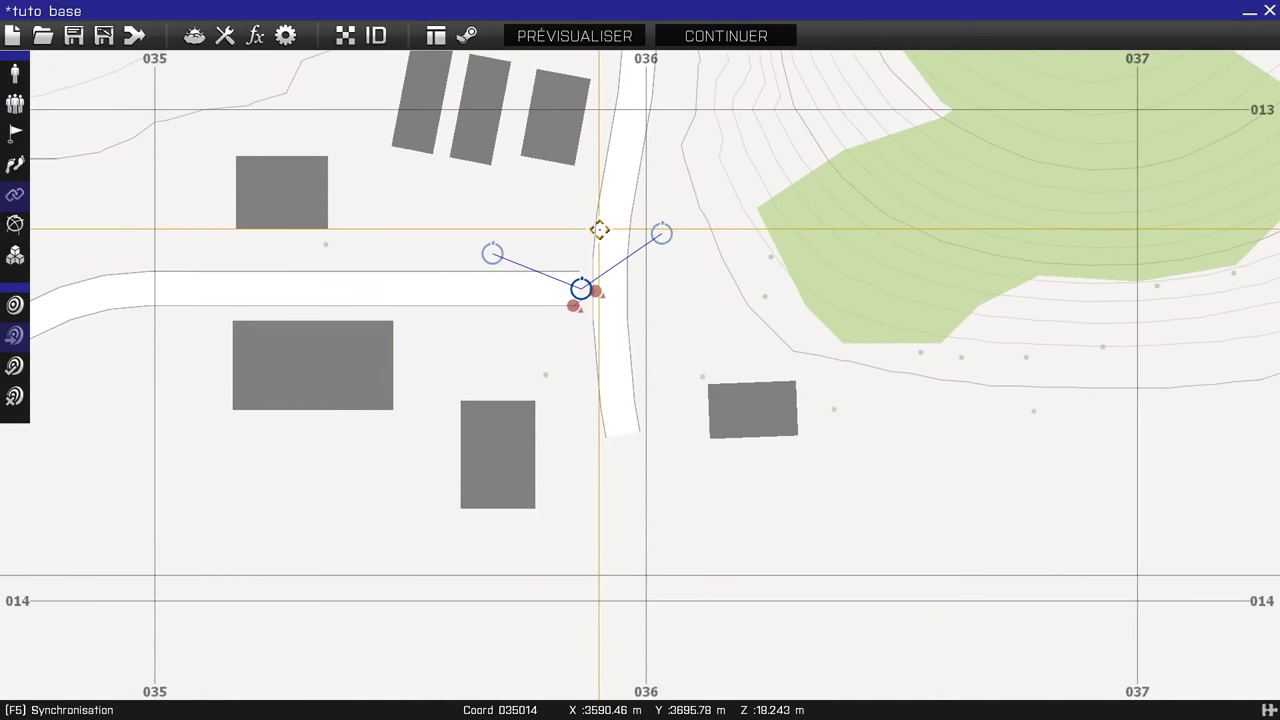
pyautogui.moveTo(400, 243); pyautogui.dragTo(423, 263, button='right')
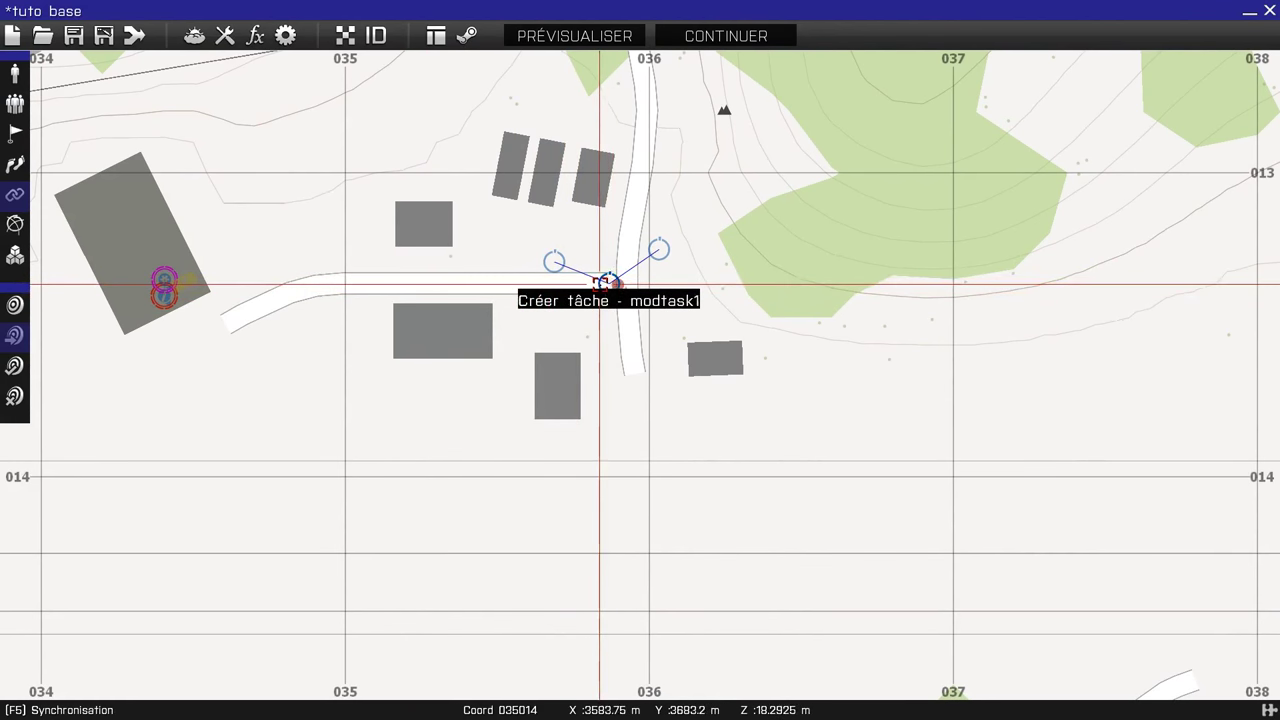
pyautogui.scroll(3, 608, 282)
pyautogui.scroll(-2, 602, 264)
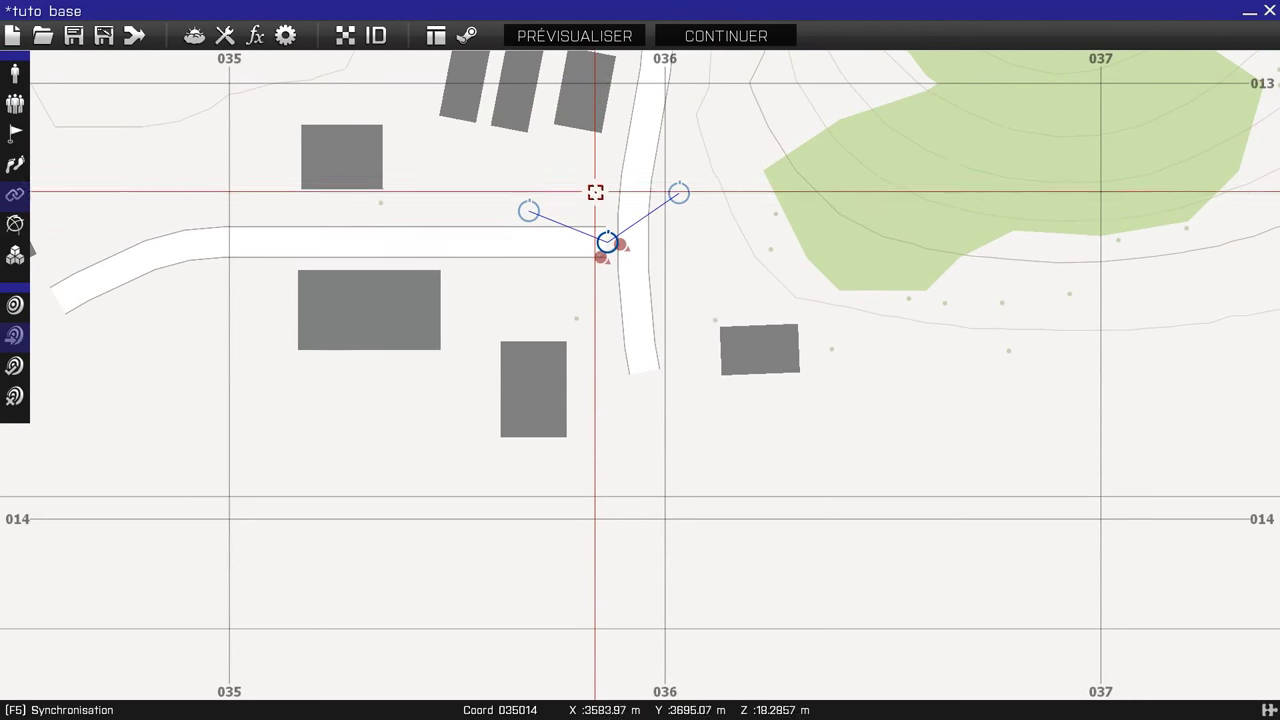
pyautogui.moveTo(563, 243); pyautogui.dragTo(554, 309, button='right')
pyautogui.scroll(-2, 544, 342)
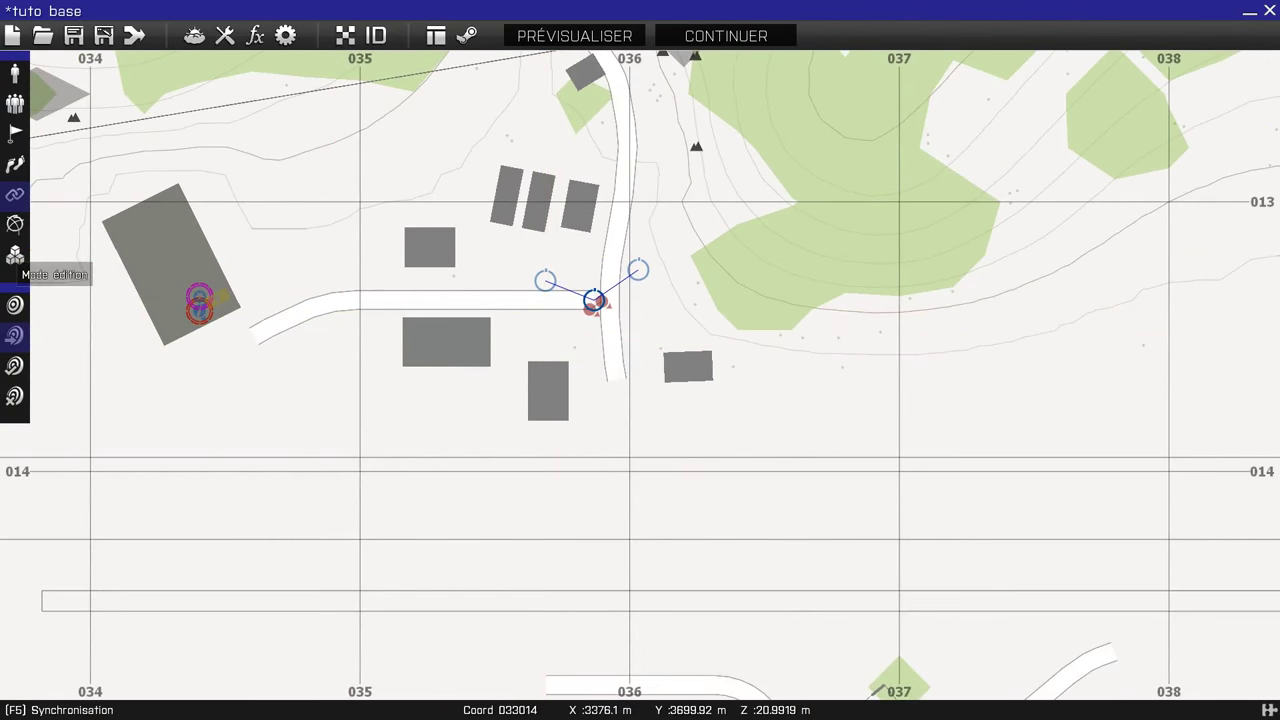
pyautogui.click(15, 132)
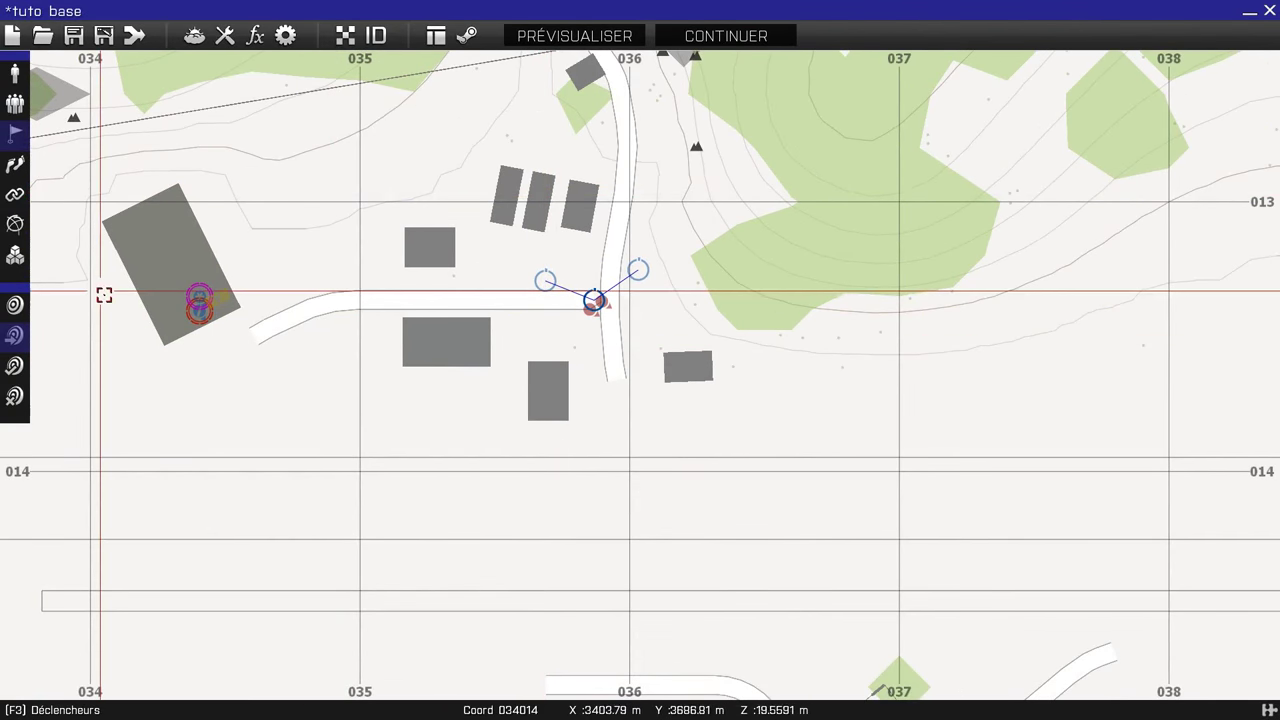
pyautogui.doubleClick(246, 342)
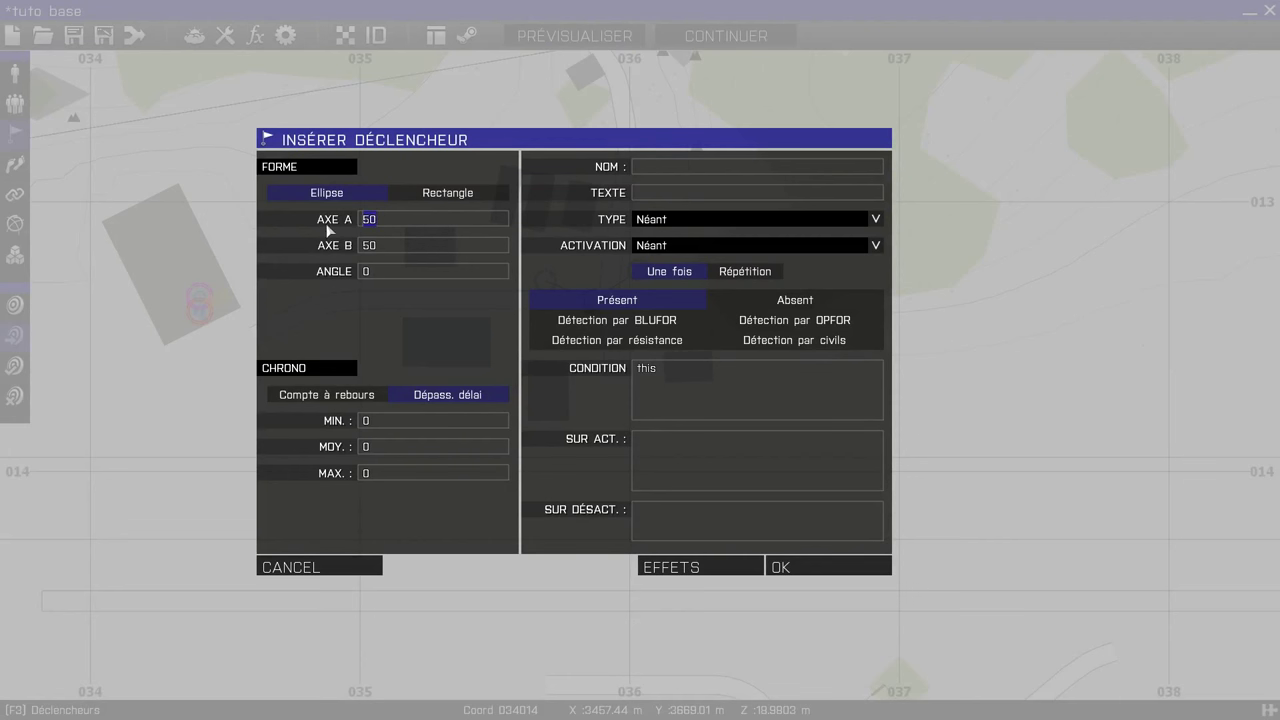
pyautogui.write('20')
pyautogui.click(647, 253)
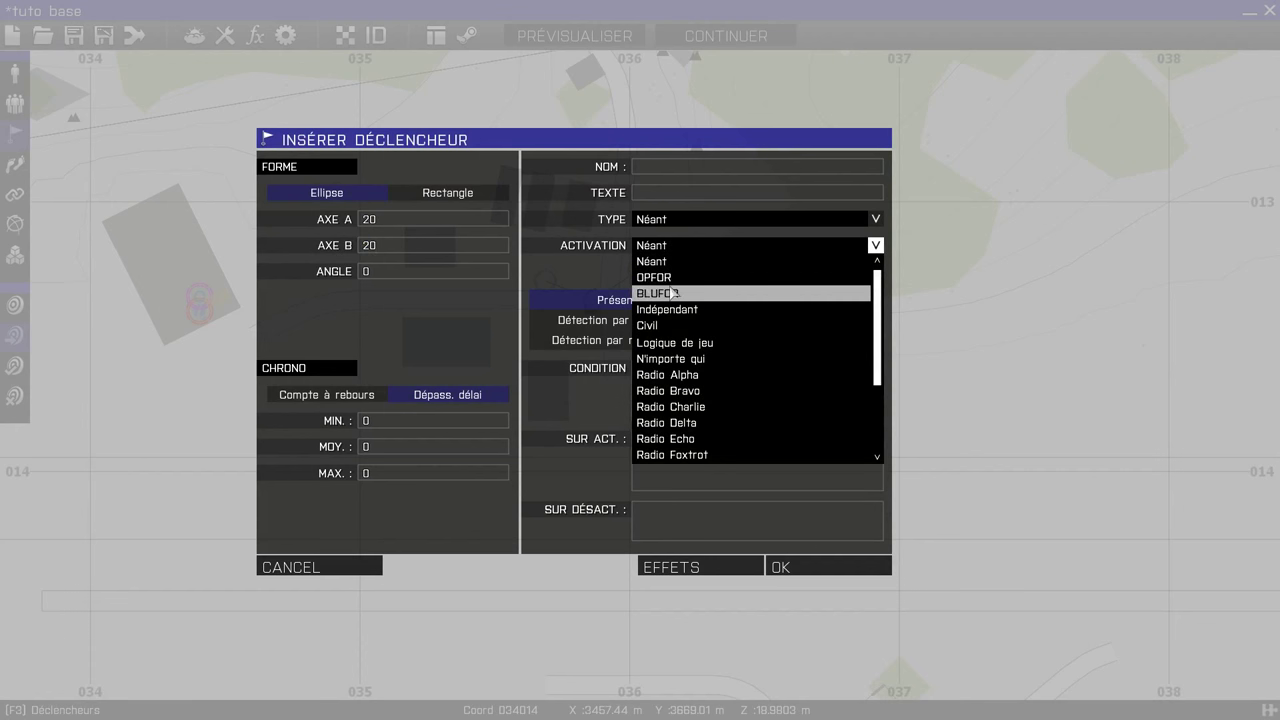
pyautogui.click(669, 287)
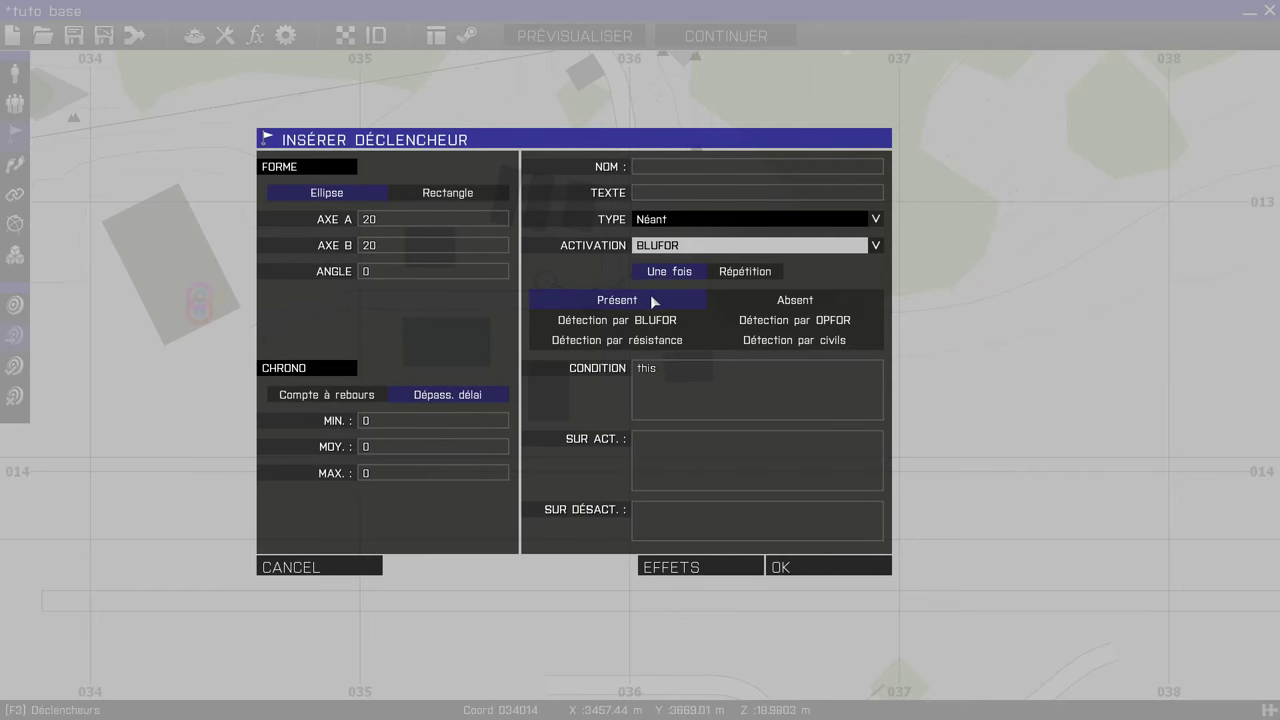
pyautogui.click(885, 561)
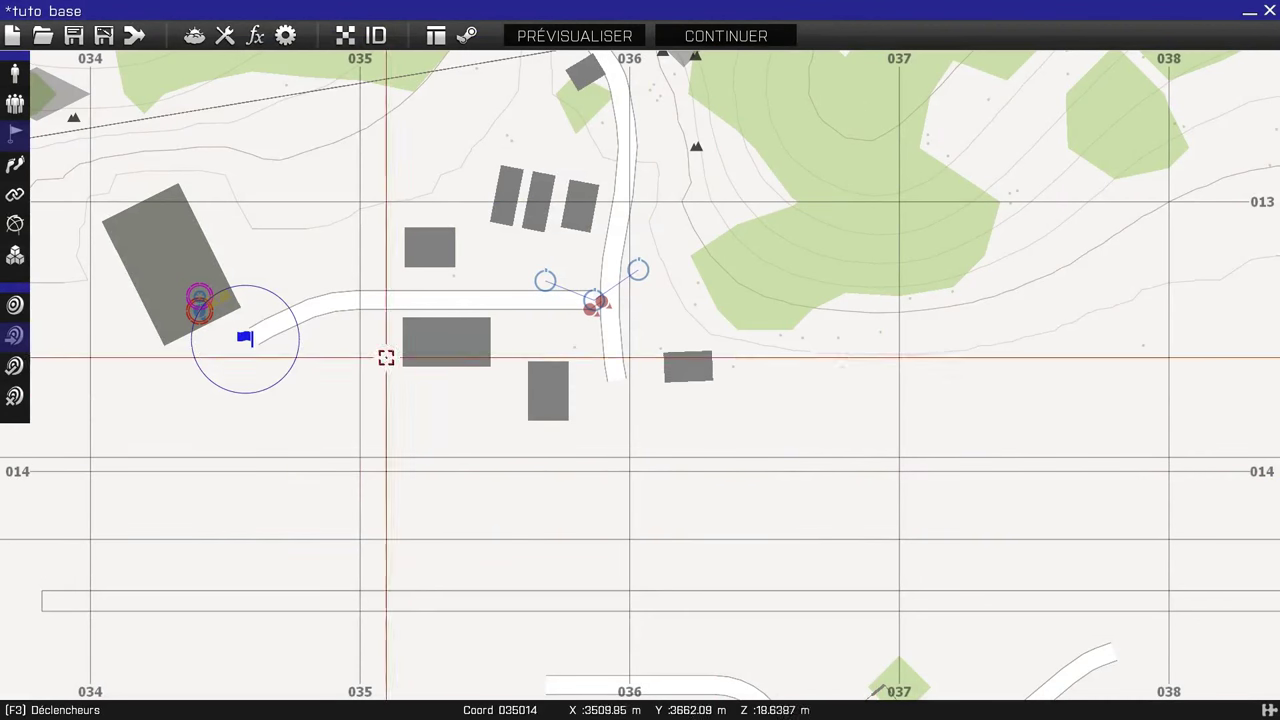
pyautogui.moveTo(245, 347); pyautogui.dragTo(244, 367)
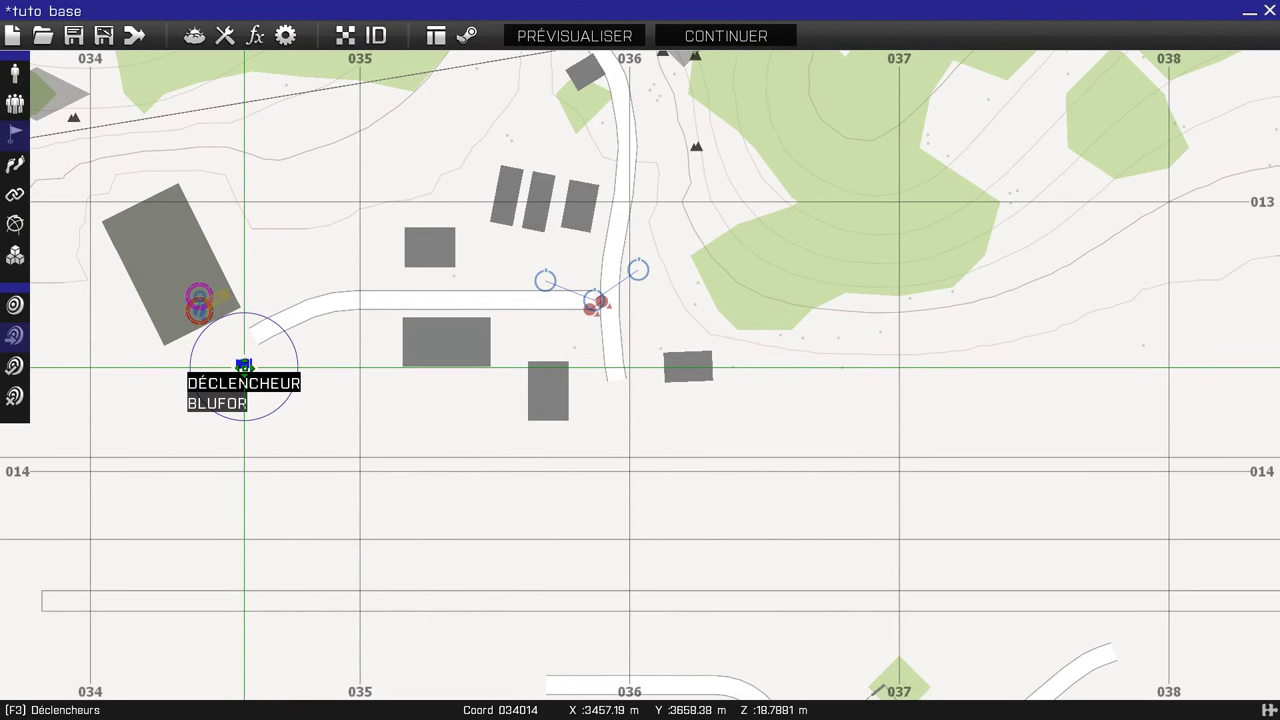
# Synchronise the BLUFOR trigger outside the hangar with the task1aff module
pyautogui.scroll(3, 235, 350)
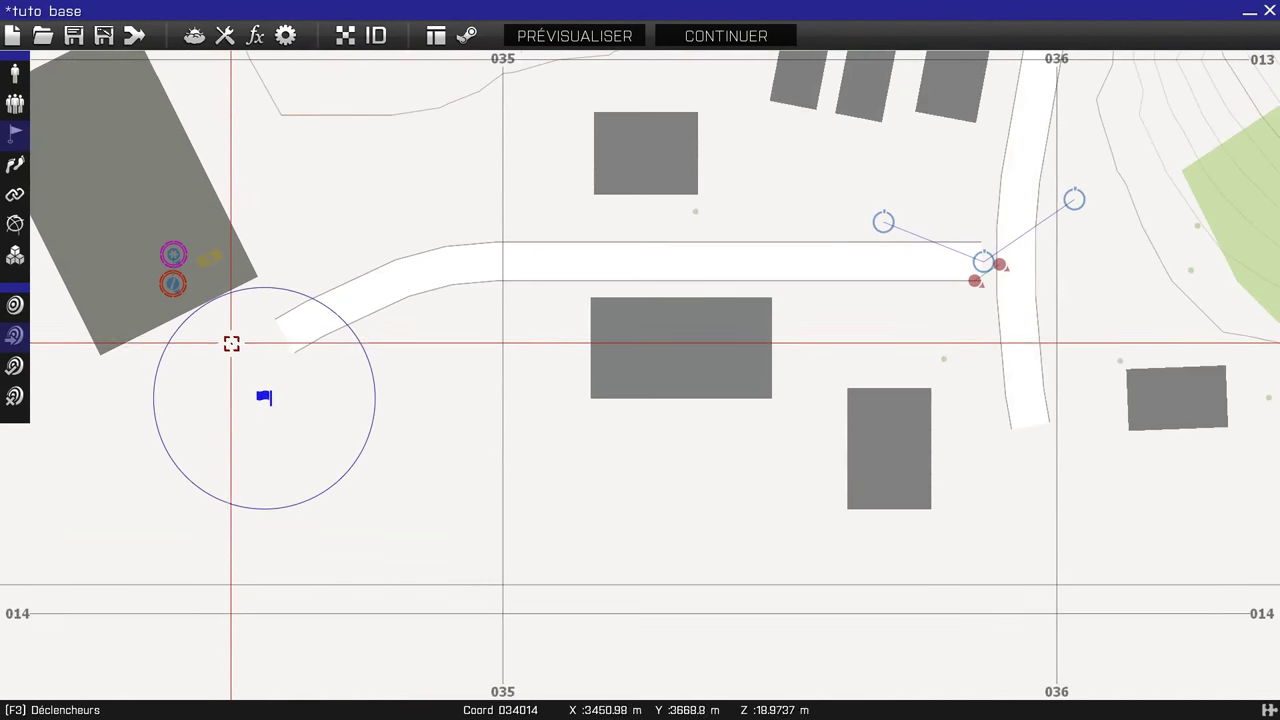
pyautogui.scroll(-1, 234, 346)
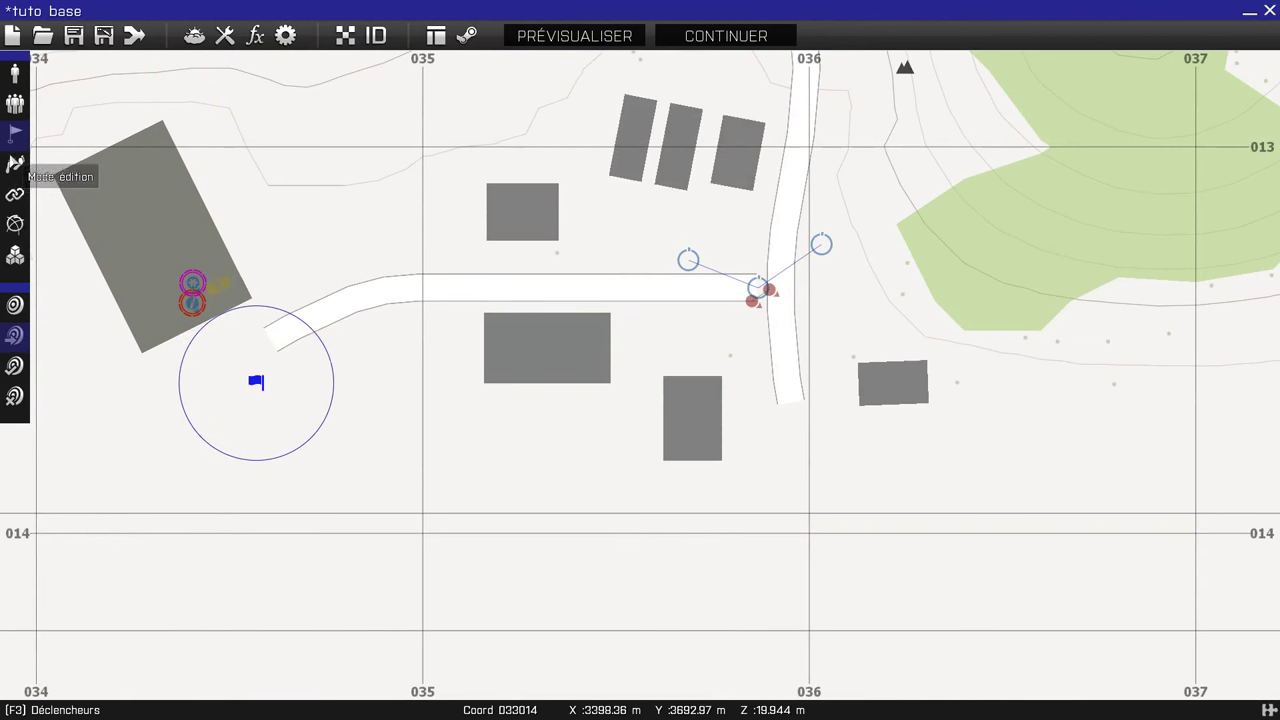
pyautogui.click(15, 195)
pyautogui.moveTo(253, 374); pyautogui.dragTo(686, 261)
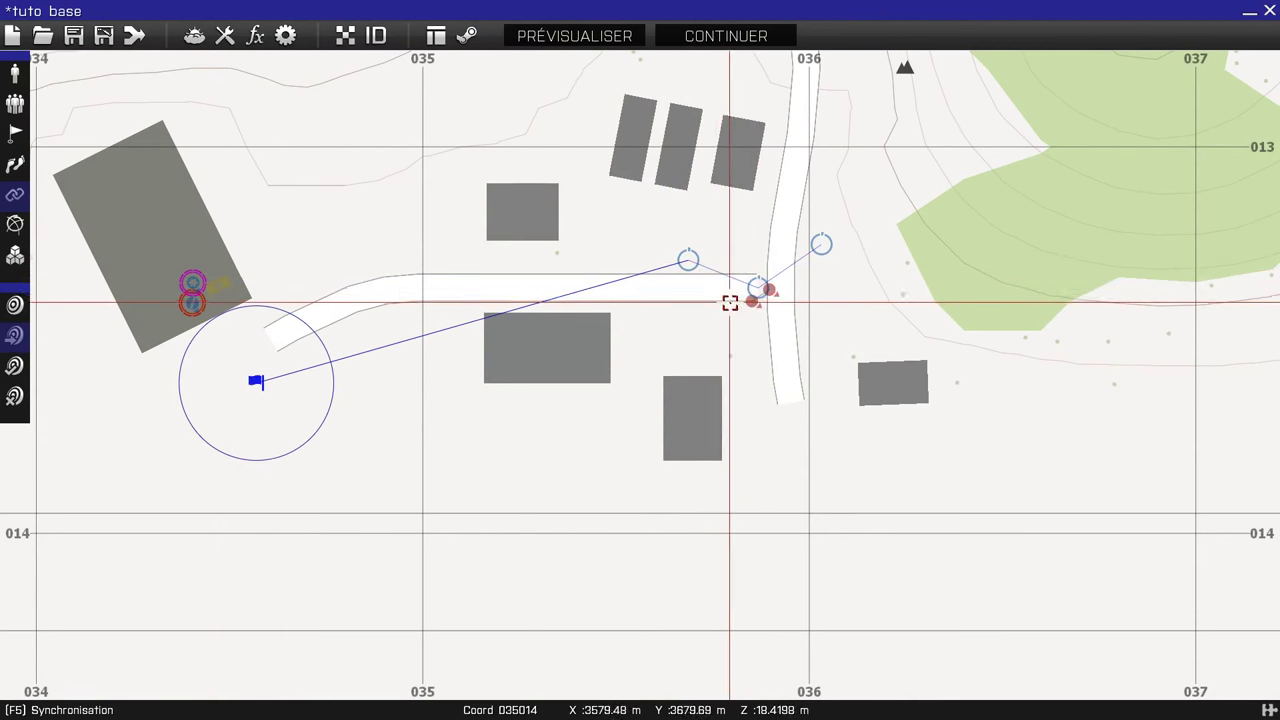
# Preview the mission and examine the in-game map around the task location before leaving the hangar
pyautogui.scroll(2, 737, 294)
pyautogui.moveTo(714, 294); pyautogui.dragTo(803, 315, button='right')
pyautogui.scroll(1, 803, 315)
pyautogui.scroll(-2, 797, 322)
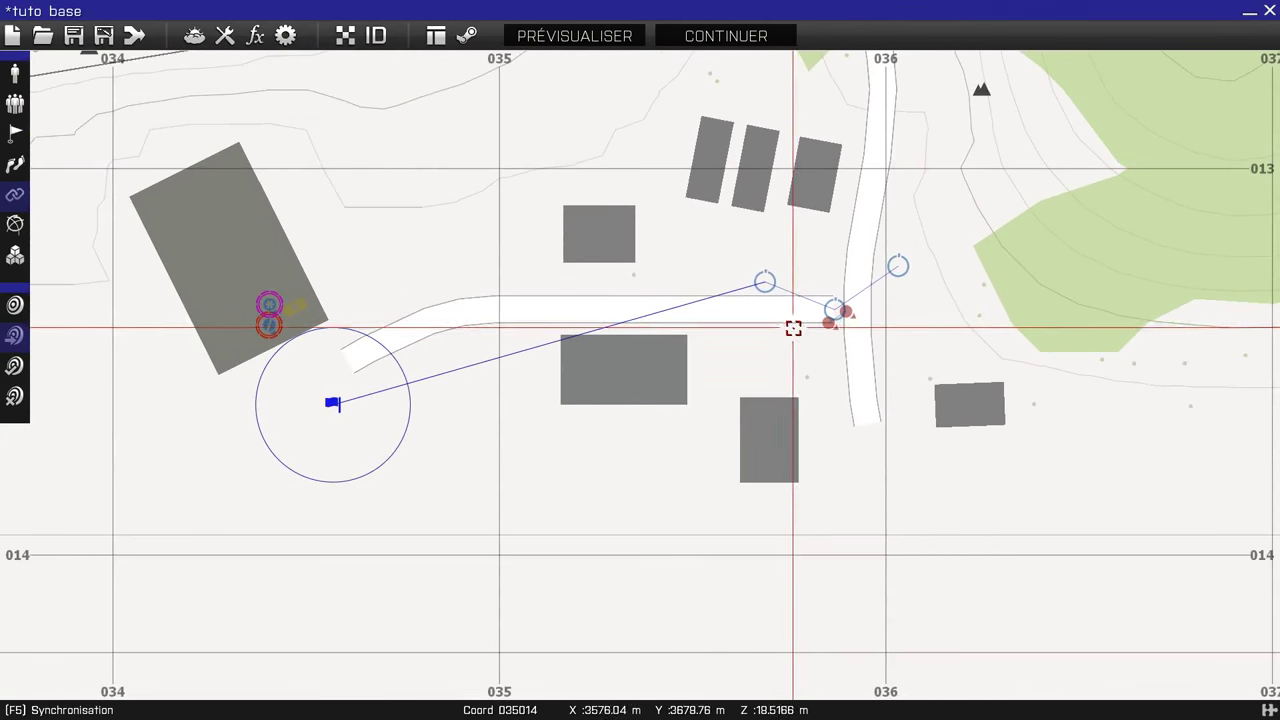
pyautogui.click(573, 38)
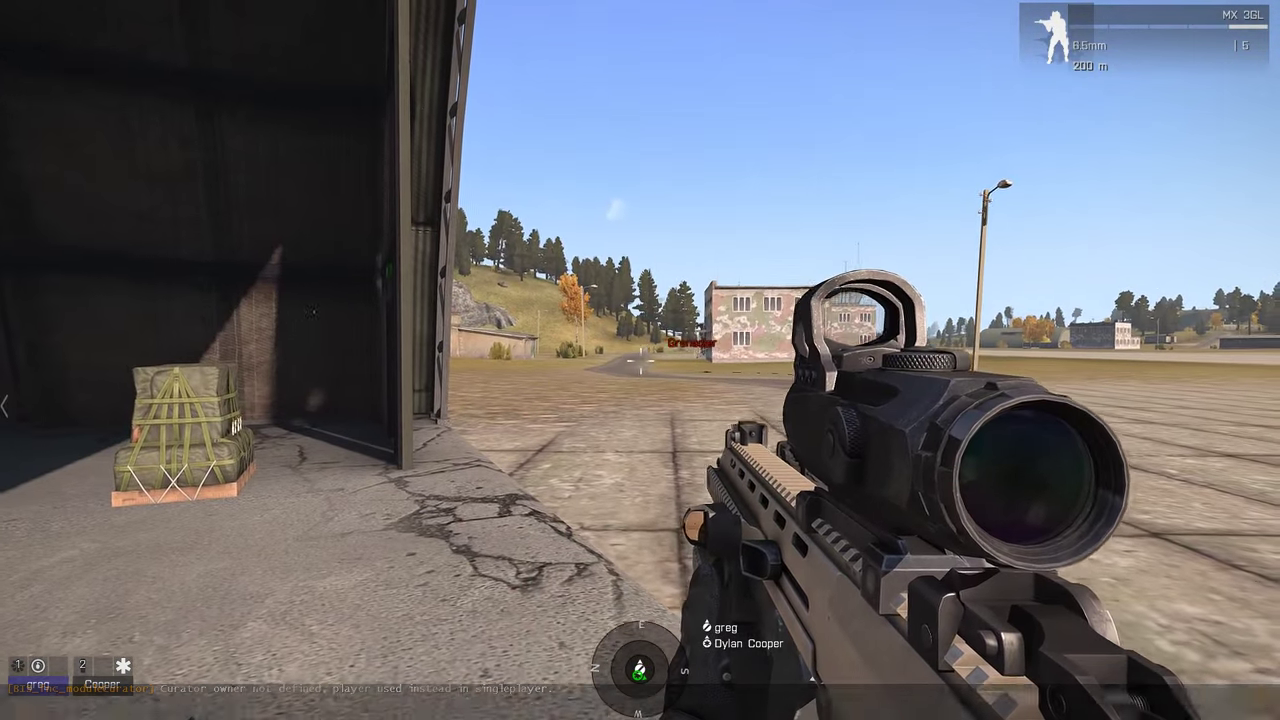
pyautogui.press('m')
pyautogui.scroll(10, 755, 362)
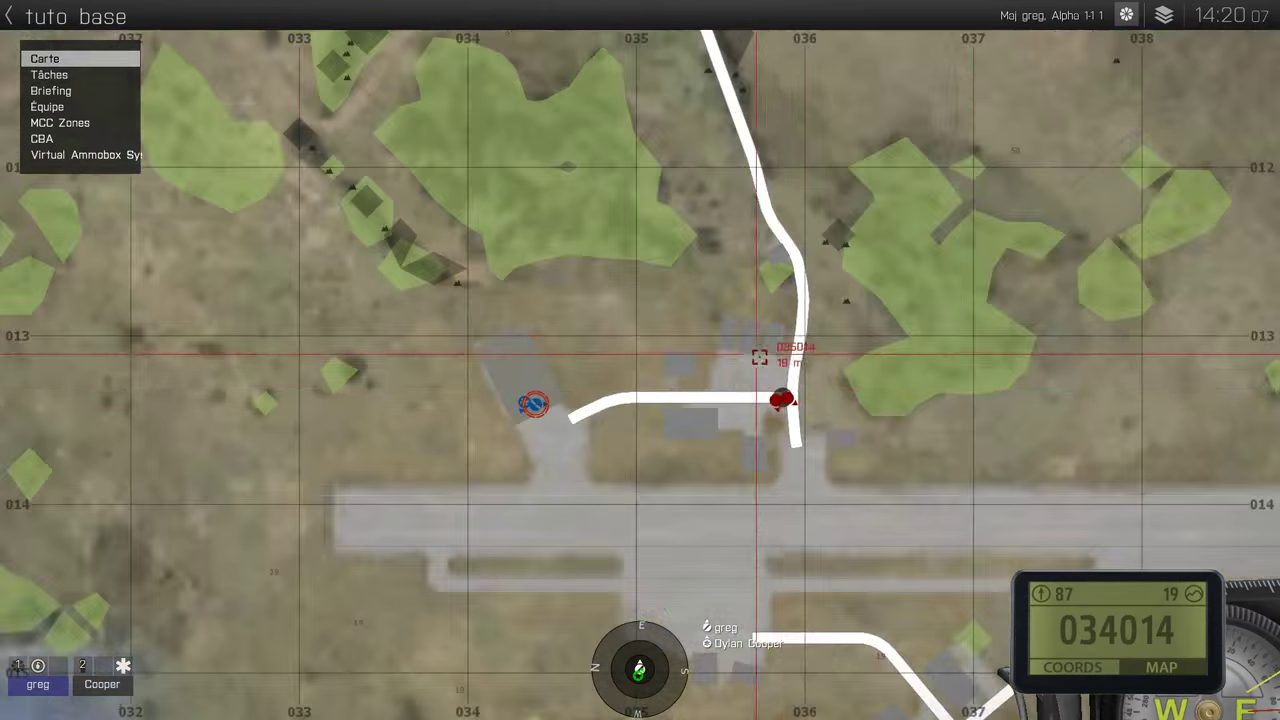
pyautogui.scroll(-4, 737, 350)
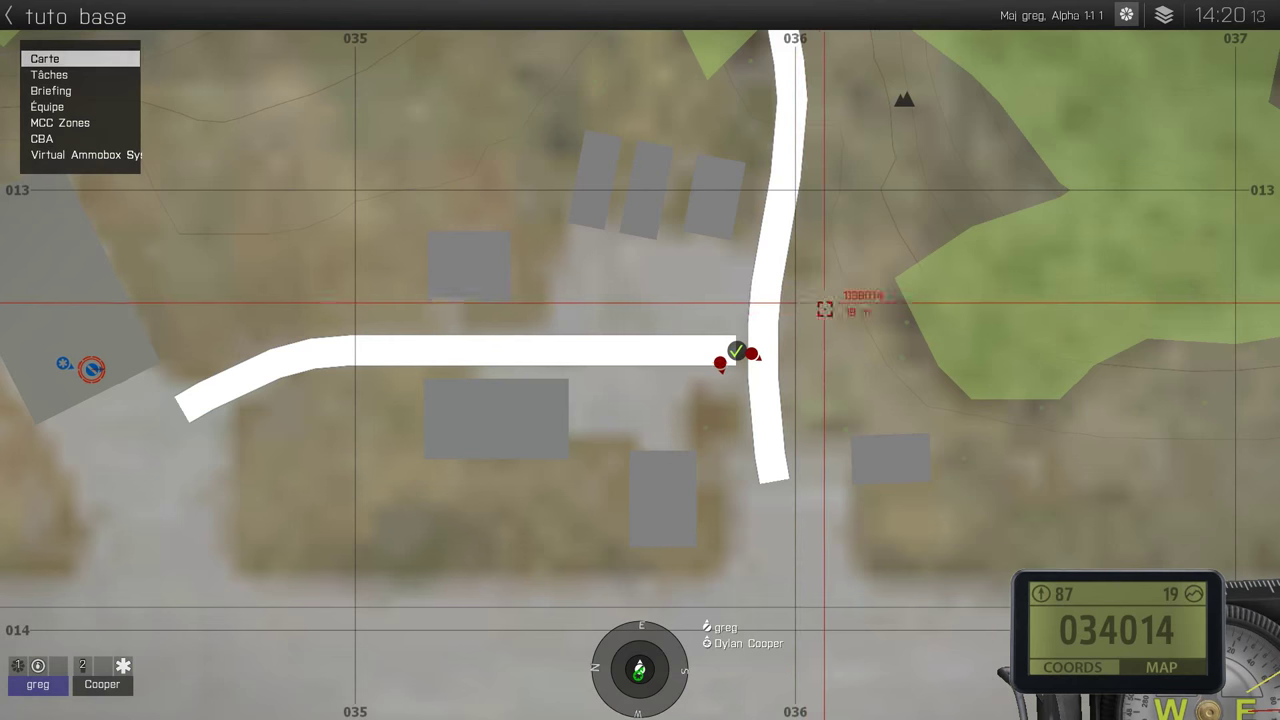
pyautogui.press('m')
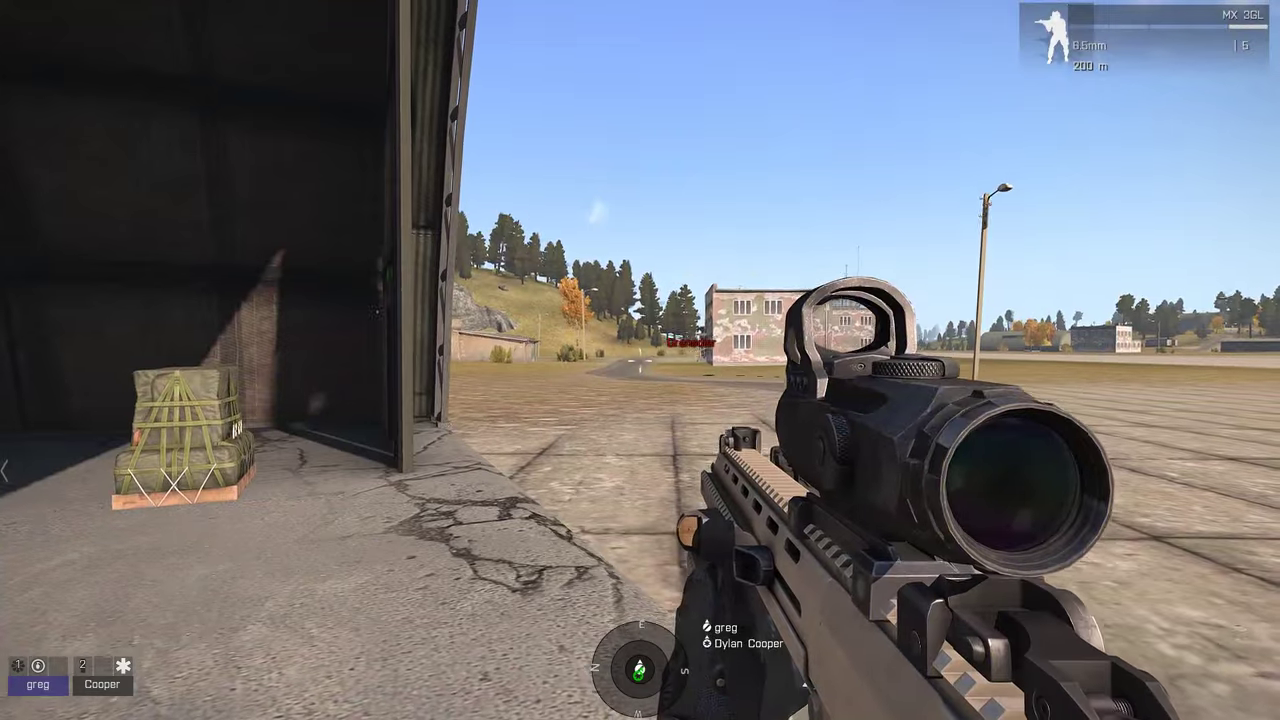
# Walk out of the hangar into the trigger zone to test the task assignment, aim at the enemies, and return to the editor
pyautogui.press('w')
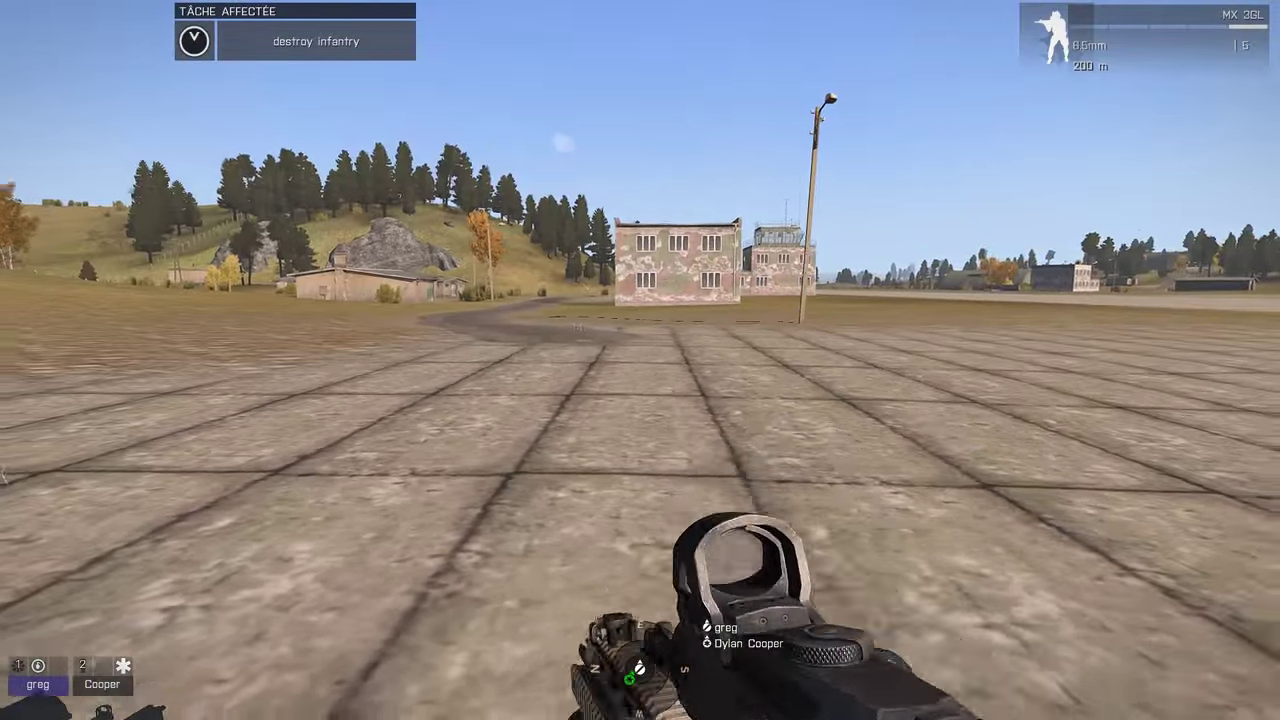
pyautogui.press('d')
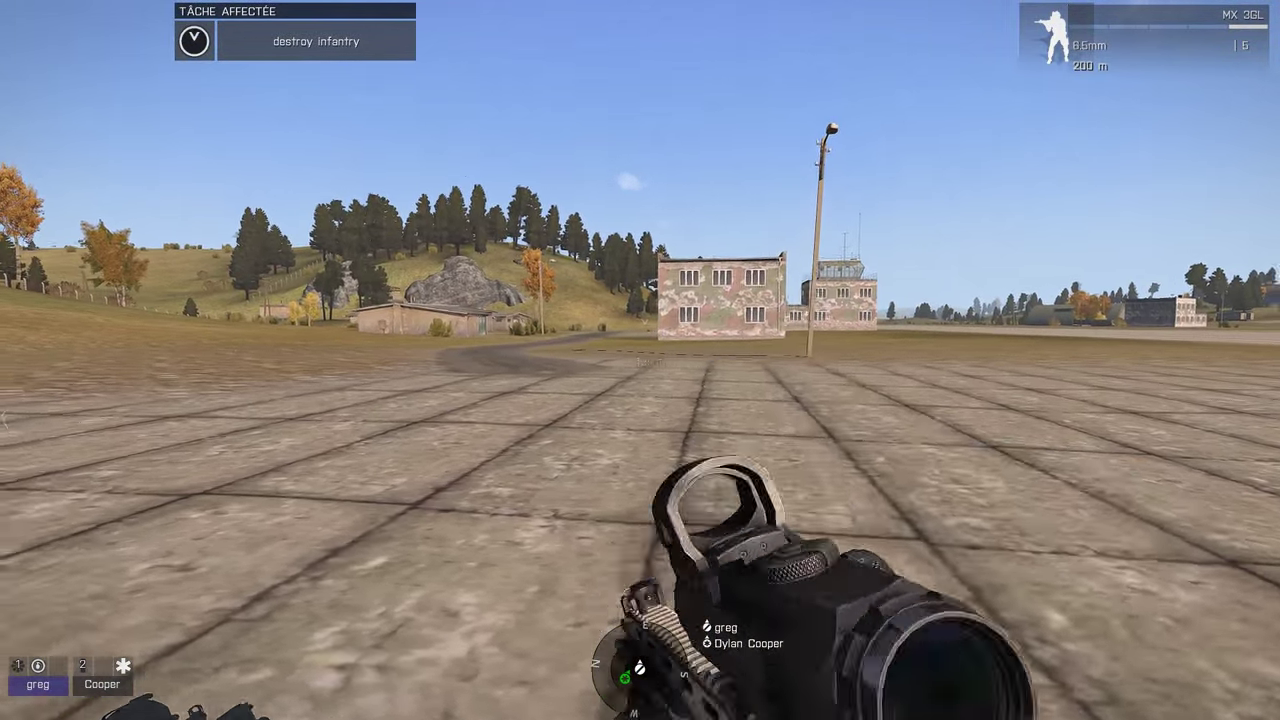
pyautogui.press('KP_Add')
pyautogui.rightClick(642, 362)
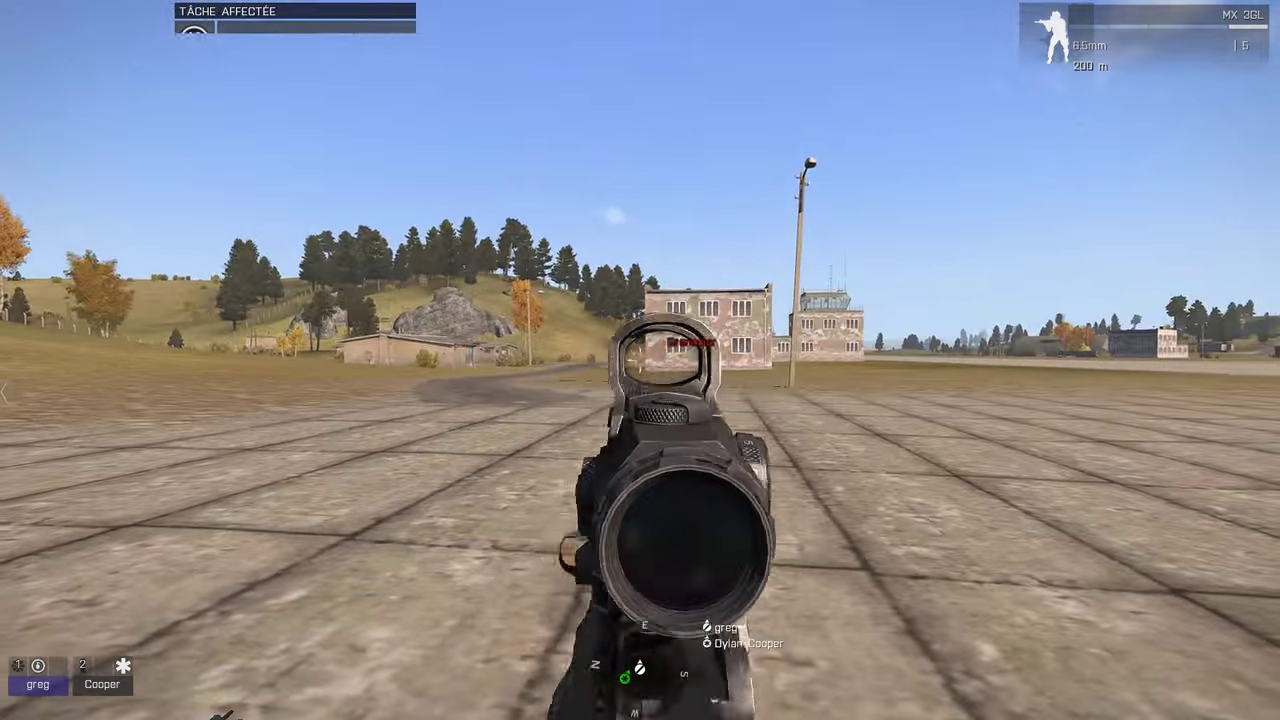
pyautogui.rightClick(642, 362)
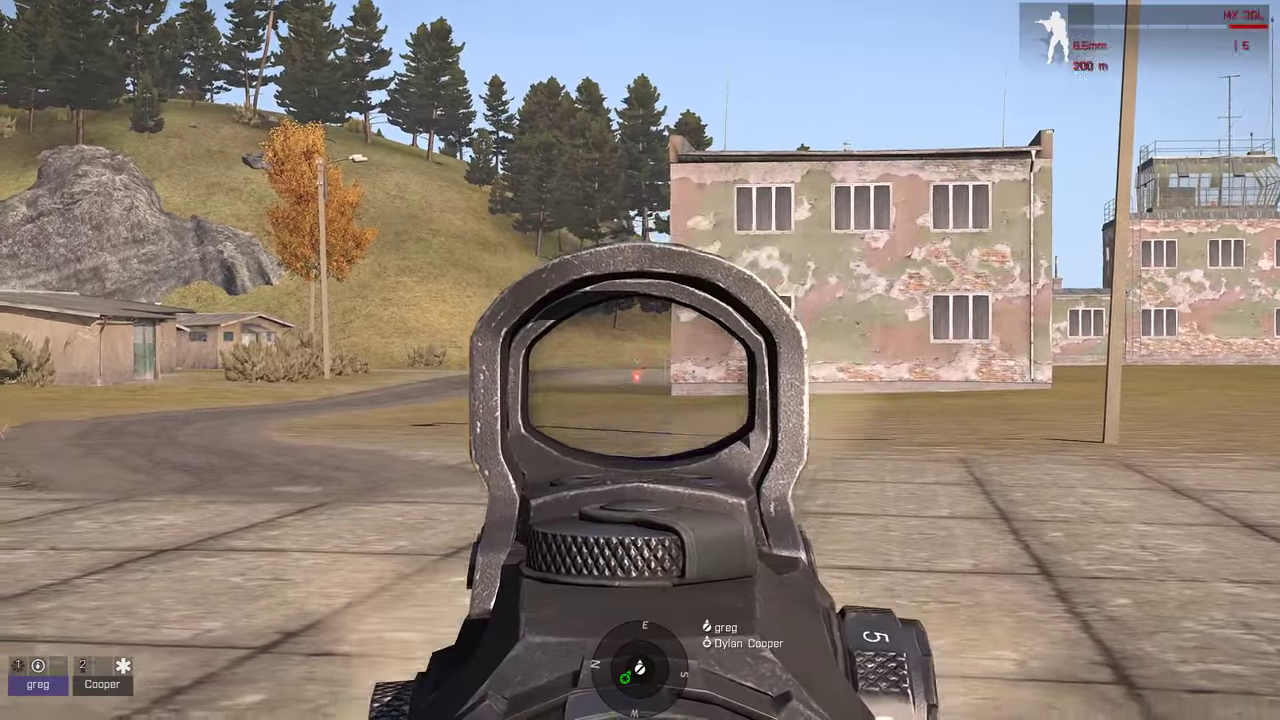
pyautogui.rightClick(640, 360)
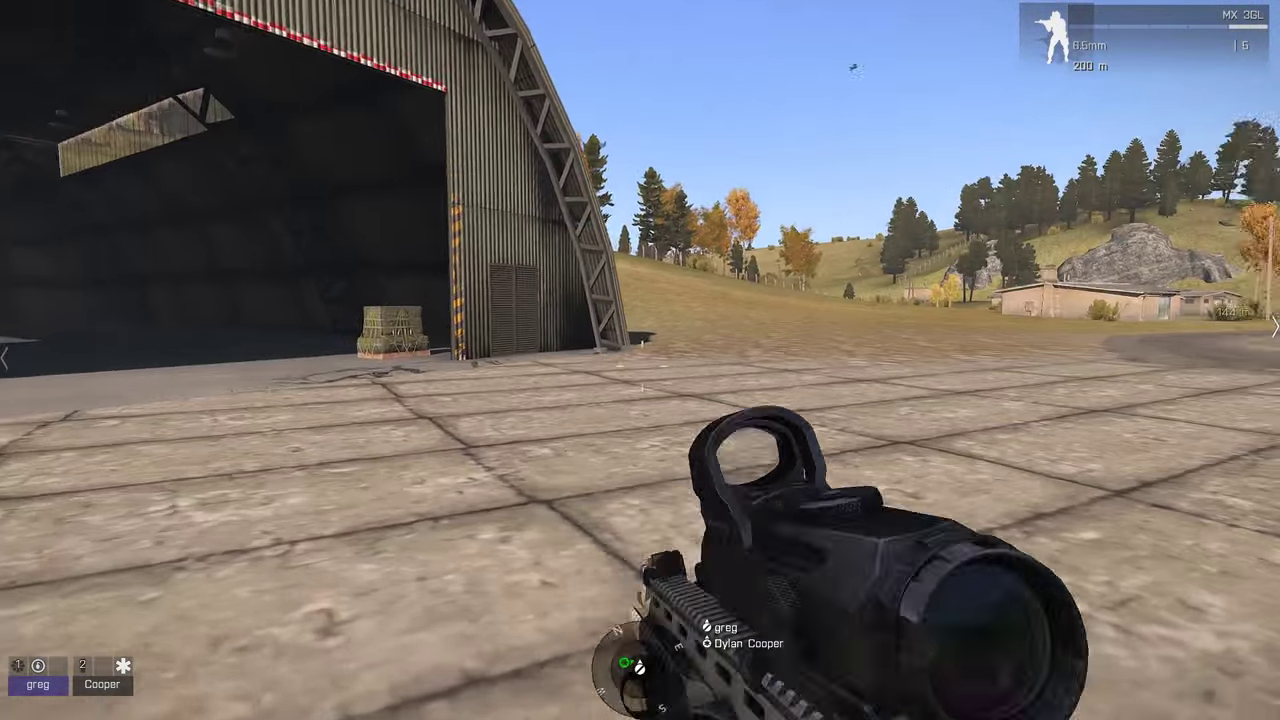
pyautogui.press('Escape')
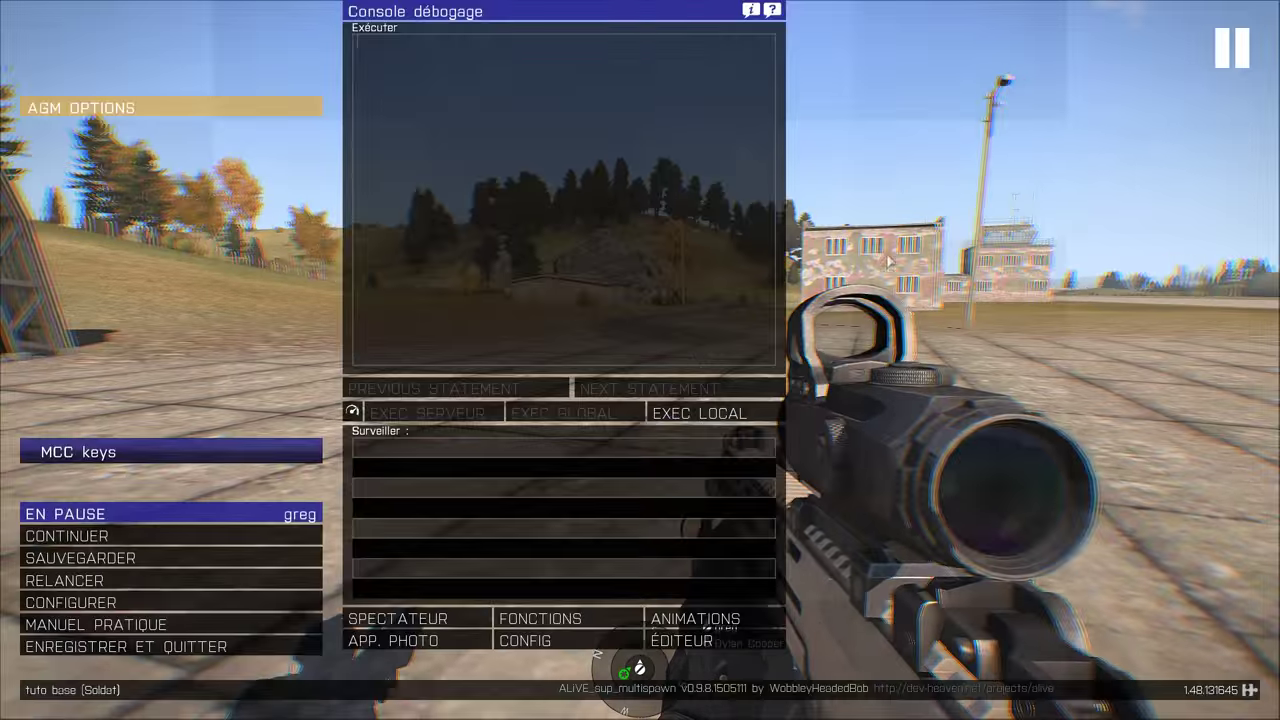
pyautogui.click(267, 647)
# Start inserting a second trigger just south of the modtask1 module, near the enemy units
pyautogui.moveTo(559, 395); pyautogui.dragTo(540, 461, button='right')
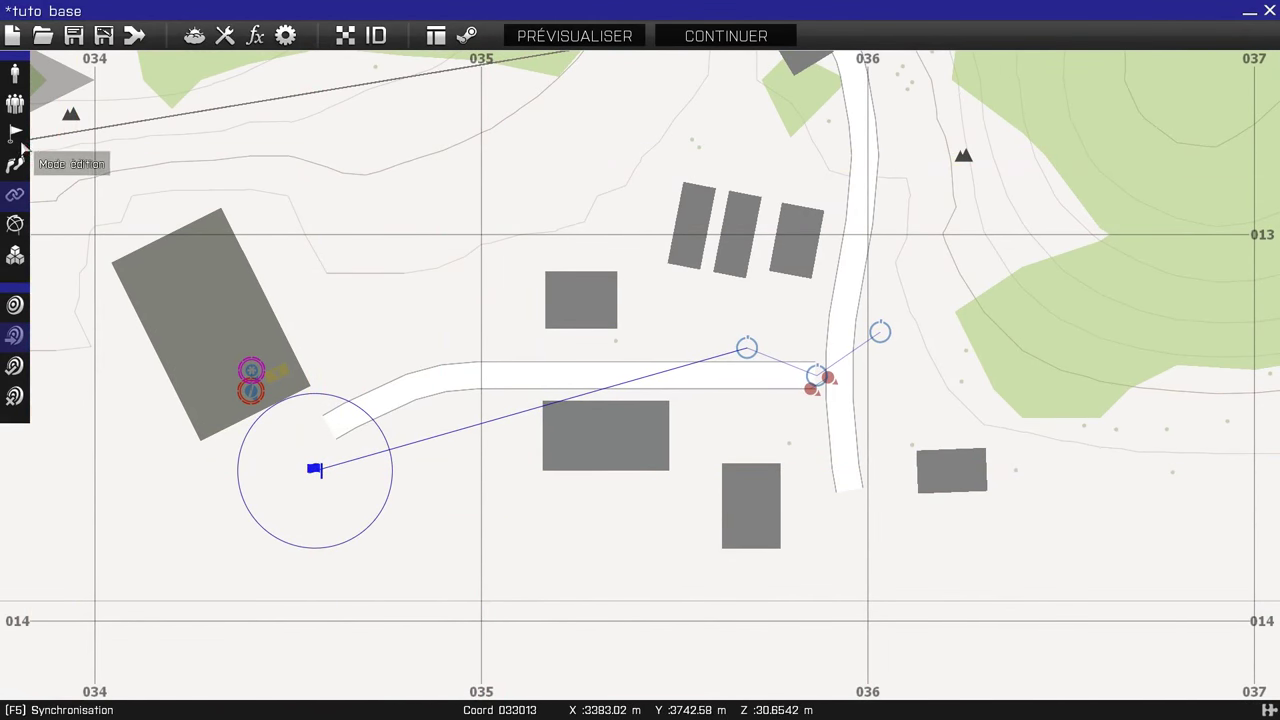
pyautogui.scroll(4, 820, 417)
pyautogui.doubleClick(823, 423)
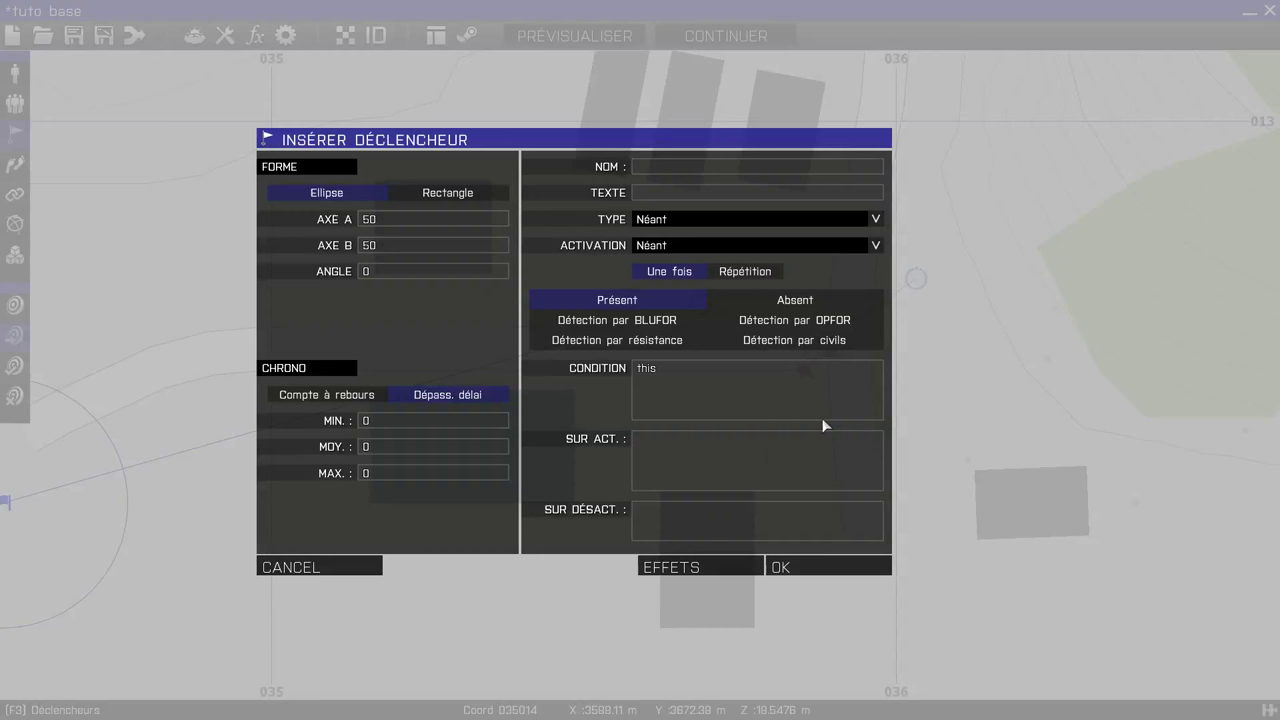
# Configure the new ellipse trigger with both axes at 20, activation by OPFOR and the Absent condition, and confirm it
pyautogui.write('20')
pyautogui.click(666, 250)
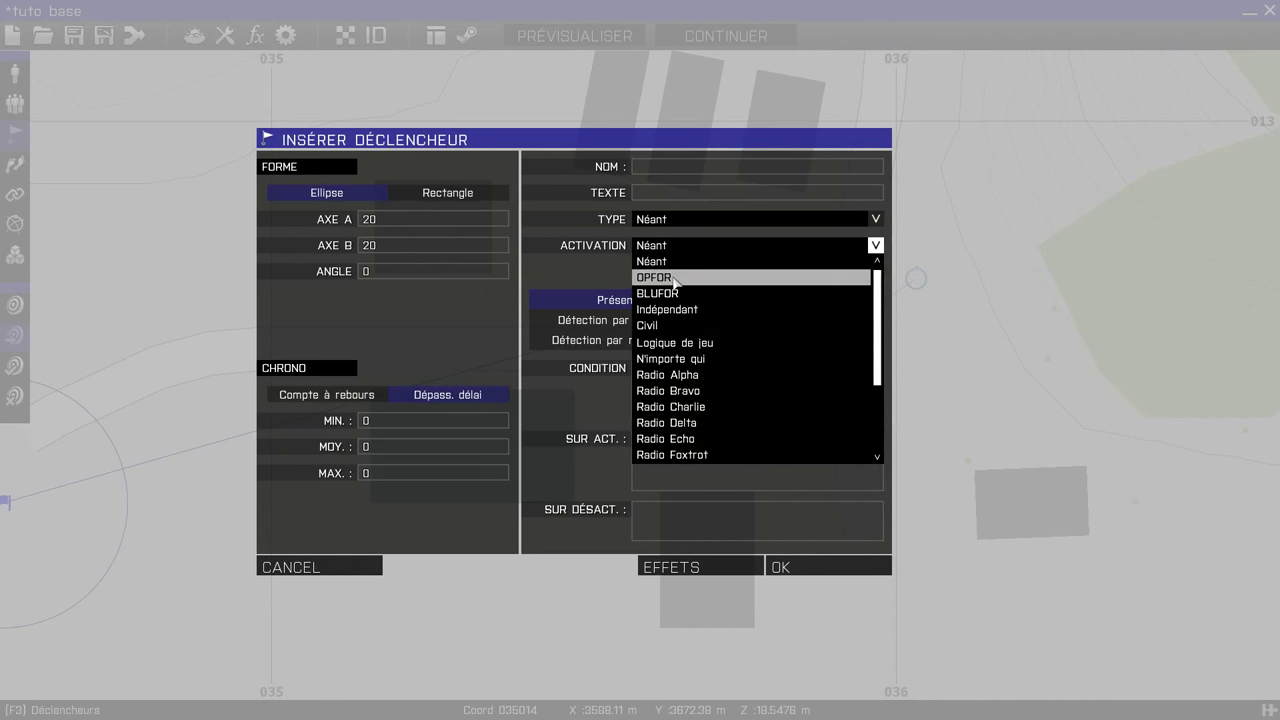
pyautogui.click(673, 278)
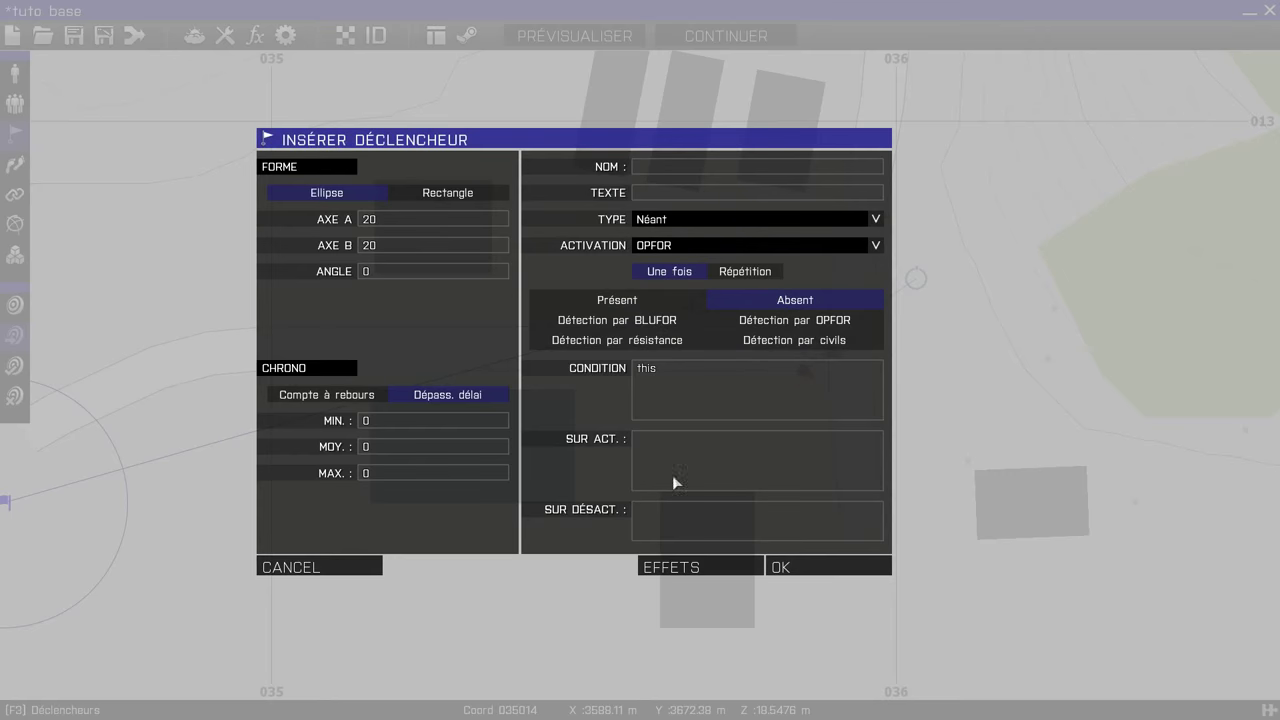
pyautogui.click(826, 567)
# Place the OPFOR trigger over the two enemy units and synchronize it with the task1succ task state module
pyautogui.moveTo(823, 420); pyautogui.dragTo(815, 338)
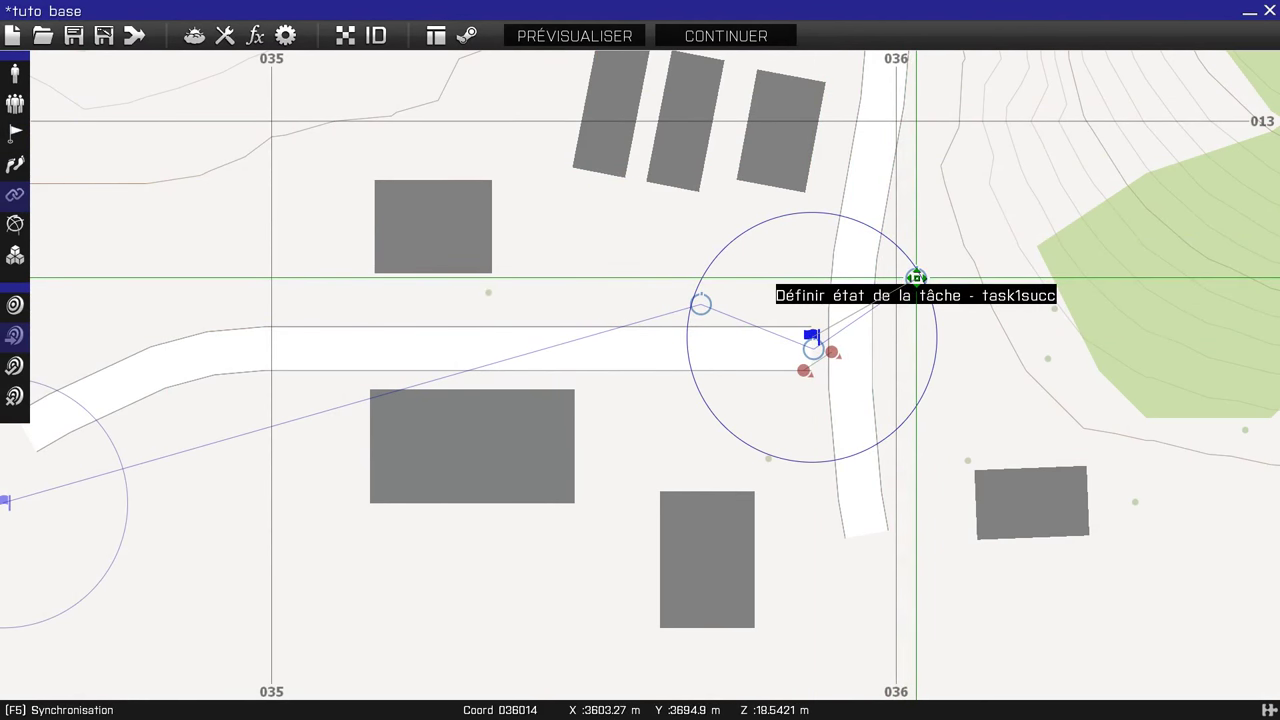
pyautogui.scroll(-3, 528, 302)
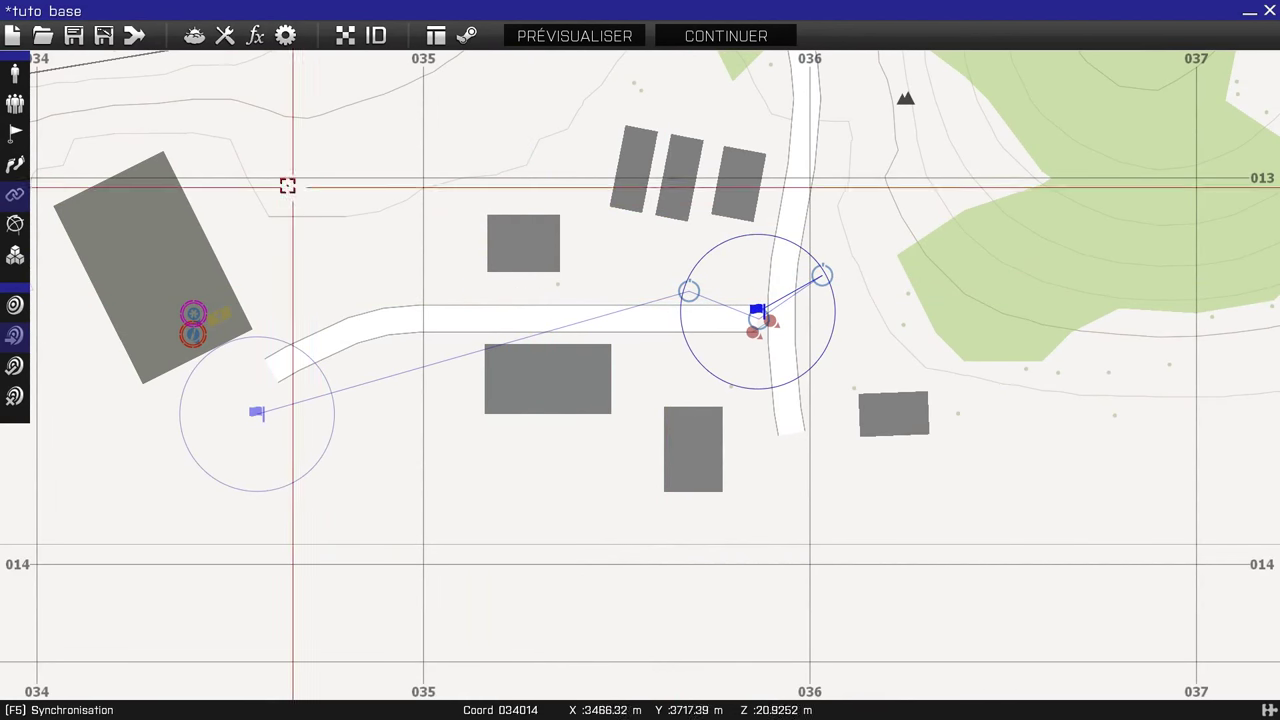
# Preview the mission and examine the destroy infantry task and its description on the in-game map
pyautogui.click(610, 36)
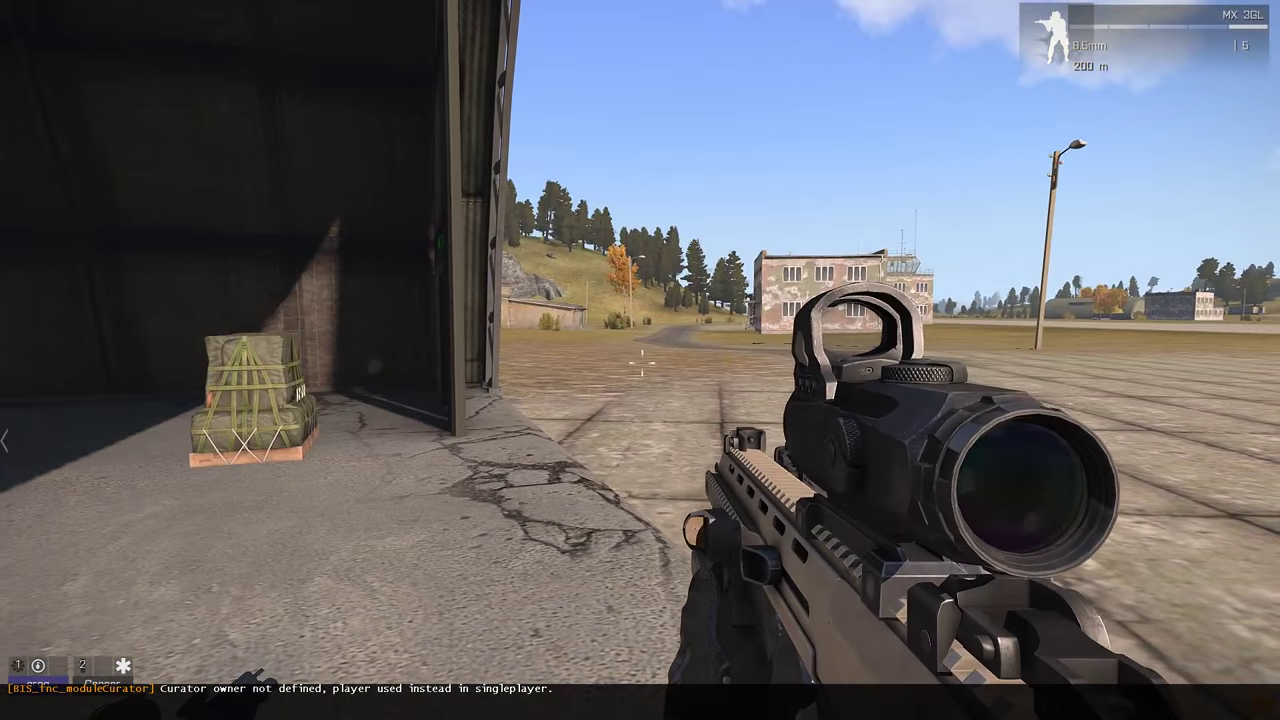
pyautogui.press('w')
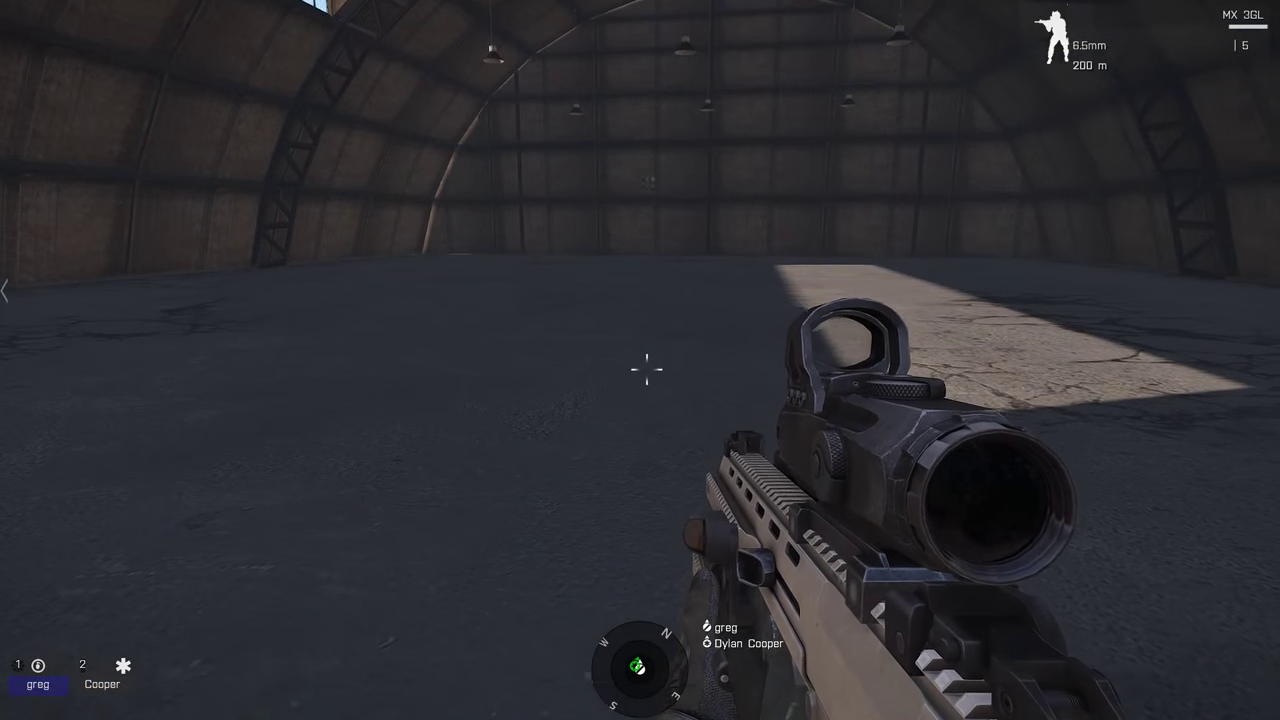
pyautogui.press('m')
pyautogui.scroll(6, 760, 372)
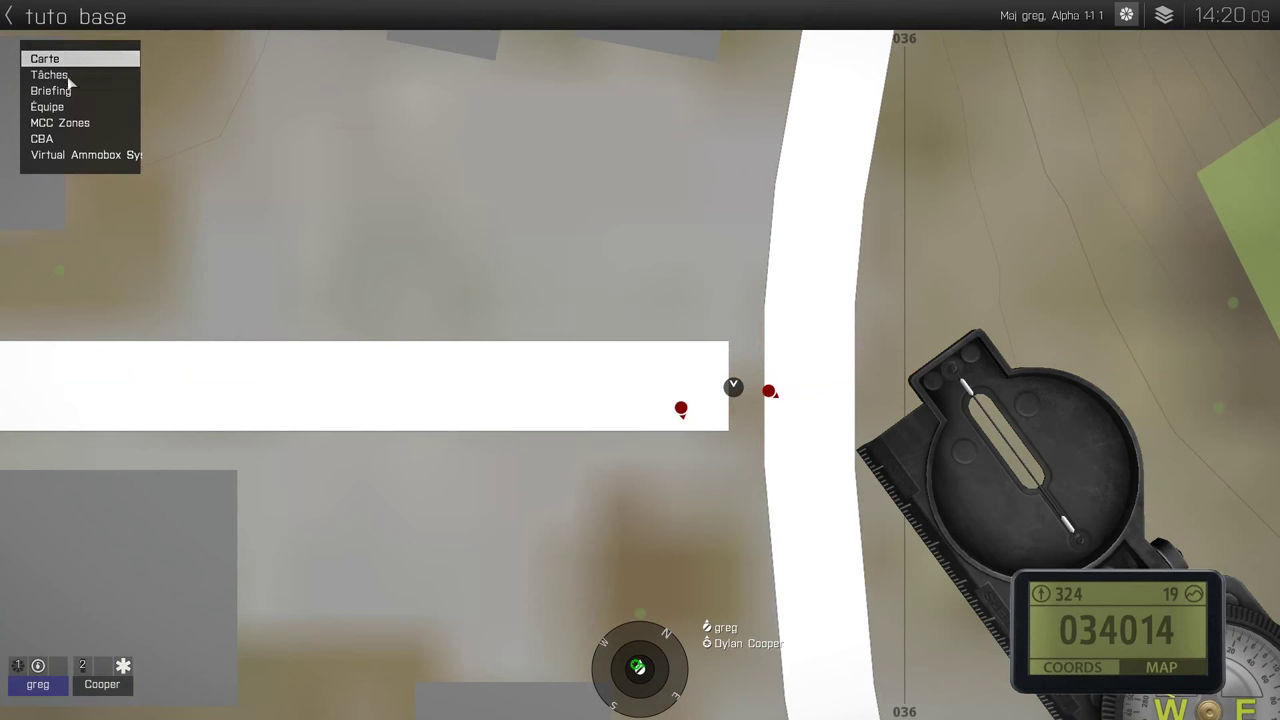
pyautogui.click(110, 74)
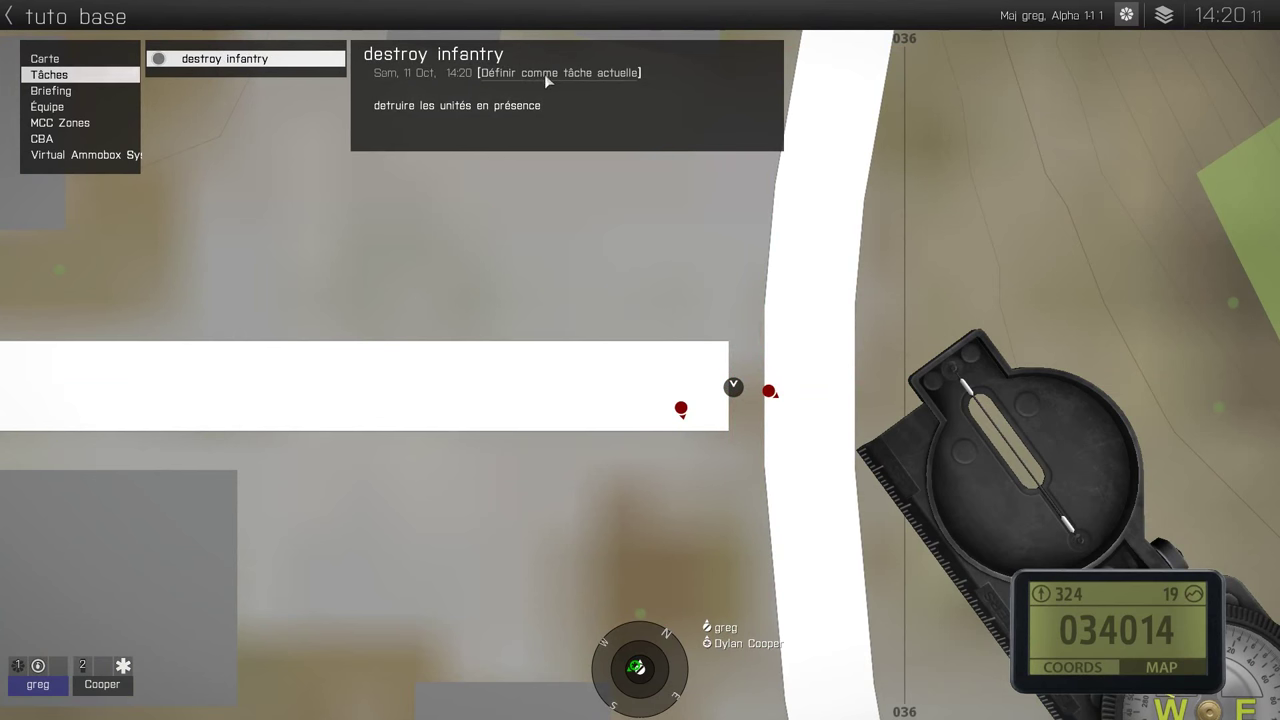
pyautogui.scroll(-5, 148, 350)
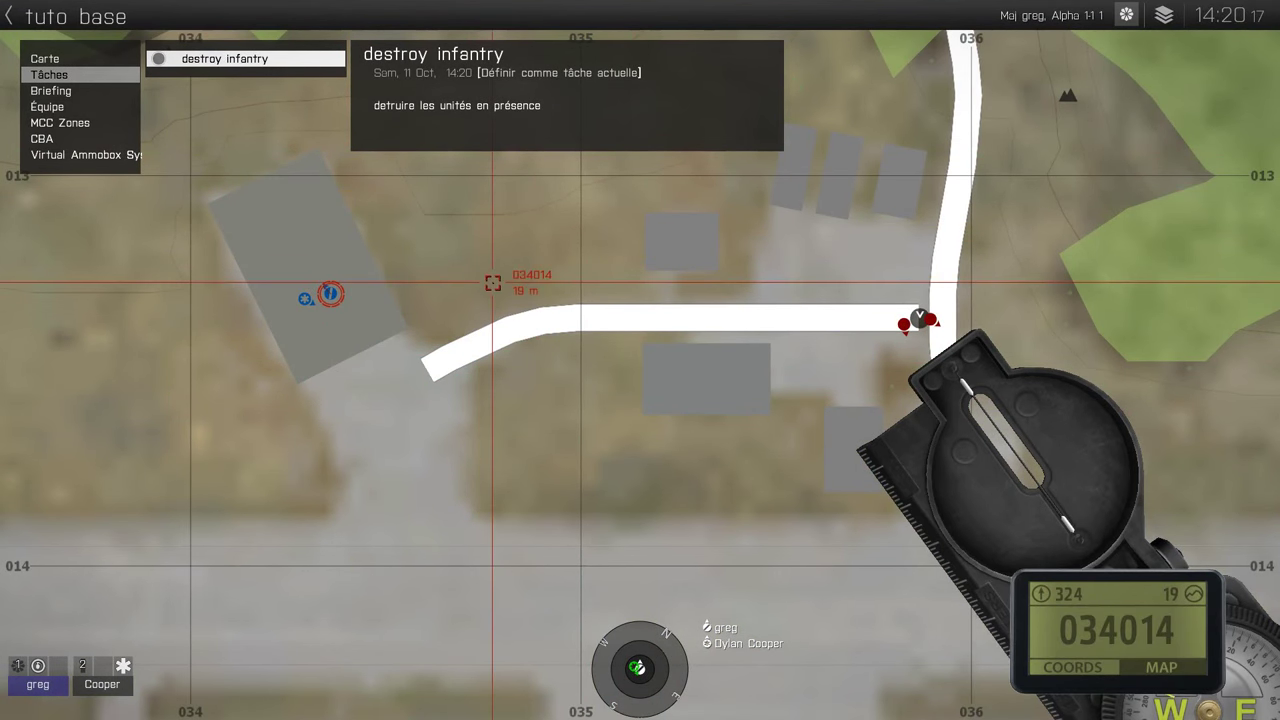
pyautogui.moveTo(453, 157); pyautogui.dragTo(461, 247, button='right')
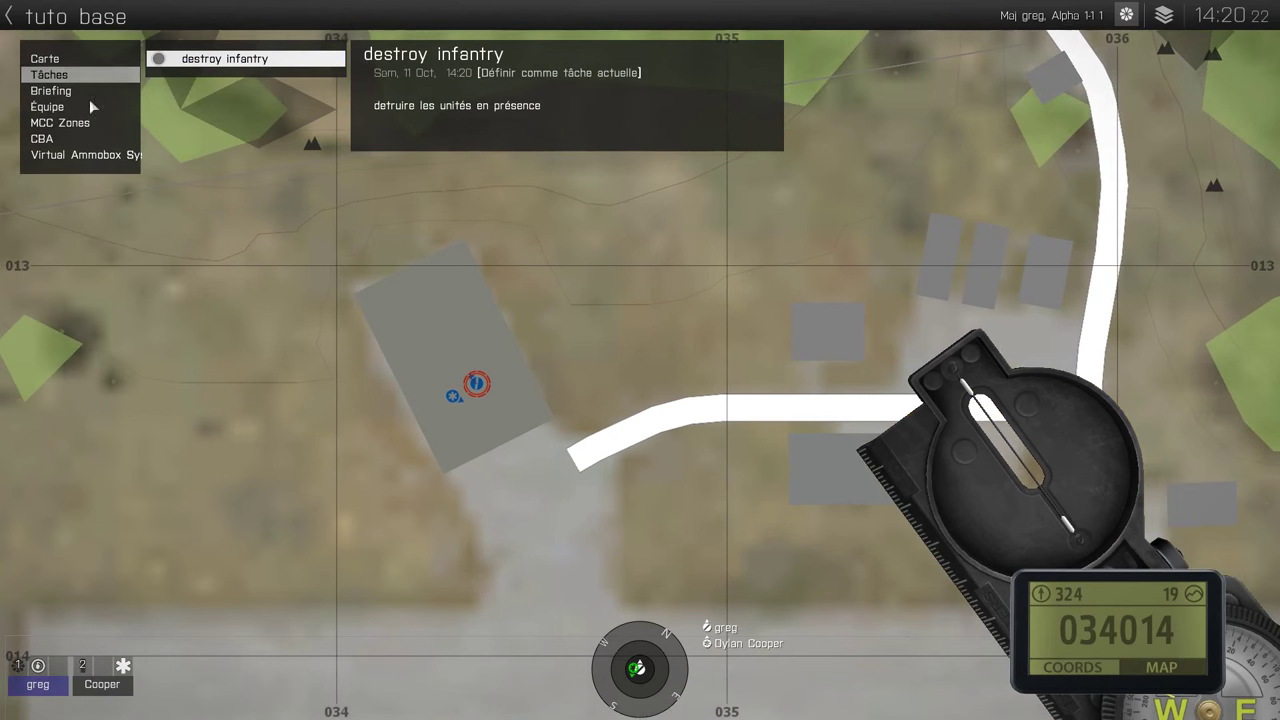
# Compare the briefing and task entries on the in-game map, and close the map
pyautogui.click(66, 96)
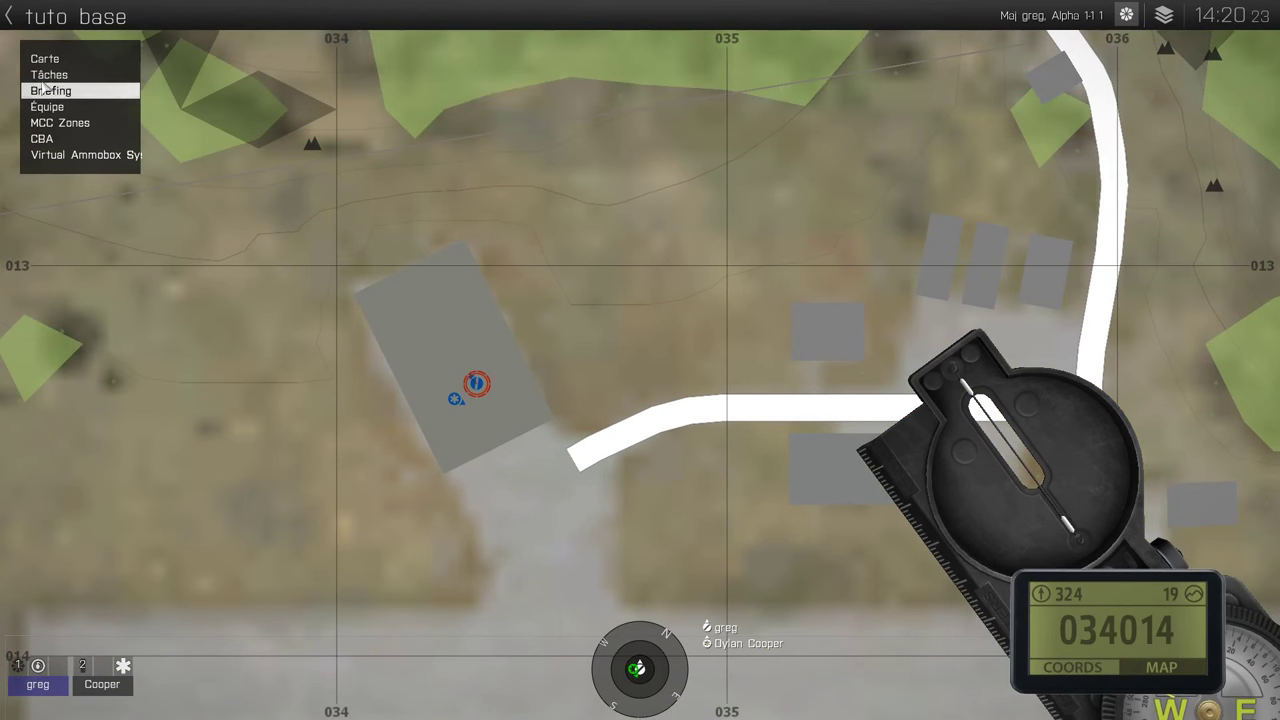
pyautogui.click(58, 76)
pyautogui.click(55, 90)
pyautogui.click(52, 75)
pyautogui.click(58, 89)
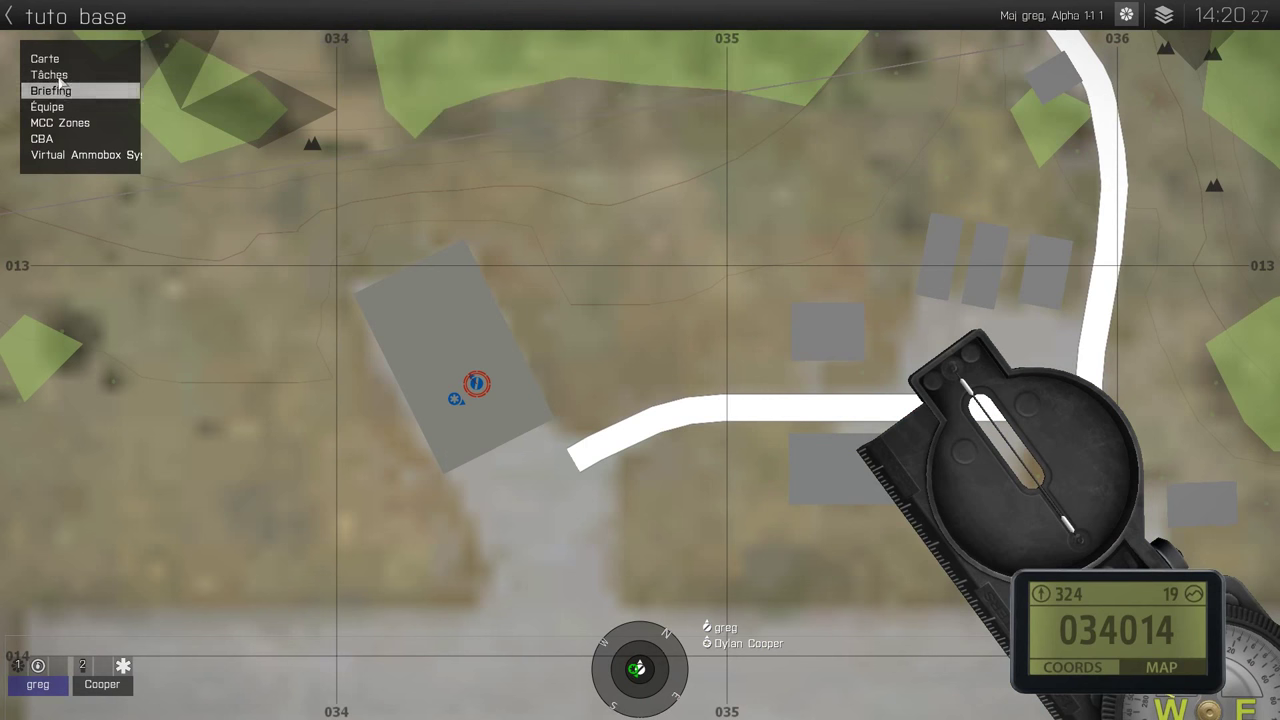
pyautogui.click(60, 76)
pyautogui.click(66, 89)
pyautogui.click(70, 78)
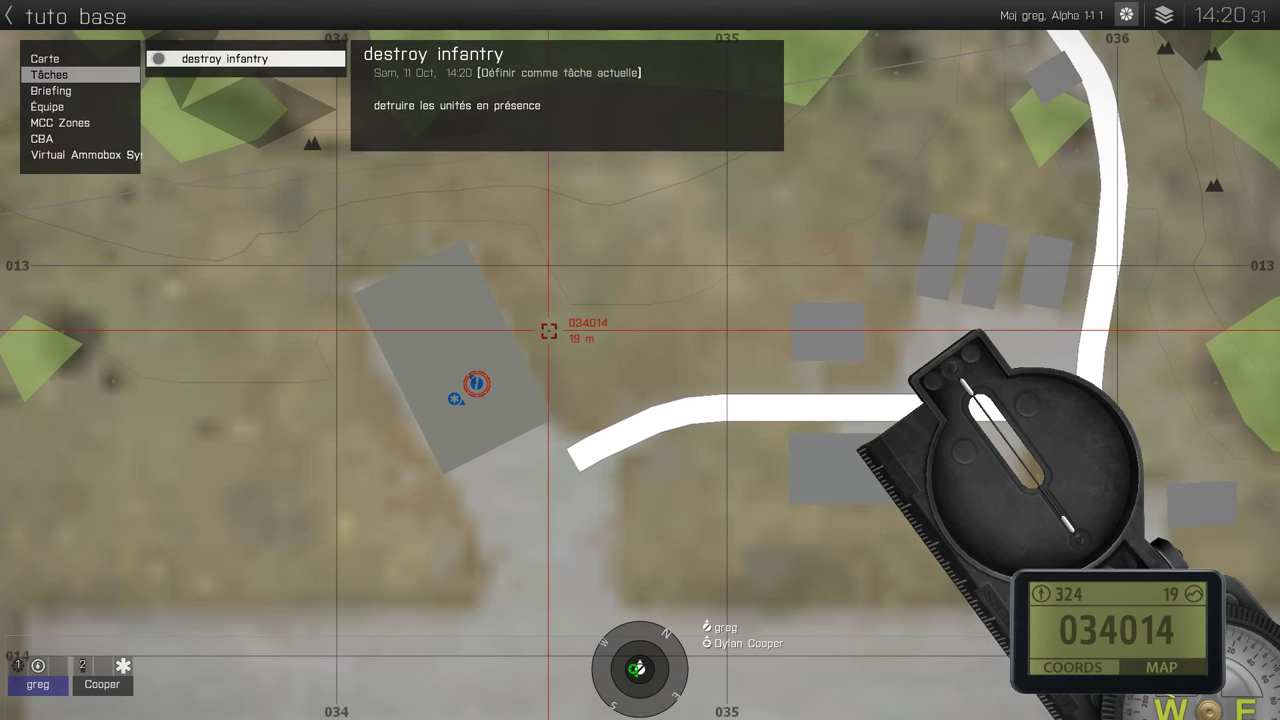
pyautogui.scroll(-1, 549, 331)
pyautogui.moveTo(554, 330); pyautogui.dragTo(439, 174, button='right')
pyautogui.press('m')
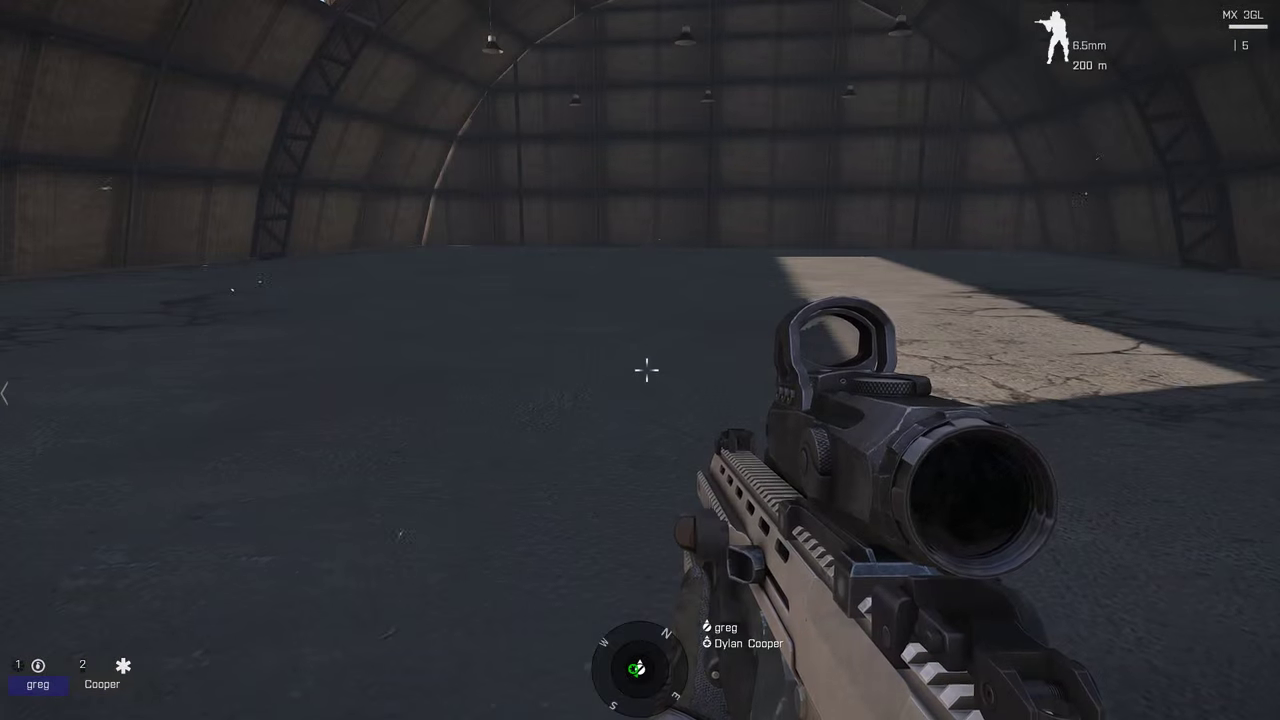
# Run out of the hangar through the first trigger zone towards the building to test the task assignment
pyautogui.press('w')
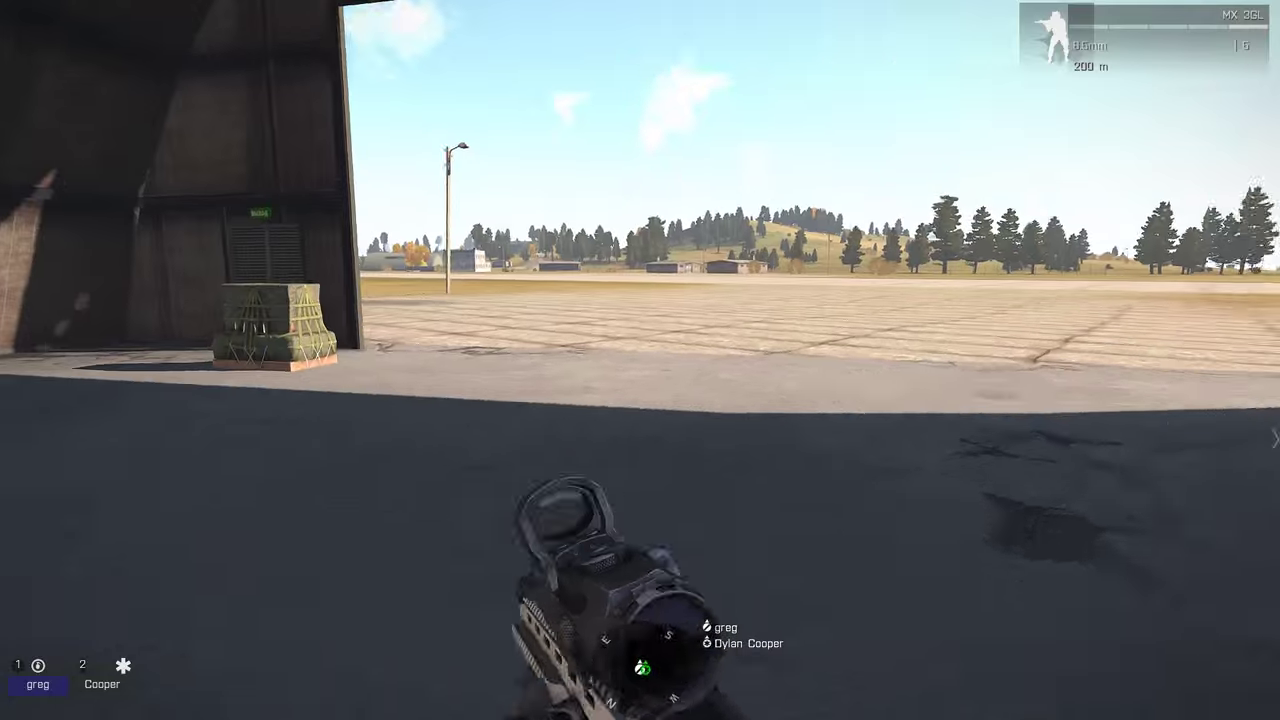
pyautogui.press('w')
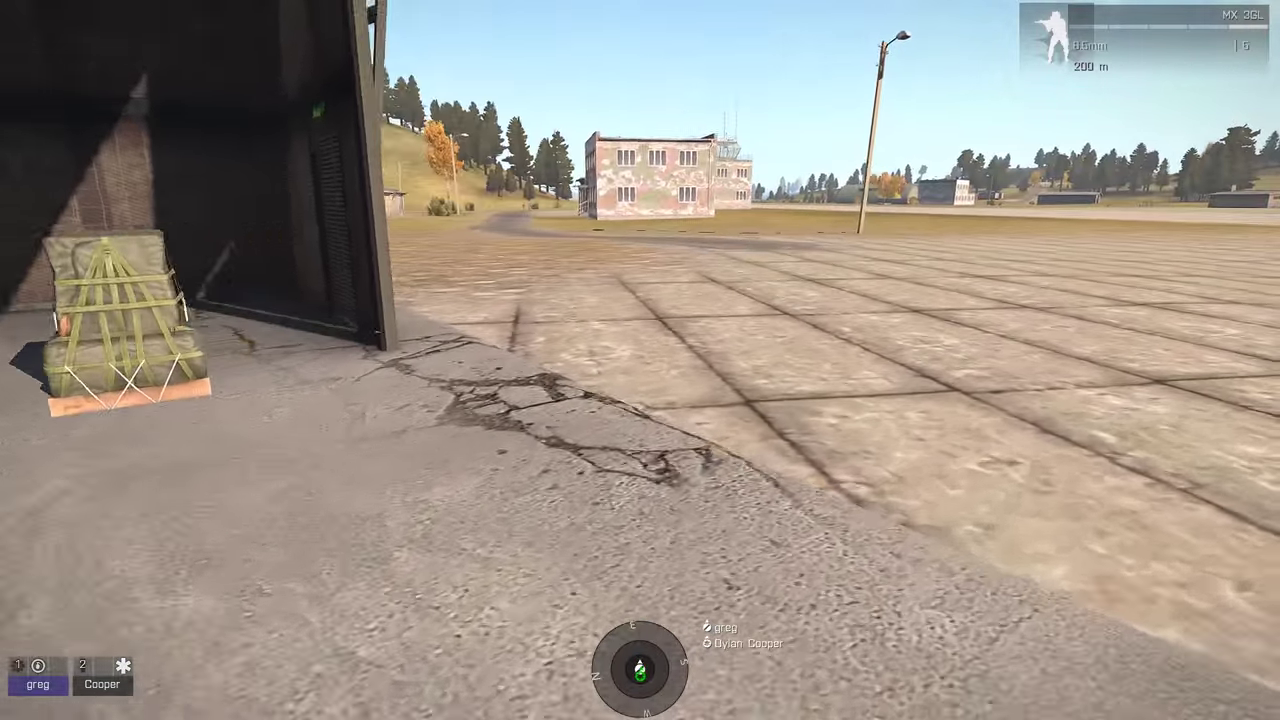
pyautogui.press('w')
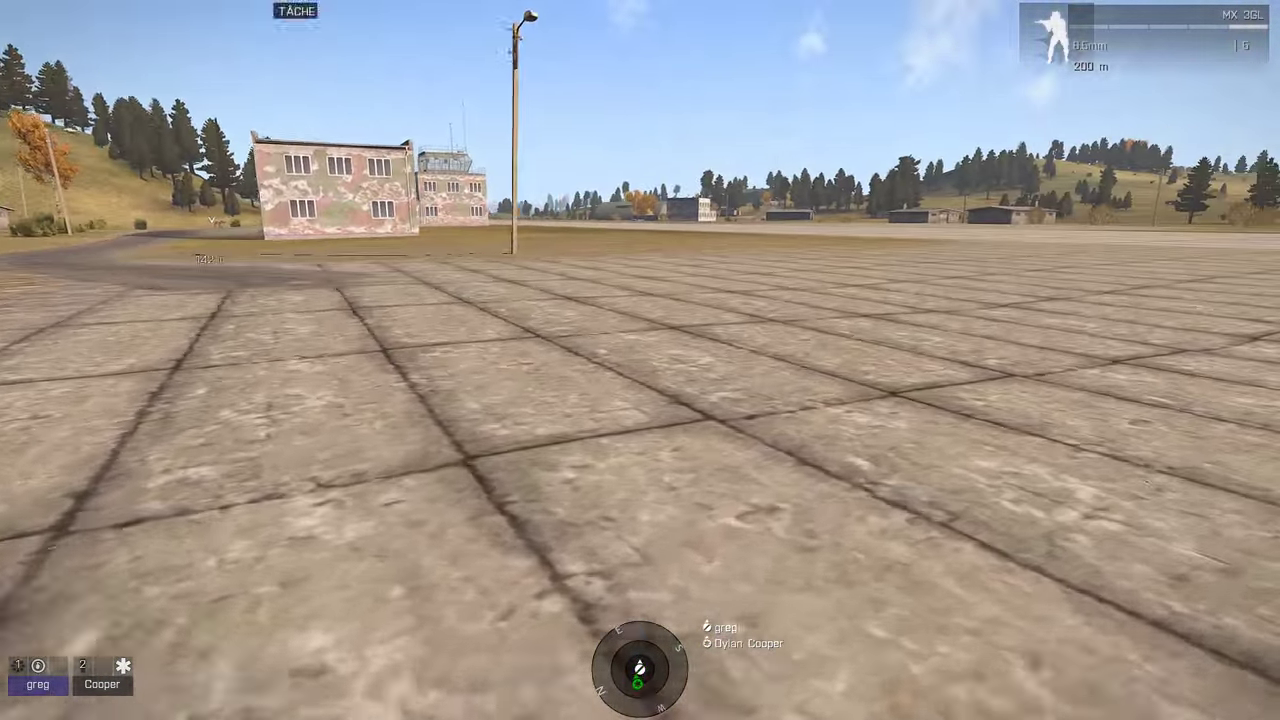
pyautogui.press('w')
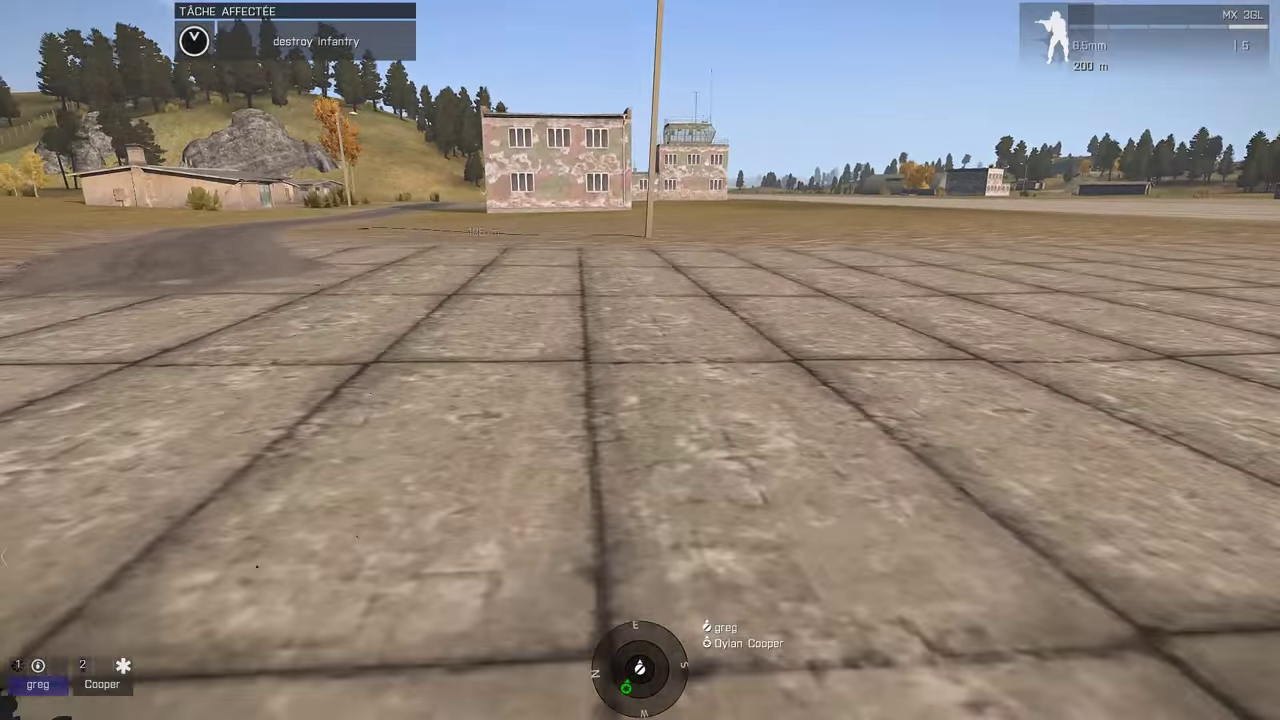
pyautogui.press('w')
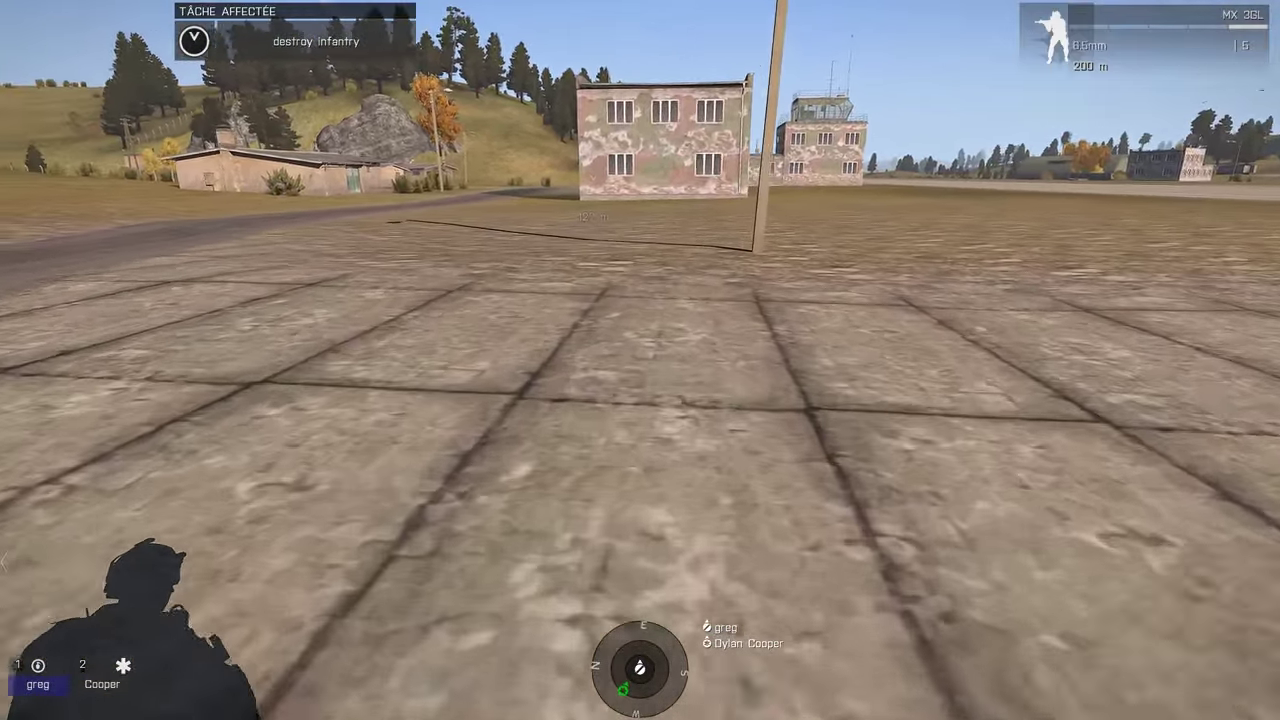
pyautogui.press('w')
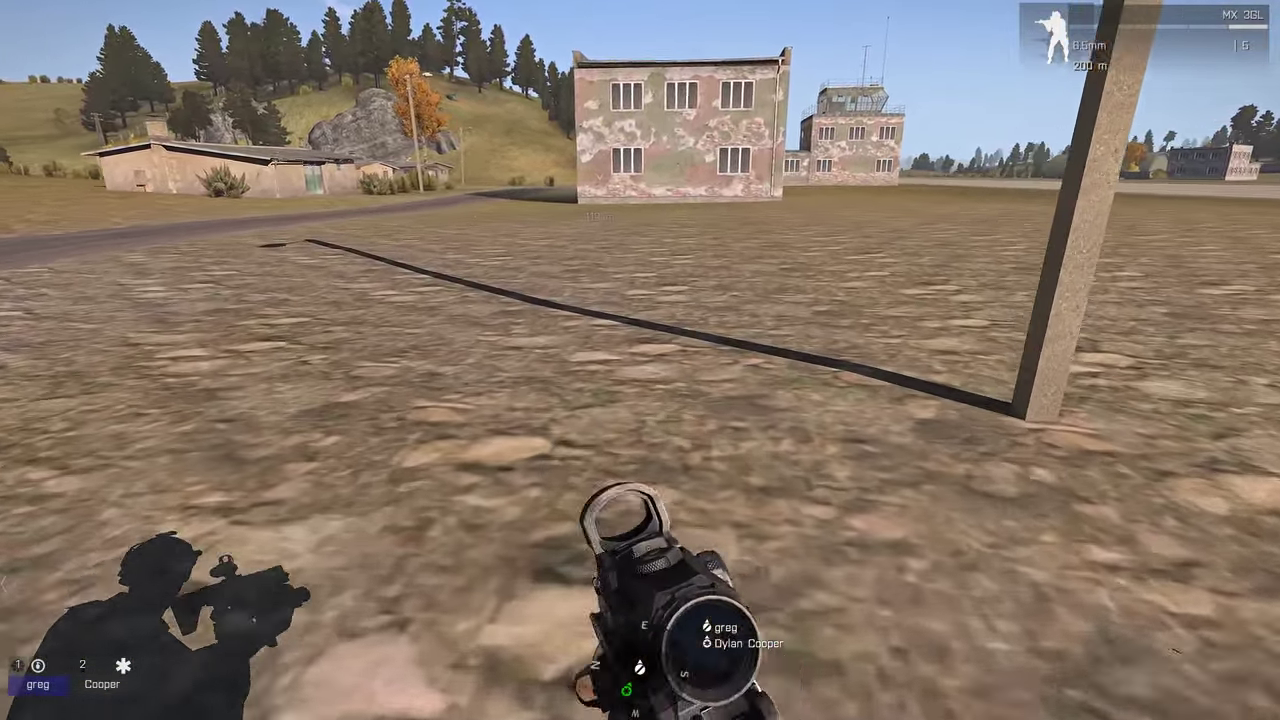
pyautogui.press('w')
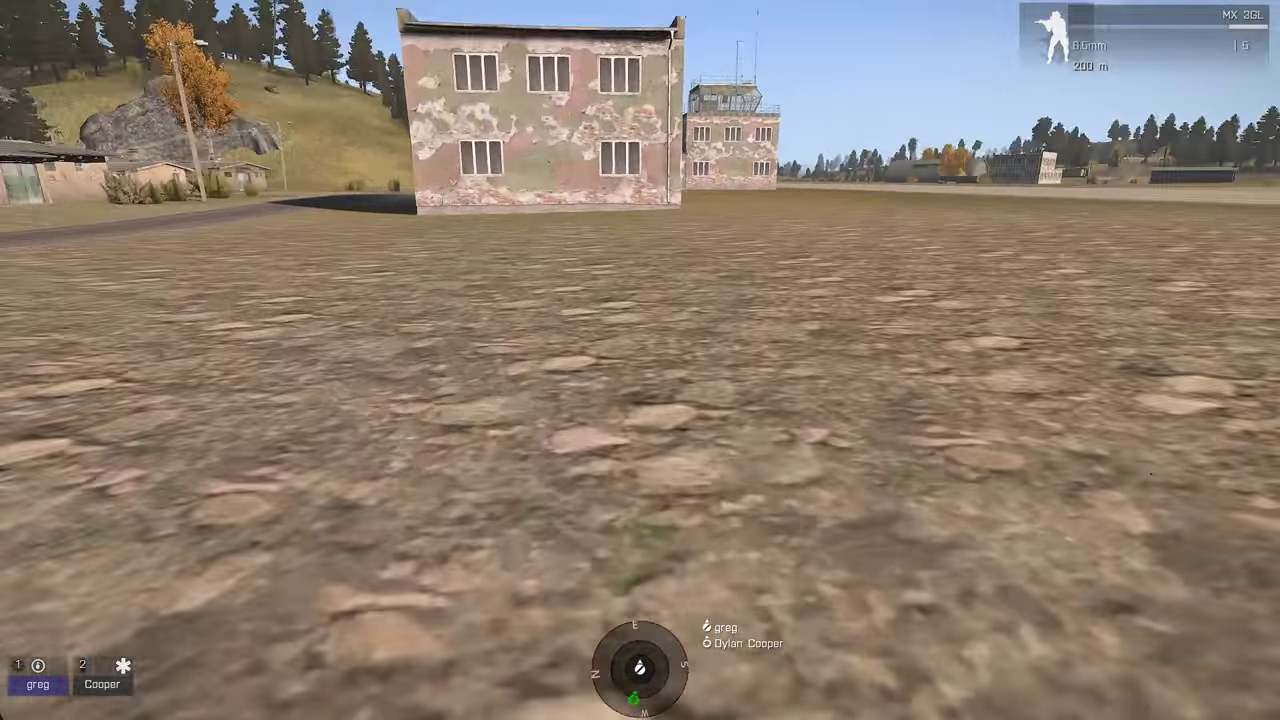
# Advance to the near corner of the building and crouch facing the enemy position
pyautogui.press('KP_Enter')
pyautogui.press('w')
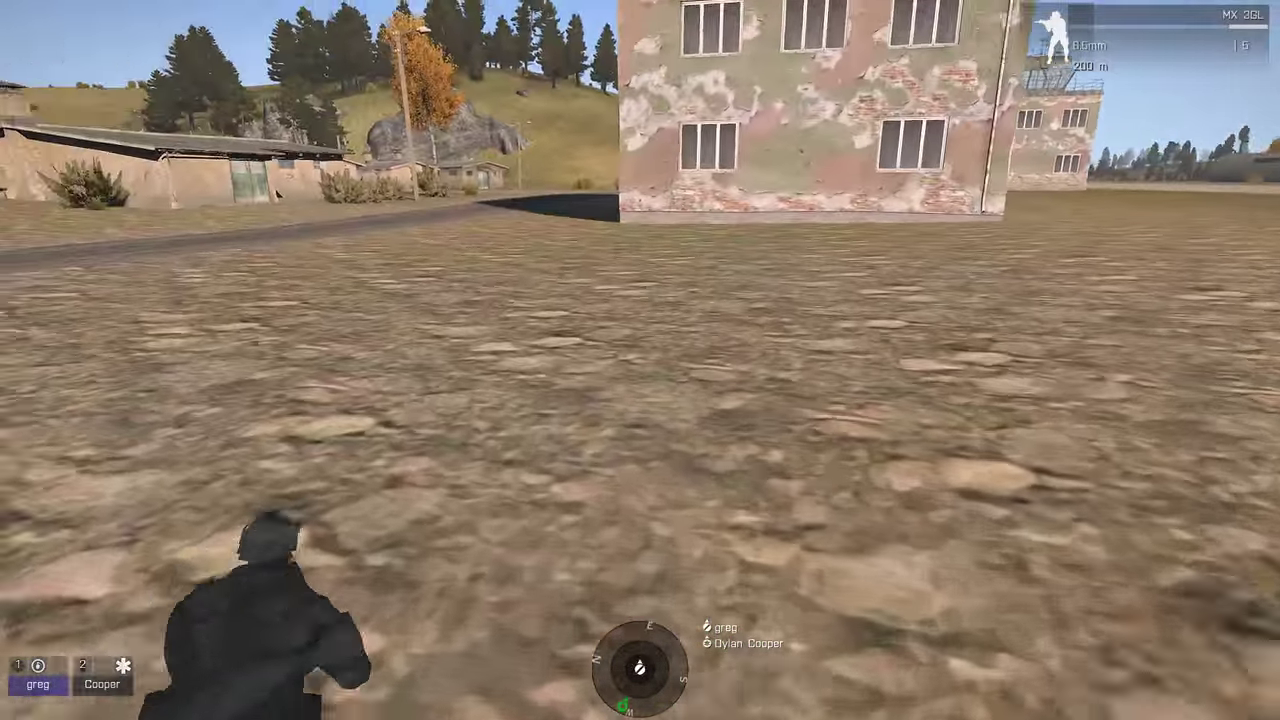
pyautogui.press('w')
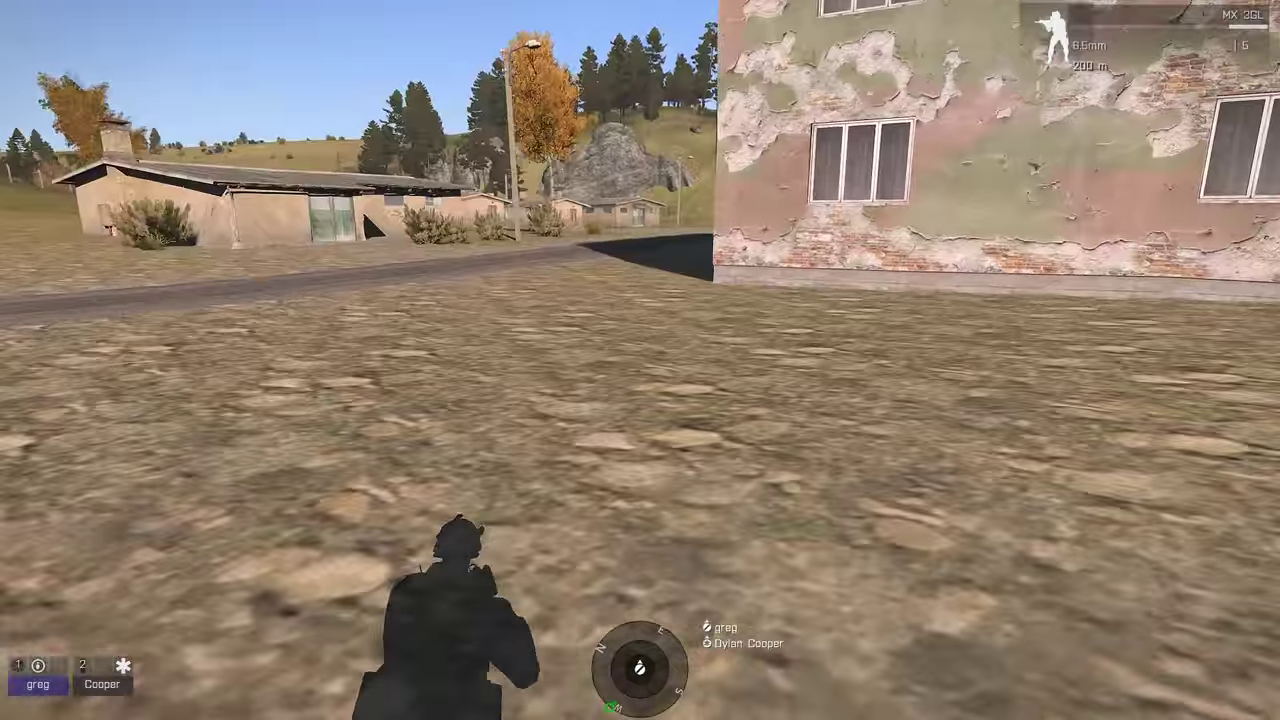
pyautogui.press('w')
pyautogui.press('x')
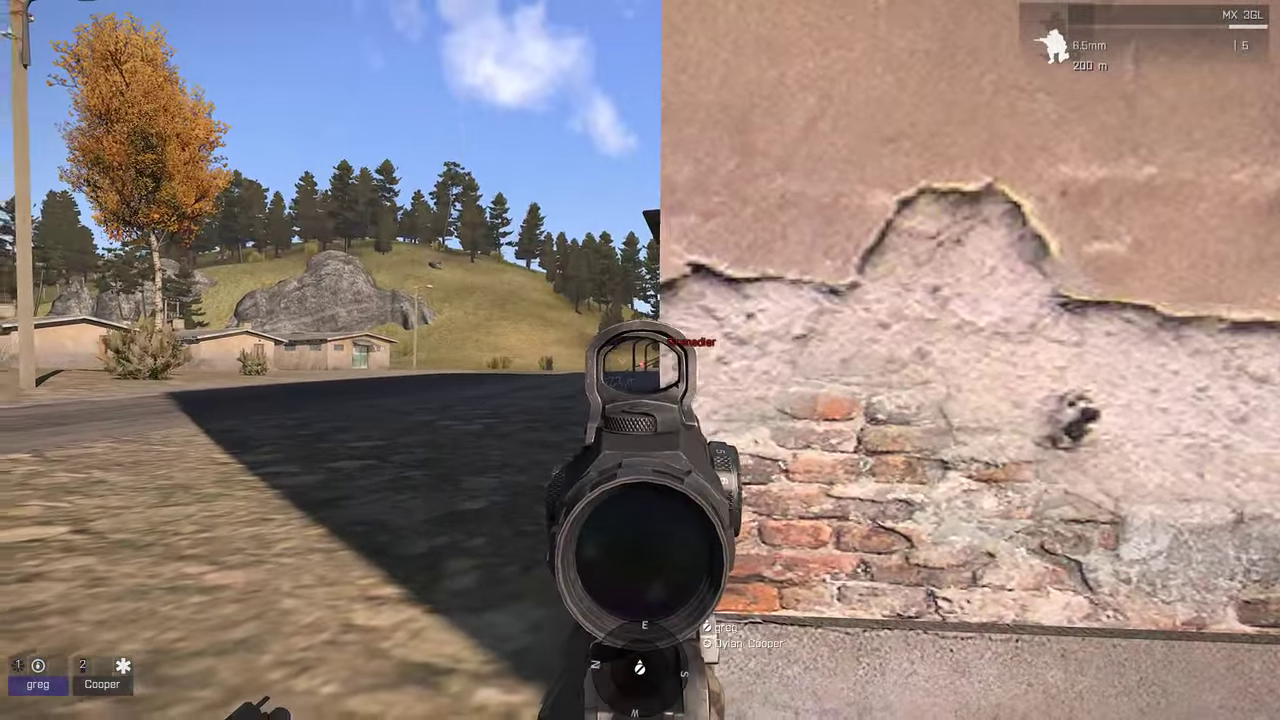
# Aim at the enemy infantry past the building corner and shoot them to test the task completion
pyautogui.rightClick(640, 360)
pyautogui.click(640, 360)
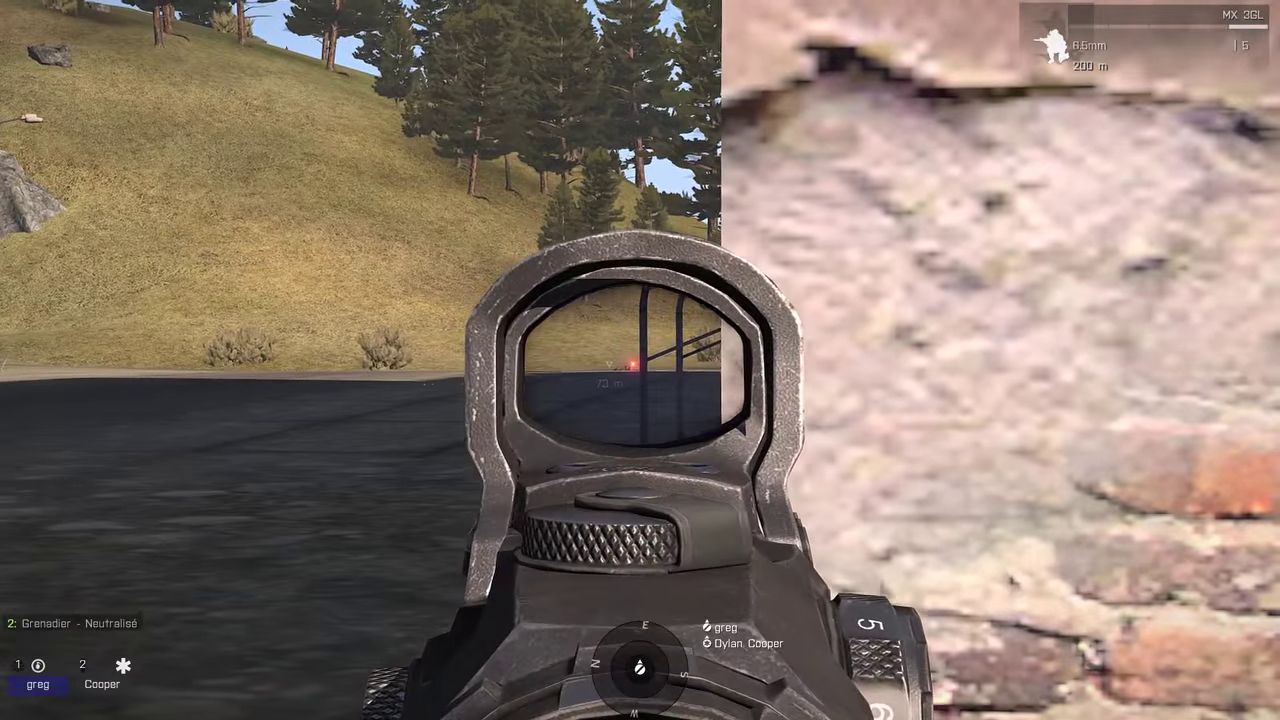
pyautogui.press('KP_Divide')
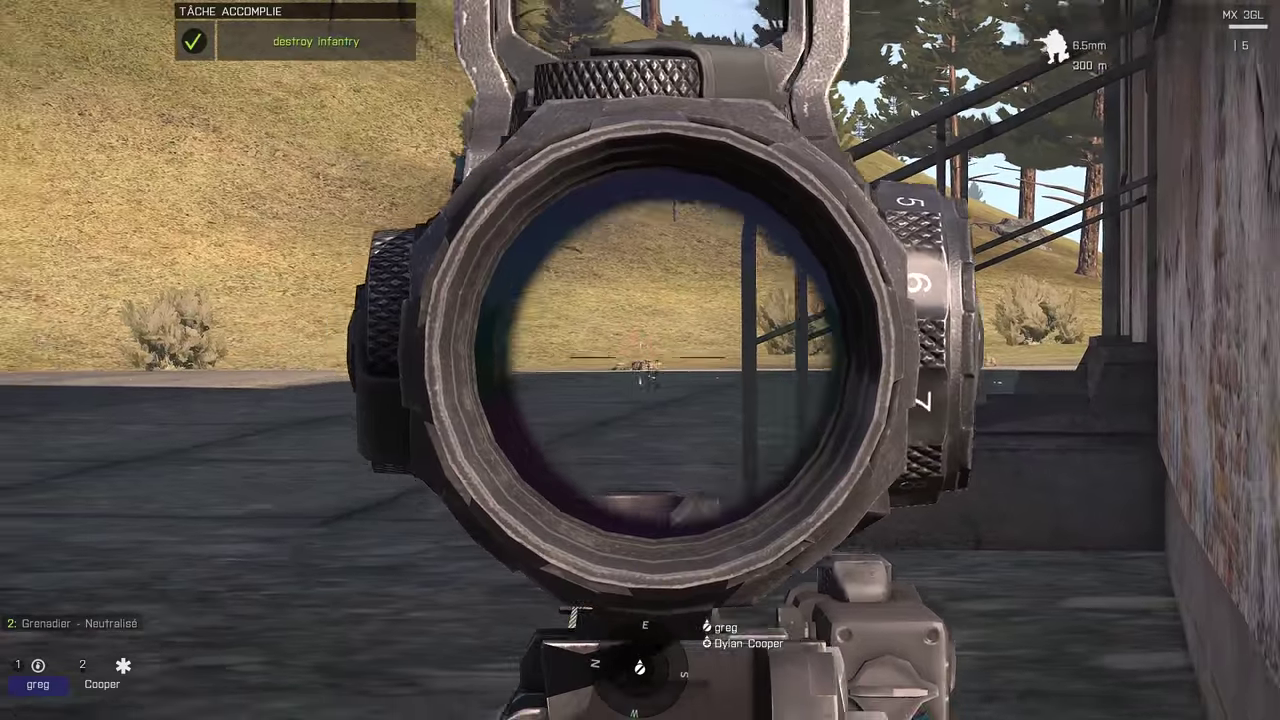
pyautogui.rightClick(640, 360)
pyautogui.press('c')
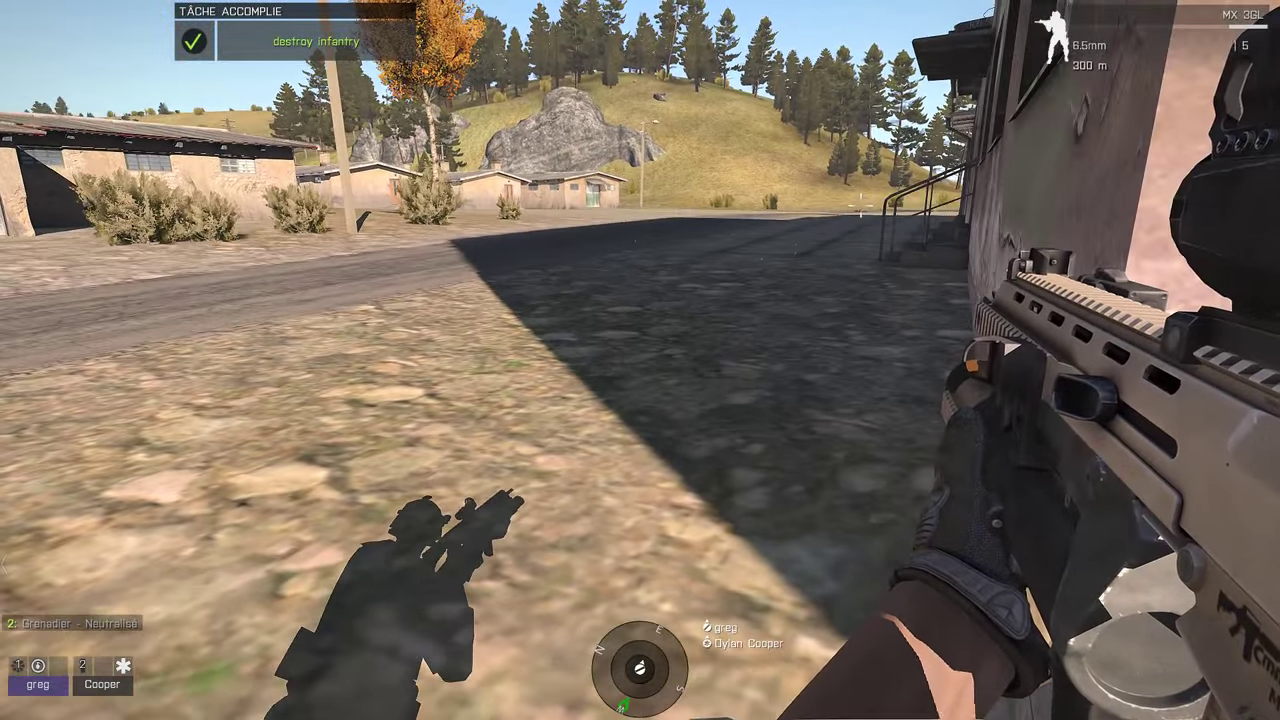
# Walk around the building corner, and save and quit the preview to return to the mission editor
pyautogui.press('w')
pyautogui.press('ctrl')
pyautogui.press('ctrl')
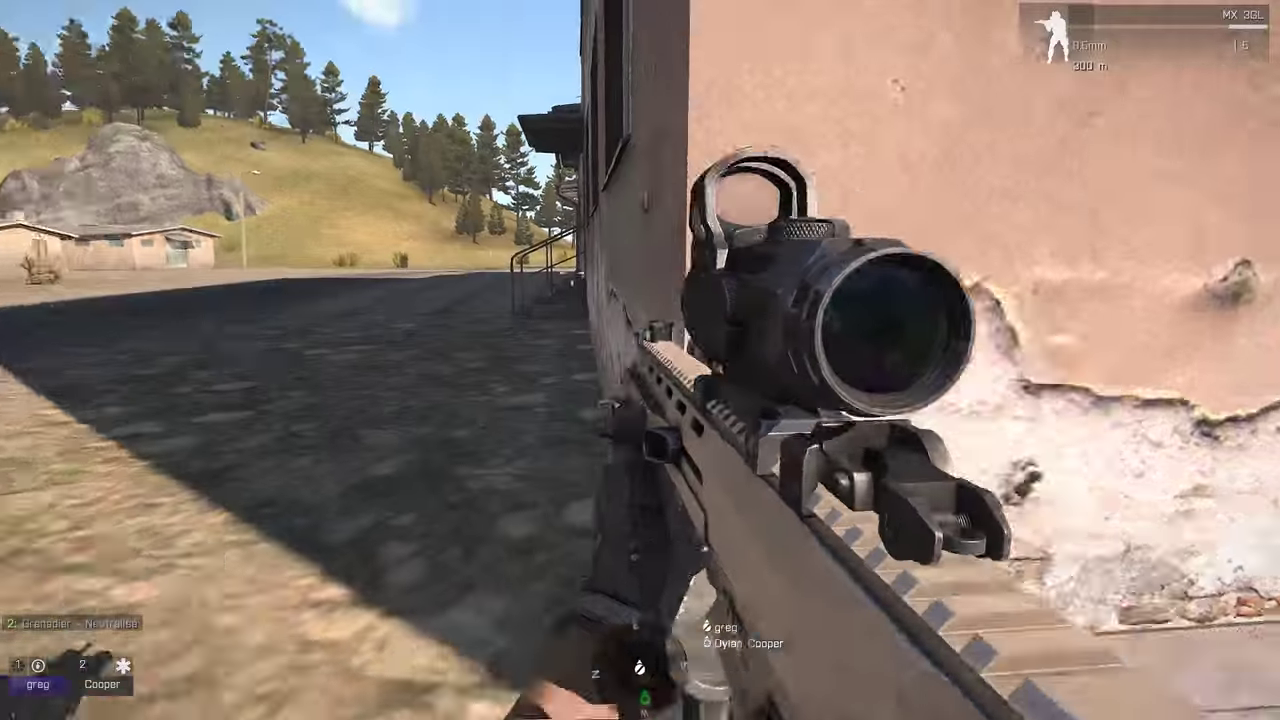
pyautogui.press('w')
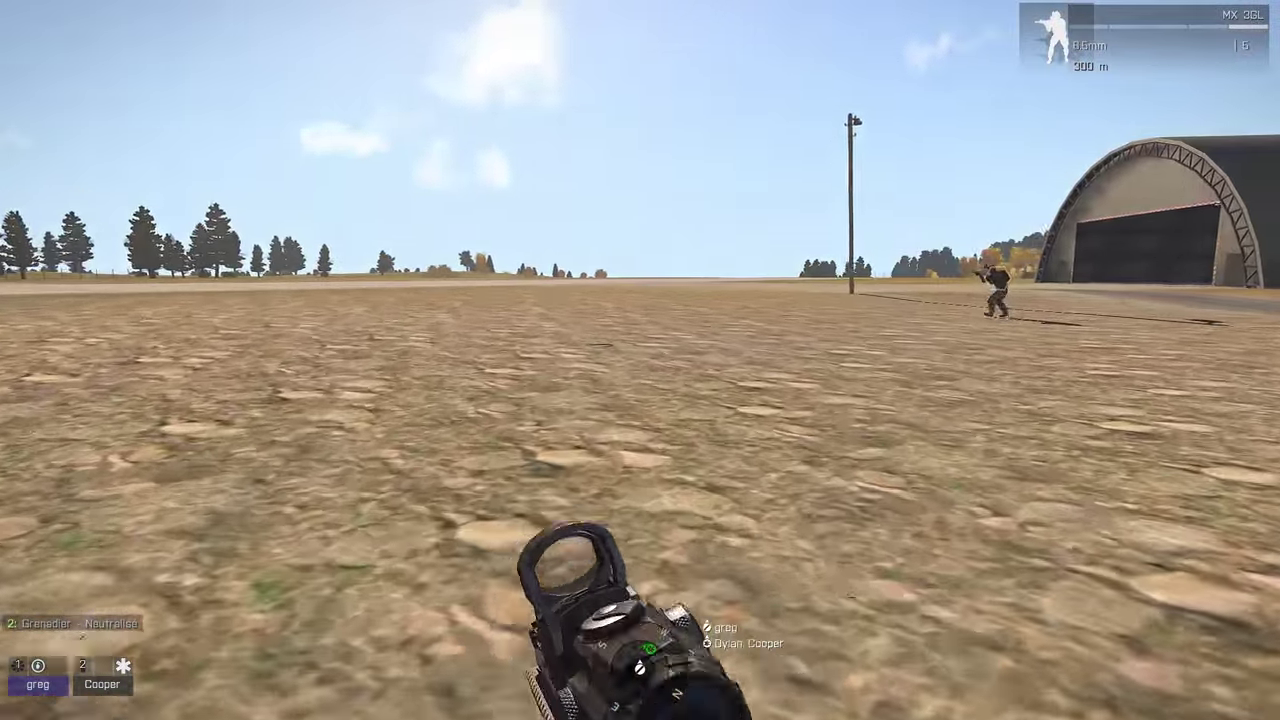
pyautogui.press('w')
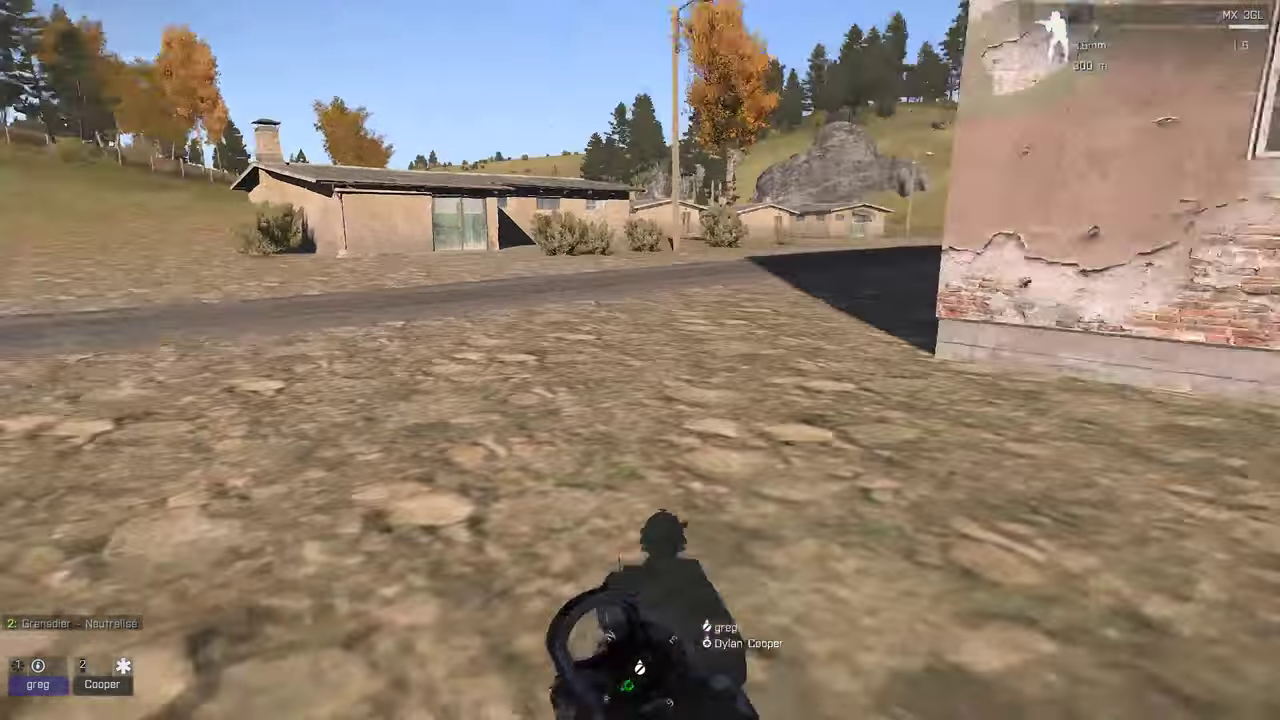
pyautogui.press('Escape')
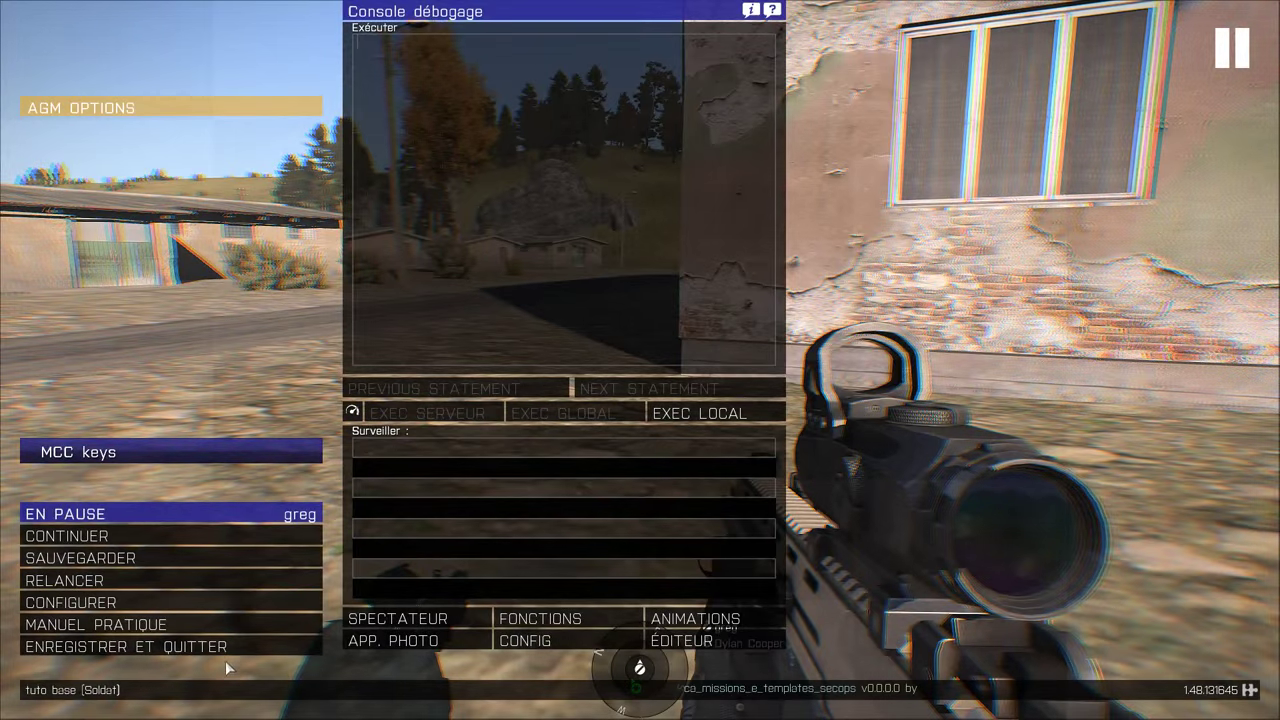
pyautogui.click(130, 647)
# Move the OPFOR trigger and its synchronized task modules from the road junction to the open ground just below the hangar
pyautogui.moveTo(706, 360); pyautogui.dragTo(502, 382, button='right')
pyautogui.scroll(3, 527, 365)
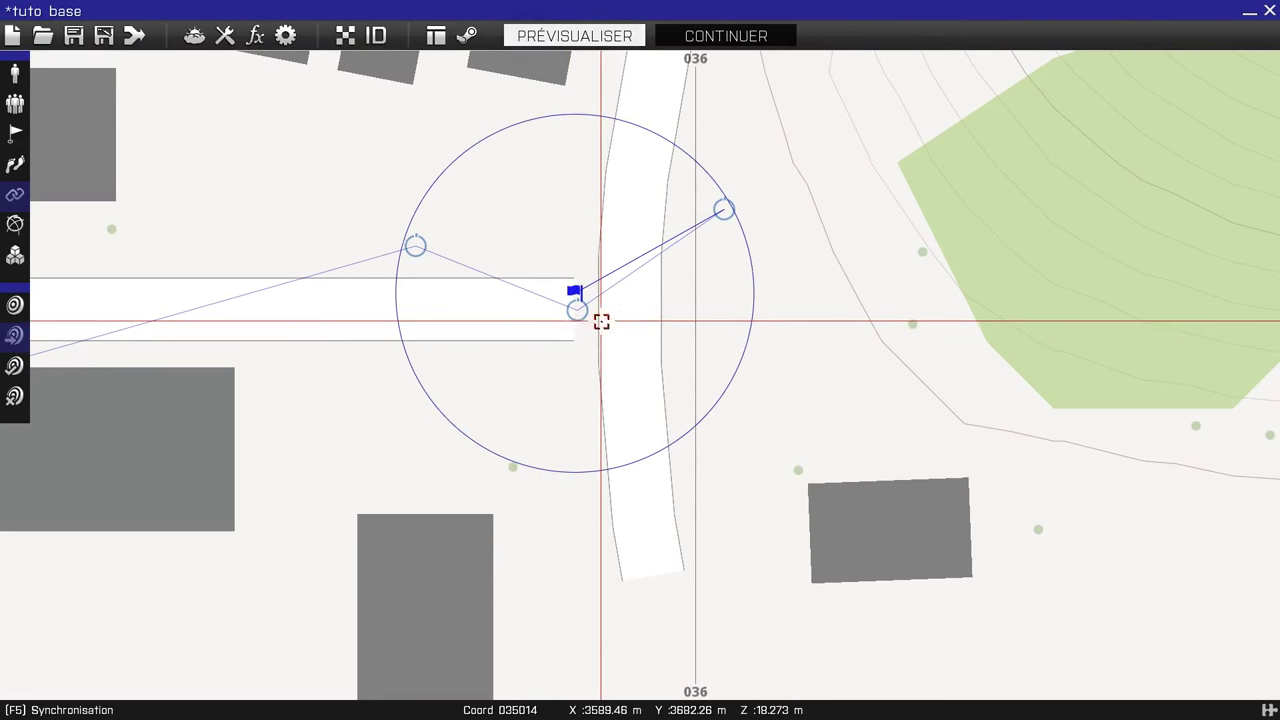
pyautogui.scroll(-3, 421, 343)
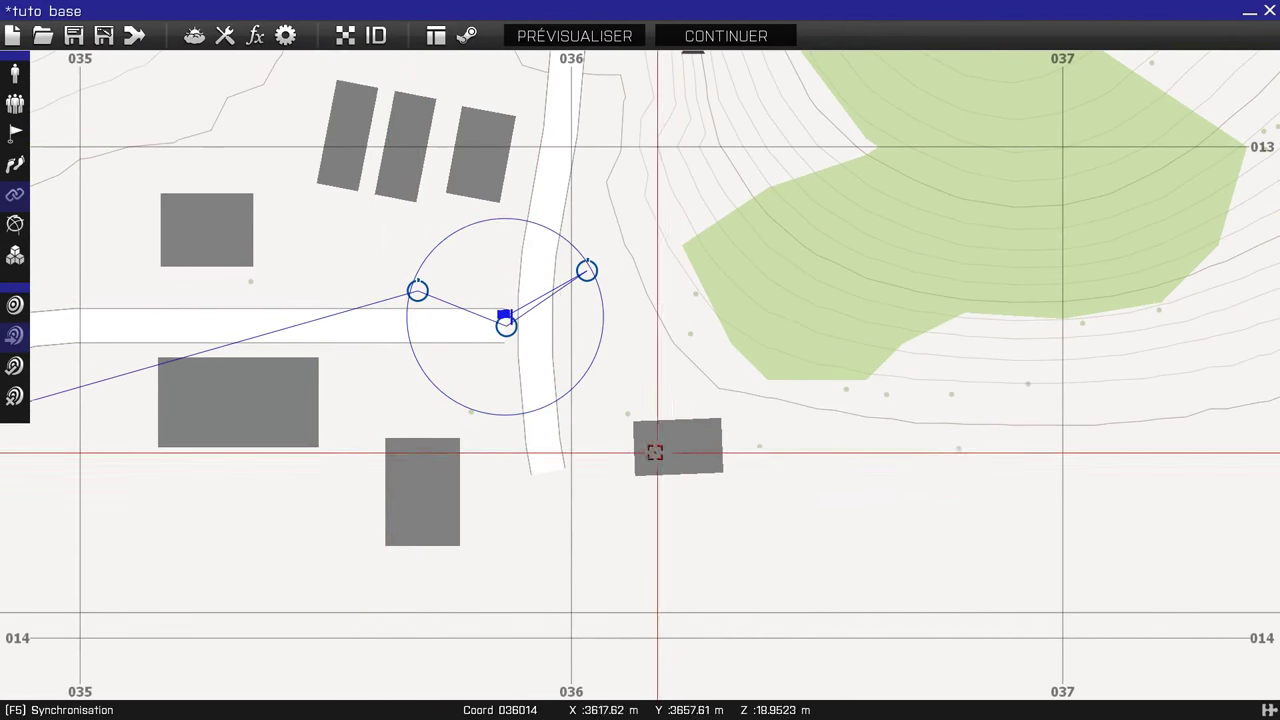
pyautogui.moveTo(506, 316); pyautogui.dragTo(157, 352)
pyautogui.moveTo(157, 352); pyautogui.dragTo(717, 265, button='right')
pyautogui.moveTo(717, 268); pyautogui.dragTo(271, 418)
# Resize the BLUFOR trigger to 10 by 10 and place it against the hangar's southern edge
pyautogui.moveTo(443, 348)
pyautogui.mouseDown()
pyautogui.moveTo(471, 314)
pyautogui.moveTo(460, 330)
pyautogui.mouseUp()
pyautogui.moveTo(338, 176); pyautogui.dragTo(336, 215)
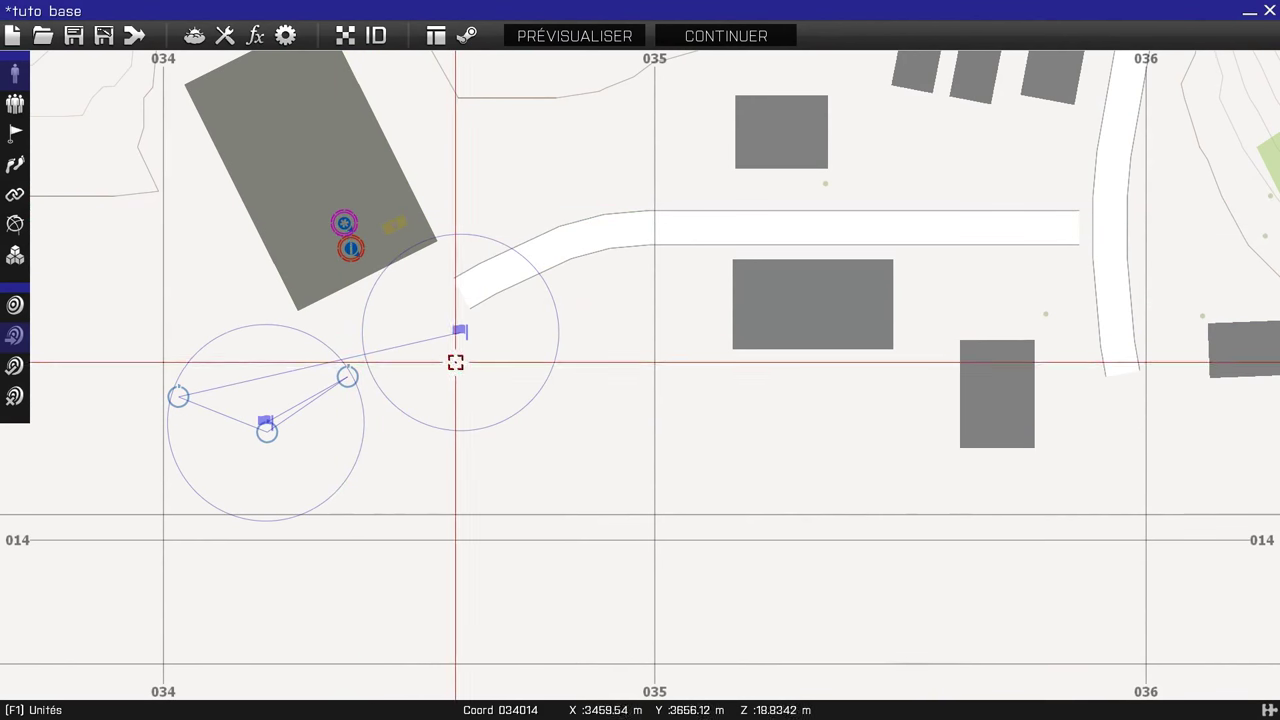
pyautogui.doubleClick(460, 333)
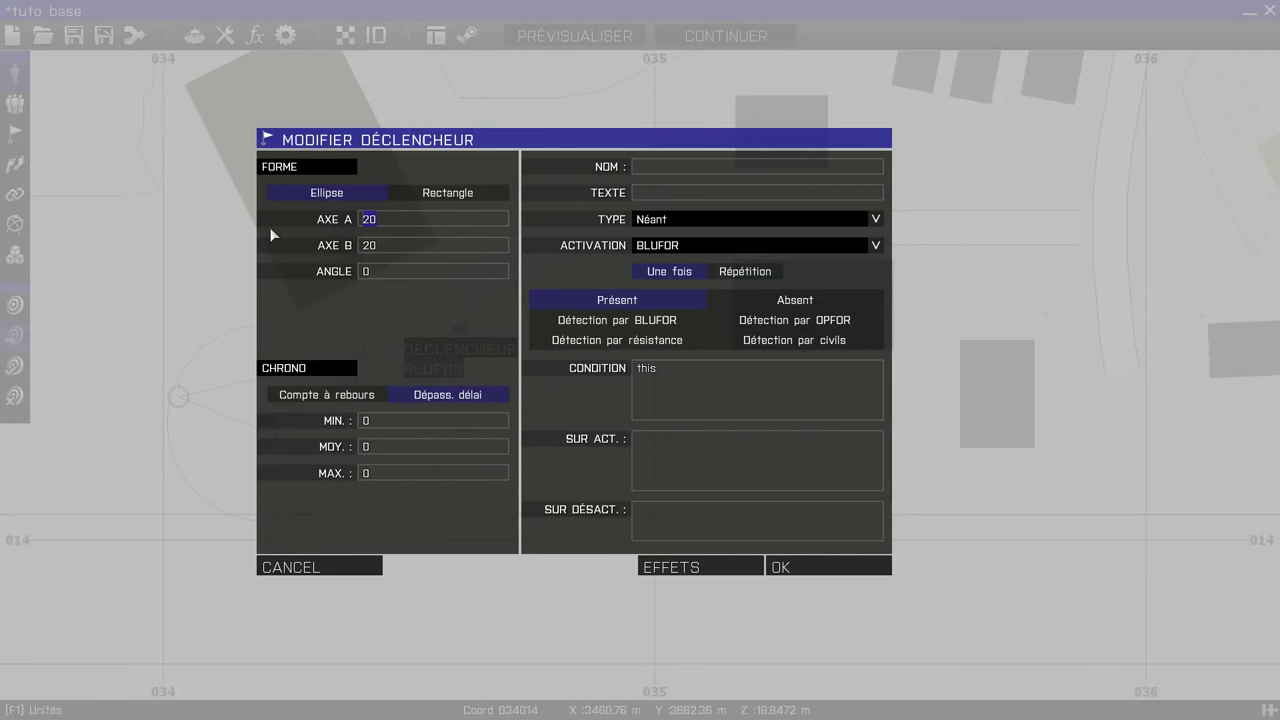
pyautogui.moveTo(366, 250); pyautogui.dragTo(300, 253)
pyautogui.write('10')
pyautogui.click(816, 568)
pyautogui.moveTo(460, 331); pyautogui.dragTo(387, 318)
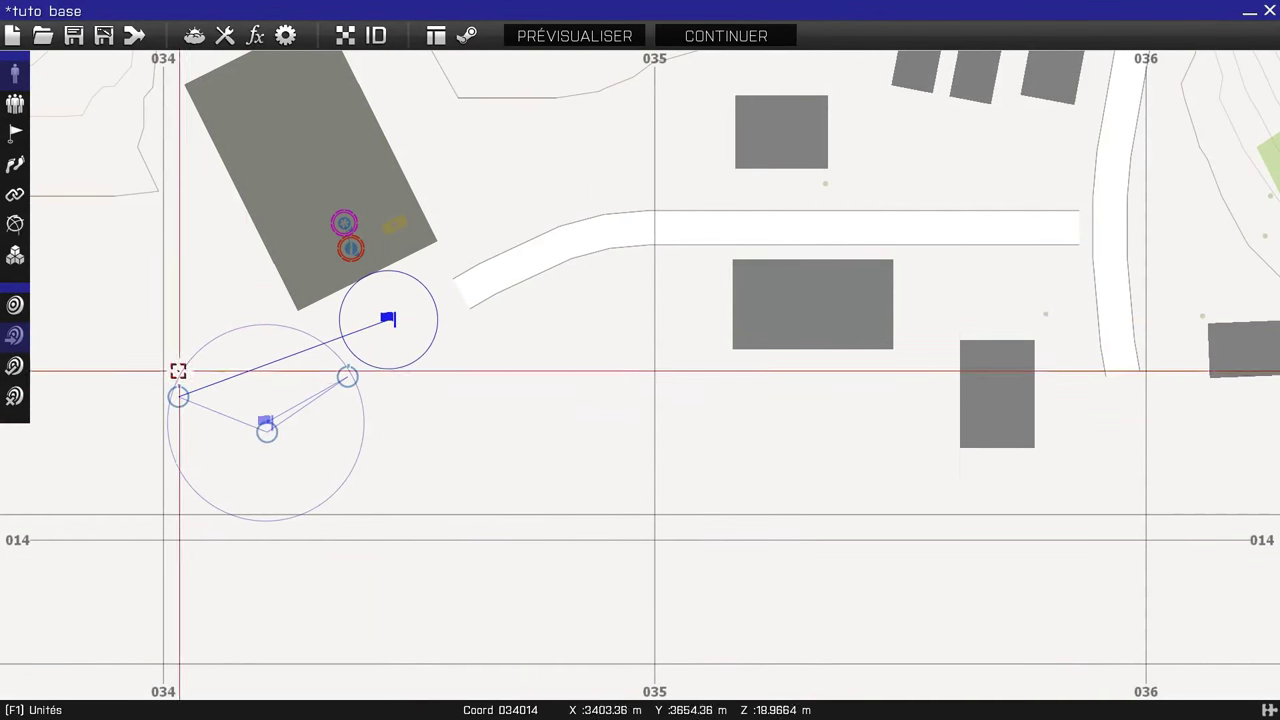
# Move the OPFOR trigger and its task modules together onto the open ground southeast of the BLUFOR trigger
pyautogui.moveTo(127, 343); pyautogui.dragTo(363, 560)
pyautogui.moveTo(265, 424); pyautogui.dragTo(478, 436)
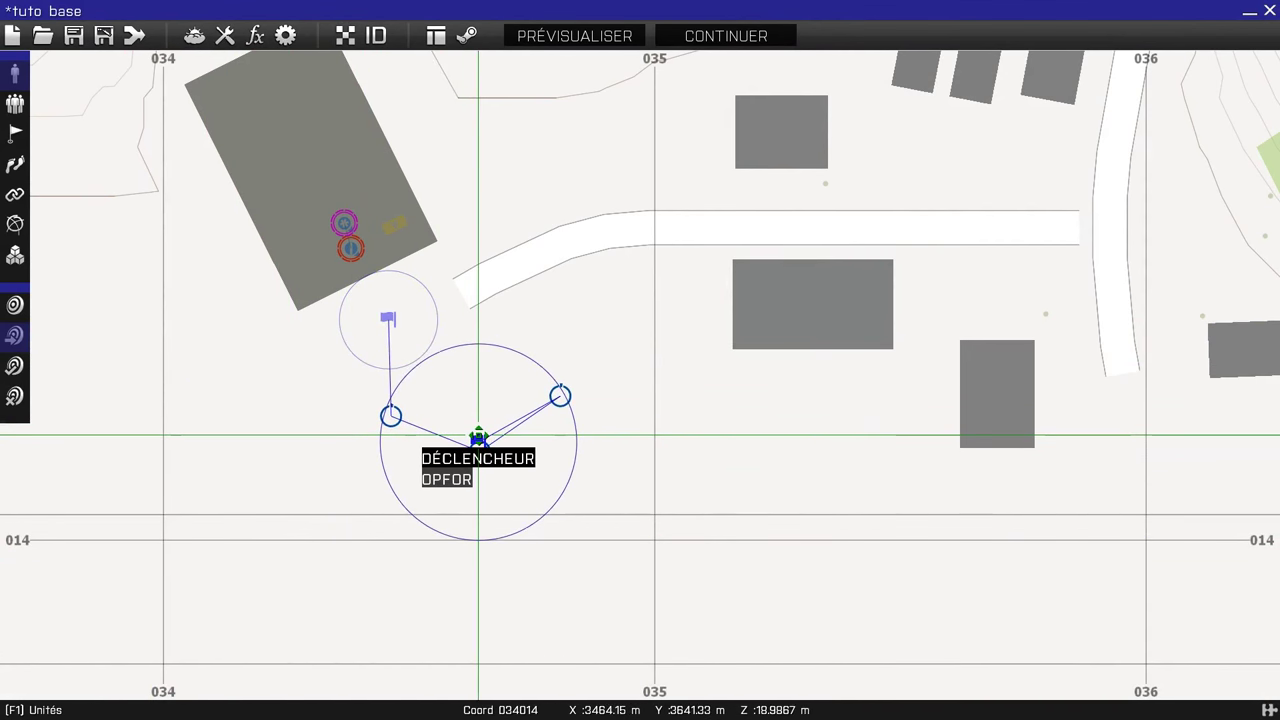
pyautogui.scroll(3, 486, 420)
pyautogui.moveTo(468, 442)
pyautogui.mouseDown()
pyautogui.moveTo(471, 455)
pyautogui.moveTo(469, 434)
pyautogui.mouseUp()
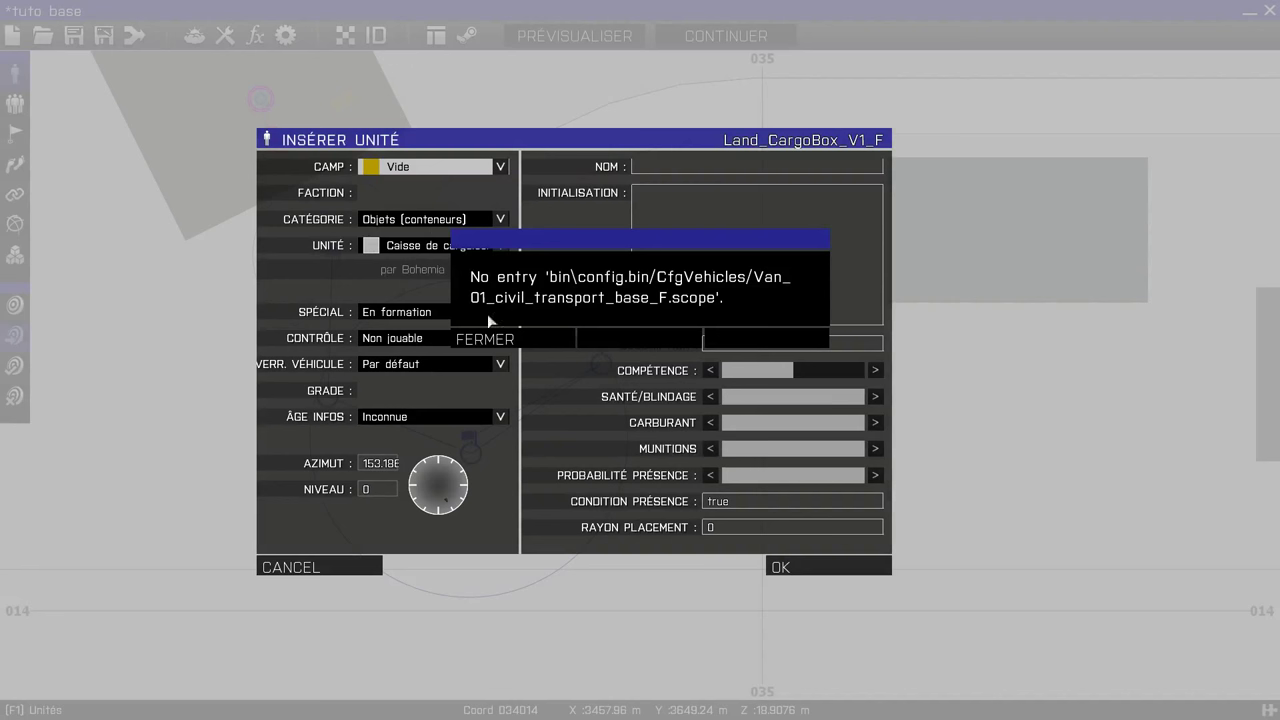
# Insert an empty [CSAT] Caisse de ravitaillements from the Munitions category inside the OPFOR trigger area
pyautogui.click(495, 339)
pyautogui.click(433, 248)
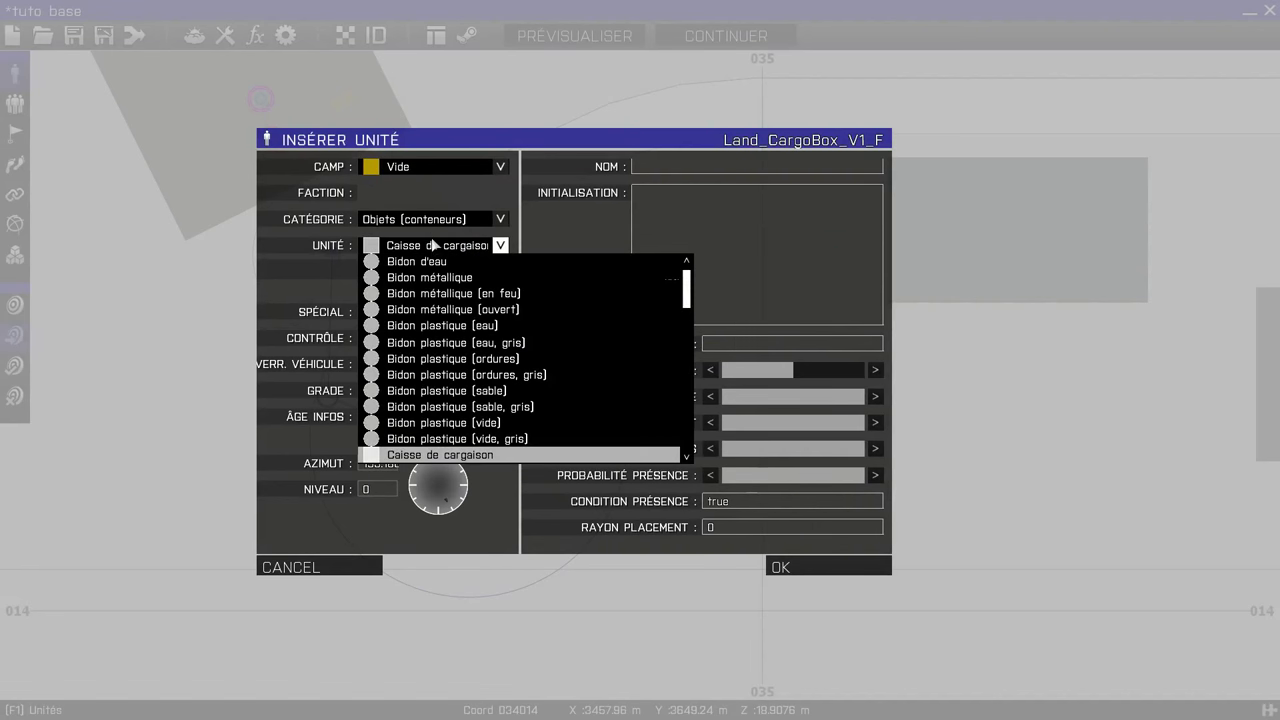
pyautogui.click(433, 219)
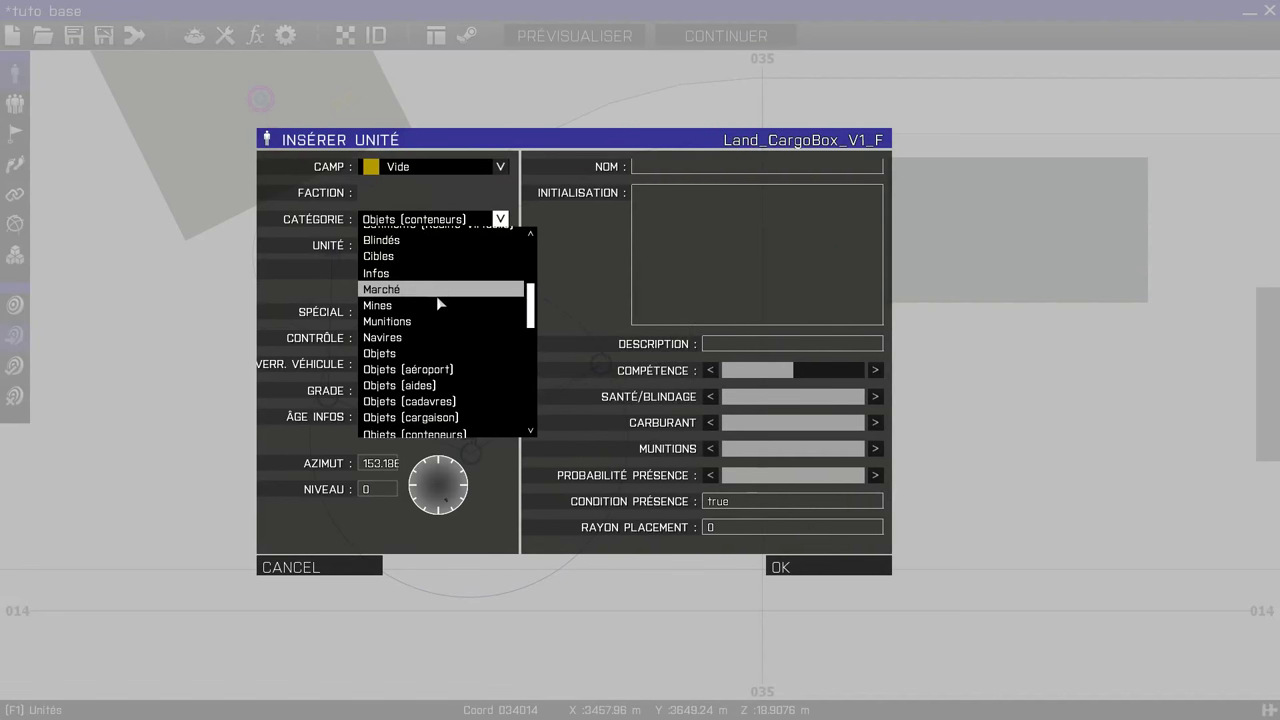
pyautogui.click(437, 321)
pyautogui.click(425, 246)
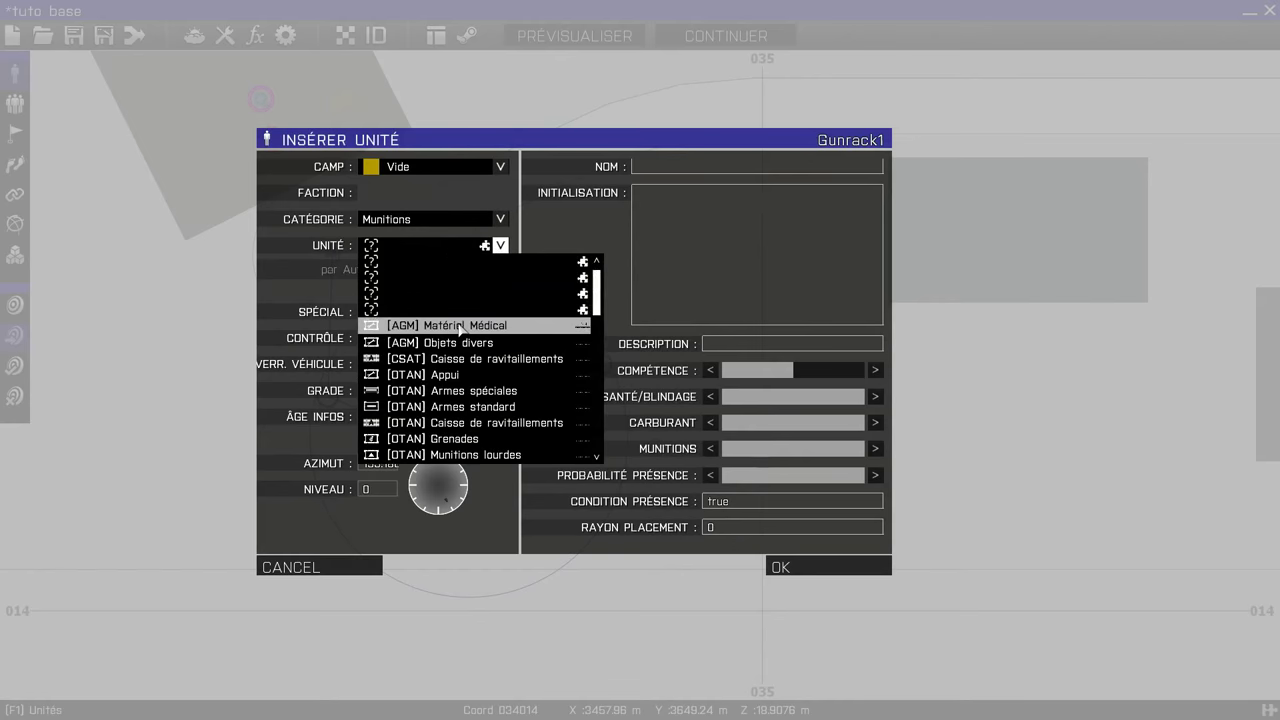
pyautogui.scroll(-1, 466, 410)
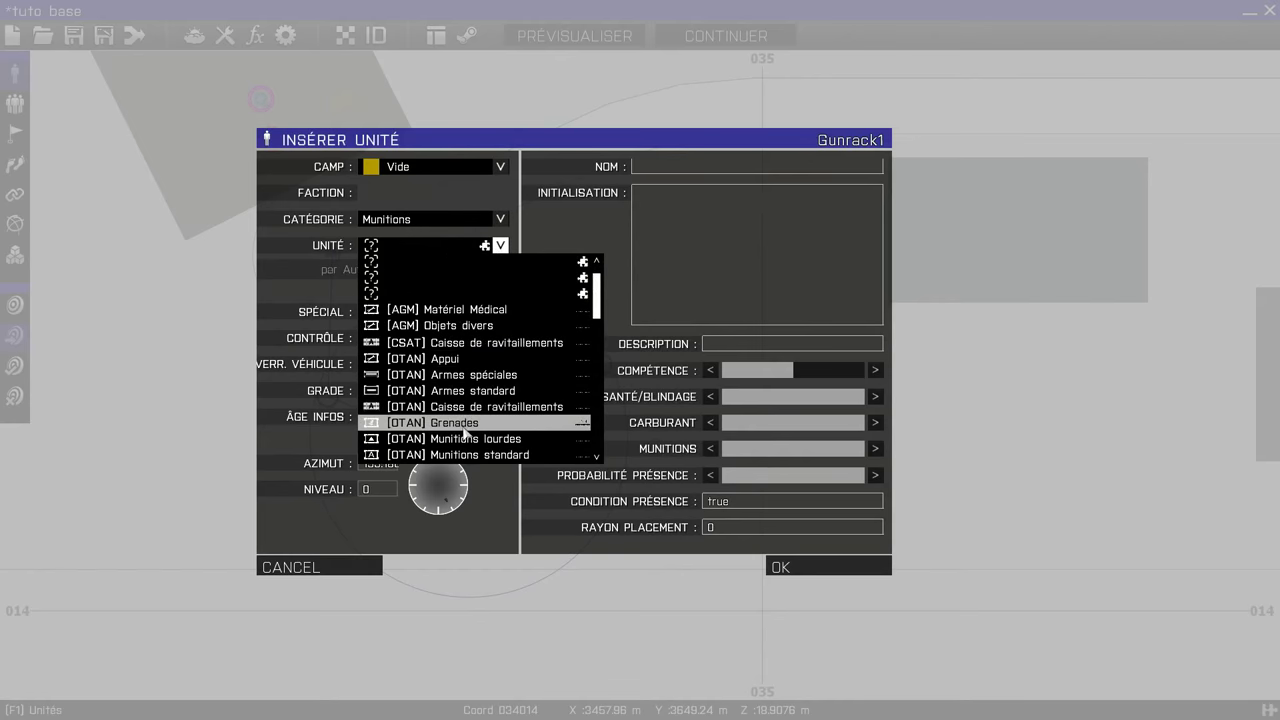
pyautogui.click(455, 345)
pyautogui.click(820, 565)
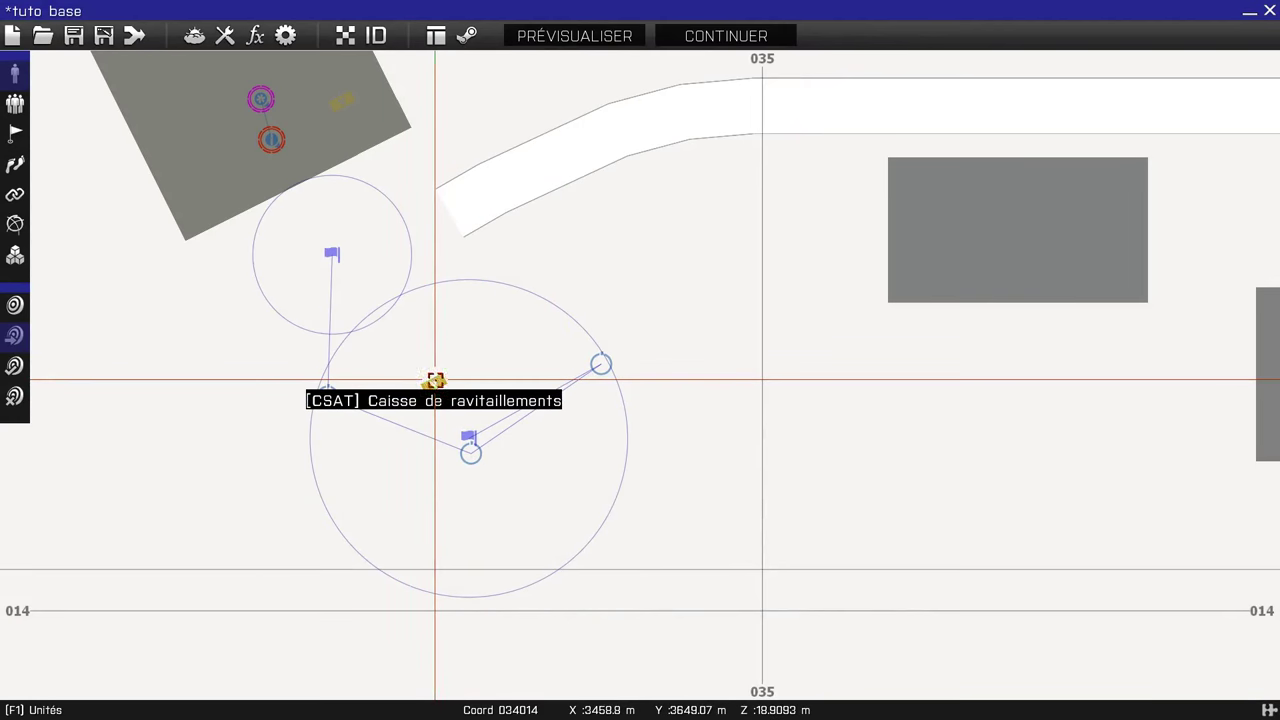
# Move the Créer tâche module southwest of the OPFOR trigger's centre and rename it modtask2
pyautogui.moveTo(459, 466); pyautogui.dragTo(391, 483)
pyautogui.doubleClick(394, 483)
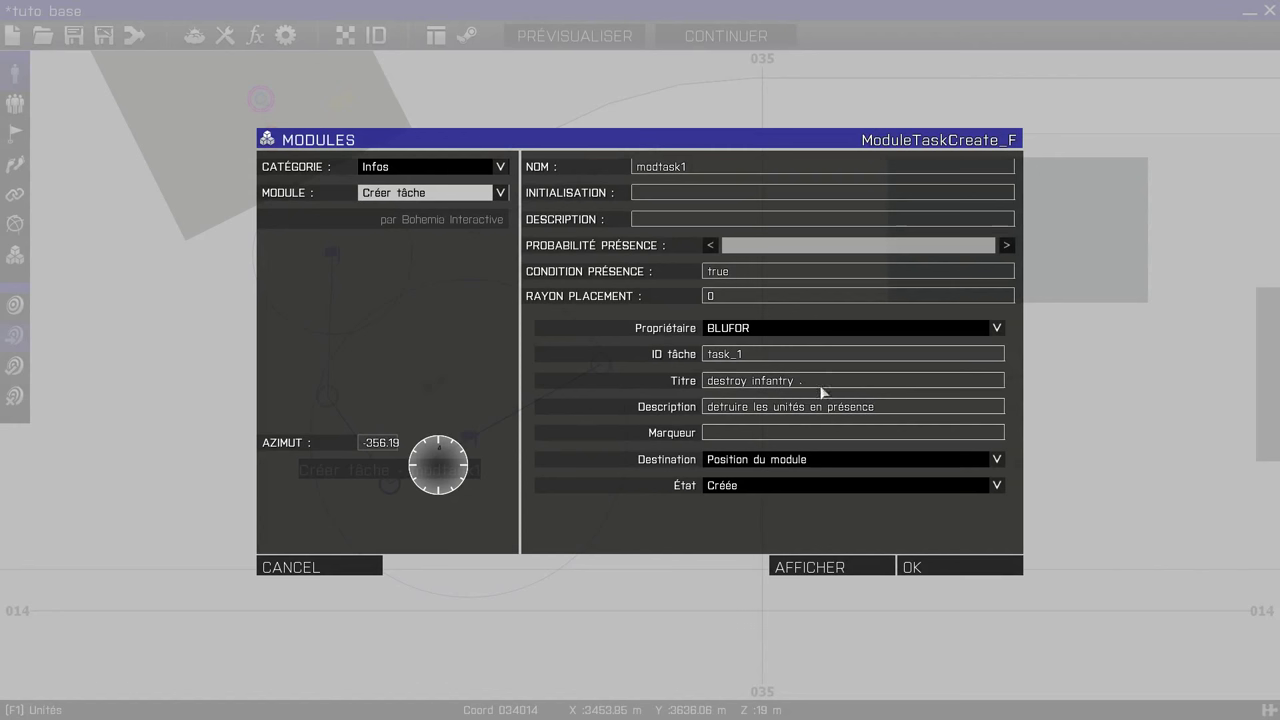
pyautogui.moveTo(805, 383); pyautogui.dragTo(753, 388)
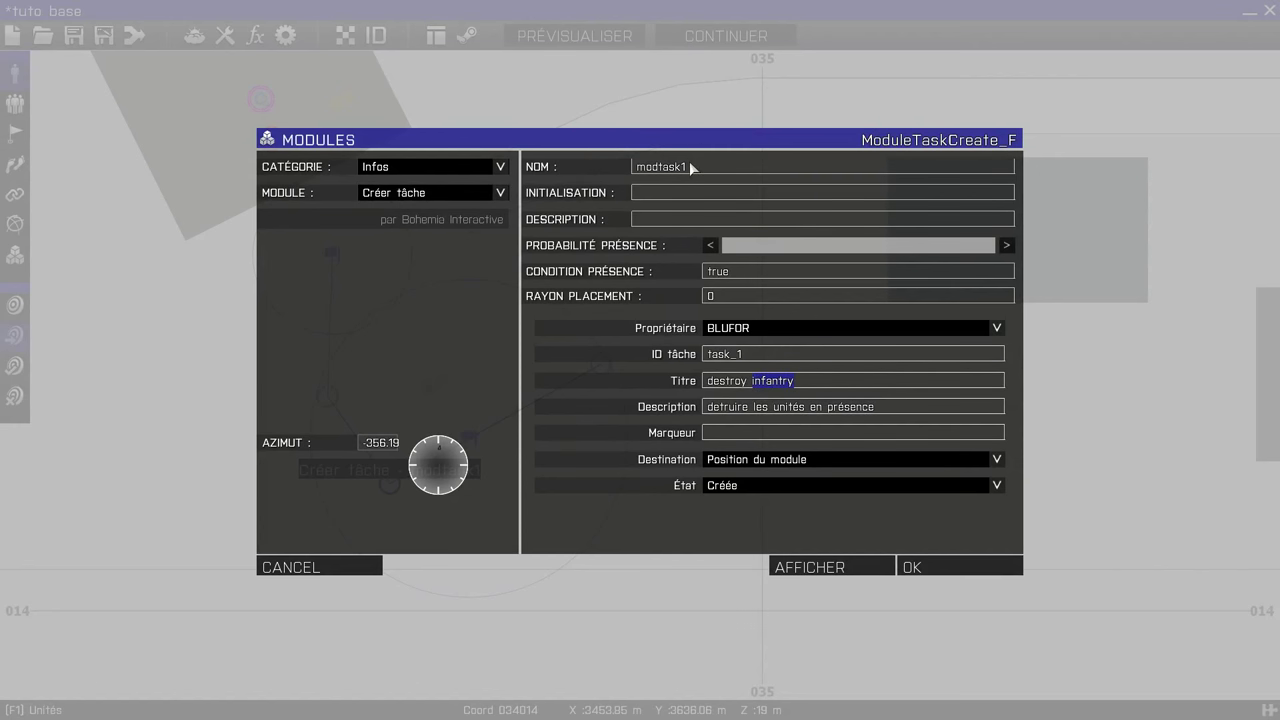
pyautogui.write('modtask2')
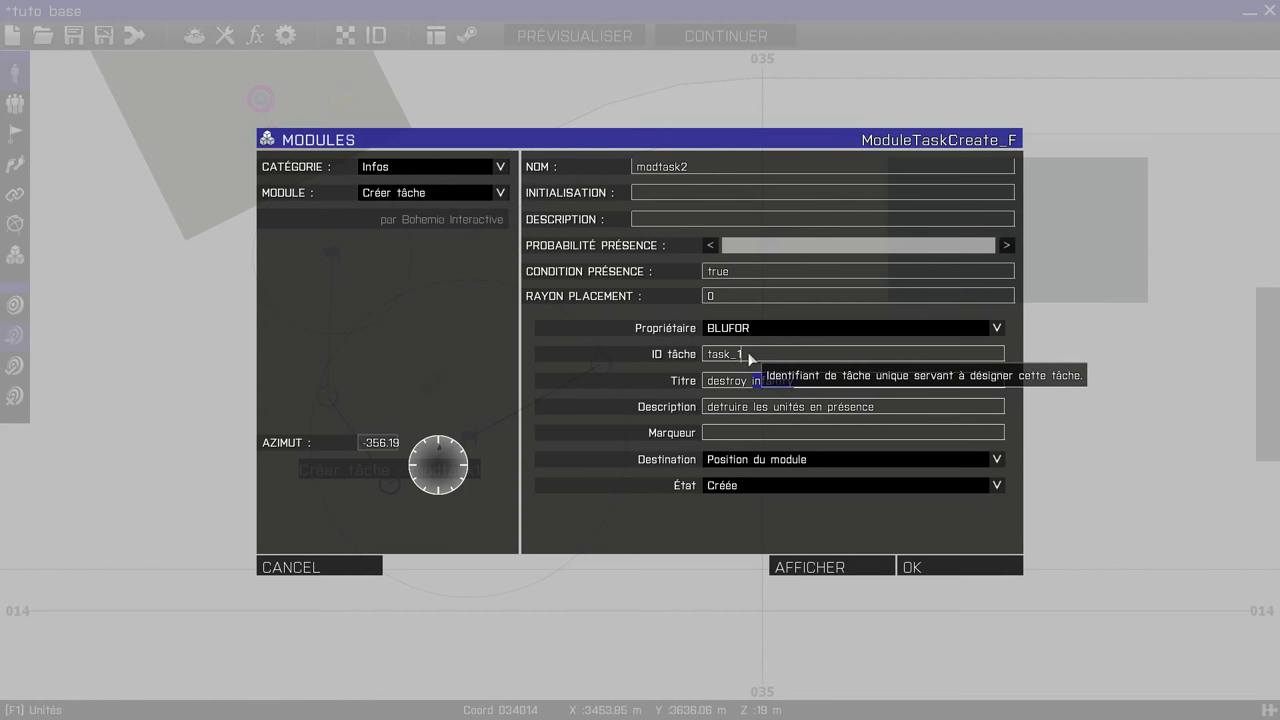
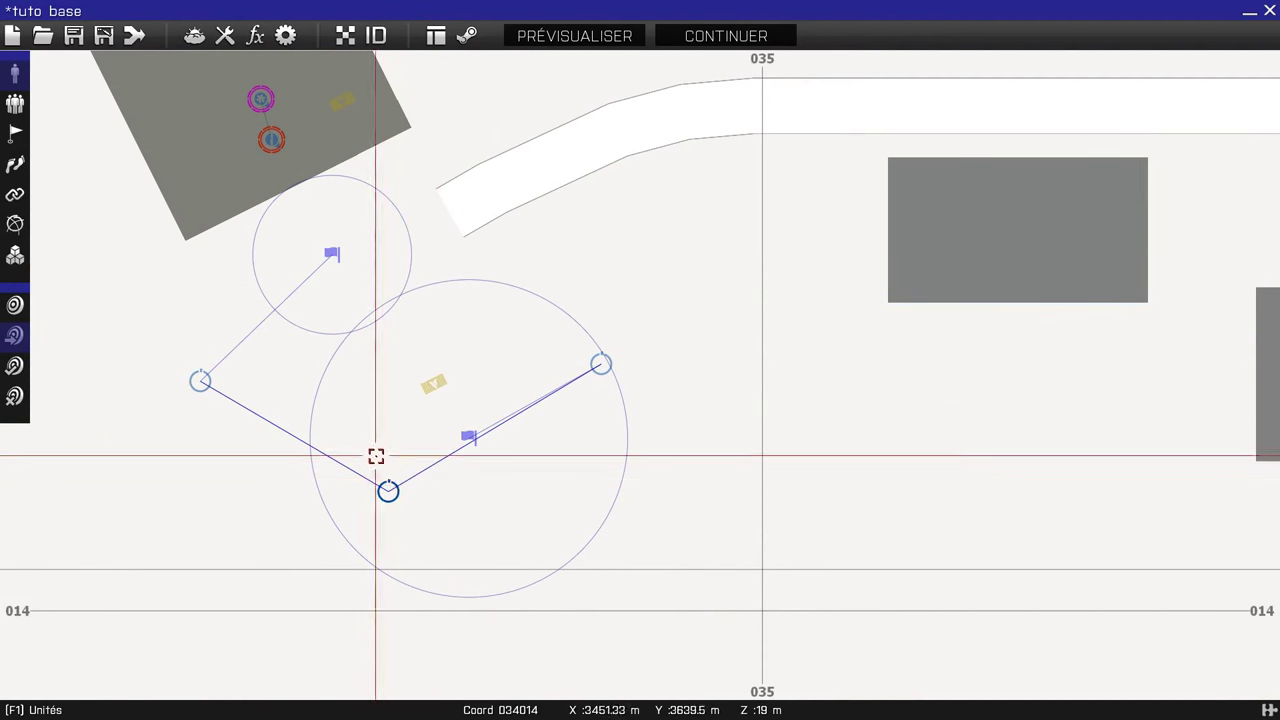
# Enlarge the BLUFOR trigger to 50 by 50 and move it southeast, near the supply crate
pyautogui.scroll(-3, 268, 464)
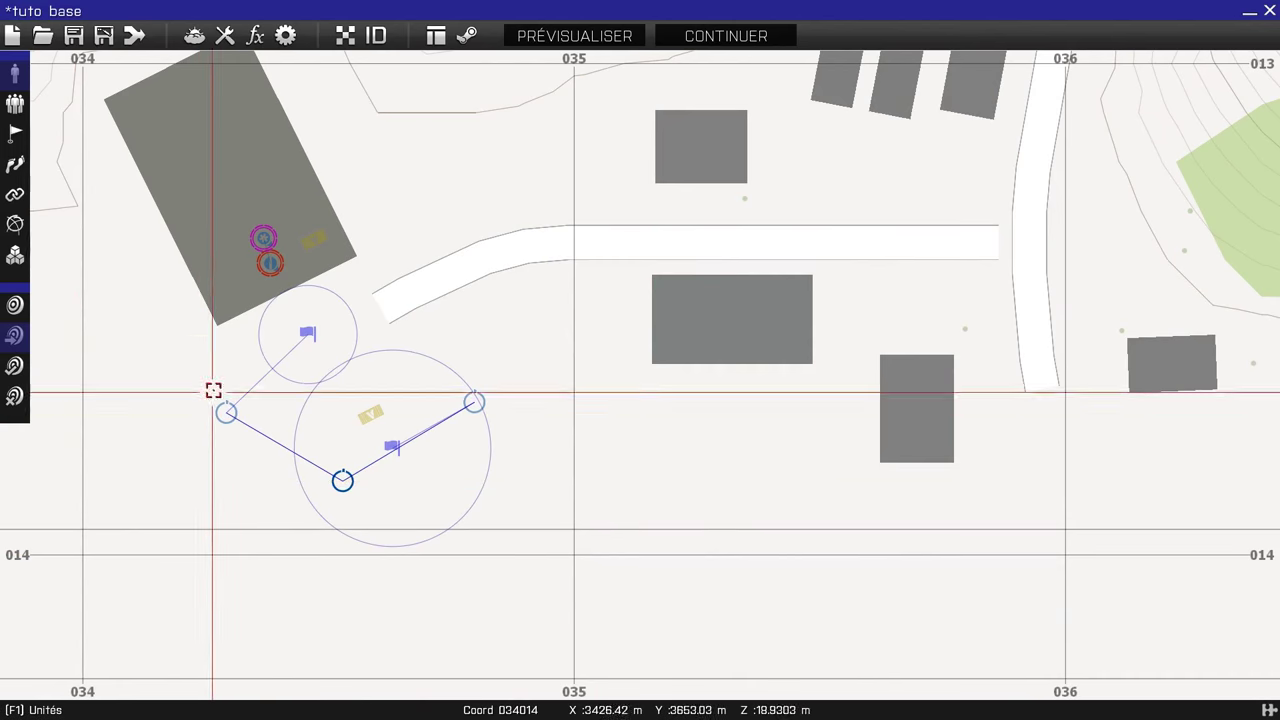
pyautogui.moveTo(307, 331); pyautogui.dragTo(307, 341)
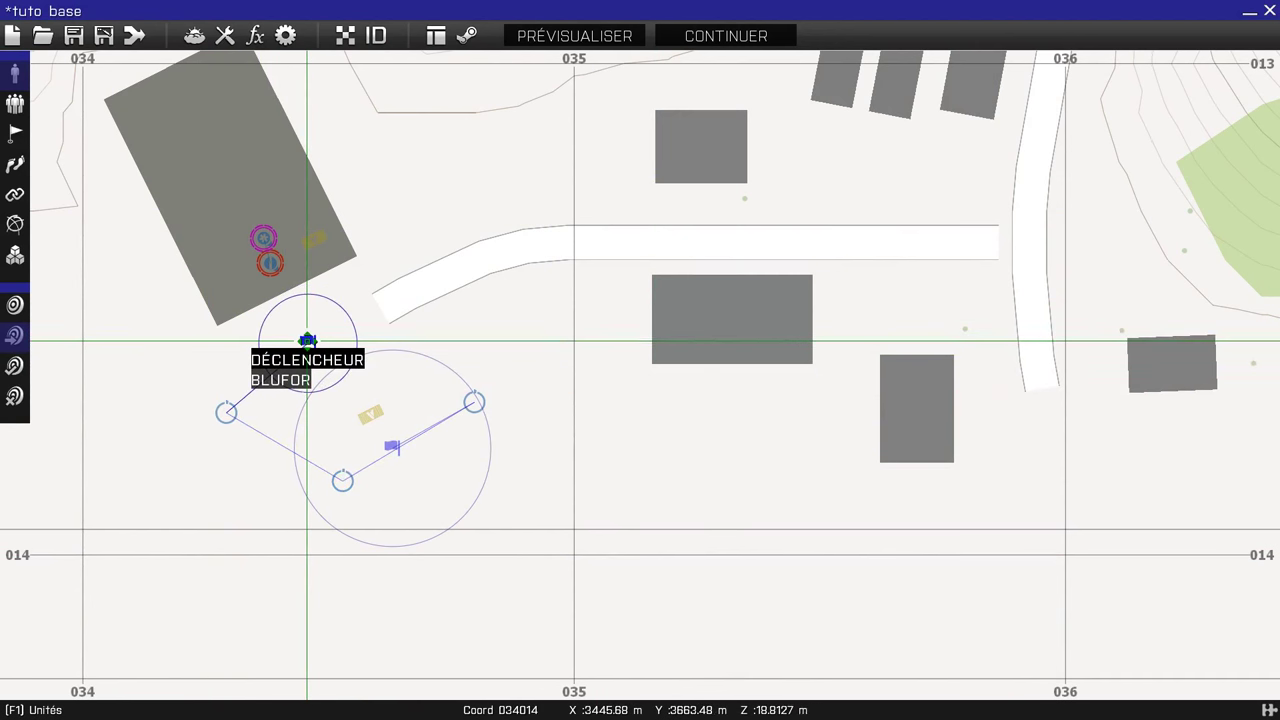
pyautogui.doubleClick(307, 341)
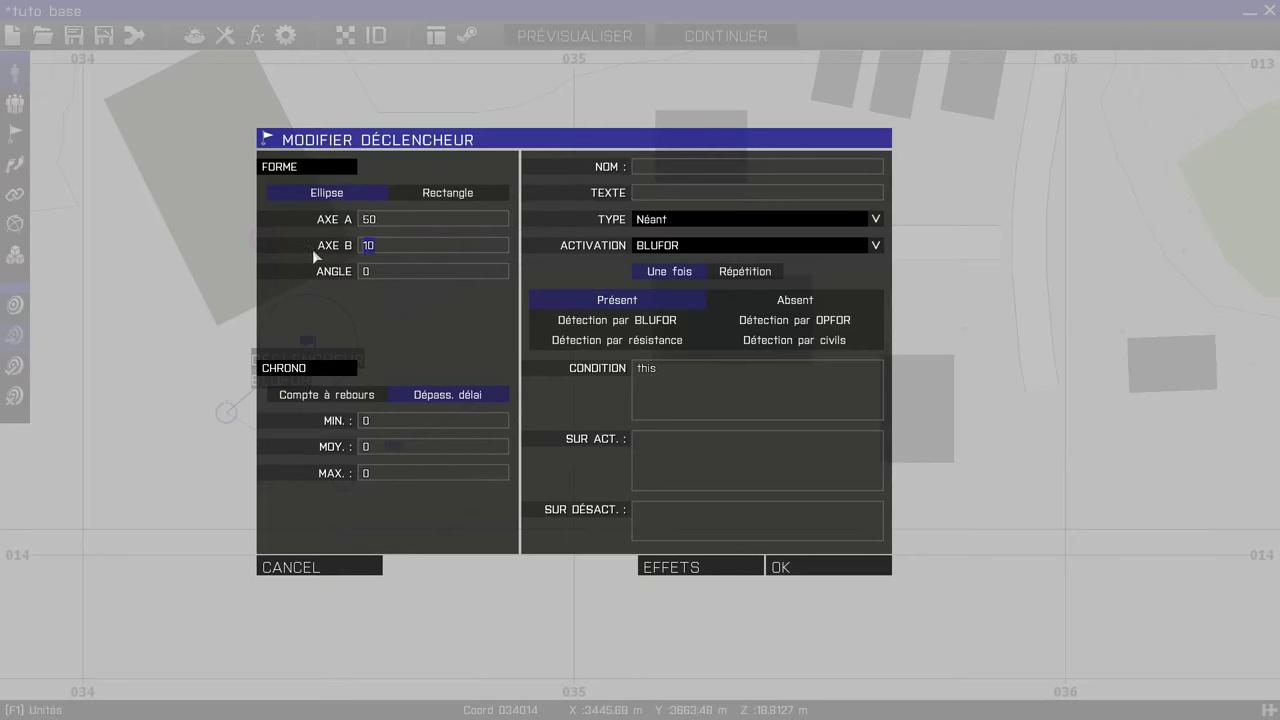
pyautogui.click(780, 566)
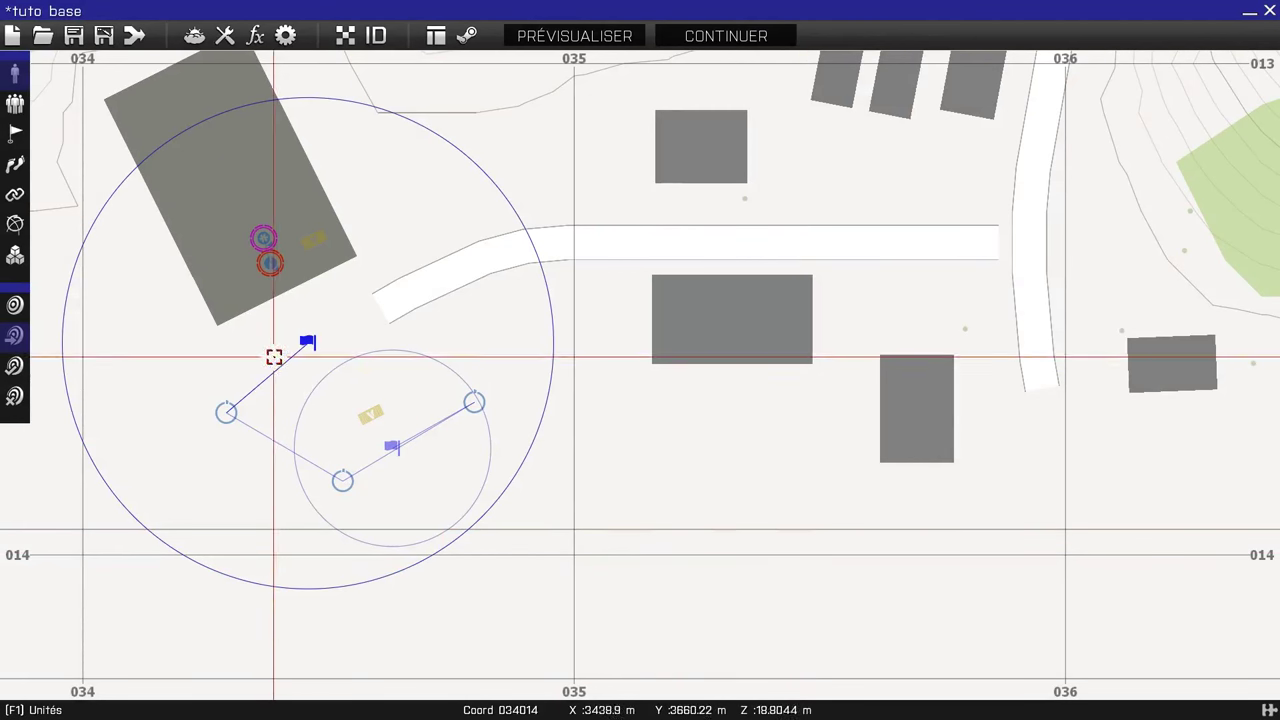
pyautogui.moveTo(302, 342); pyautogui.dragTo(415, 481)
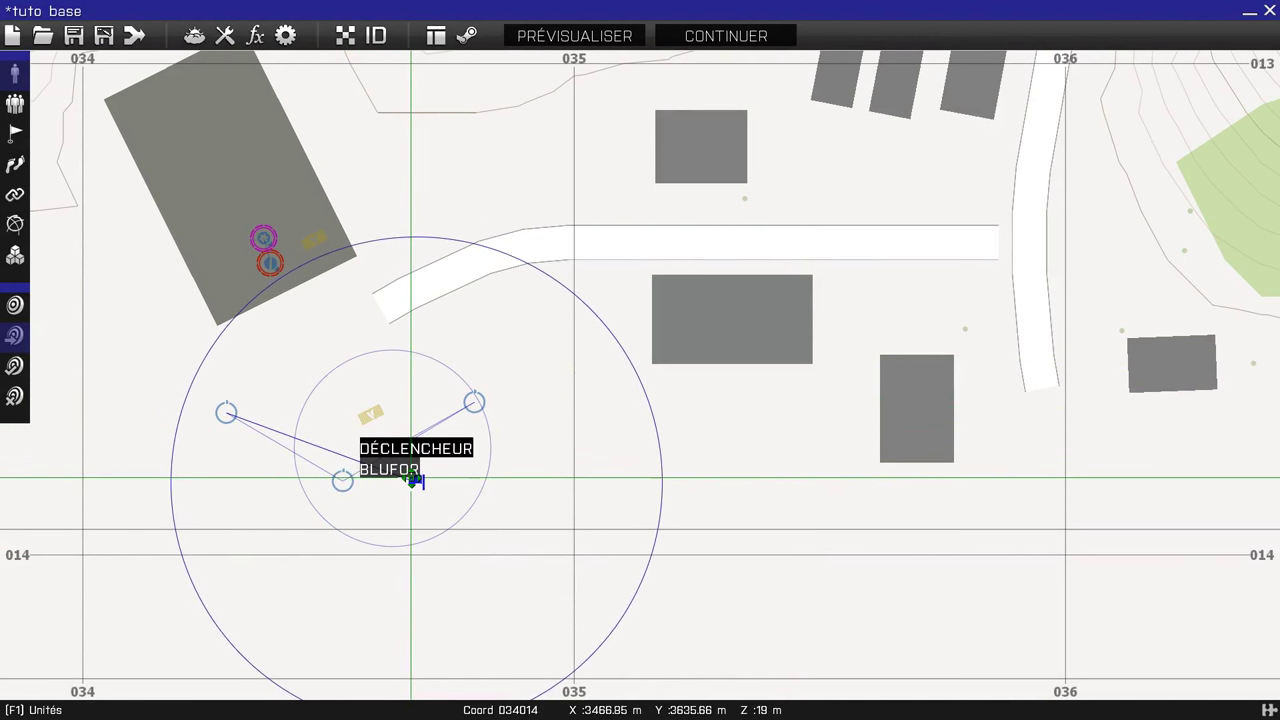
# Move the supply crate to the BLUFOR trigger's centre and shift the OPFOR trigger to the east of it
pyautogui.moveTo(370, 412); pyautogui.dragTo(411, 472)
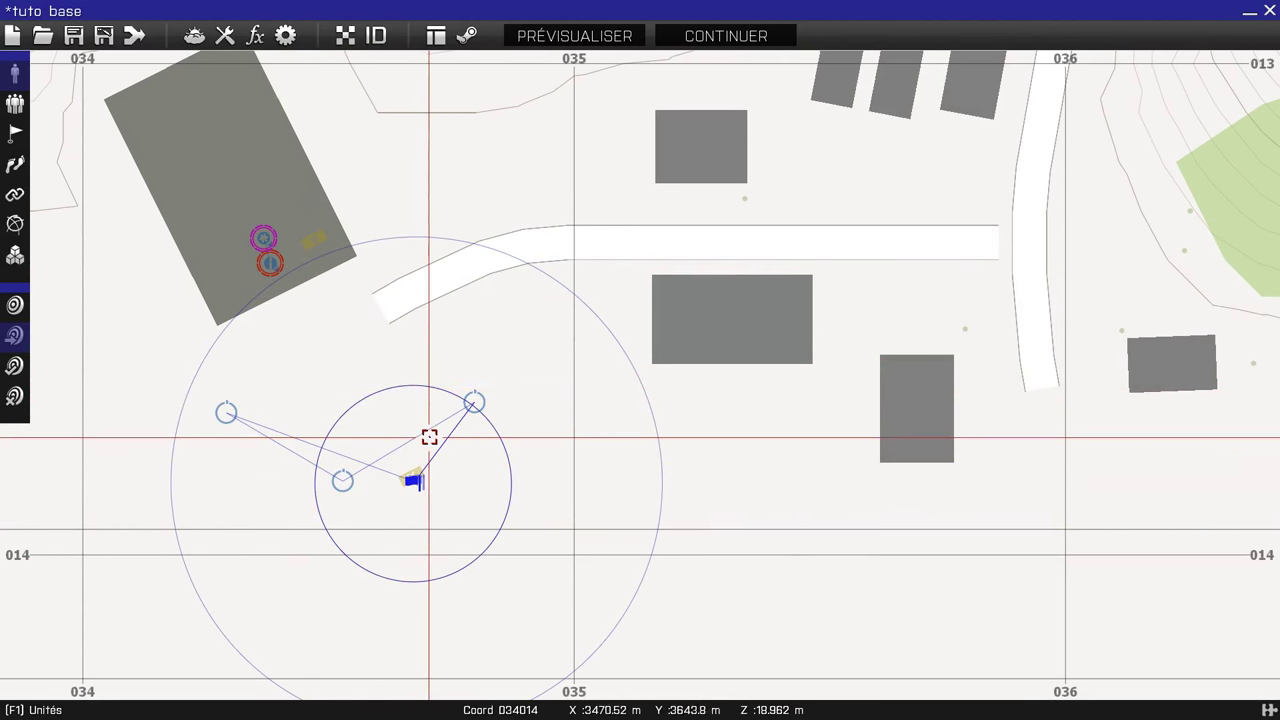
pyautogui.scroll(6, 413, 470)
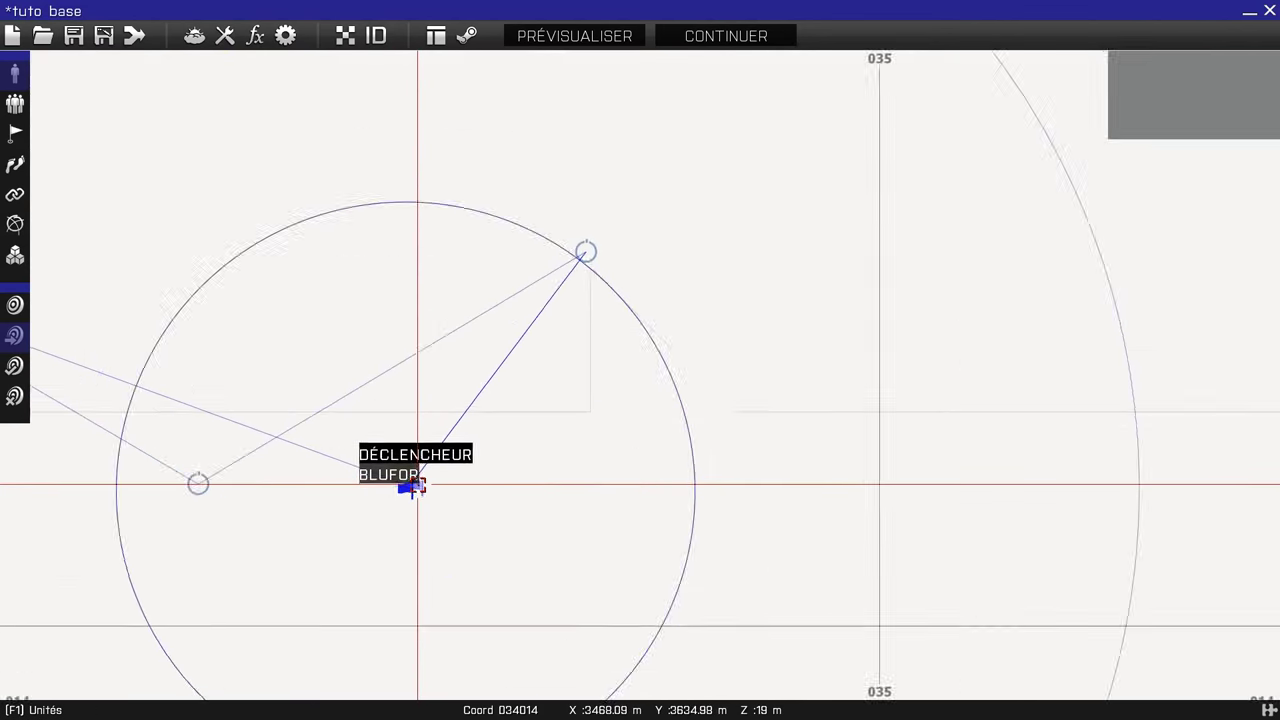
pyautogui.moveTo(387, 478); pyautogui.dragTo(472, 523)
pyautogui.scroll(2, 248, 528)
pyautogui.scroll(-5, 248, 528)
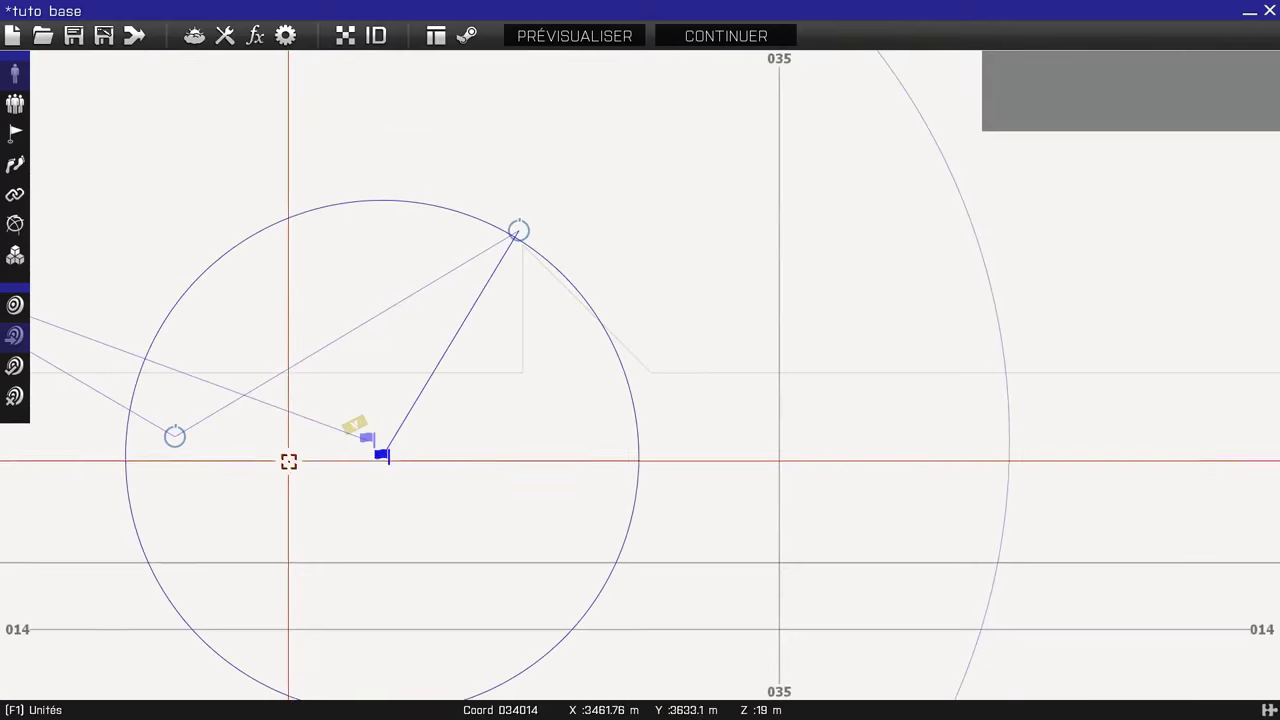
pyautogui.moveTo(335, 460); pyautogui.dragTo(518, 397)
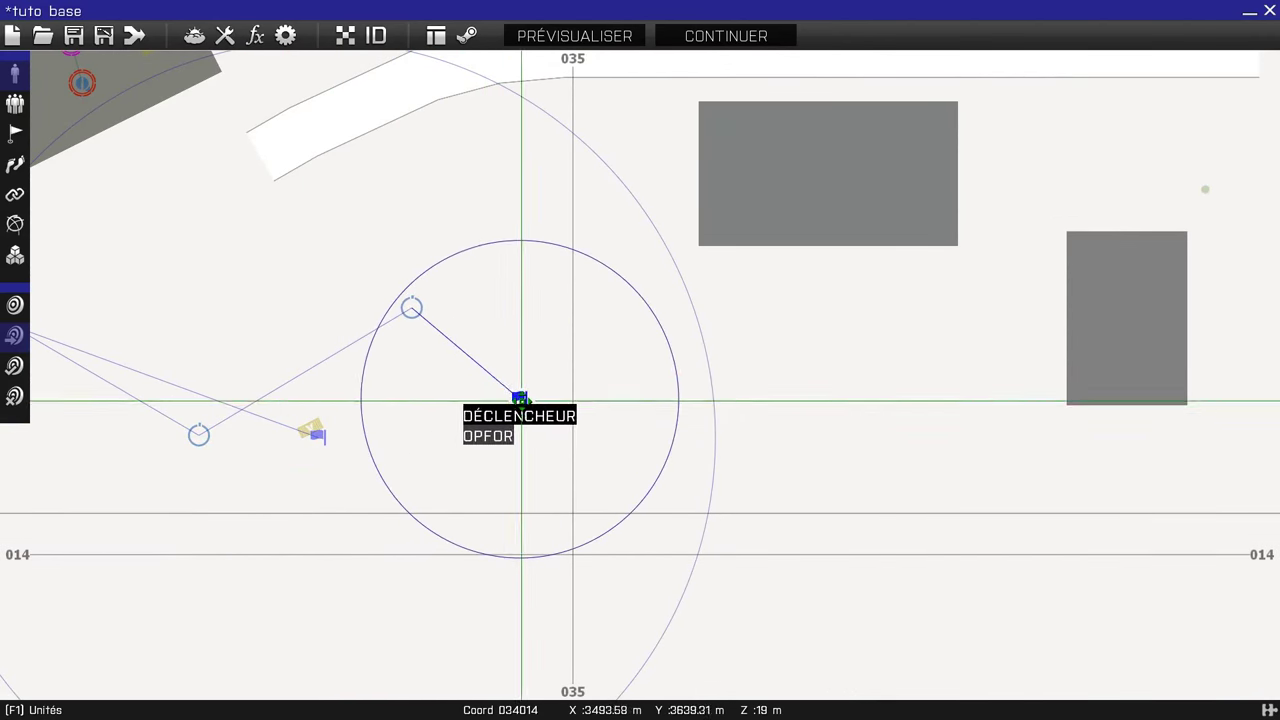
# Rename the Réussie and Affectée task state modules for the second task, naming the Affectée one task2aff
pyautogui.doubleClick(411, 309)
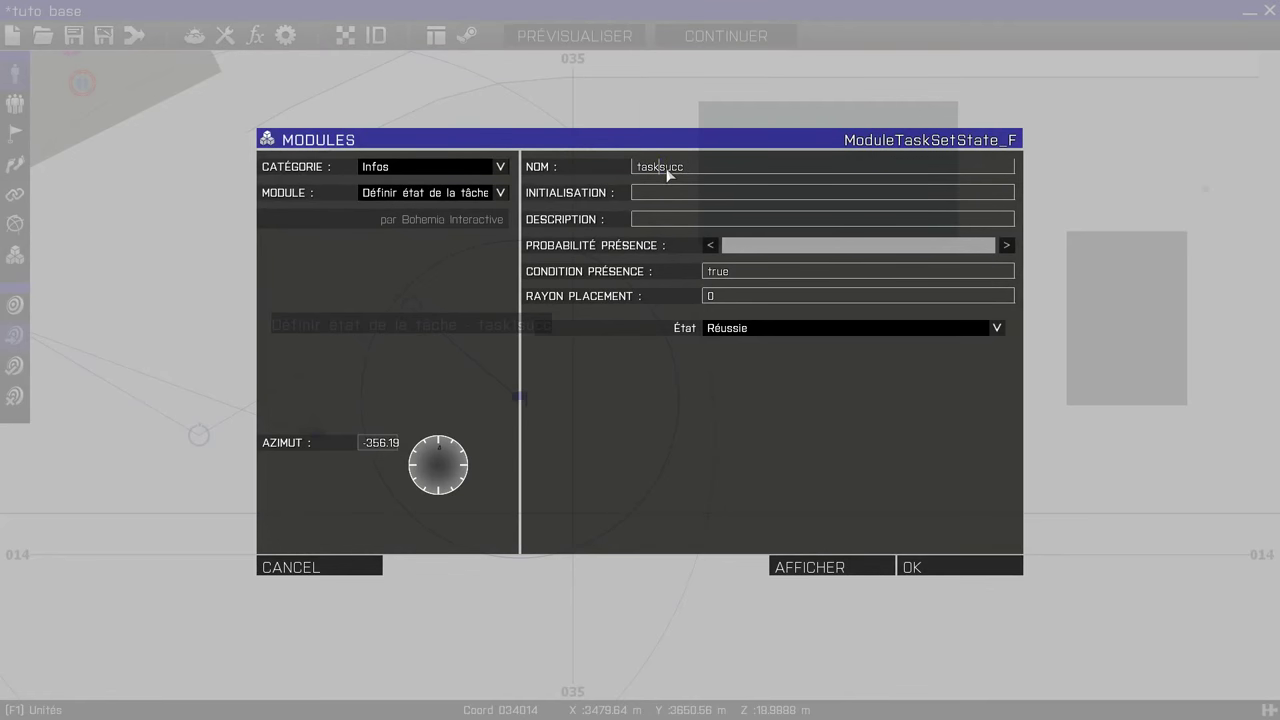
pyautogui.click(942, 572)
pyautogui.moveTo(398, 481); pyautogui.dragTo(914, 390, button='right')
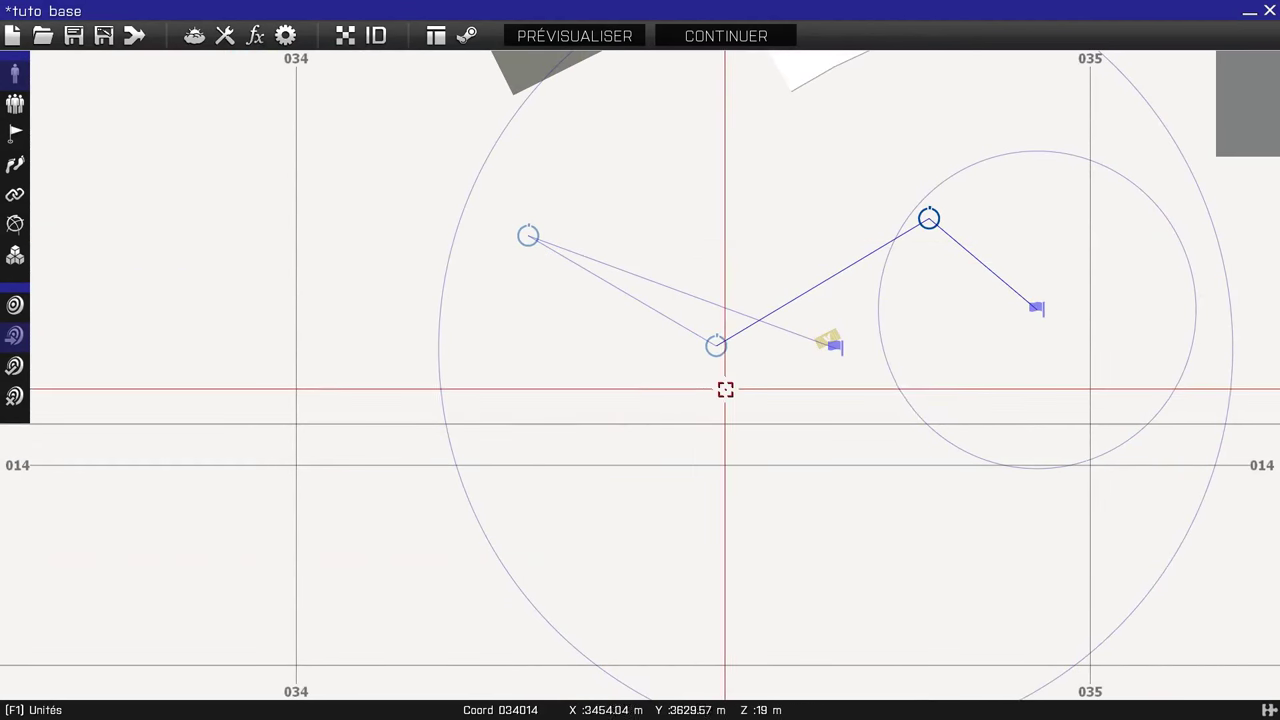
pyautogui.doubleClick(529, 231)
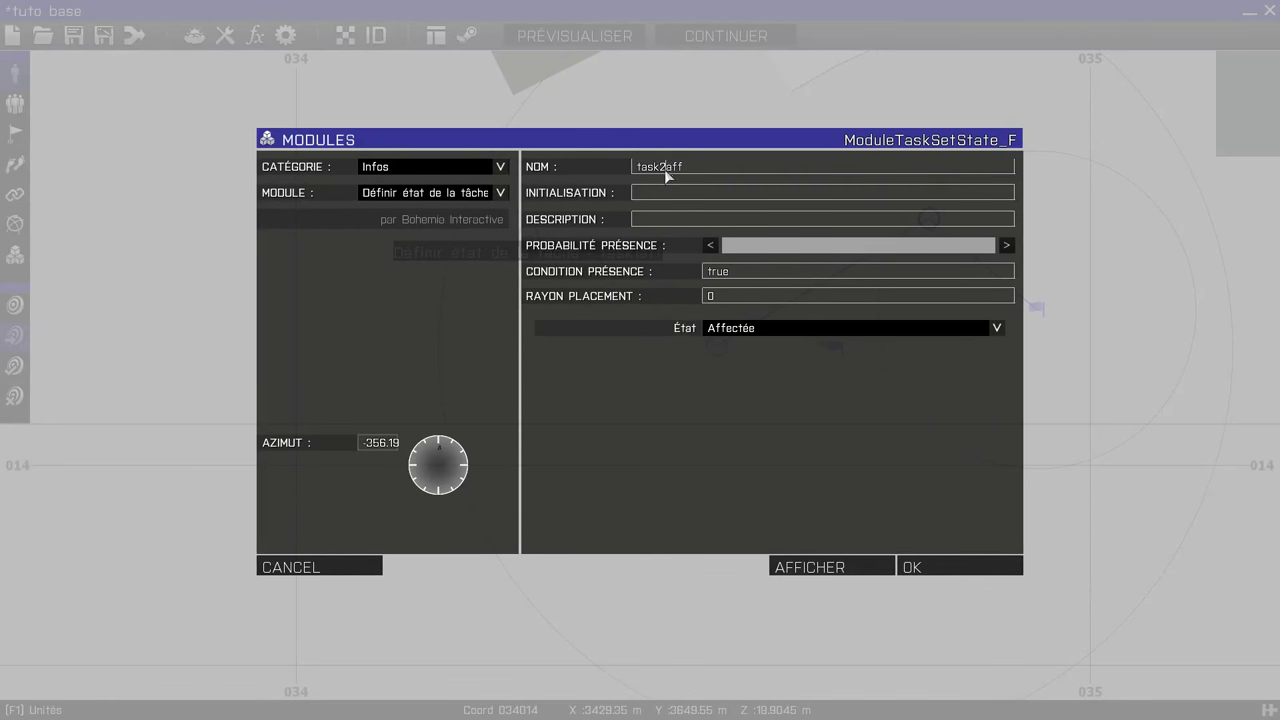
pyautogui.click(950, 572)
# Move the supply crate slightly northwest, clear of the BLUFOR trigger's flag
pyautogui.moveTo(1087, 273); pyautogui.dragTo(857, 343, button='right')
pyautogui.scroll(-3, 854, 343)
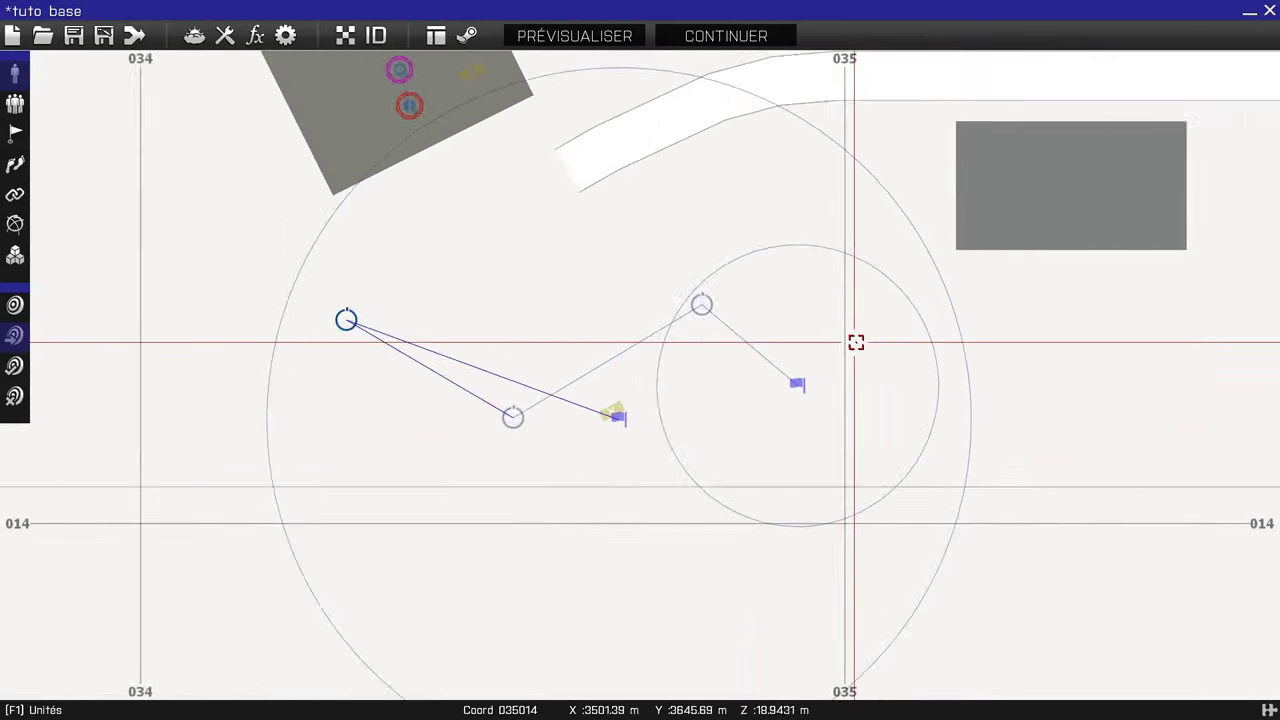
pyautogui.moveTo(1122, 192); pyautogui.dragTo(1057, 142, button='right')
pyautogui.moveTo(608, 340); pyautogui.dragTo(598, 328)
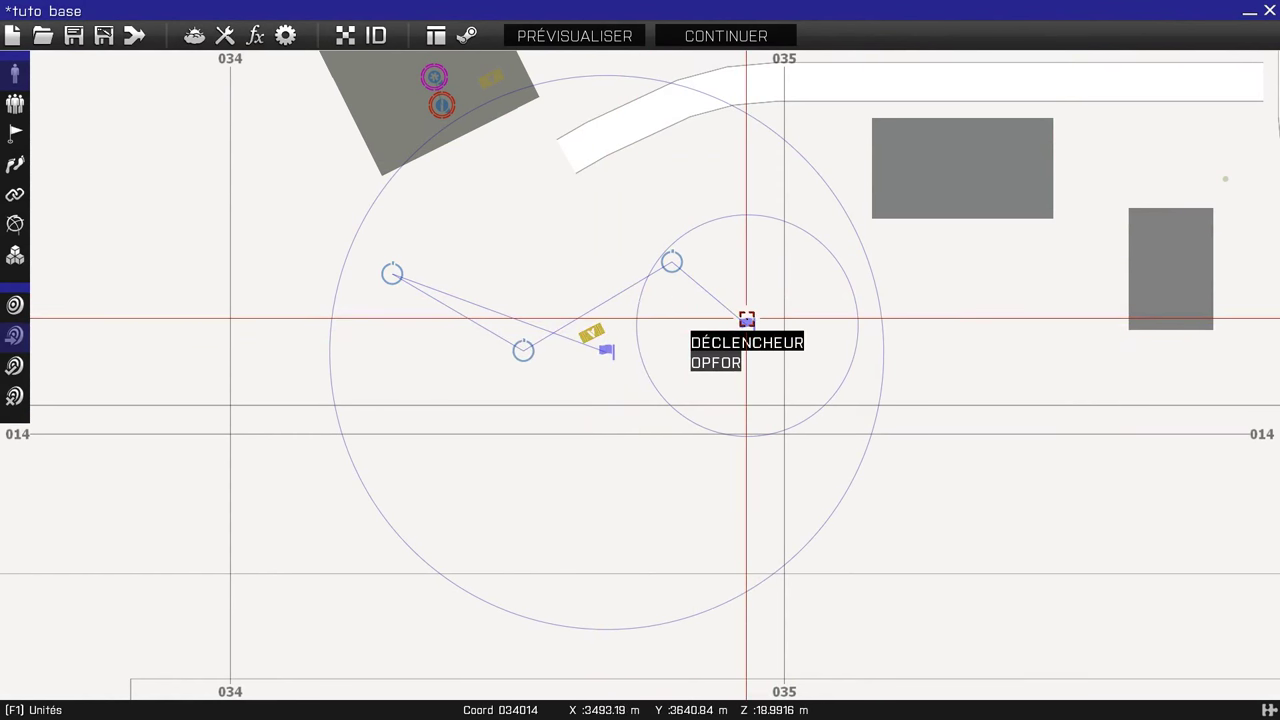
# Change the OPFOR trigger to a rectangle with axes 2 and 5 and place it southeast of the supply crate
pyautogui.moveTo(746, 323); pyautogui.dragTo(731, 398)
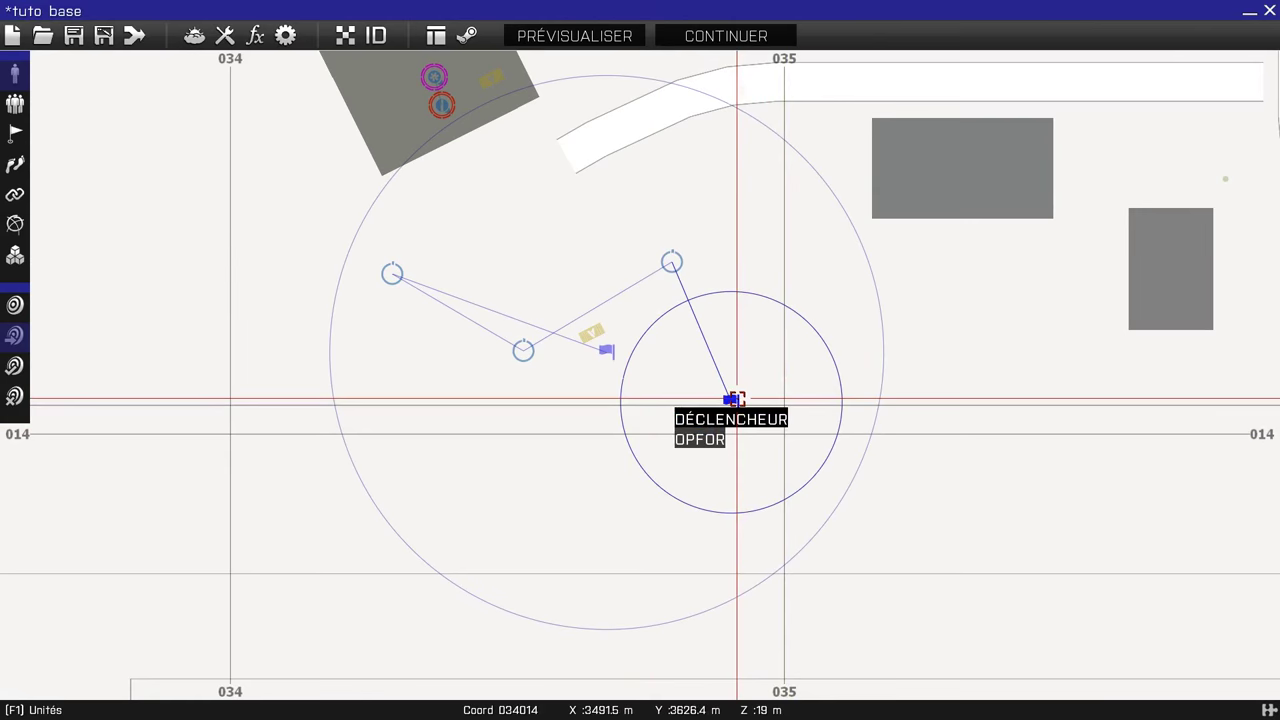
pyautogui.doubleClick(735, 399)
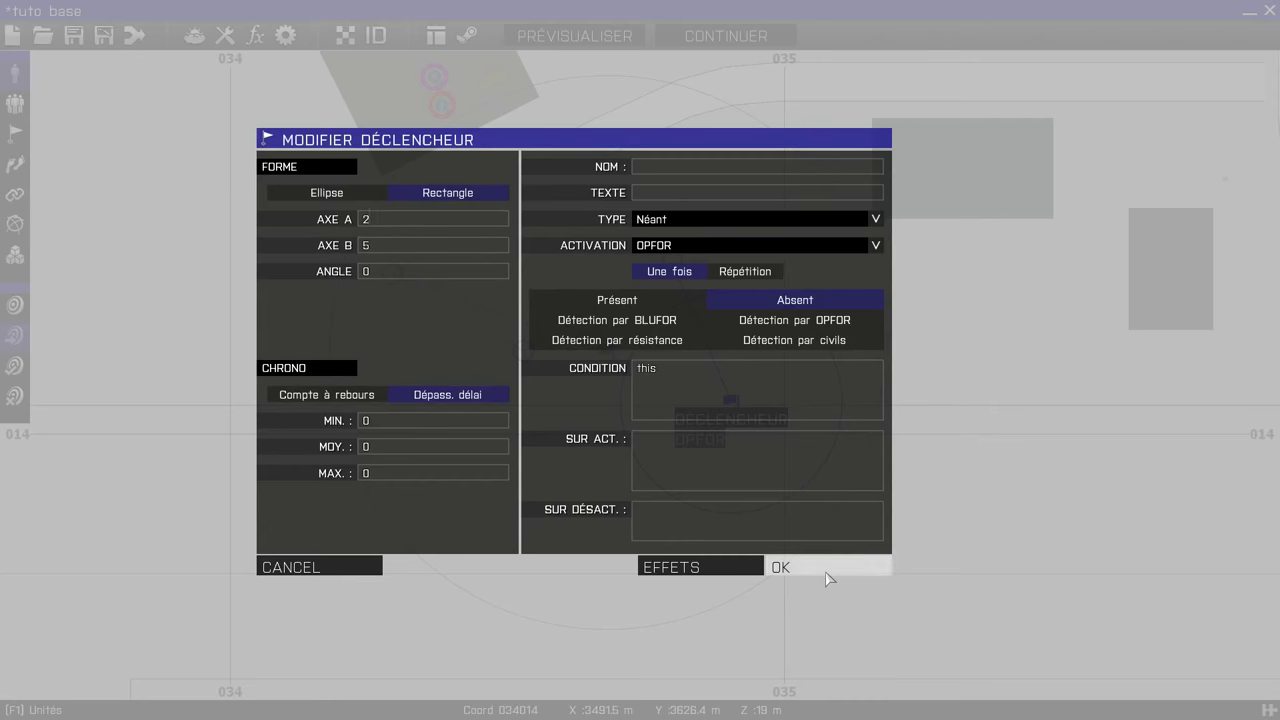
pyautogui.click(780, 567)
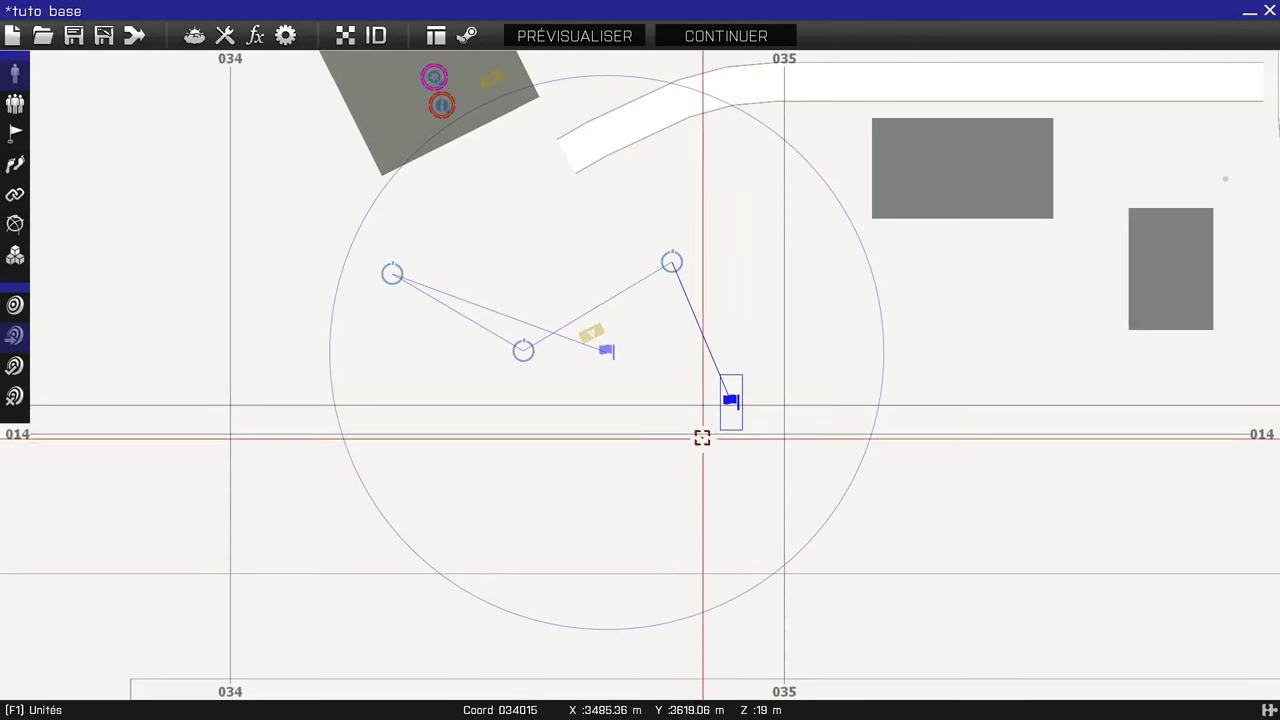
pyautogui.moveTo(731, 389)
pyautogui.mouseDown()
pyautogui.moveTo(667, 394)
pyautogui.moveTo(656, 382)
pyautogui.mouseUp()
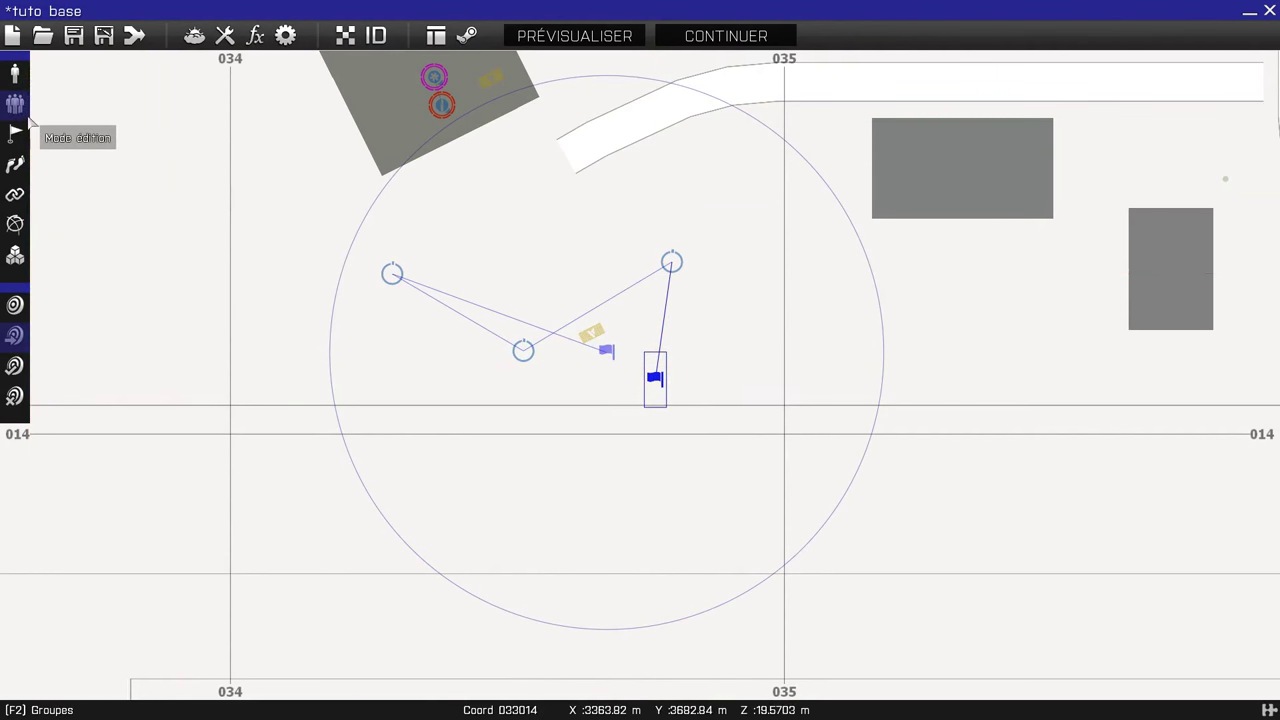
# Group the supply crate with the rectangular trigger and set the trigger's activation to Véhicule with Absent
pyautogui.scroll(3, 587, 335)
pyautogui.moveTo(587, 335); pyautogui.dragTo(720, 437)
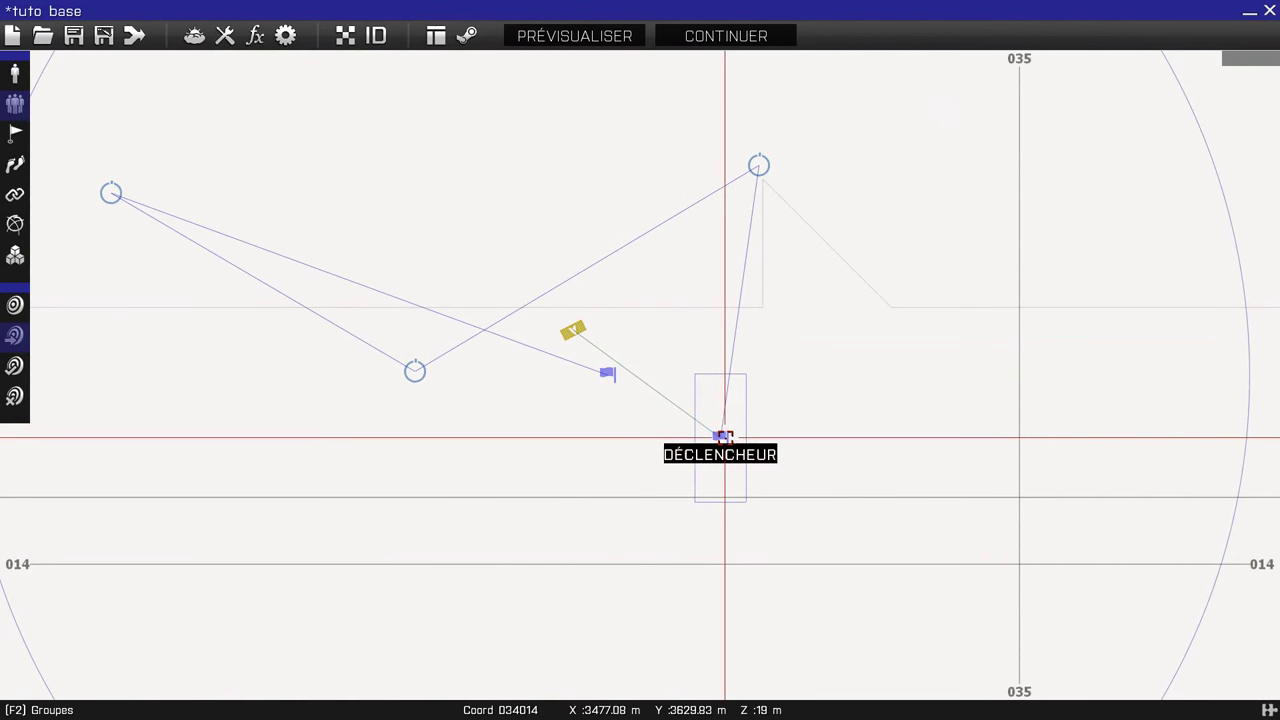
pyautogui.doubleClick(722, 436)
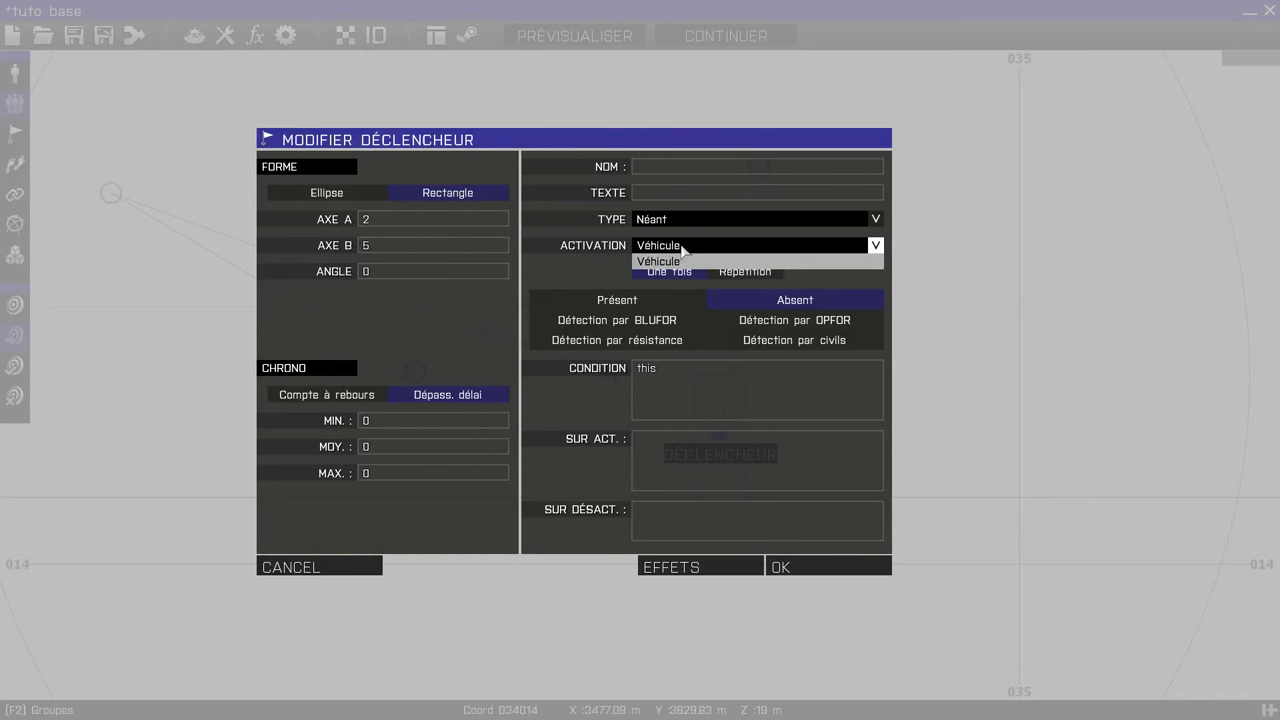
pyautogui.click(684, 262)
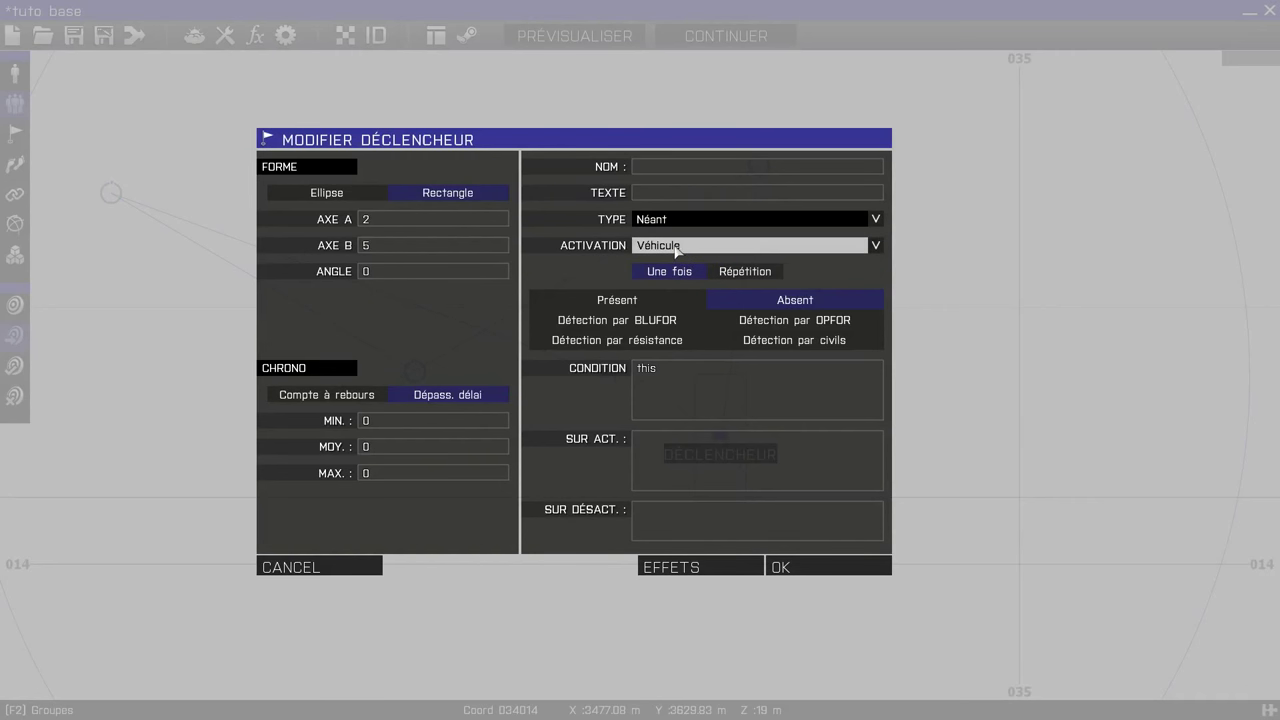
pyautogui.click(762, 304)
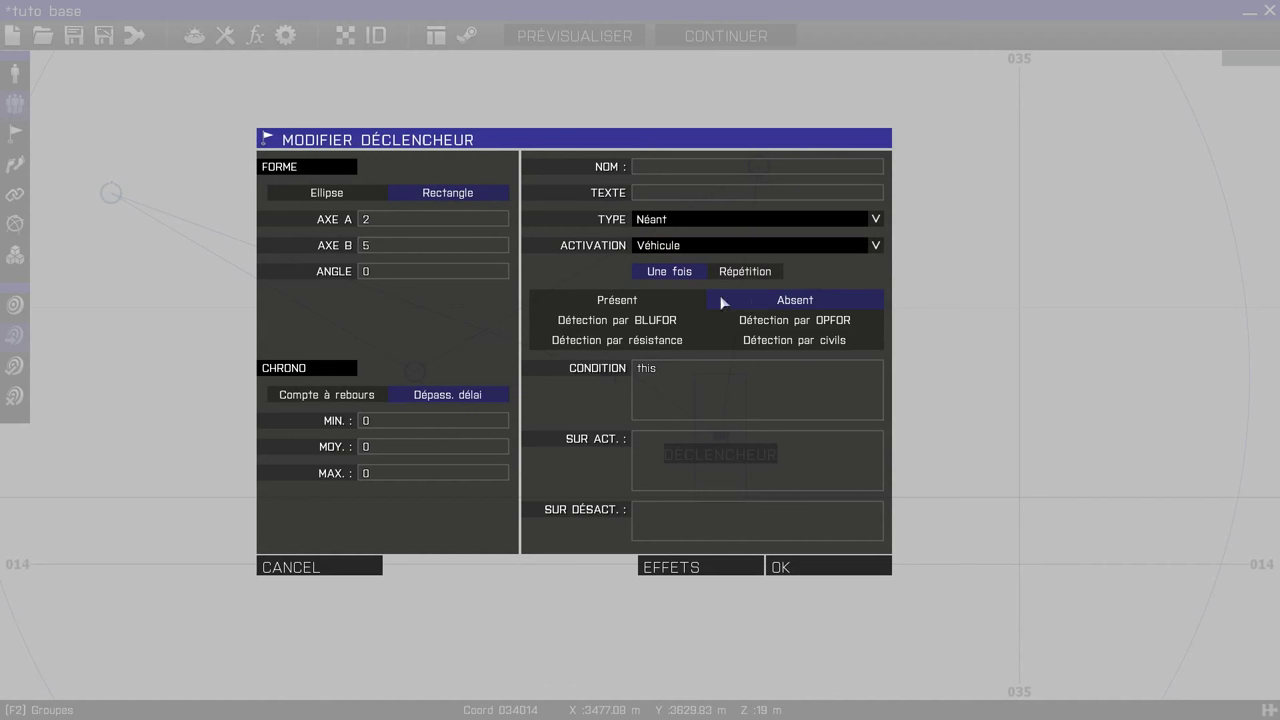
pyautogui.click(858, 568)
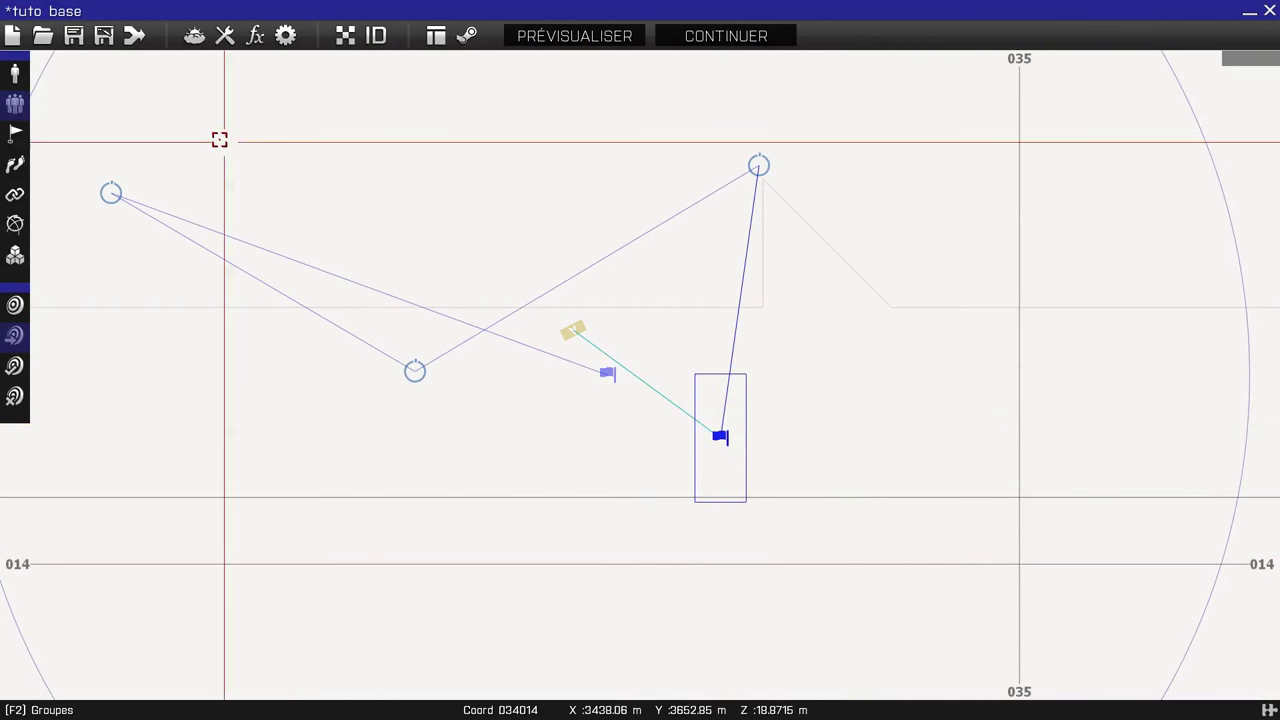
# Move the rectangular trigger onto the supply crate and rotate it to about 61°, in line with the crate
pyautogui.moveTo(706, 437); pyautogui.dragTo(577, 334)
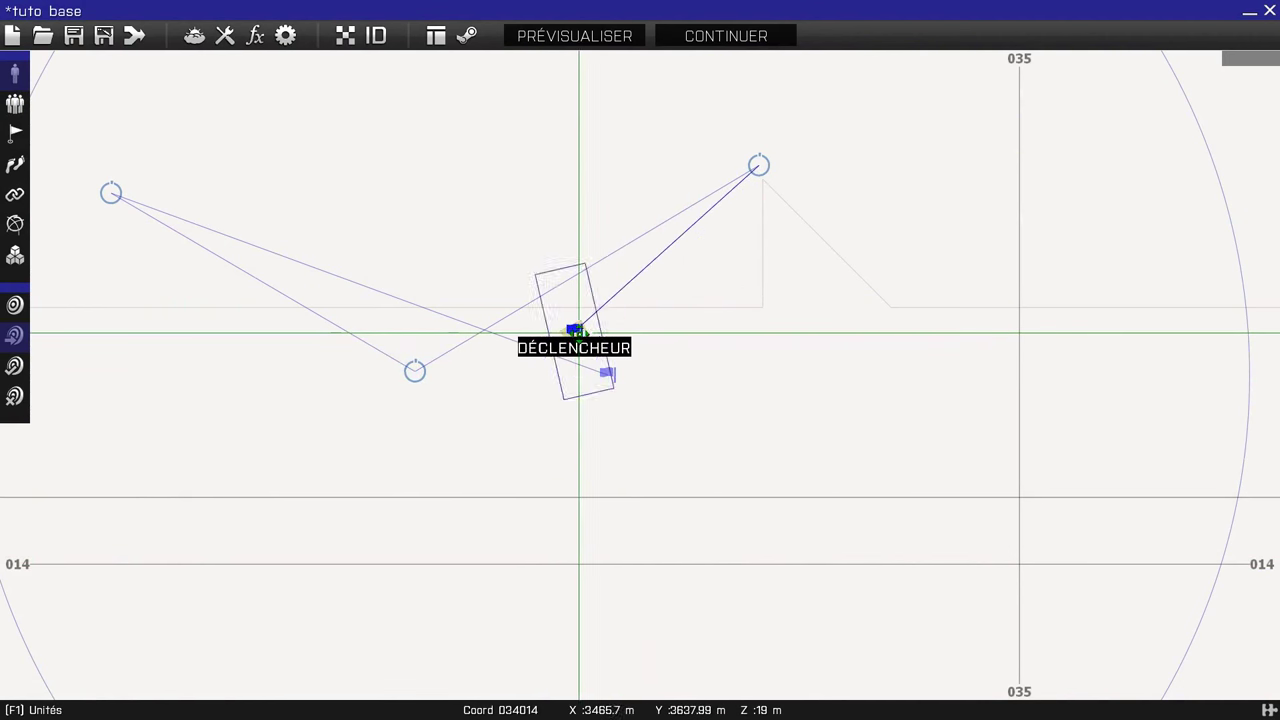
pyautogui.keyDown('shift'); pyautogui.moveTo(562, 381); pyautogui.dragTo(606, 366); pyautogui.keyUp('shift')
# Change the supply crate's unit type to Explosifs [CSAT]
pyautogui.doubleClick(571, 329)
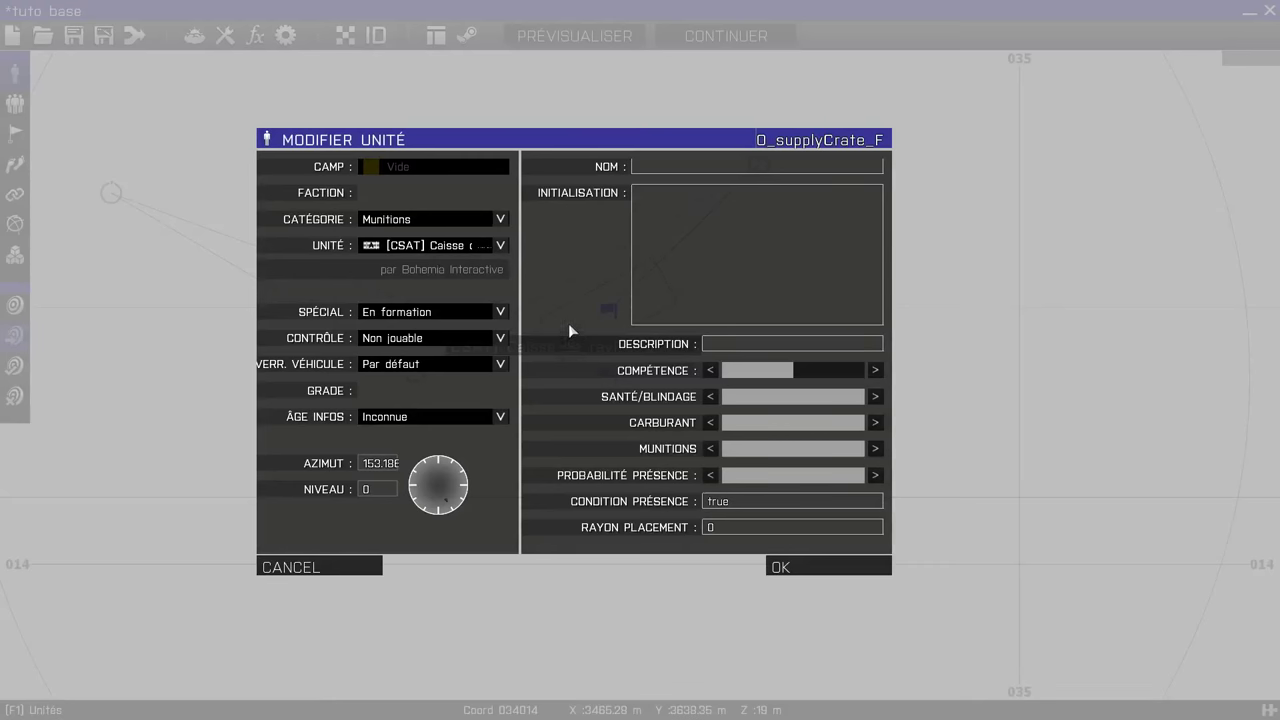
pyautogui.click(447, 245)
pyautogui.scroll(-3, 482, 410)
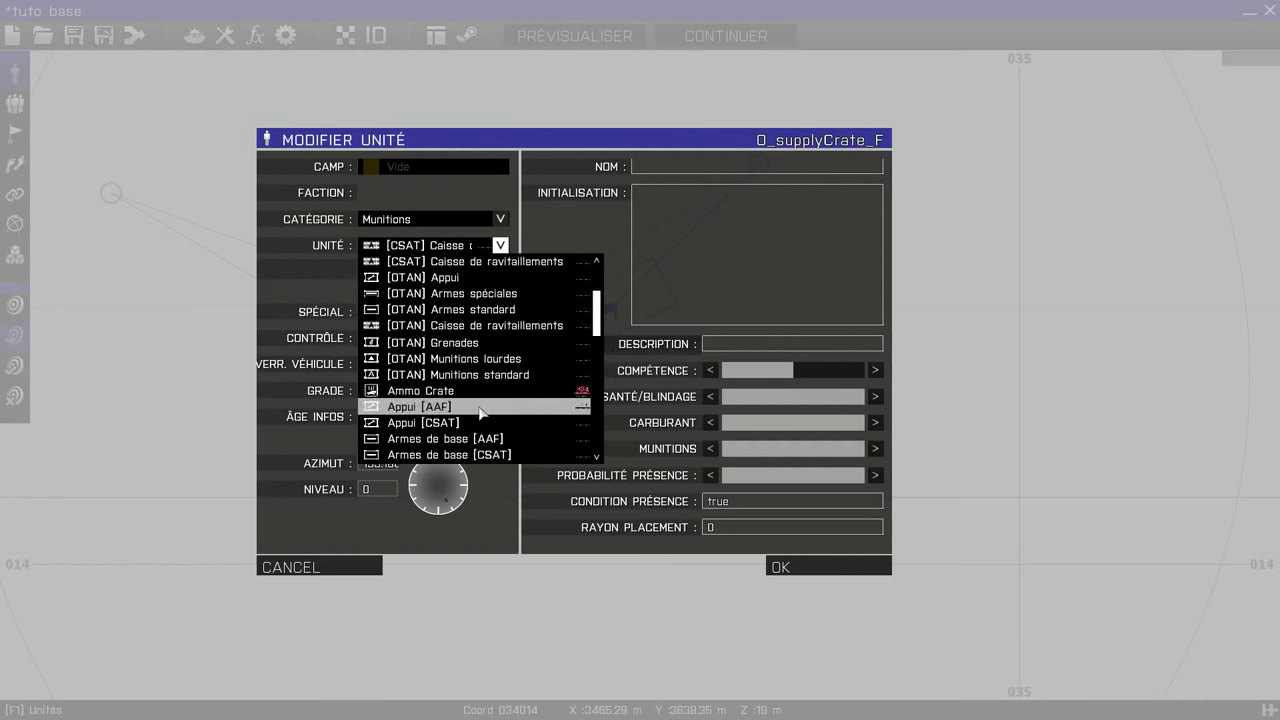
pyautogui.scroll(-2, 482, 414)
pyautogui.scroll(-1, 482, 414)
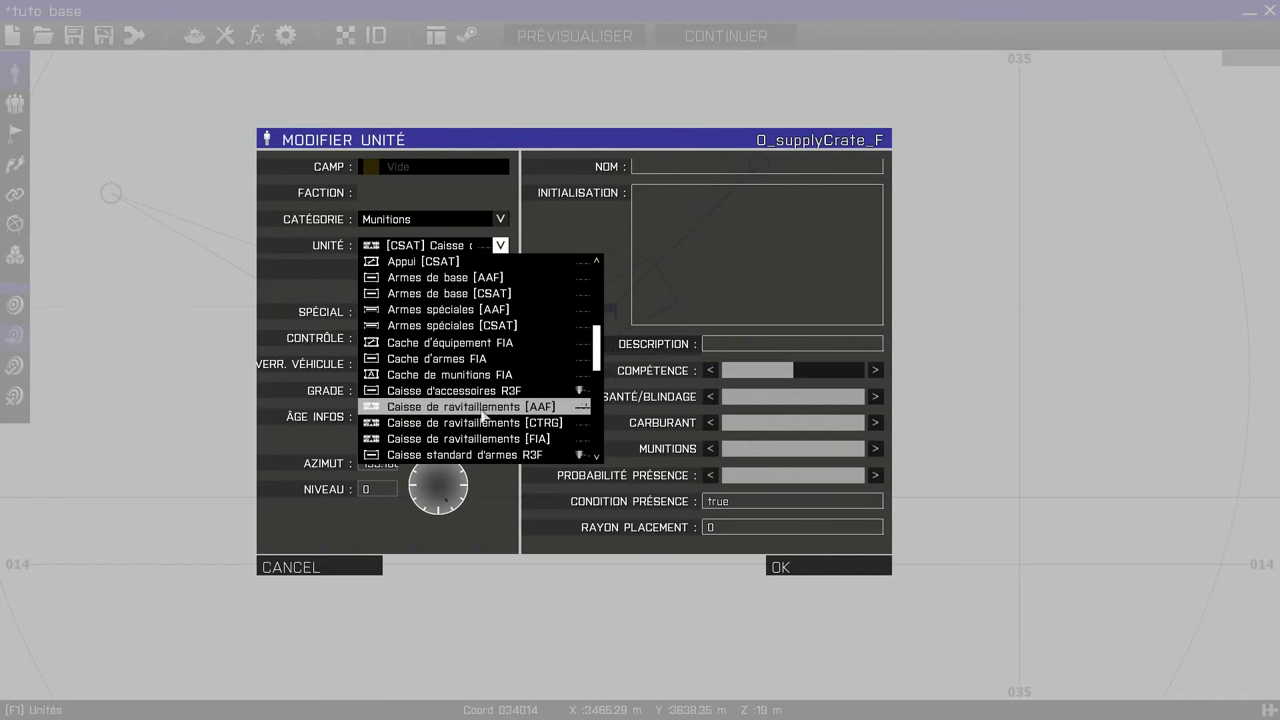
pyautogui.scroll(-1, 482, 410)
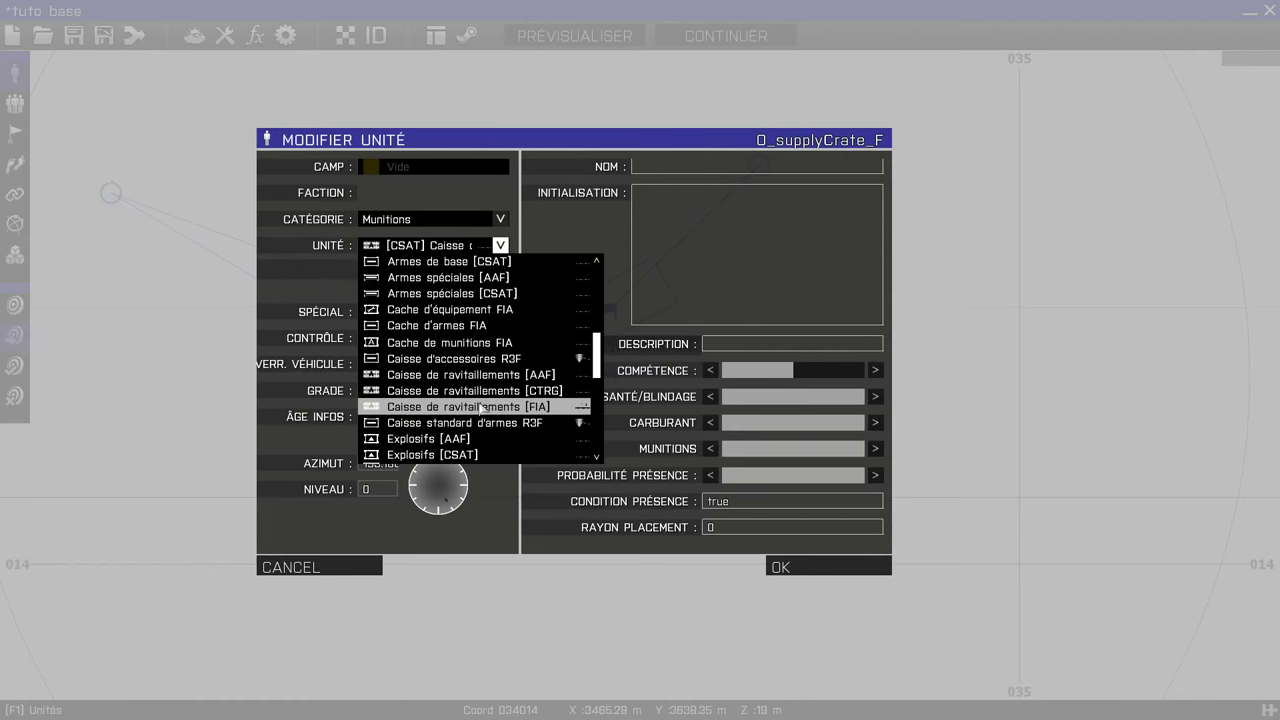
pyautogui.scroll(-2, 482, 410)
pyautogui.click(451, 390)
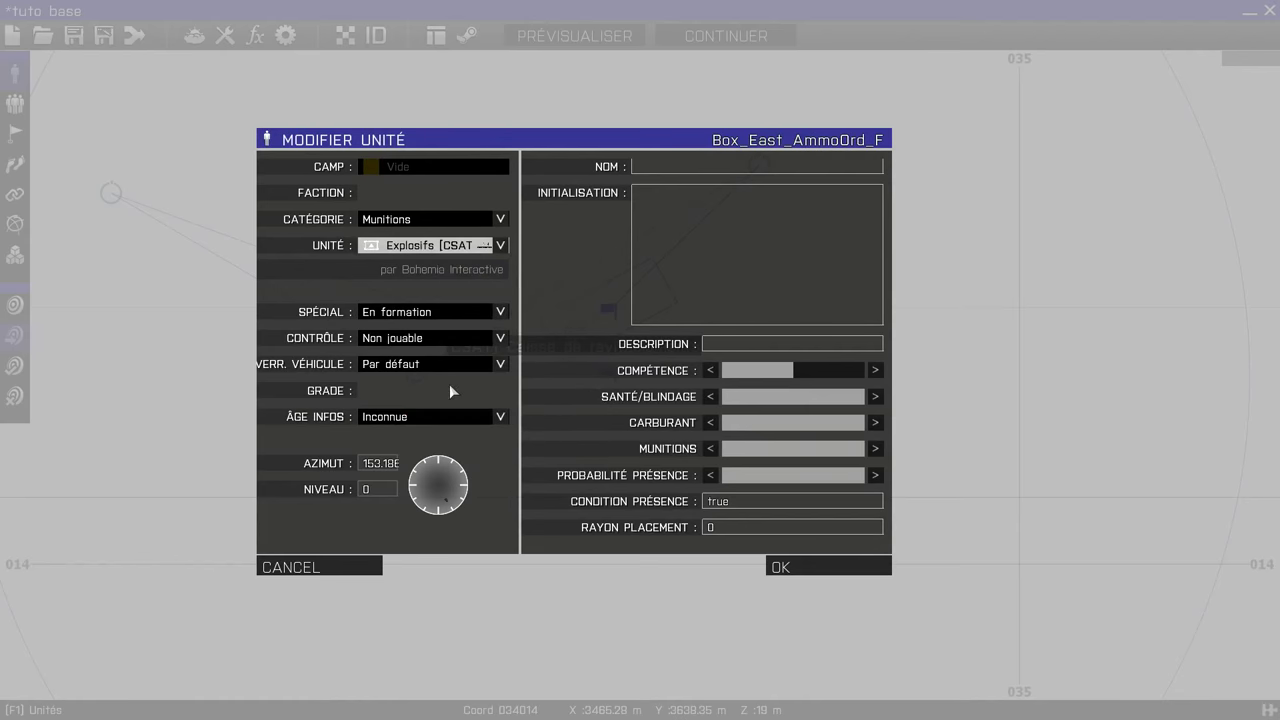
pyautogui.click(829, 565)
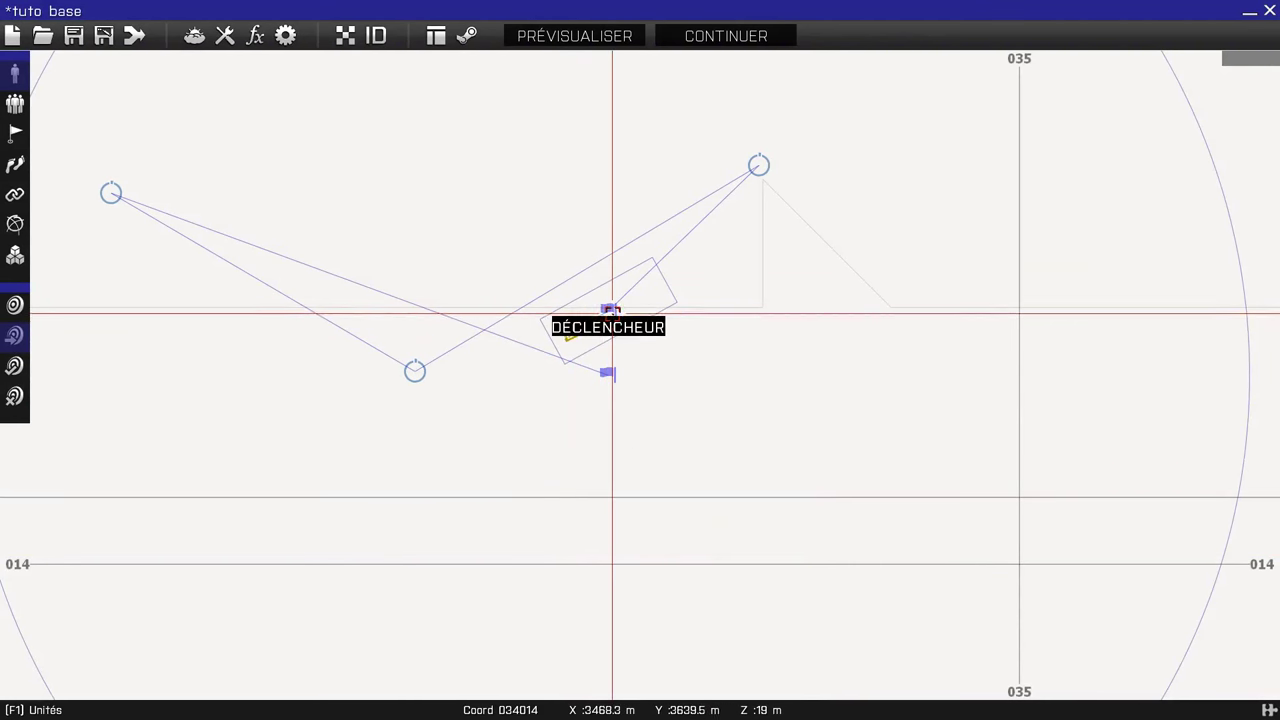
# Shorten the rectangular trigger's axis B to make it square and centre it on the Explosifs [CSAT] crate
pyautogui.moveTo(611, 309); pyautogui.dragTo(599, 332)
pyautogui.doubleClick(599, 332)
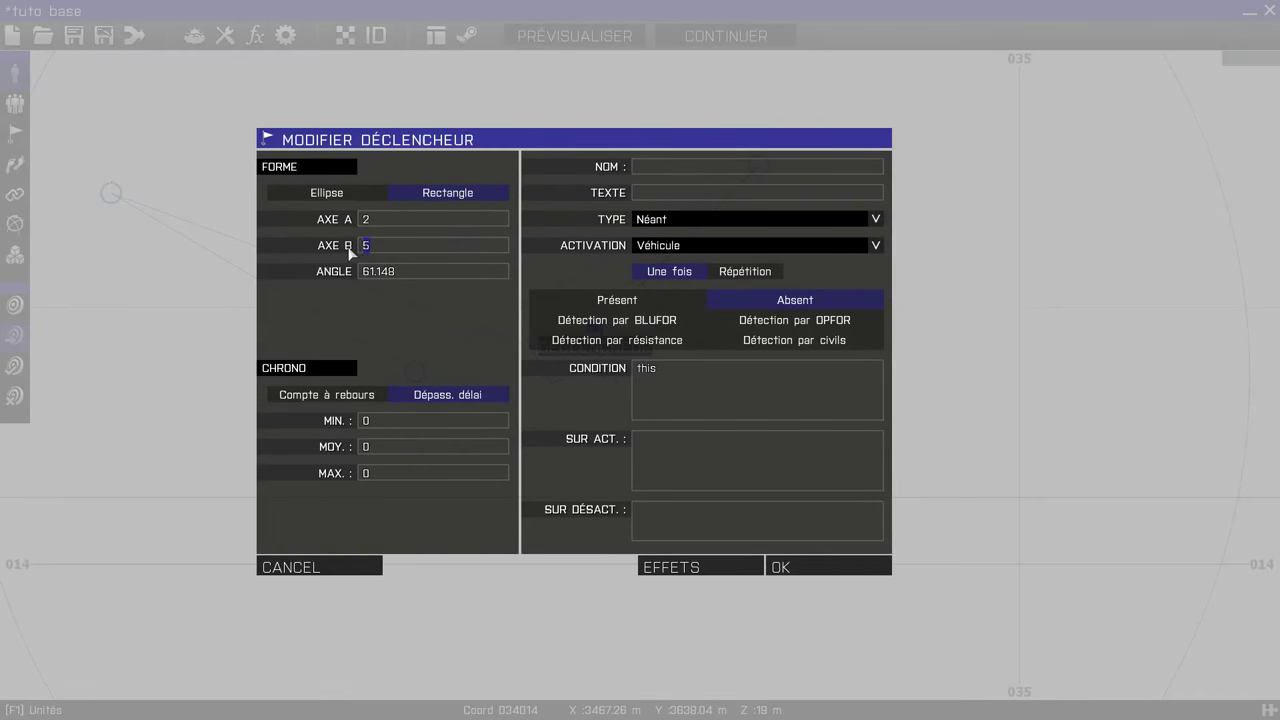
pyautogui.click(823, 563)
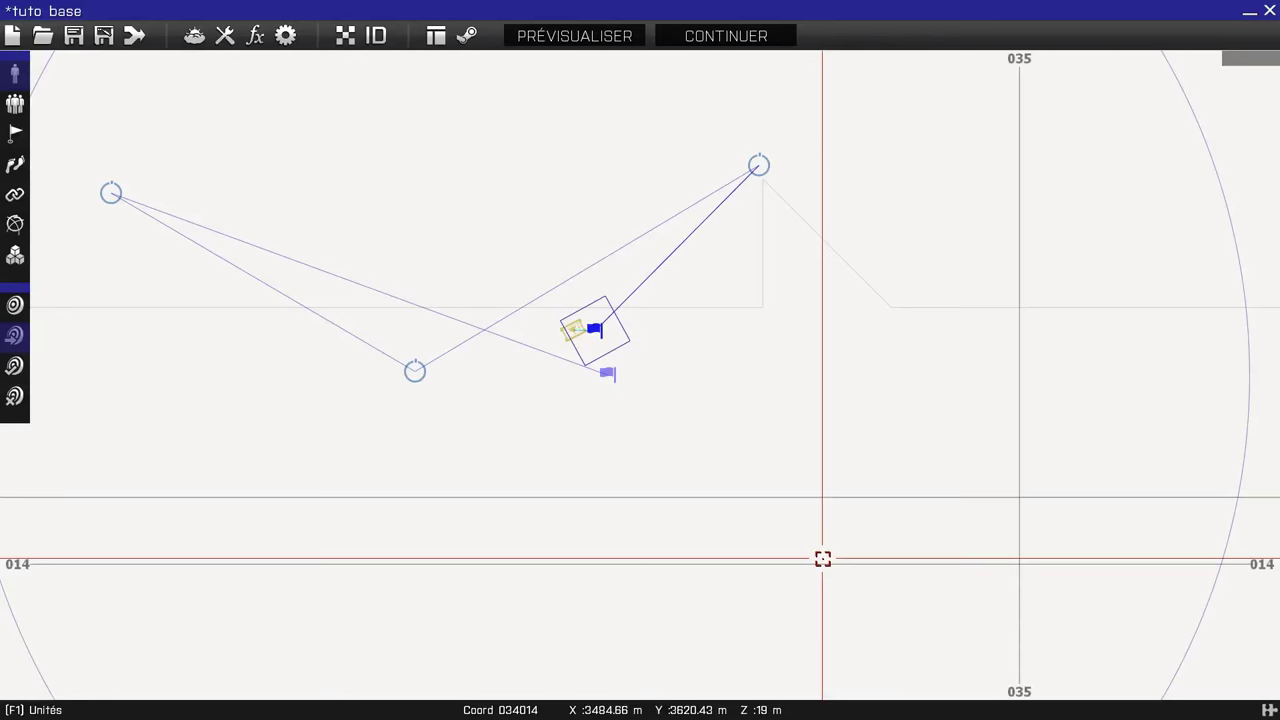
pyautogui.scroll(3, 587, 344)
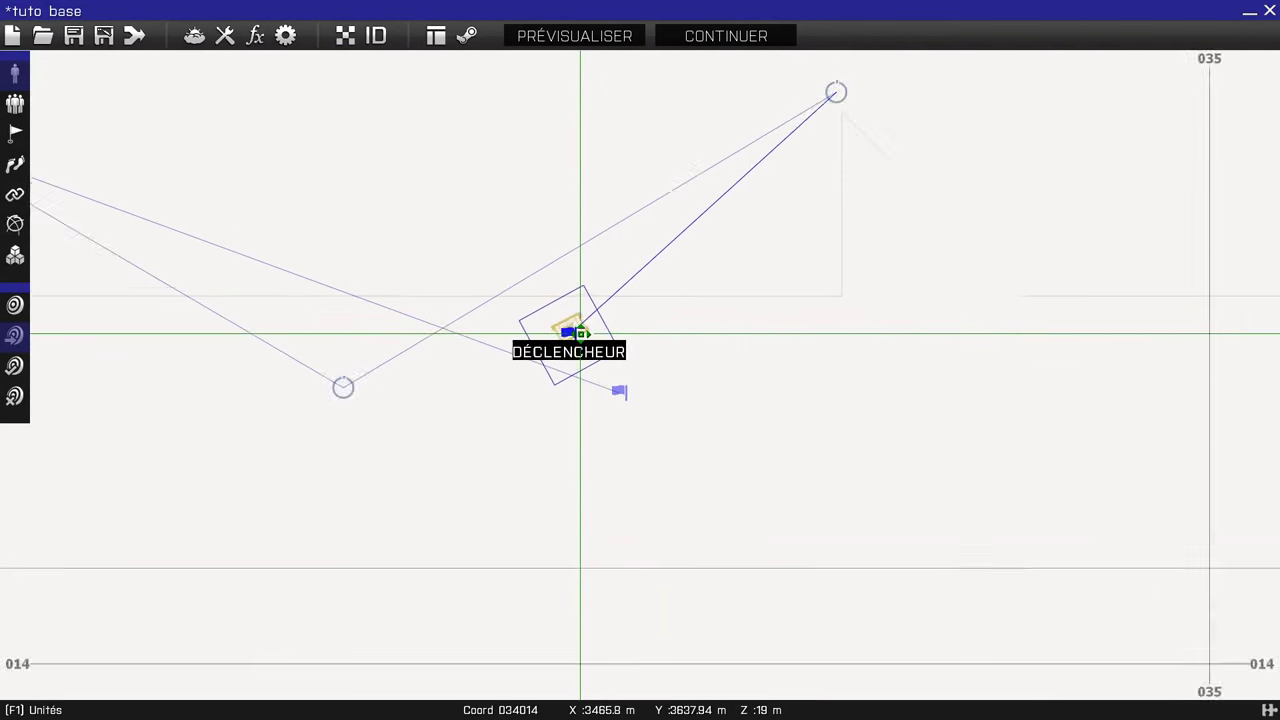
pyautogui.moveTo(587, 354); pyautogui.dragTo(591, 406)
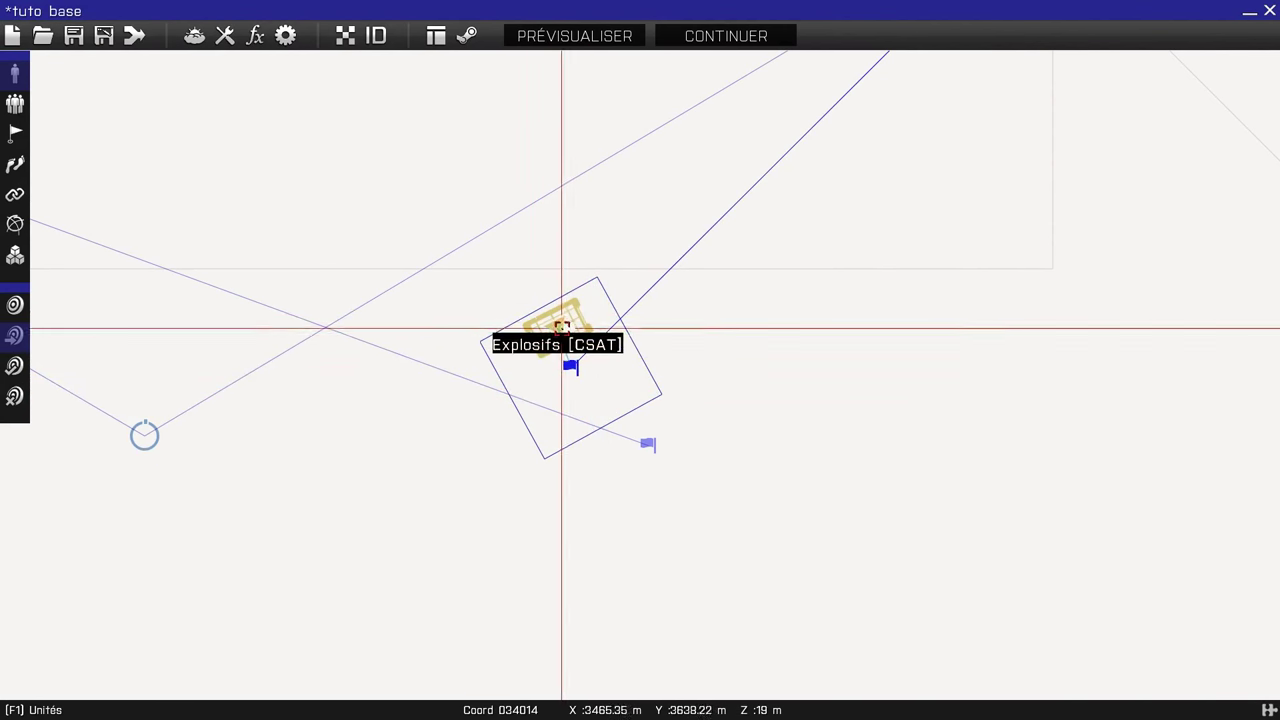
pyautogui.moveTo(574, 366); pyautogui.dragTo(560, 337)
# Select the two units in the hangar and move them slightly northwest, out of the BLUFOR trigger's circle
pyautogui.scroll(-5, 506, 400)
pyautogui.scroll(-4, 445, 430)
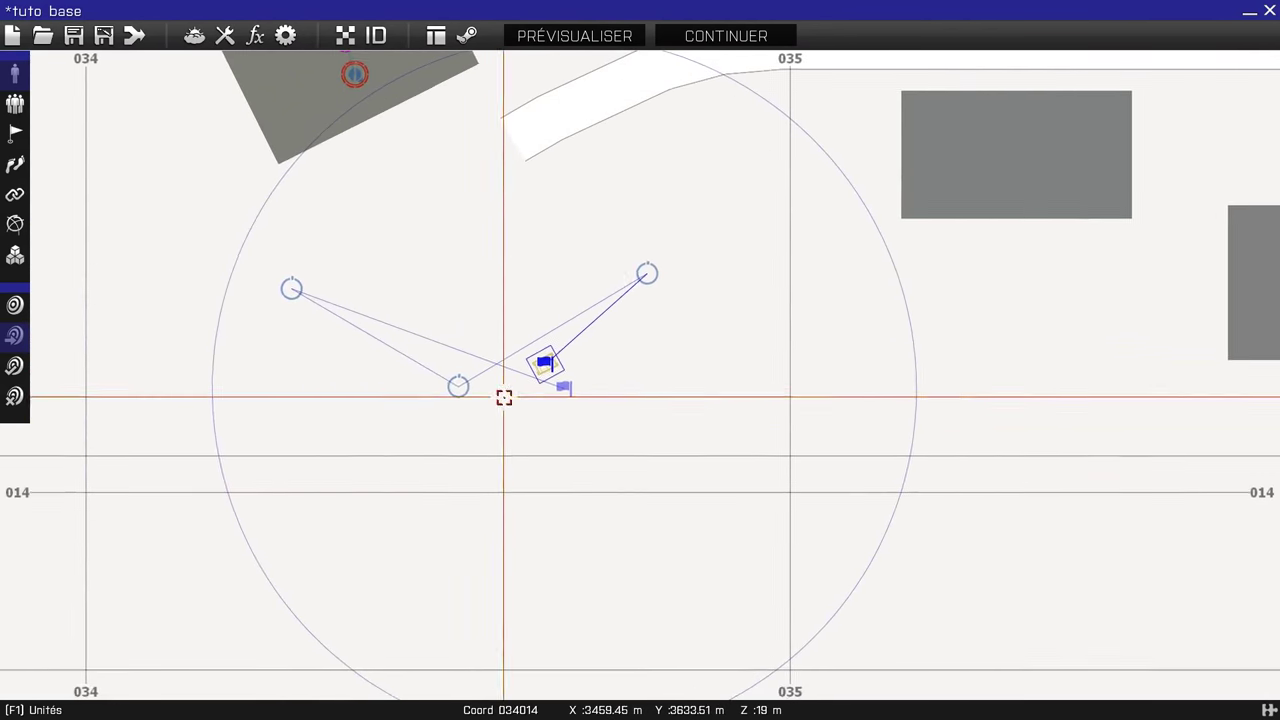
pyautogui.scroll(4, 489, 410)
pyautogui.scroll(-3, 489, 410)
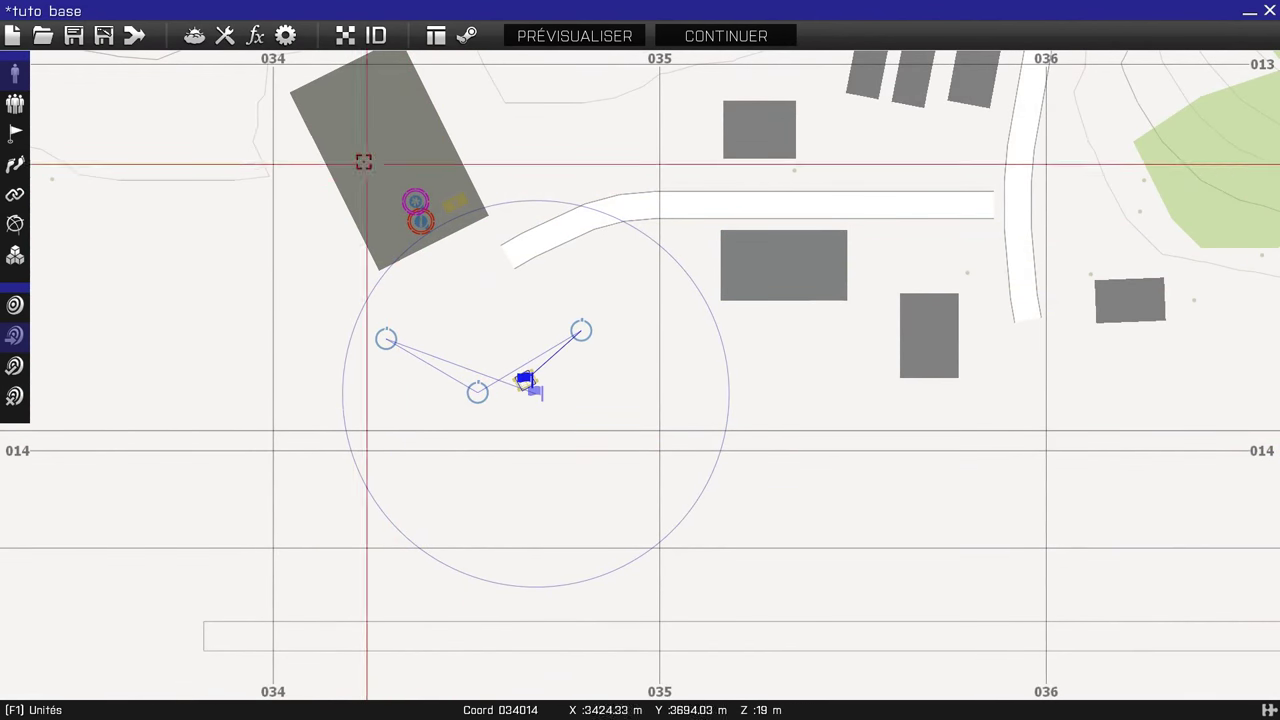
pyautogui.click(429, 234)
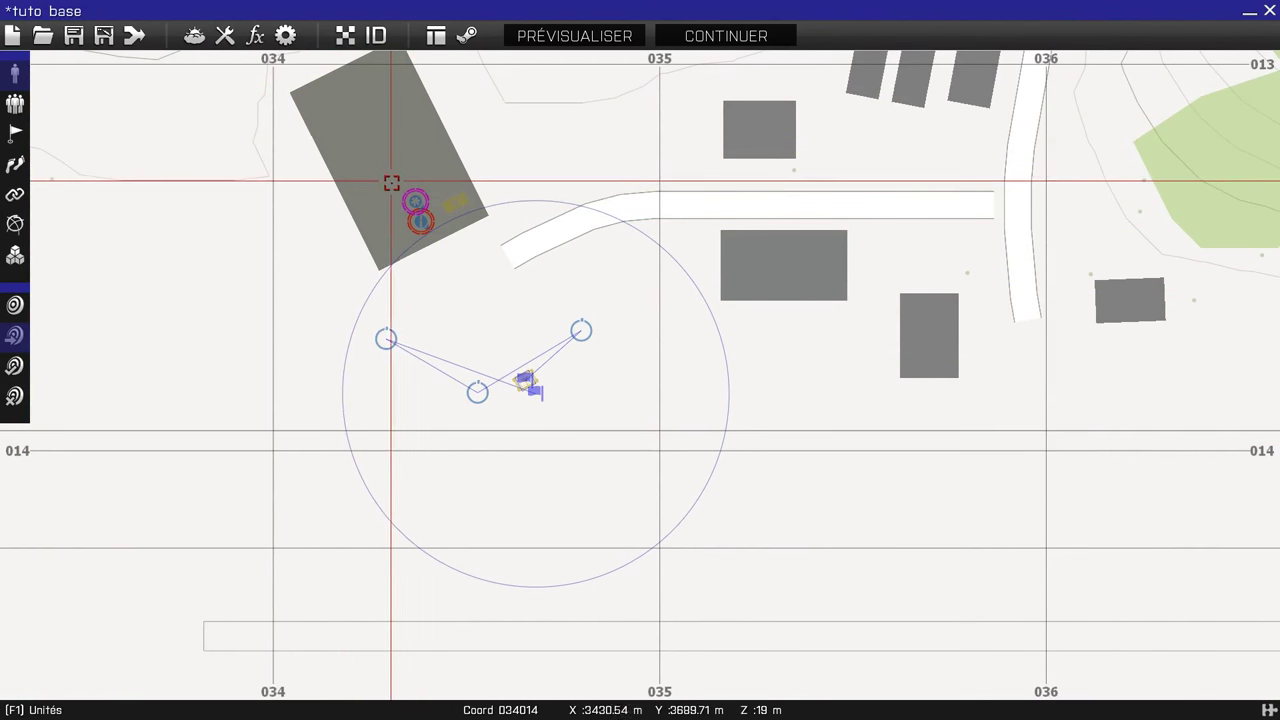
pyautogui.moveTo(414, 206); pyautogui.dragTo(397, 175)
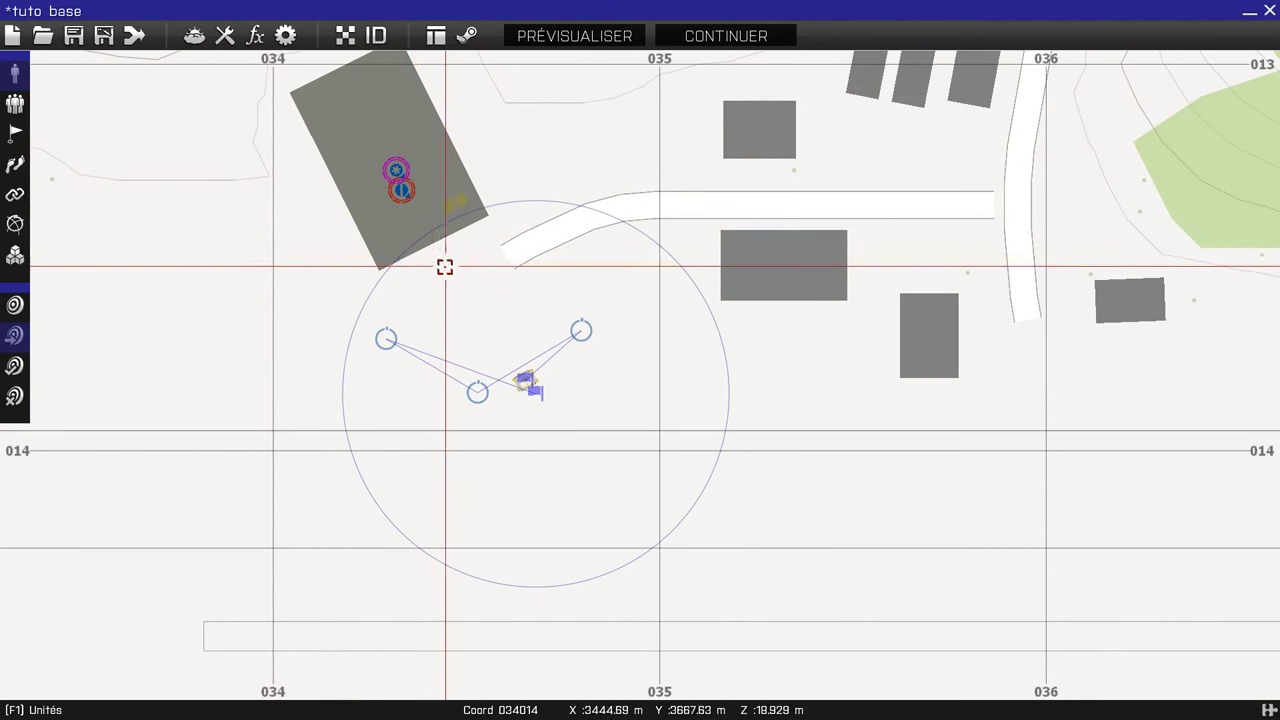
# Synchronise the Créer tâche module modtask2 with the large circular BLUFOR trigger
pyautogui.scroll(5, 446, 243)
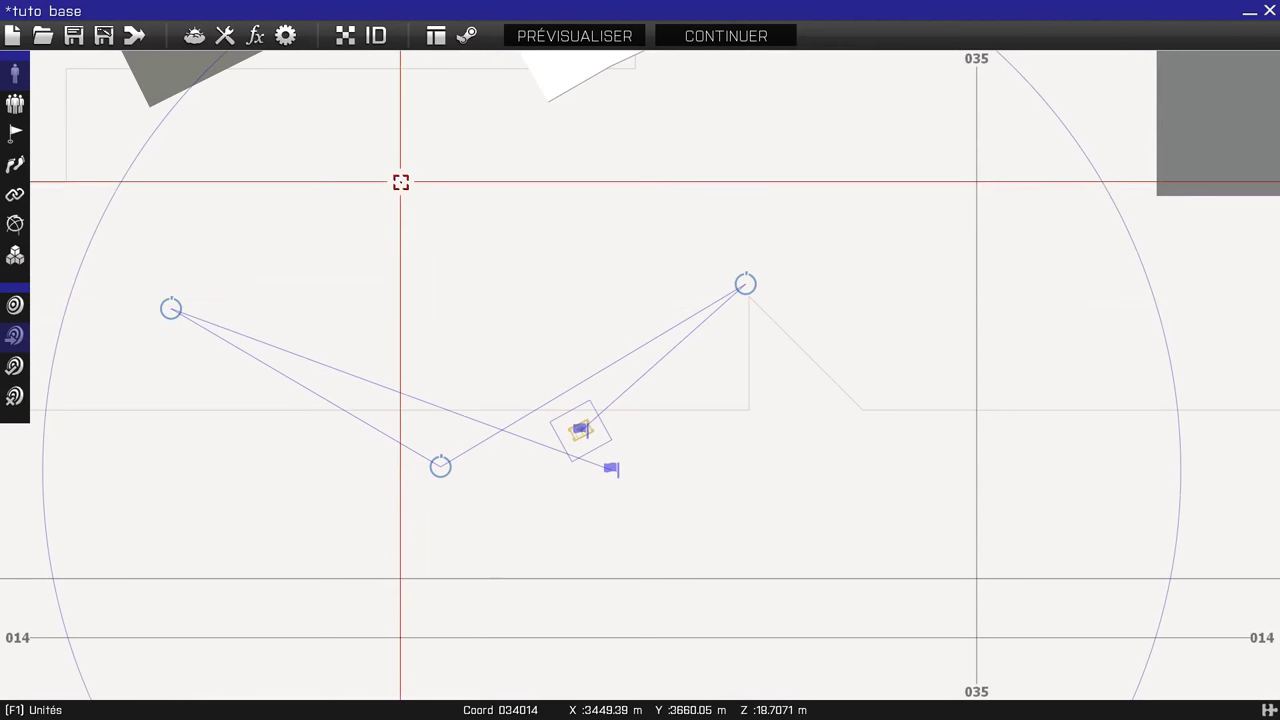
pyautogui.scroll(-2, 400, 183)
pyautogui.moveTo(401, 186); pyautogui.dragTo(401, 242, button='right')
pyautogui.scroll(-2, 400, 241)
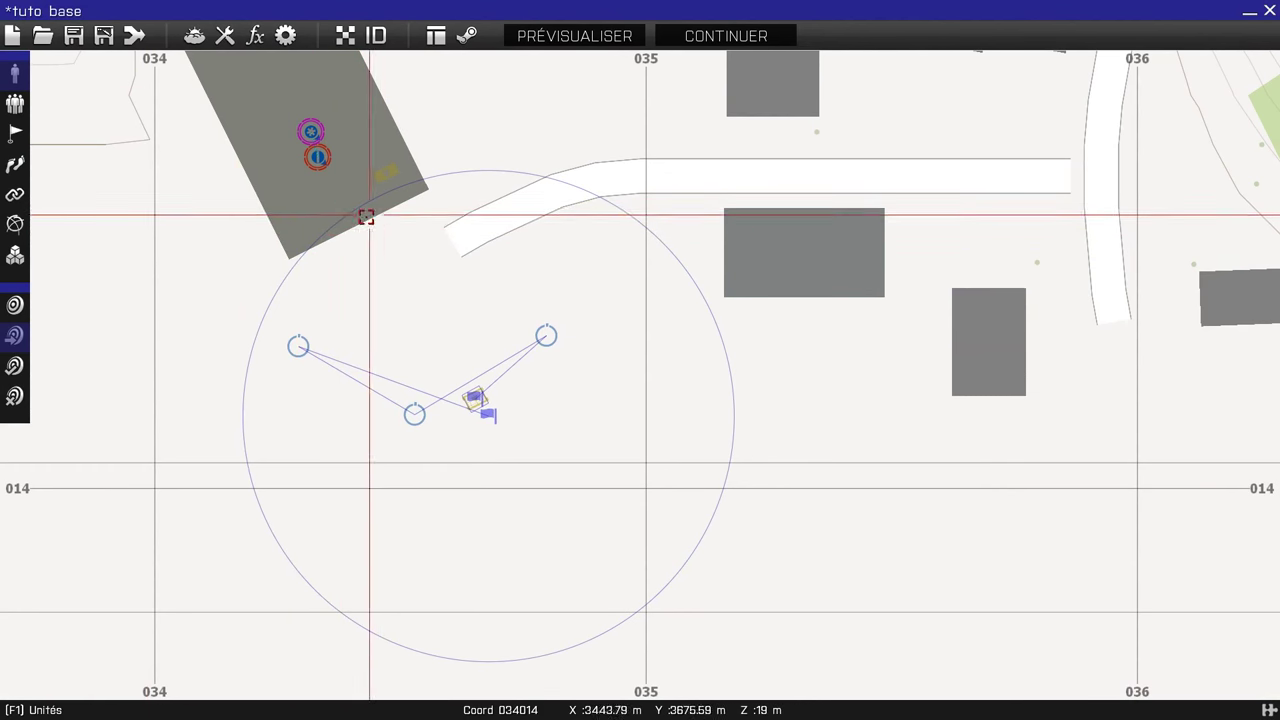
pyautogui.scroll(6, 403, 463)
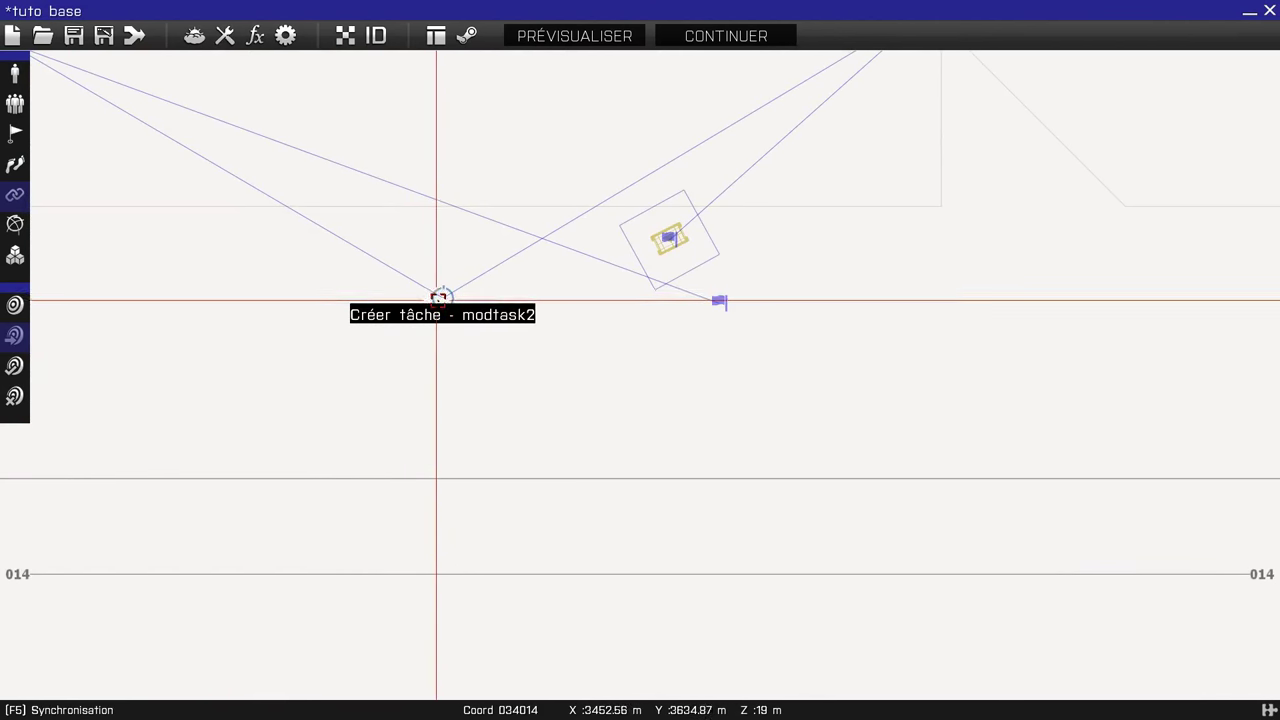
pyautogui.moveTo(443, 296); pyautogui.dragTo(719, 301)
pyautogui.scroll(-5, 620, 350)
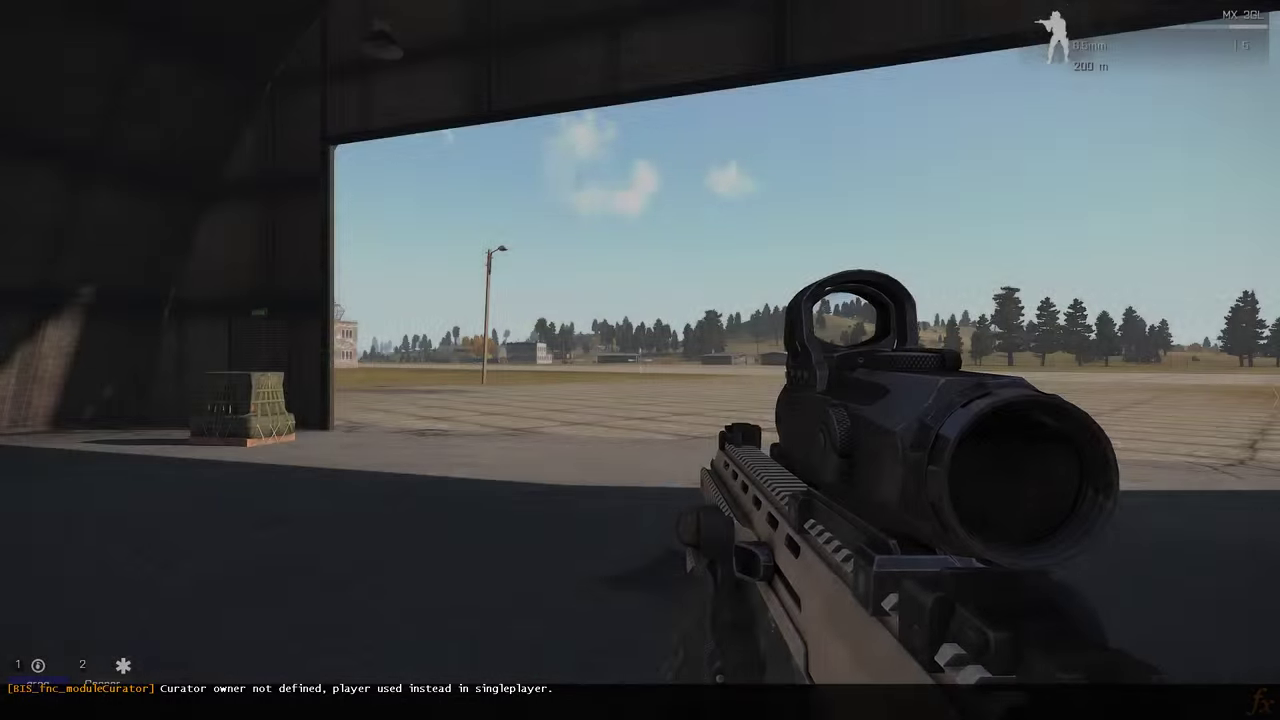
# In the mission preview, check the map and its briefing entries for tasks while still inside the hangar
pyautogui.press('s')
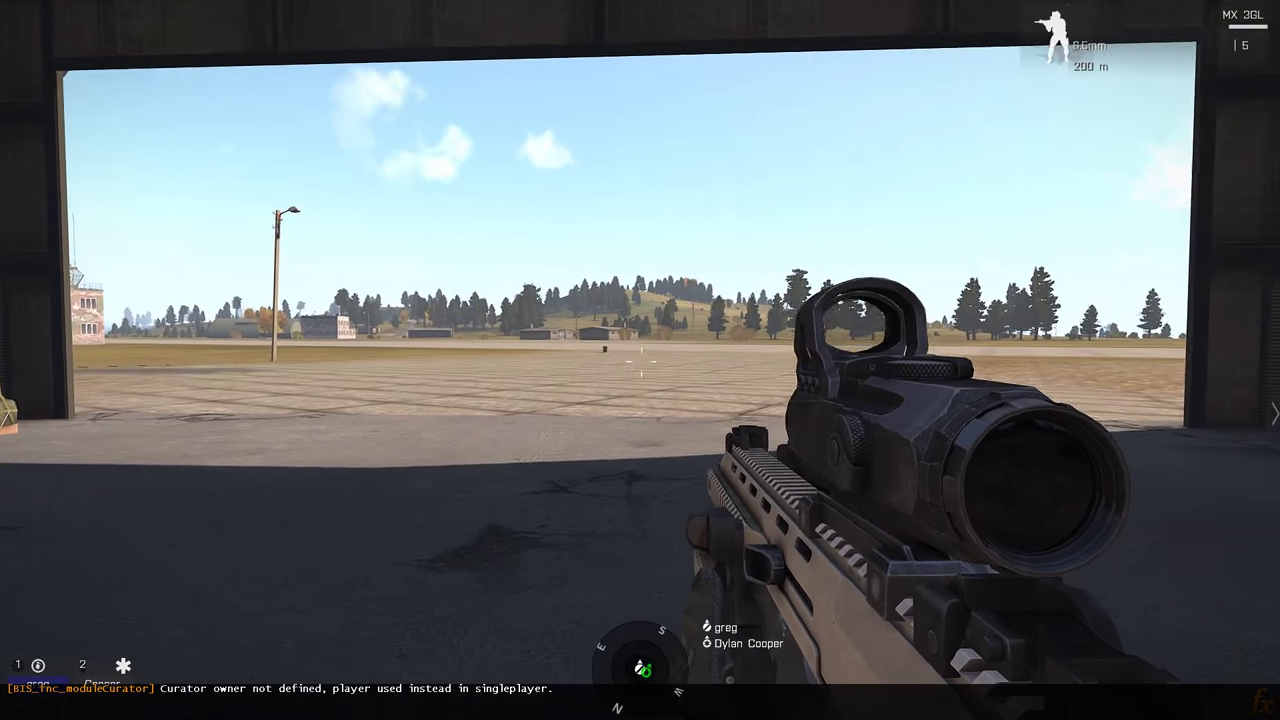
pyautogui.rightClick(640, 360)
pyautogui.rightClick(640, 360)
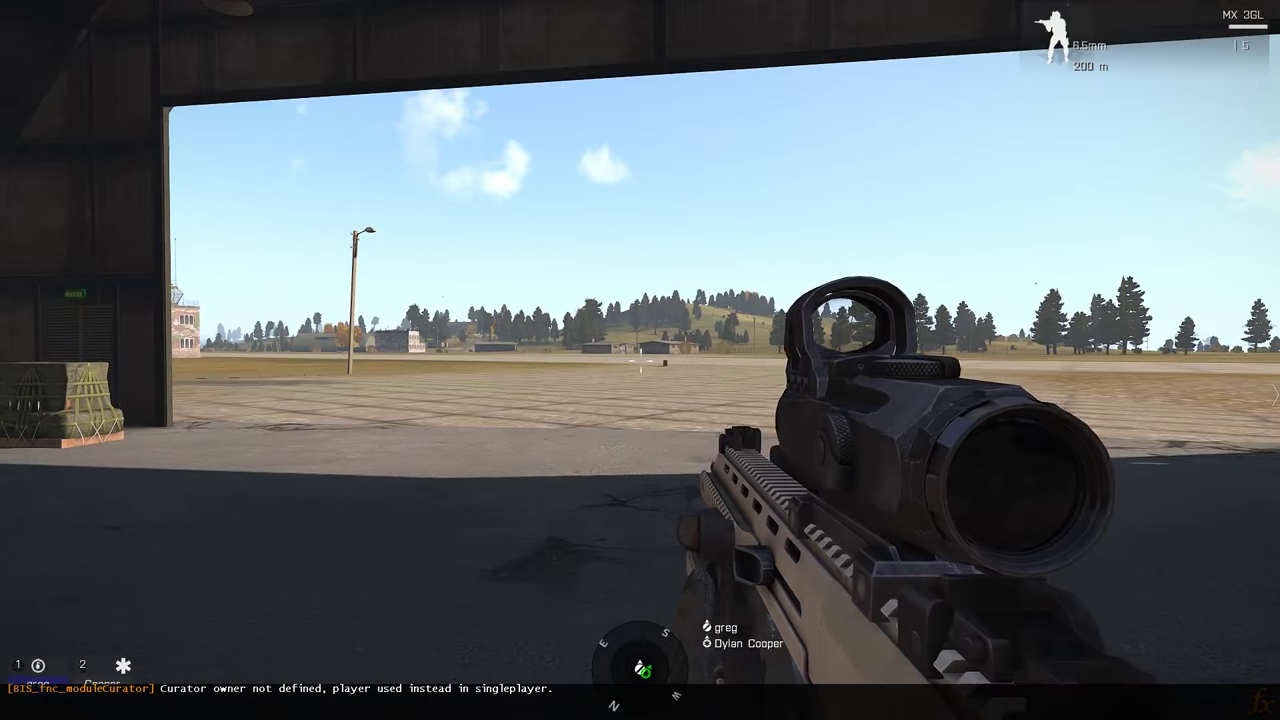
pyautogui.press('m')
pyautogui.scroll(5, 663, 432)
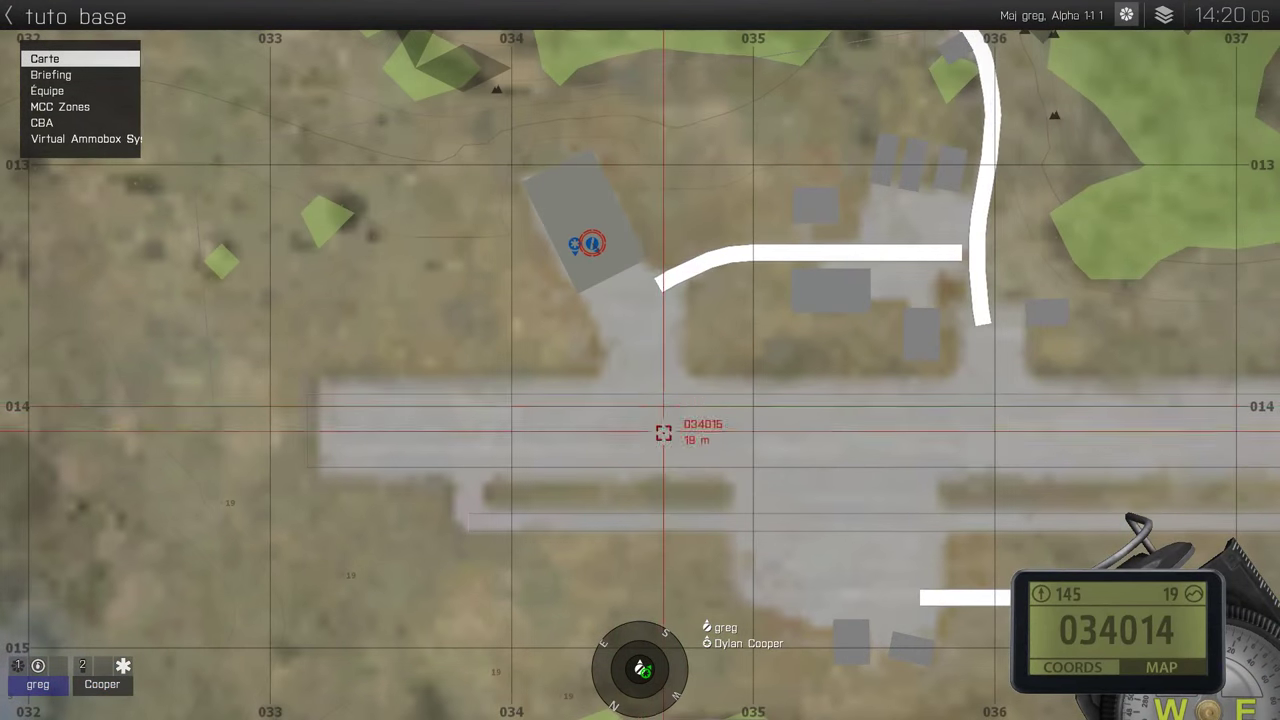
pyautogui.scroll(-5, 663, 417)
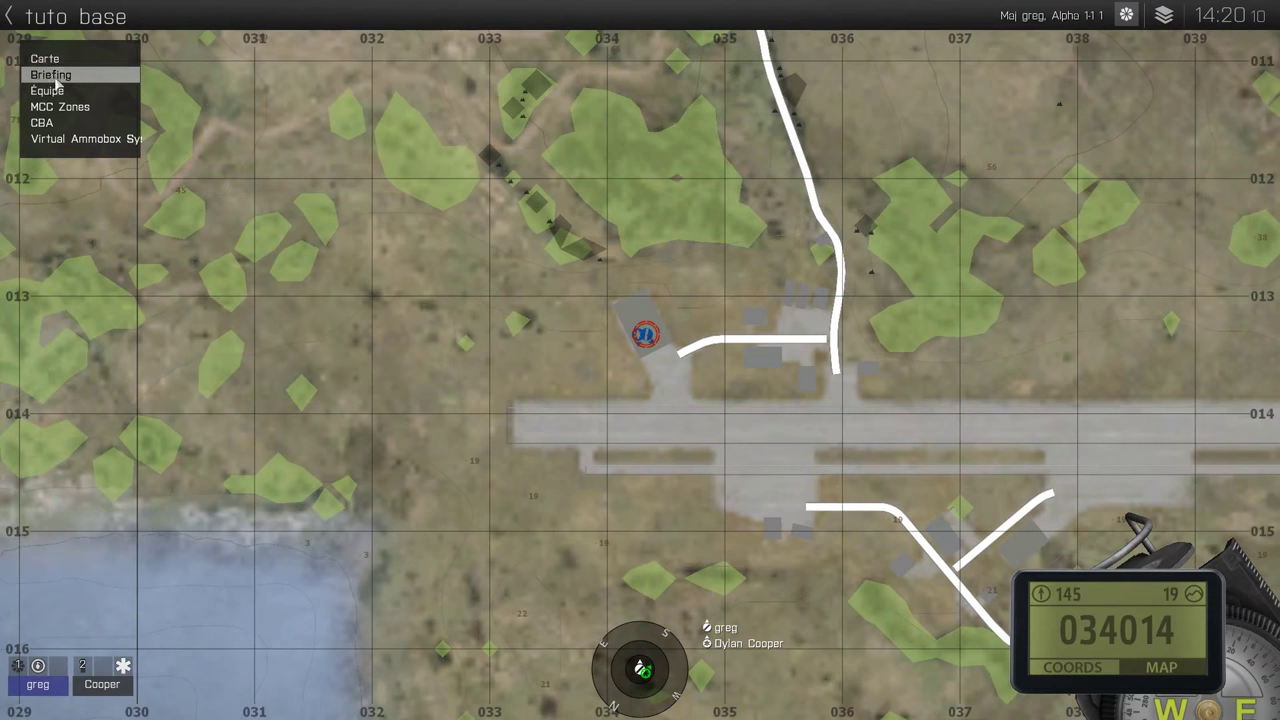
pyautogui.press('m')
# Run out of the hangar into the trigger area and read the destroy ammo task on the map
pyautogui.press('w')
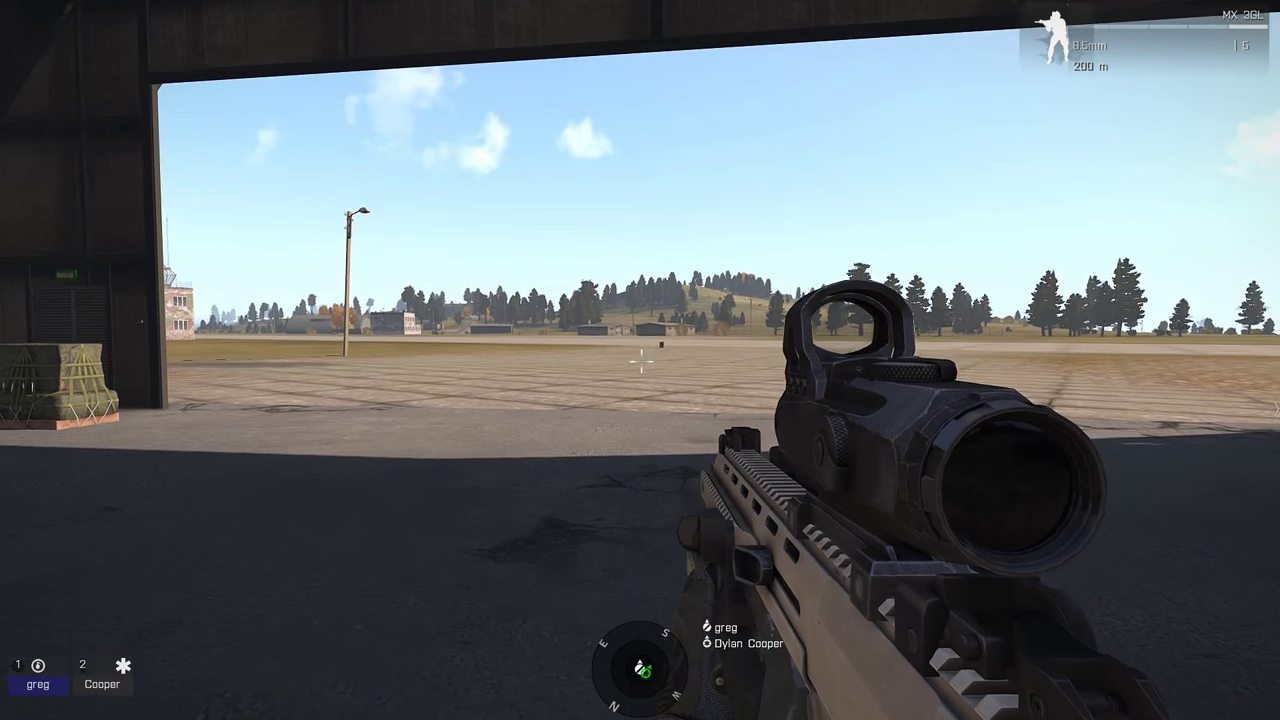
pyautogui.hotkey('shift', 'w')
pyautogui.press('w')
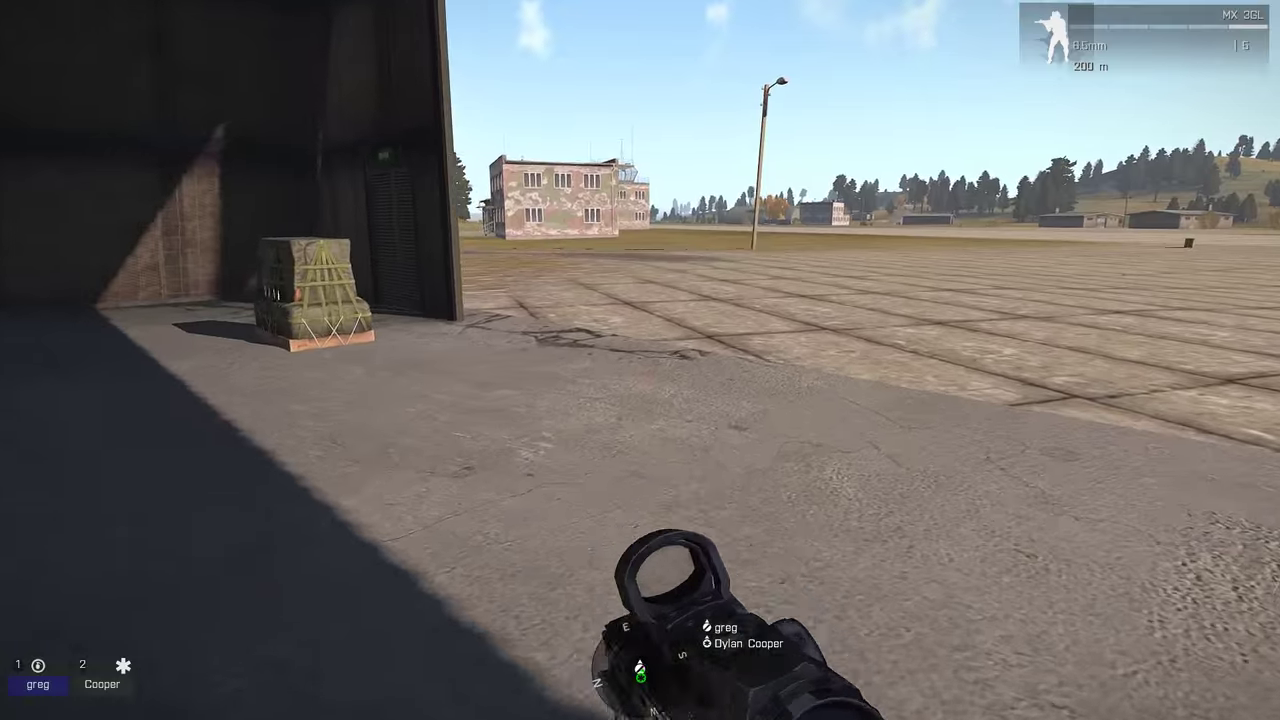
pyautogui.press('w')
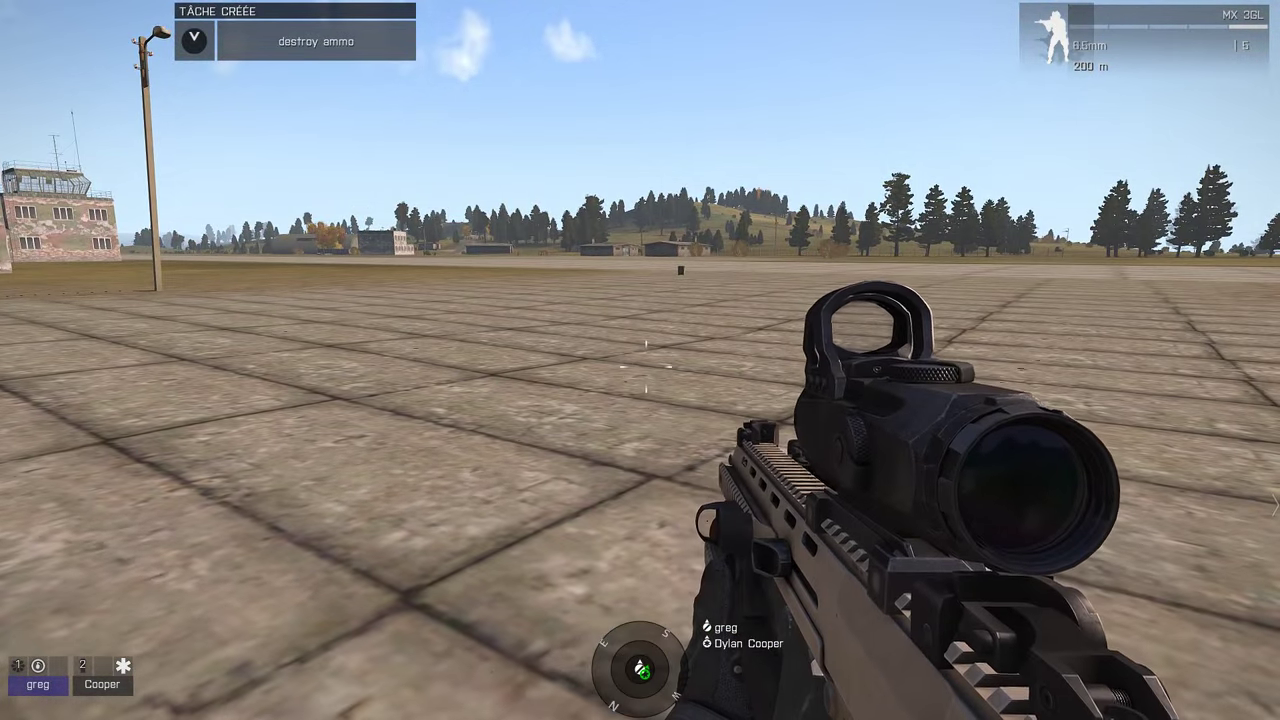
pyautogui.press('m')
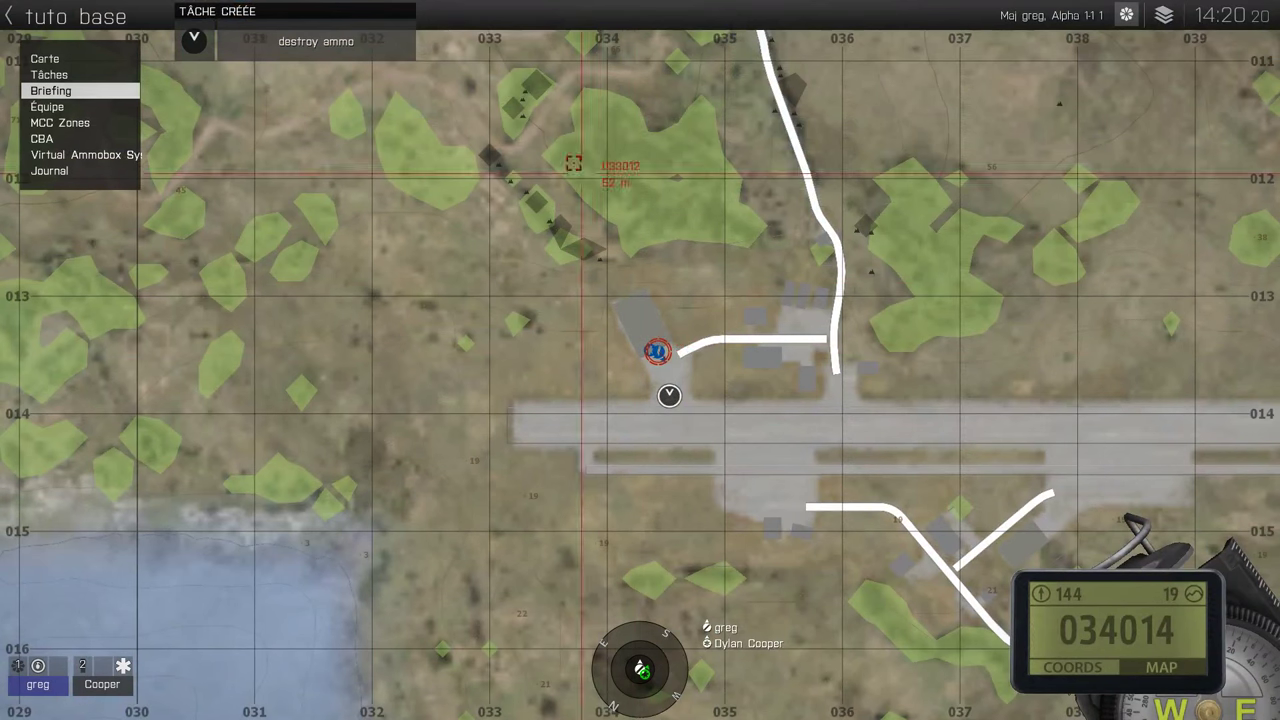
pyautogui.click(84, 78)
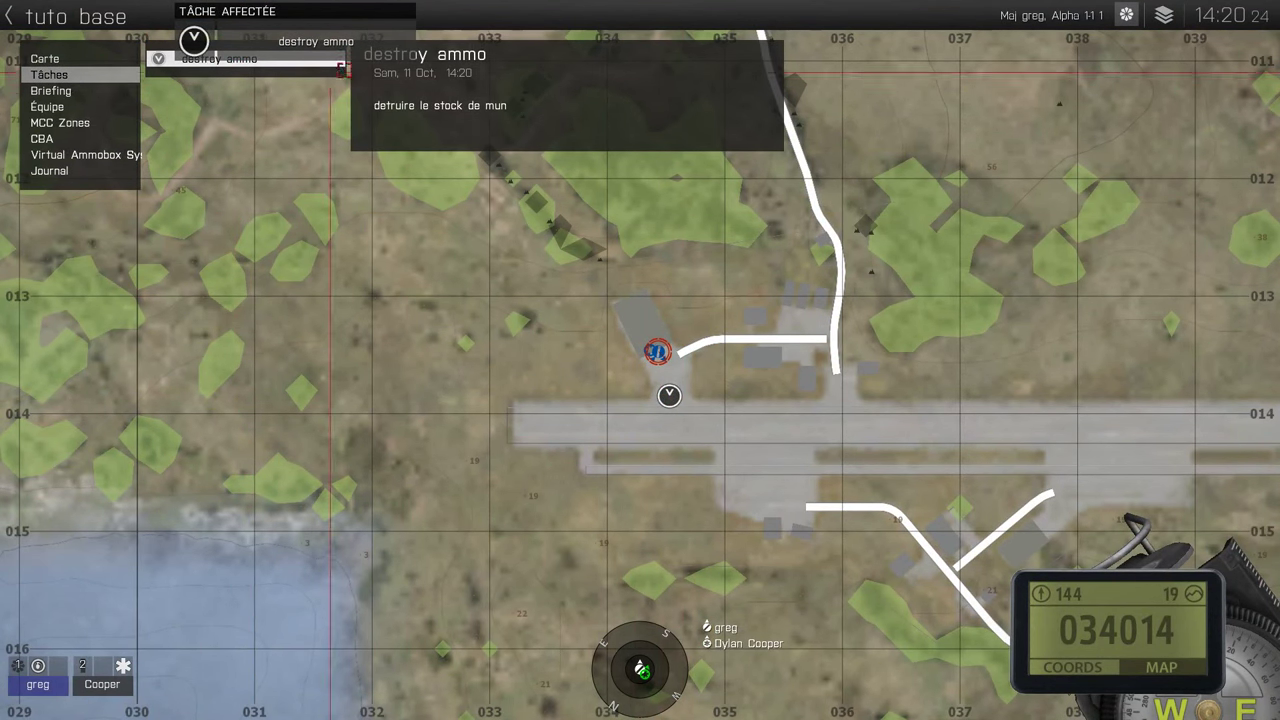
pyautogui.press('m')
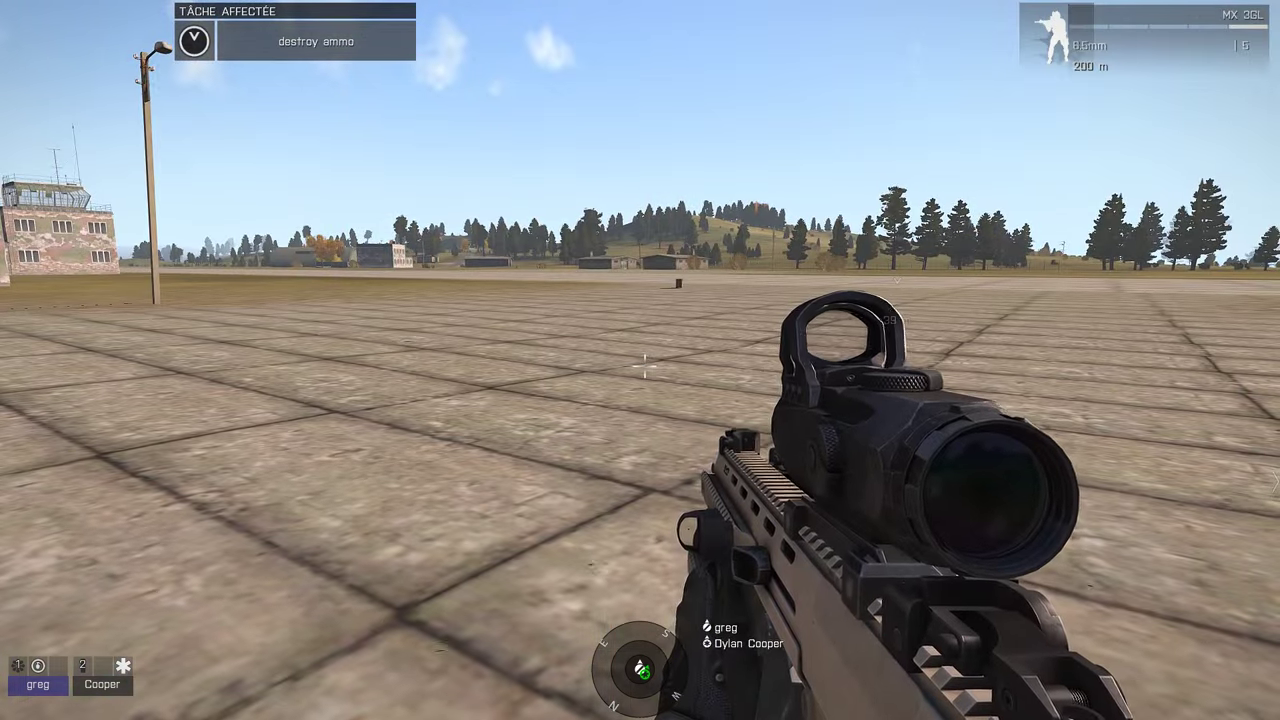
# Run across the tarmac to the CSAT explosives crate and stand close enough to access it
pyautogui.press('w')
pyautogui.press('w')
pyautogui.press('w')
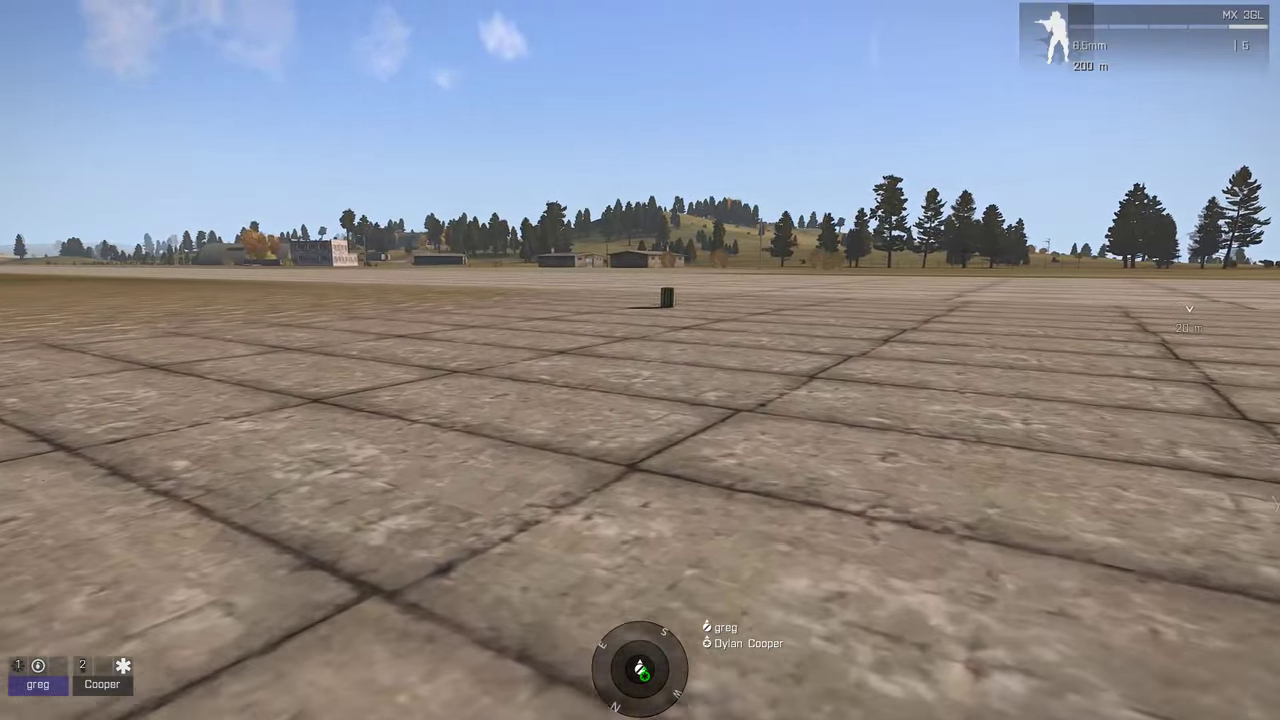
pyautogui.press('w')
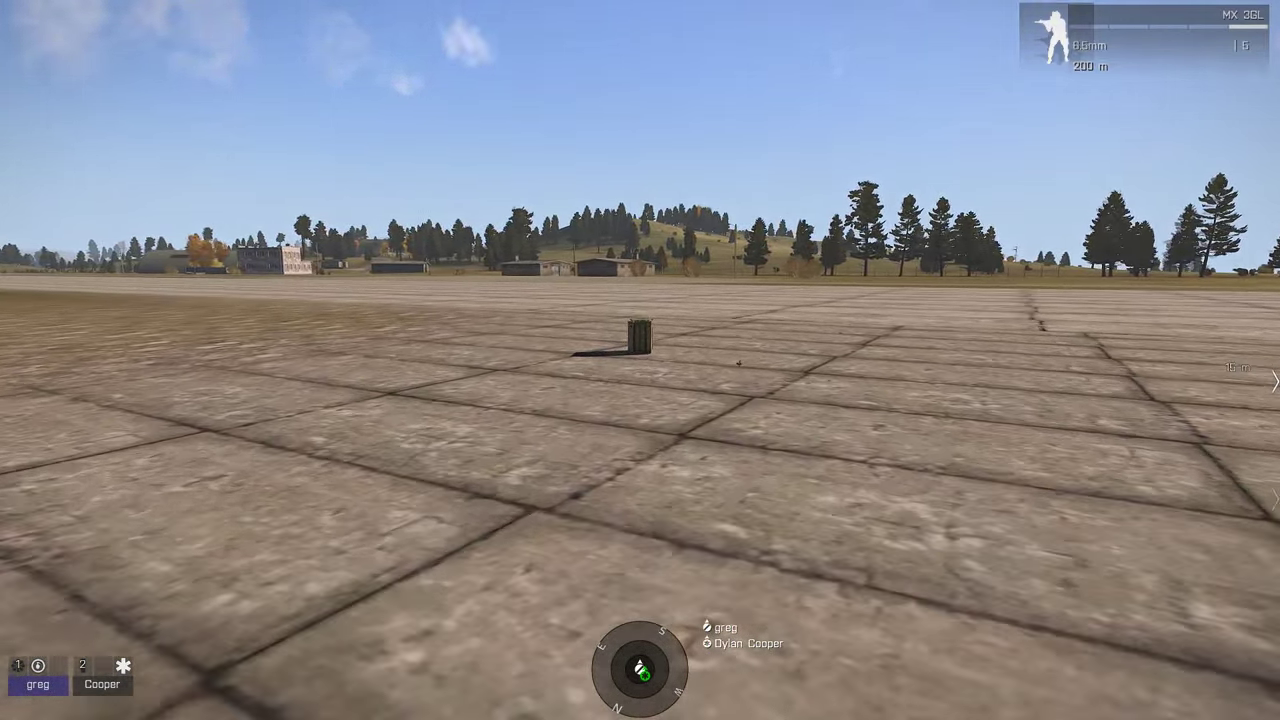
pyautogui.press('w')
pyautogui.press('w')
pyautogui.scroll(-1, 640, 360)
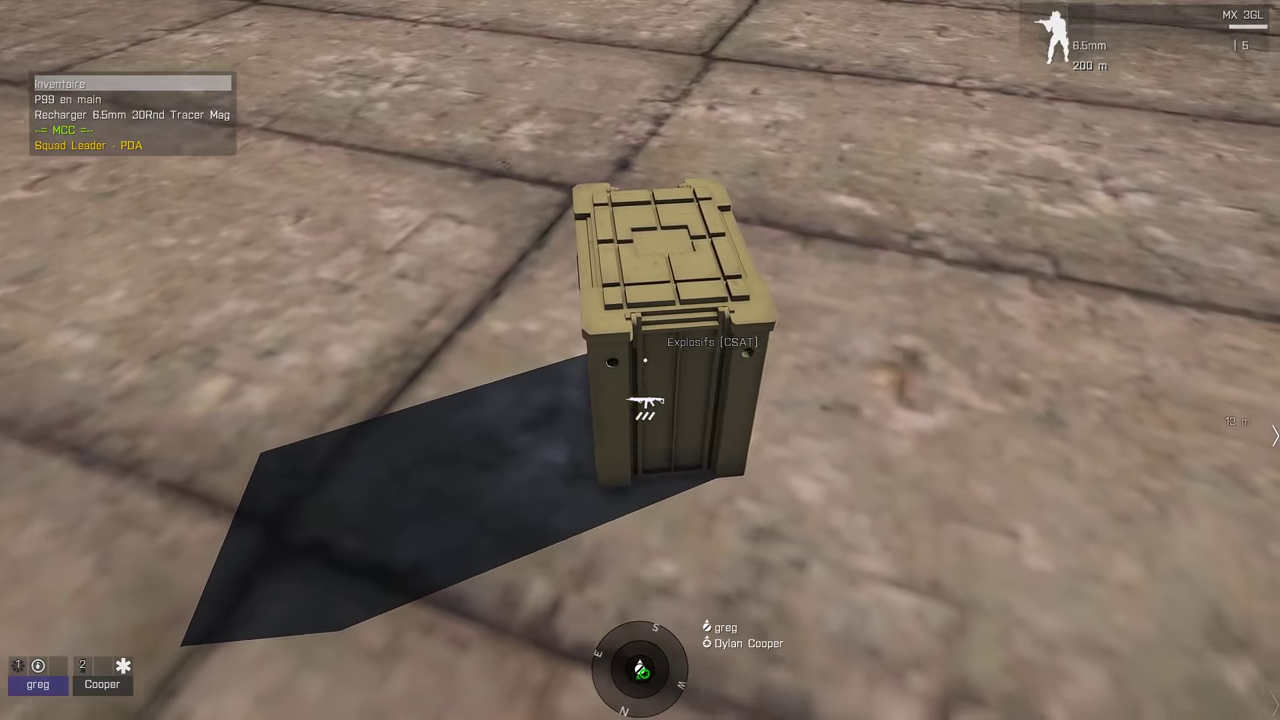
pyautogui.press('w')
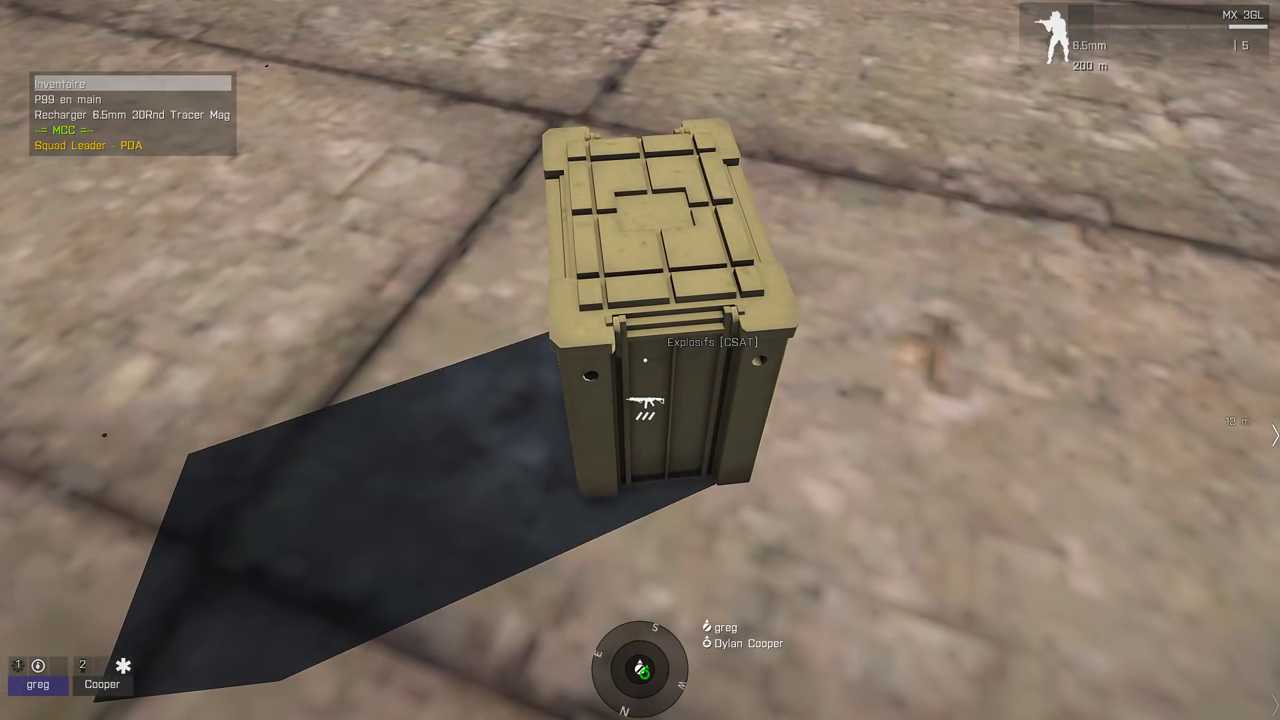
# Open the explosives crate's inventory and look through the mines, charges and firing devices it holds
pyautogui.press('space')
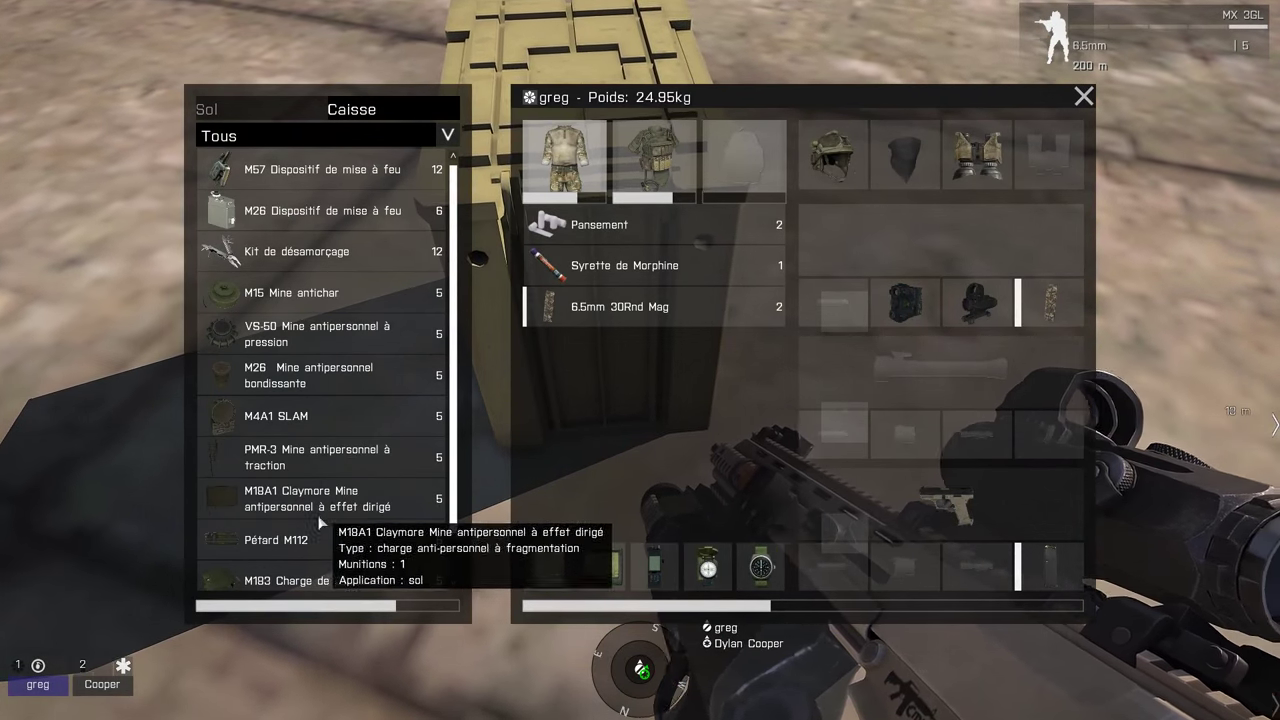
pyautogui.scroll(-2, 316, 530)
pyautogui.moveTo(285, 498); pyautogui.dragTo(330, 455)
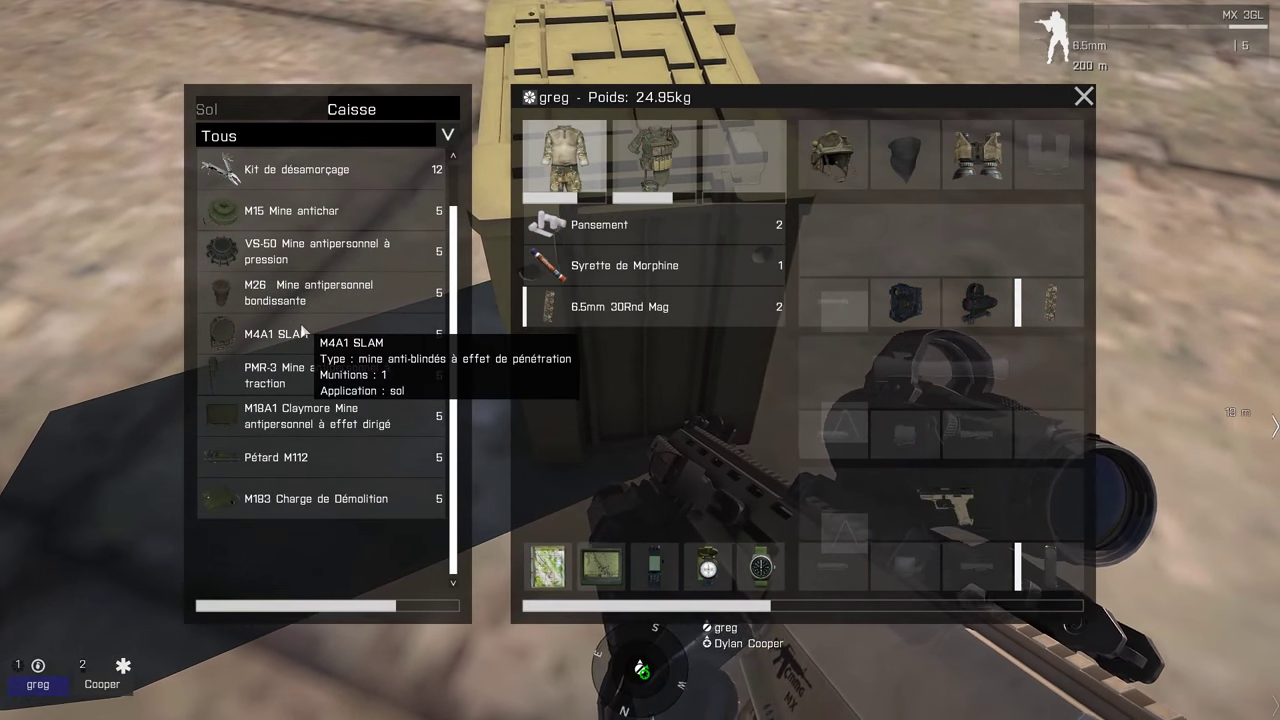
pyautogui.scroll(2, 310, 320)
pyautogui.click(1083, 95)
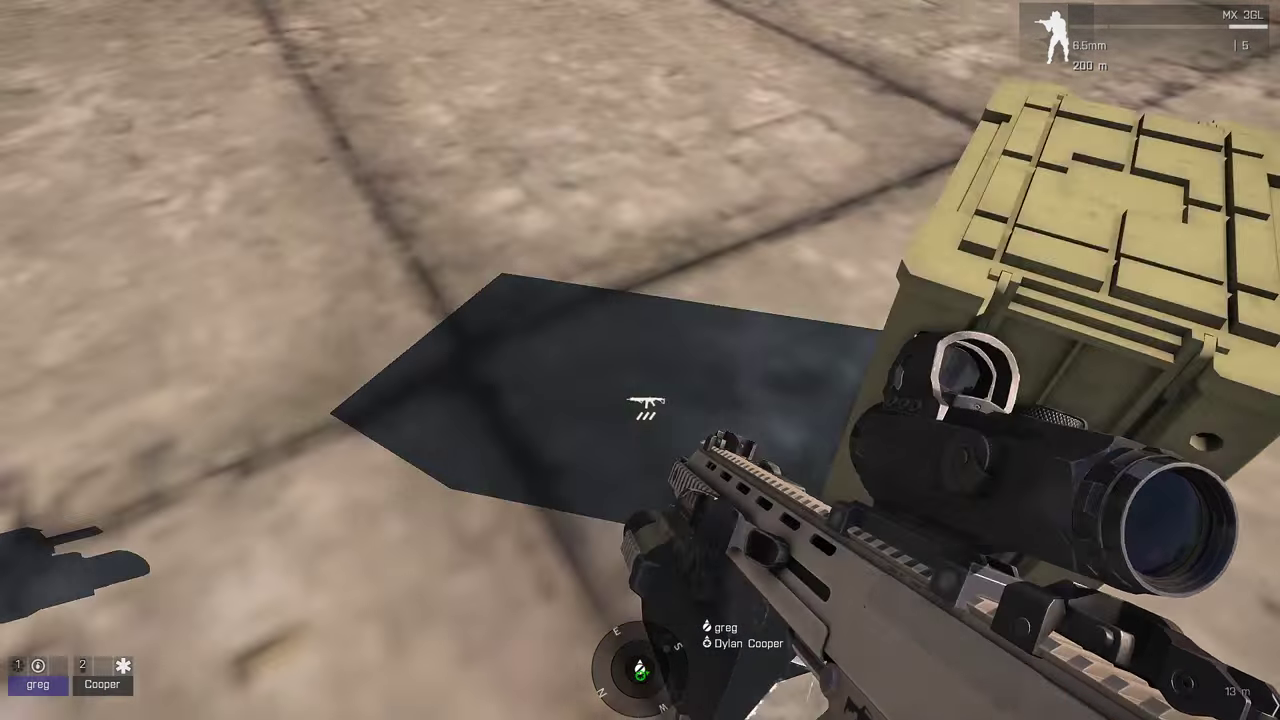
# Head back toward the teammate and switch control to the Alpha 1-1 2 Infirmier unit
pyautogui.press('k')
pyautogui.press('w')
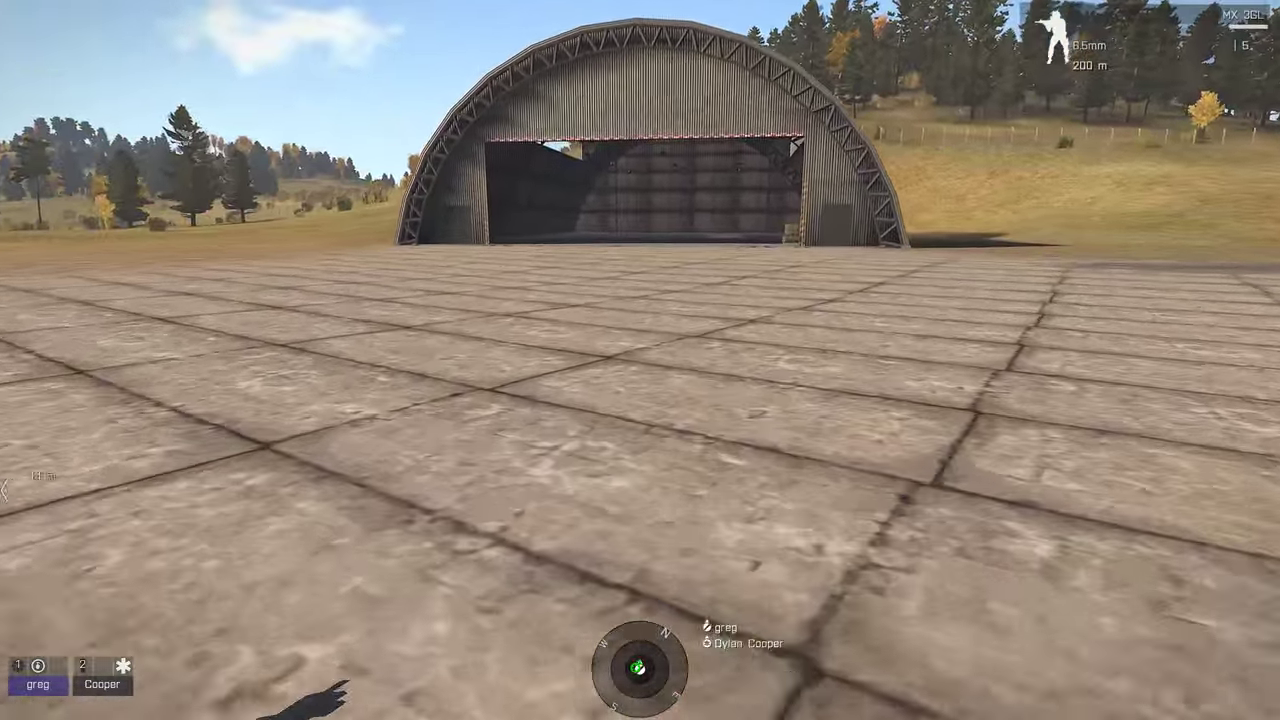
pyautogui.press('w')
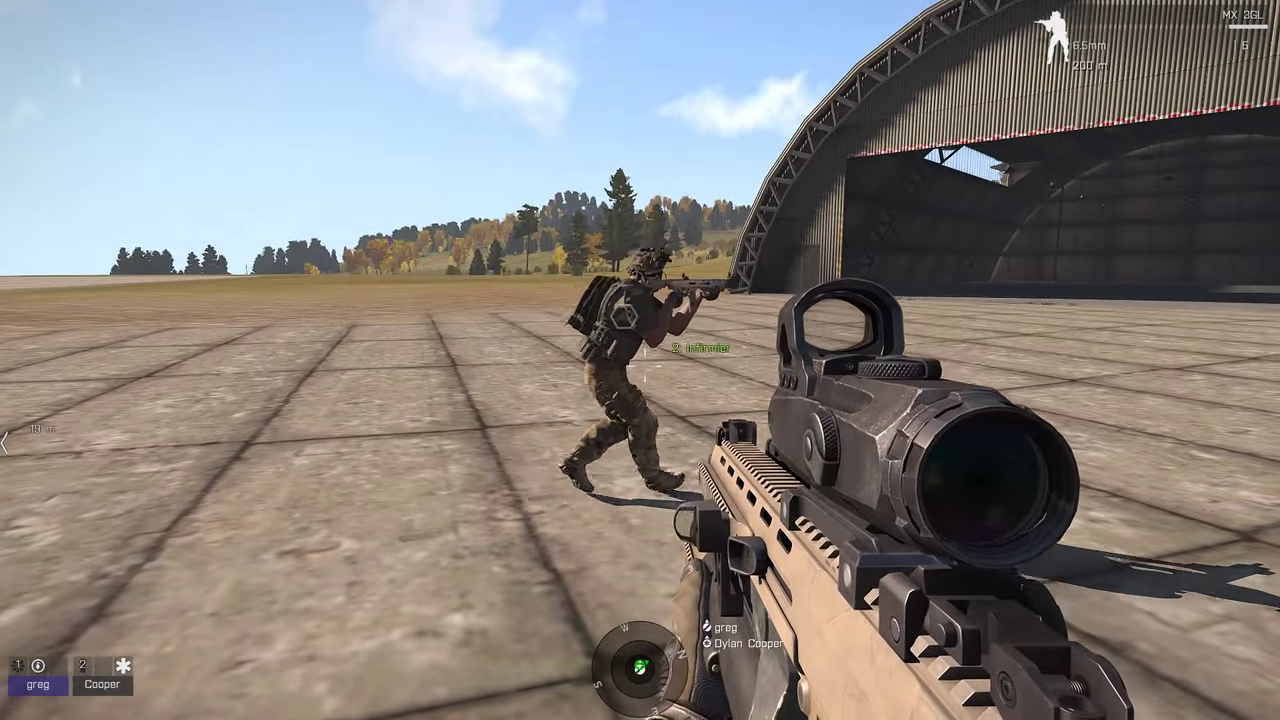
pyautogui.press('u')
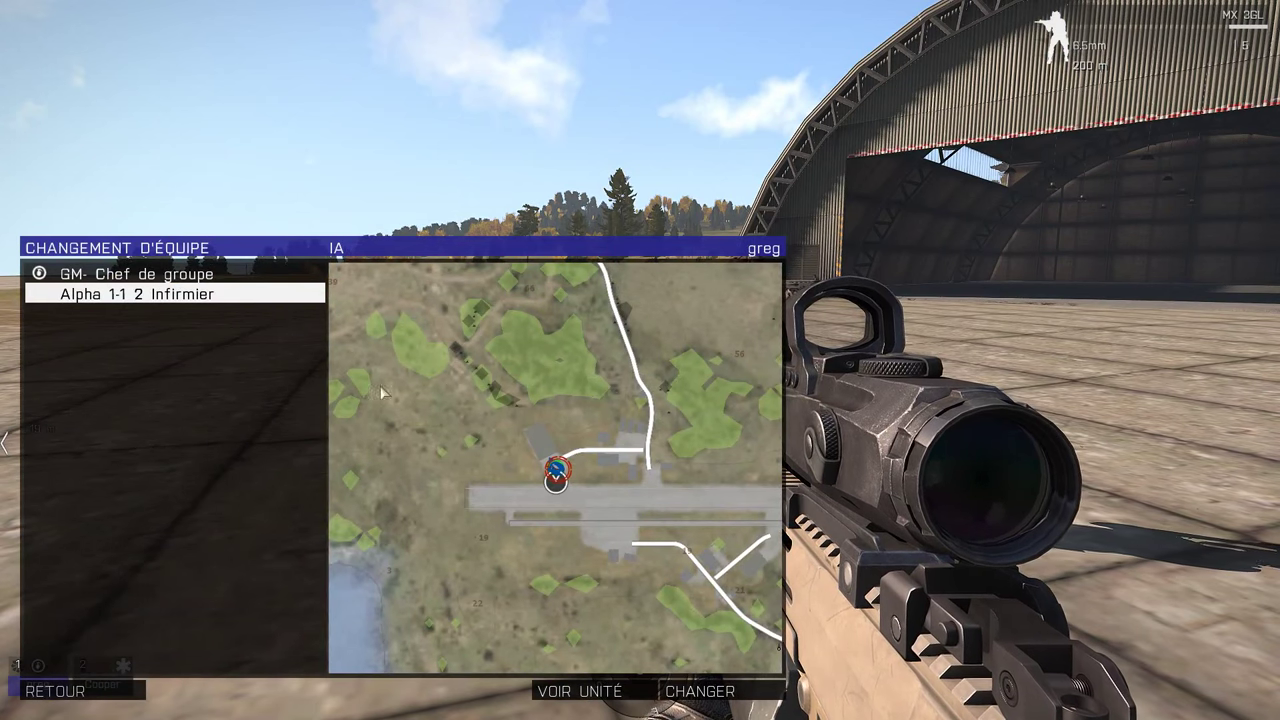
pyautogui.doubleClick(208, 296)
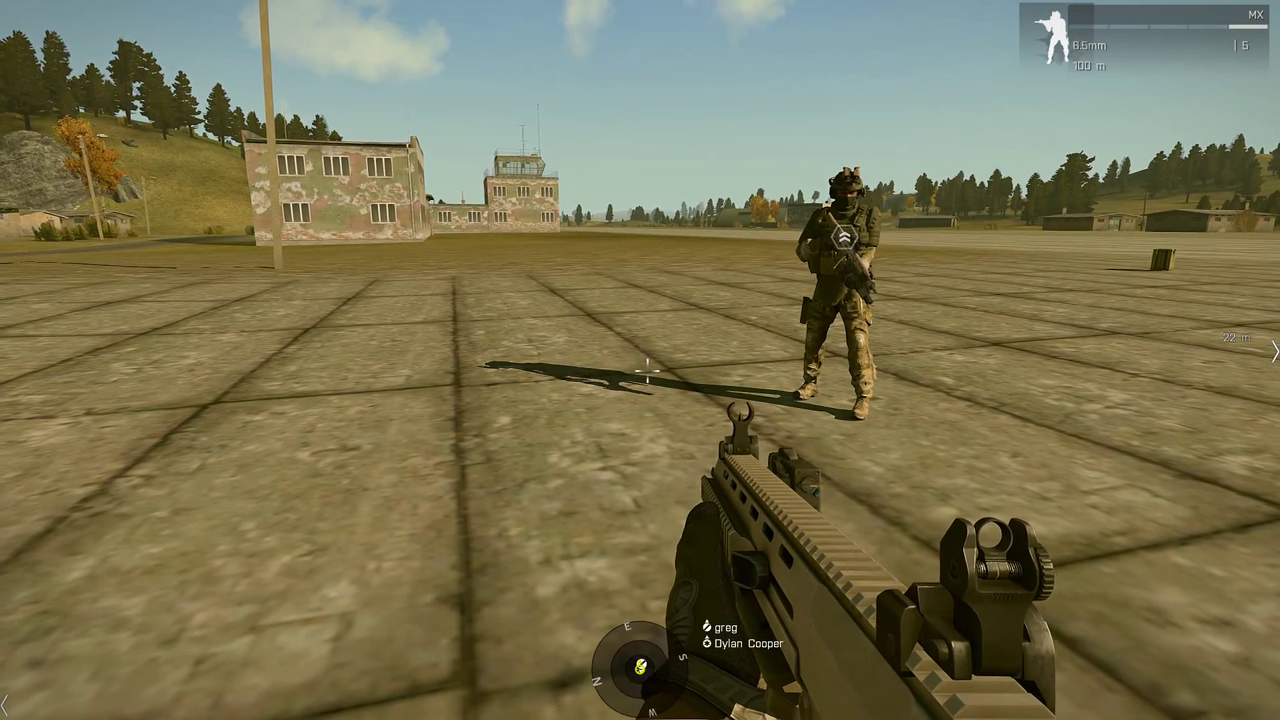
# Stow the medic's tactical sunglasses in the backpack
pyautogui.press('i')
pyautogui.moveTo(913, 176); pyautogui.dragTo(670, 188)
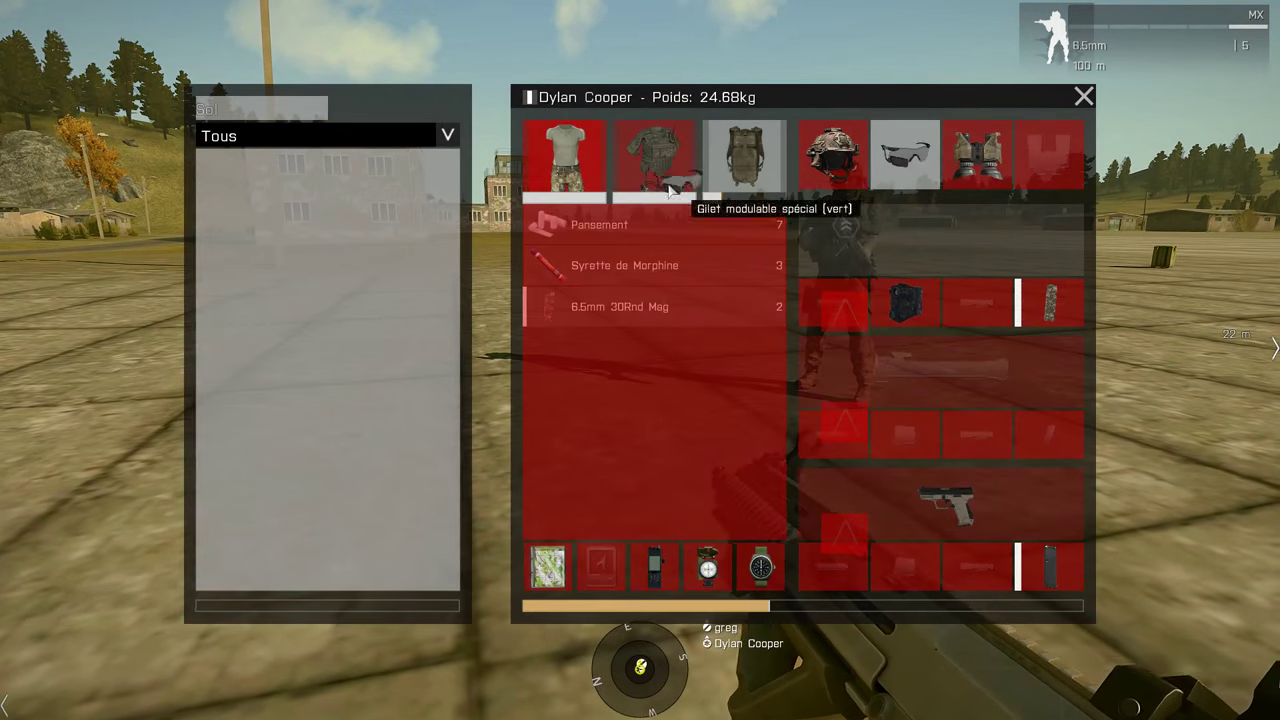
pyautogui.moveTo(770, 180); pyautogui.dragTo(771, 181)
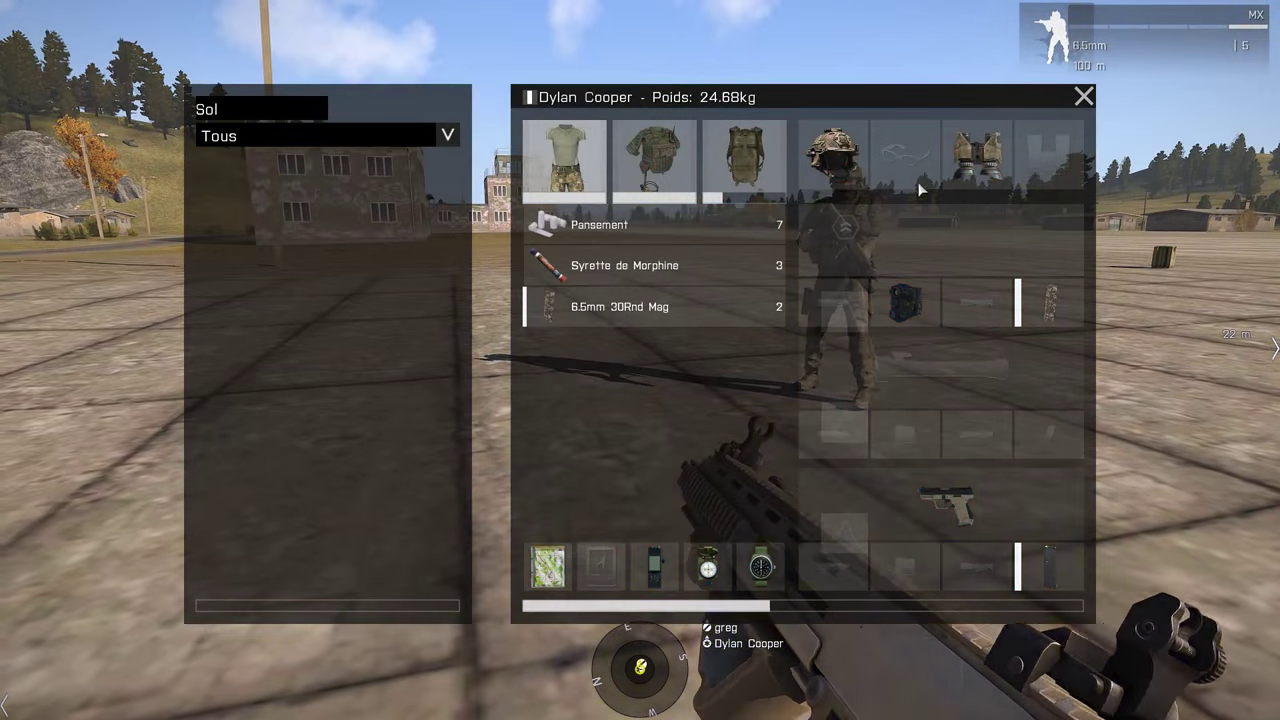
pyautogui.click(1066, 97)
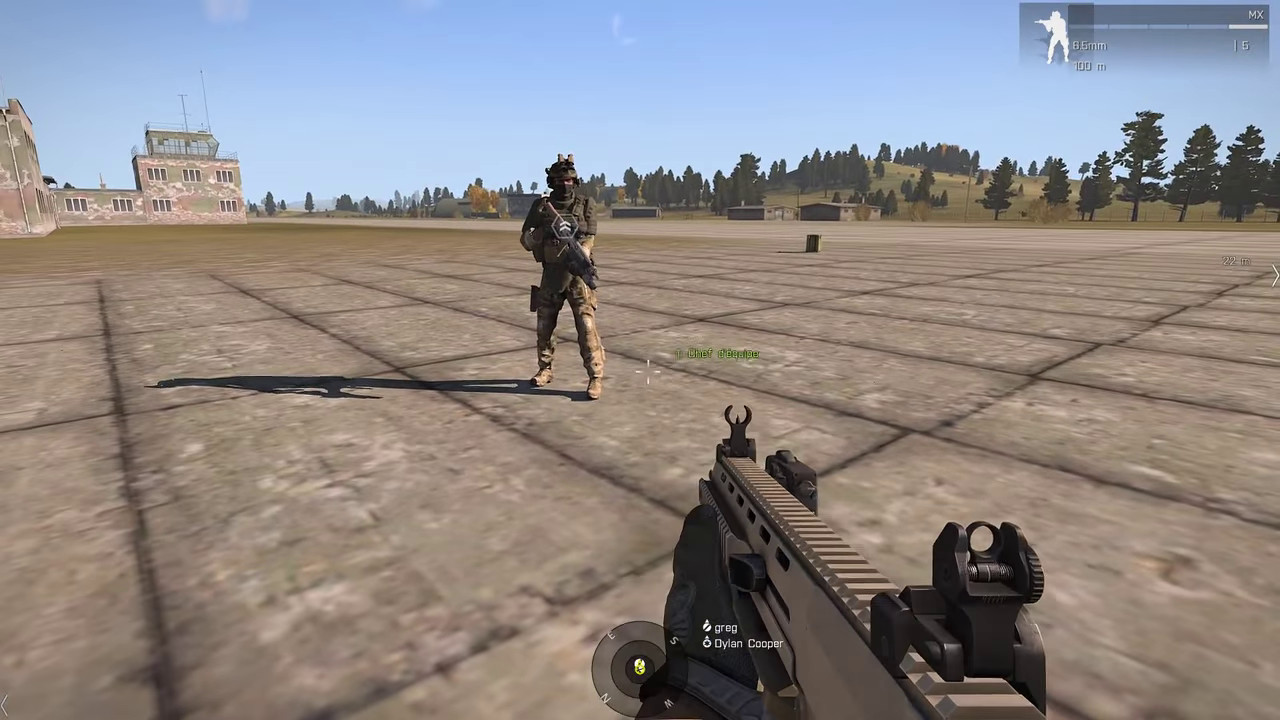
# Walk the medic over to the CSAT explosives crate
pyautogui.press('w')
pyautogui.press('ctrl')
pyautogui.press('ctrl')
pyautogui.press('w')
pyautogui.press('w')
pyautogui.press('ctrl')
pyautogui.press('ctrl')
# Transfer one M183 Charge de Démolition from the crate into the medic's backpack
pyautogui.press('i')
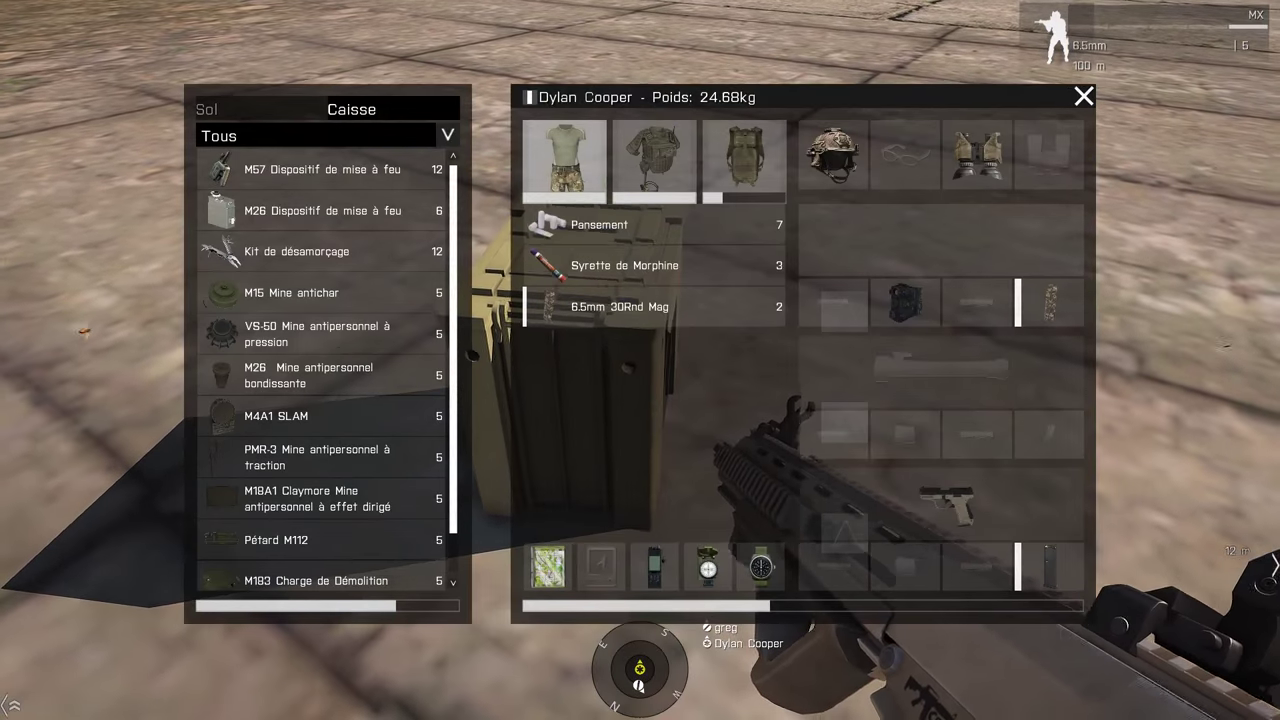
pyautogui.scroll(-2, 349, 320)
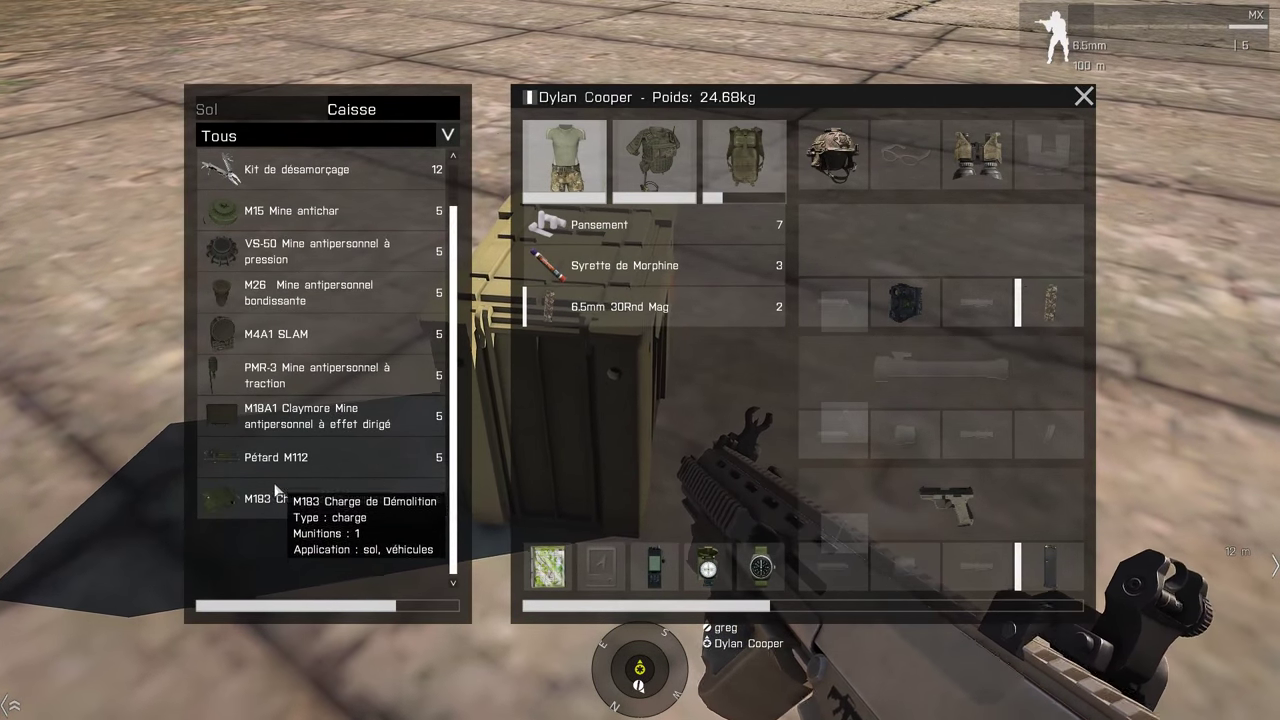
pyautogui.moveTo(322, 502); pyautogui.dragTo(730, 165)
pyautogui.click(1088, 101)
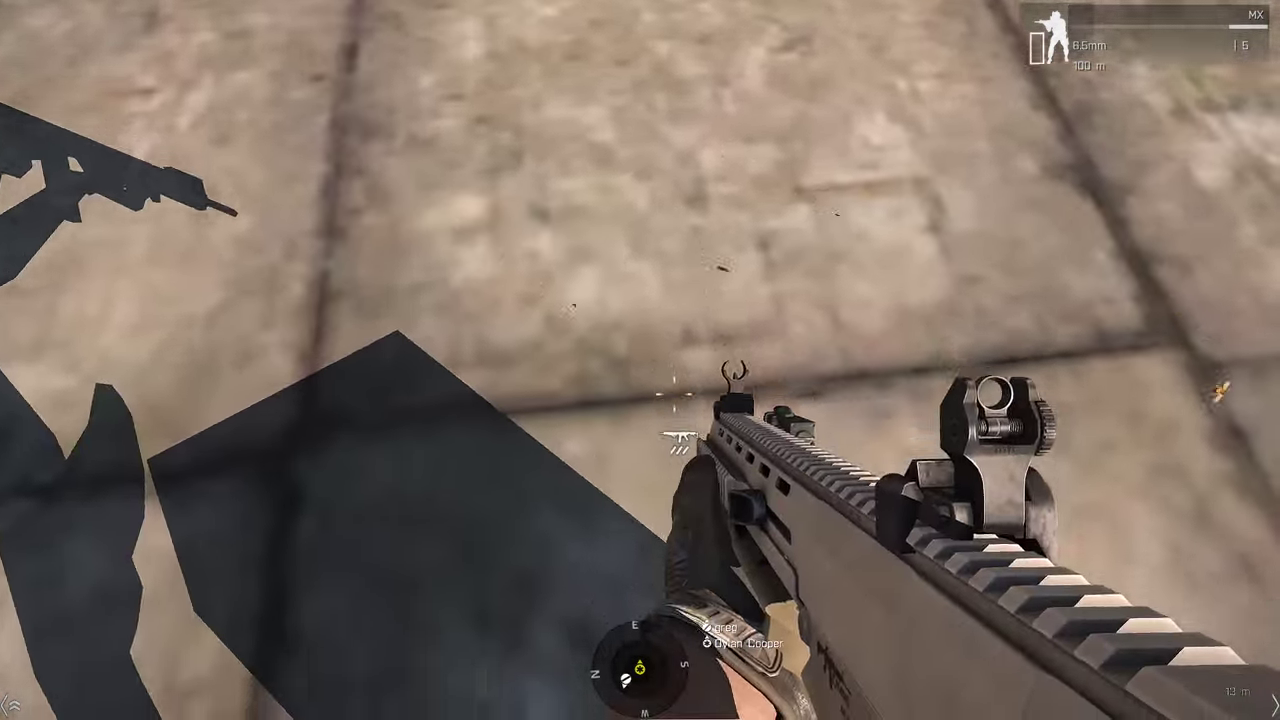
# Check the available actions beside the crate for placing the charge and inspect the medic's backpack contents
pyautogui.scroll(-1, 707, 480)
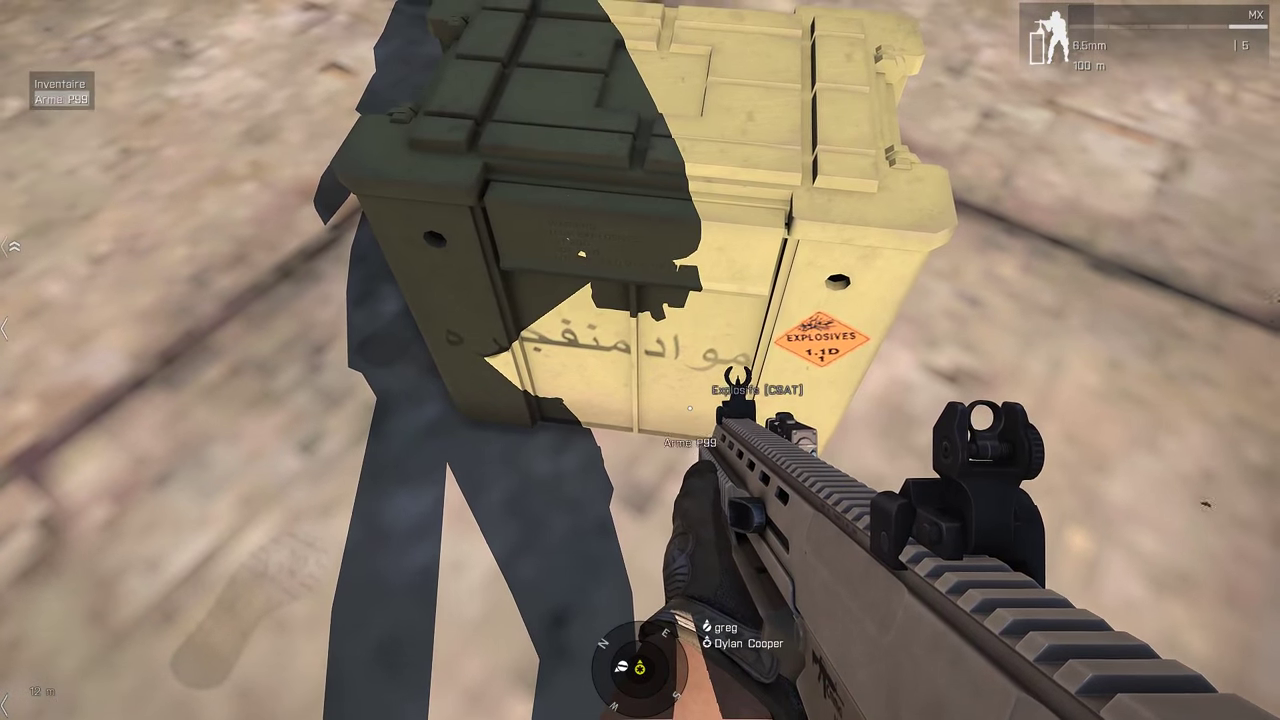
pyautogui.press('s')
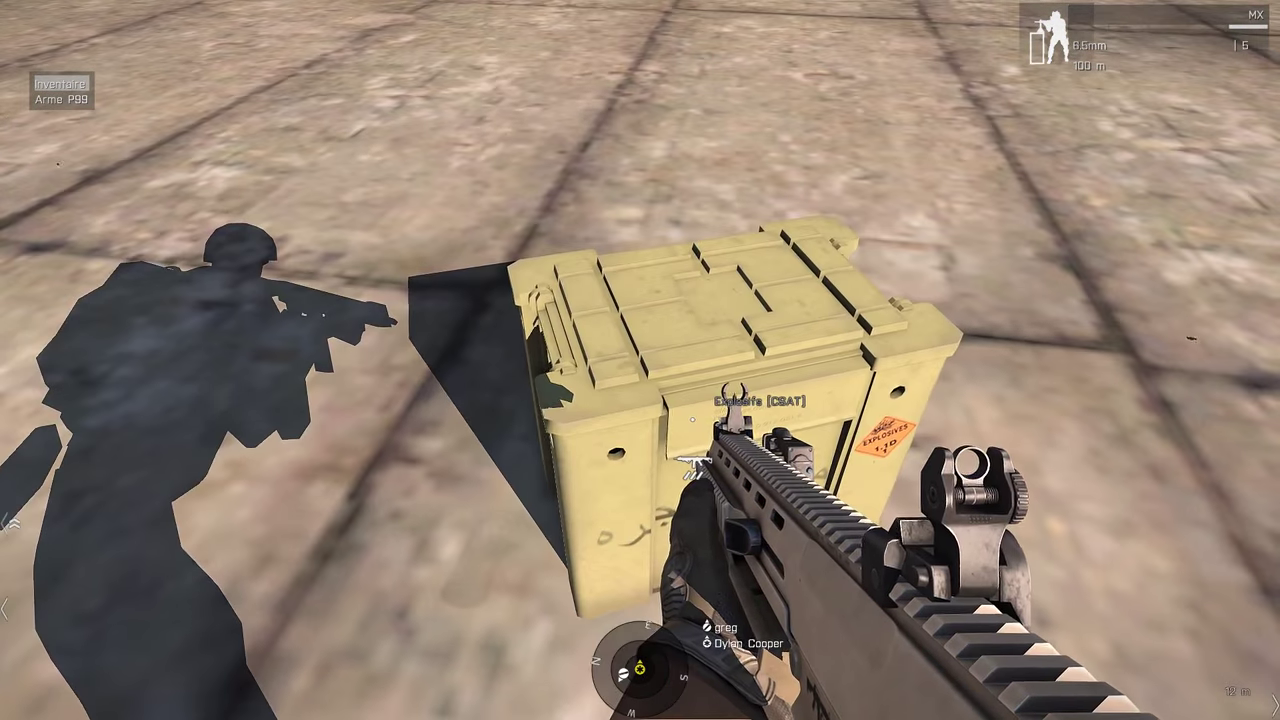
pyautogui.press('w')
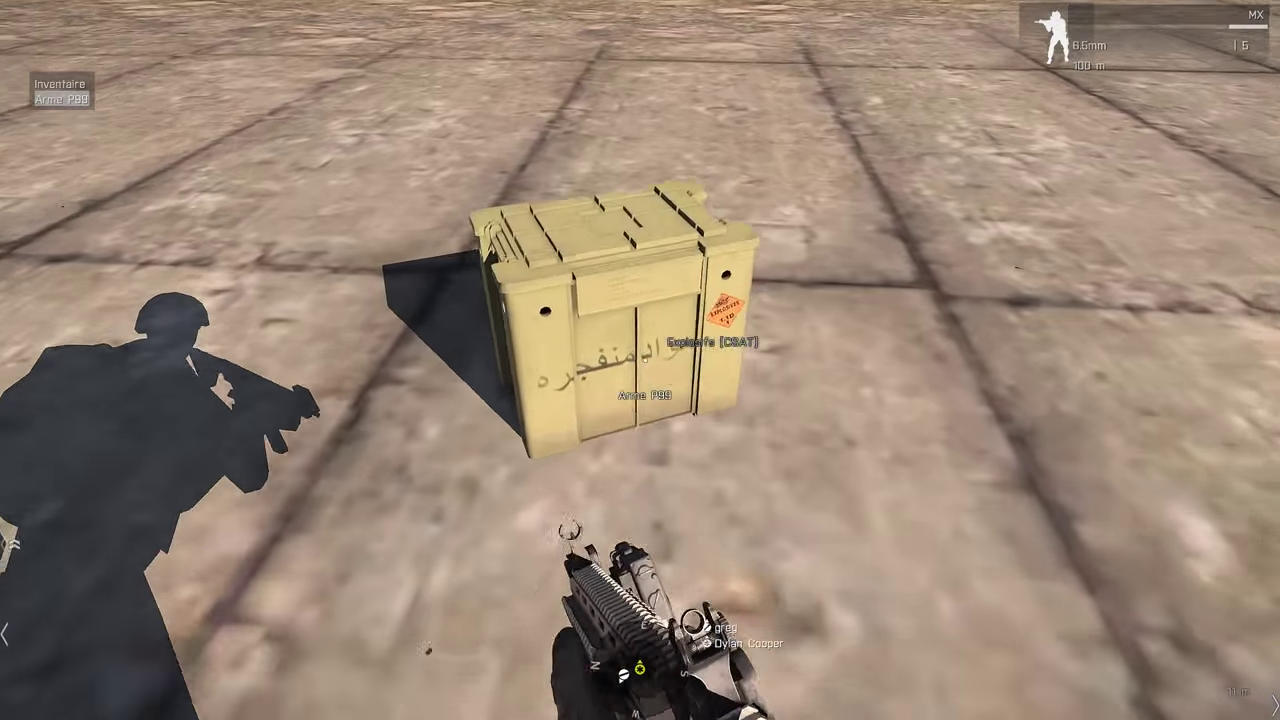
pyautogui.press('i')
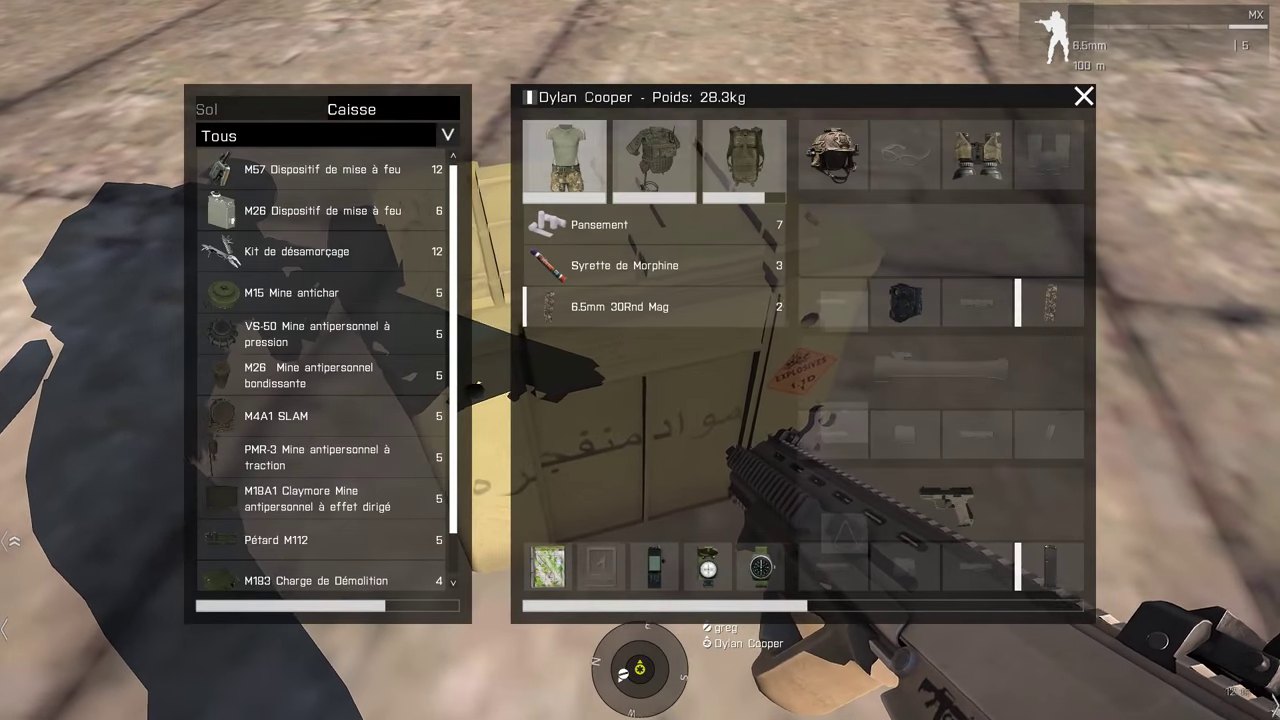
pyautogui.click(765, 154)
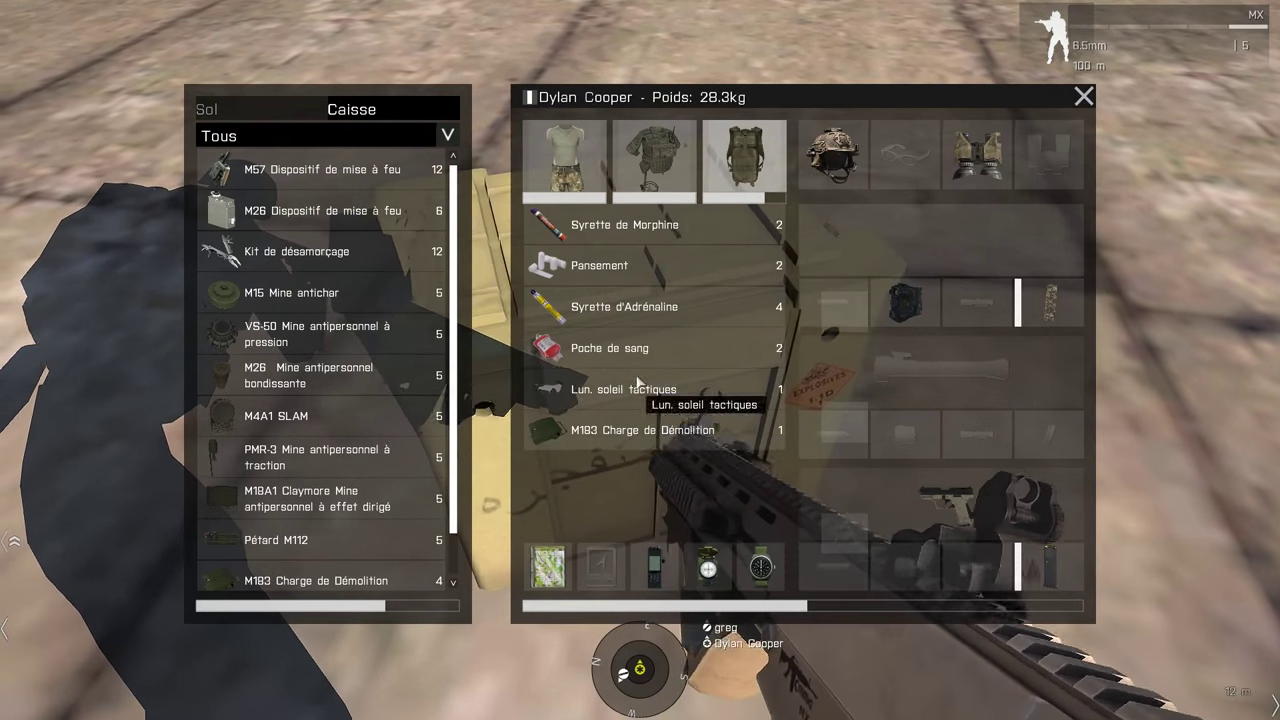
pyautogui.click(1082, 96)
pyautogui.scroll(-2, 640, 360)
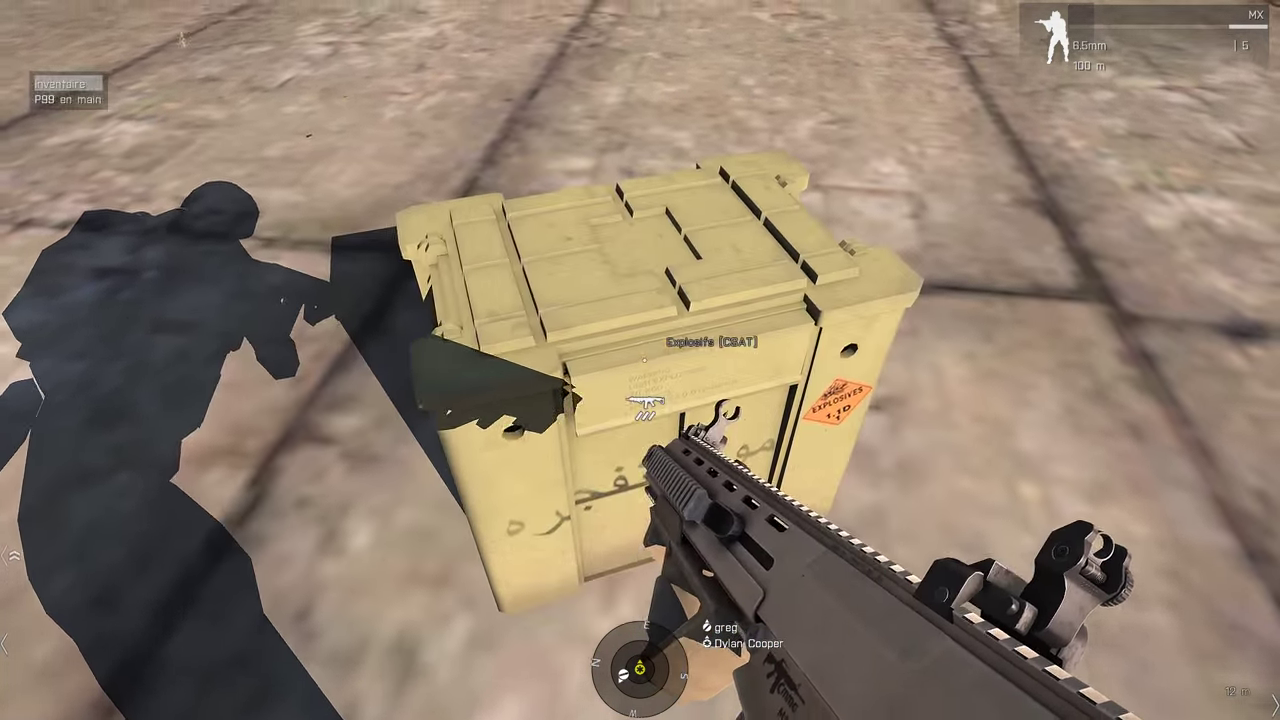
# Reopen the crate's inventory and return the M183 Charge de Démolition from the backpack to the crate
pyautogui.press('s')
pyautogui.press('a')
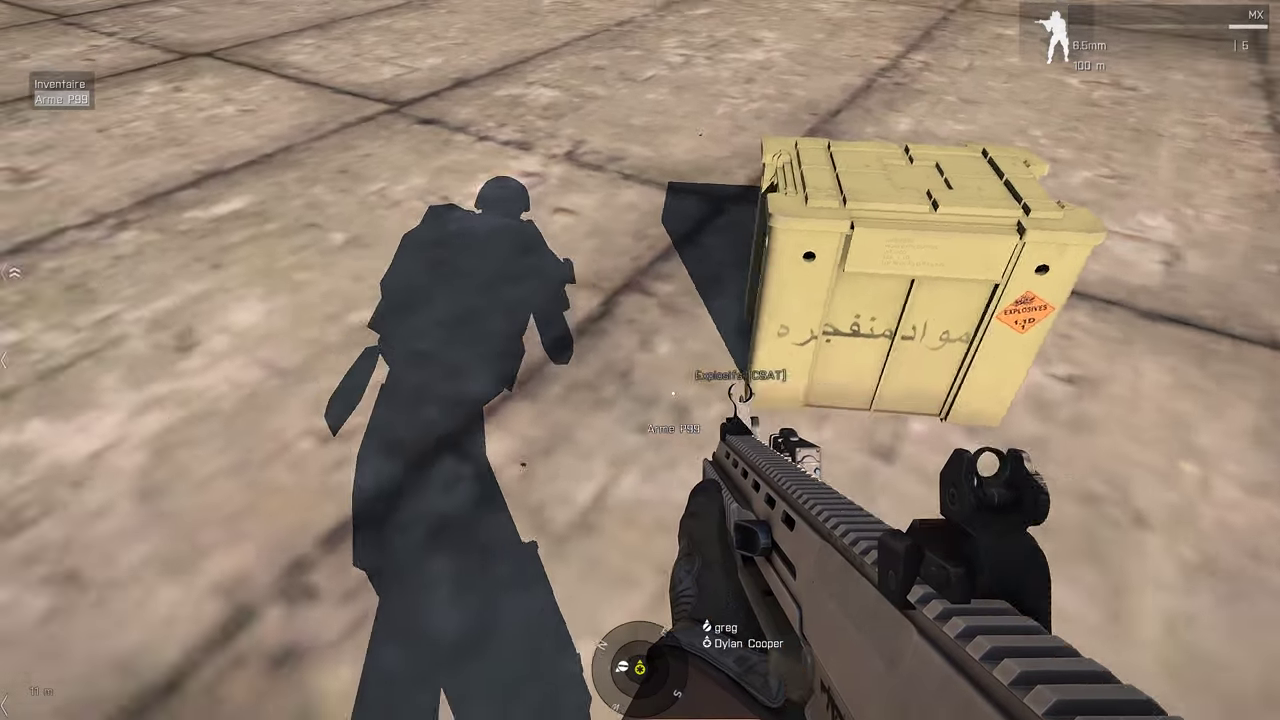
pyautogui.press('w')
pyautogui.press('i')
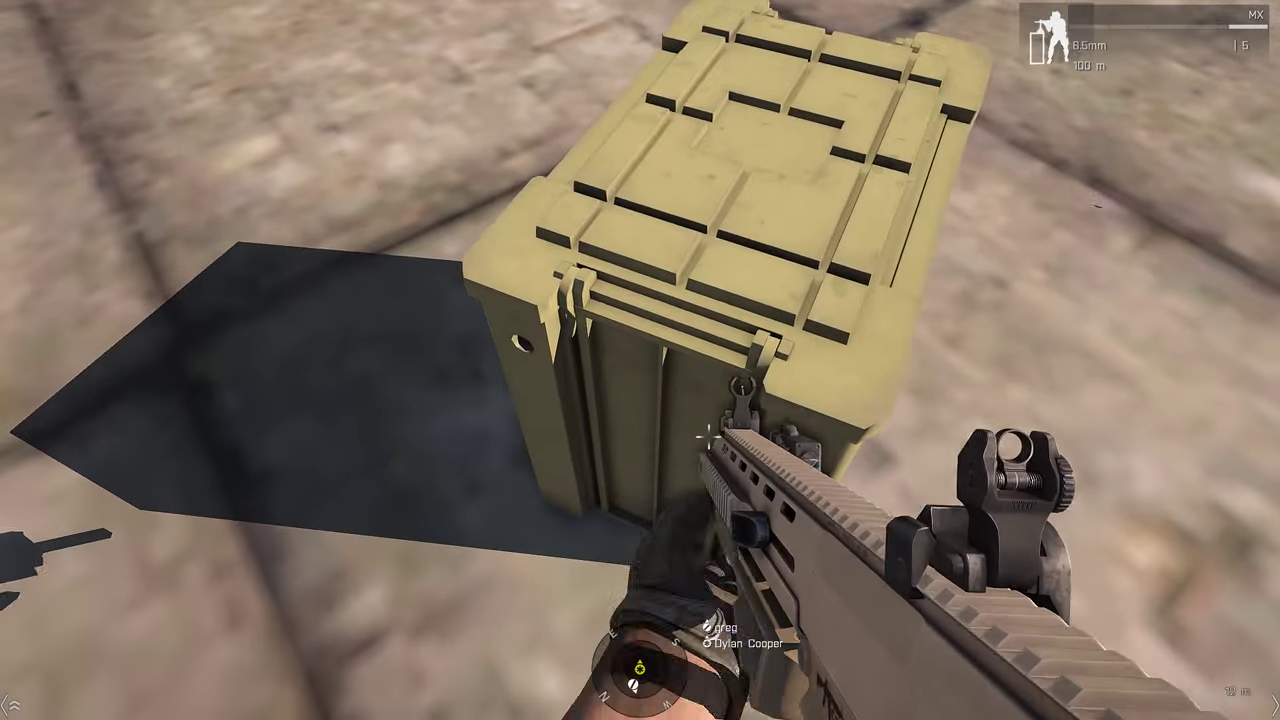
pyautogui.click(746, 181)
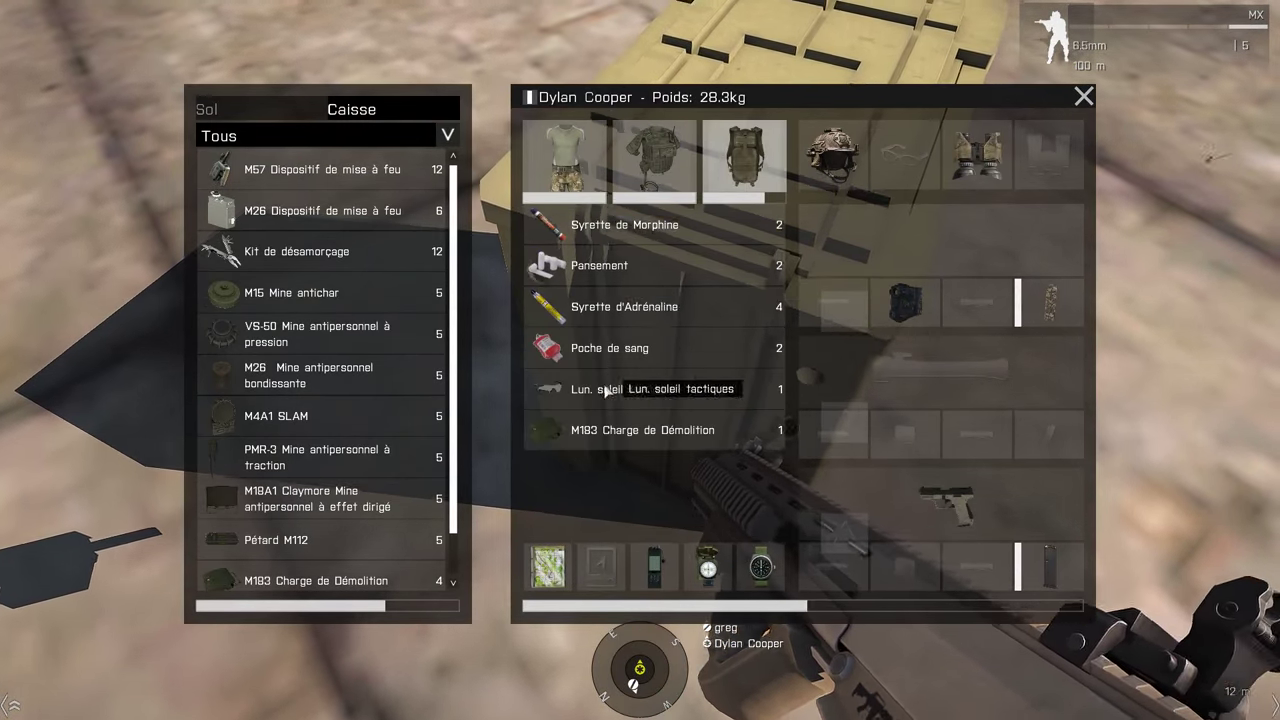
pyautogui.moveTo(560, 428); pyautogui.dragTo(441, 269)
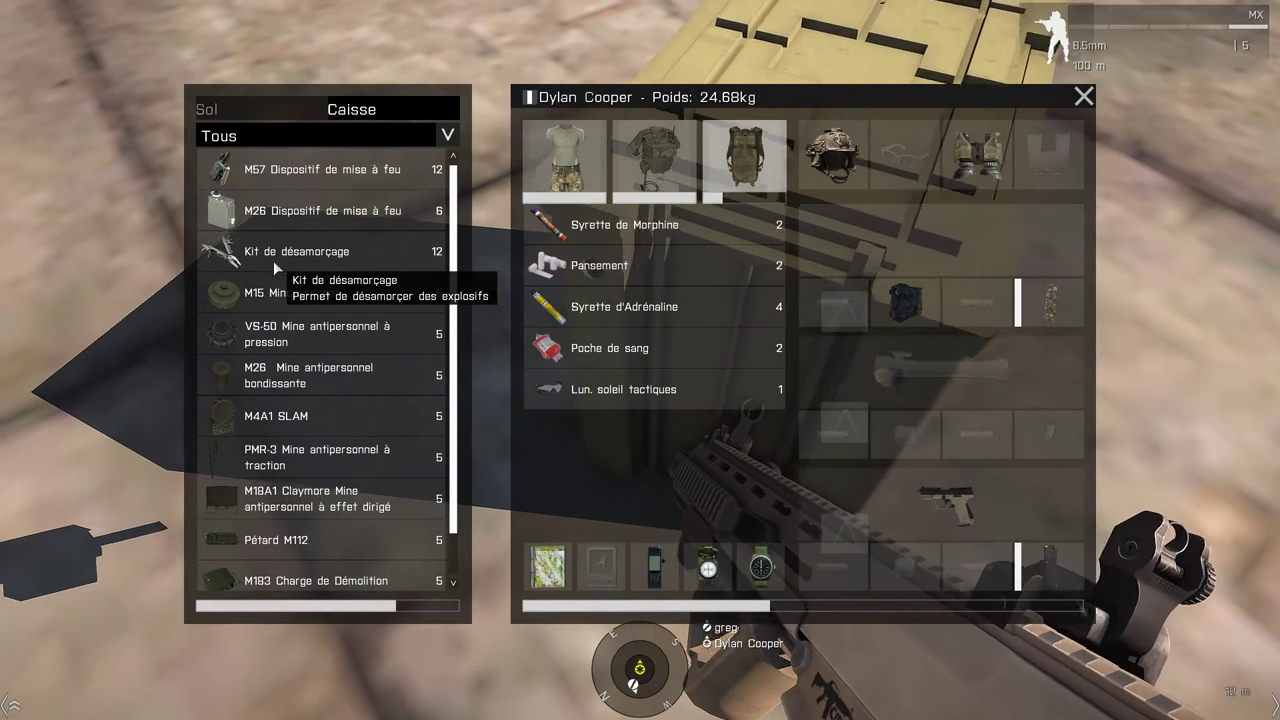
# Transfer one Pétard M112 from the crate into the medic's backpack
pyautogui.scroll(-2, 273, 261)
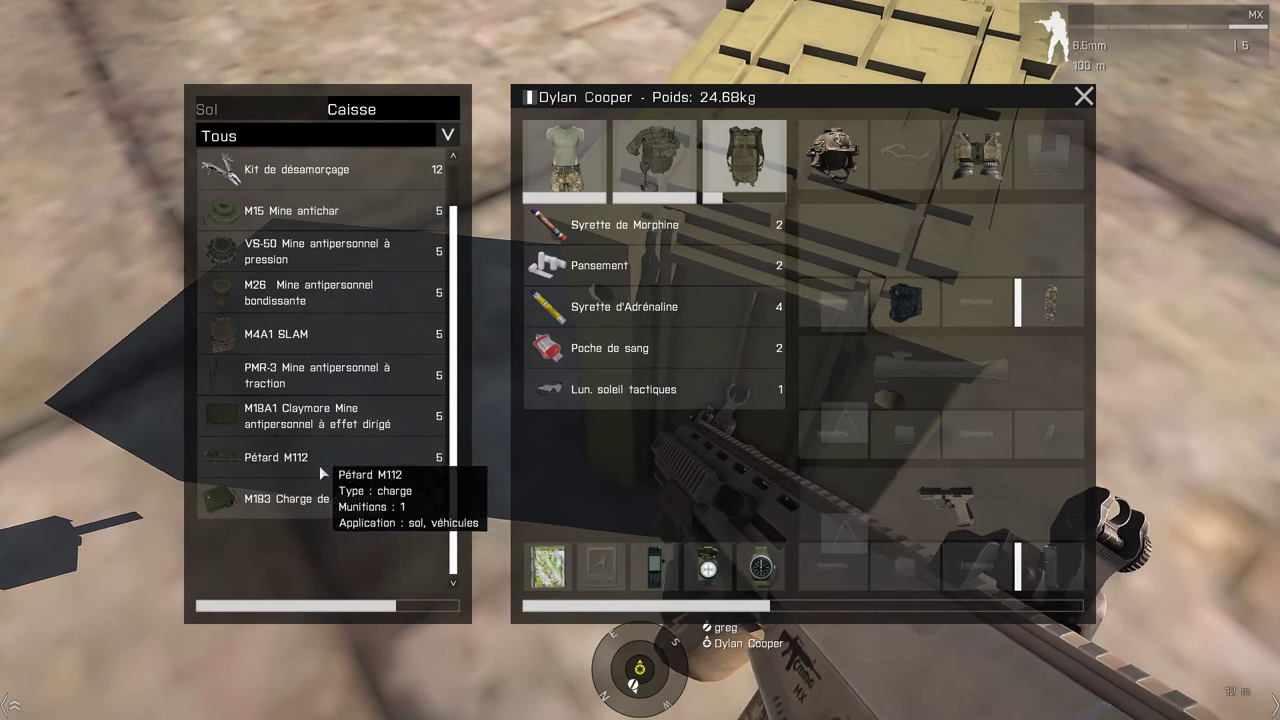
pyautogui.moveTo(308, 463); pyautogui.dragTo(771, 213)
pyautogui.moveTo(752, 163); pyautogui.dragTo(753, 165)
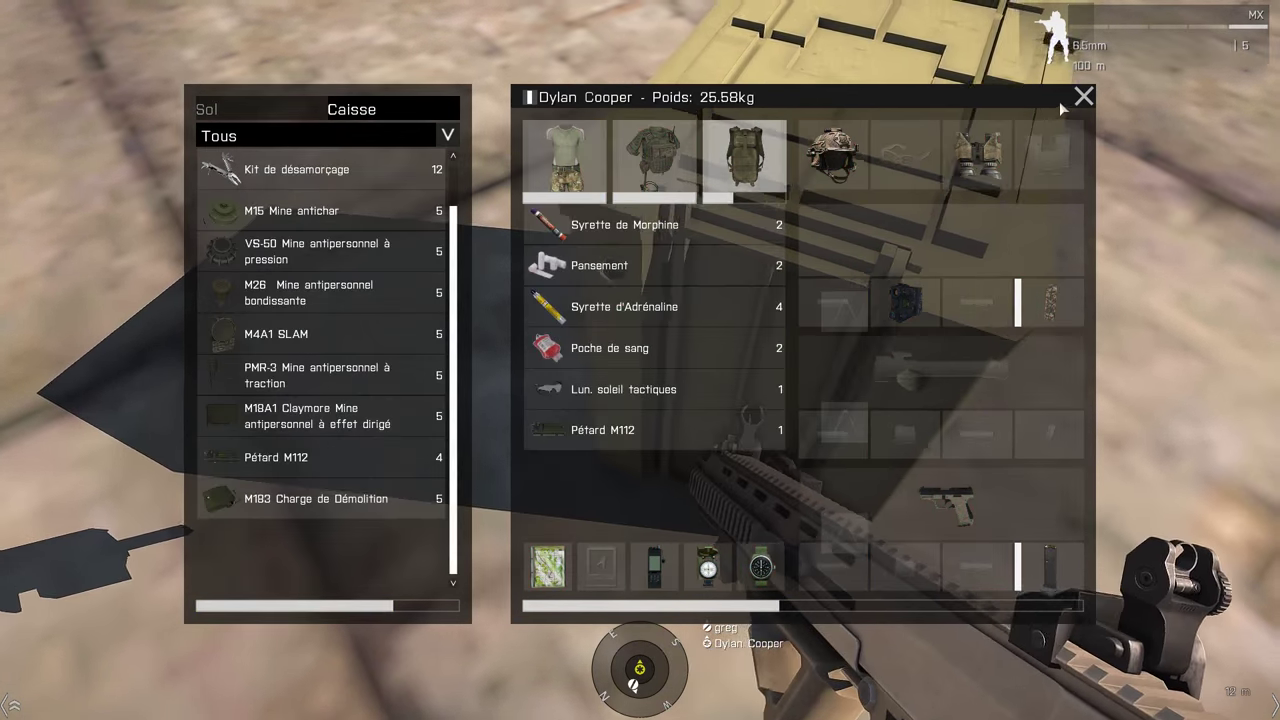
pyautogui.click(1083, 97)
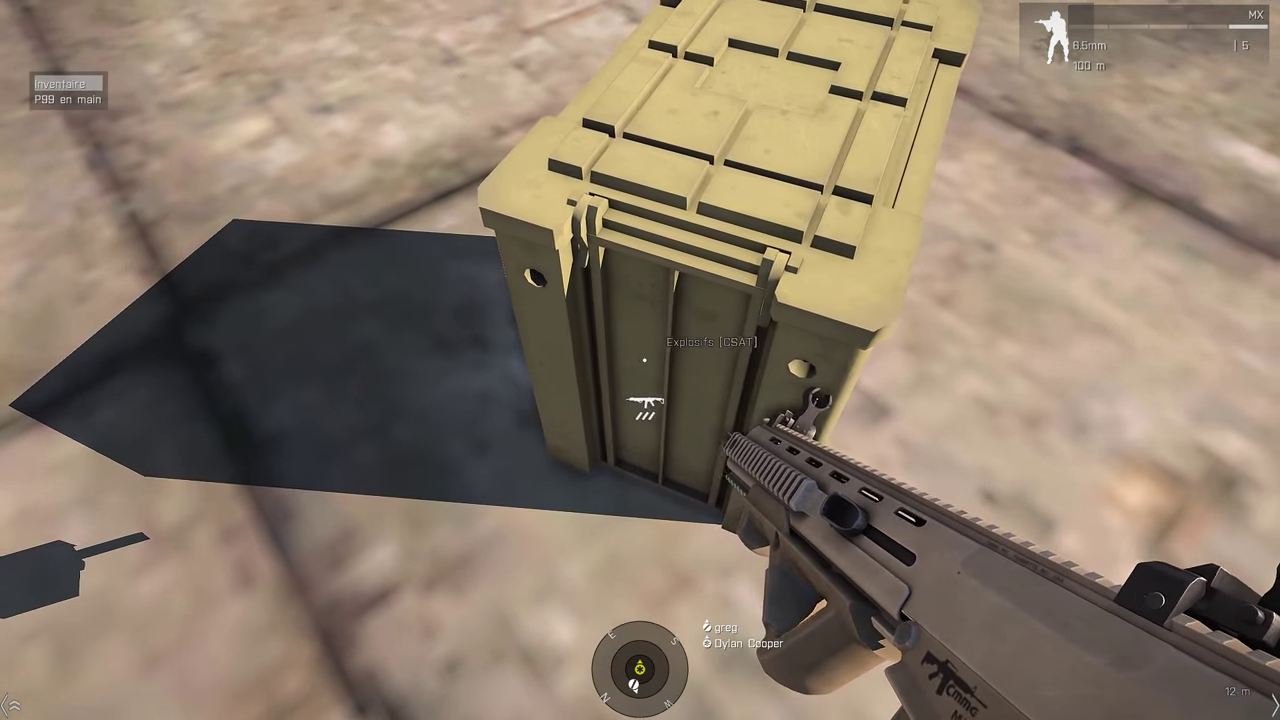
# Turn away from the crate and switch control back to the GM- Chef de groupe unit
pyautogui.press('w')
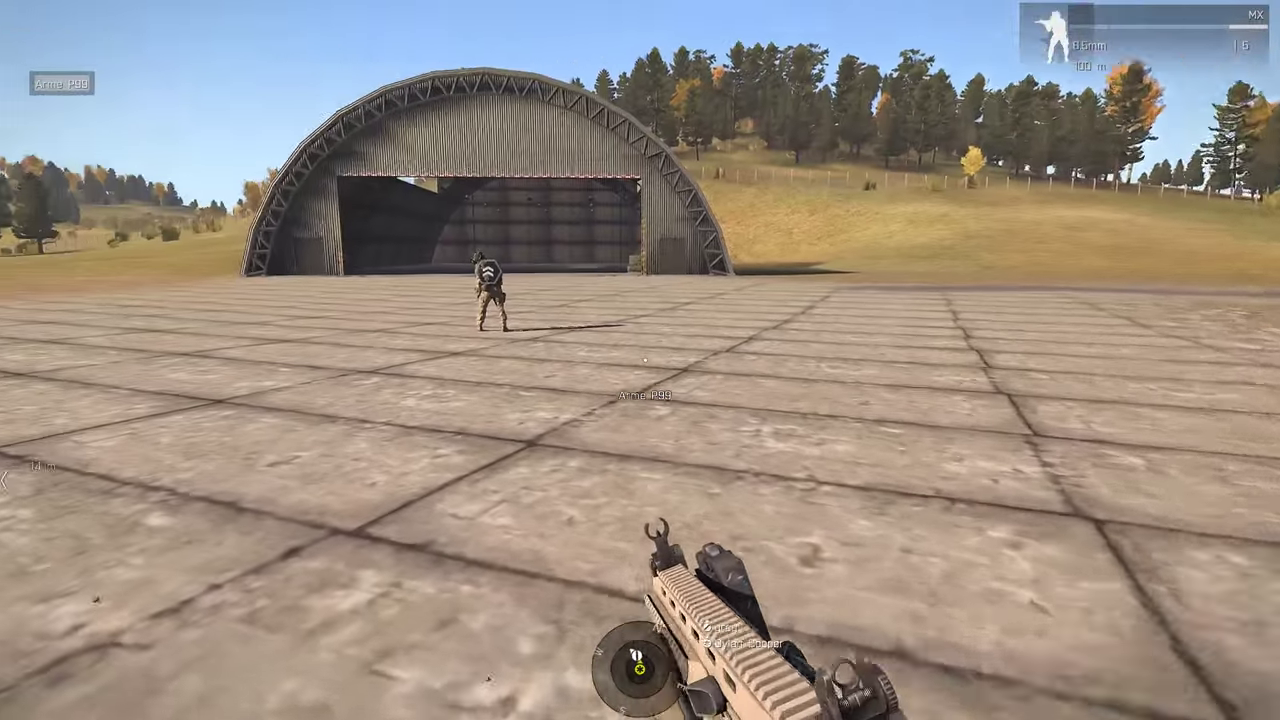
pyautogui.press('u')
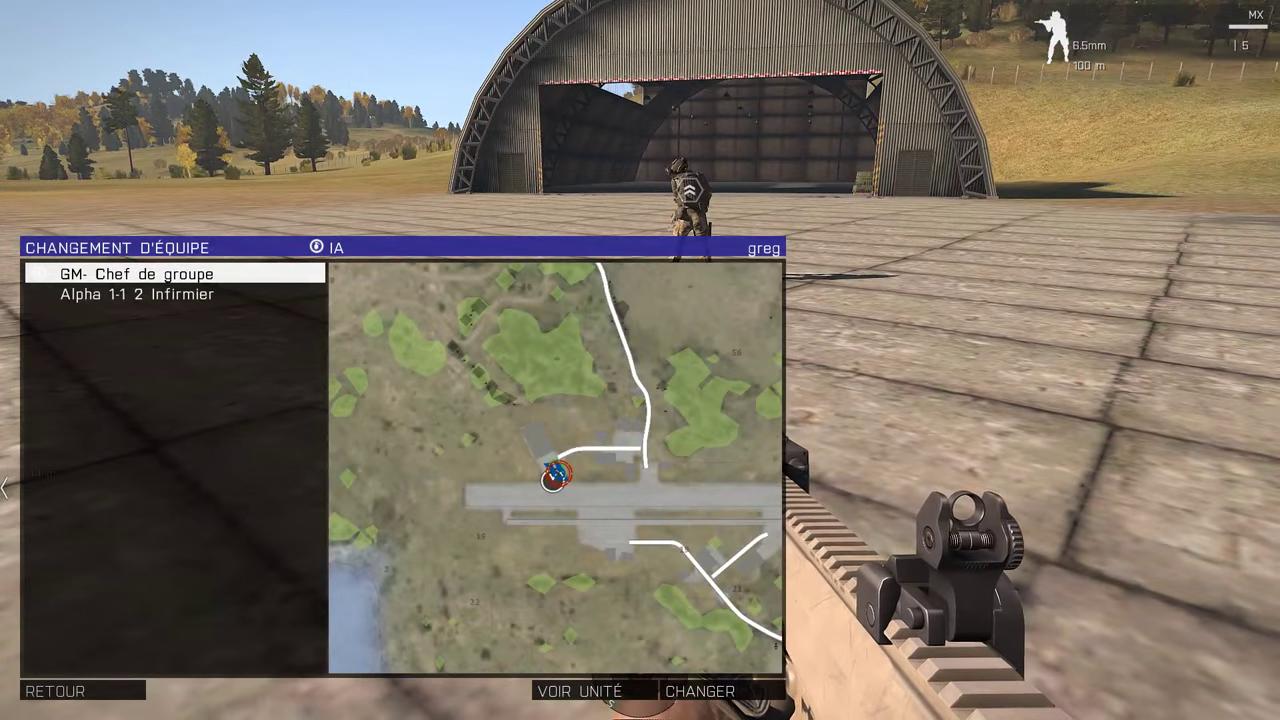
pyautogui.doubleClick(216, 277)
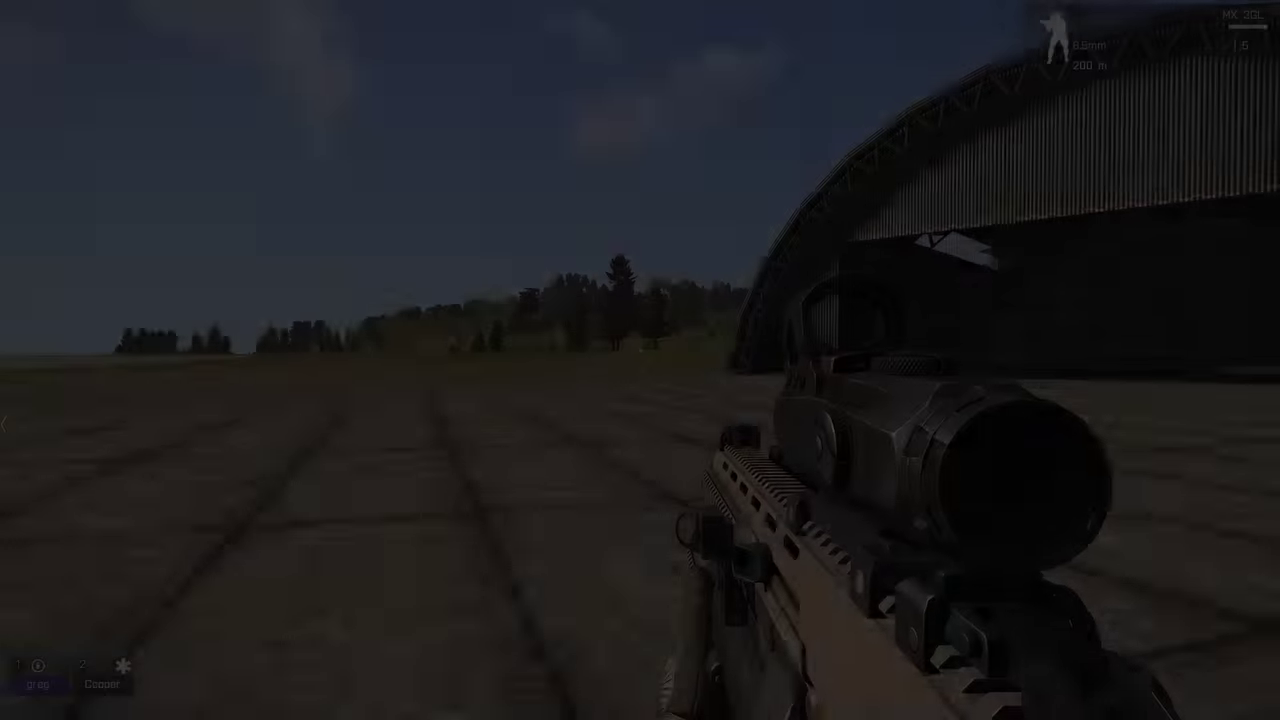
# Walk to the arsenal crate at the hangar entrance and equip the Camp (sac de couchage vert) backpack
pyautogui.press('w')
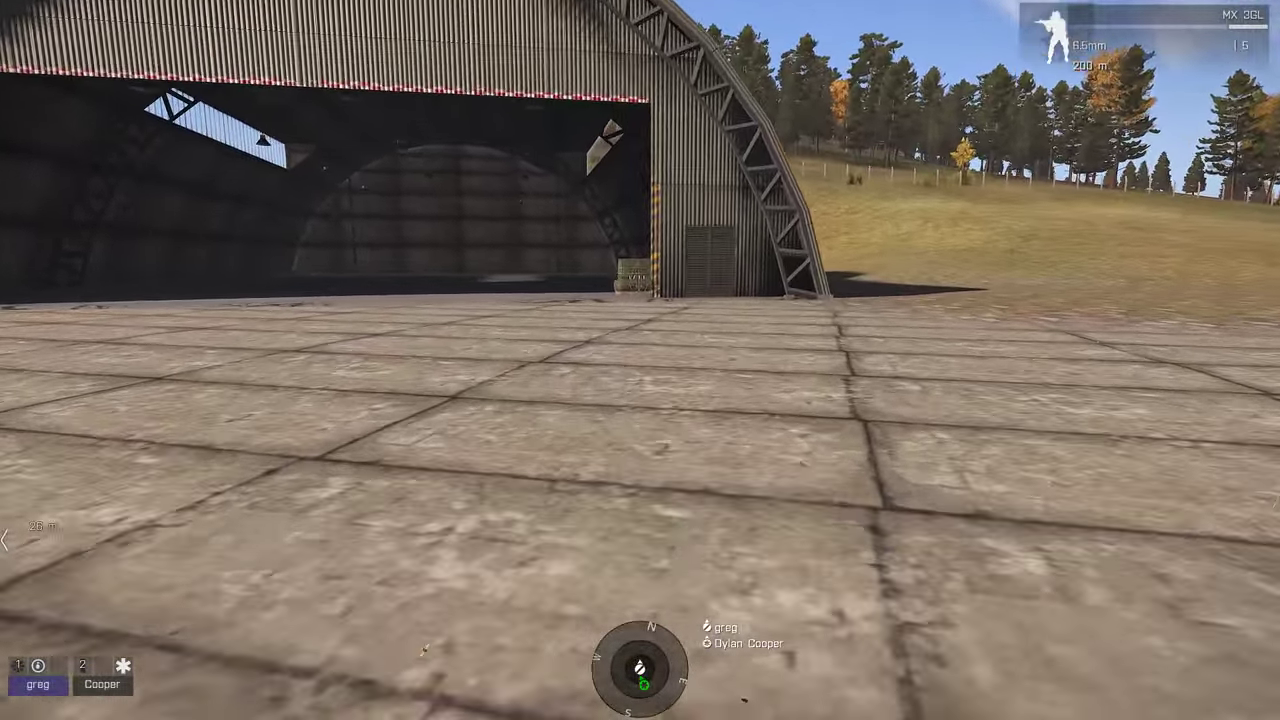
pyautogui.press('w')
pyautogui.scroll(-1, 640, 360)
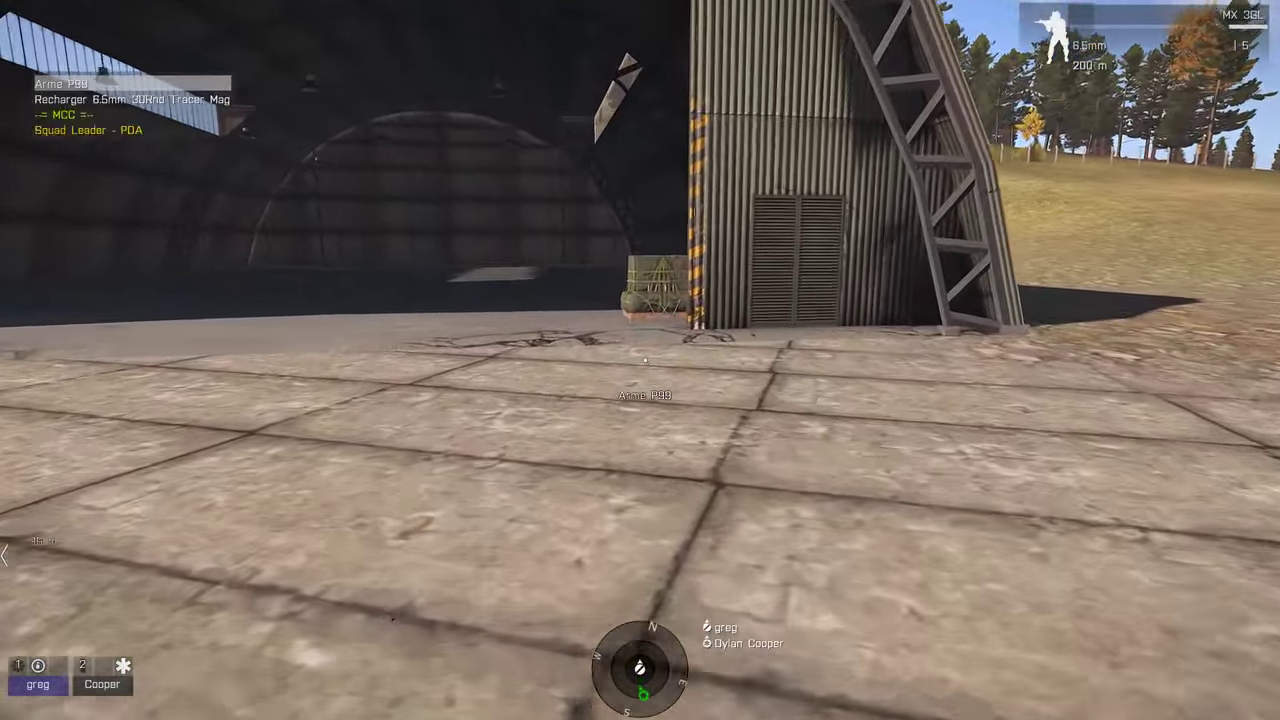
pyautogui.press('w')
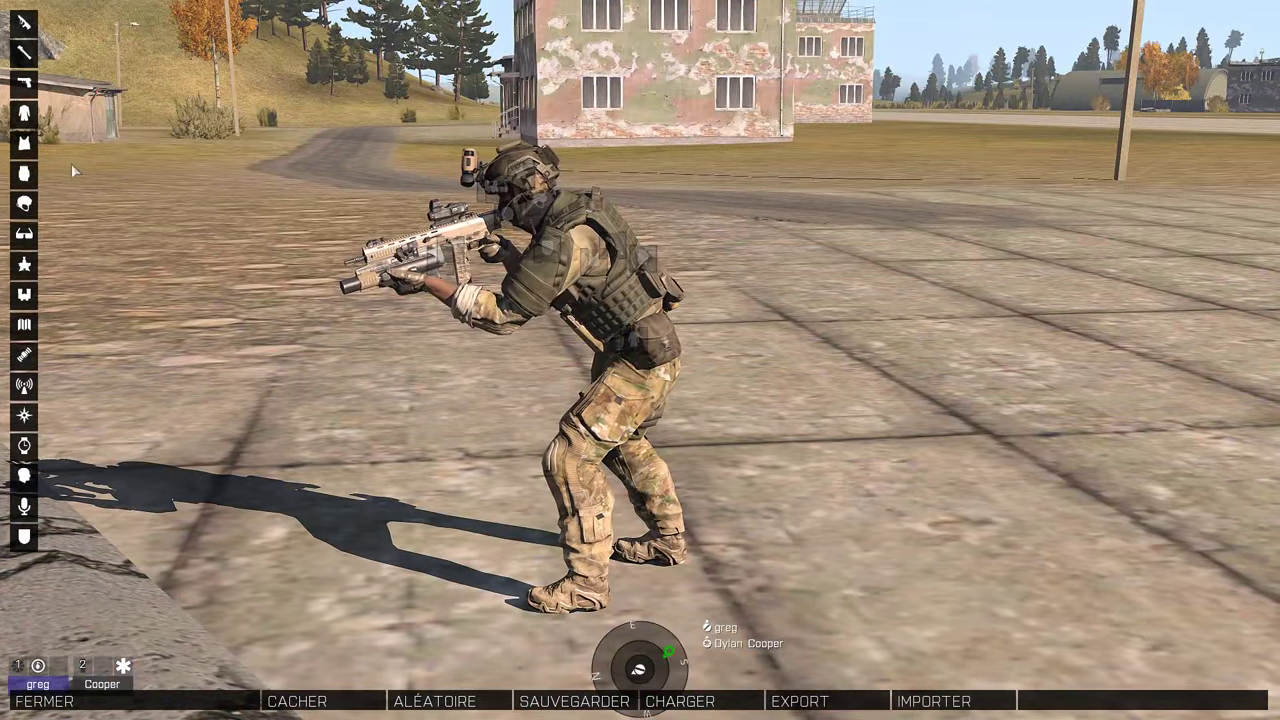
pyautogui.click(24, 175)
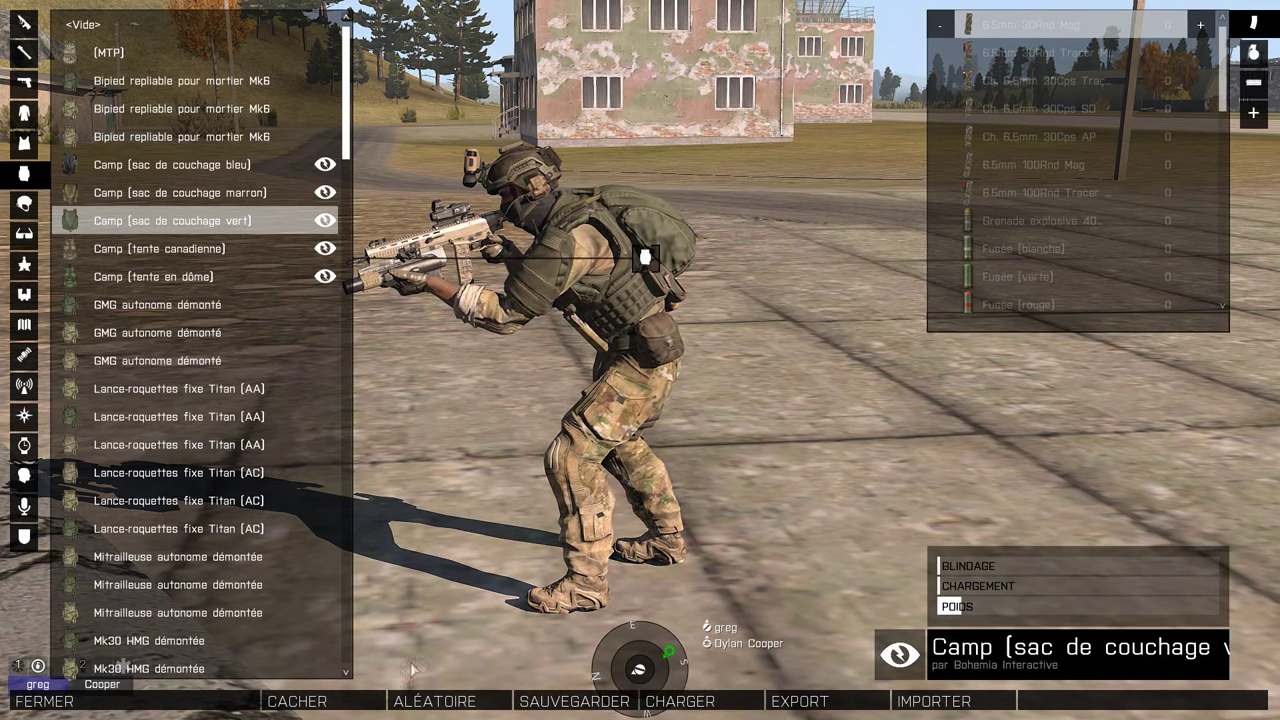
pyautogui.click(228, 705)
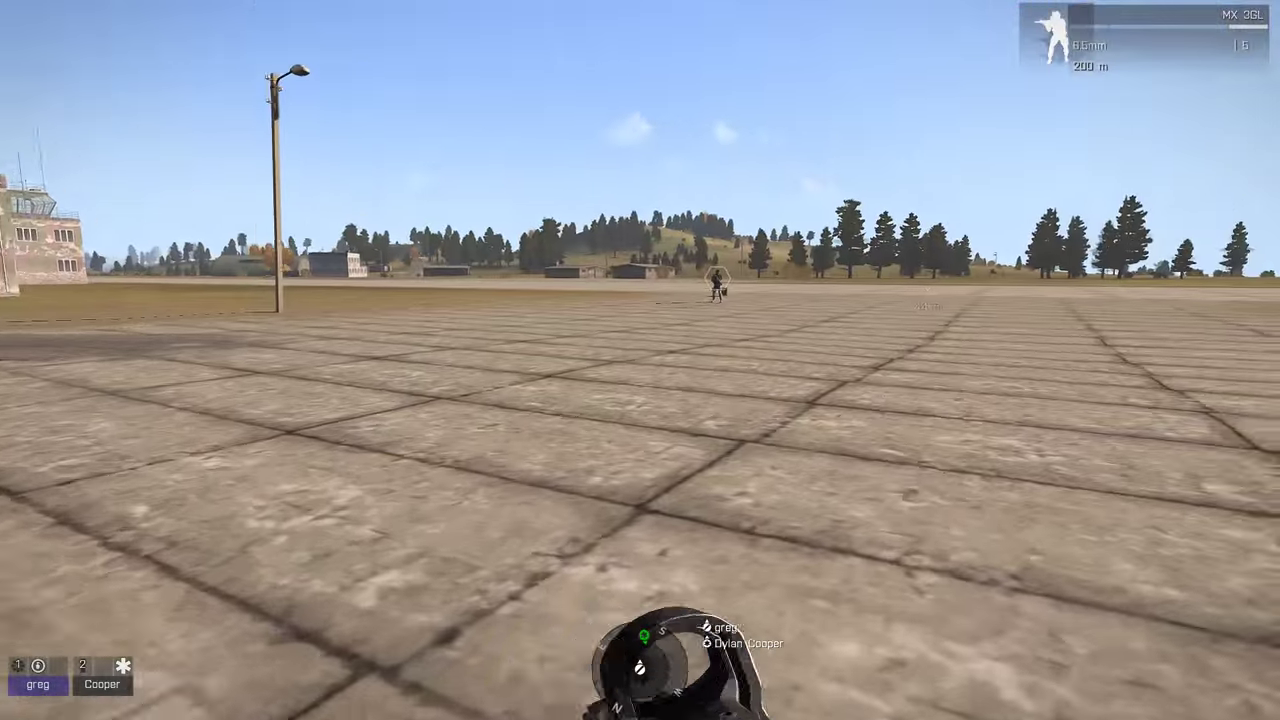
# Switch to third-person view, rejoin the medic on the tarmac and order unit 2 to move to the hangar
pyautogui.press('KP_Enter')
pyautogui.press('w')
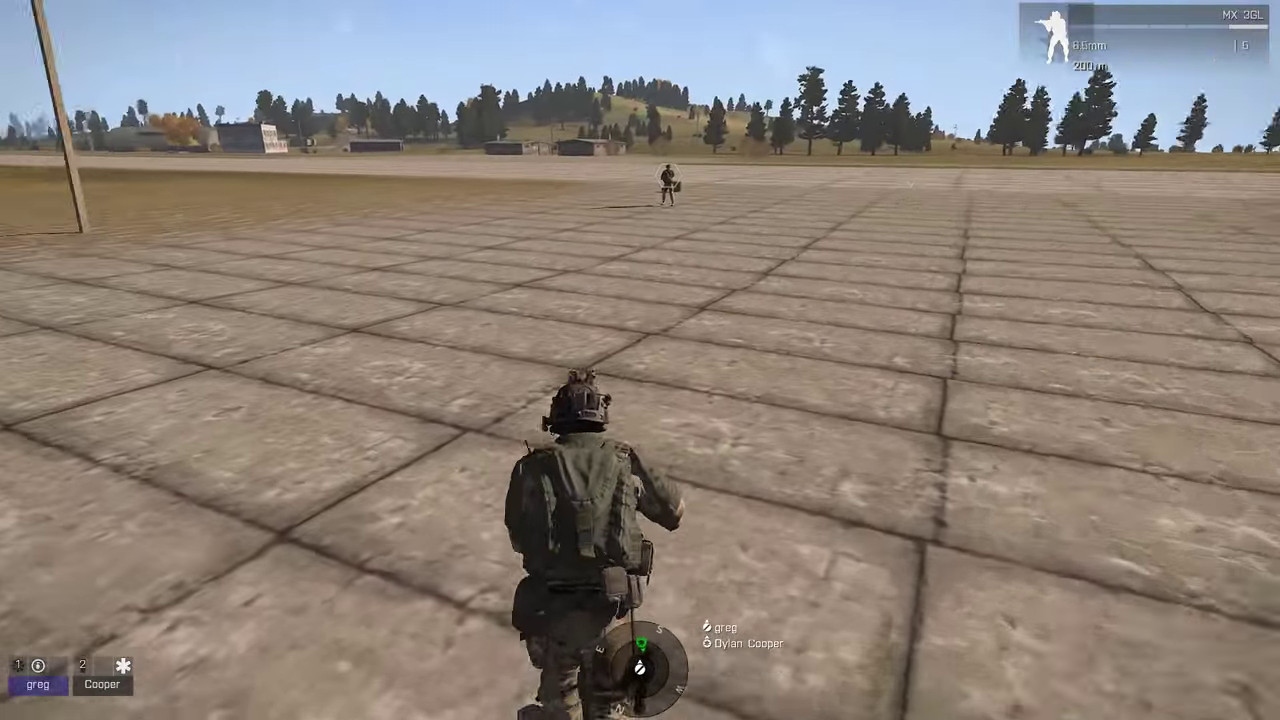
pyautogui.press('w')
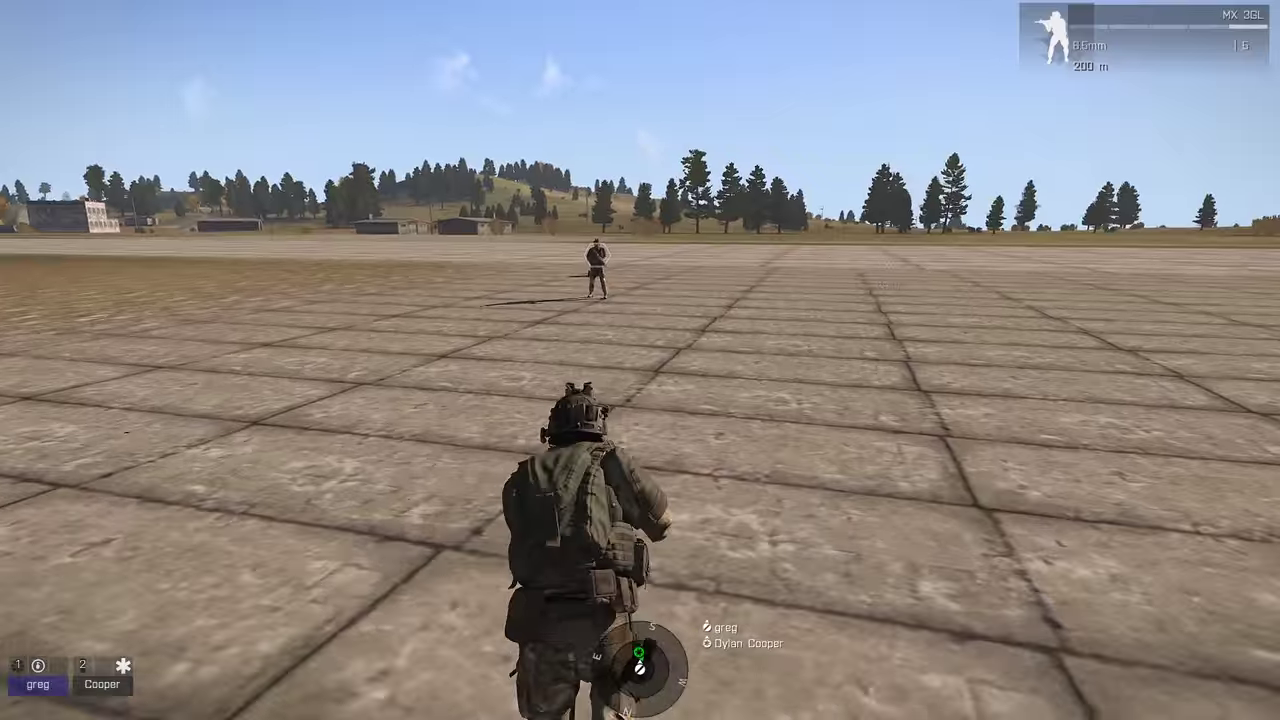
pyautogui.press('w')
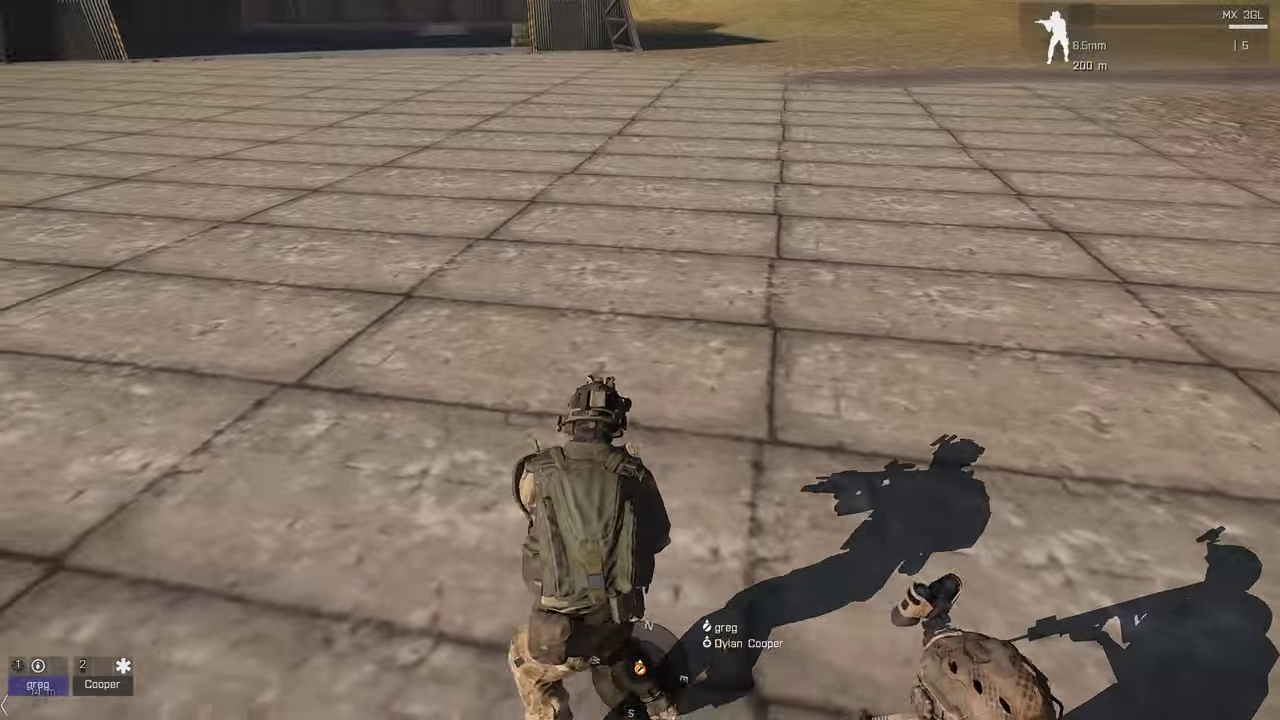
pyautogui.press('F2')
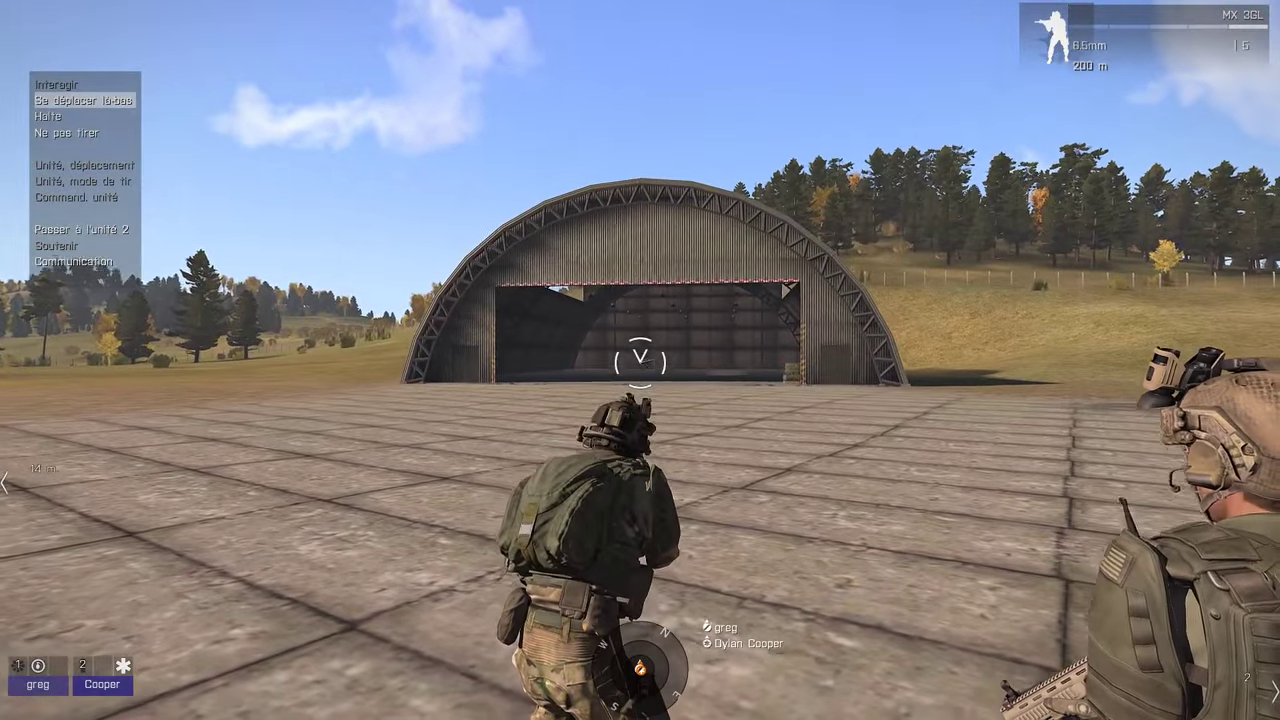
pyautogui.press('space')
# Walk to the explosives crate, open its inventory and check whether the equipped camp backpack can carry items
pyautogui.press('w')
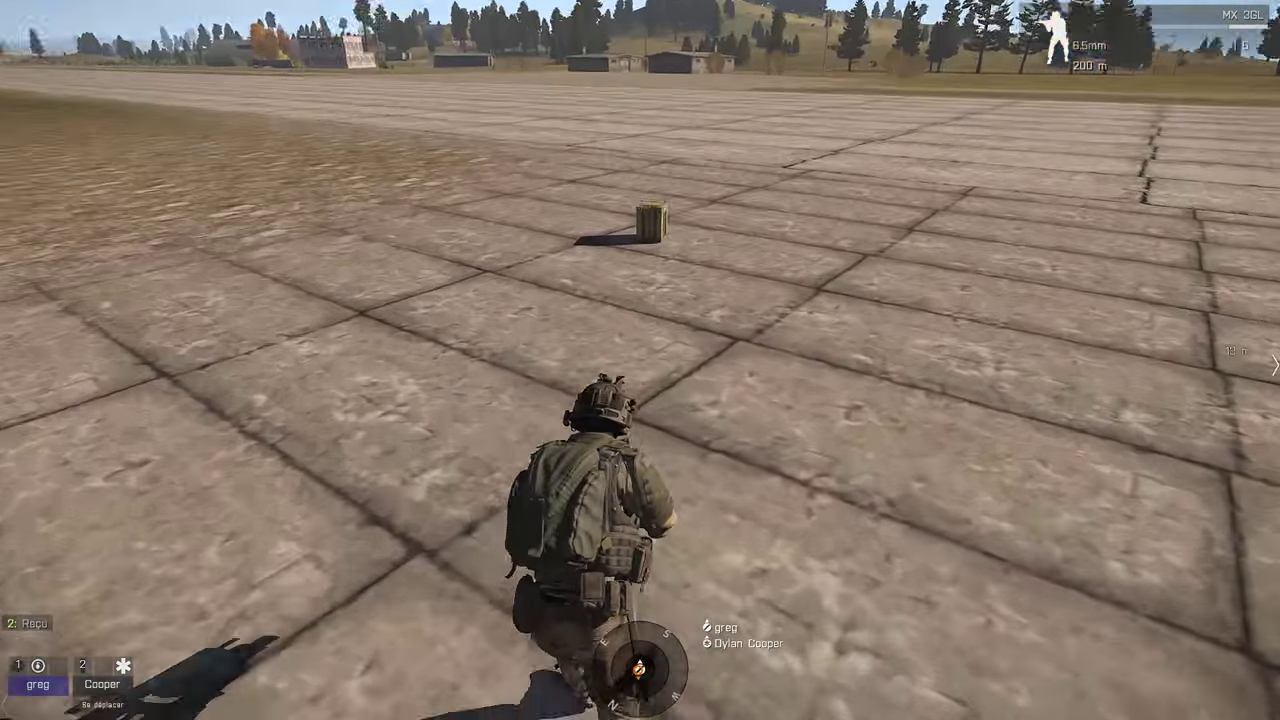
pyautogui.press('w')
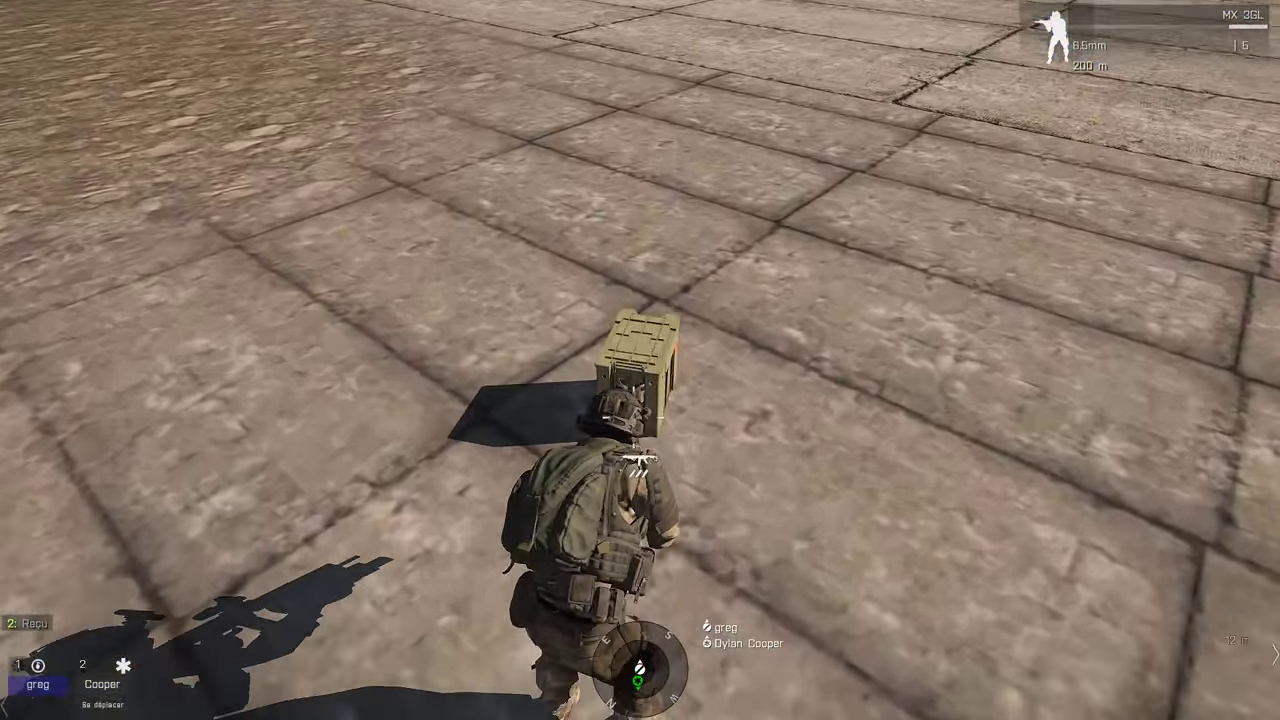
pyautogui.scroll(-1, 640, 360)
pyautogui.press('i')
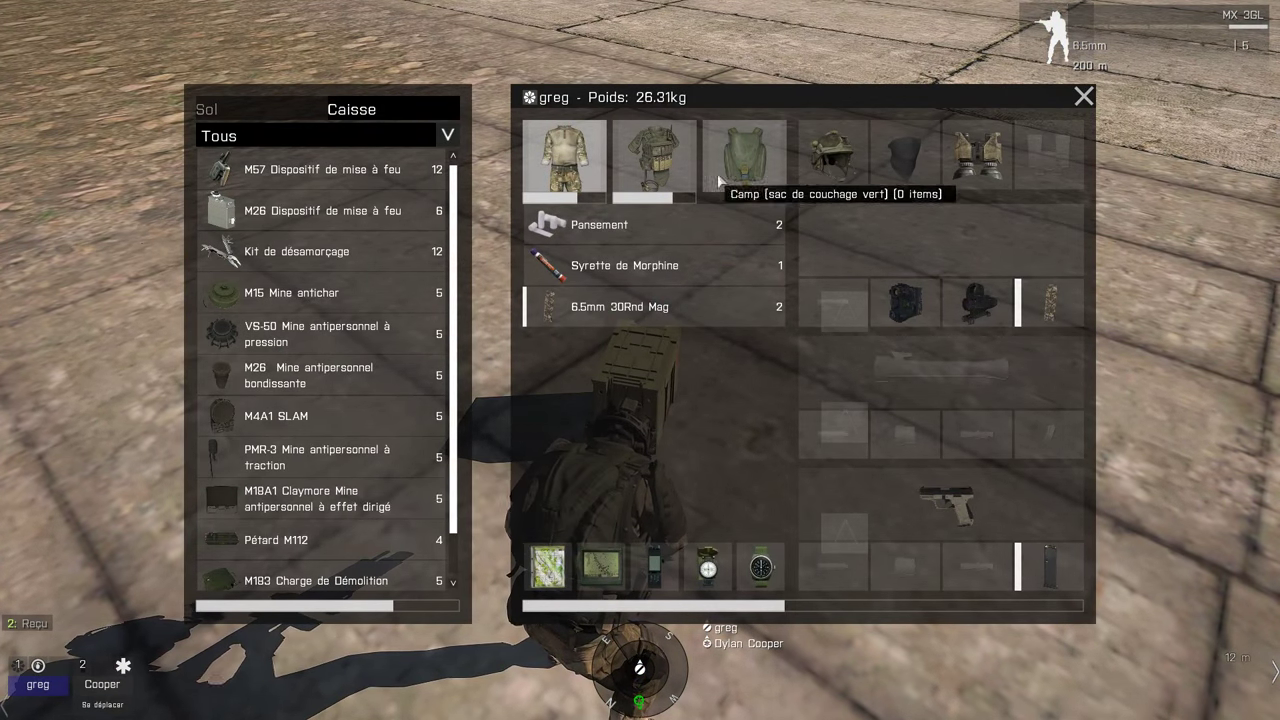
pyautogui.click(742, 172)
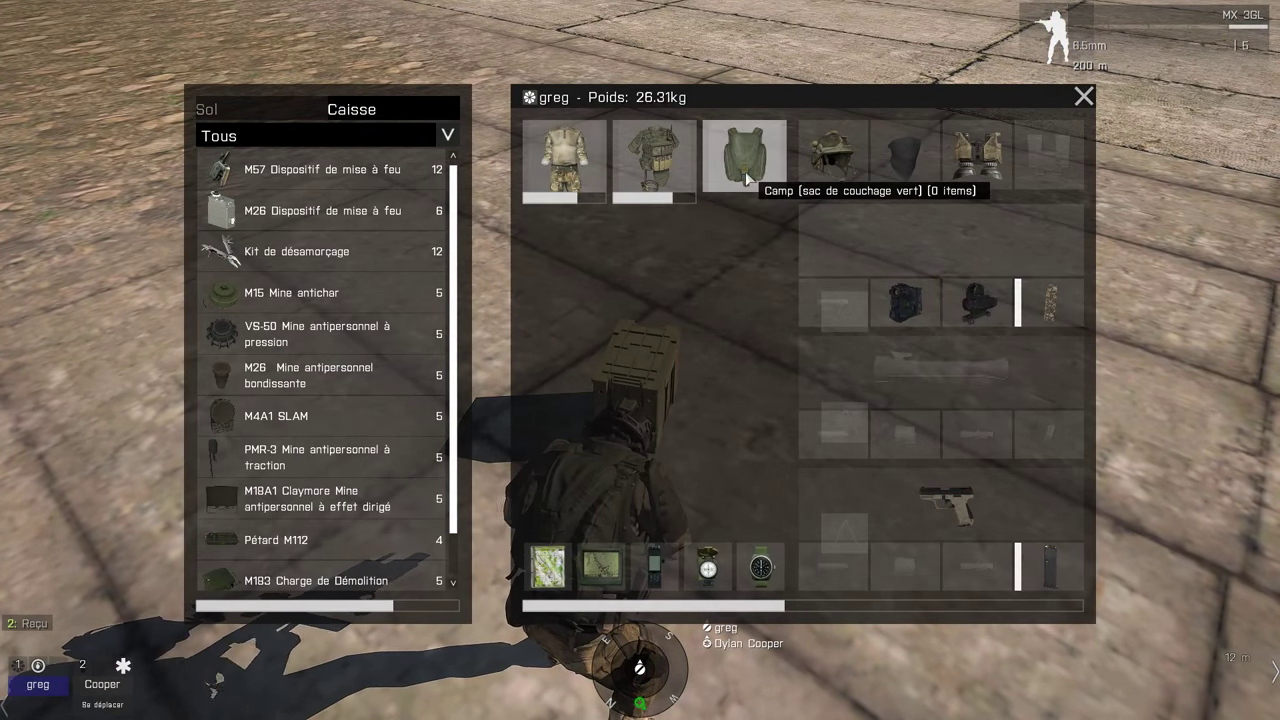
pyautogui.click(1084, 97)
# Return to the hangar's arsenal crate and replace the backpack with Paquetage d'assaut (hex)
pyautogui.press('w')
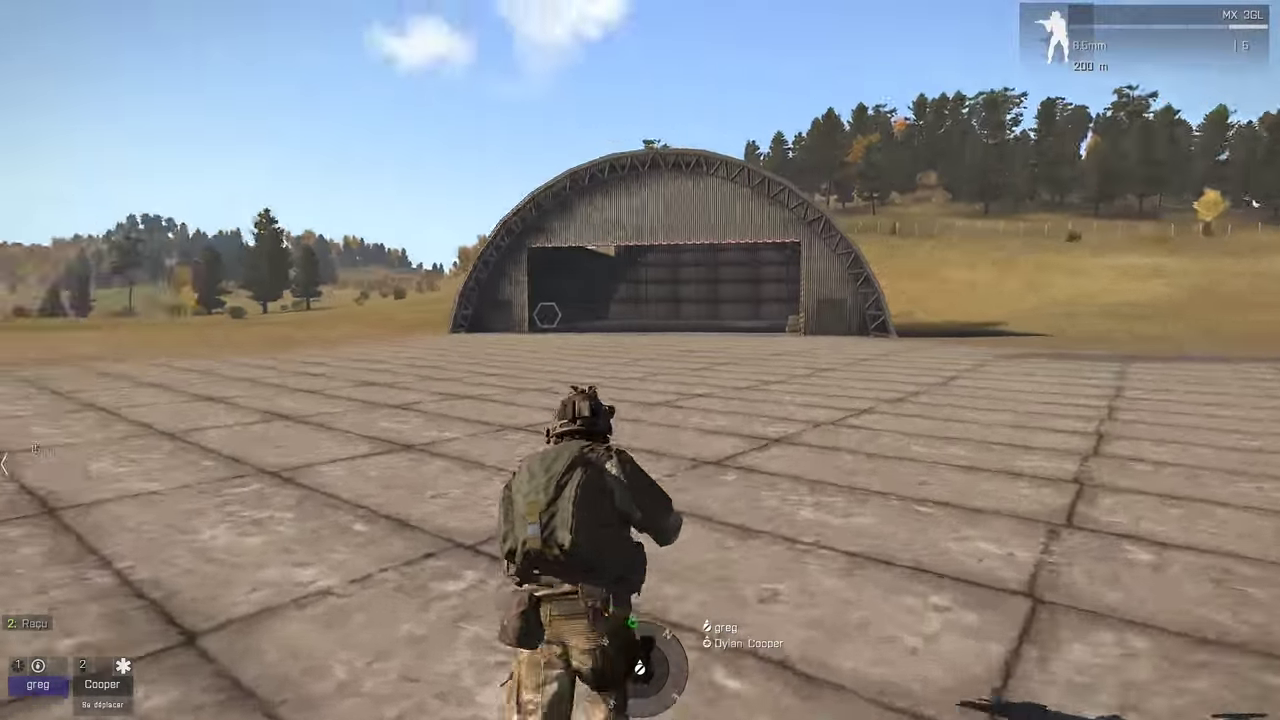
pyautogui.press('w')
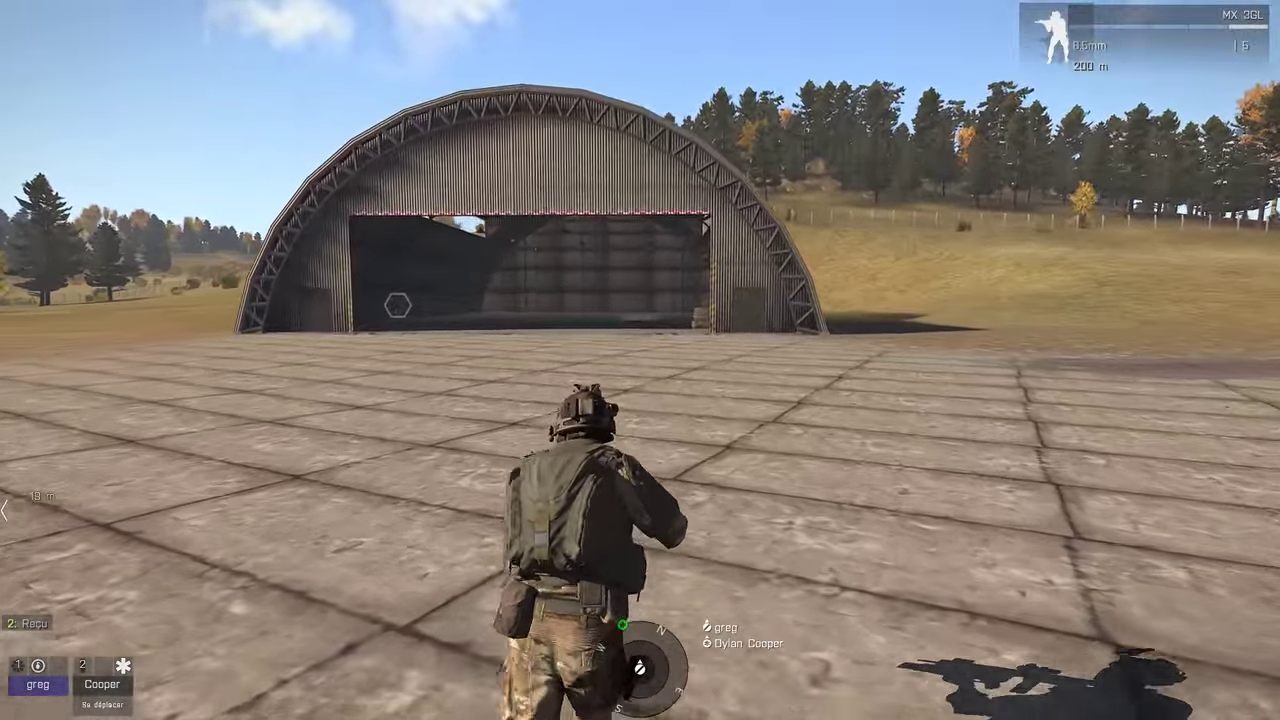
pyautogui.press('w')
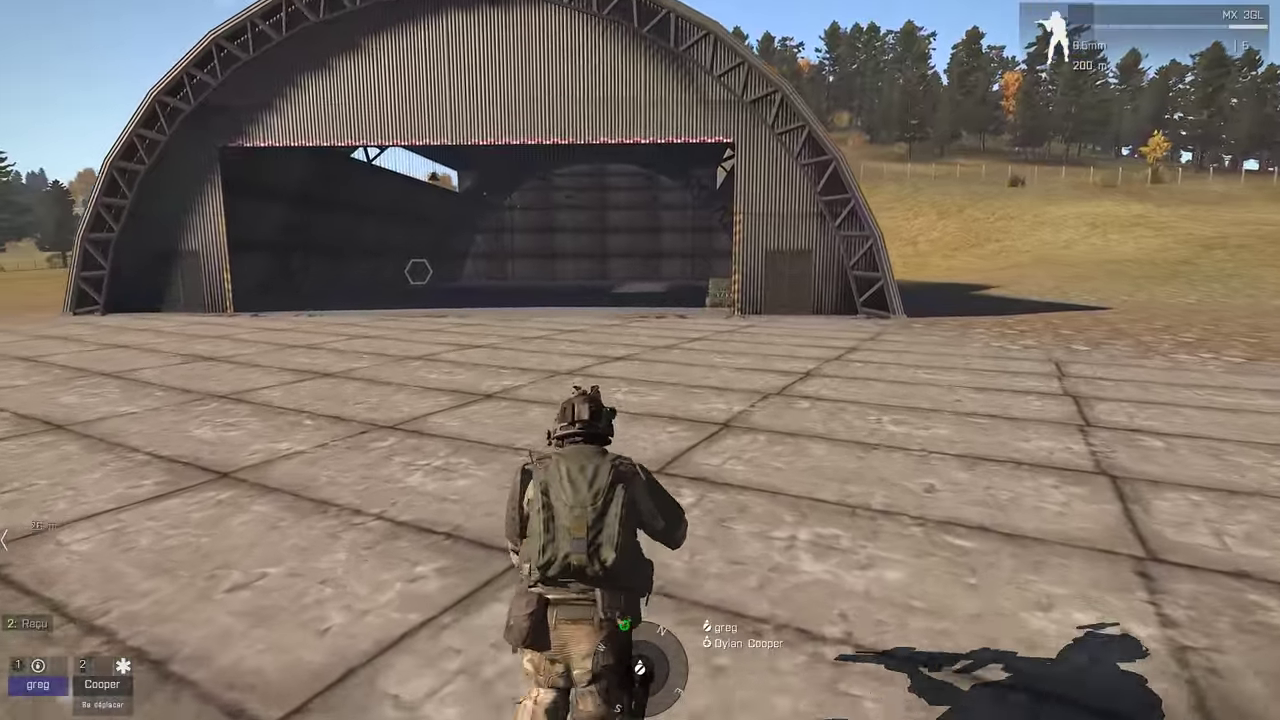
pyautogui.press('w')
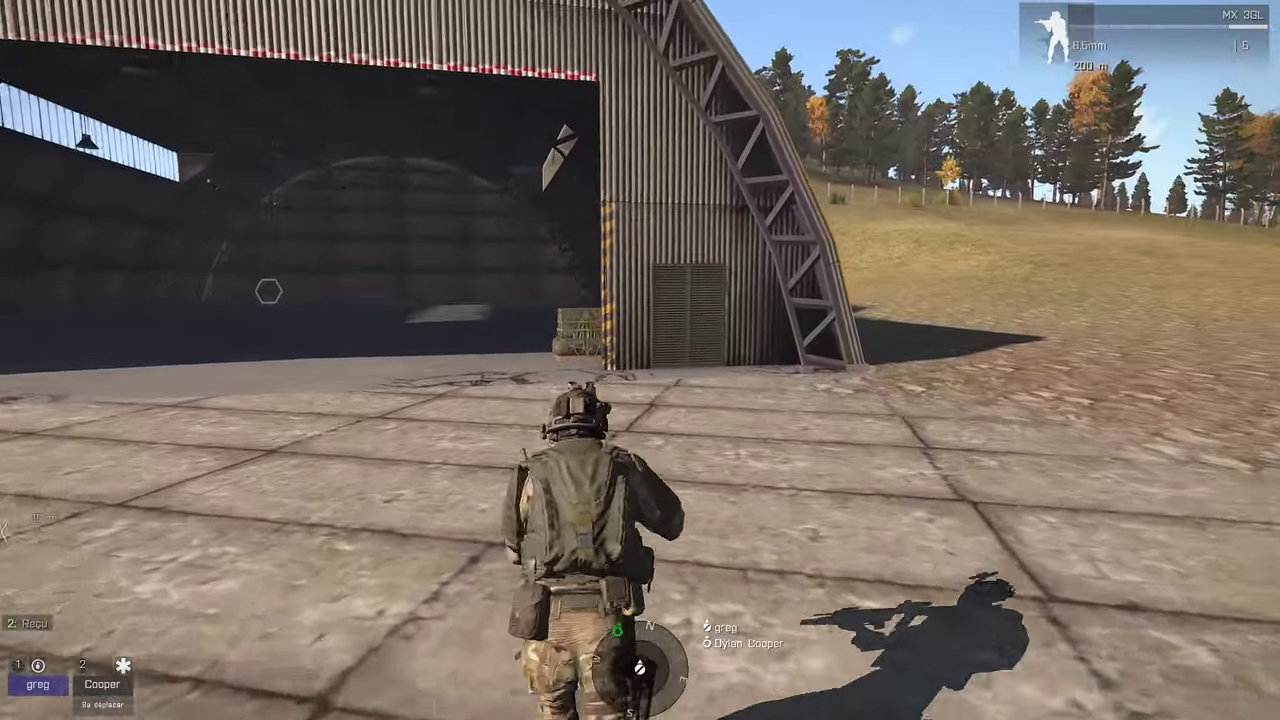
pyautogui.press('space')
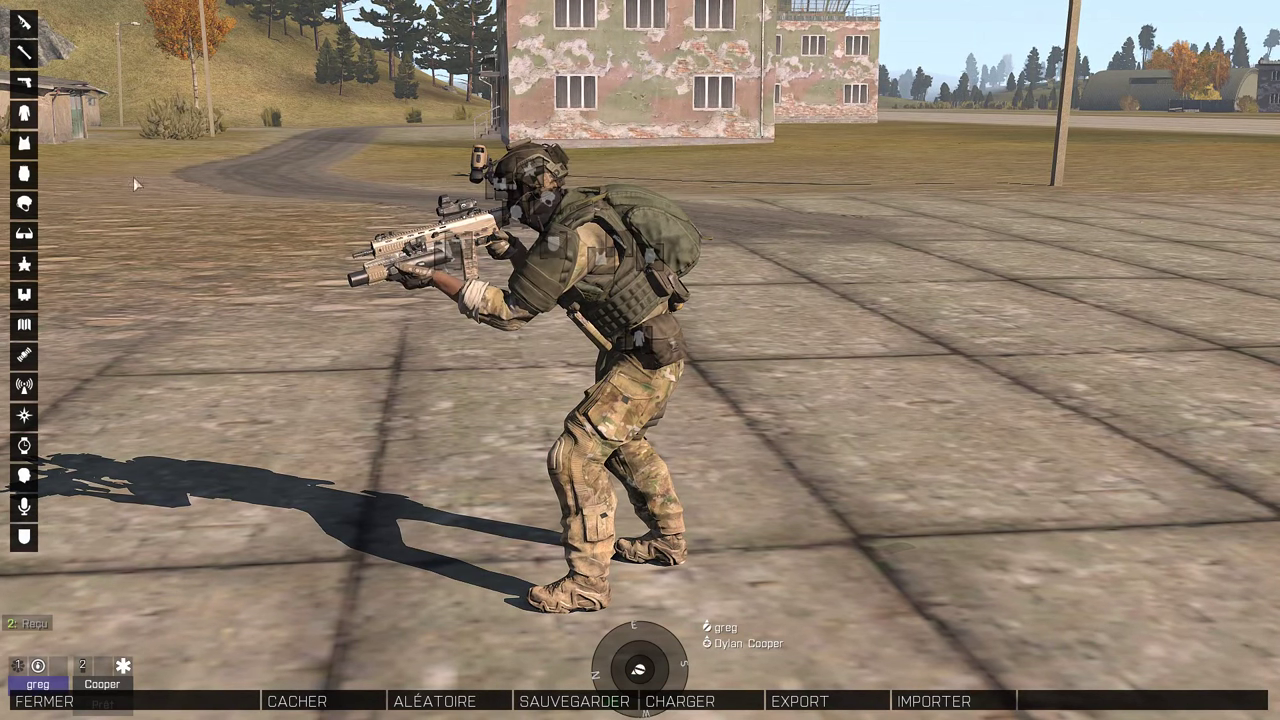
pyautogui.click(26, 175)
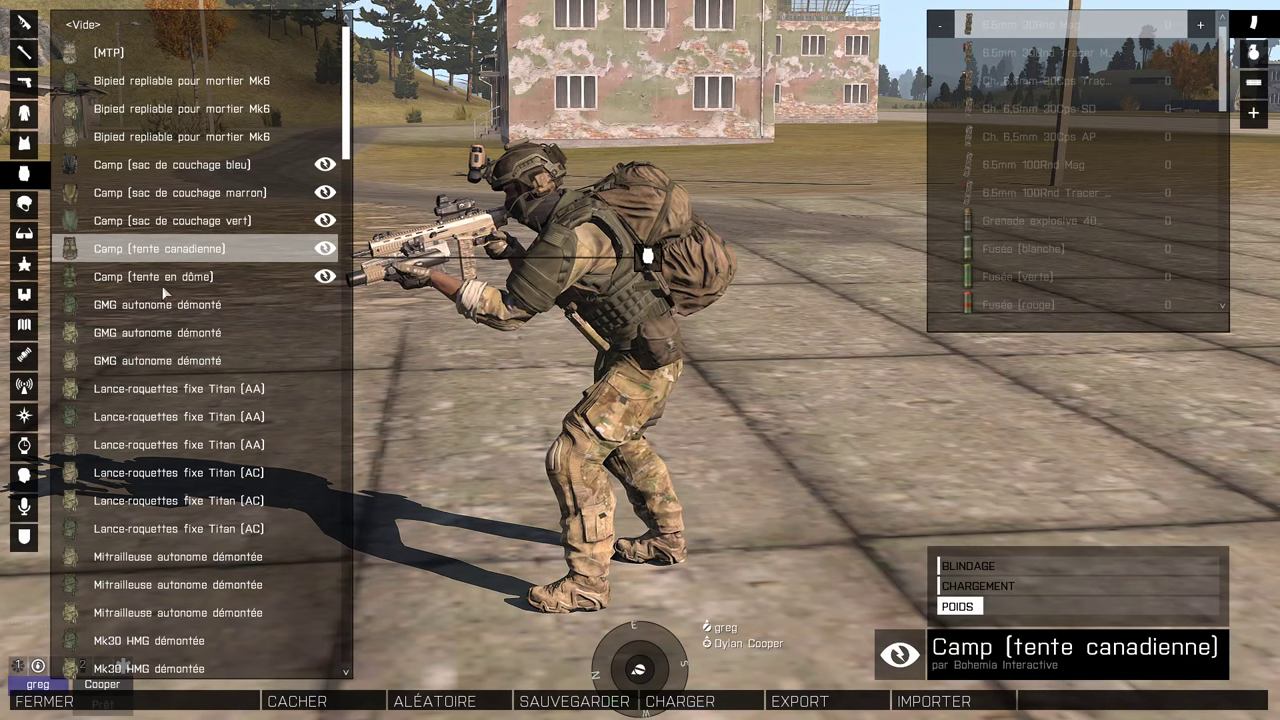
pyautogui.scroll(-3, 237, 374)
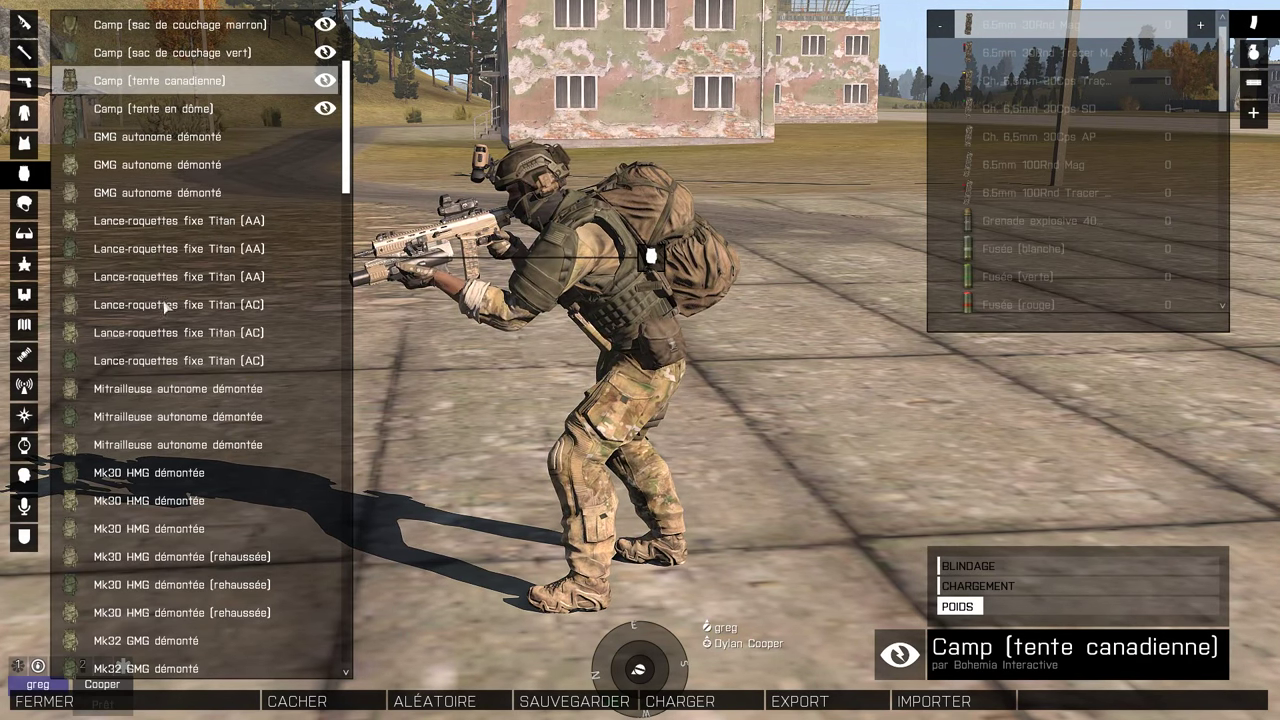
pyautogui.scroll(-2, 180, 452)
pyautogui.scroll(-7, 125, 388)
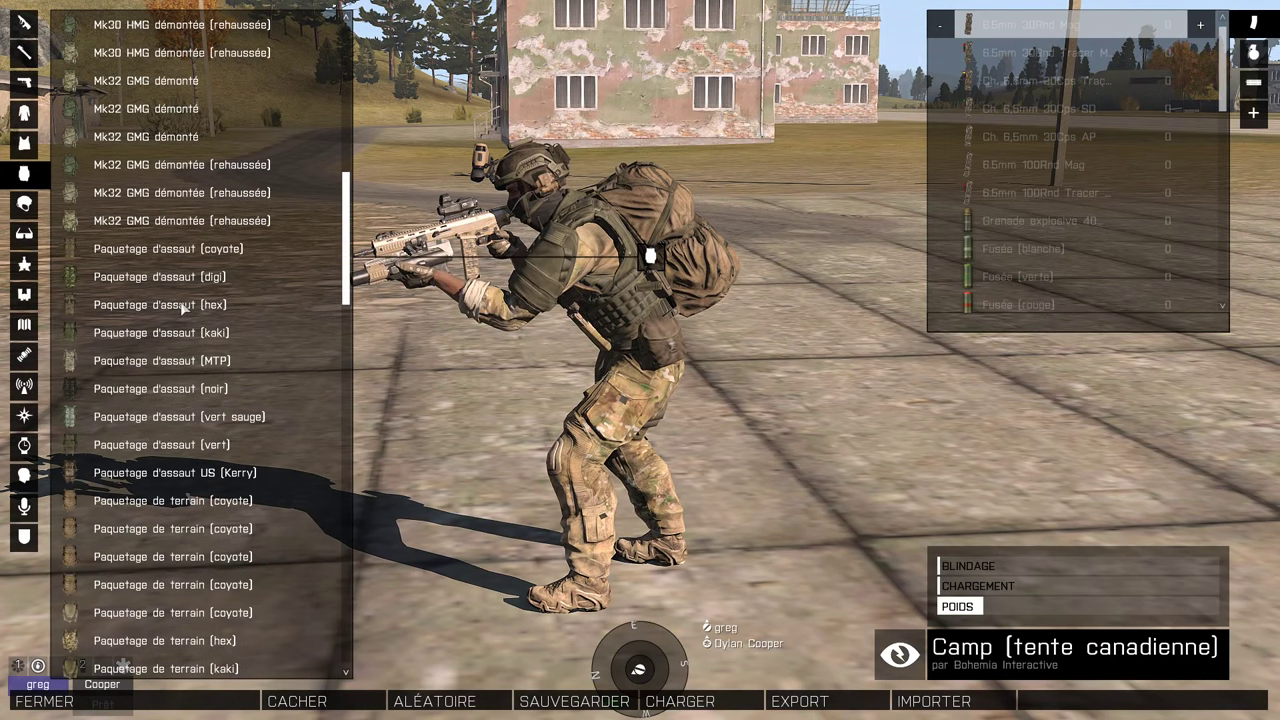
pyautogui.click(183, 309)
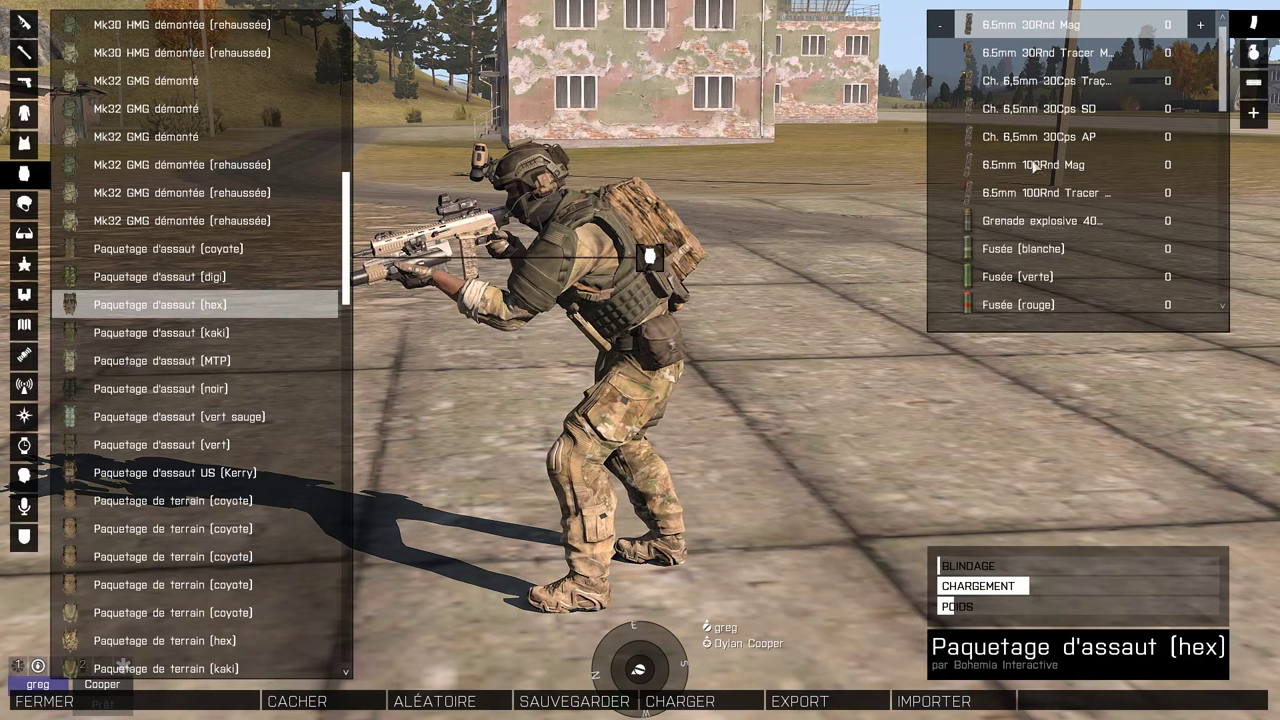
pyautogui.click(130, 703)
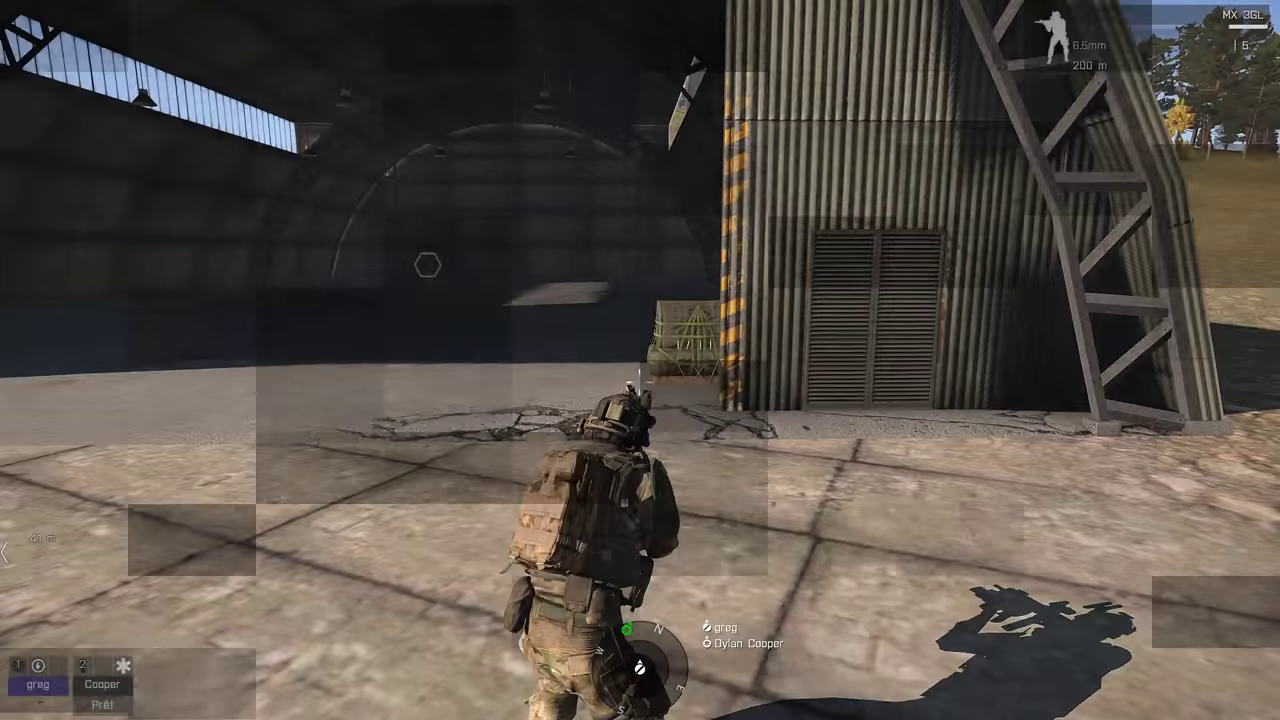
# Go back to the explosives crate and transfer one M183 Charge de Démolition into the assault backpack
pyautogui.press('w')
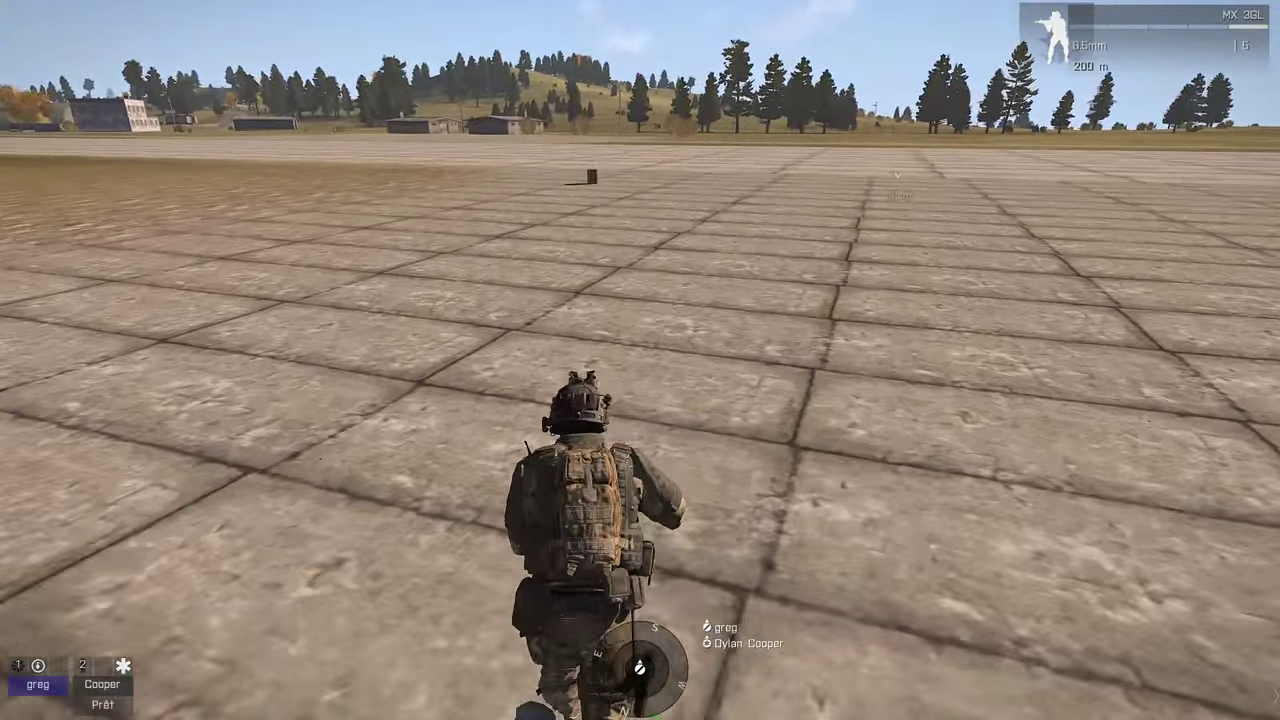
pyautogui.press('w')
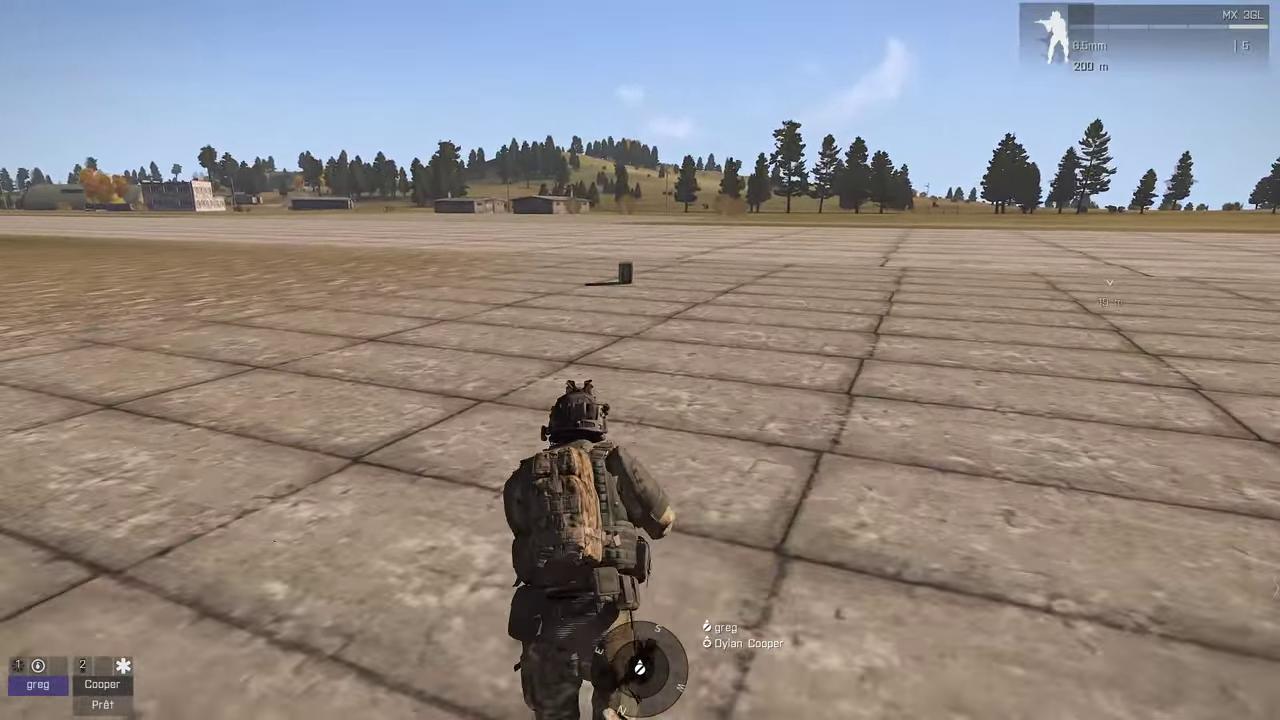
pyautogui.press('w')
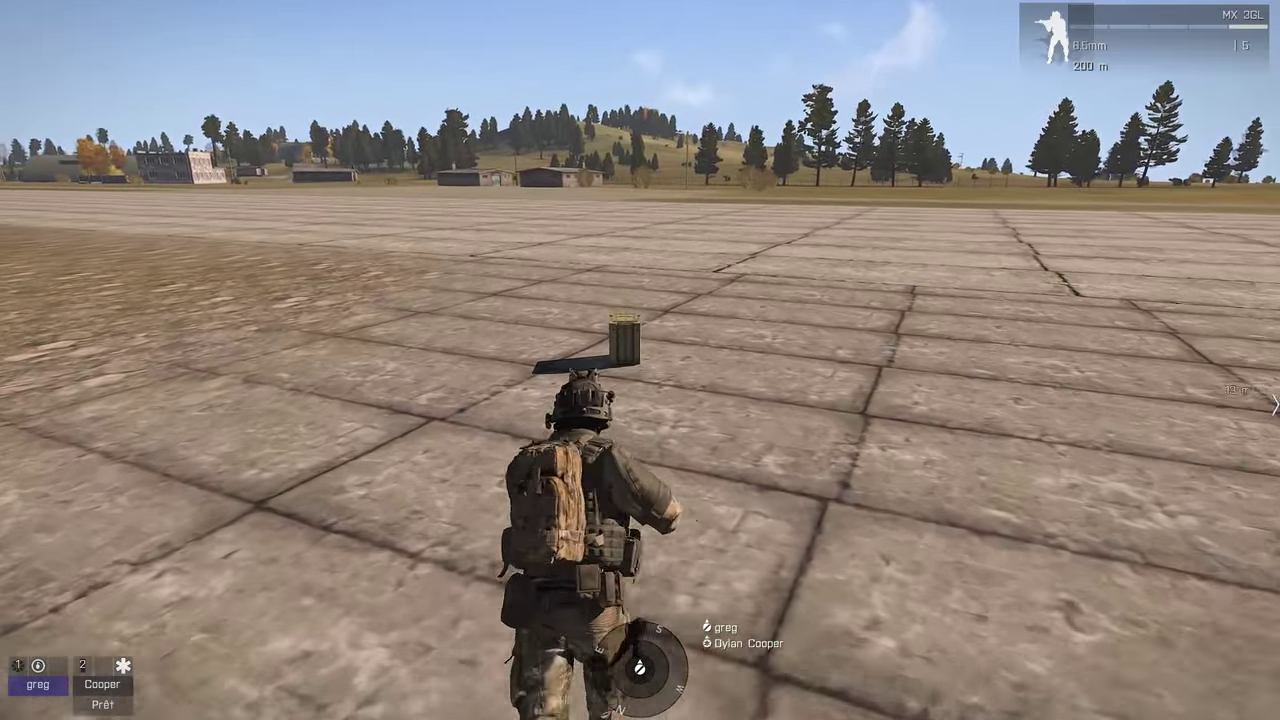
pyautogui.scroll(-1, 640, 360)
pyautogui.press('space')
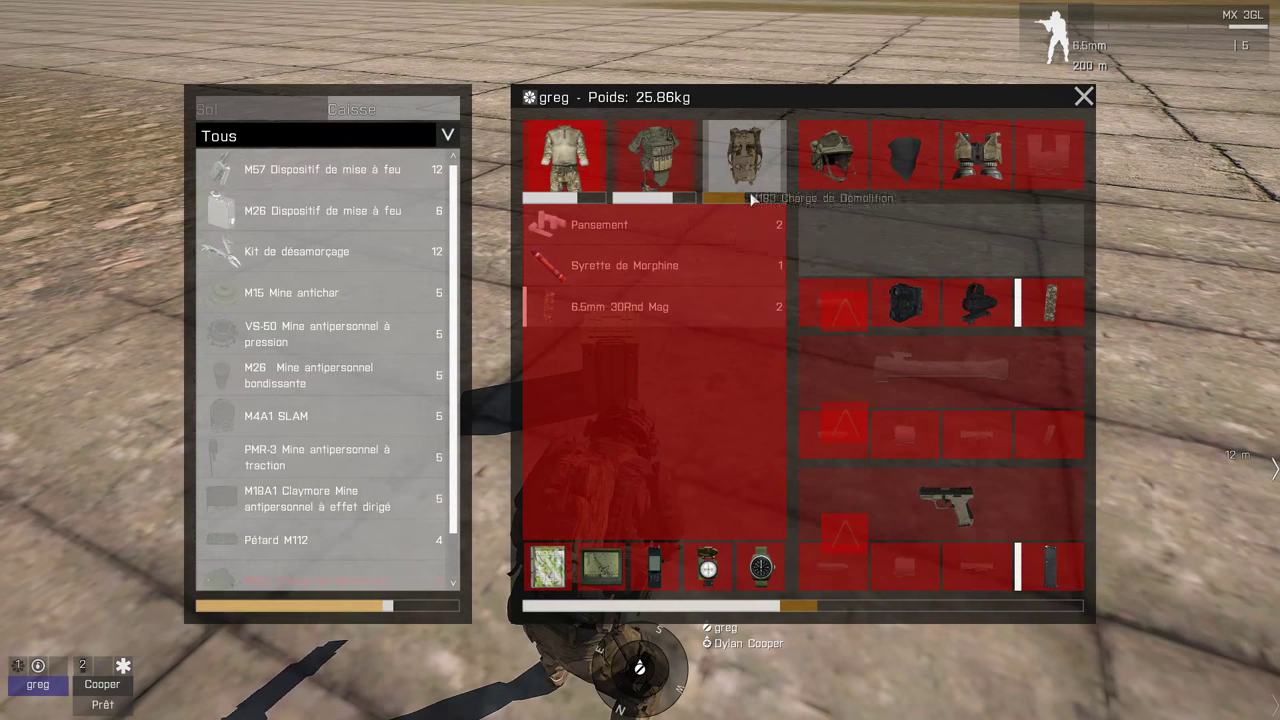
pyautogui.click(1084, 96)
# Move around the explosives crate and check the available actions for placing the demolition charge
pyautogui.press('w')
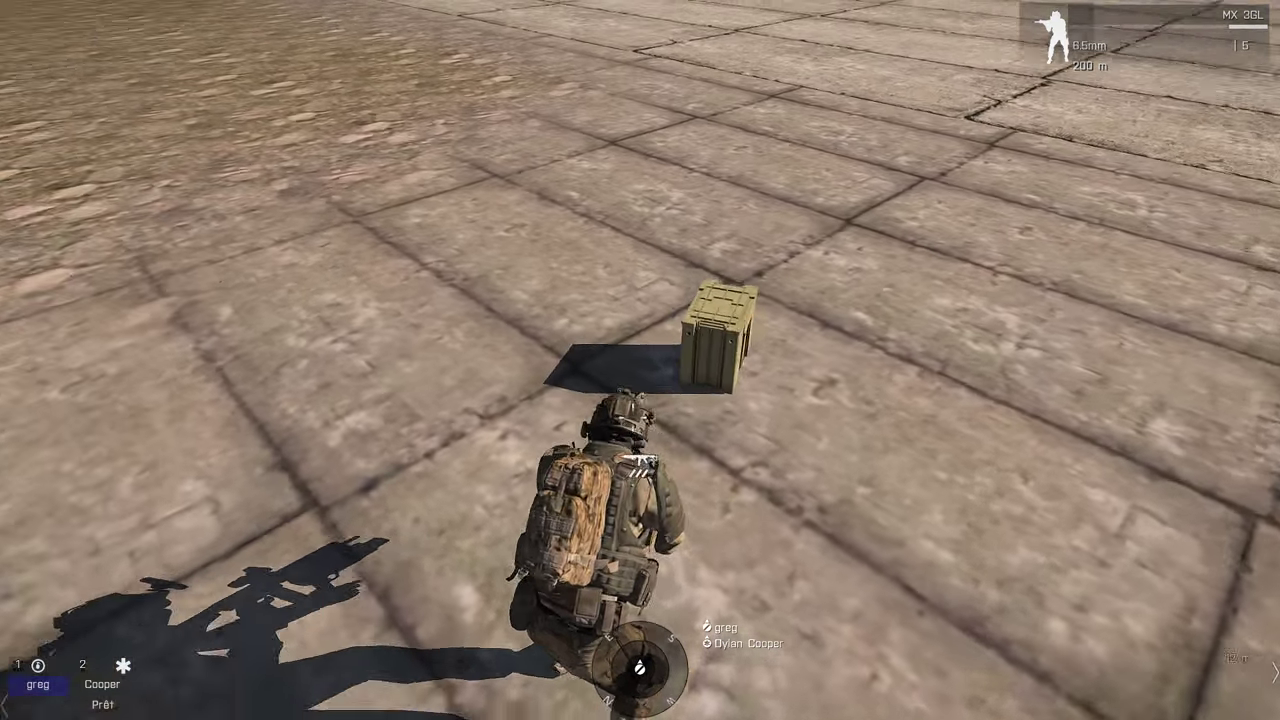
pyautogui.press('s')
pyautogui.scroll(-1, 640, 360)
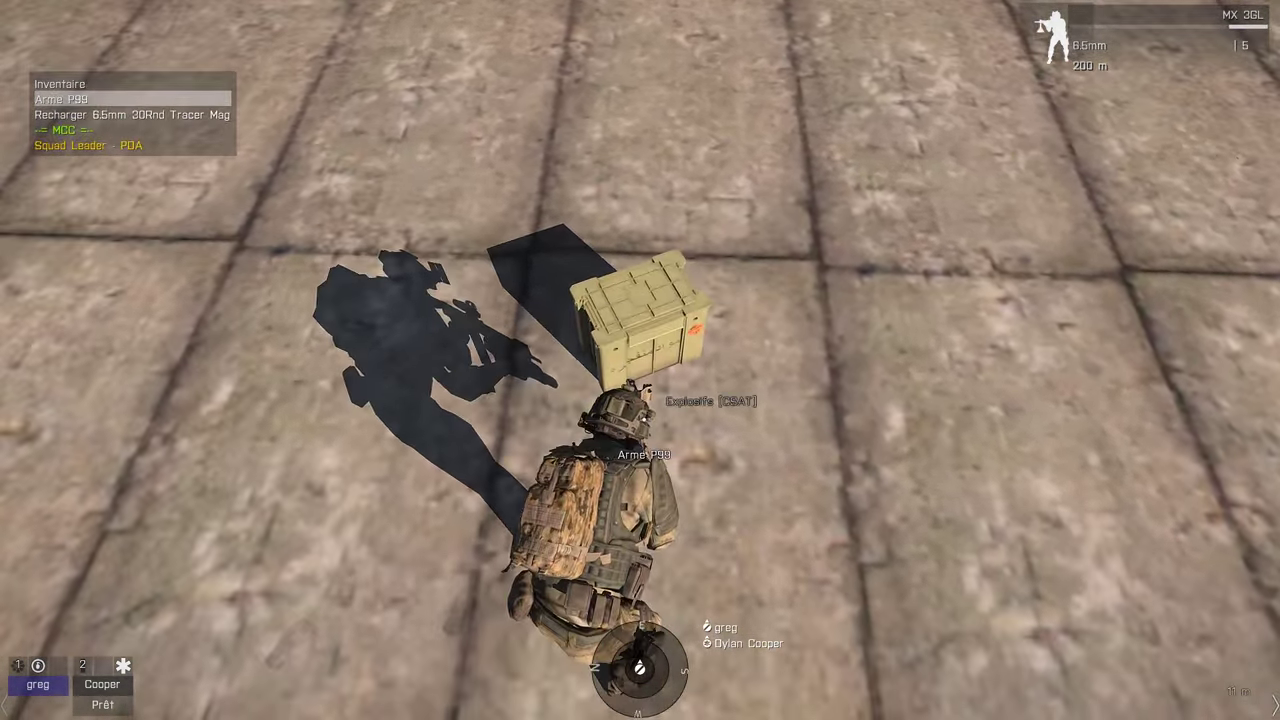
pyautogui.scroll(1, 640, 360)
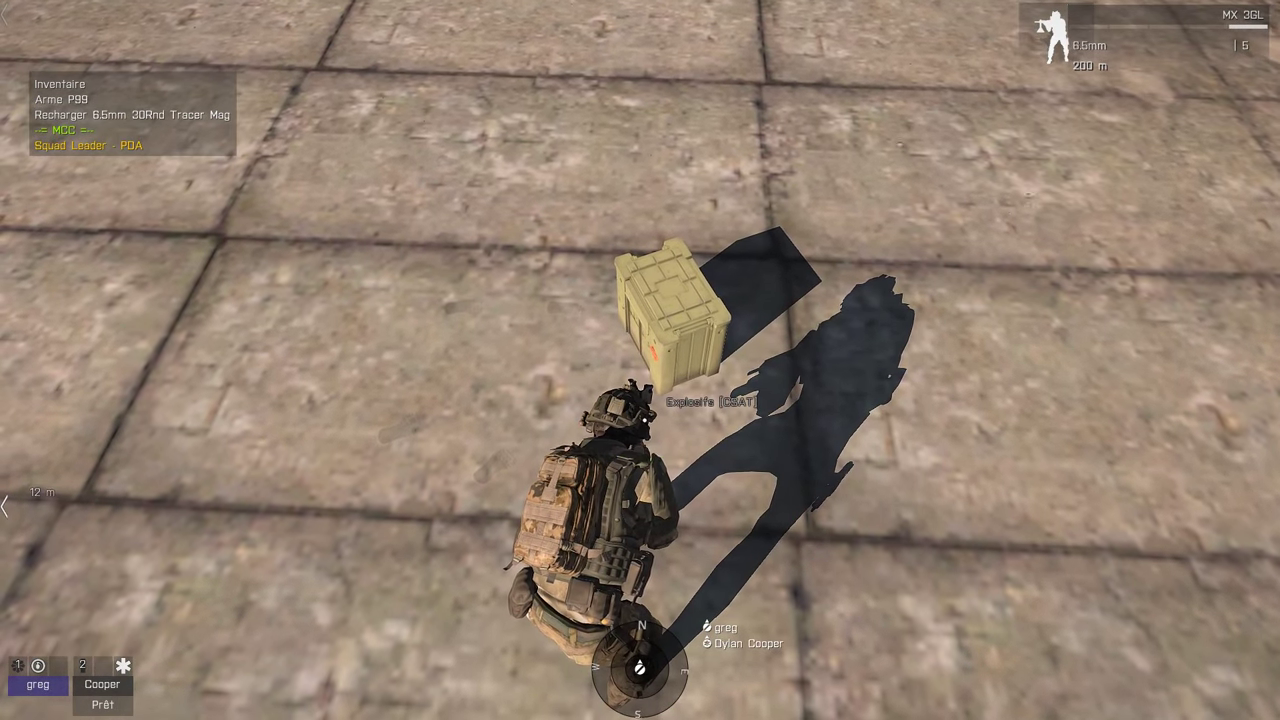
pyautogui.scroll(2, 640, 360)
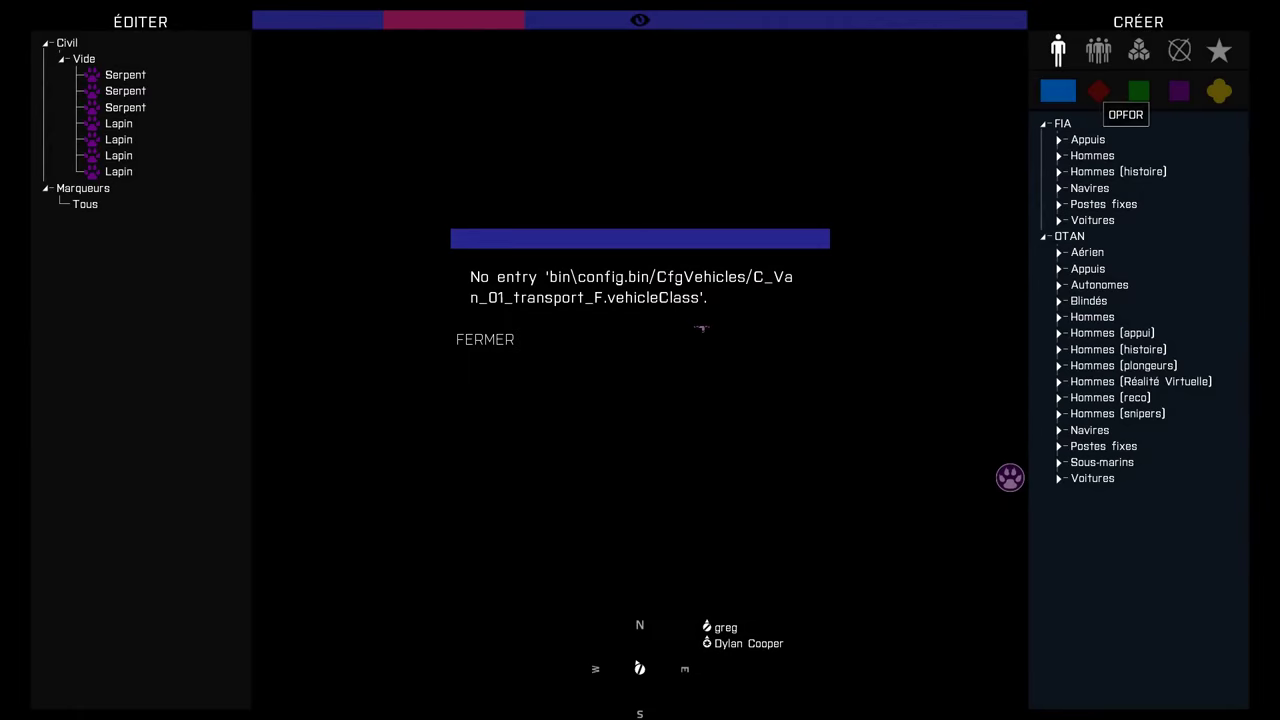
# Dismiss the error in the Zeus interface and end the preview to return to the hangar area in the mission editor
pyautogui.click(518, 336)
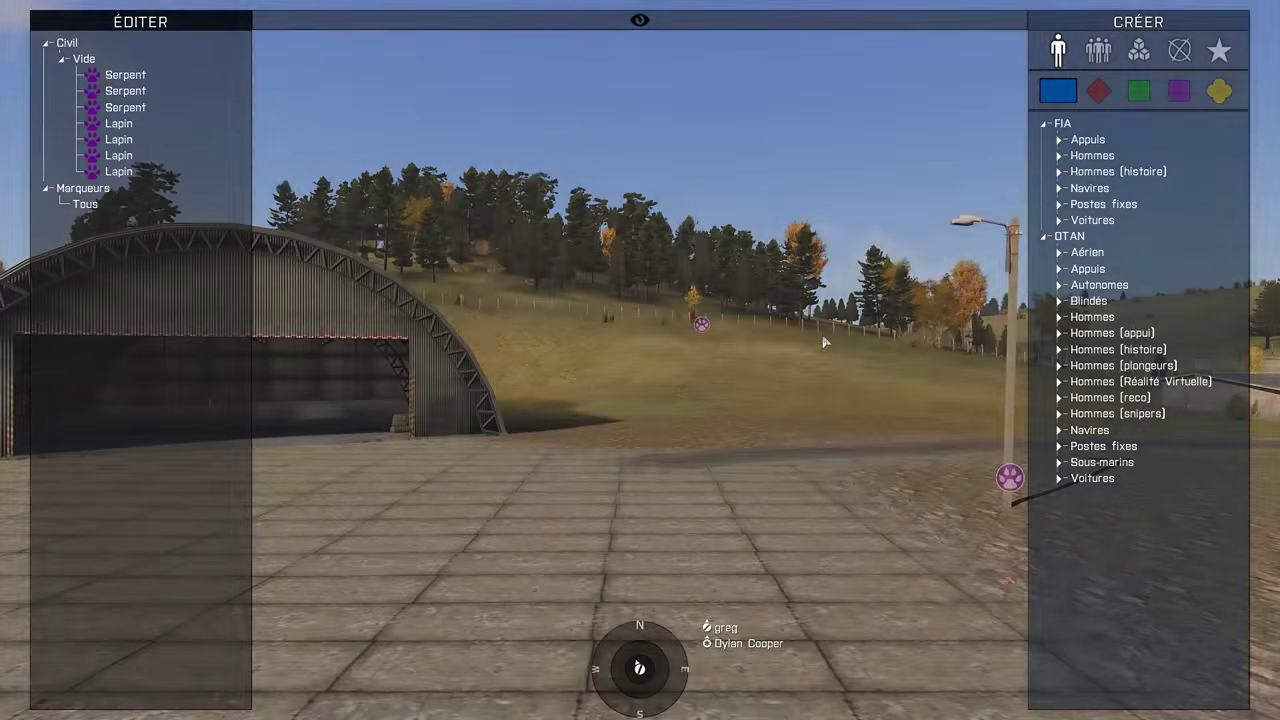
pyautogui.press('Escape')
pyautogui.press('Escape')
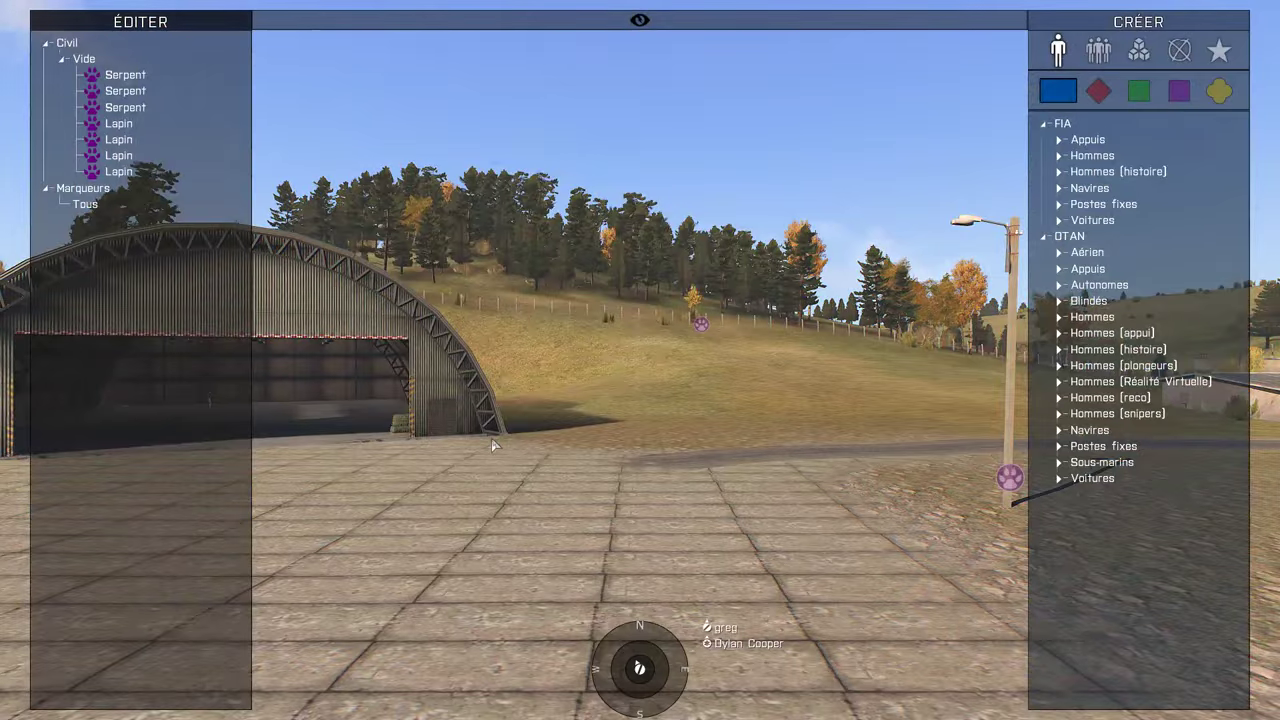
pyautogui.press('Escape')
pyautogui.click(221, 646)
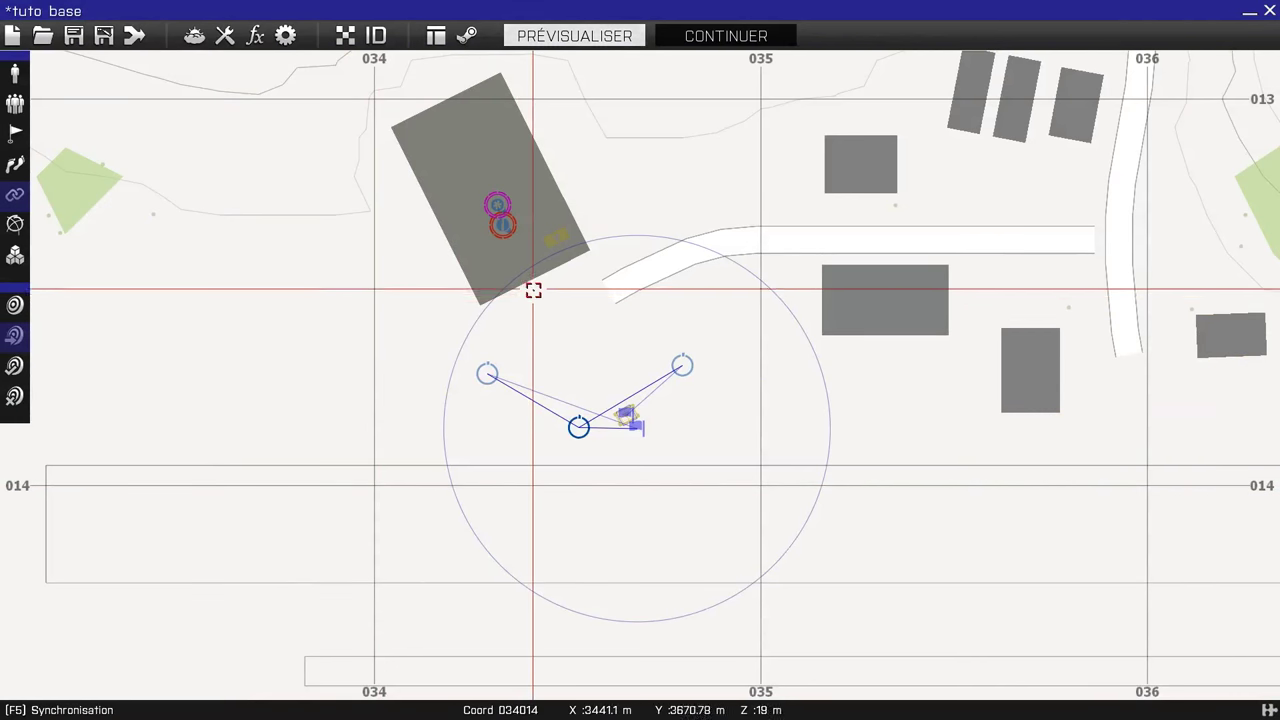
pyautogui.scroll(5, 505, 262)
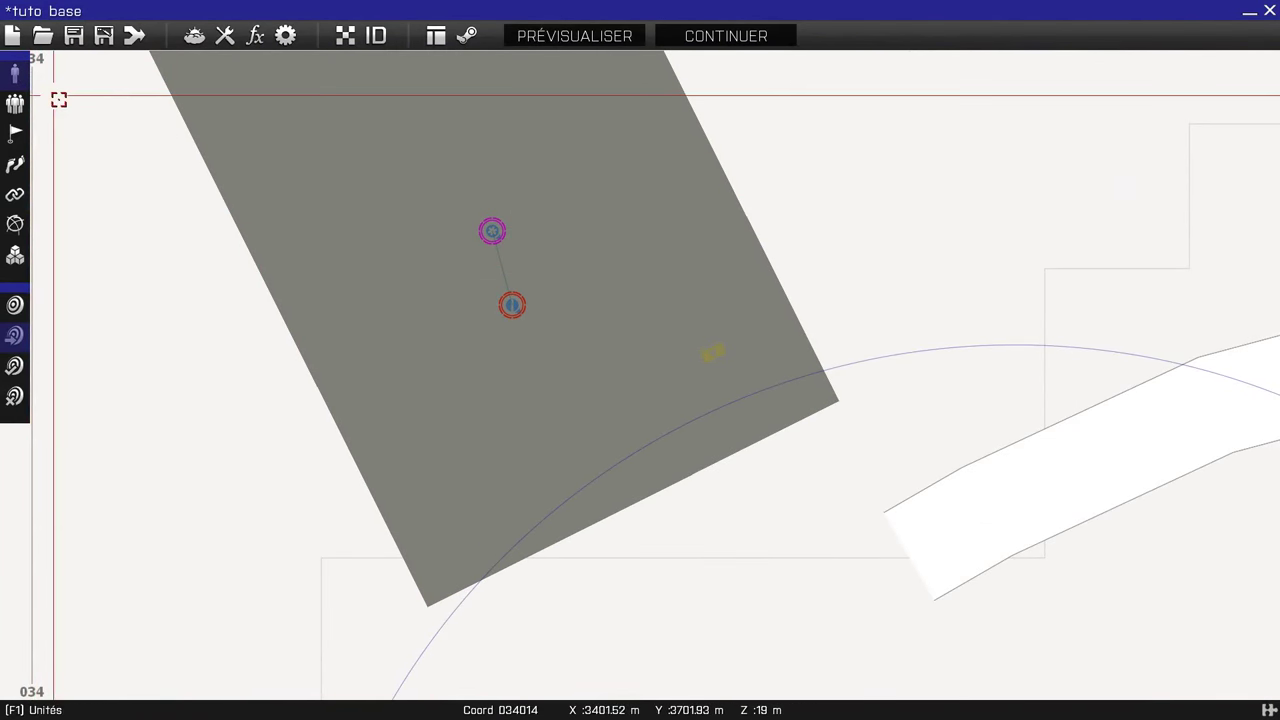
# Change the player unit in the hangar to the Démolisseur unit type
pyautogui.doubleClick(513, 303)
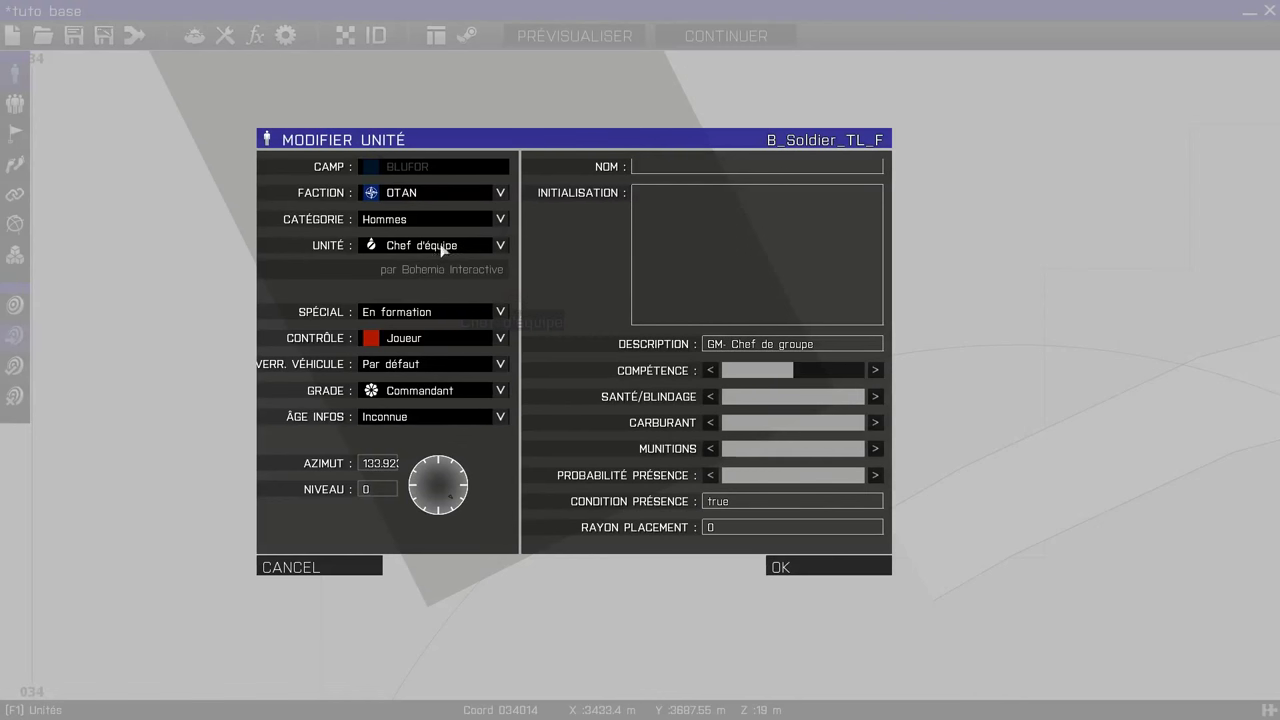
pyautogui.click(441, 249)
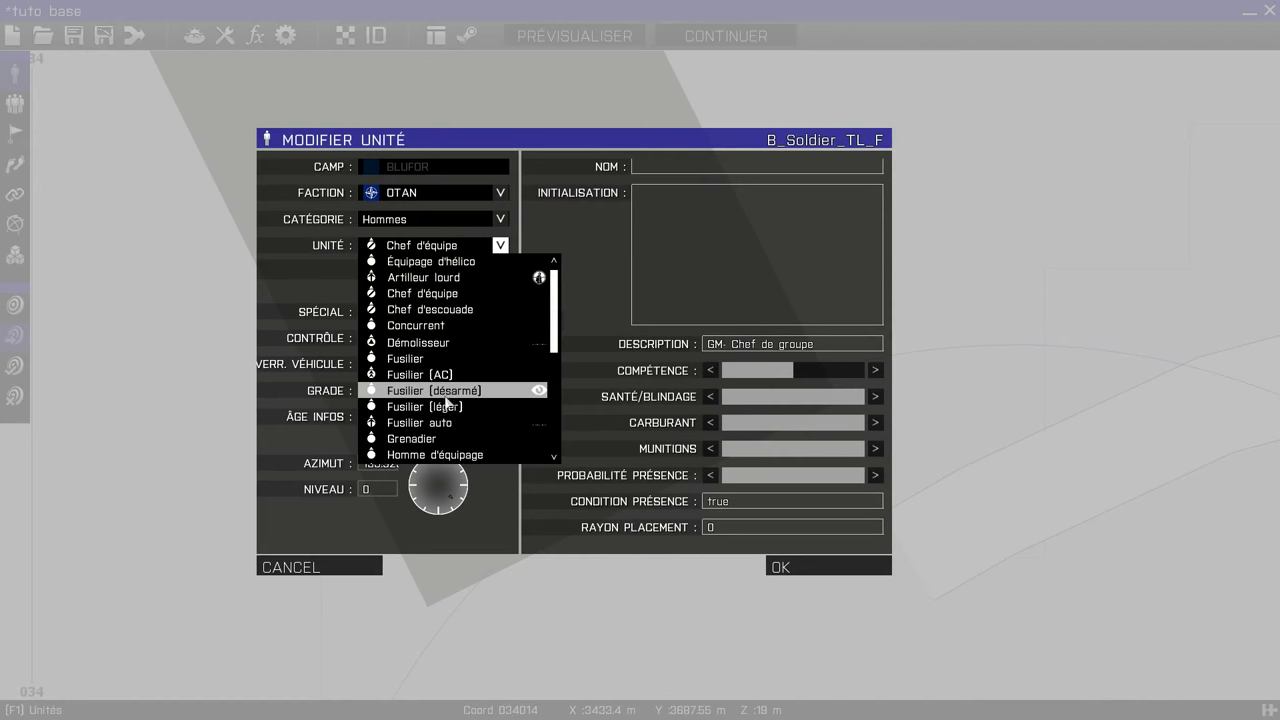
pyautogui.scroll(-1, 450, 440)
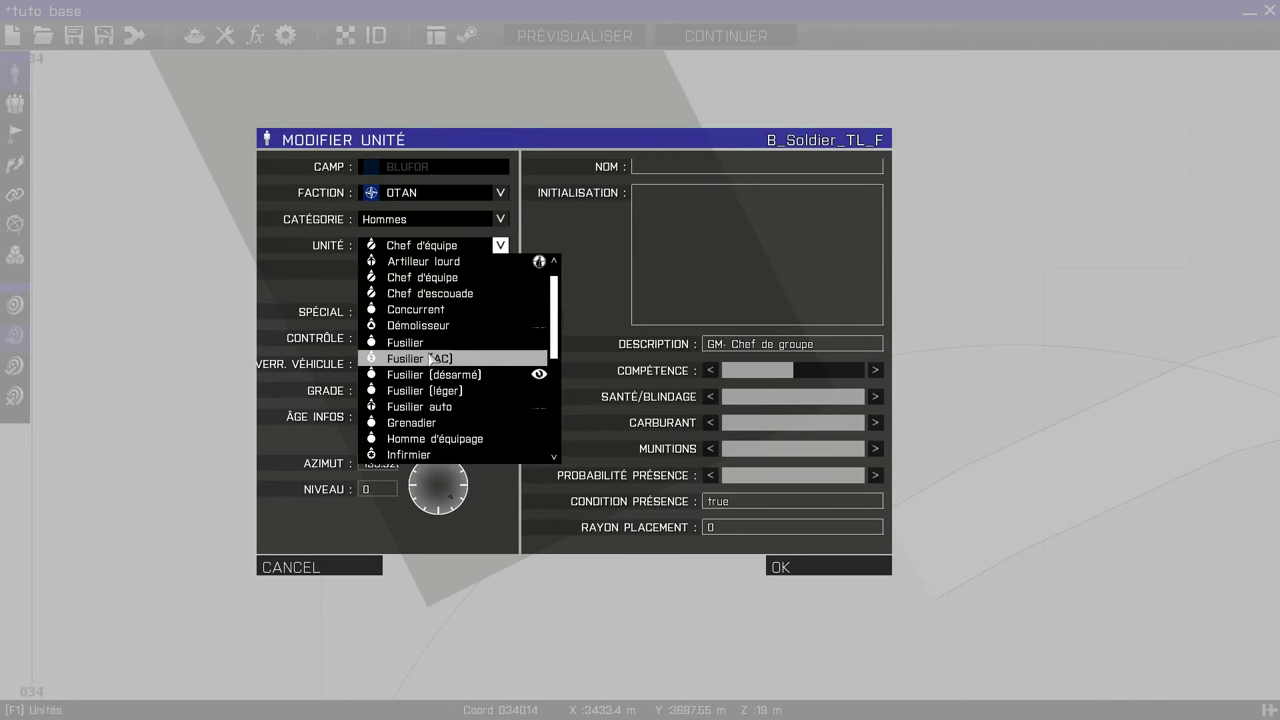
pyautogui.click(445, 326)
pyautogui.click(808, 568)
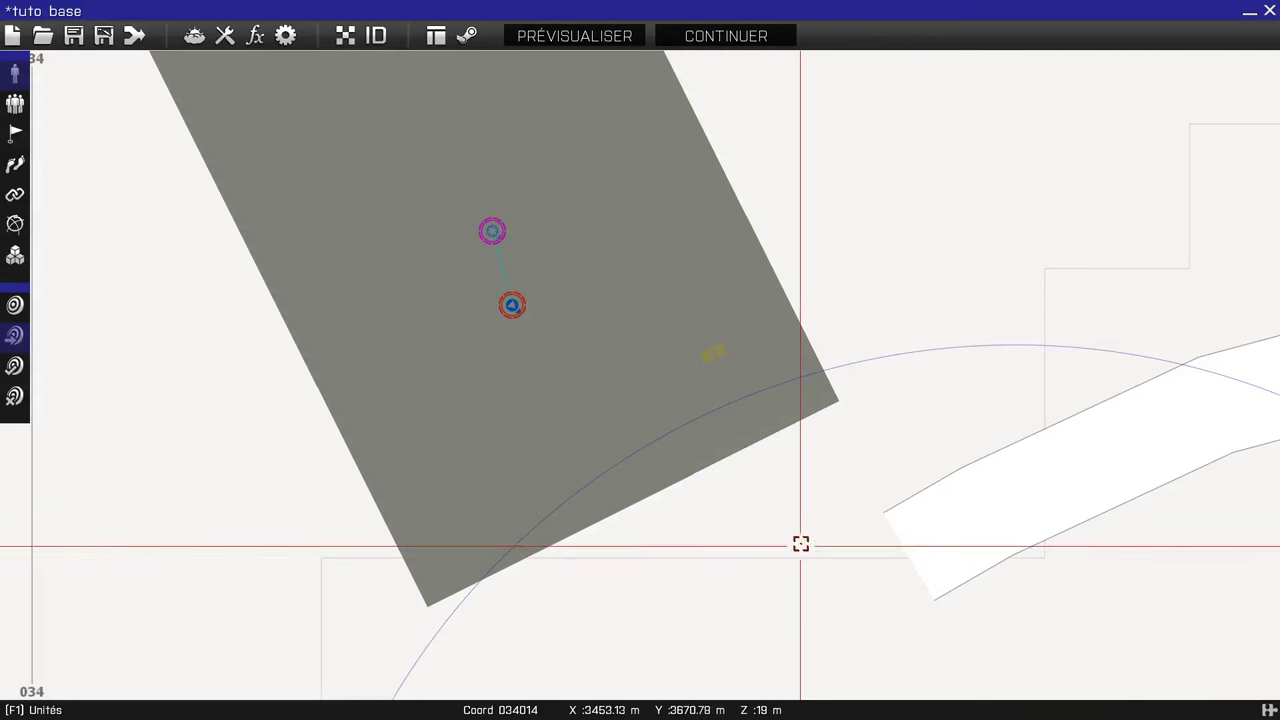
# Preview the mission and run from the hangar across the tarmac to the explosives crate
pyautogui.click(578, 38)
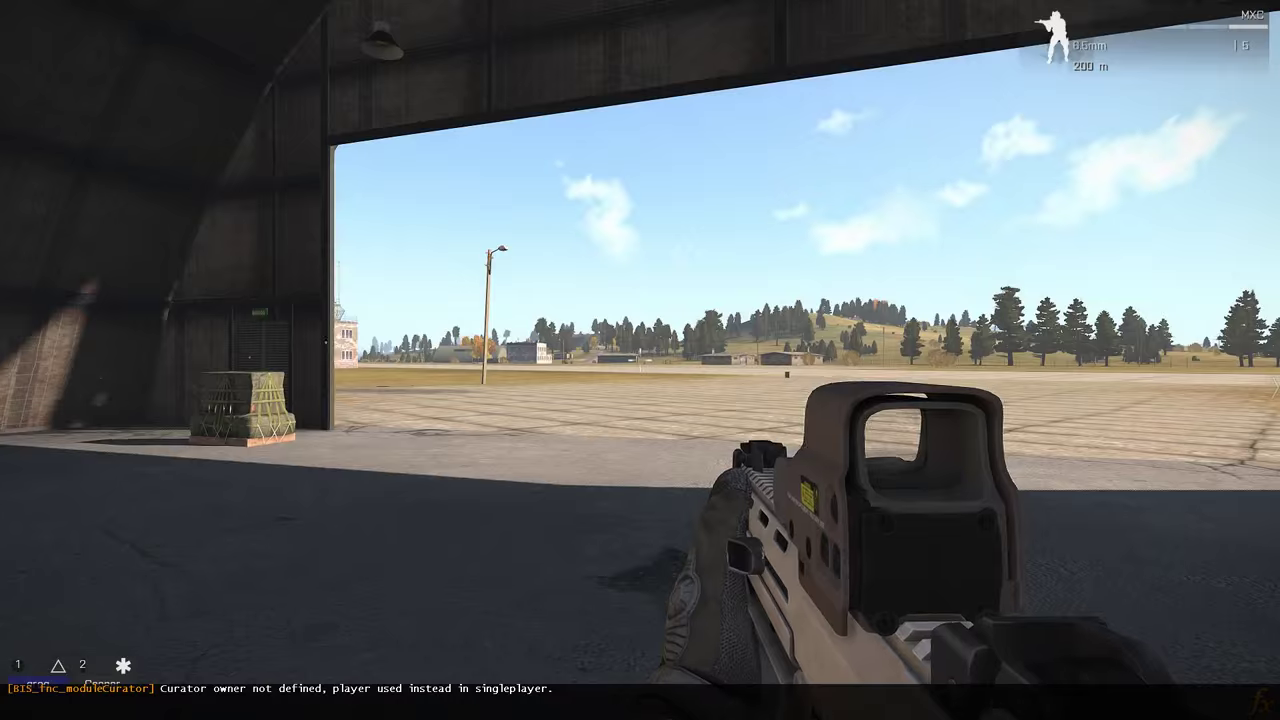
pyautogui.press('w')
pyautogui.press('w')
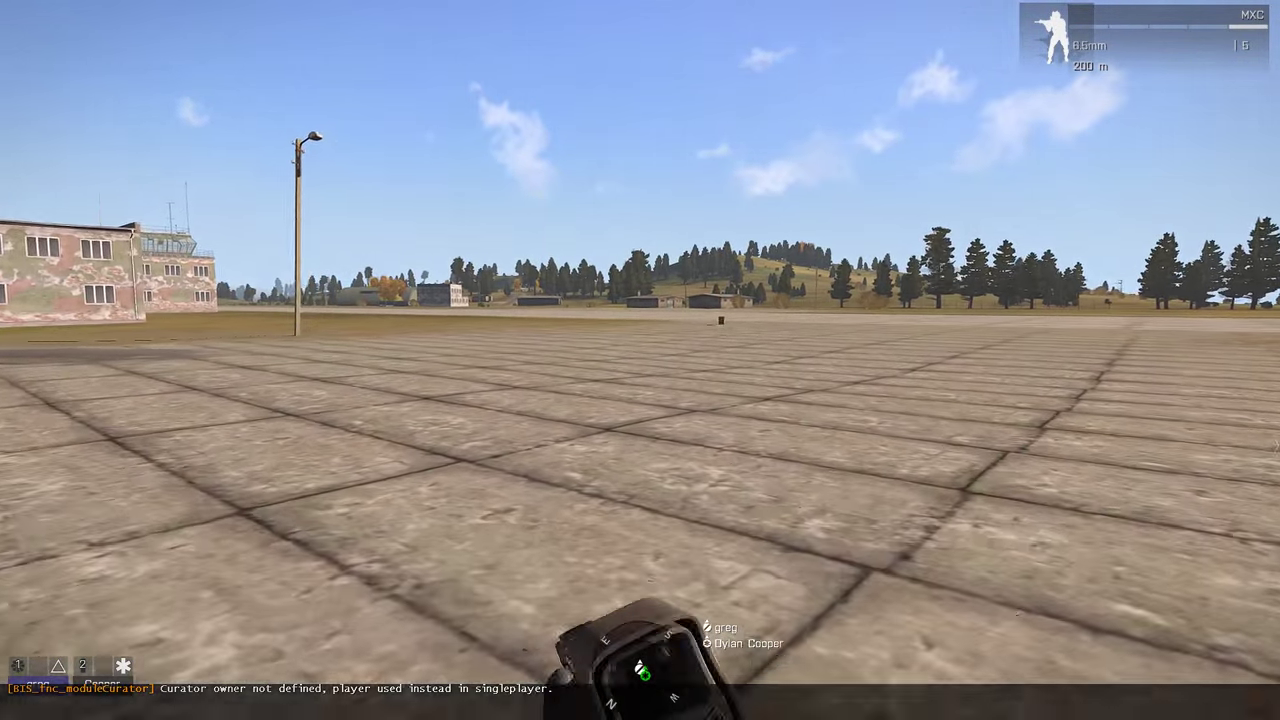
pyautogui.press('i')
pyautogui.press('i')
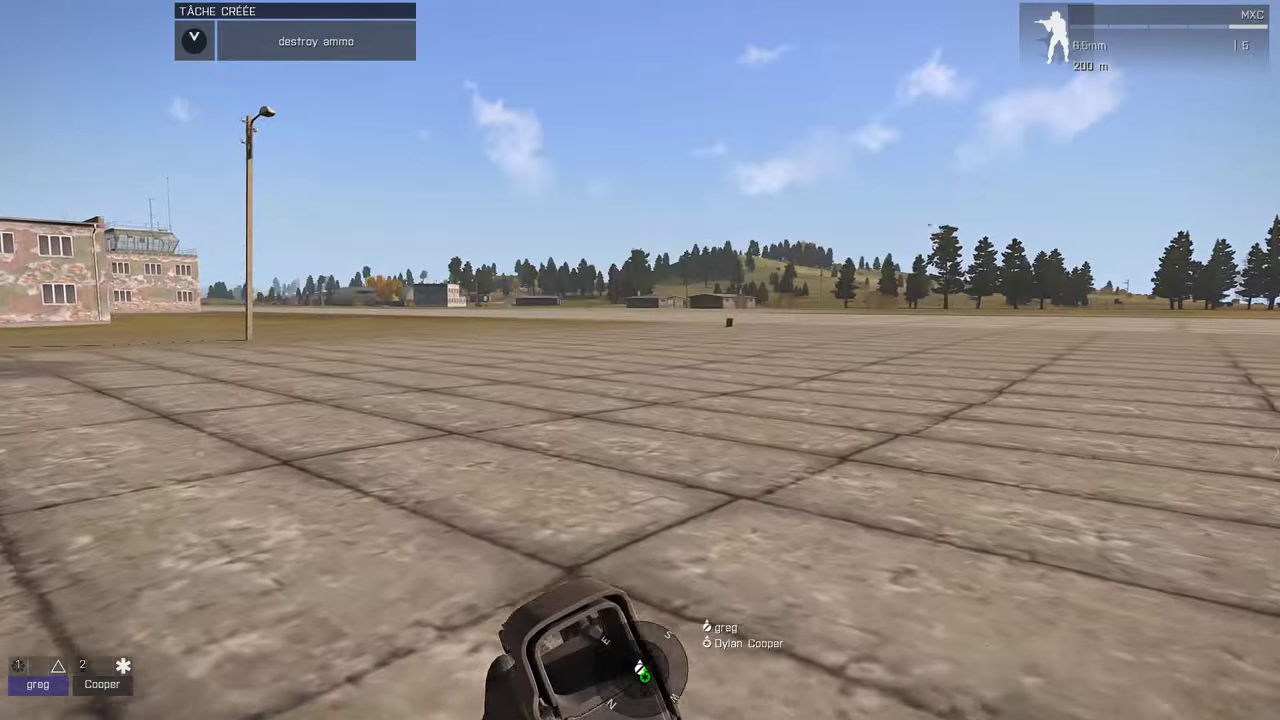
pyautogui.press('w')
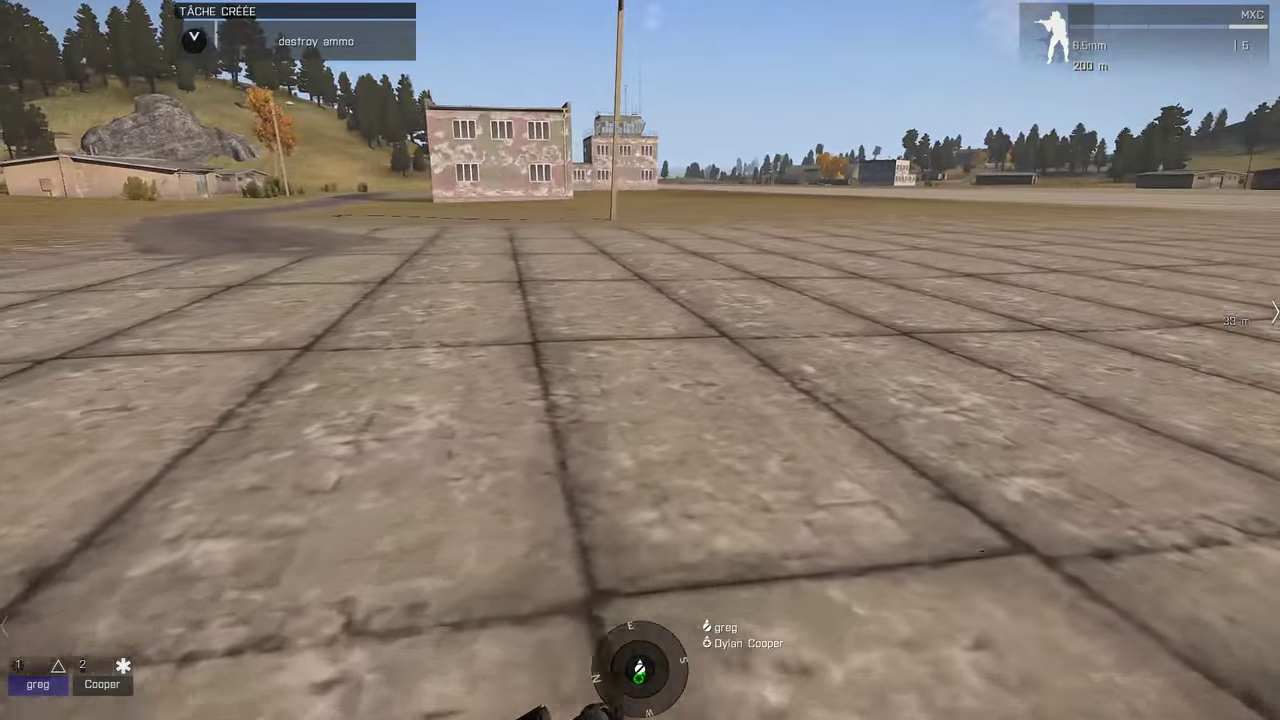
pyautogui.press('w')
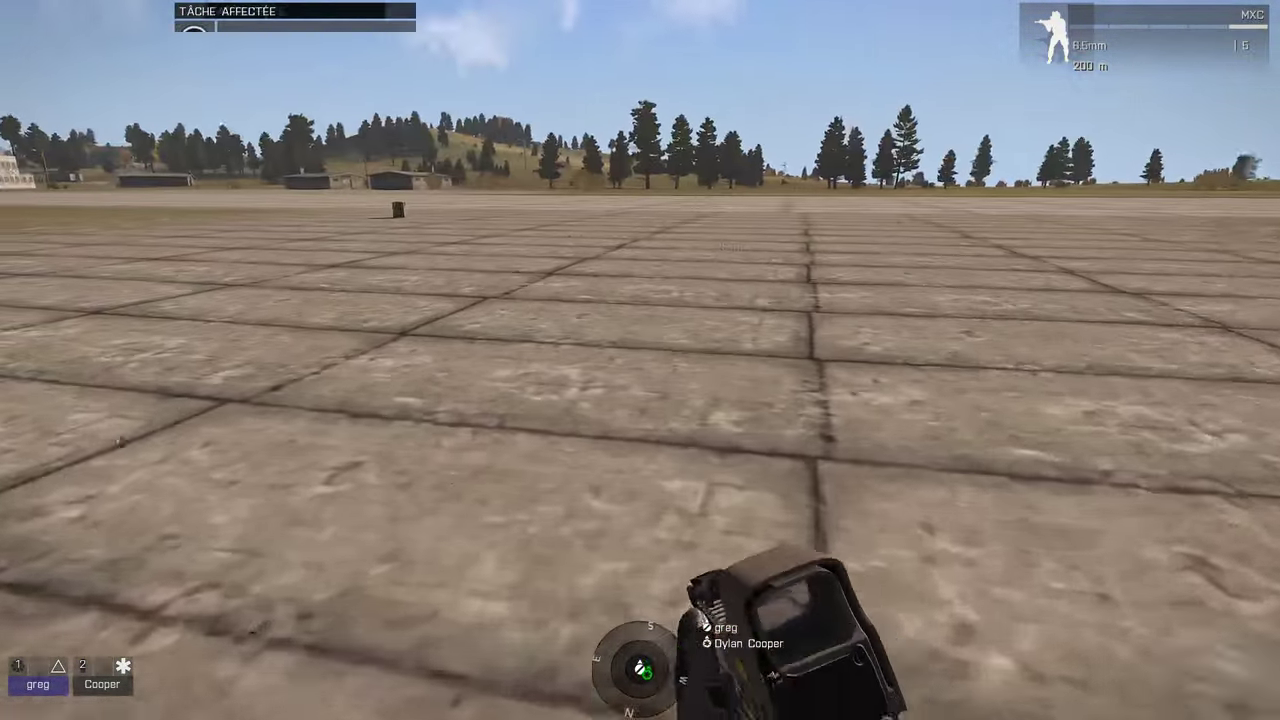
pyautogui.press('w')
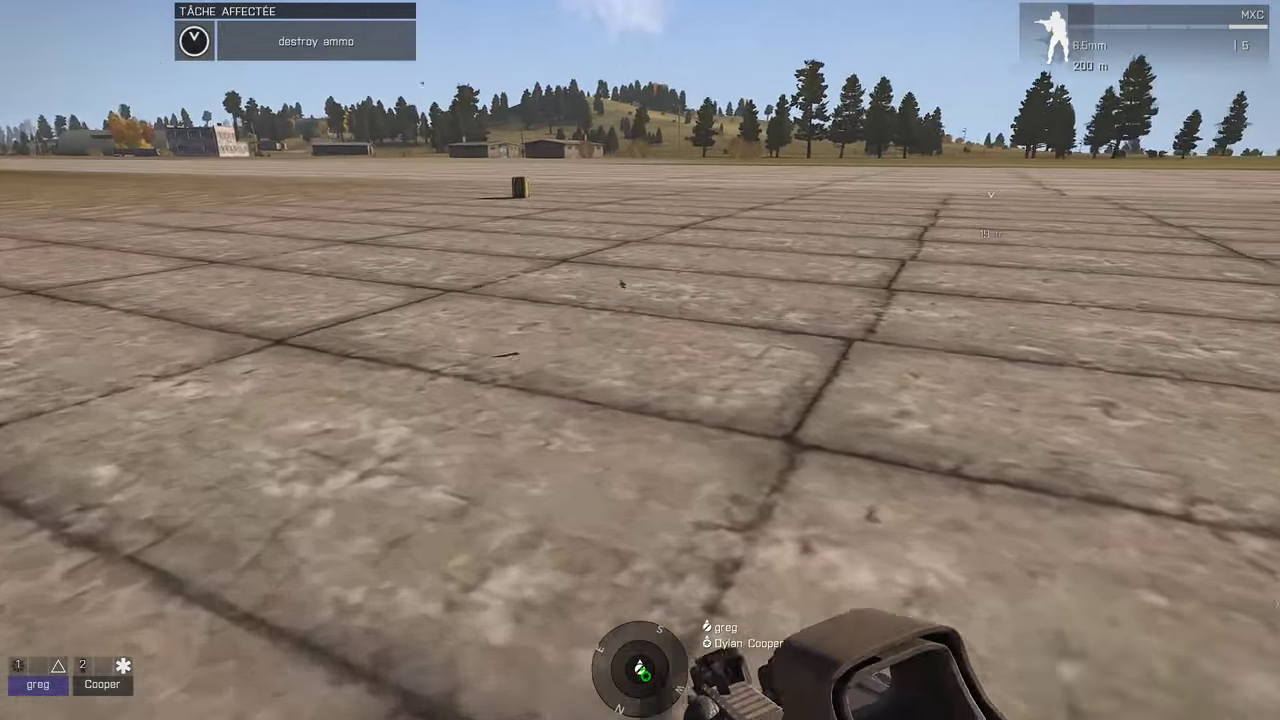
pyautogui.press('w')
# Inspect the explosives carried in the backpack, and check the available actions around the explosives crate
pyautogui.scroll(-1, 645, 360)
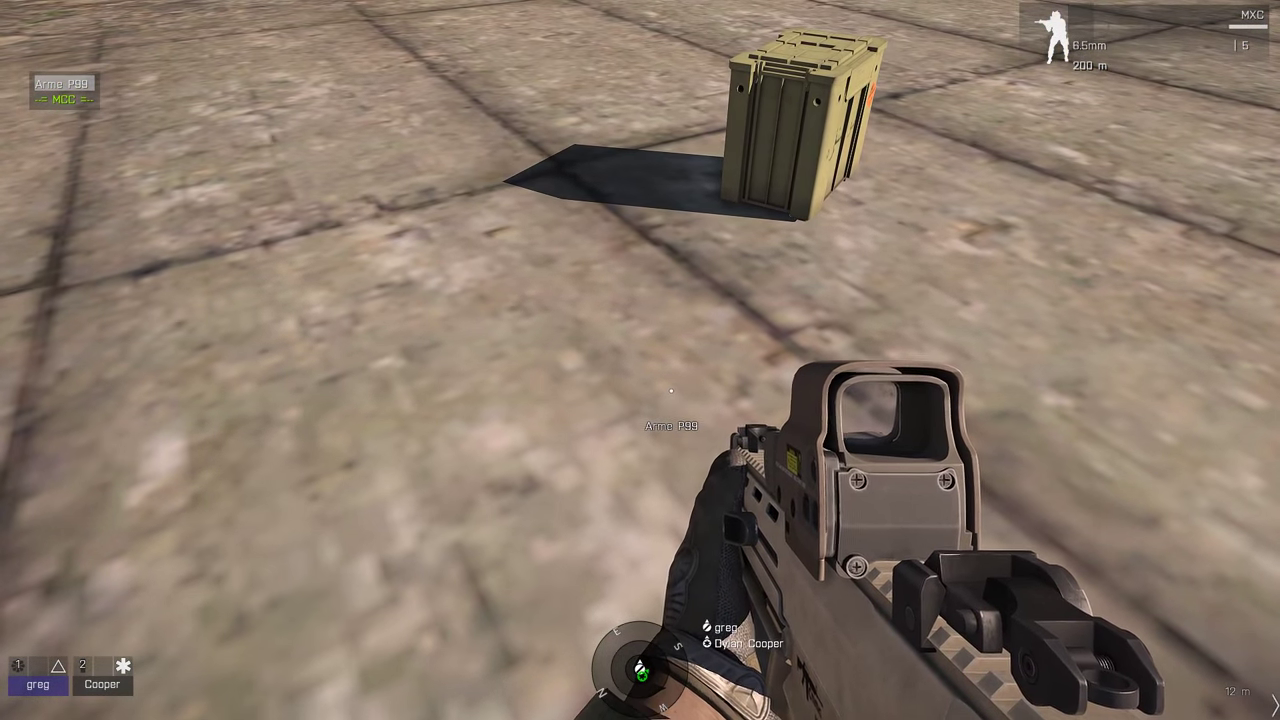
pyautogui.press('i')
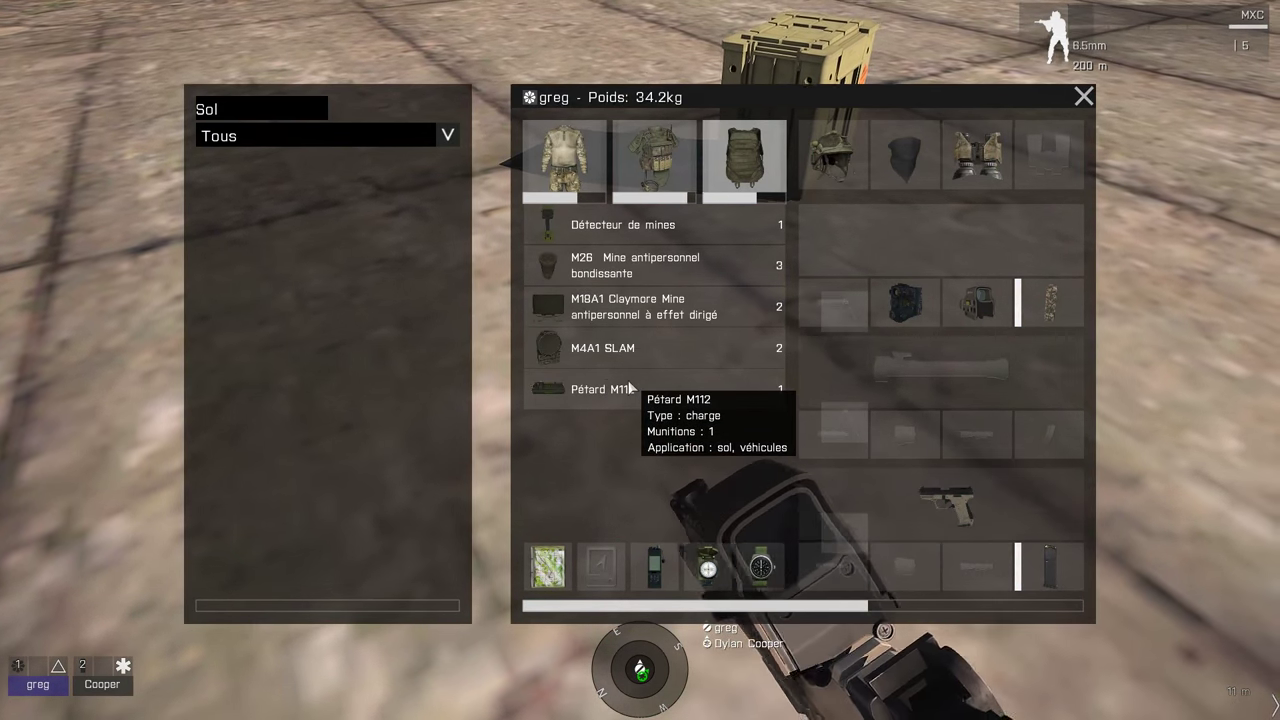
pyautogui.press('i')
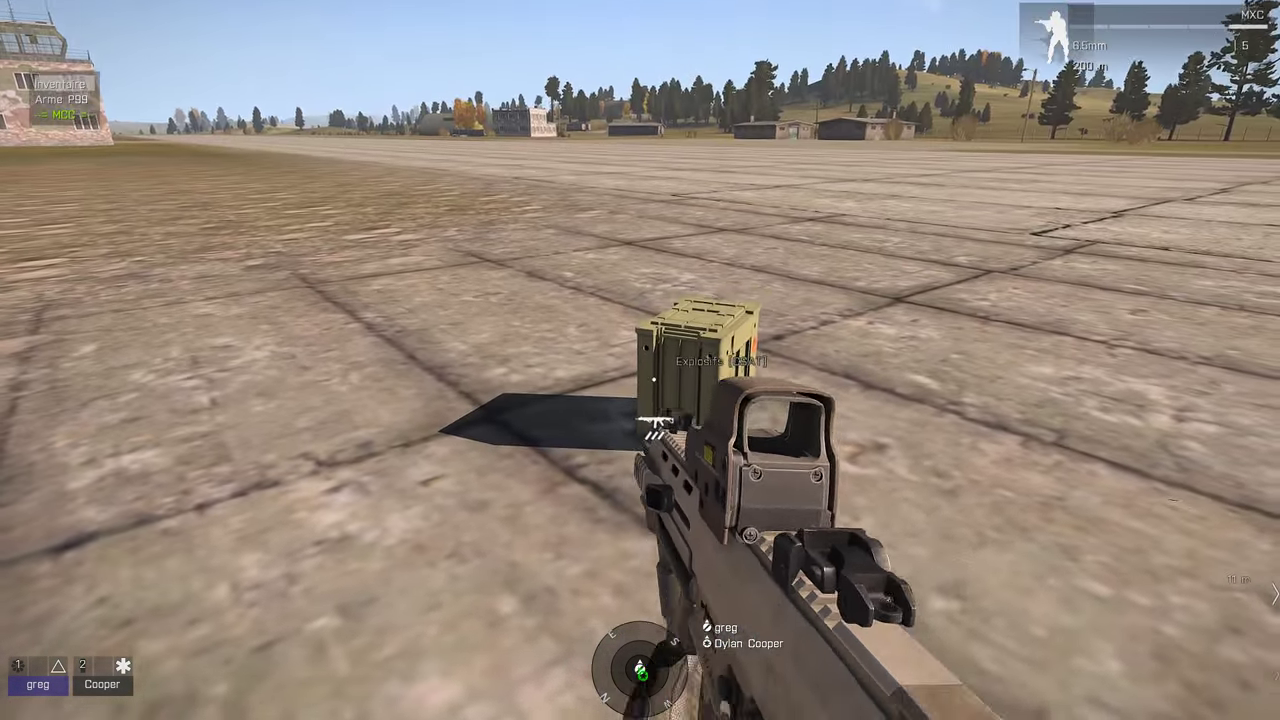
pyautogui.press('w')
pyautogui.press('d')
pyautogui.scroll(-2, 640, 360)
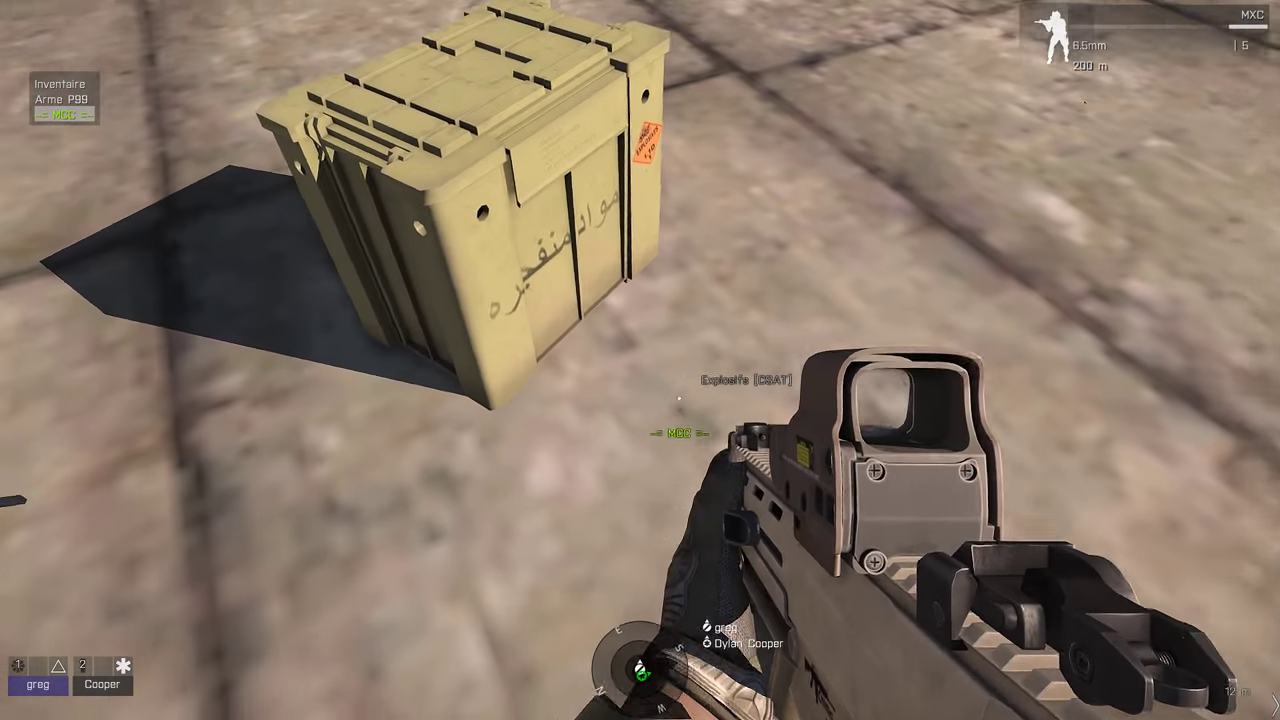
pyautogui.press('d')
pyautogui.scroll(2, 640, 360)
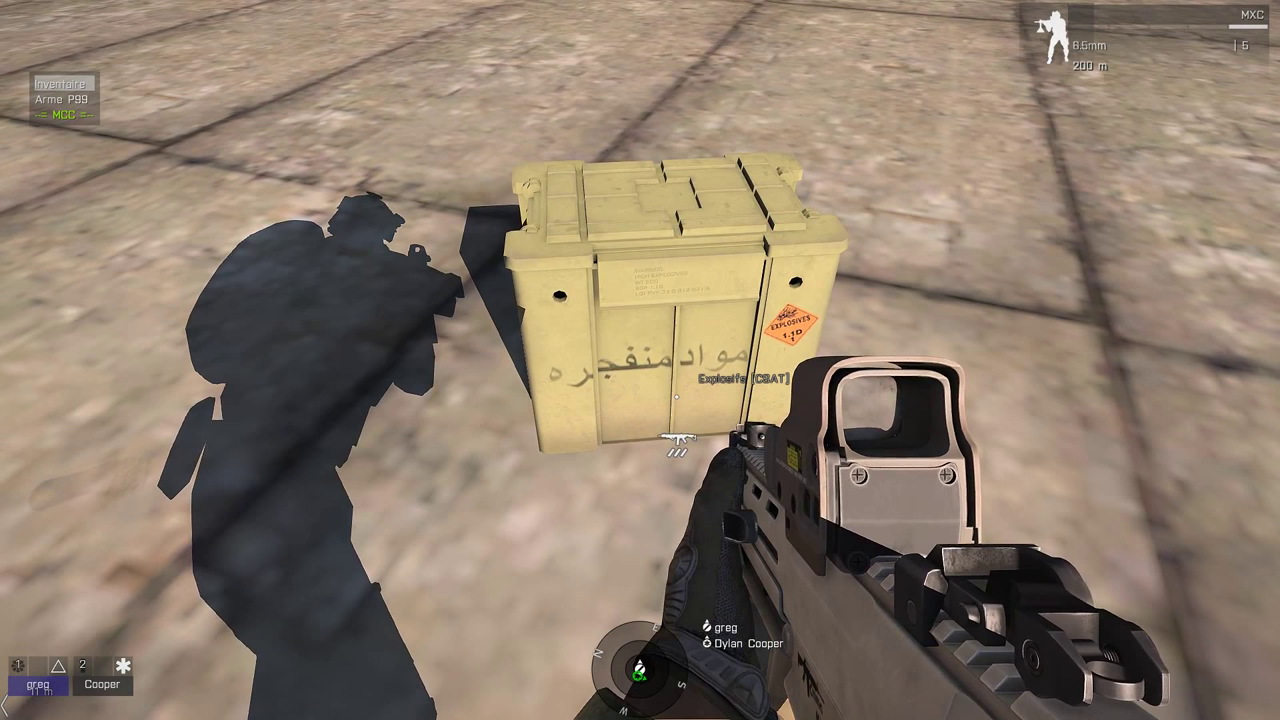
# Place a demolition charge on top of the explosives crate, using the M57 Dispositif de mise à feu as its trigger
pyautogui.press('ctrl+super')
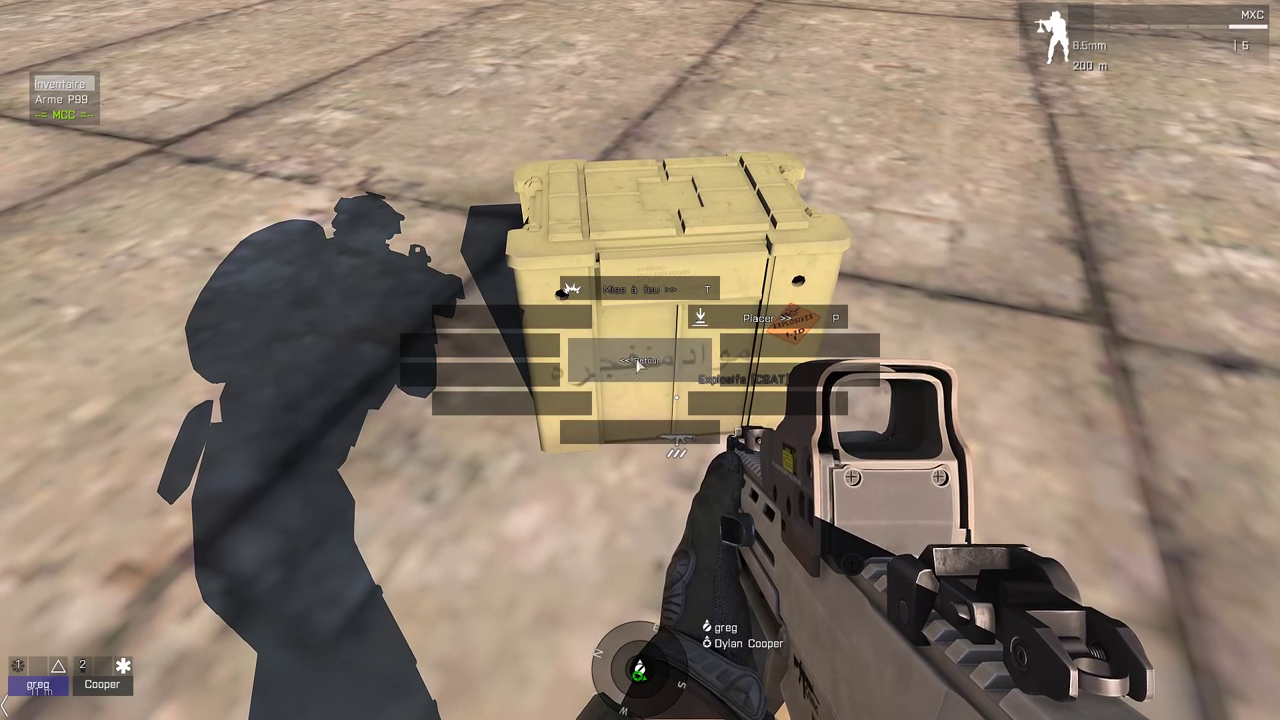
pyautogui.click(759, 320)
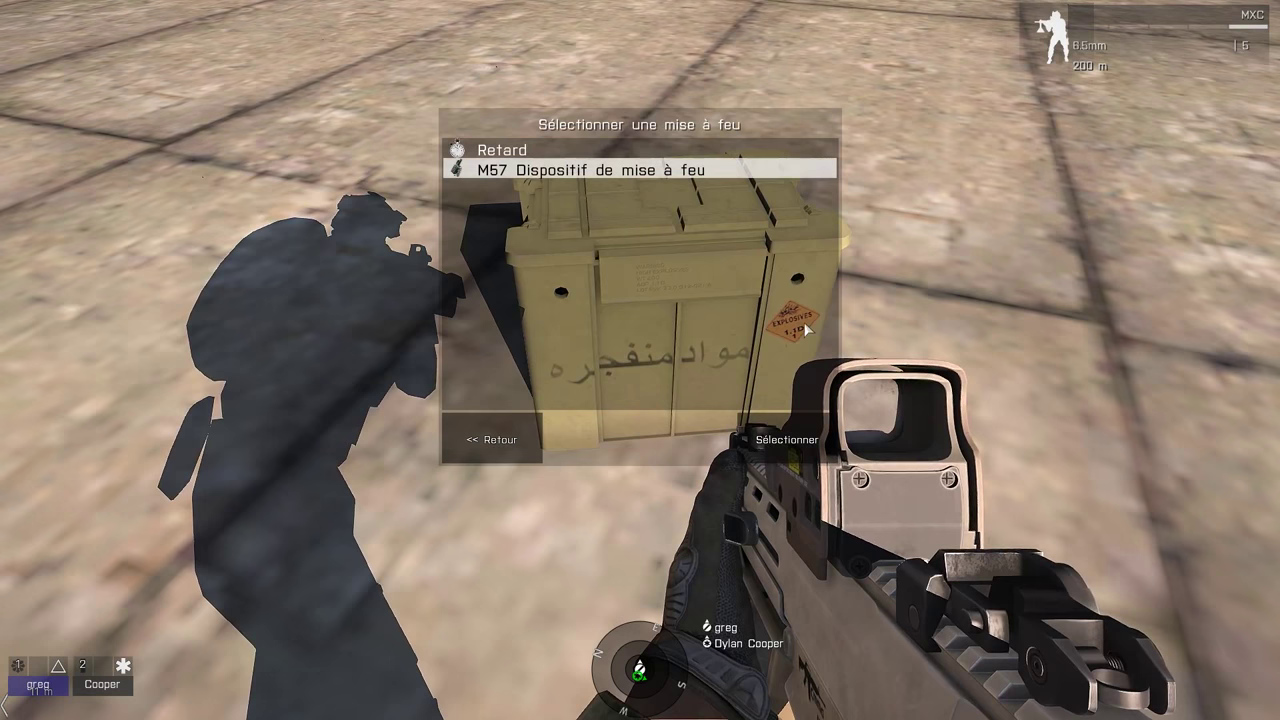
pyautogui.click(792, 439)
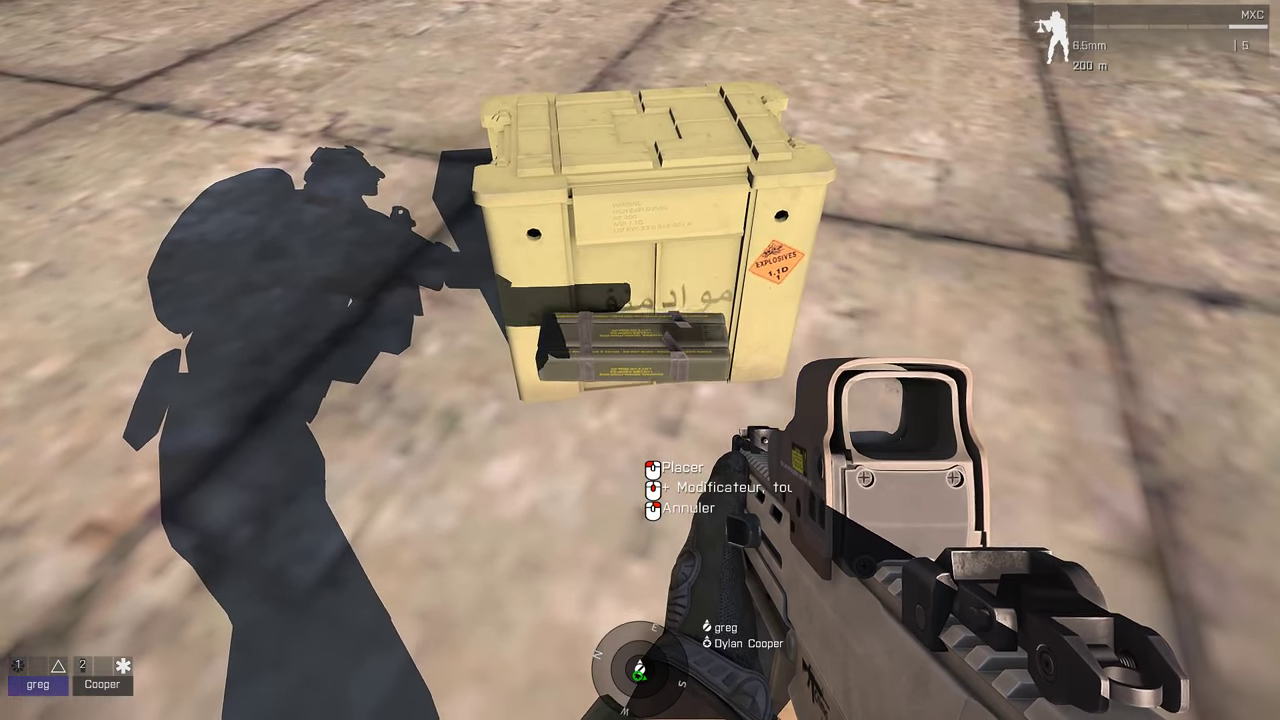
pyautogui.press('w')
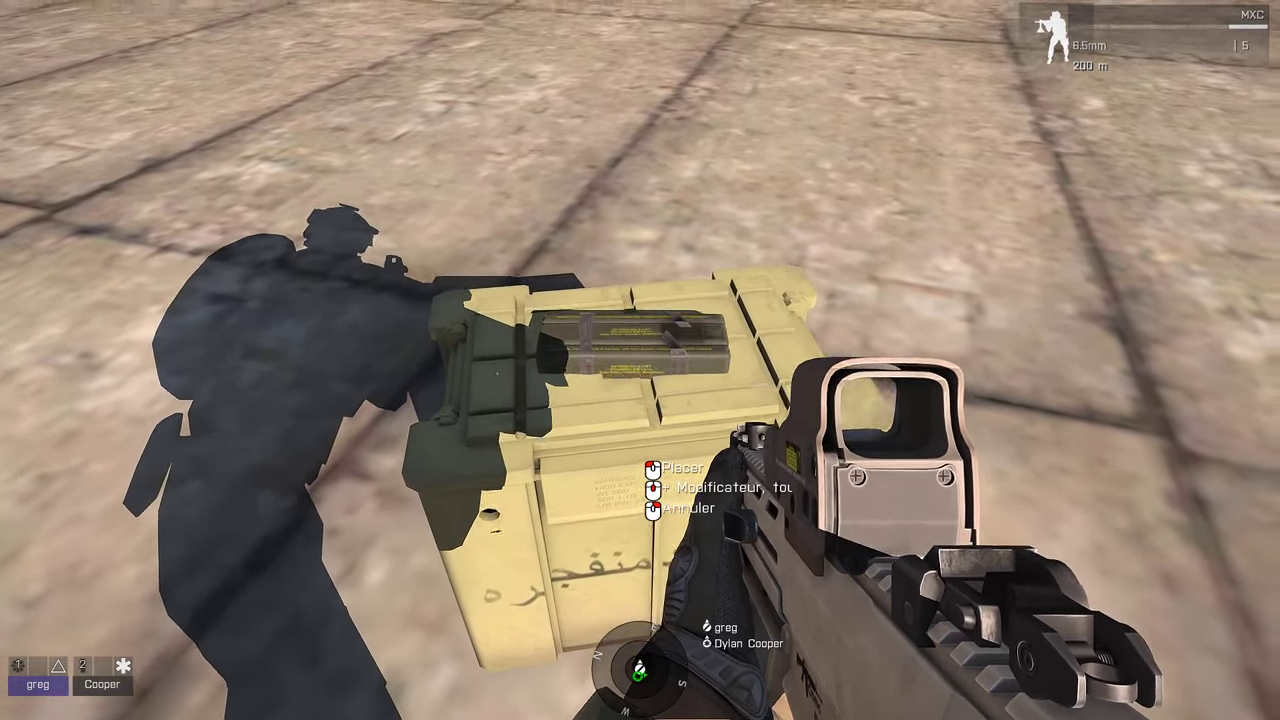
pyautogui.click(640, 360)
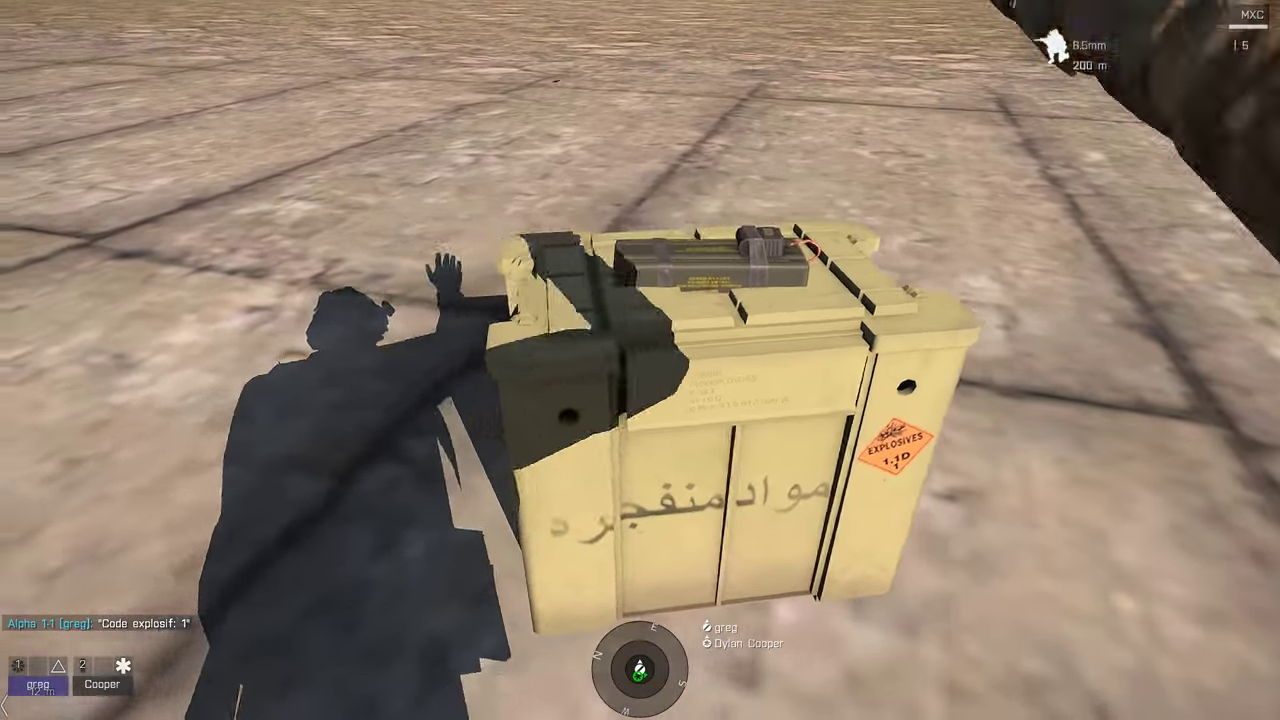
# Retreat from the armed crate to the hangar entrance and face back towards the crate
pyautogui.press('a')
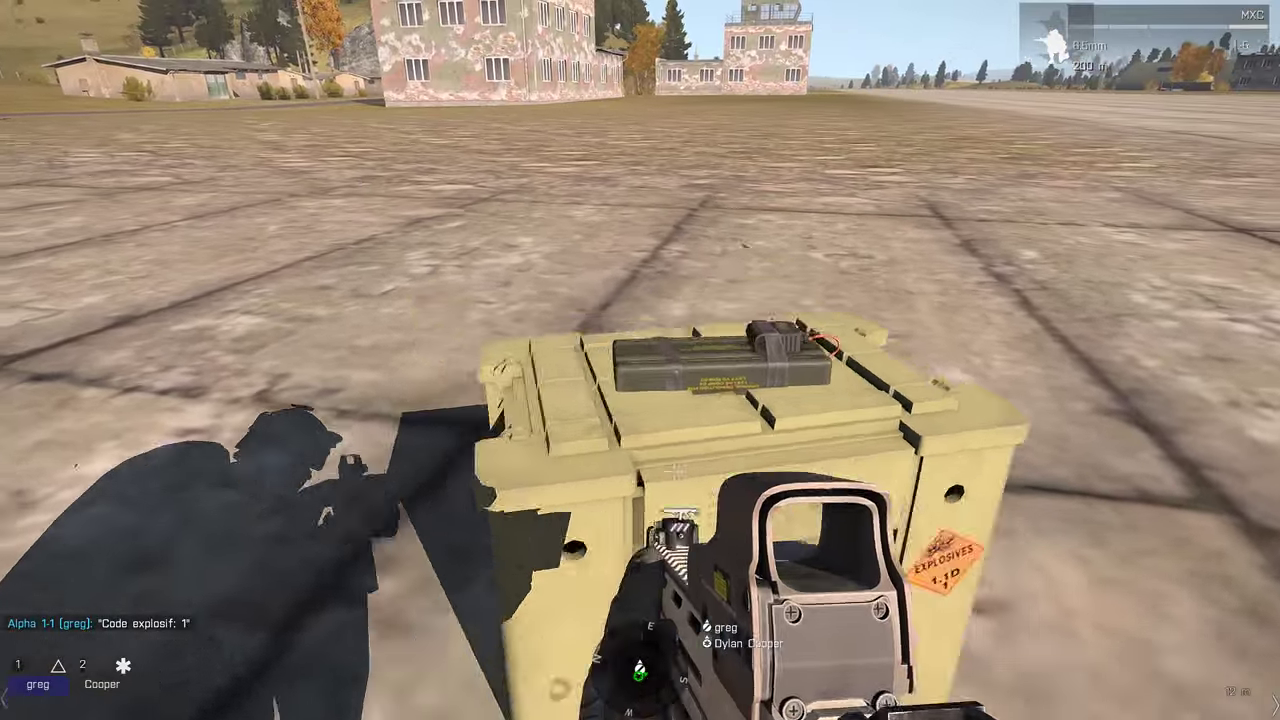
pyautogui.press('c')
pyautogui.press('s')
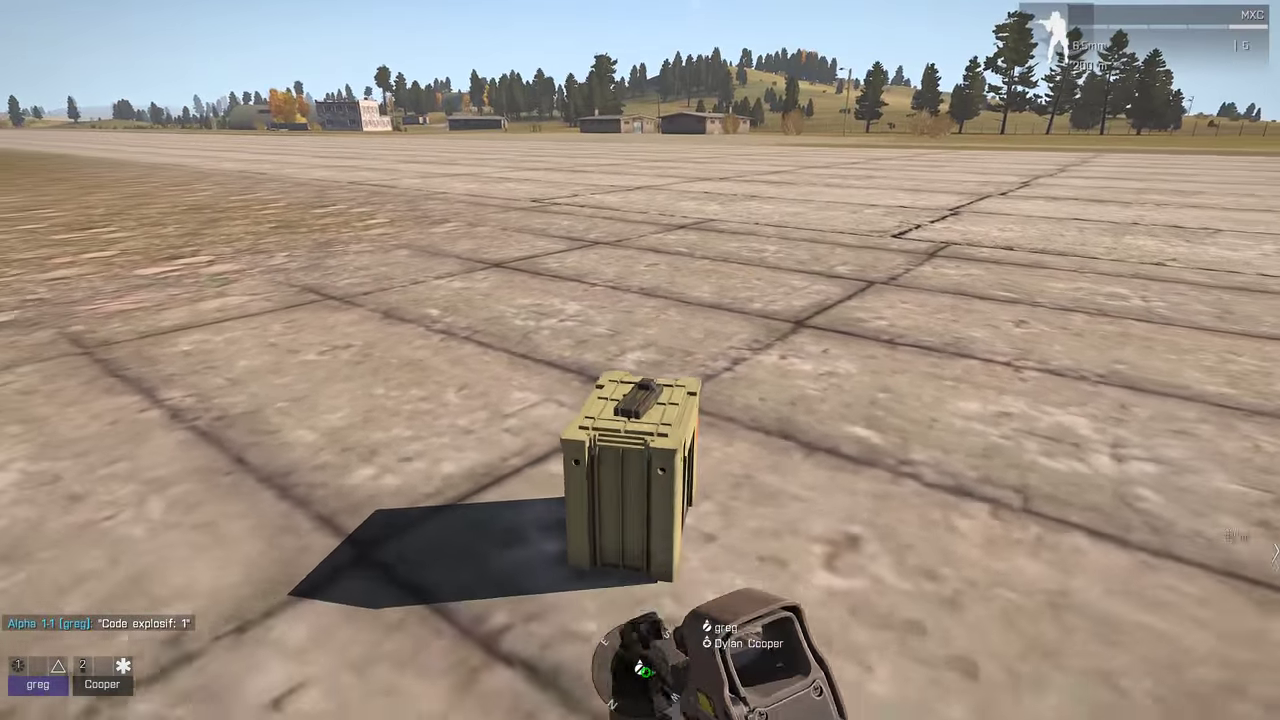
pyautogui.press('w')
pyautogui.press('Return')
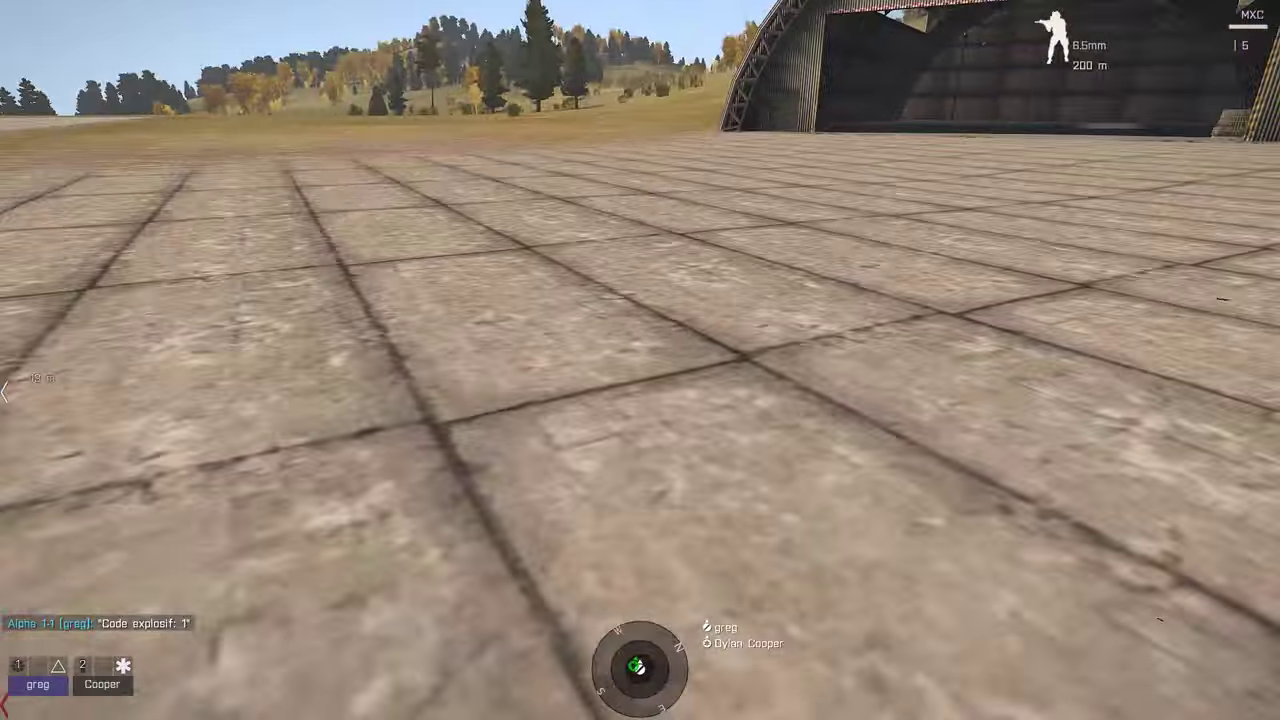
pyautogui.press('w')
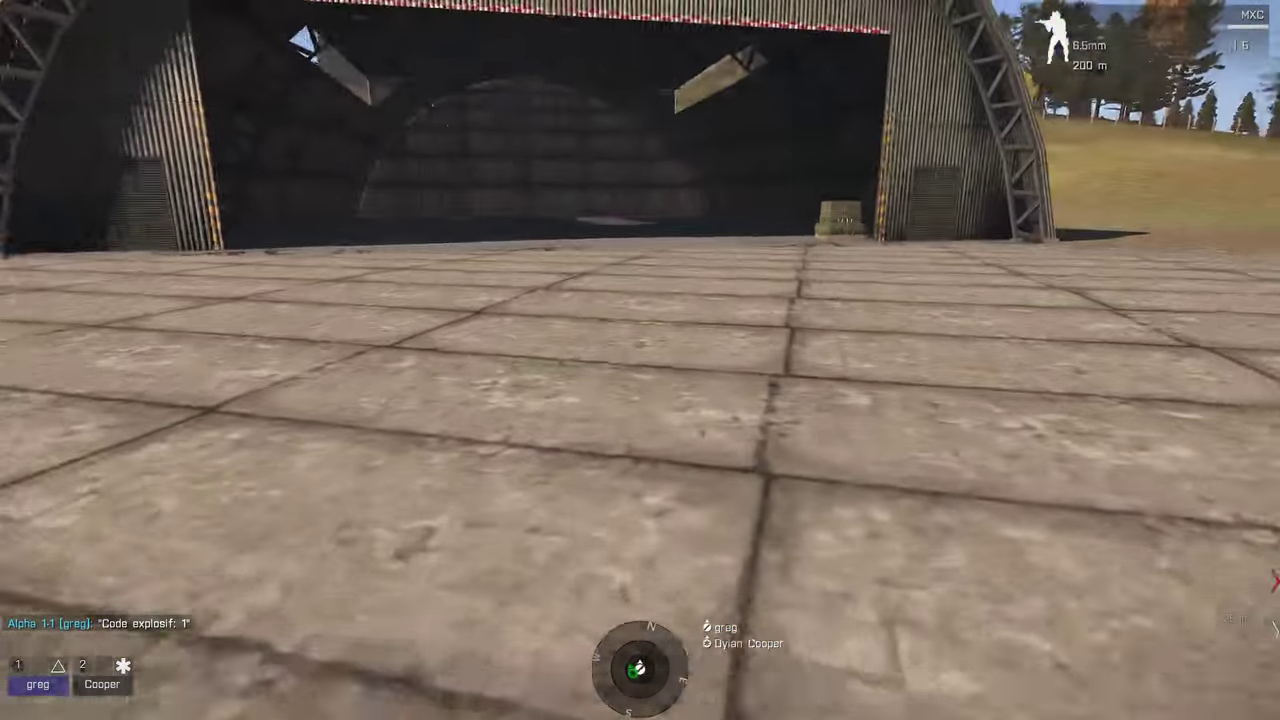
pyautogui.press('w')
pyautogui.press('w')
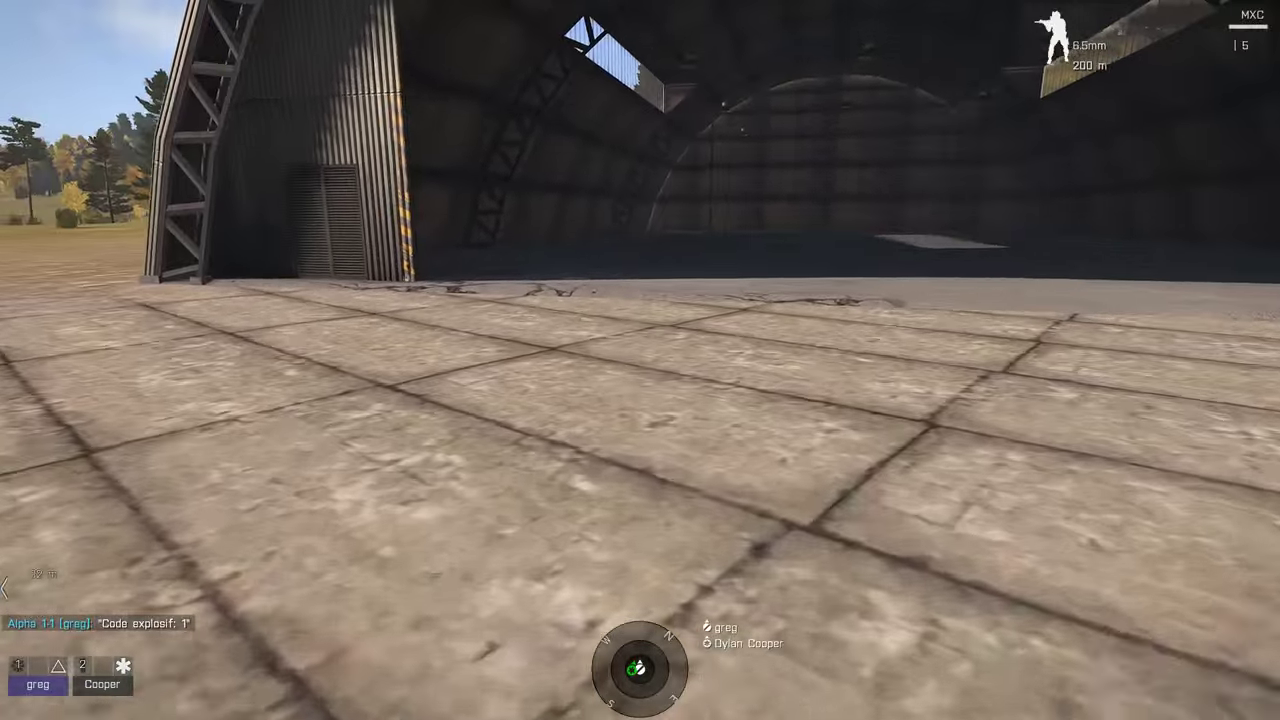
pyautogui.press('w')
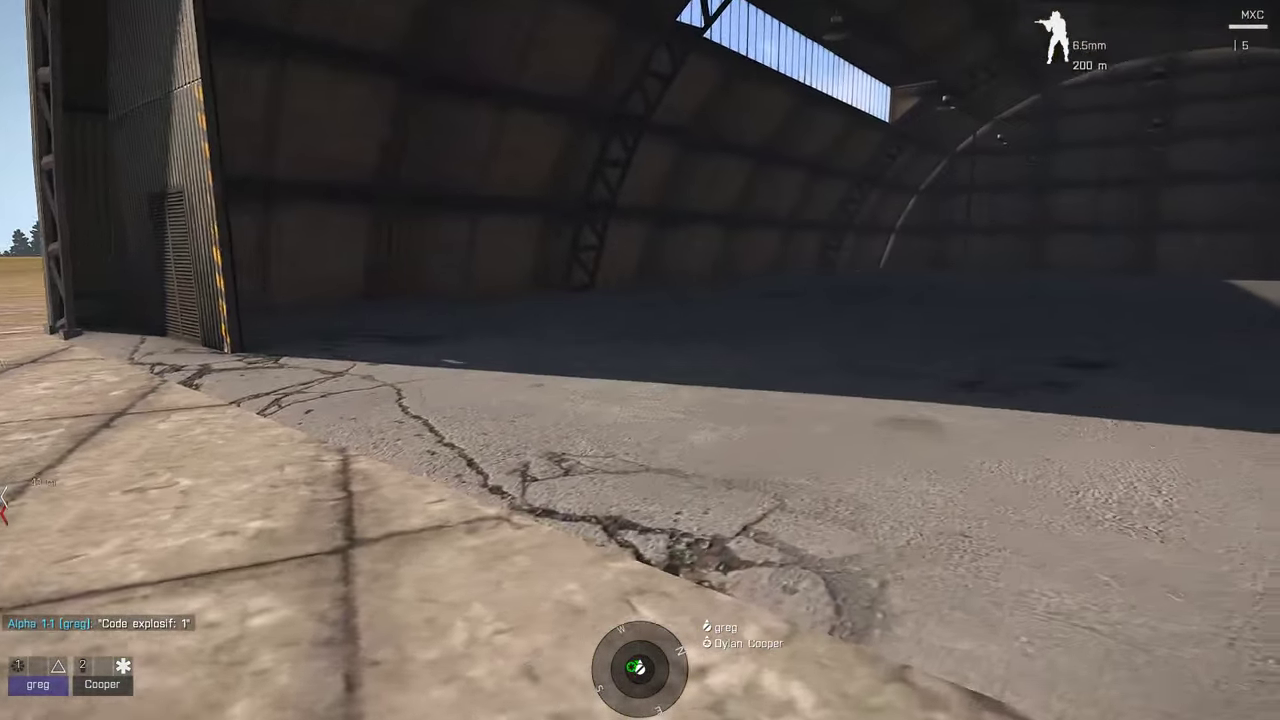
pyautogui.press('s')
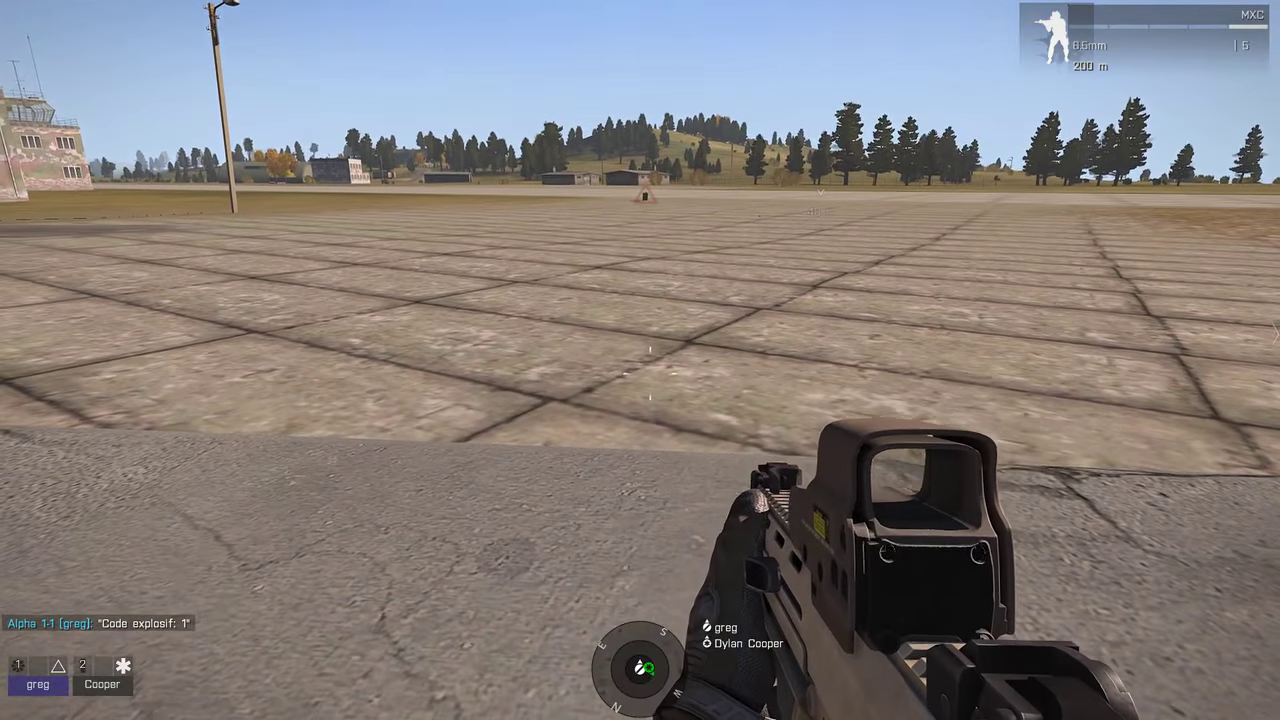
# Detonate the placed charge, Code explosif: 1, from the hangar entrance
pyautogui.press('ctrl+super')
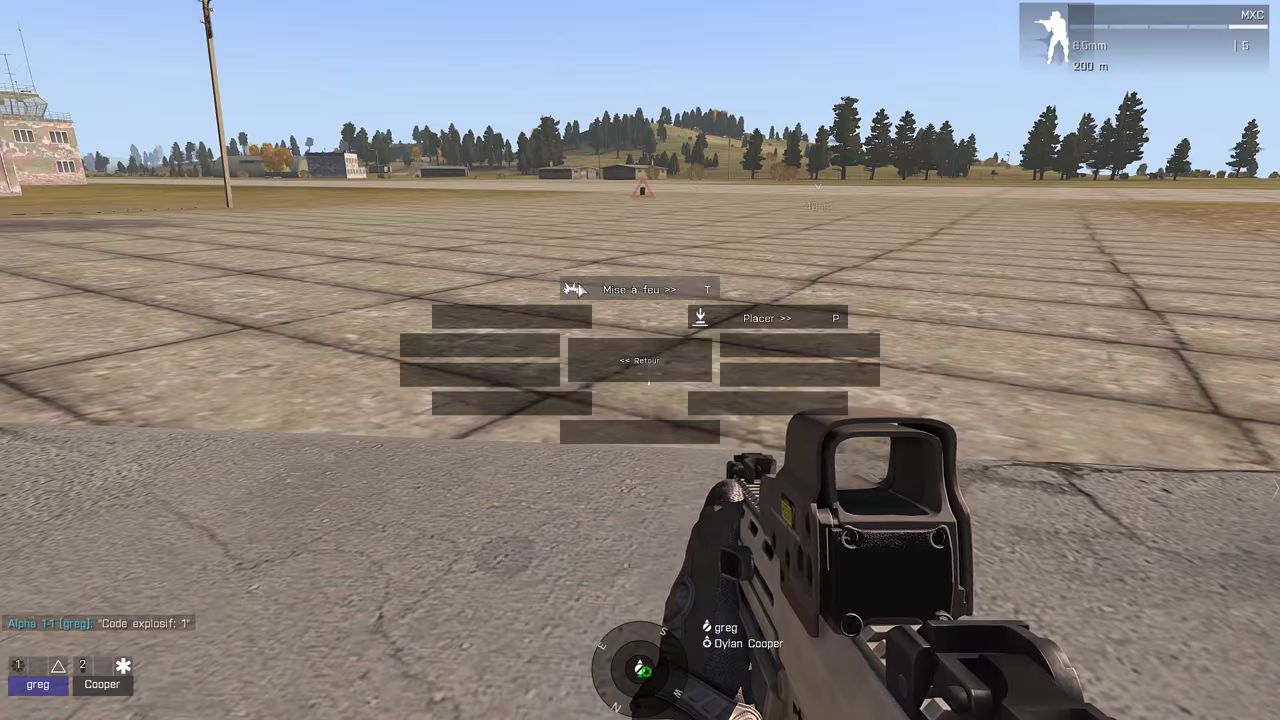
pyautogui.click(634, 288)
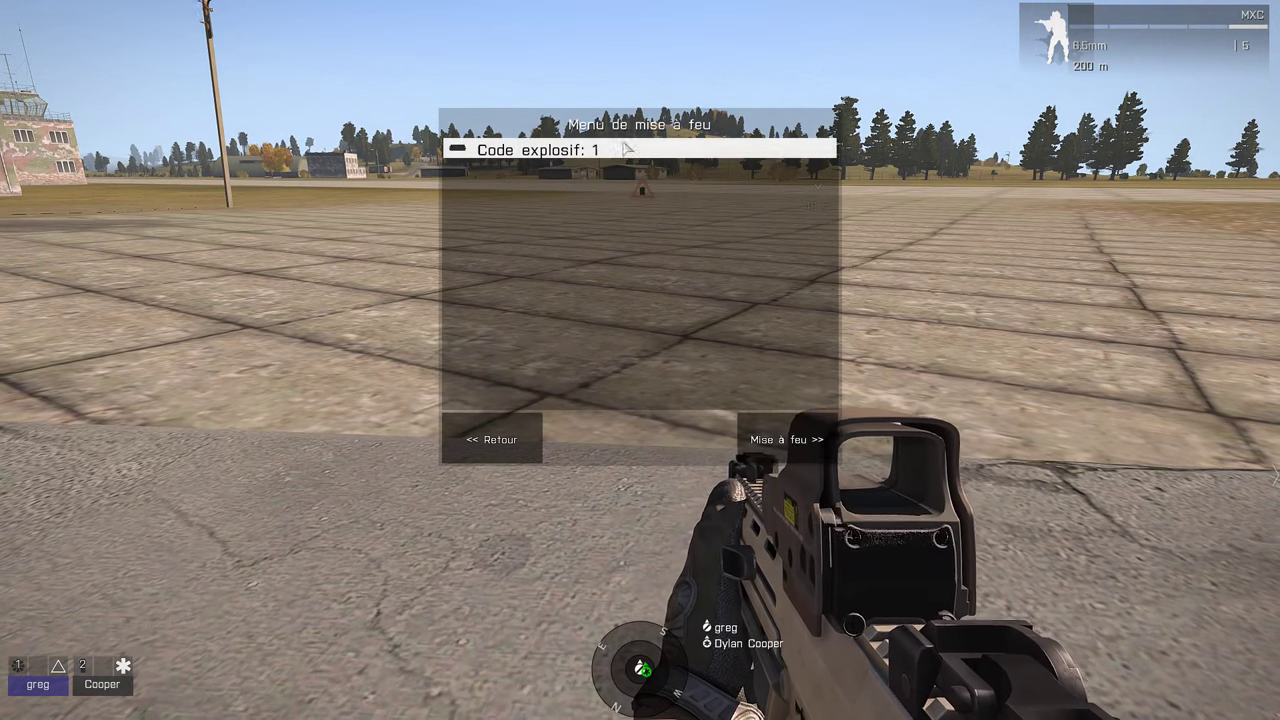
pyautogui.click(810, 458)
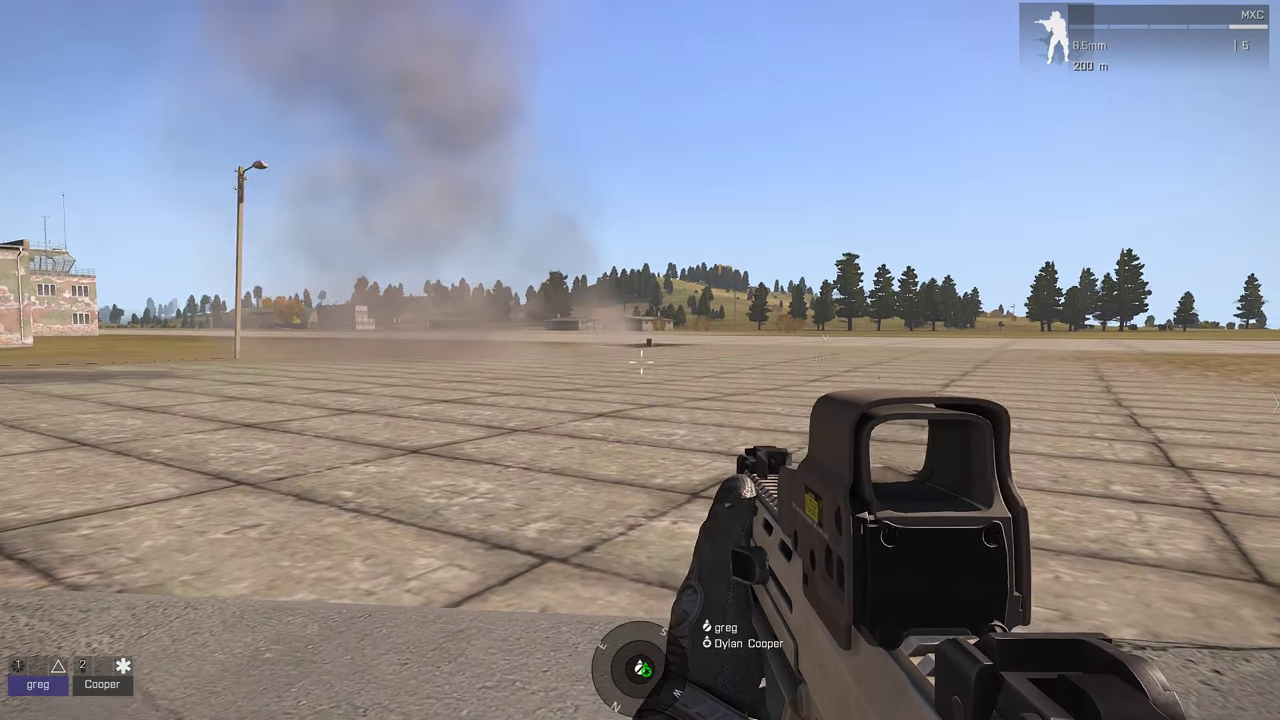
# Return from the hangar entrance to the explosives crate and inspect it up close for blast damage
pyautogui.rightClick(642, 364)
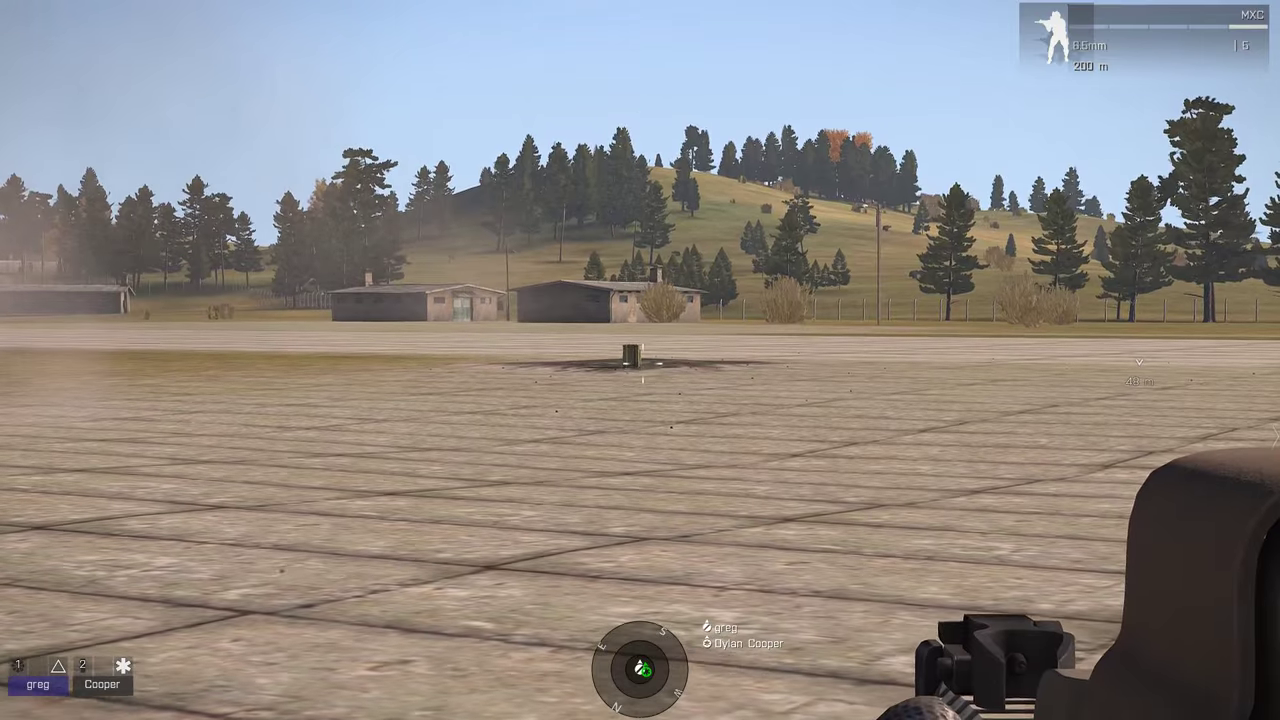
pyautogui.hotkey('shift', 'w')
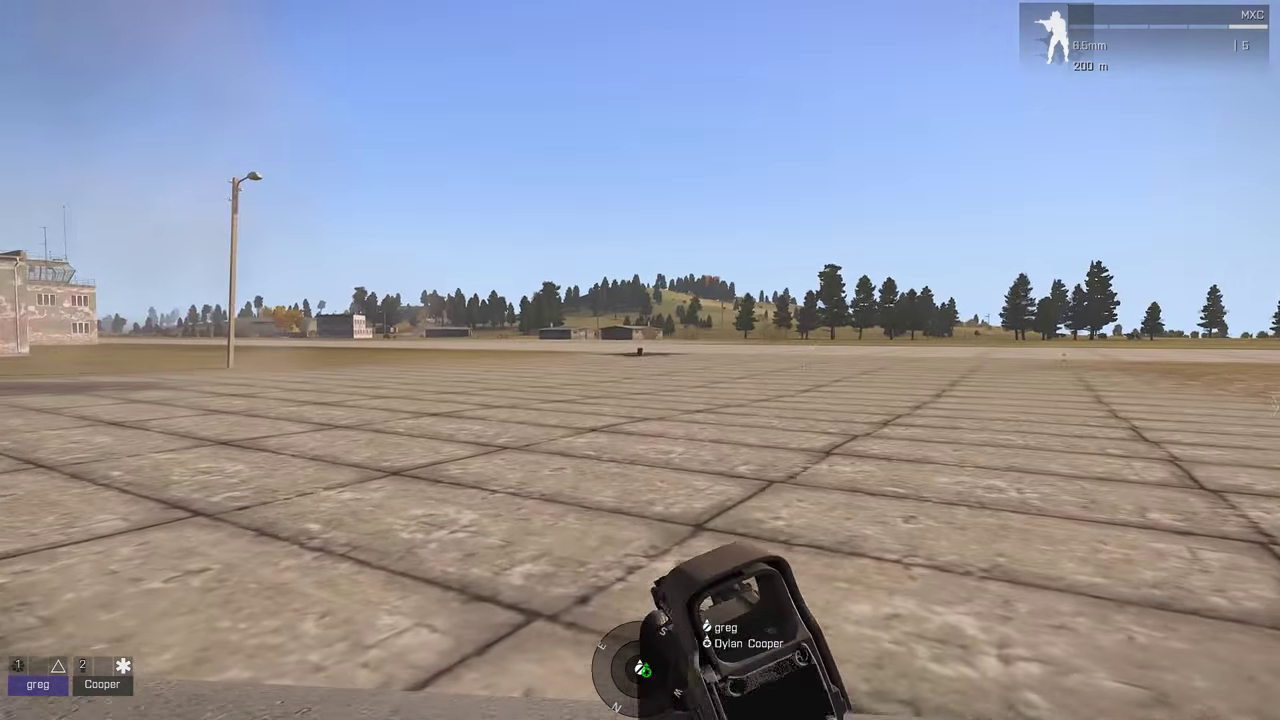
pyautogui.press('w')
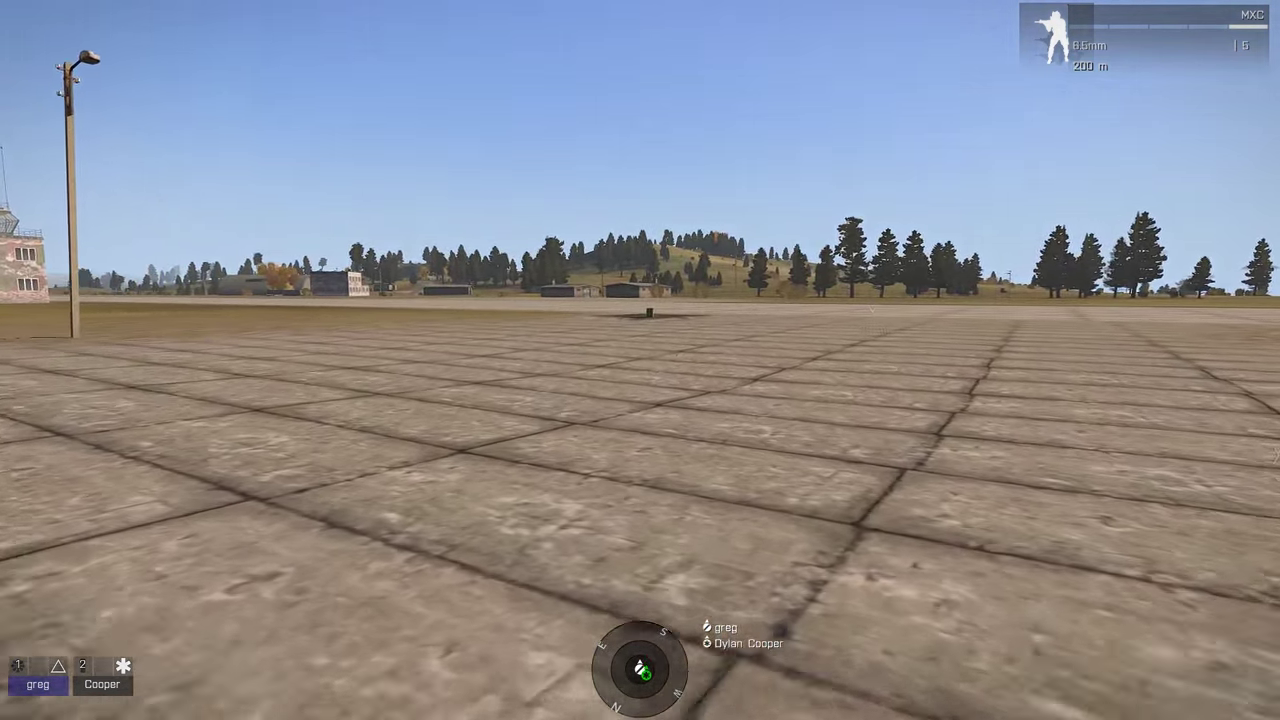
pyautogui.press('w')
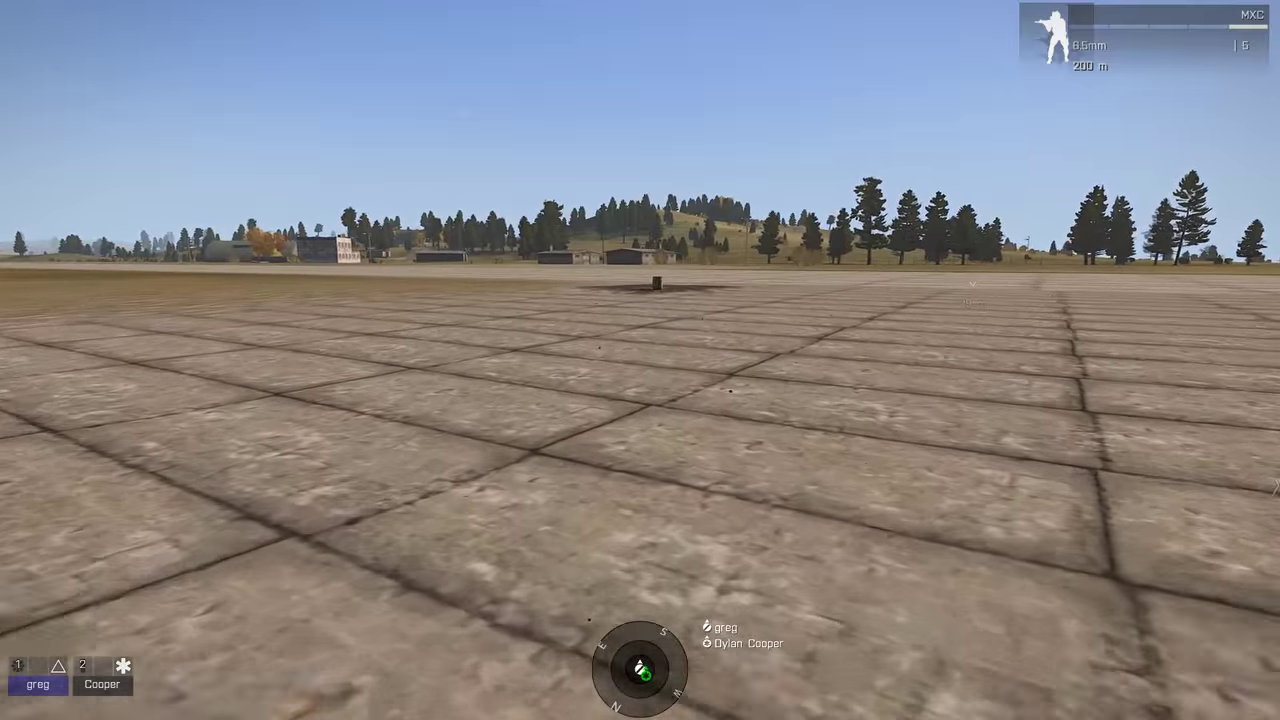
pyautogui.press('w')
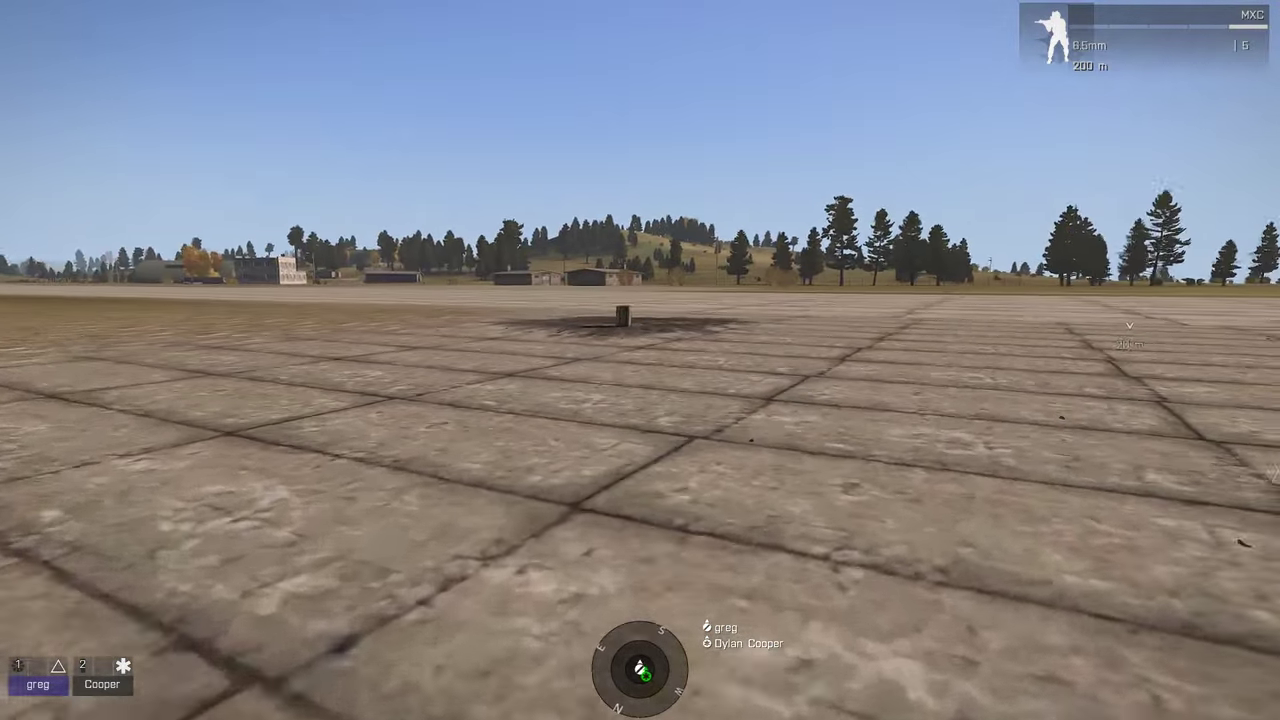
pyautogui.press('w')
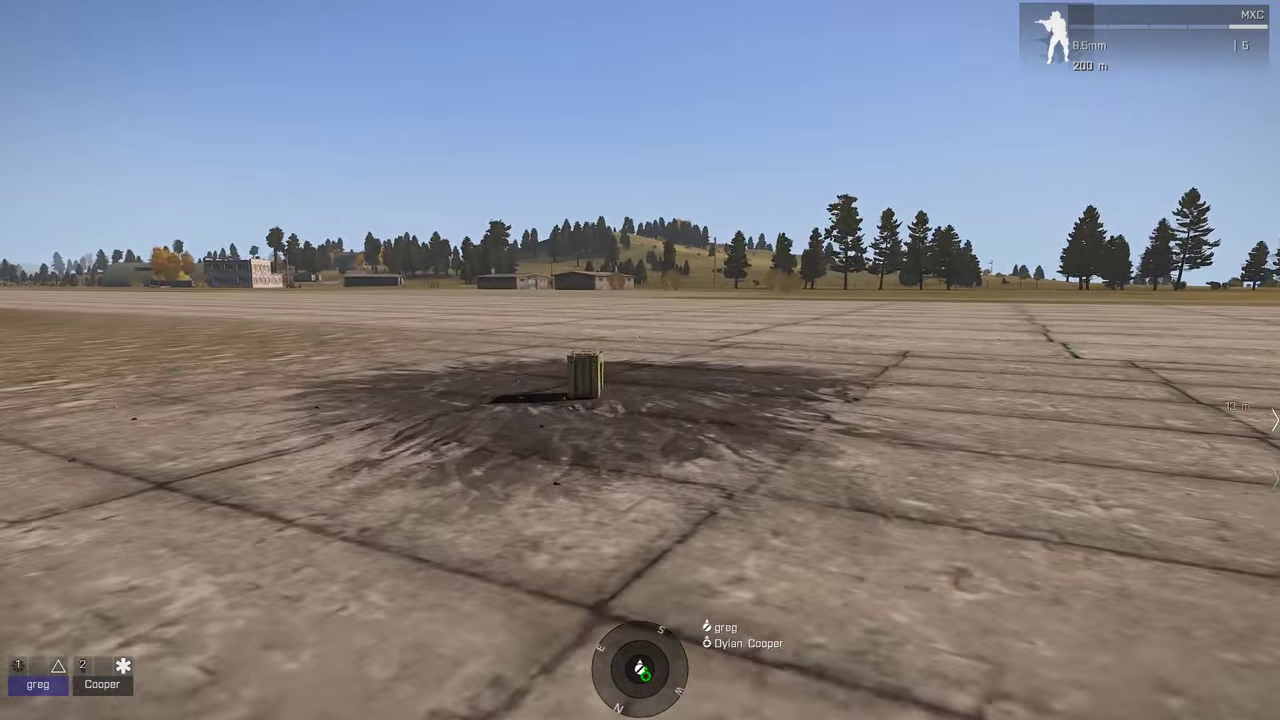
pyautogui.press('d')
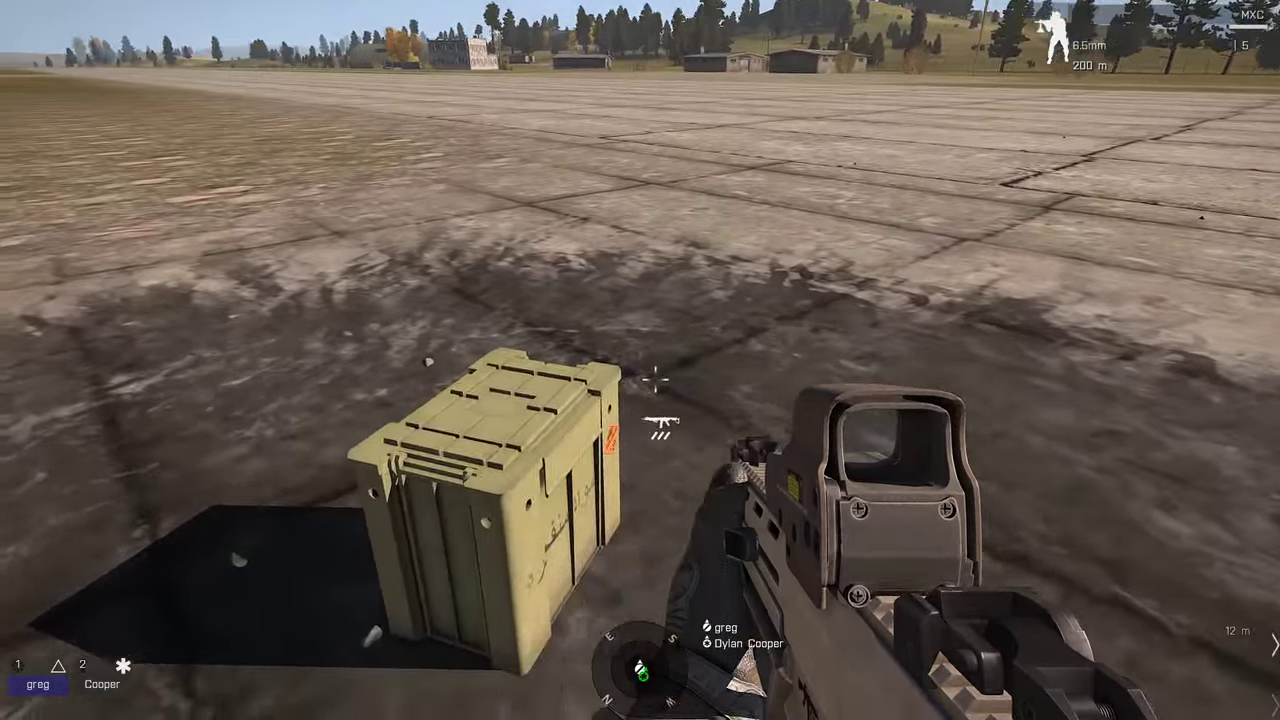
pyautogui.press('d')
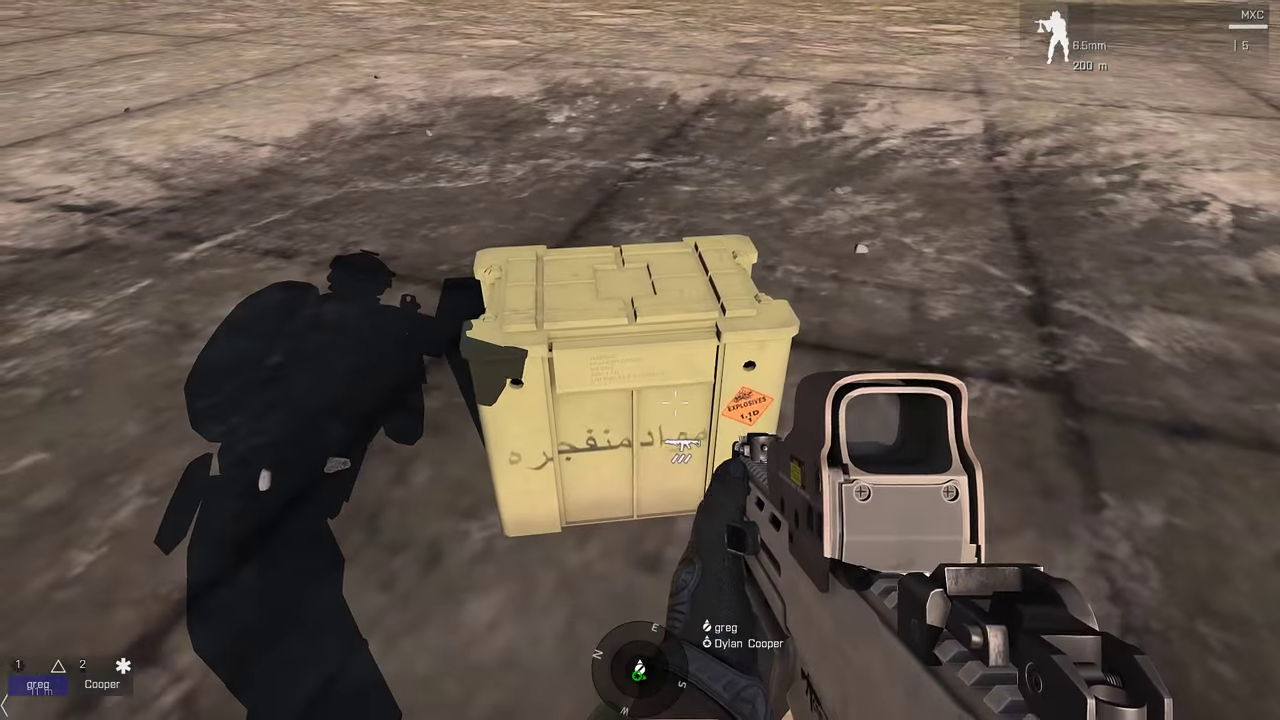
pyautogui.press('w')
pyautogui.scroll(-1, 640, 360)
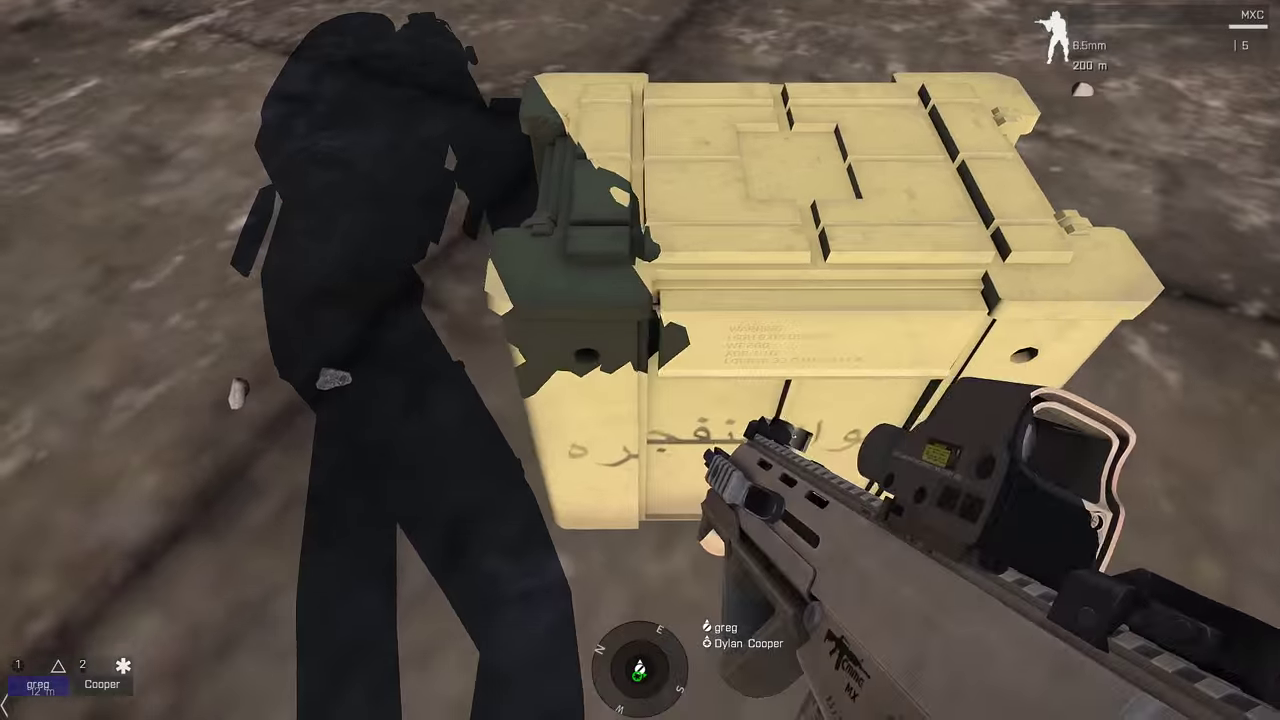
# Unload items from the backpack into the crate and take two M183 Charge de Démolition from it
pyautogui.press('i')
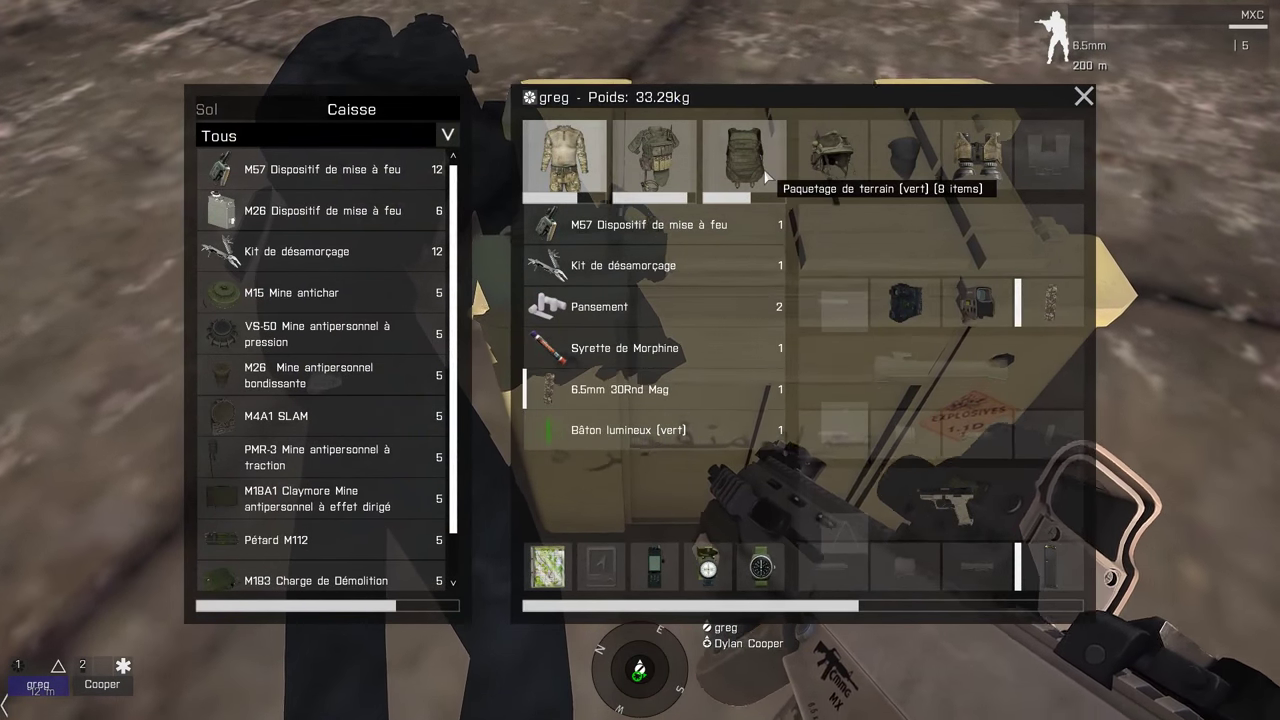
pyautogui.click(764, 169)
pyautogui.moveTo(596, 264); pyautogui.dragTo(400, 268)
pyautogui.moveTo(594, 308); pyautogui.dragTo(430, 280)
pyautogui.moveTo(632, 275); pyautogui.dragTo(405, 270)
pyautogui.moveTo(600, 225); pyautogui.dragTo(364, 292)
pyautogui.scroll(-3, 320, 502)
pyautogui.moveTo(320, 504); pyautogui.dragTo(700, 285)
pyautogui.moveTo(340, 500); pyautogui.dragTo(750, 168)
pyautogui.click(1082, 96)
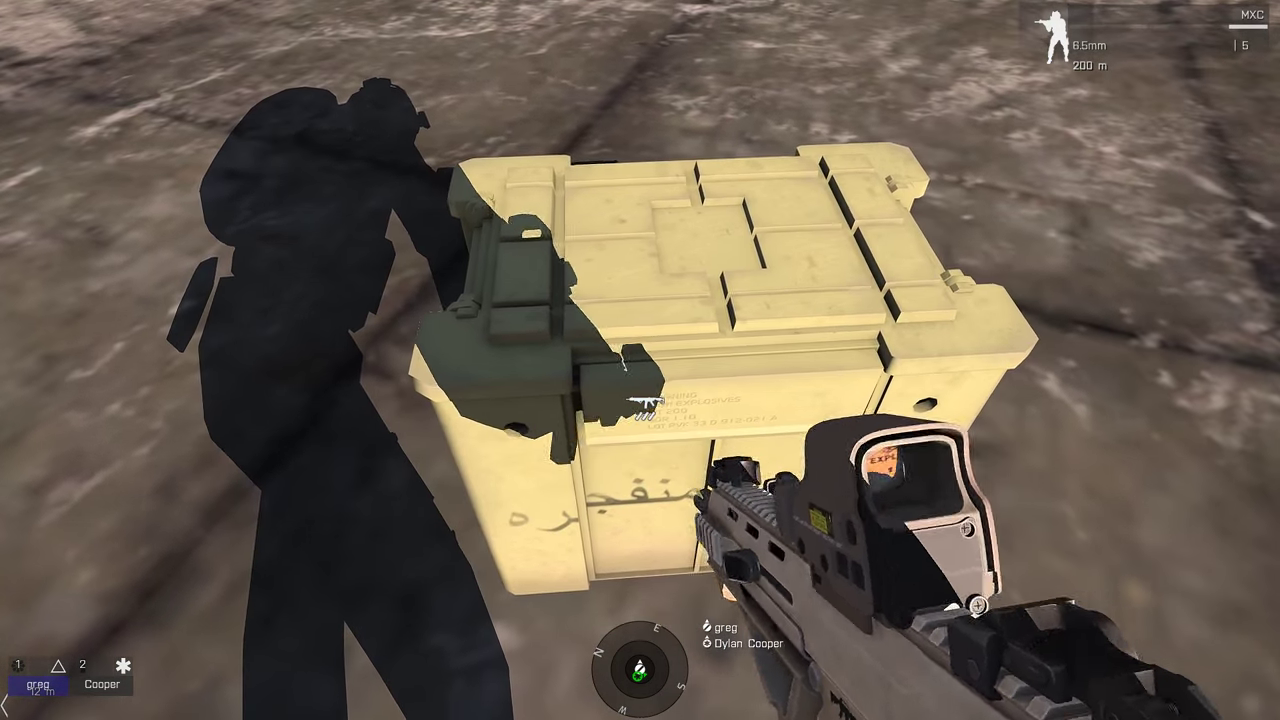
# Place an M183 Charge de Démolition on the ground against the crate's side, with the M57 Dispositif de mise à feu as its trigger
pyautogui.press('ctrl+super')
pyautogui.click(802, 347)
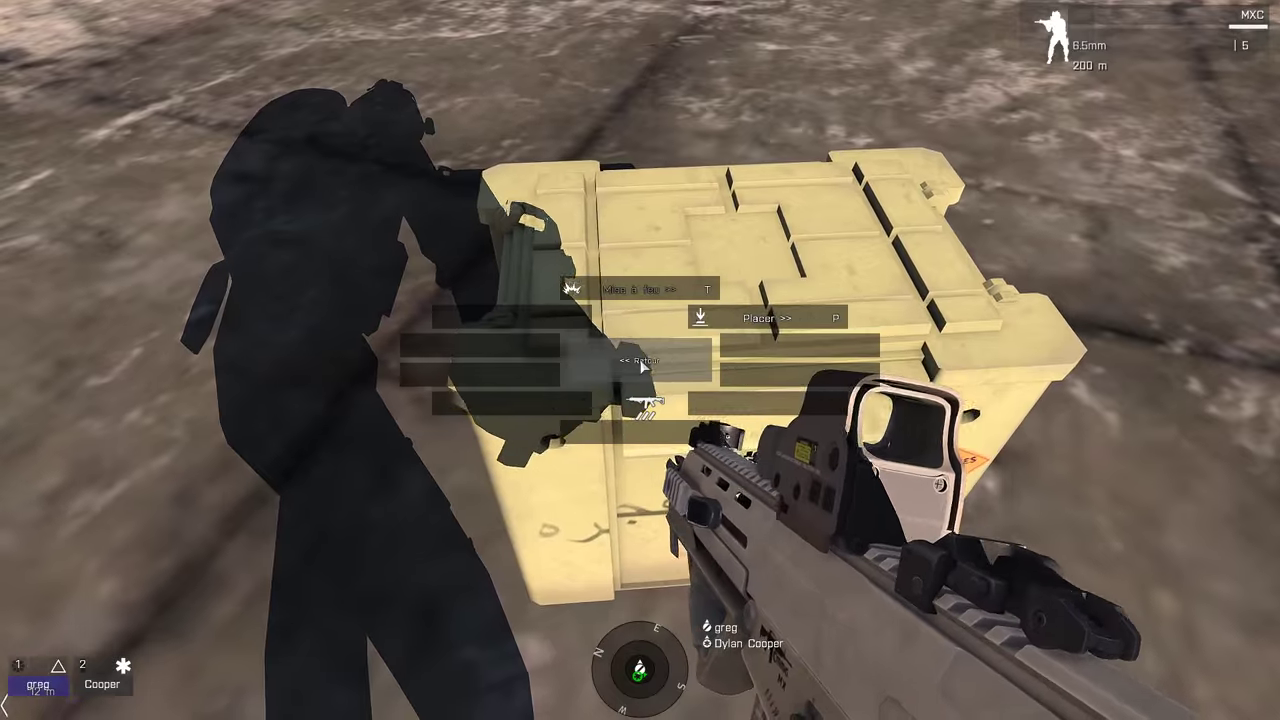
pyautogui.click(757, 315)
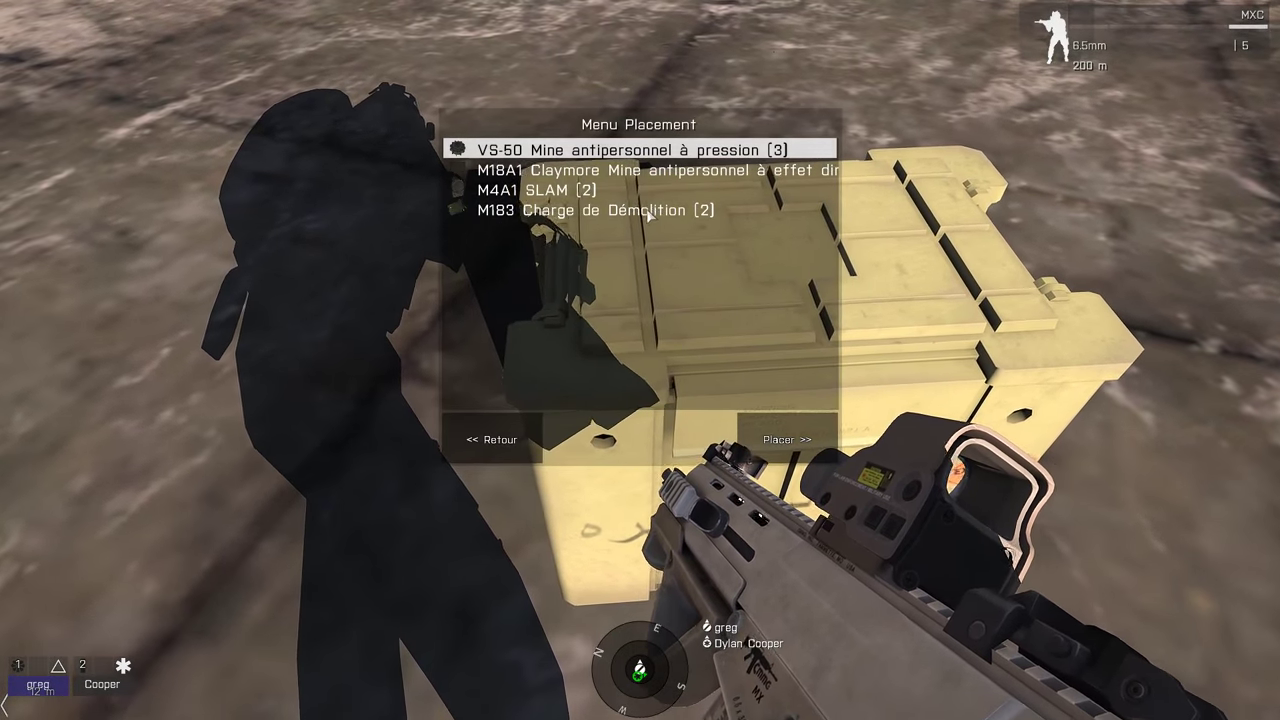
pyautogui.click(647, 214)
pyautogui.click(775, 442)
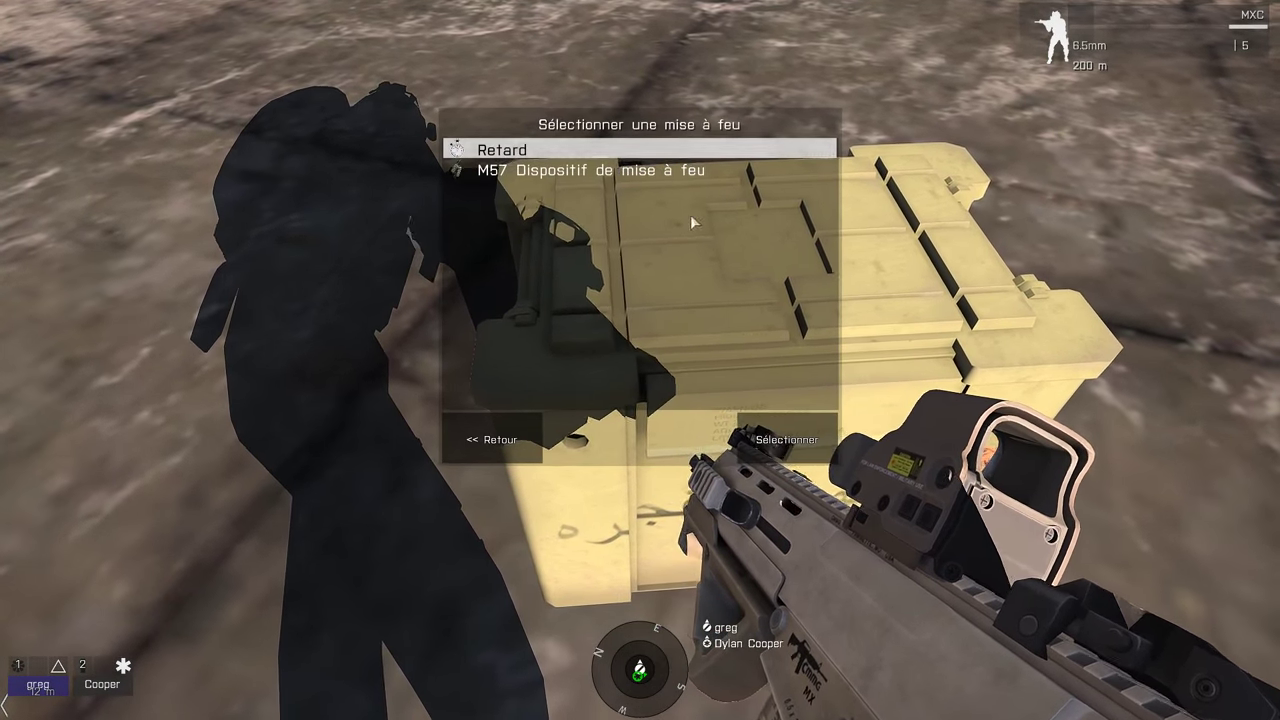
pyautogui.click(663, 174)
pyautogui.click(820, 450)
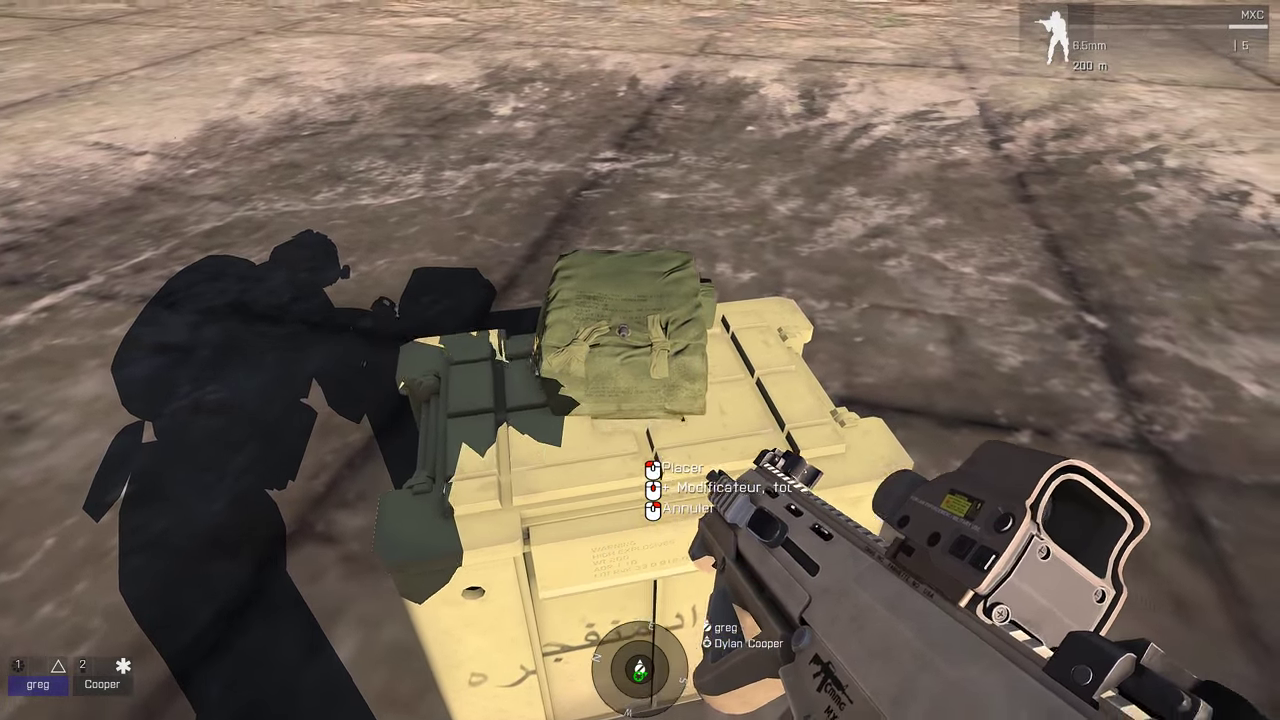
pyautogui.press('s')
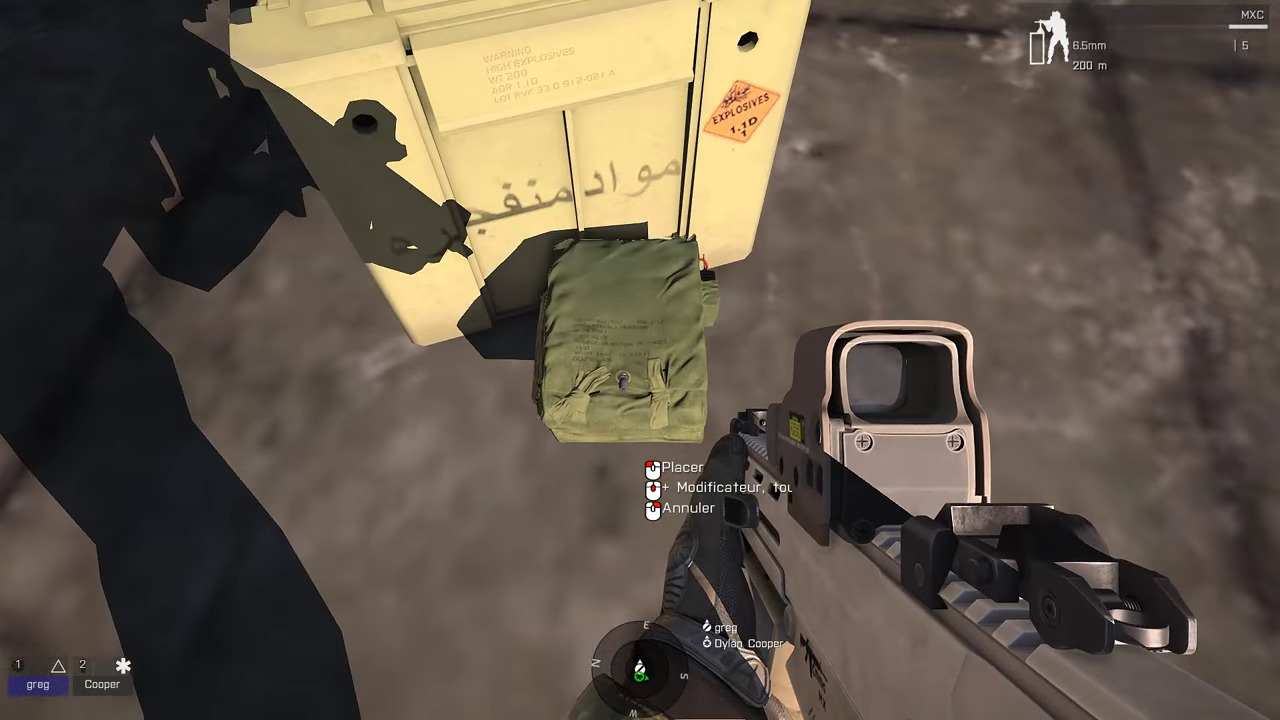
pyautogui.press('q')
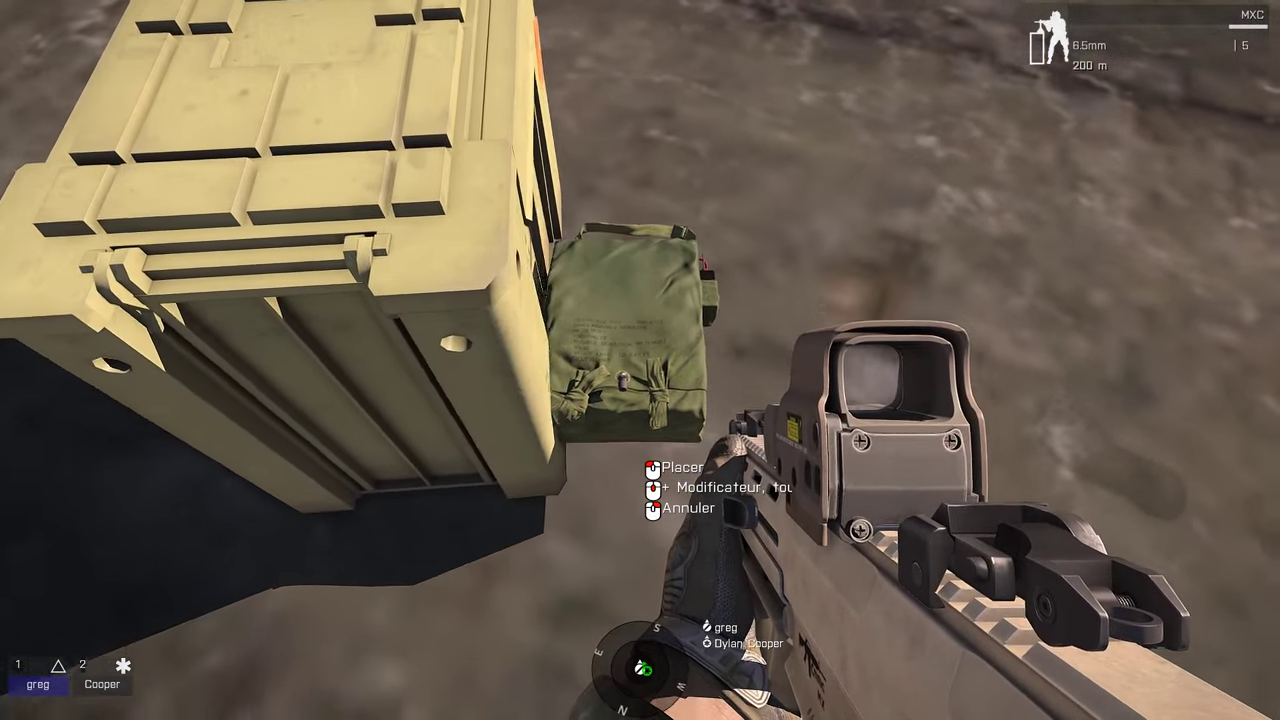
pyautogui.click(640, 460)
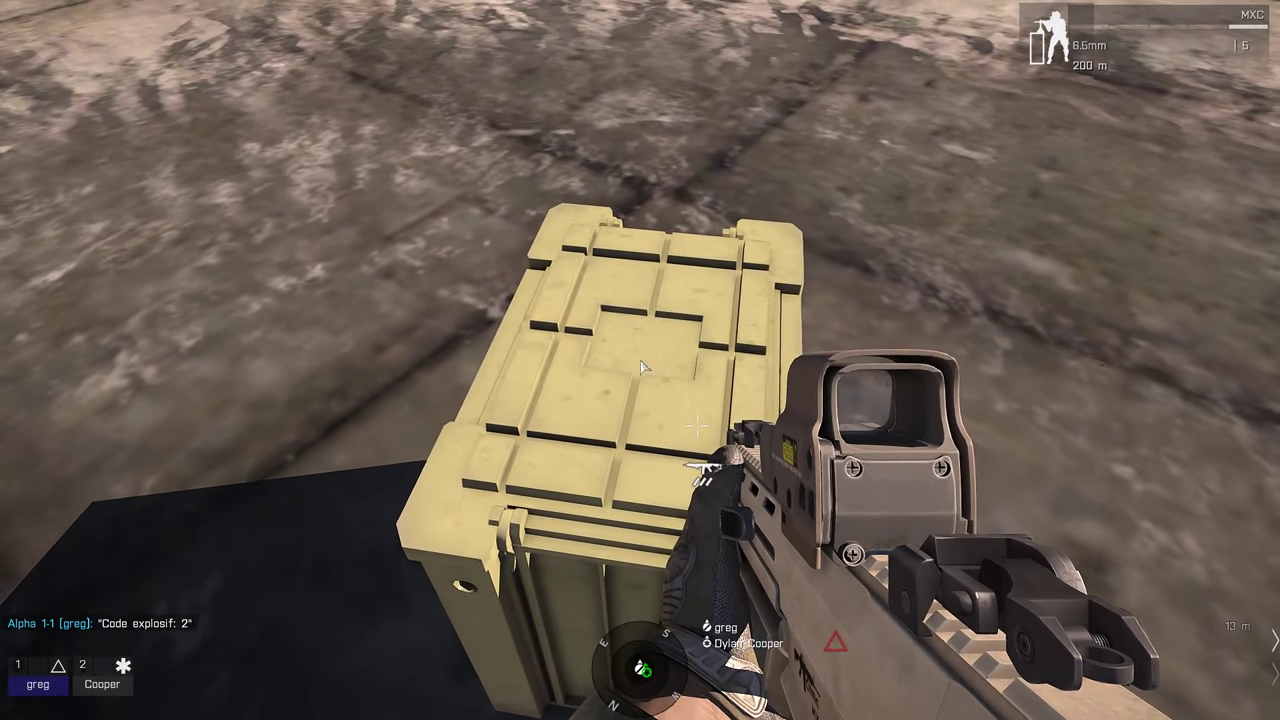
# Place the other M183 Charge de Démolition on top of the crate, also triggered by the M57 Dispositif de mise à feu
pyautogui.press('ctrl+super')
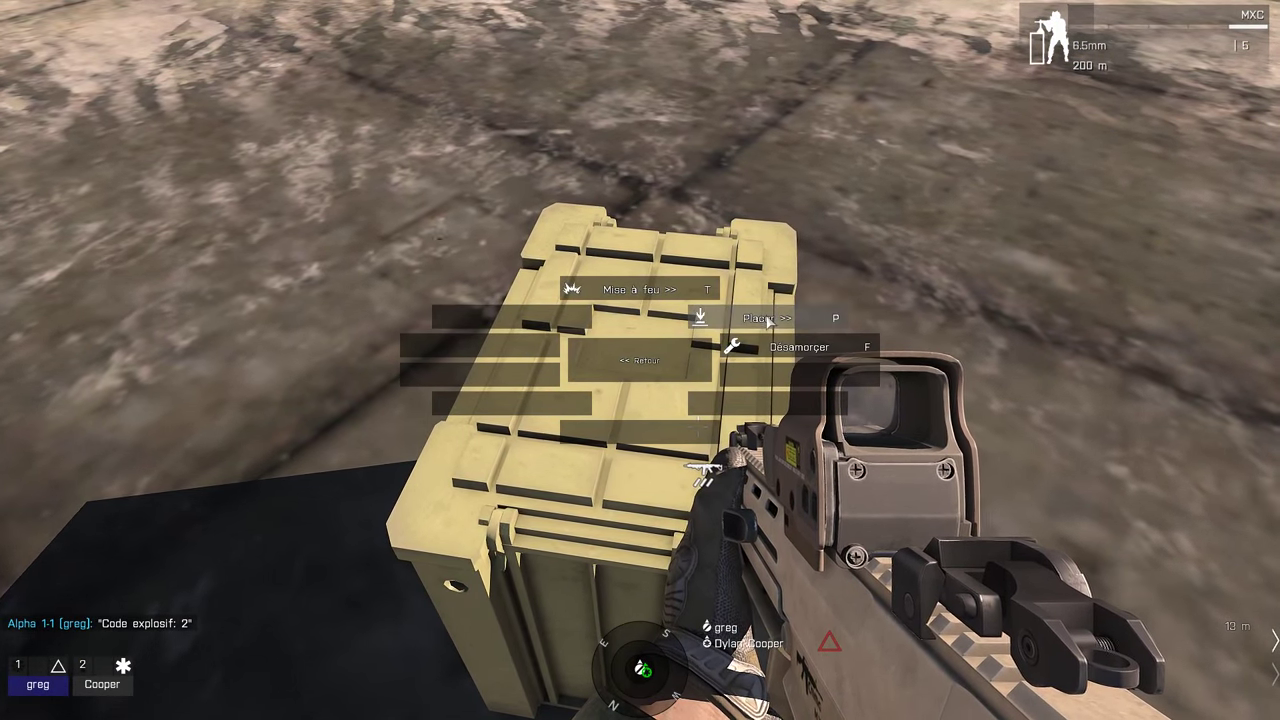
pyautogui.click(767, 319)
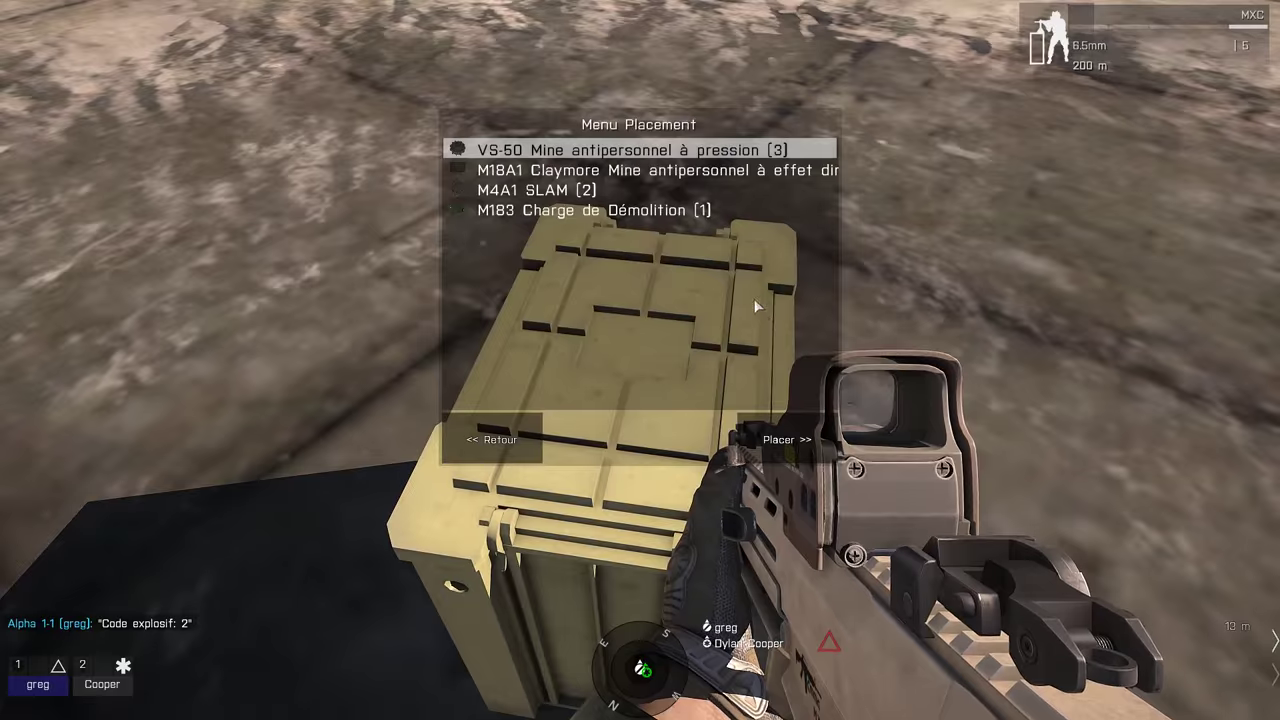
pyautogui.doubleClick(636, 210)
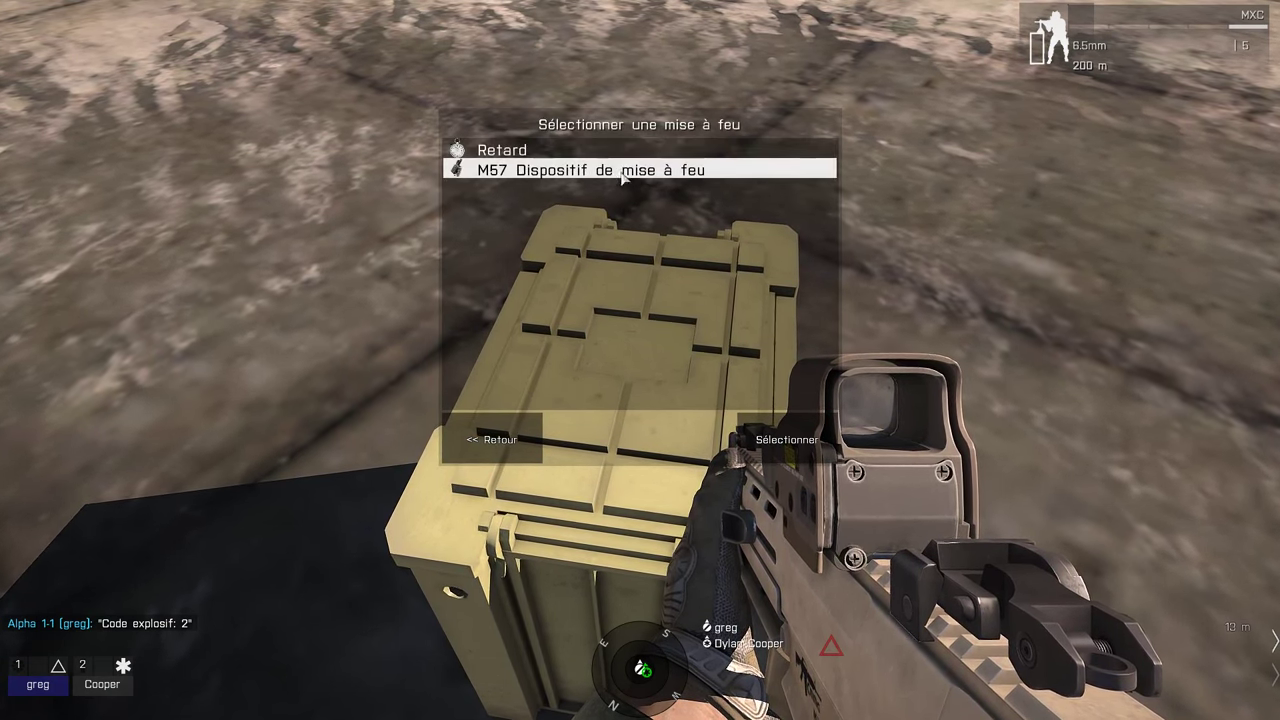
pyautogui.doubleClick(622, 171)
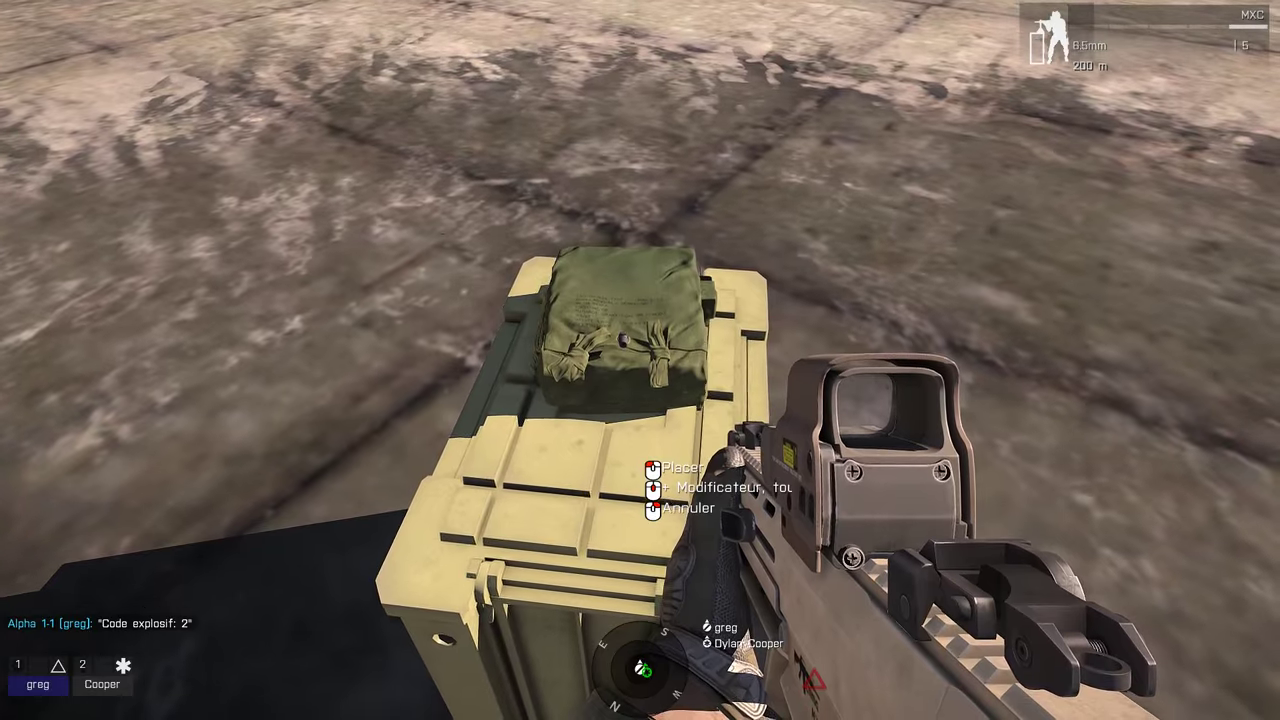
pyautogui.click(640, 360)
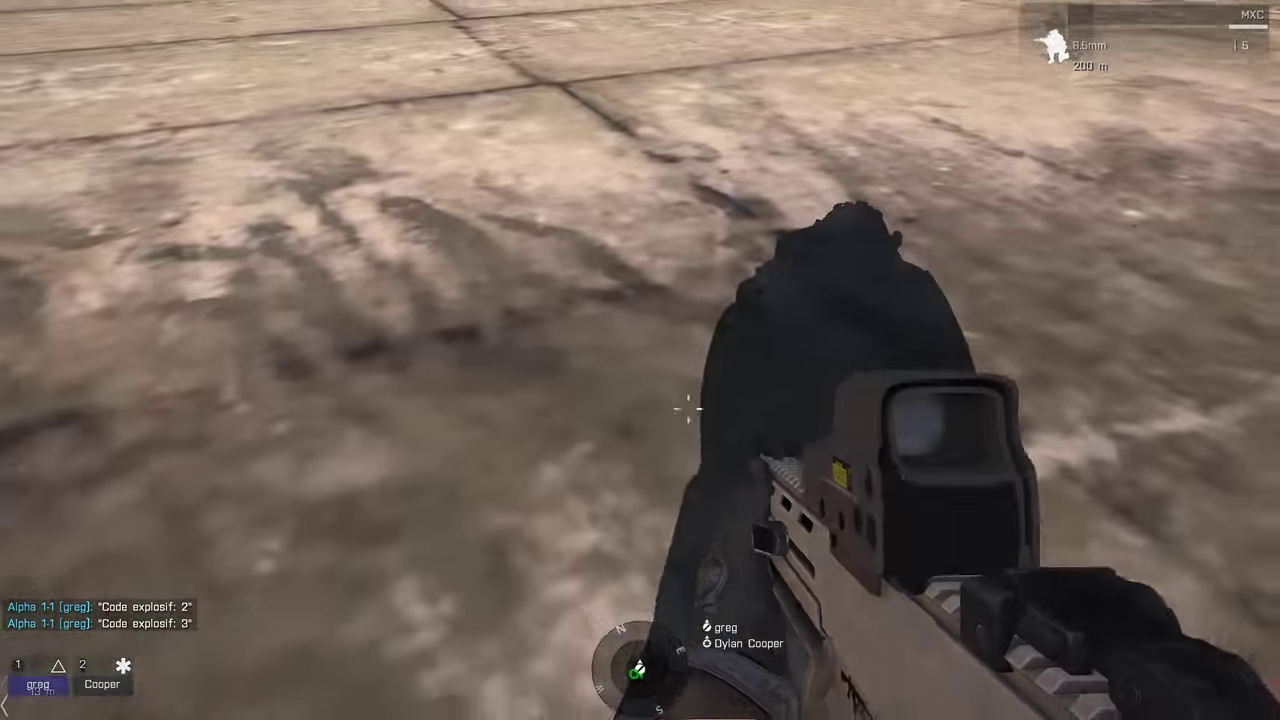
# Retreat from the doubly armed crate to the hangar and turn to watch it from a safe distance
pyautogui.press('c')
pyautogui.press('w')
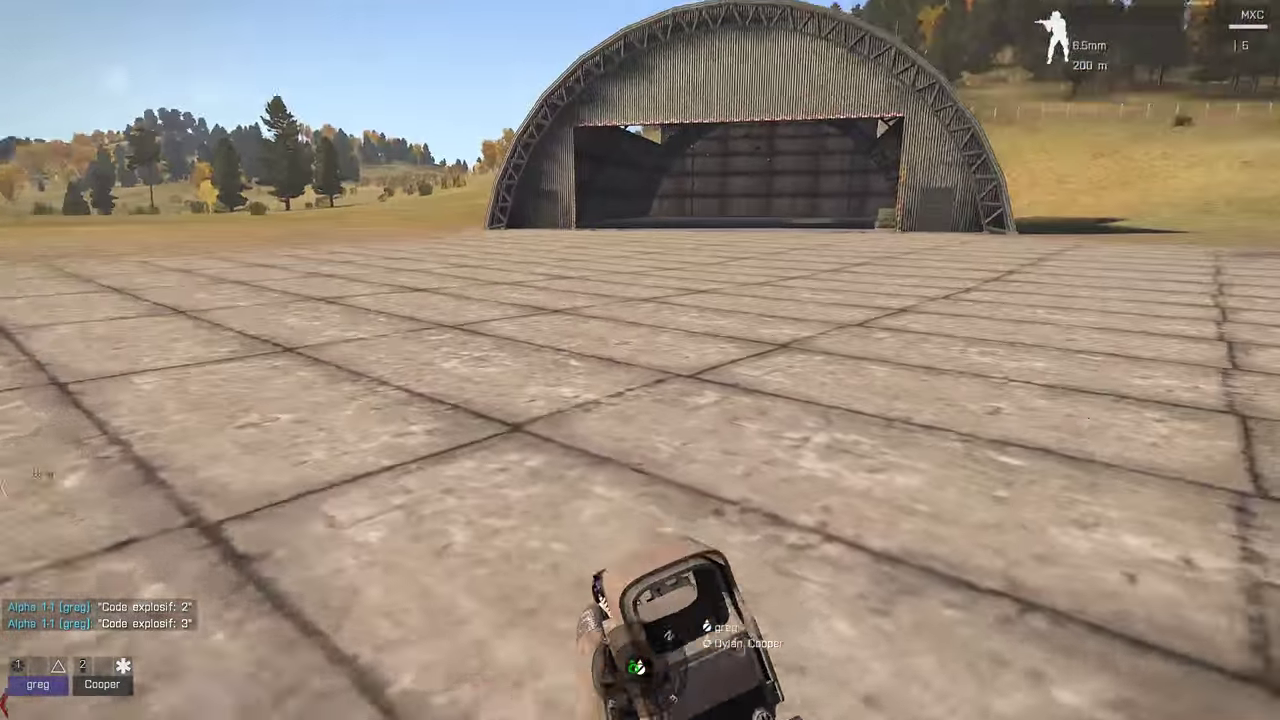
pyautogui.press('alt')
pyautogui.press('w')
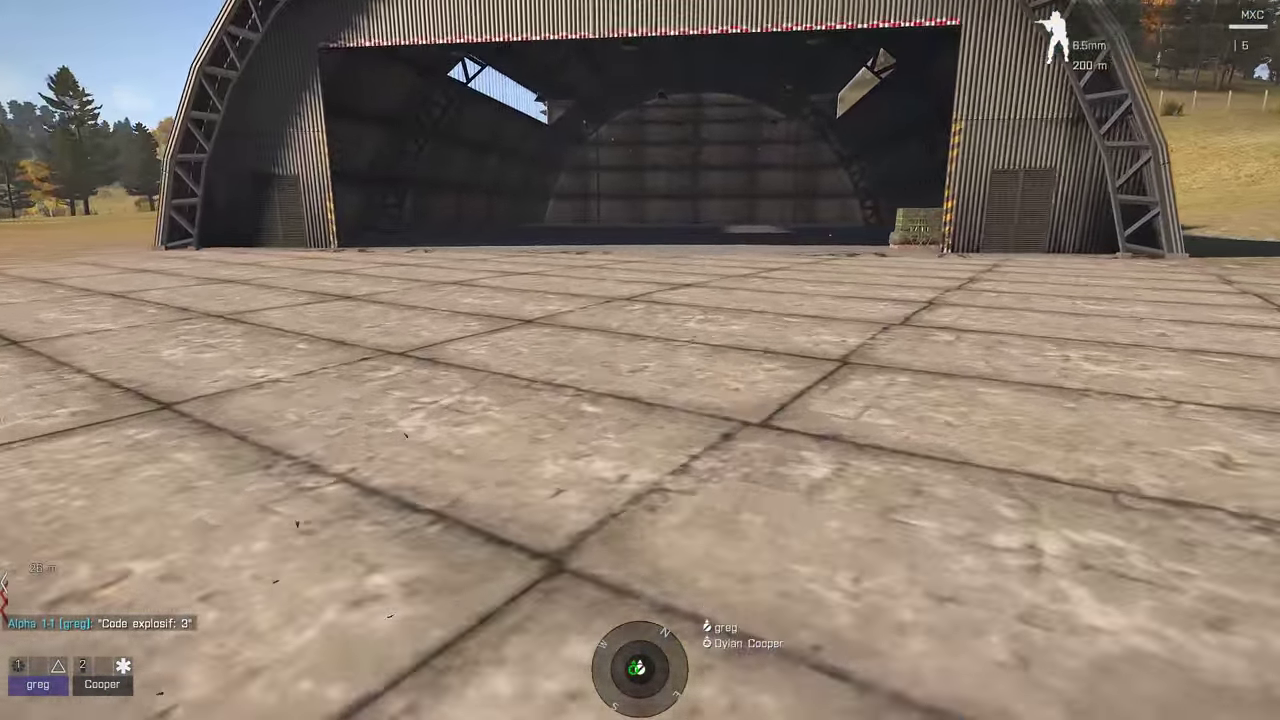
pyautogui.press('w')
pyautogui.press('alt')
pyautogui.press('w')
pyautogui.press('KP_Add')
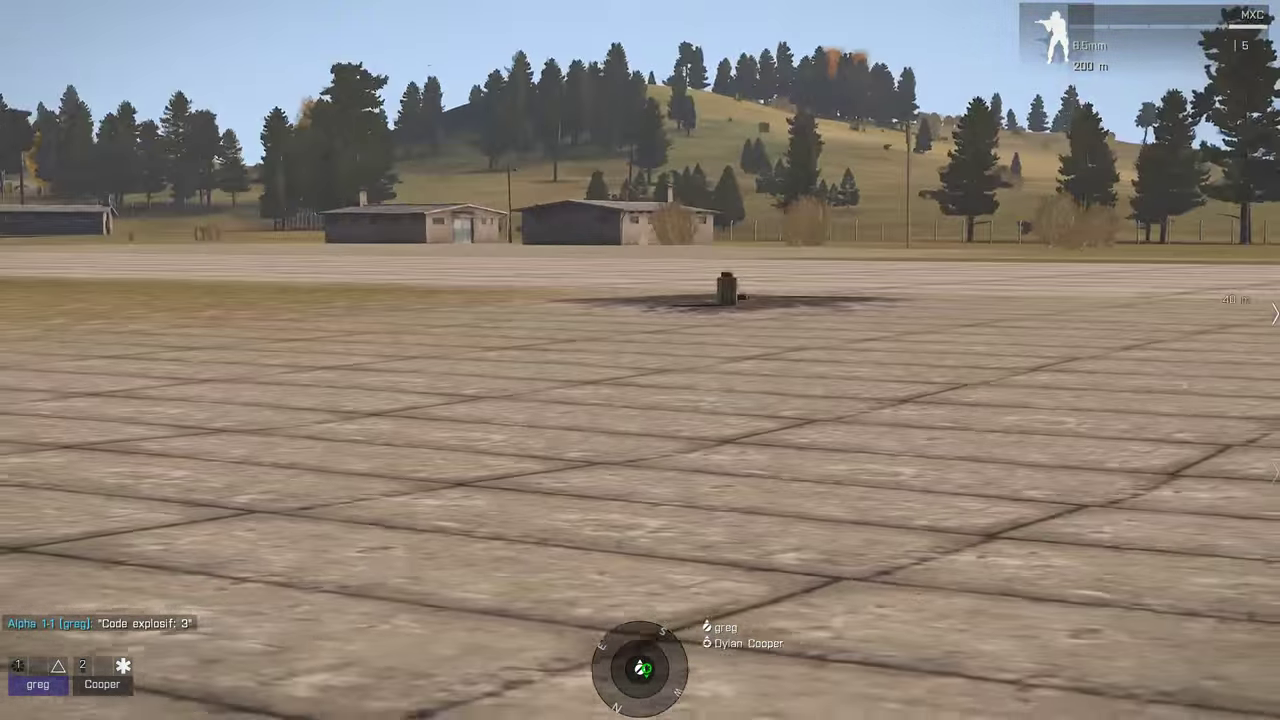
pyautogui.press('w')
pyautogui.scroll(-1, 640, 360)
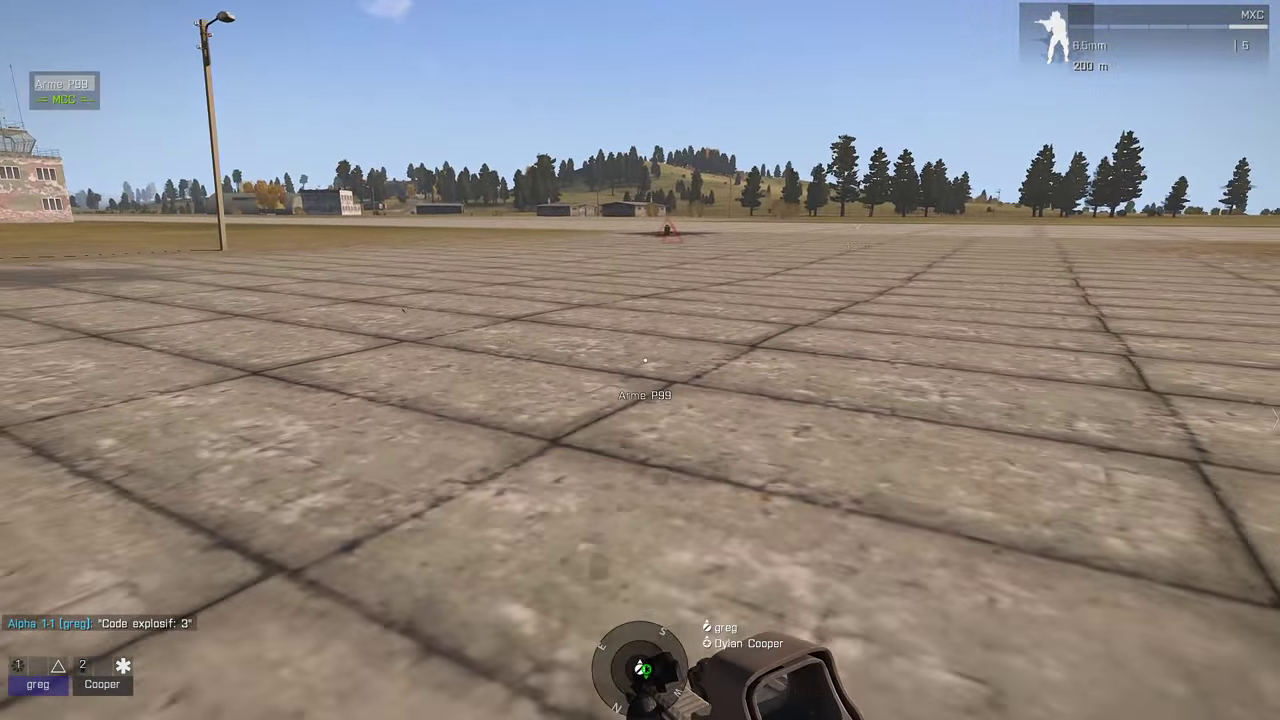
pyautogui.press('s')
# Detonate the placed M183 charges with the M57 Dispositif de mise à feu
pyautogui.press('ctrl+super')
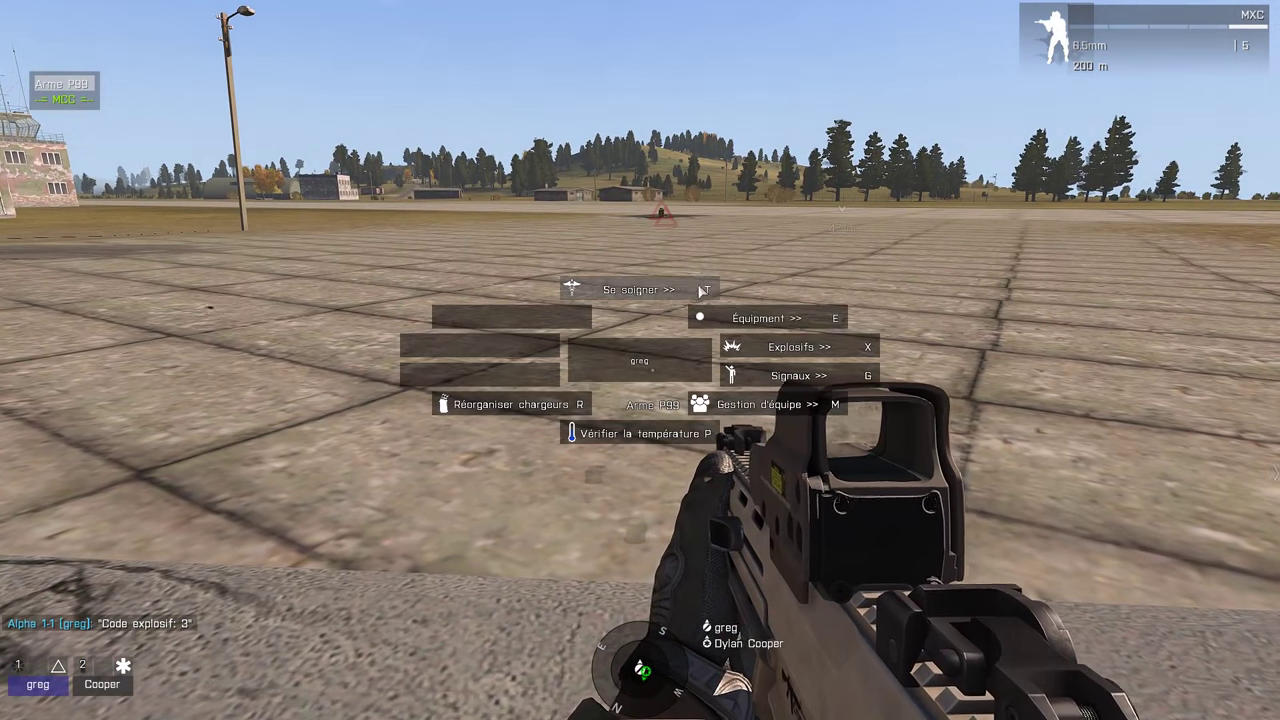
pyautogui.click(787, 349)
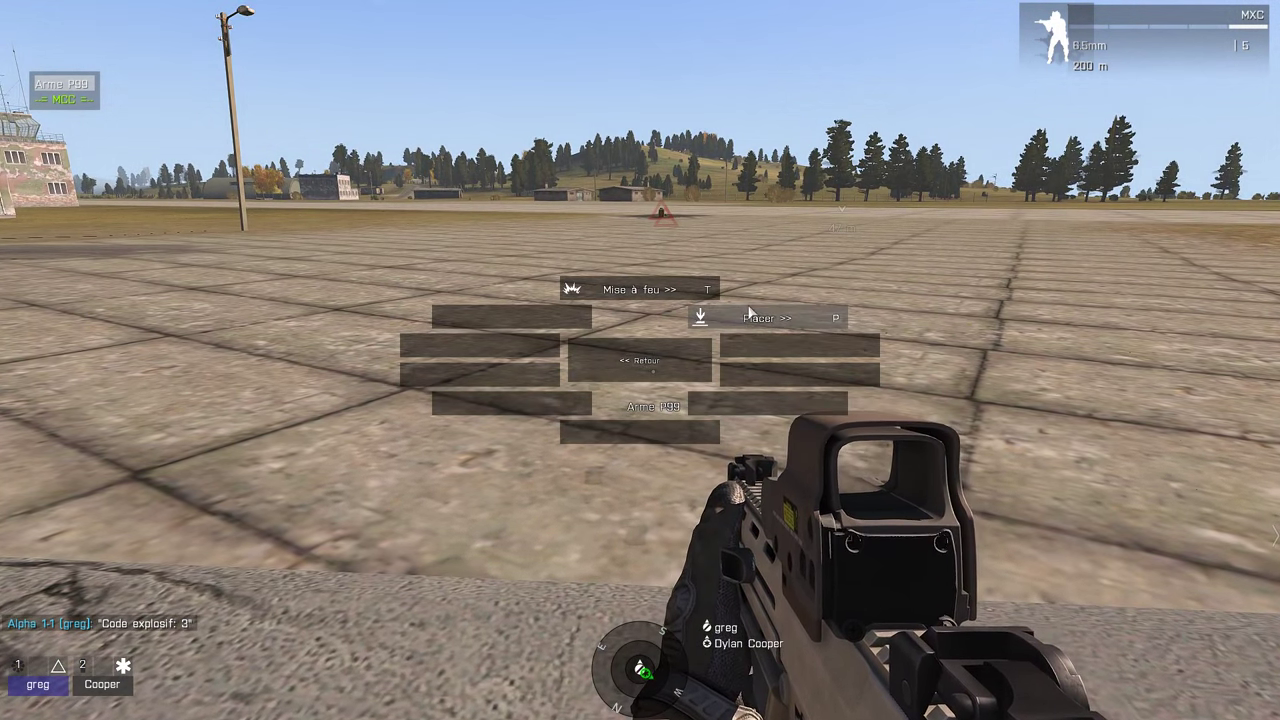
pyautogui.click(648, 290)
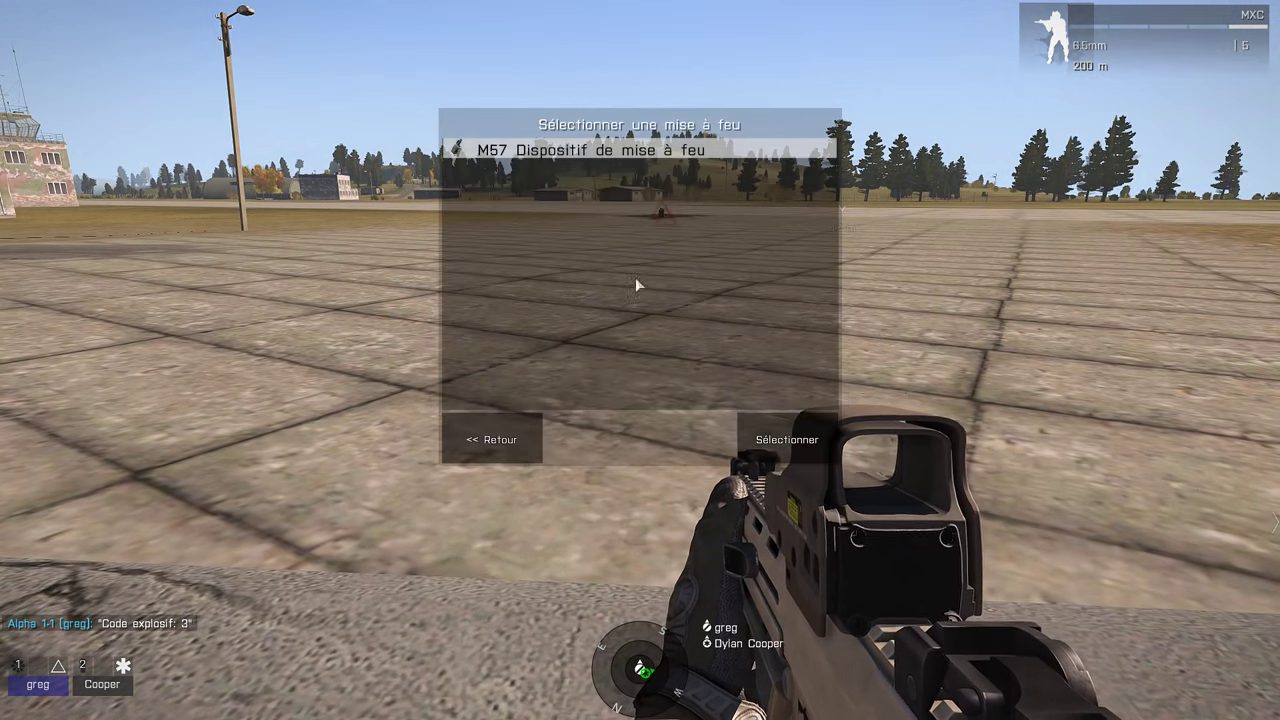
pyautogui.doubleClick(585, 150)
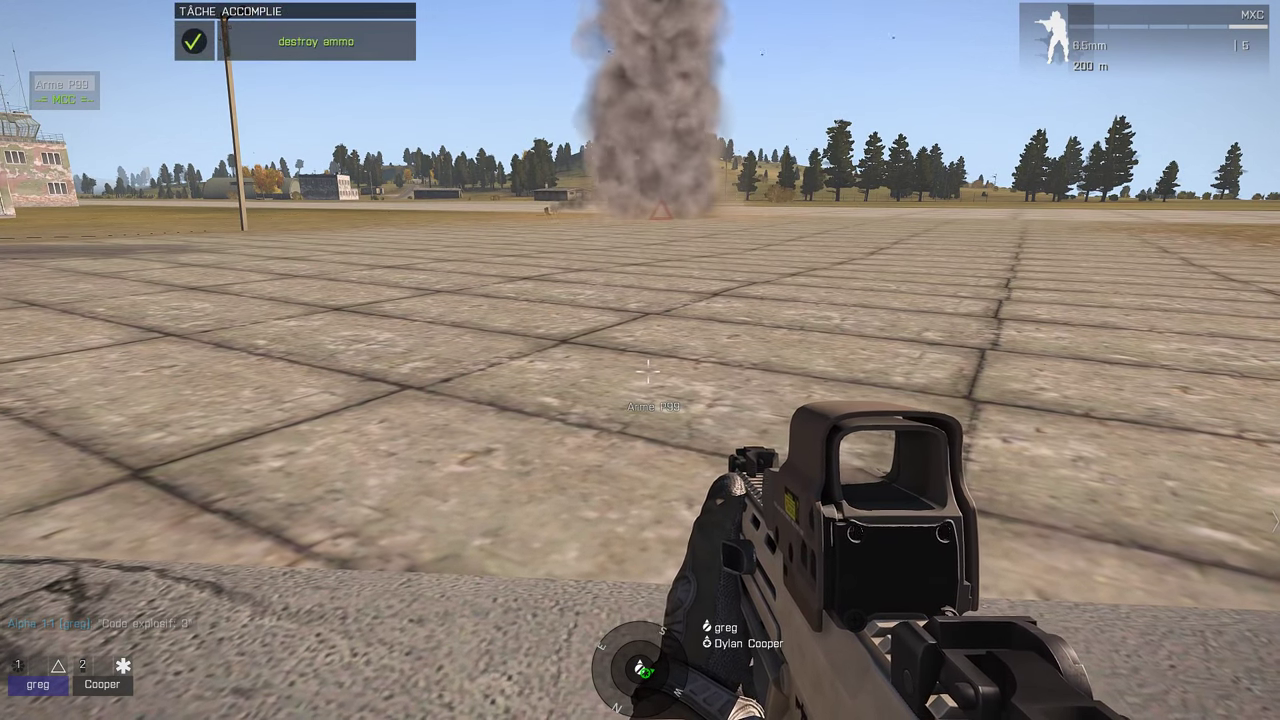
# Check which explosives remain available for placement and which equipment interactions are offered
pyautogui.moveTo(648, 372)
pyautogui.press('ctrl+super')
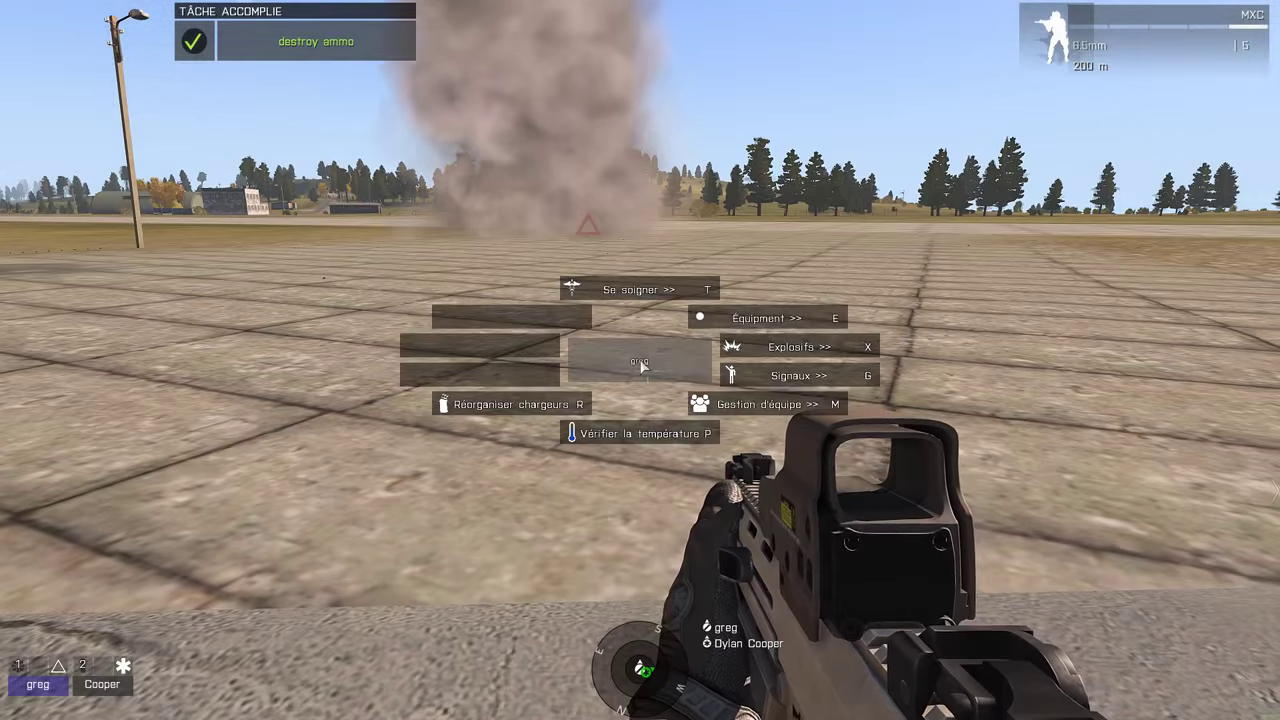
pyautogui.click(800, 346)
pyautogui.click(728, 318)
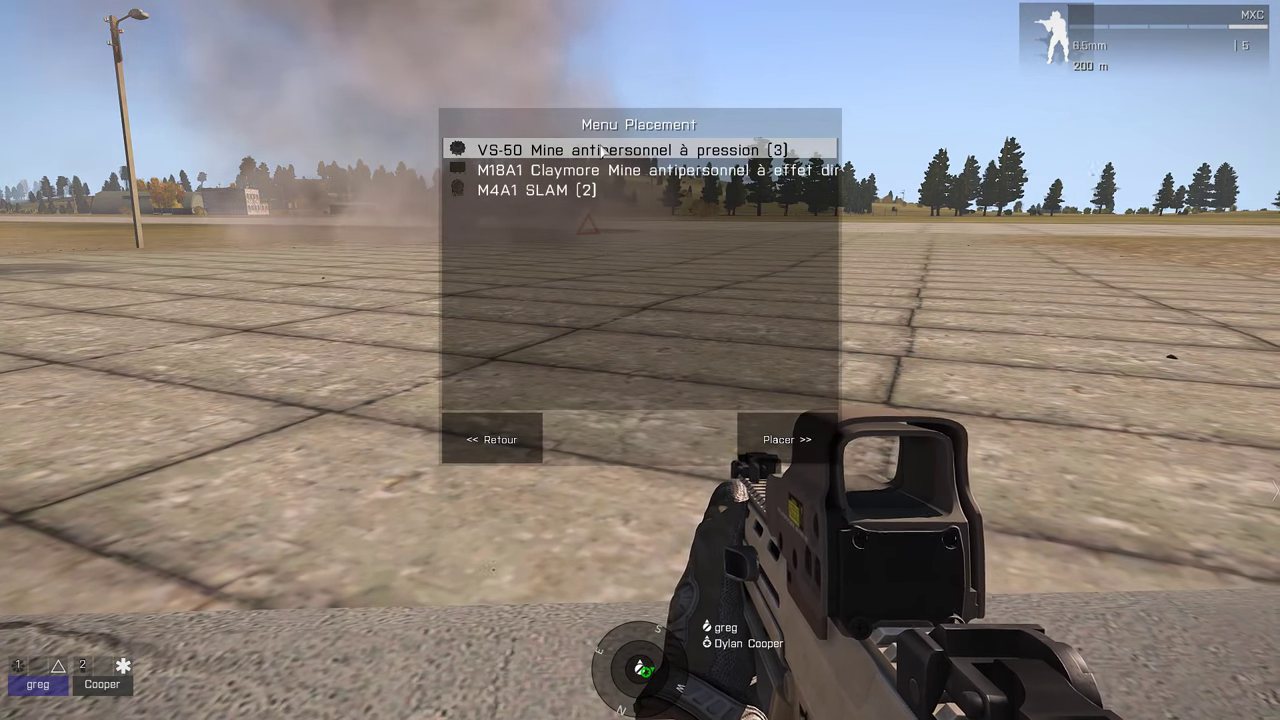
pyautogui.click(491, 439)
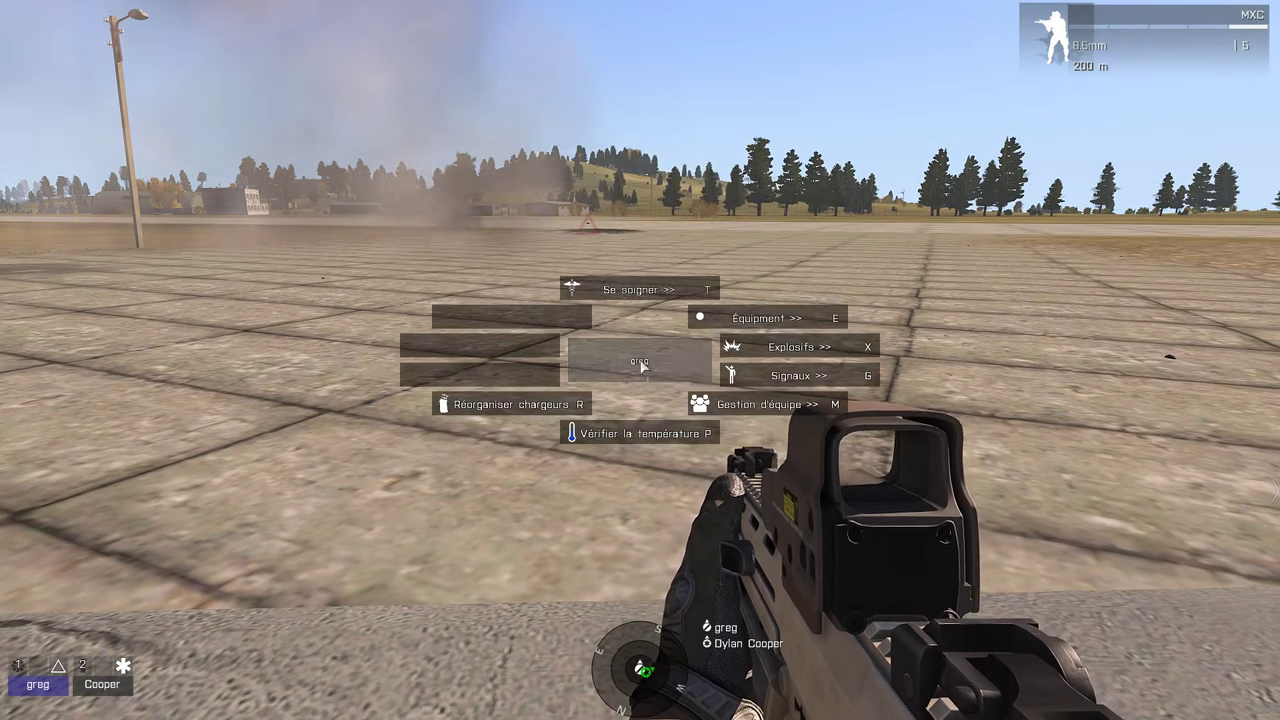
pyautogui.click(806, 319)
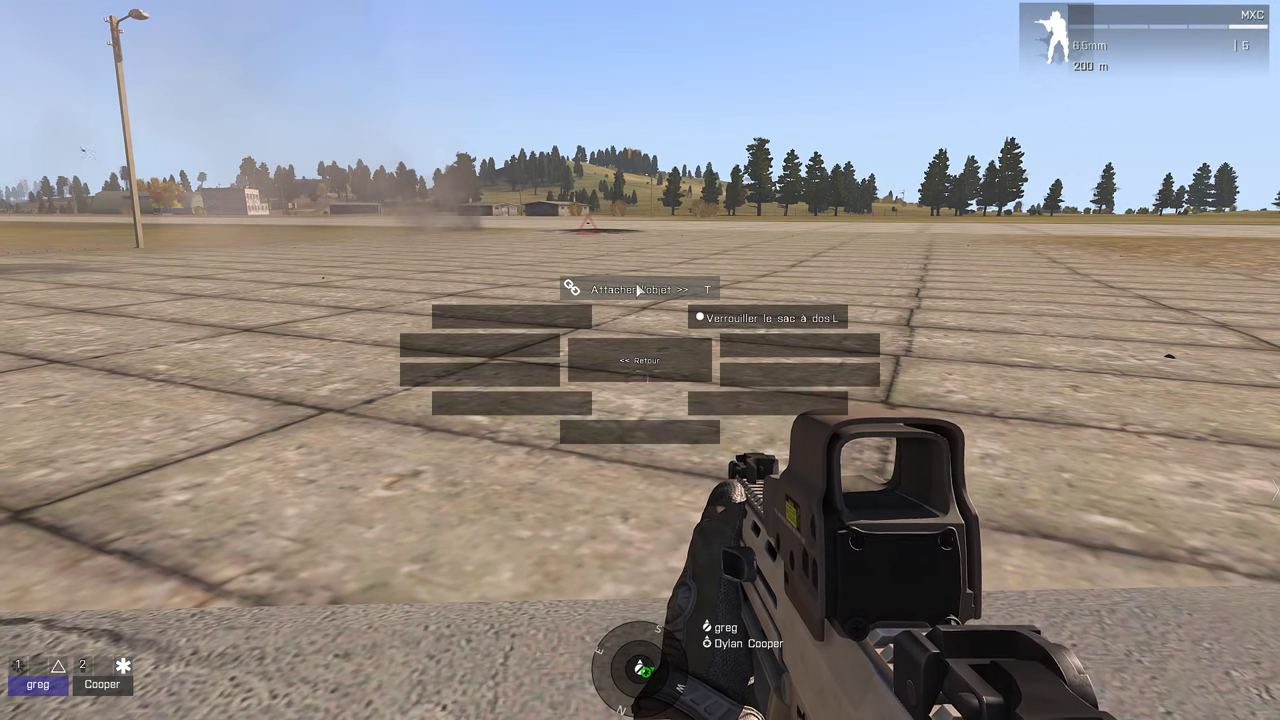
# Leave the equipment interactions and select the M57 Dispositif de mise à feu as the firing device
pyautogui.press('Escape')
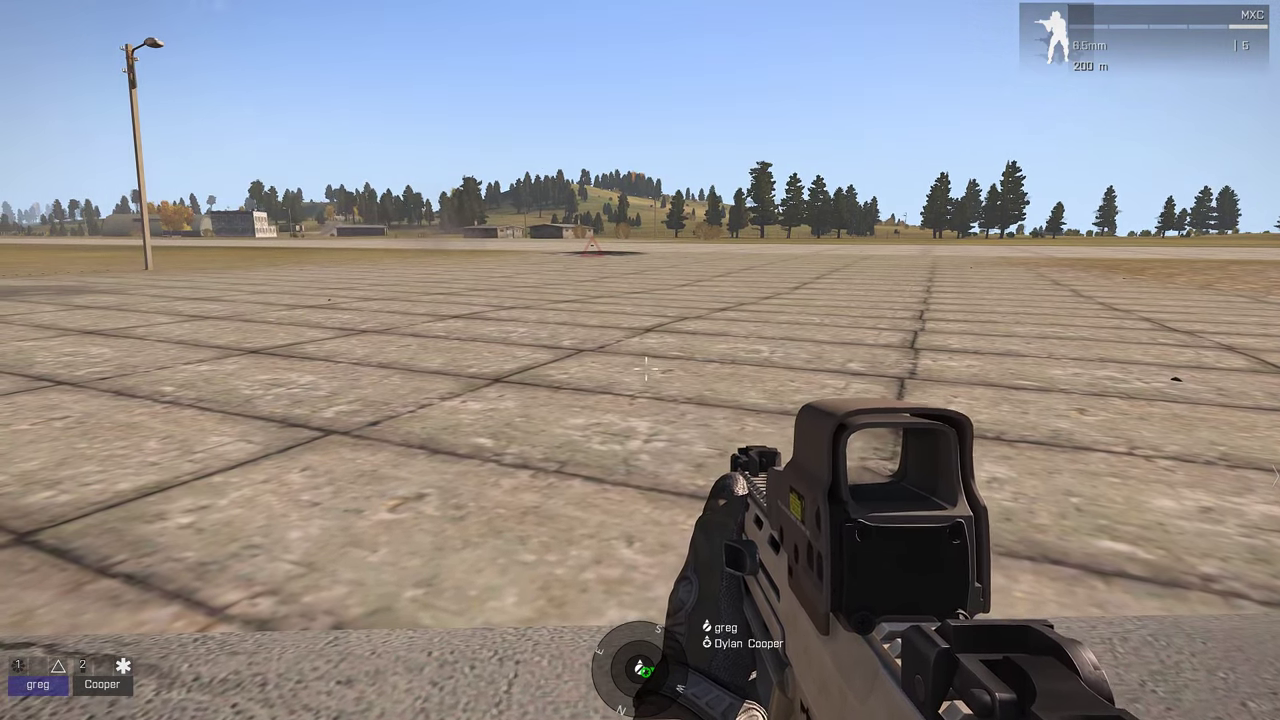
pyautogui.press('ctrl+super')
pyautogui.click(650, 289)
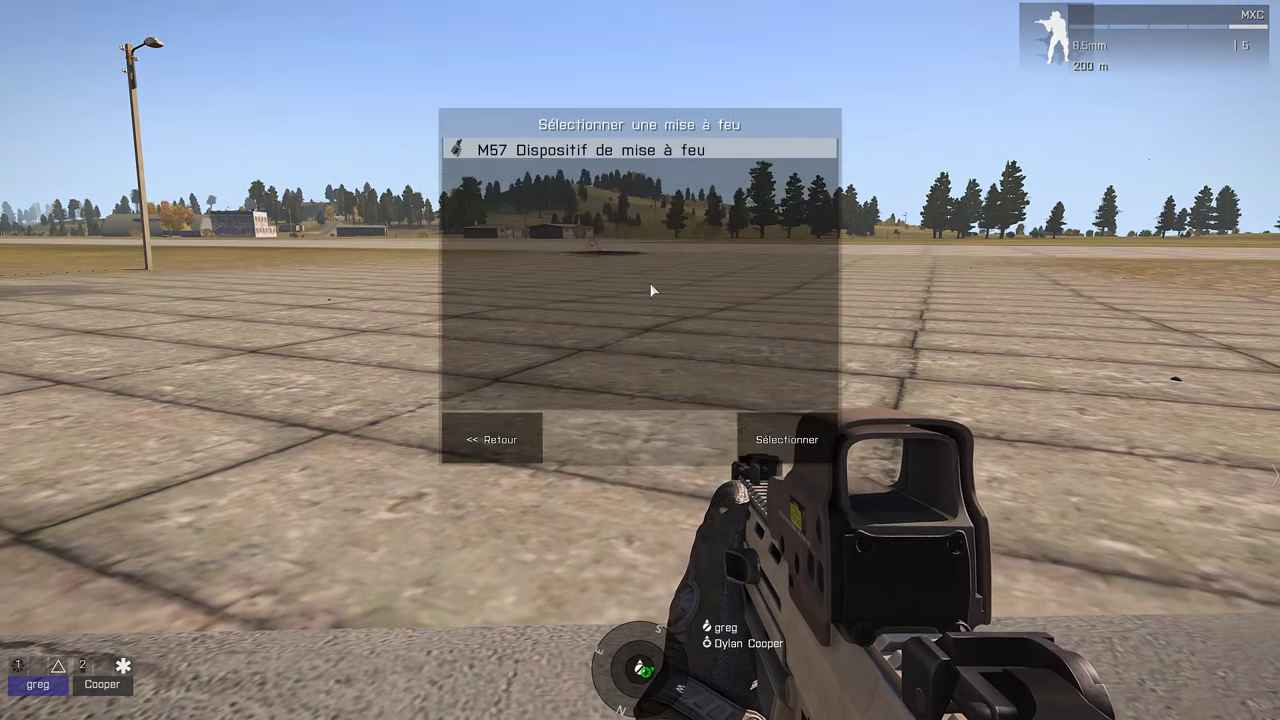
pyautogui.click(621, 150)
pyautogui.click(787, 439)
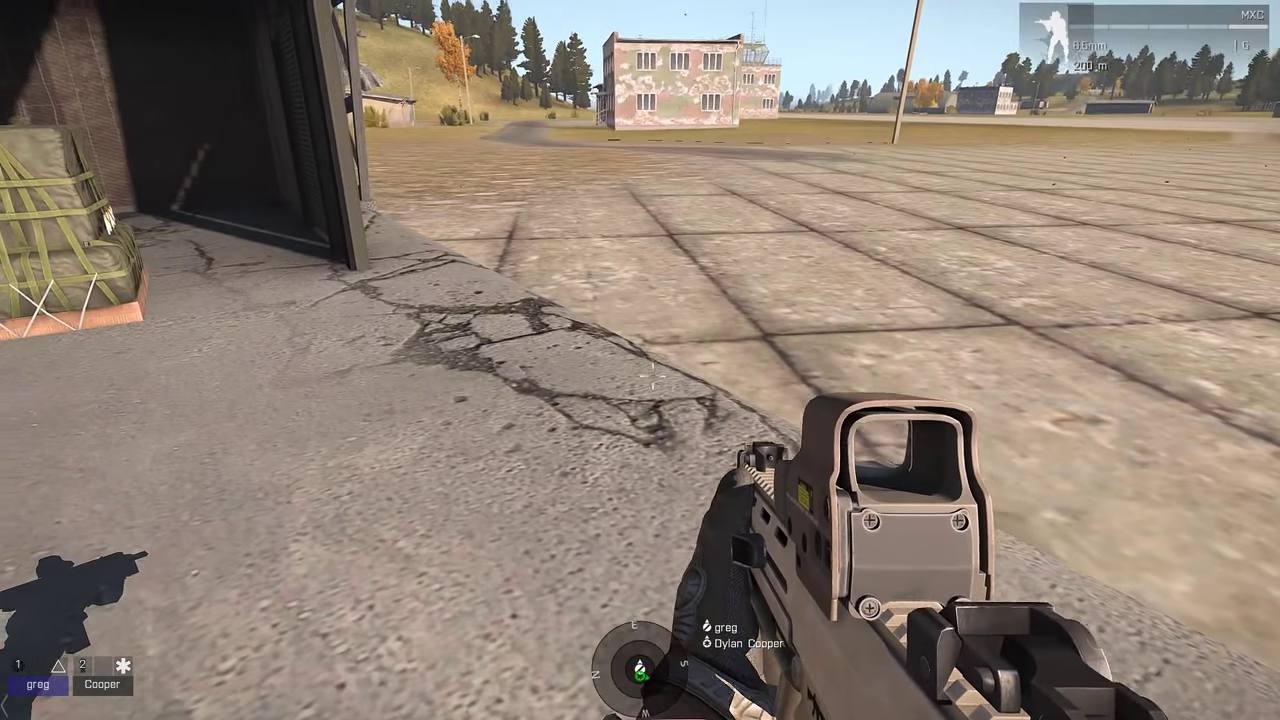
# Check the status of the "destroy ammo" task and its marker on the in-game map
pyautogui.press('m')
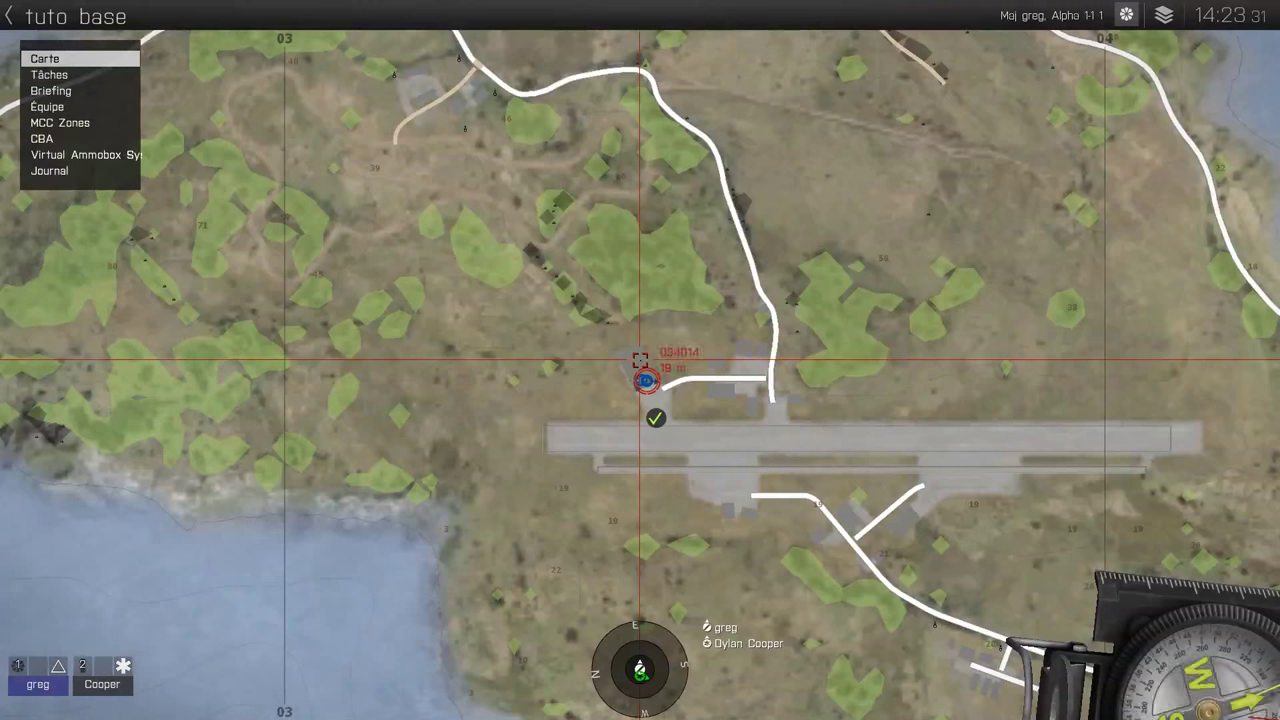
pyautogui.click(63, 76)
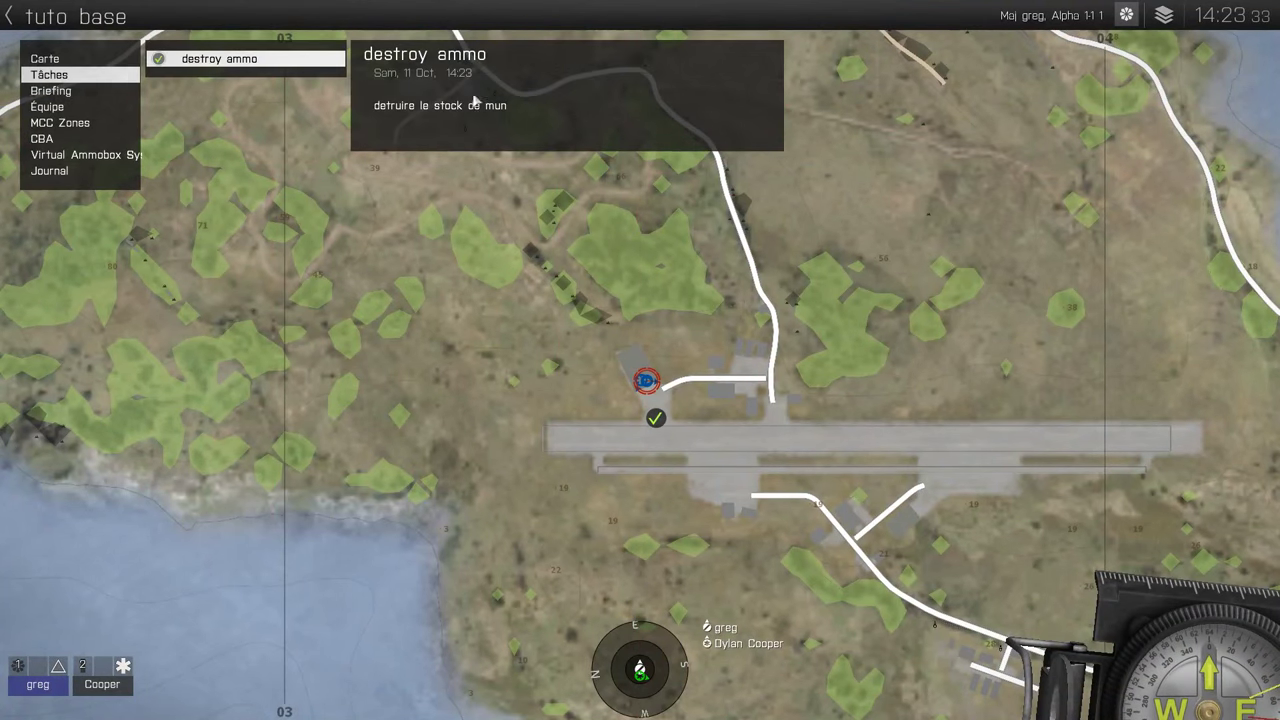
pyautogui.scroll(1, 643, 383)
pyautogui.scroll(-1, 654, 408)
pyautogui.moveTo(655, 409); pyautogui.dragTo(553, 554, button='right')
pyautogui.scroll(6, 553, 555)
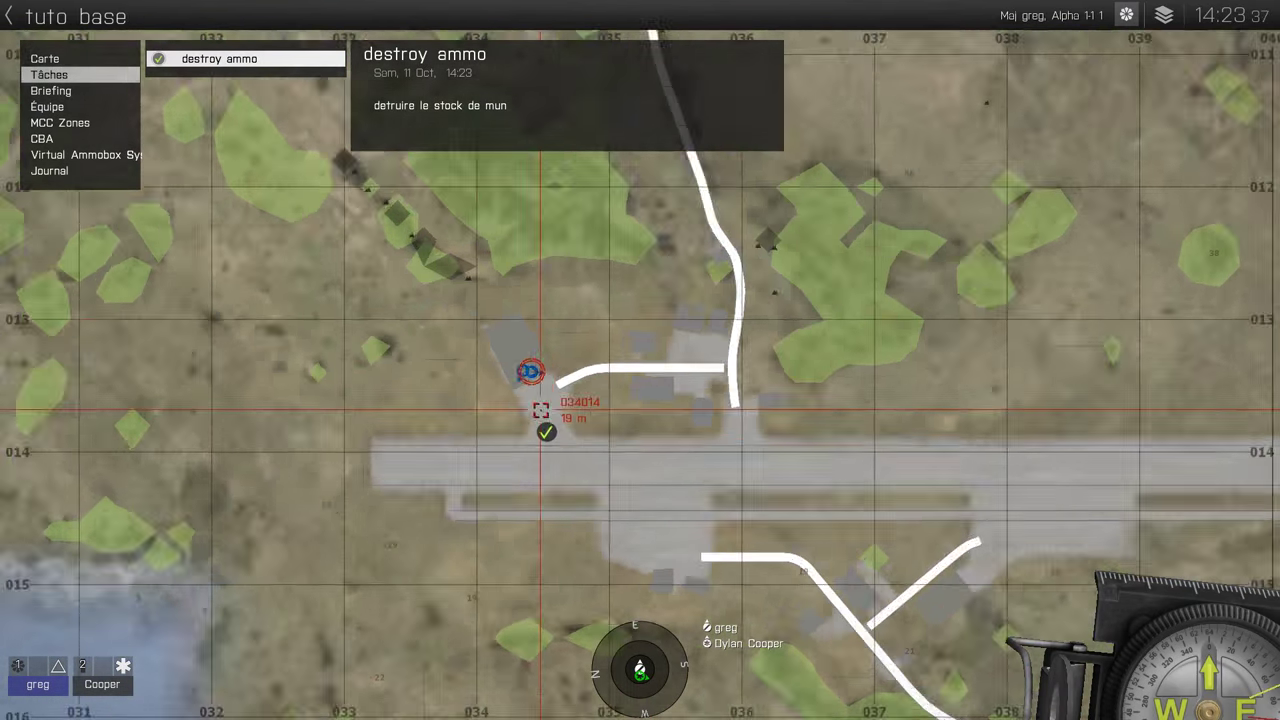
pyautogui.scroll(-6, 537, 438)
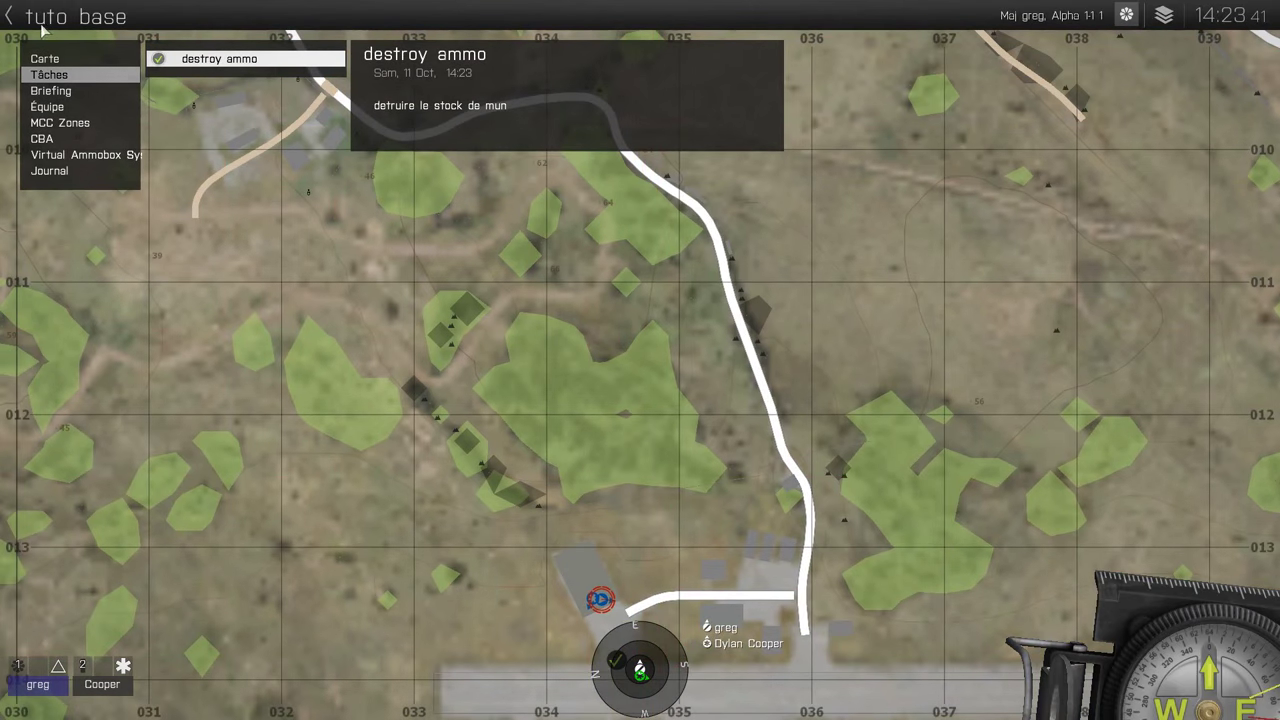
pyautogui.press('m')
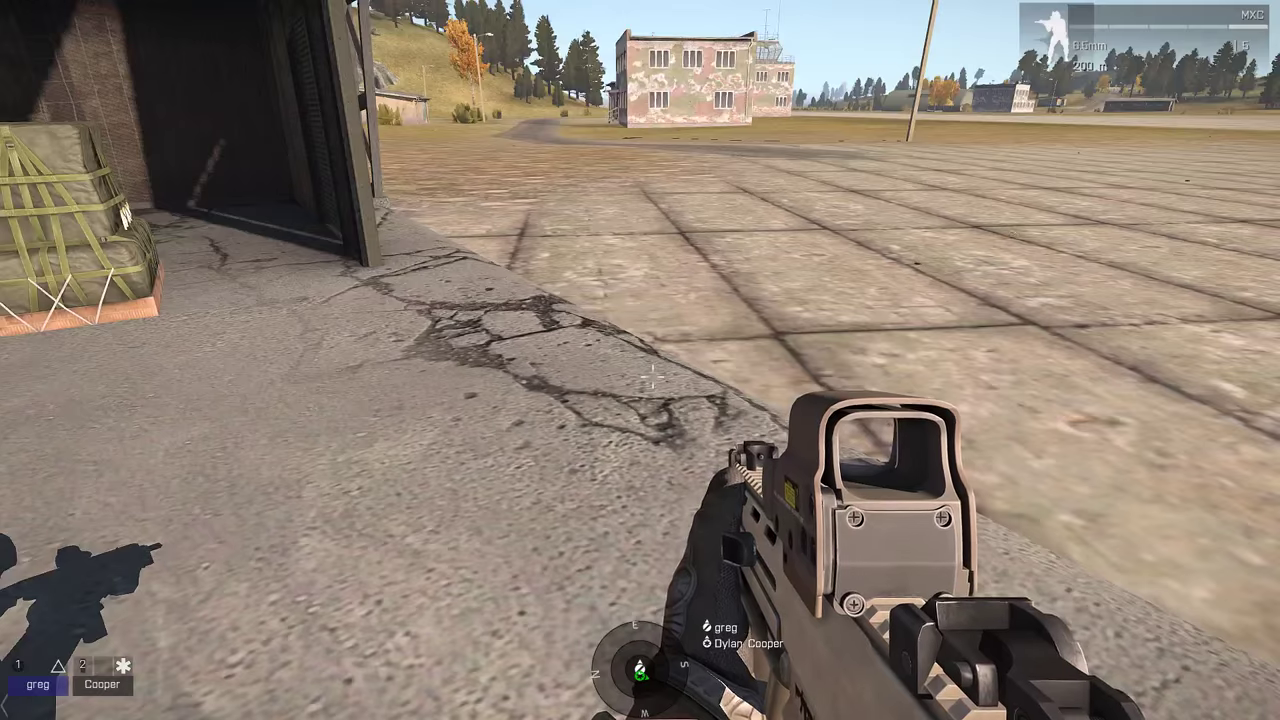
# End the mission preview and return to the editor map around the Utes airfield
pyautogui.press('Escape')
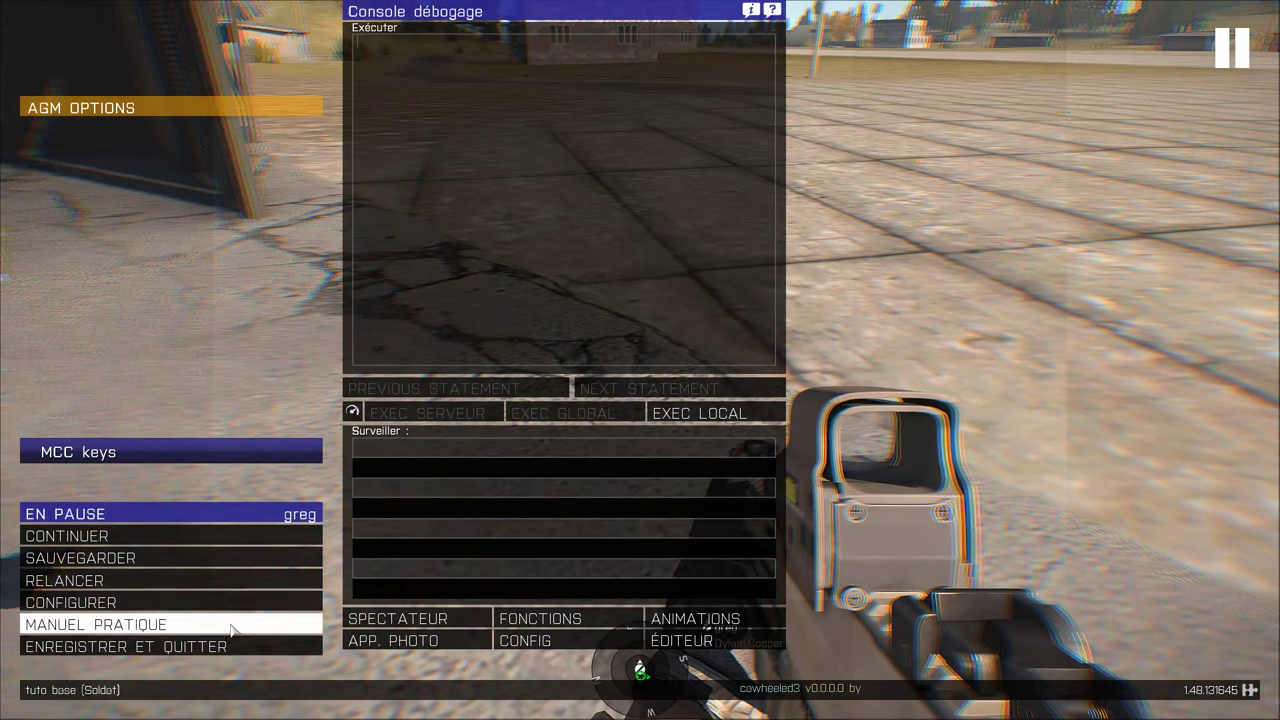
pyautogui.click(110, 646)
pyautogui.scroll(-2, 573, 387)
pyautogui.moveTo(567, 453); pyautogui.dragTo(354, 334, button='right')
pyautogui.moveTo(549, 582); pyautogui.dragTo(520, 400, button='right')
pyautogui.scroll(4, 580, 483)
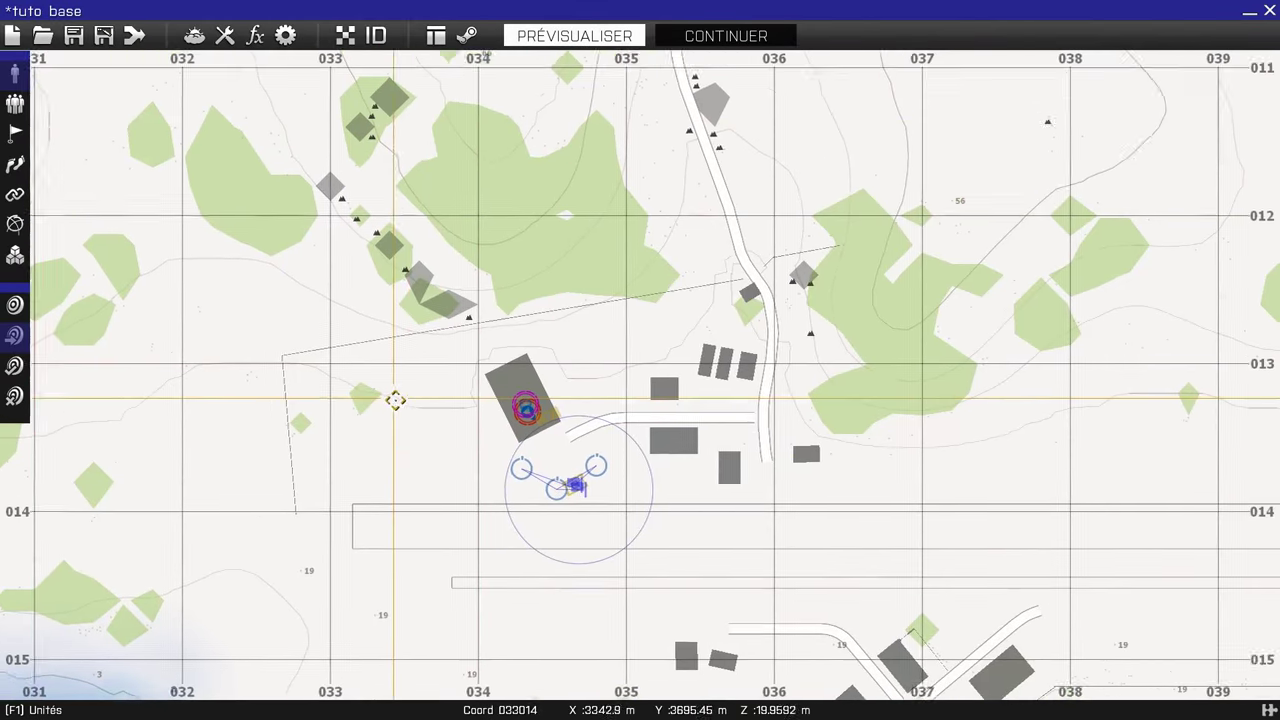
# Load the mission "Ambush CSAT at Sofia" on the island Altis
pyautogui.click(43, 37)
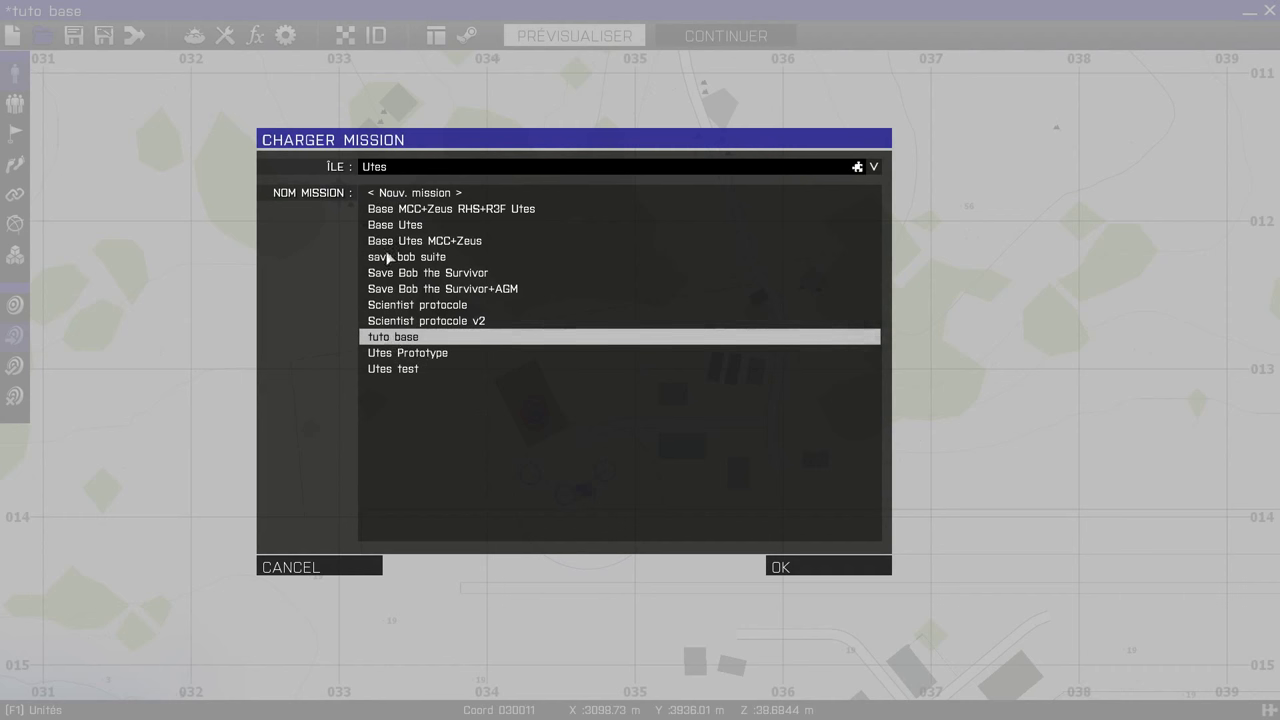
pyautogui.click(388, 171)
pyautogui.click(429, 361)
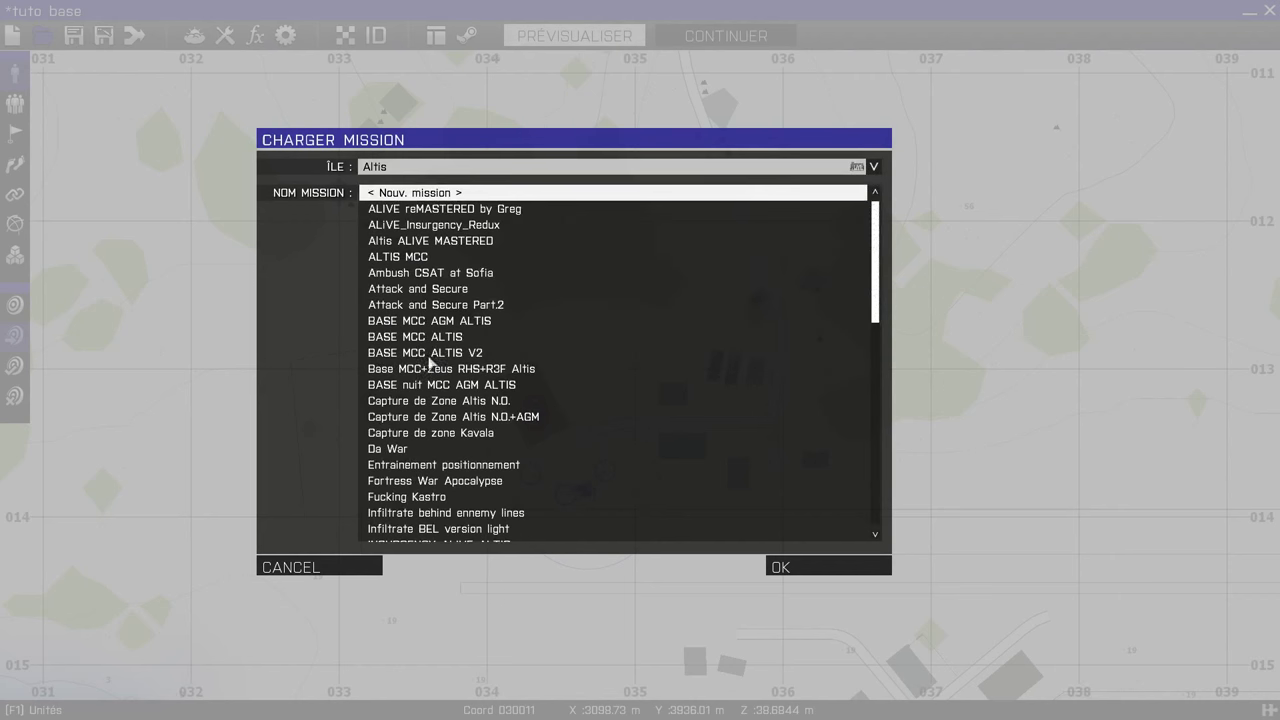
pyautogui.click(421, 274)
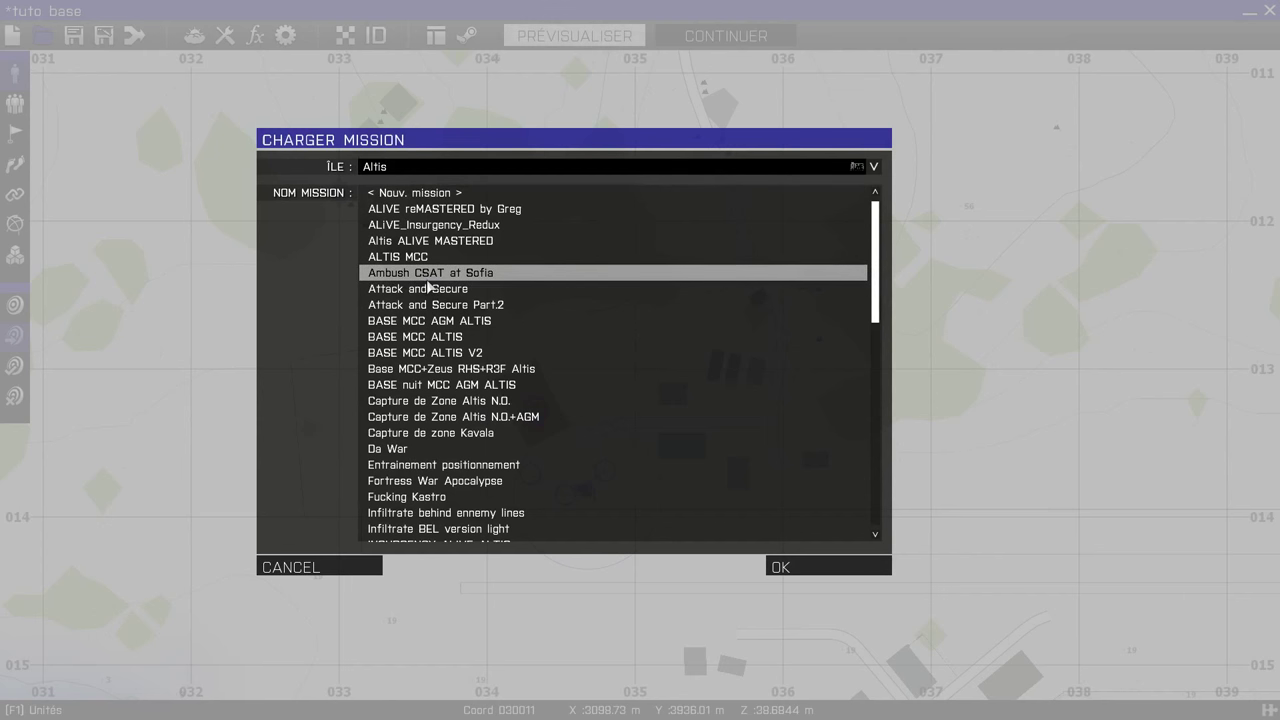
pyautogui.doubleClick(425, 277)
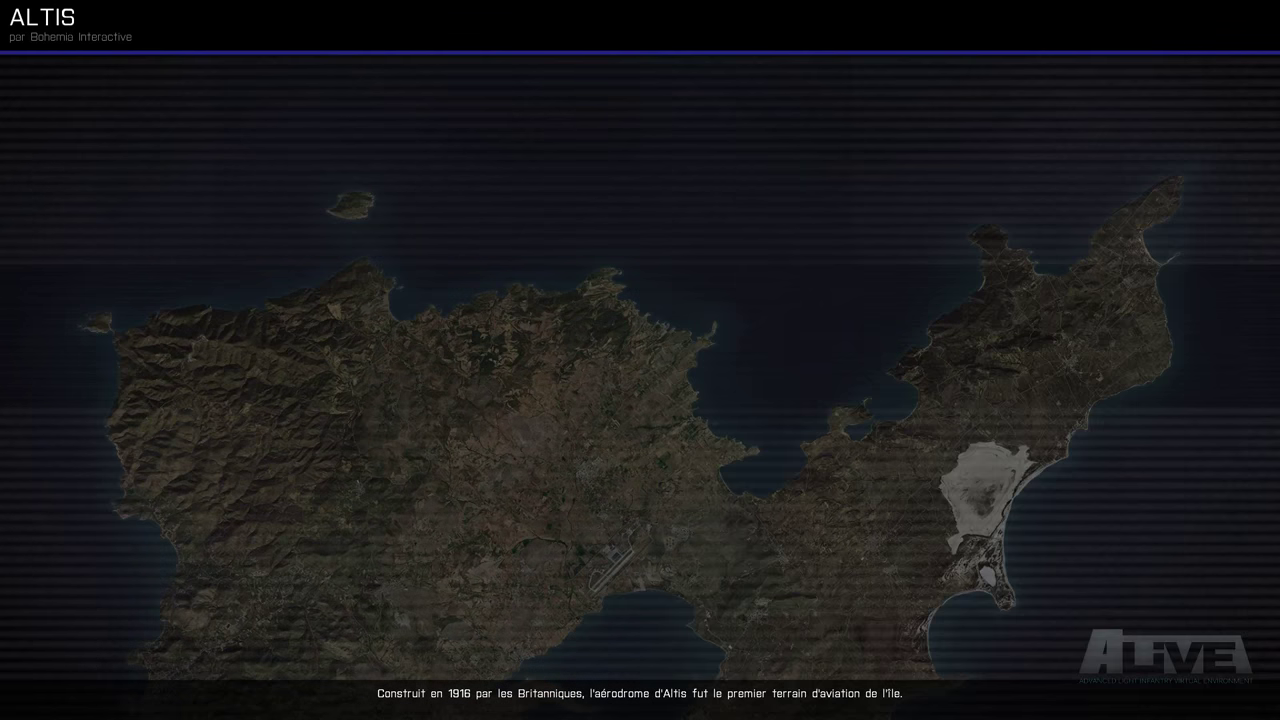
# Survey the loaded mission's map from the Pergola road to the hilltop military base
pyautogui.scroll(-3, 531, 357)
pyautogui.scroll(6, 531, 357)
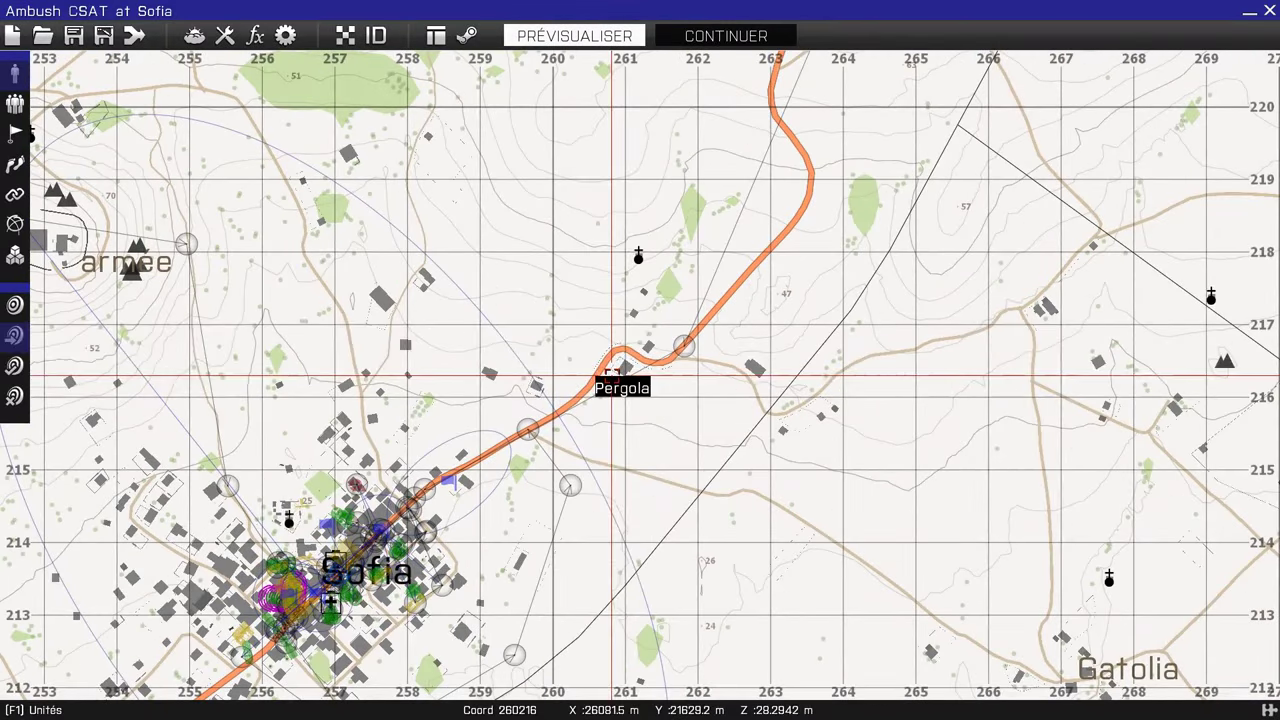
pyautogui.scroll(-2, 610, 378)
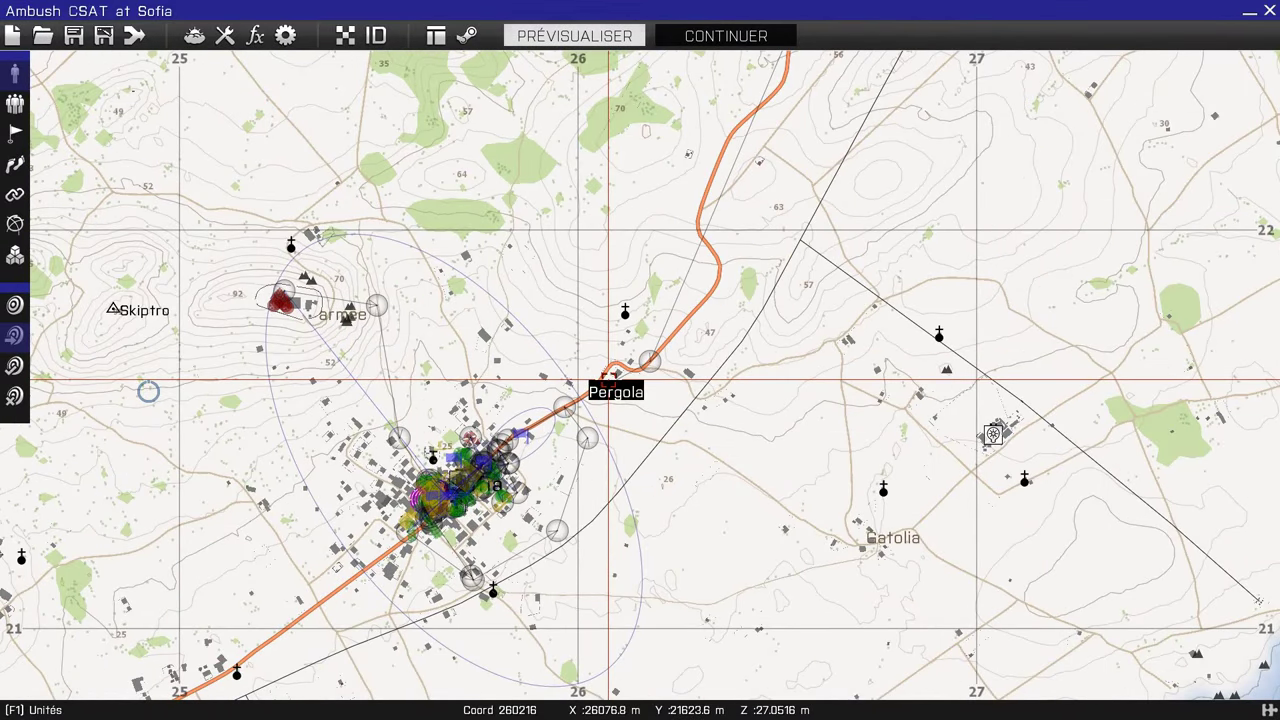
pyautogui.moveTo(608, 380); pyautogui.dragTo(462, 266, button='right')
pyautogui.scroll(-2, 462, 266)
pyautogui.scroll(6, 292, 287)
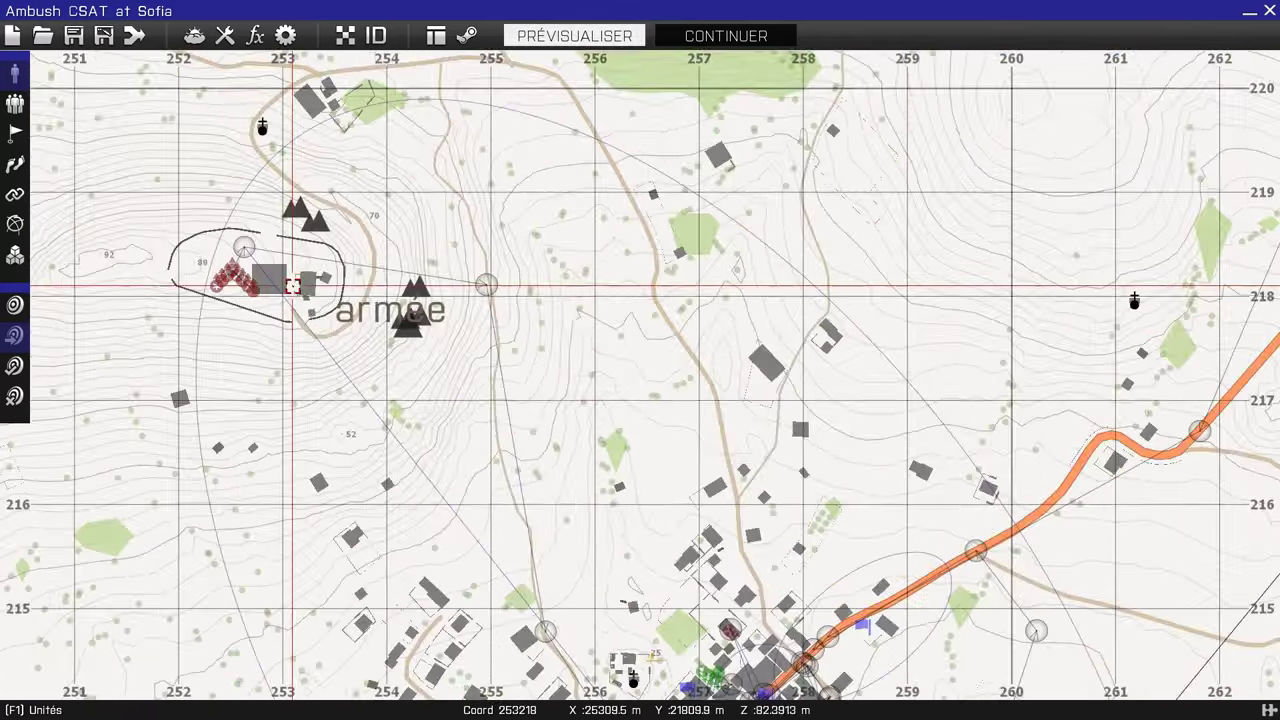
# Inspect the settings of the OPFOR trigger on the main road through Sofia
pyautogui.scroll(2, 292, 287)
pyautogui.moveTo(331, 372); pyautogui.dragTo(337, 173, button='right')
pyautogui.scroll(-2, 337, 173)
pyautogui.moveTo(500, 434); pyautogui.dragTo(434, 274, button='right')
pyautogui.scroll(2, 495, 300)
pyautogui.scroll(3, 642, 392)
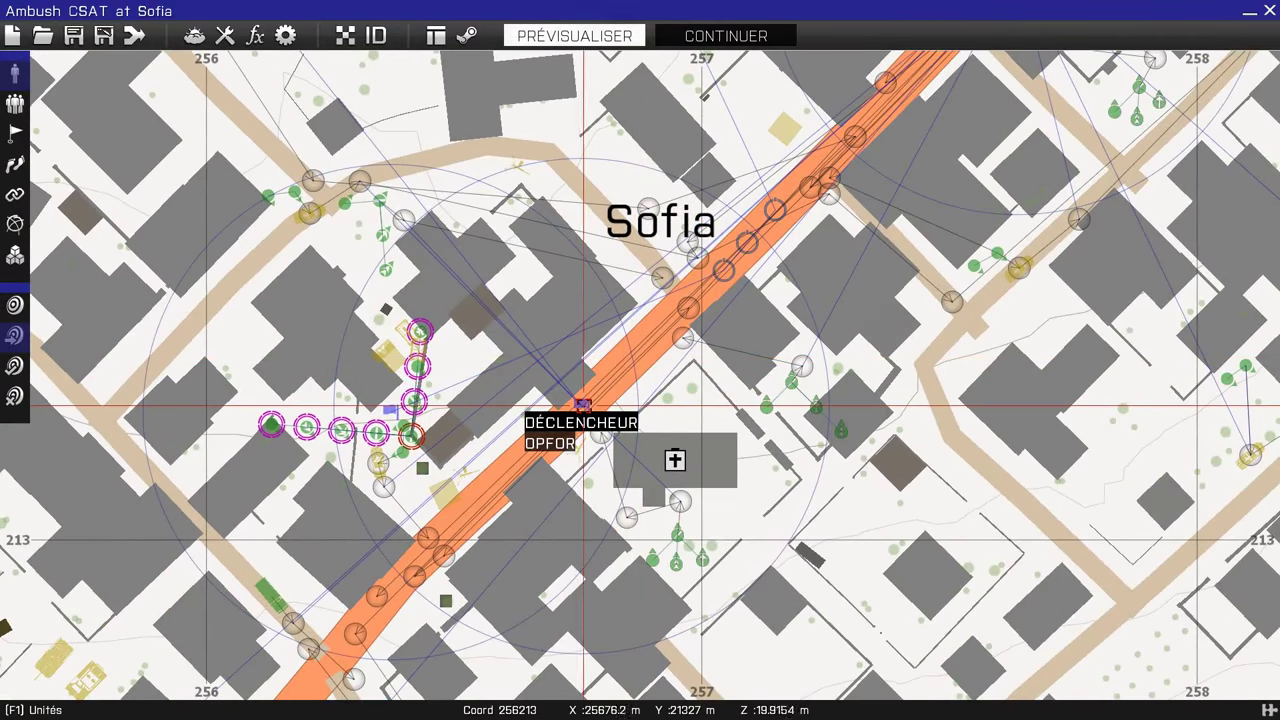
pyautogui.doubleClick(578, 403)
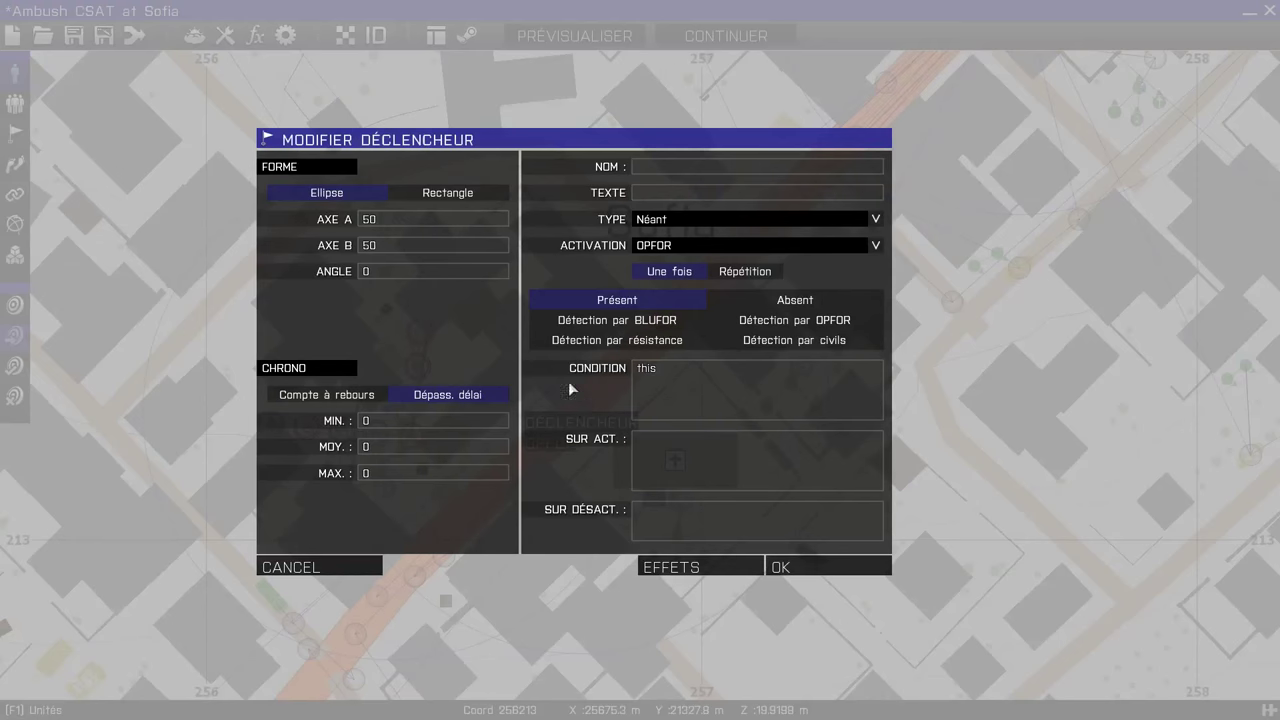
pyautogui.click(817, 562)
# Examine the waypoint routes running along the main road and around Sofia
pyautogui.scroll(-6, 740, 480)
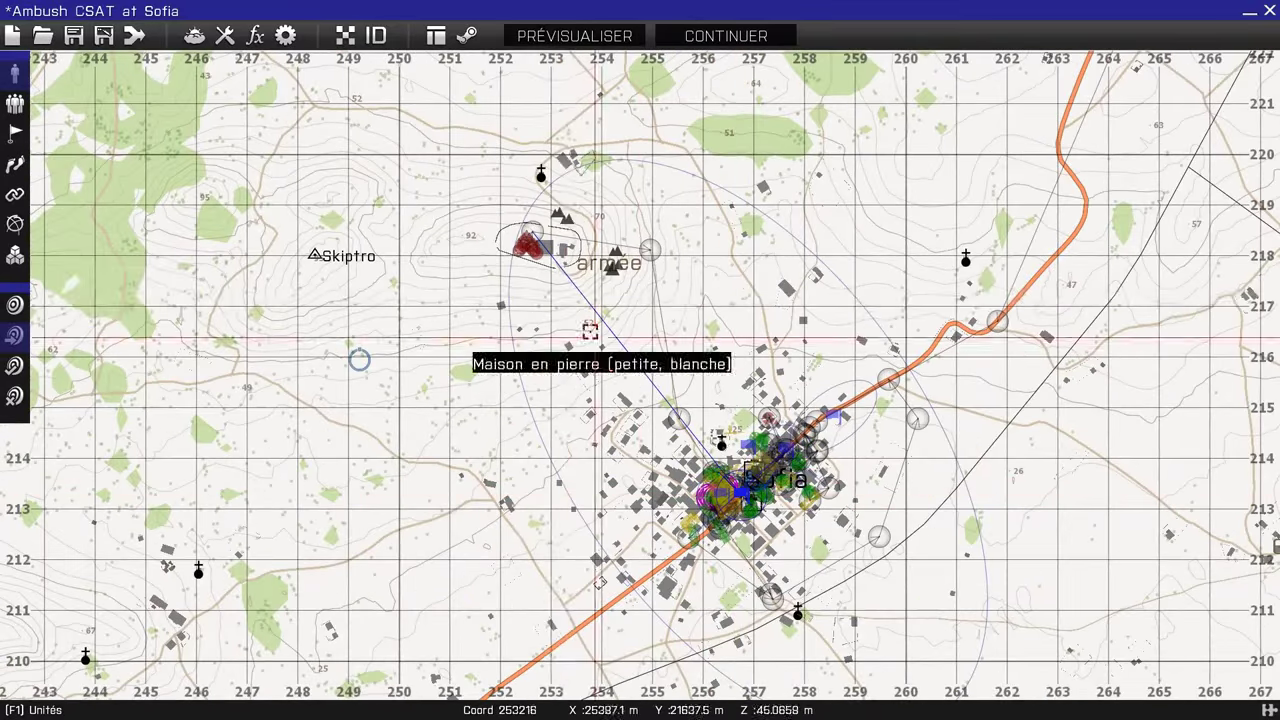
pyautogui.moveTo(478, 253); pyautogui.dragTo(328, 188, button='right')
pyautogui.moveTo(858, 160); pyautogui.dragTo(642, 425, button='right')
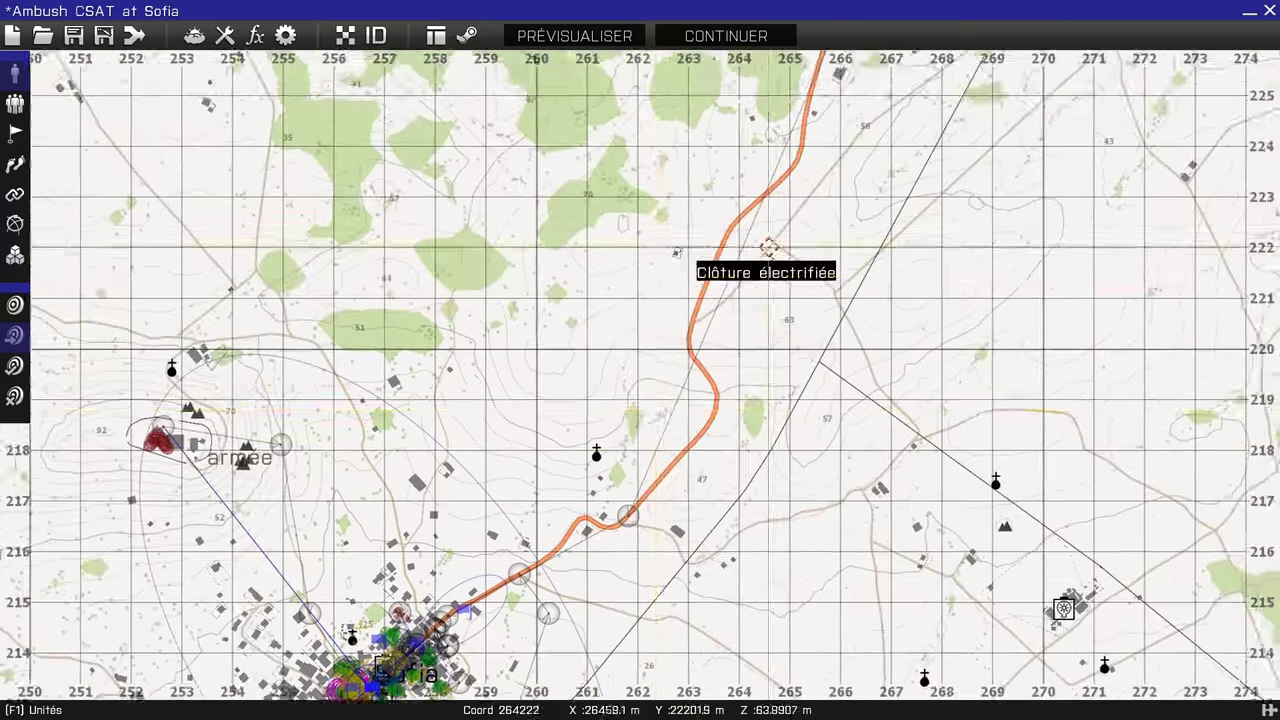
pyautogui.moveTo(780, 230); pyautogui.dragTo(630, 510, button='right')
pyautogui.scroll(-1, 685, 390)
pyautogui.moveTo(600, 650); pyautogui.dragTo(827, 195, button='right')
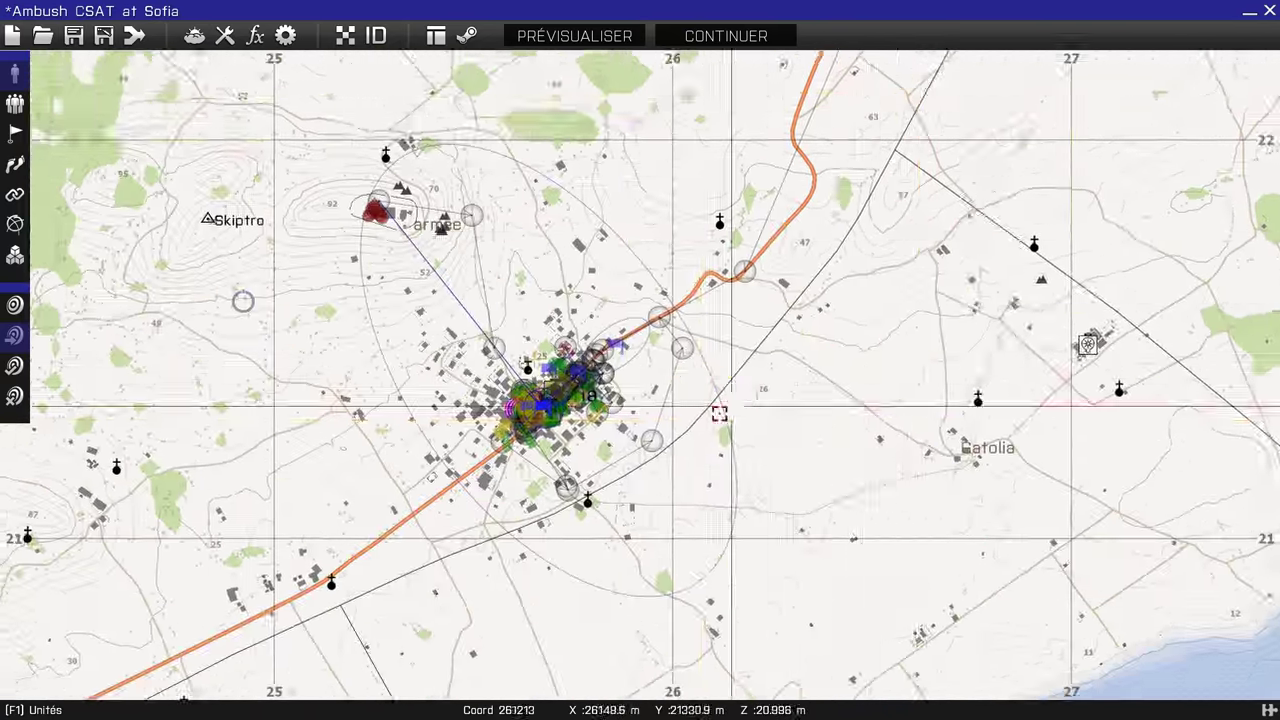
pyautogui.moveTo(558, 330); pyautogui.dragTo(688, 152, button='right')
pyautogui.scroll(5, 678, 180)
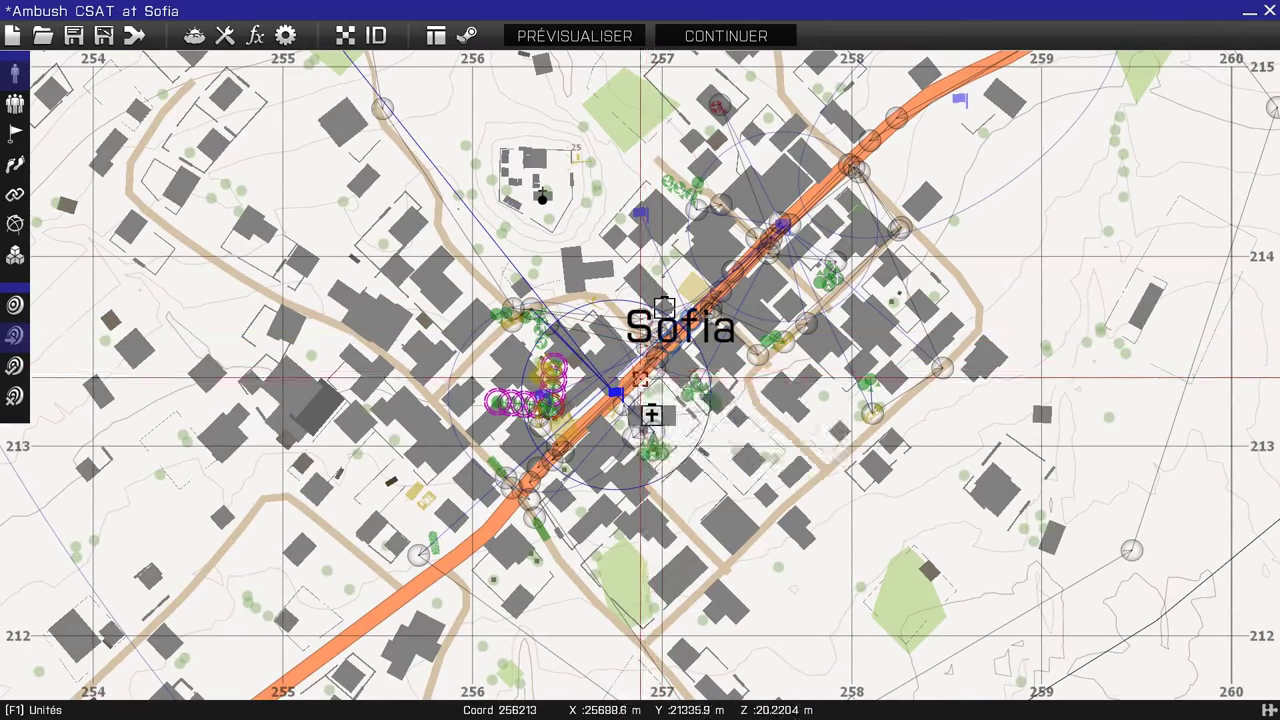
pyautogui.scroll(2, 614, 393)
# Examine the enemy group at the hilltop military base and the link from its move waypoint to the Sofia trigger
pyautogui.scroll(-6, 680, 264)
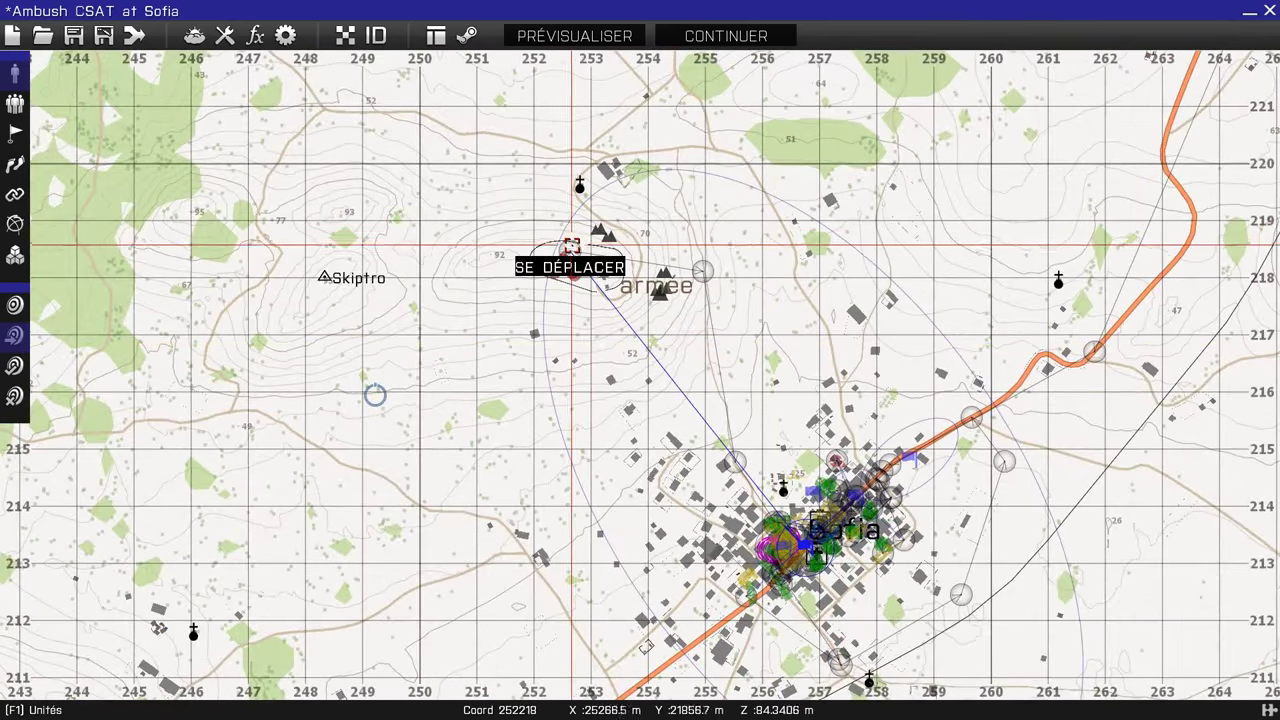
pyautogui.scroll(5, 571, 246)
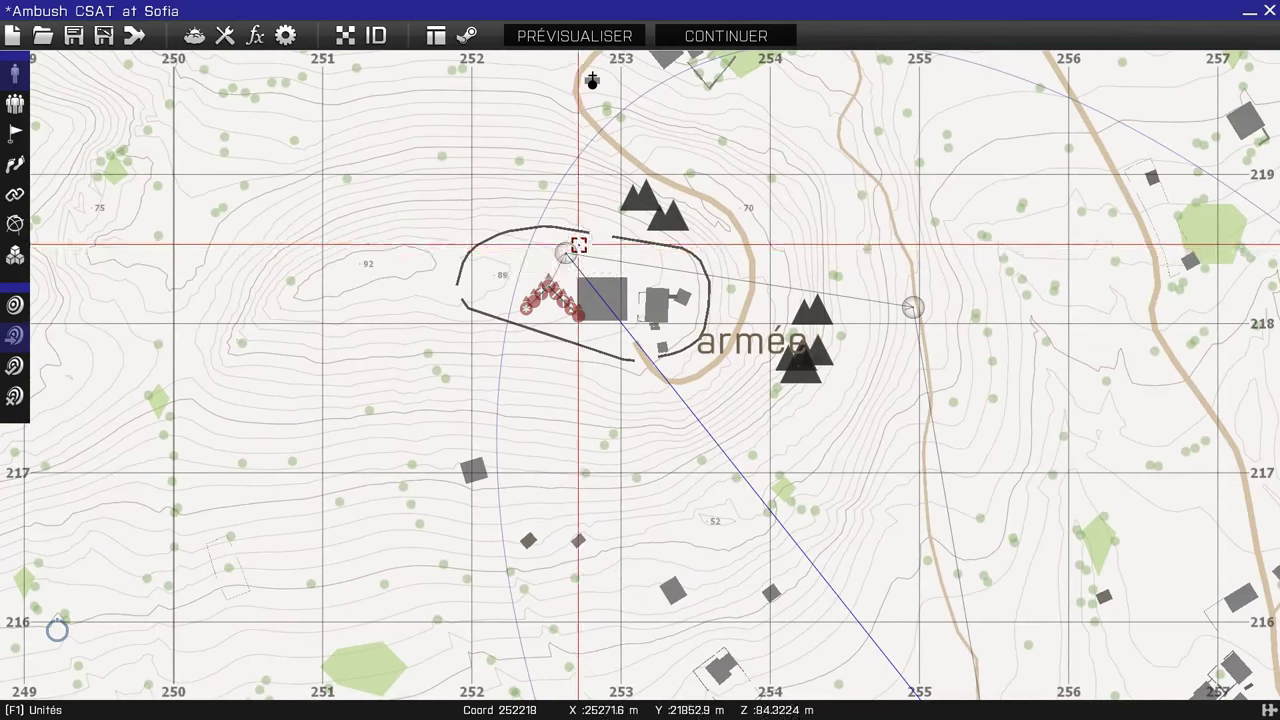
pyautogui.scroll(-8, 566, 252)
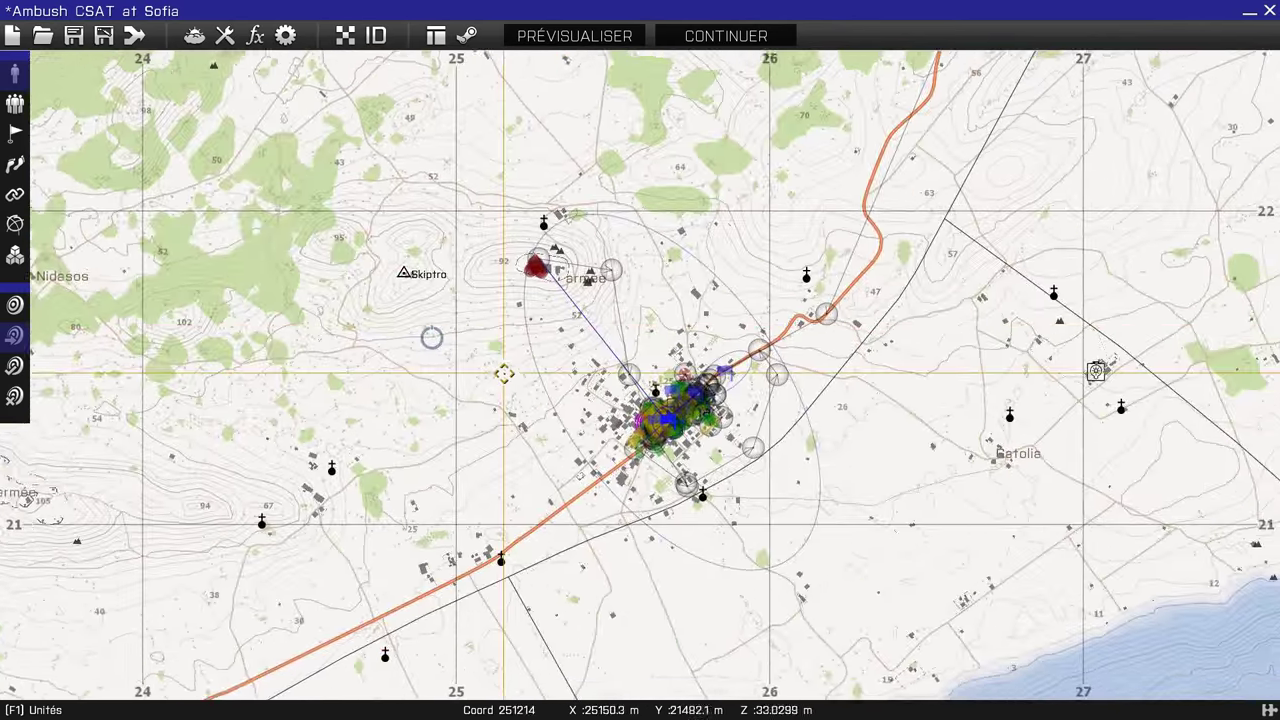
pyautogui.moveTo(503, 372); pyautogui.dragTo(511, 531, button='right')
pyautogui.scroll(6, 543, 420)
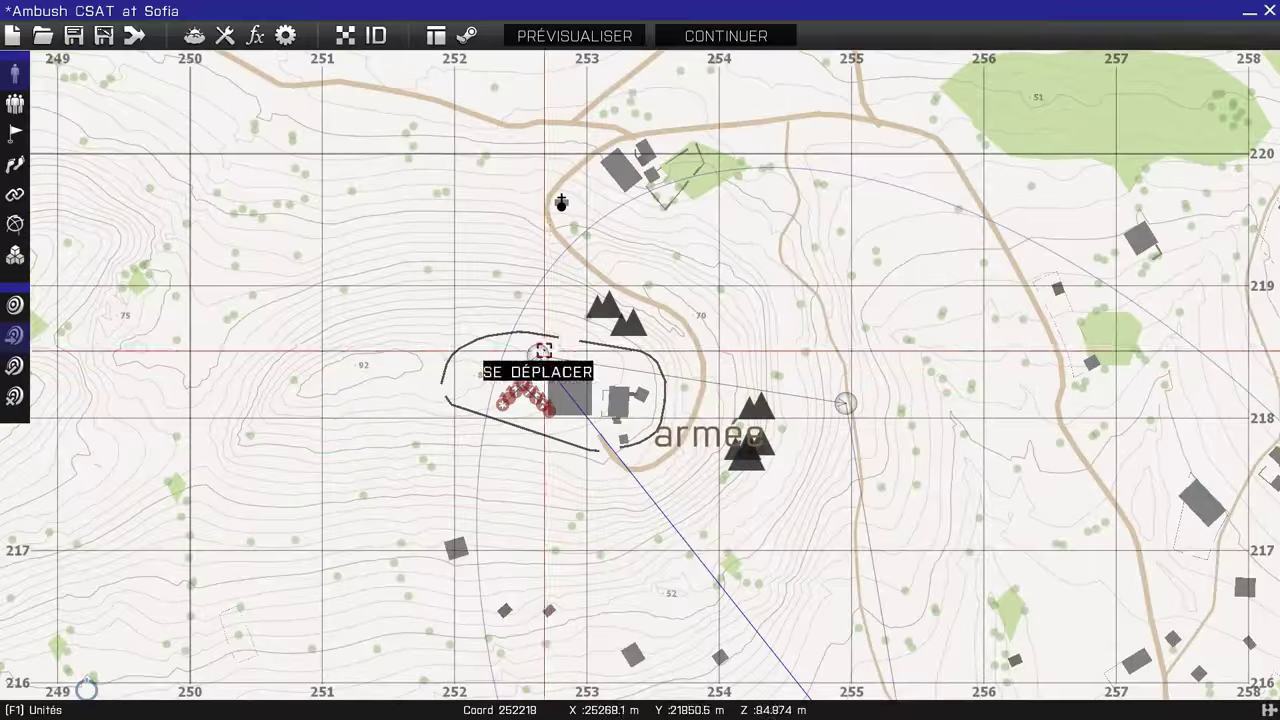
pyautogui.moveTo(706, 569); pyautogui.dragTo(614, 460, button='right')
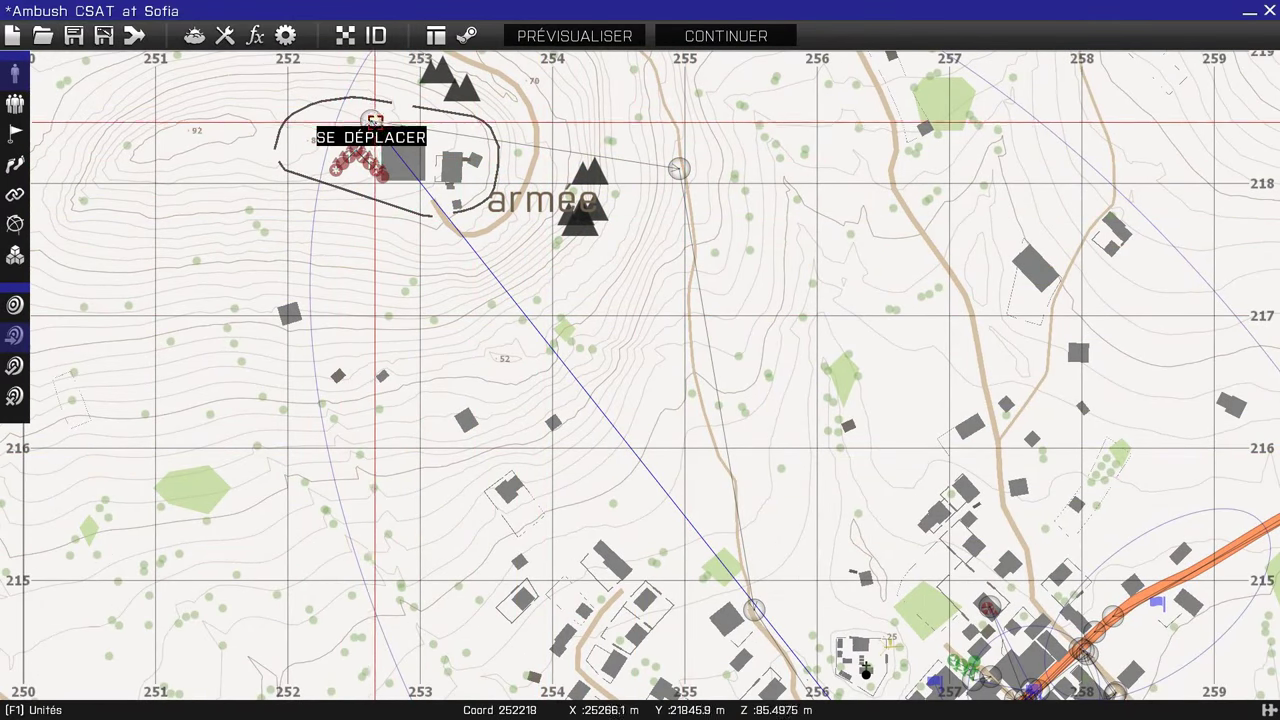
pyautogui.moveTo(652, 444); pyautogui.dragTo(574, 423, button='right')
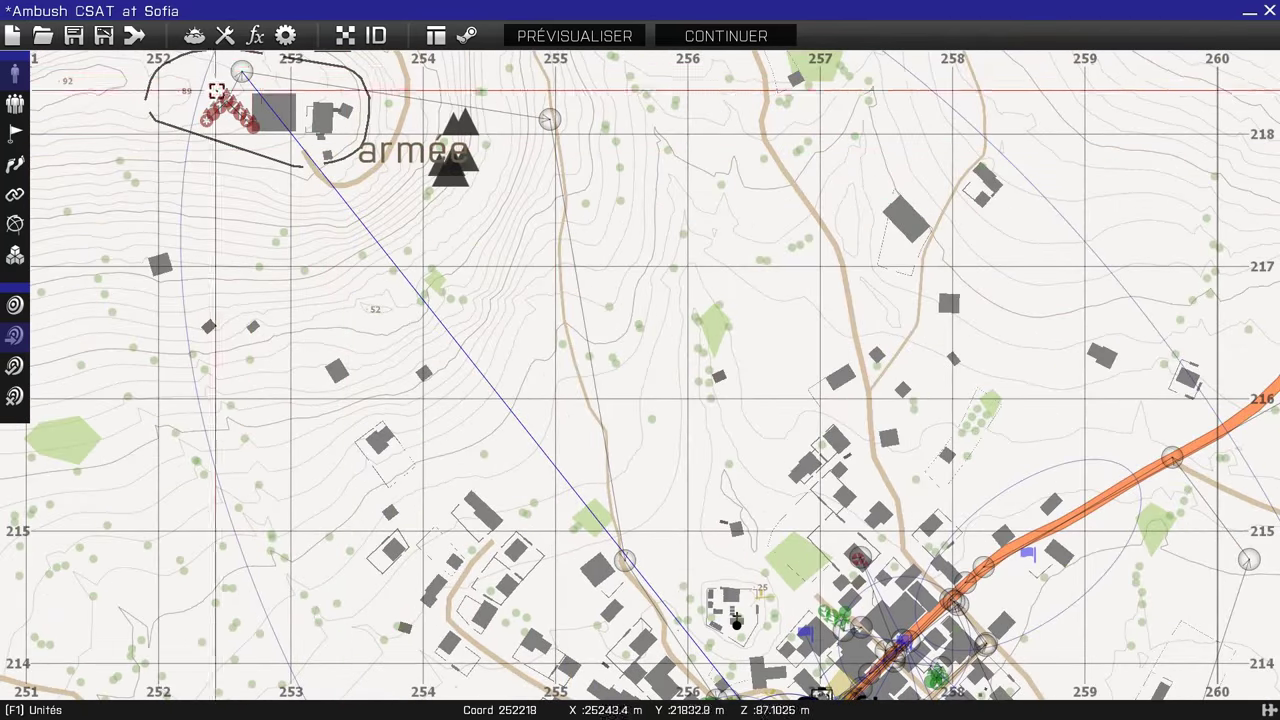
# Inspect the settings of the "Créer entrée de journal" module placed west of Sofia
pyautogui.moveTo(732, 385); pyautogui.dragTo(706, 166, button='right')
pyautogui.scroll(-3, 723, 214)
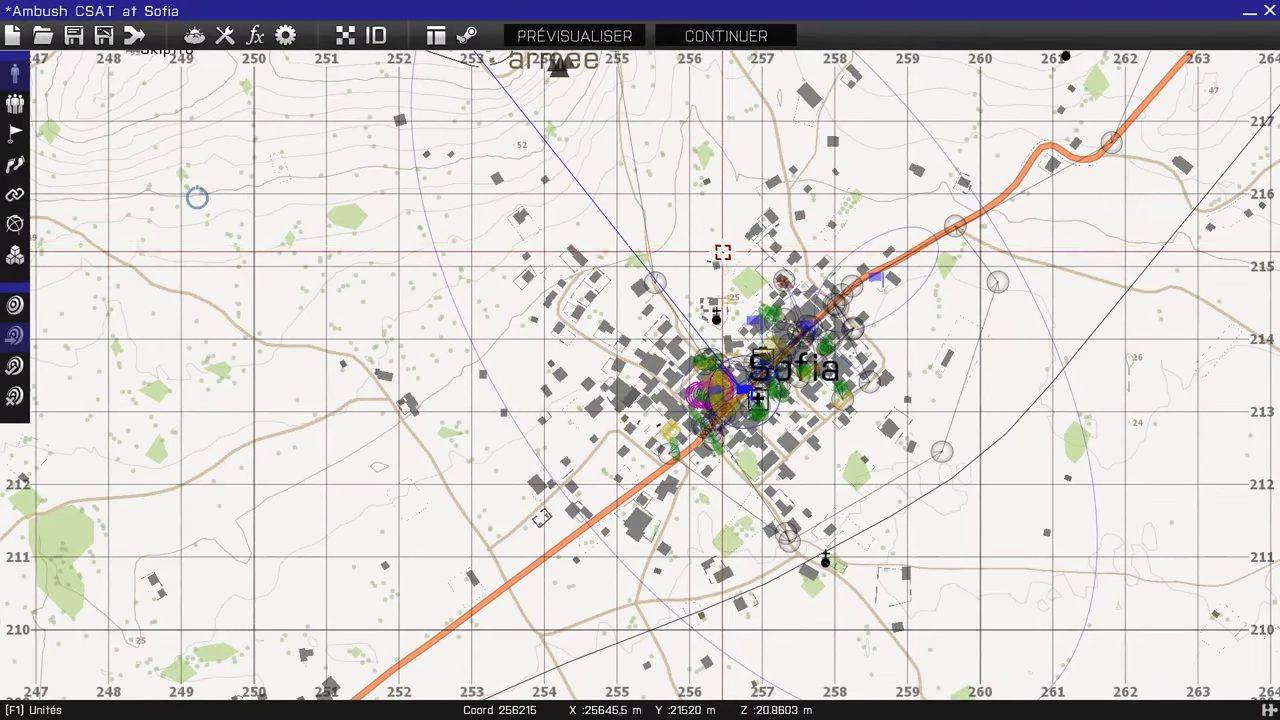
pyautogui.moveTo(723, 252); pyautogui.dragTo(732, 387, button='right')
pyautogui.moveTo(443, 332); pyautogui.dragTo(634, 224, button='right')
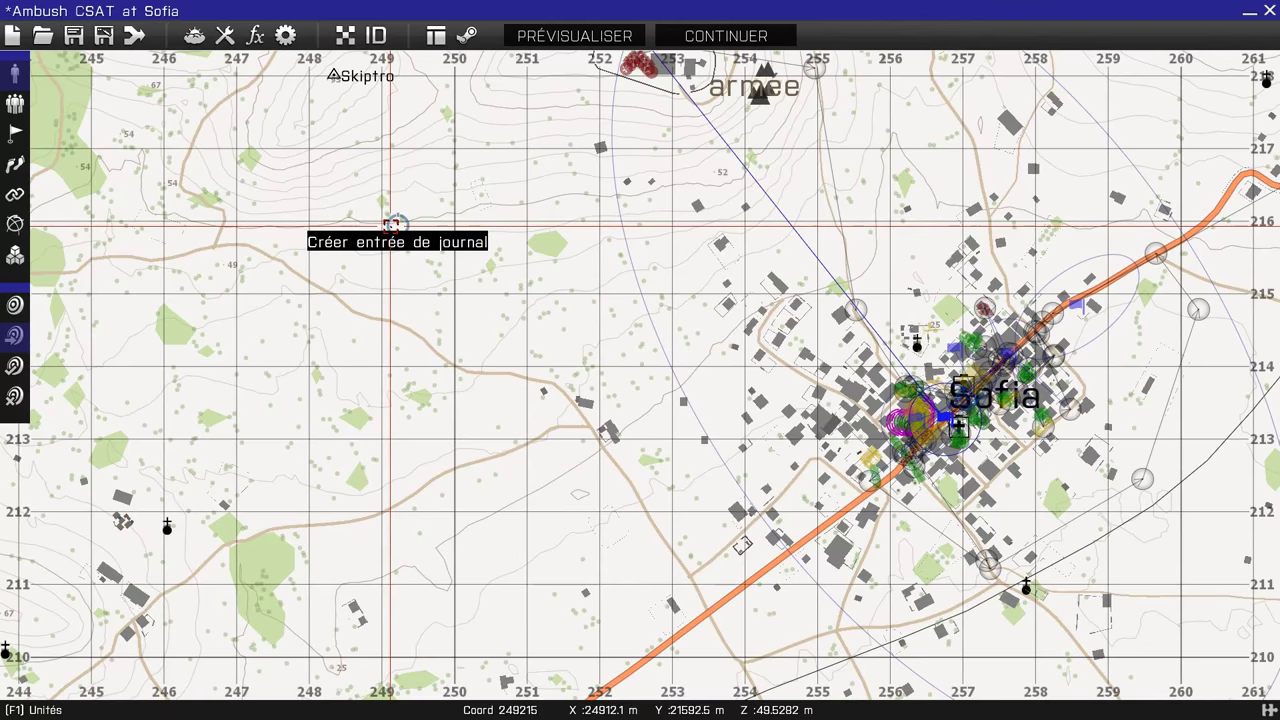
pyautogui.doubleClick(397, 220)
pyautogui.click(488, 338)
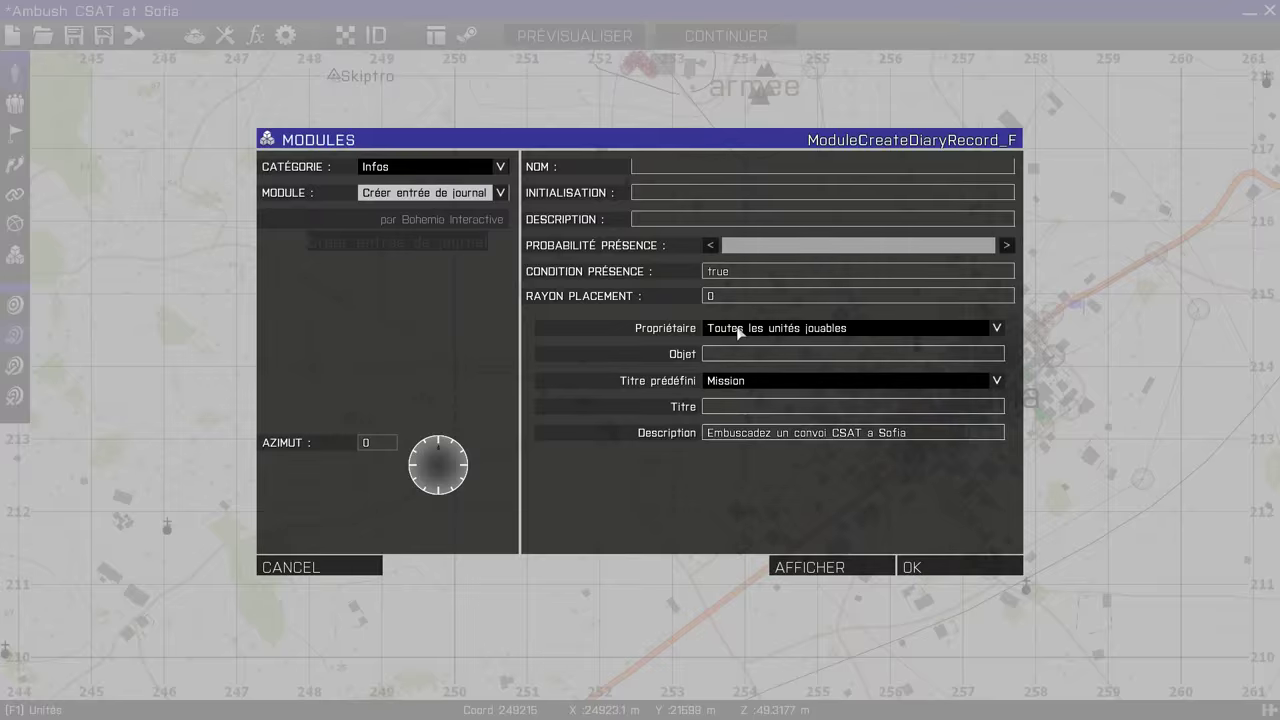
pyautogui.click(955, 566)
# Examine the playable squad and the surrounding units, triggers and waypoints in central Sofia
pyautogui.moveTo(835, 528); pyautogui.dragTo(546, 351, button='right')
pyautogui.scroll(-2, 546, 351)
pyautogui.moveTo(463, 347); pyautogui.dragTo(445, 425, button='right')
pyautogui.moveTo(338, 300); pyautogui.dragTo(268, 463, button='right')
pyautogui.moveTo(496, 483); pyautogui.dragTo(444, 398, button='right')
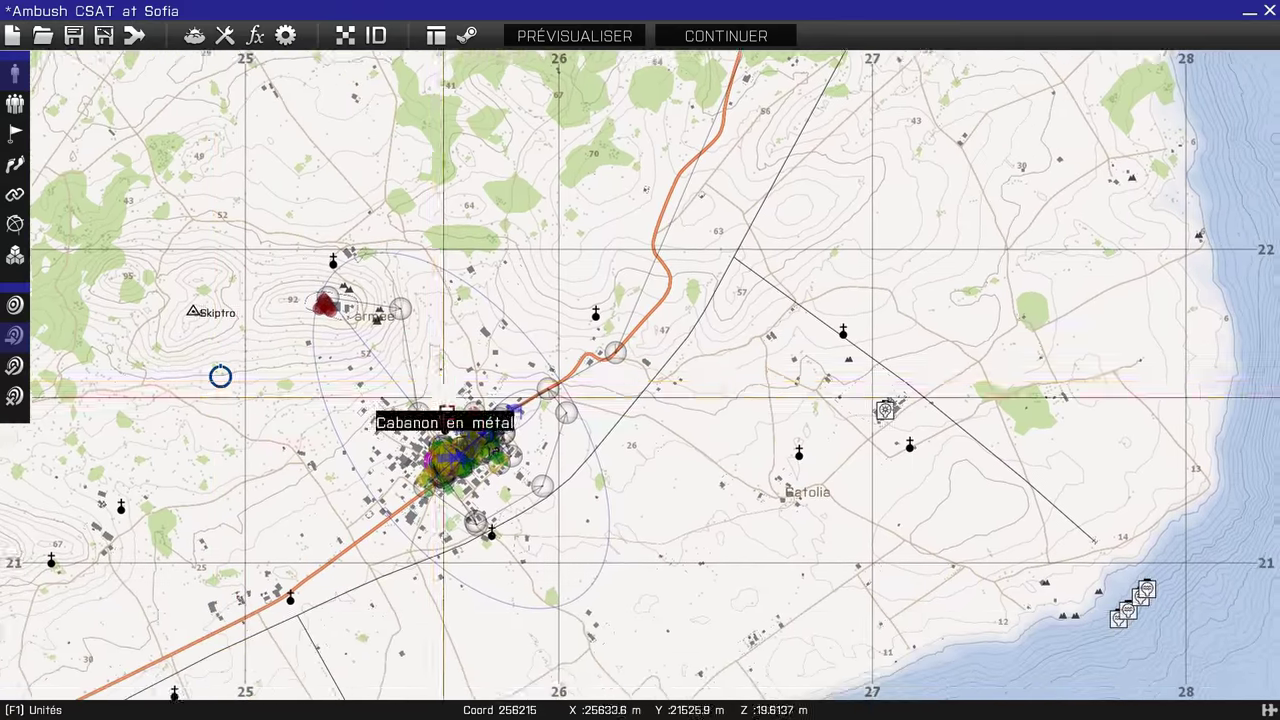
pyautogui.scroll(6, 443, 398)
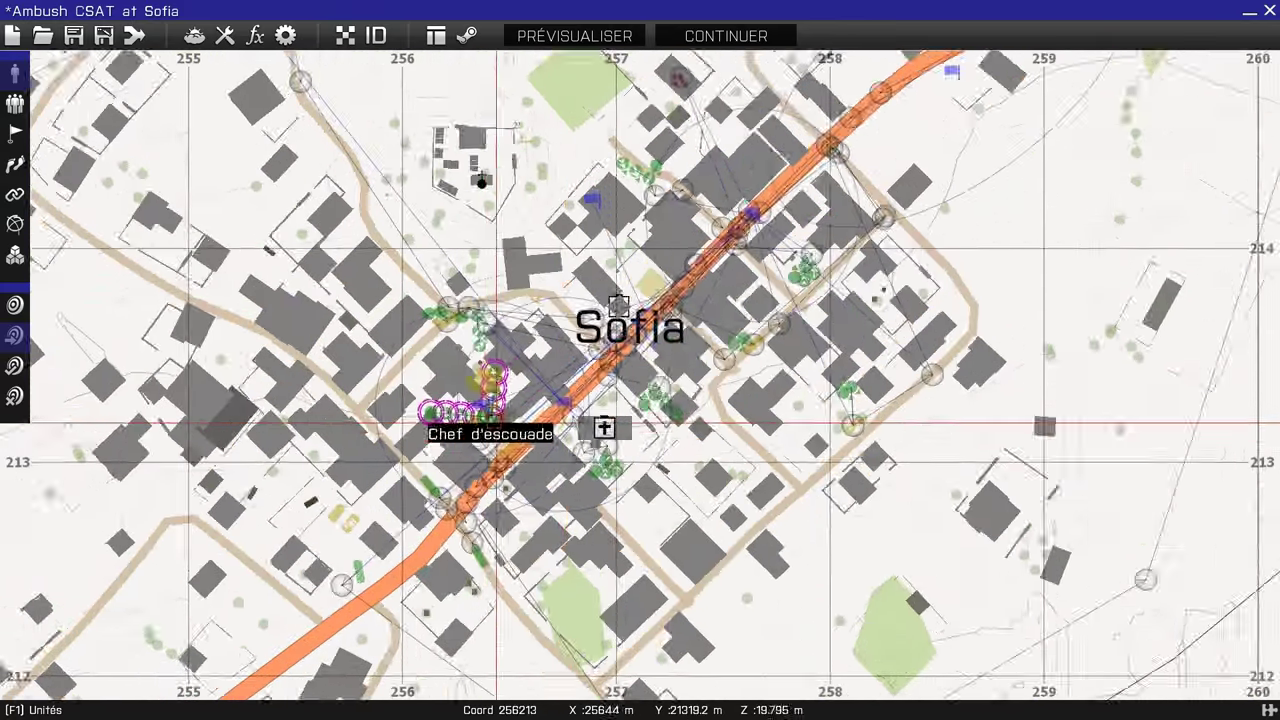
pyautogui.scroll(4, 497, 424)
pyautogui.scroll(-3, 663, 388)
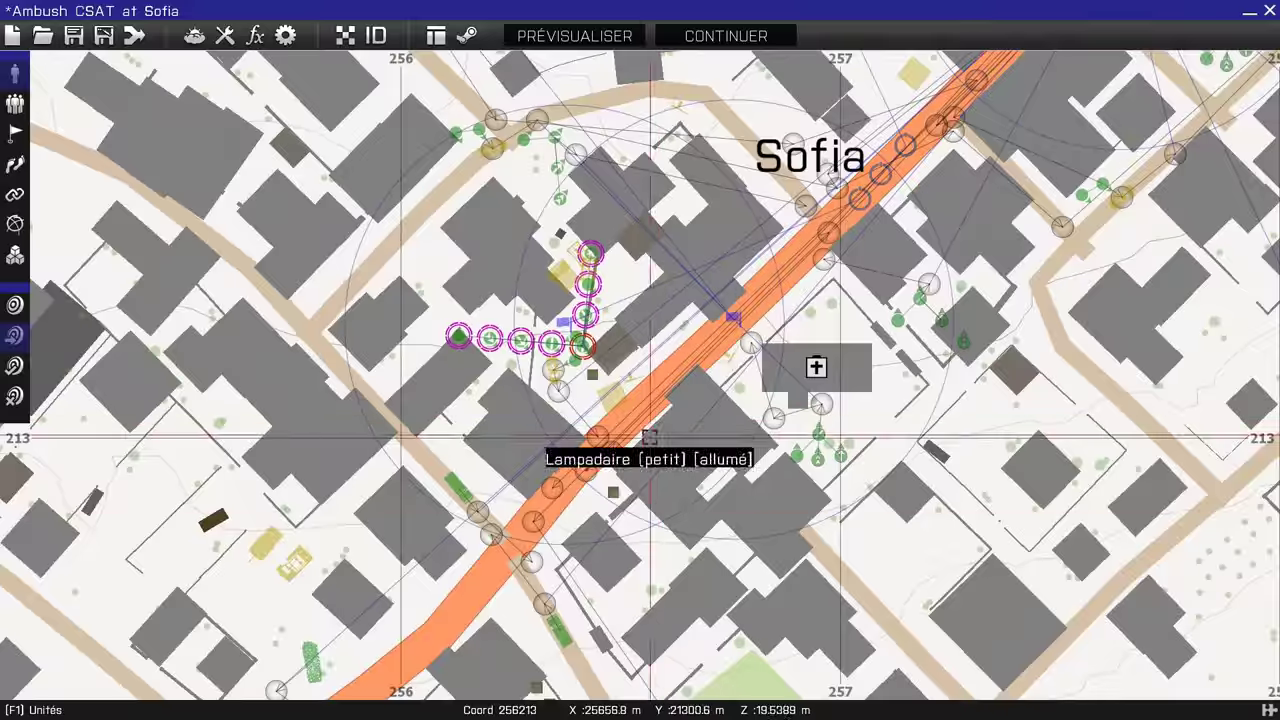
# Inspect the settings of the "Créer tâche" module and the neighbouring "Définir état de la tâche" module on Sofia's main road
pyautogui.moveTo(459, 452); pyautogui.dragTo(361, 379, button='right')
pyautogui.moveTo(532, 238); pyautogui.dragTo(420, 411, button='right')
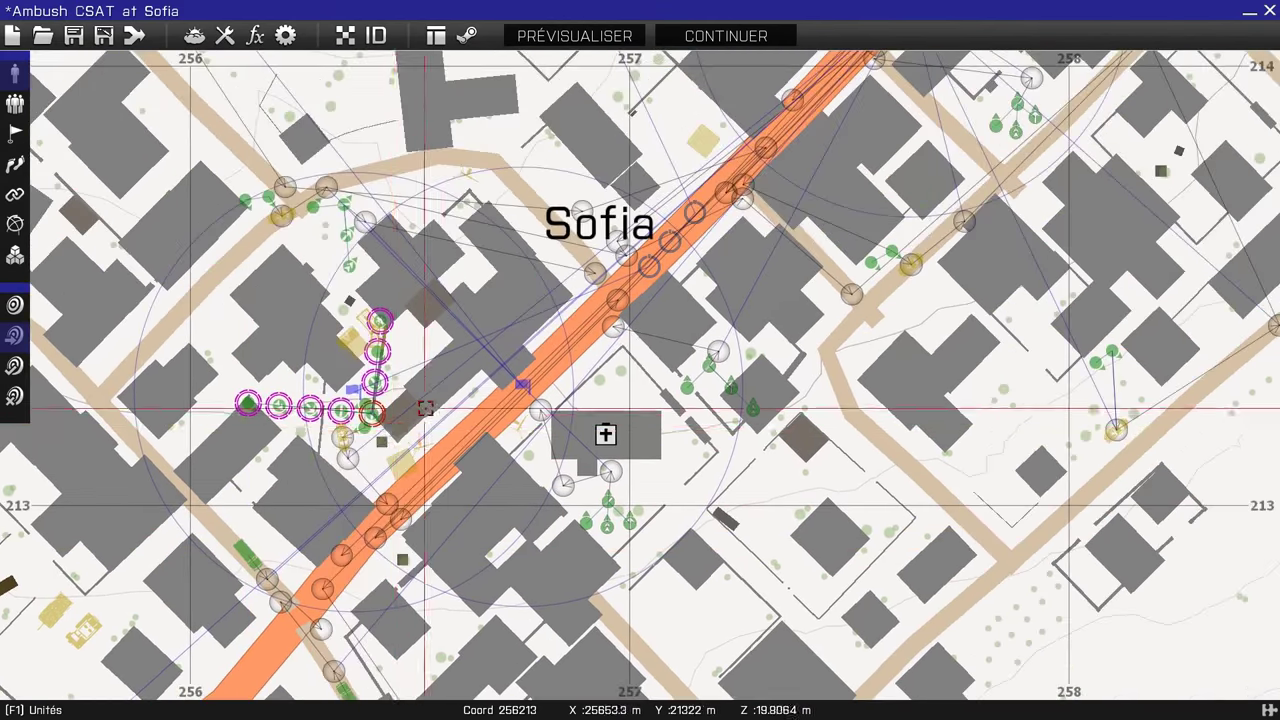
pyautogui.scroll(-1, 426, 406)
pyautogui.scroll(3, 560, 300)
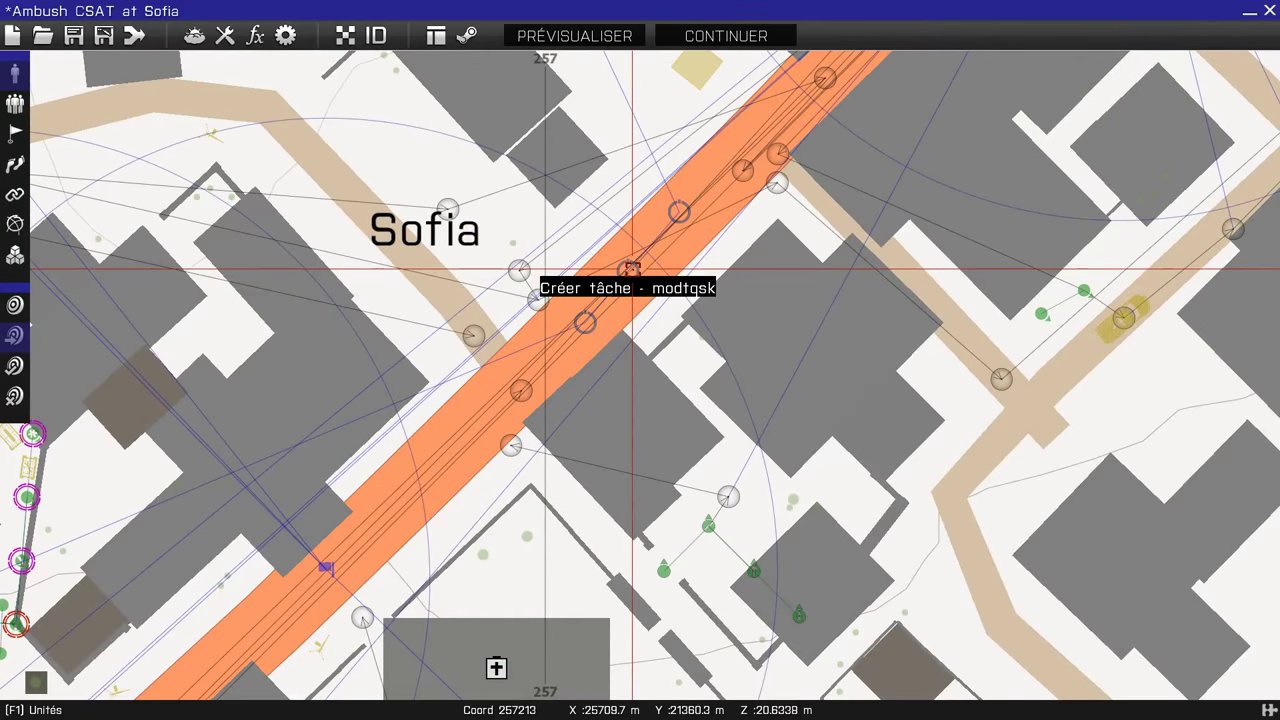
pyautogui.doubleClick(632, 270)
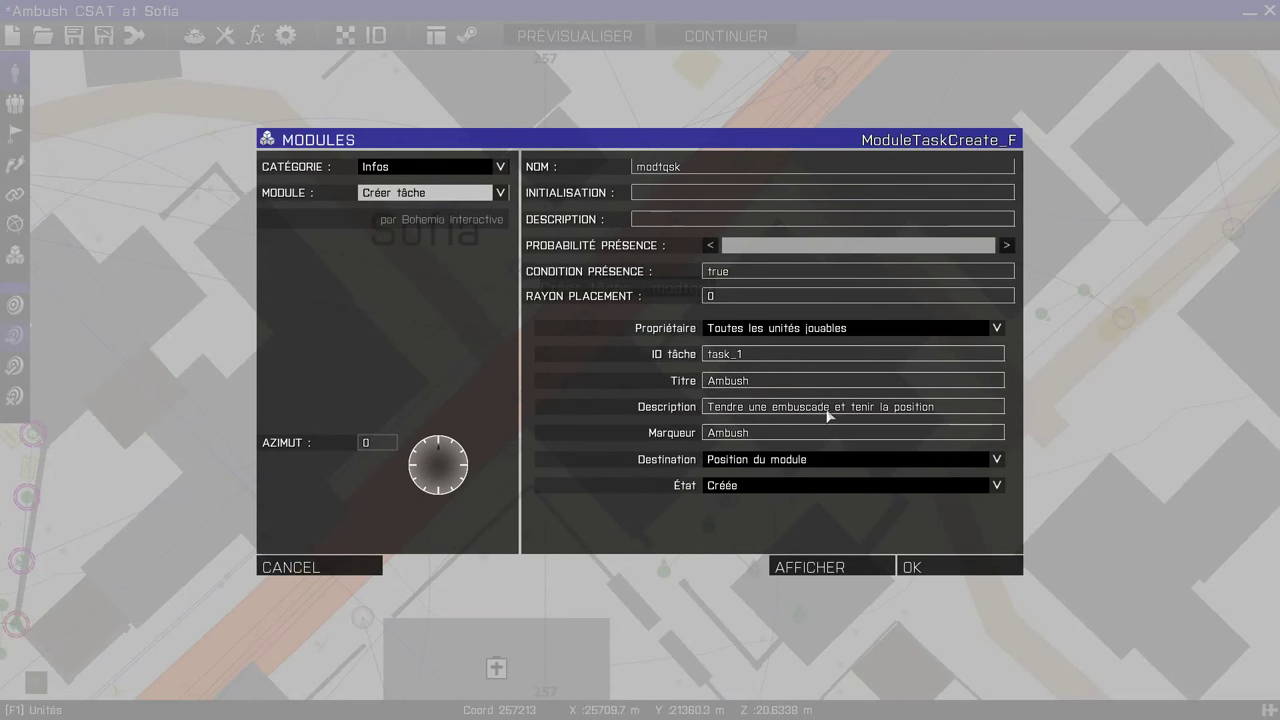
pyautogui.click(951, 566)
pyautogui.doubleClick(584, 320)
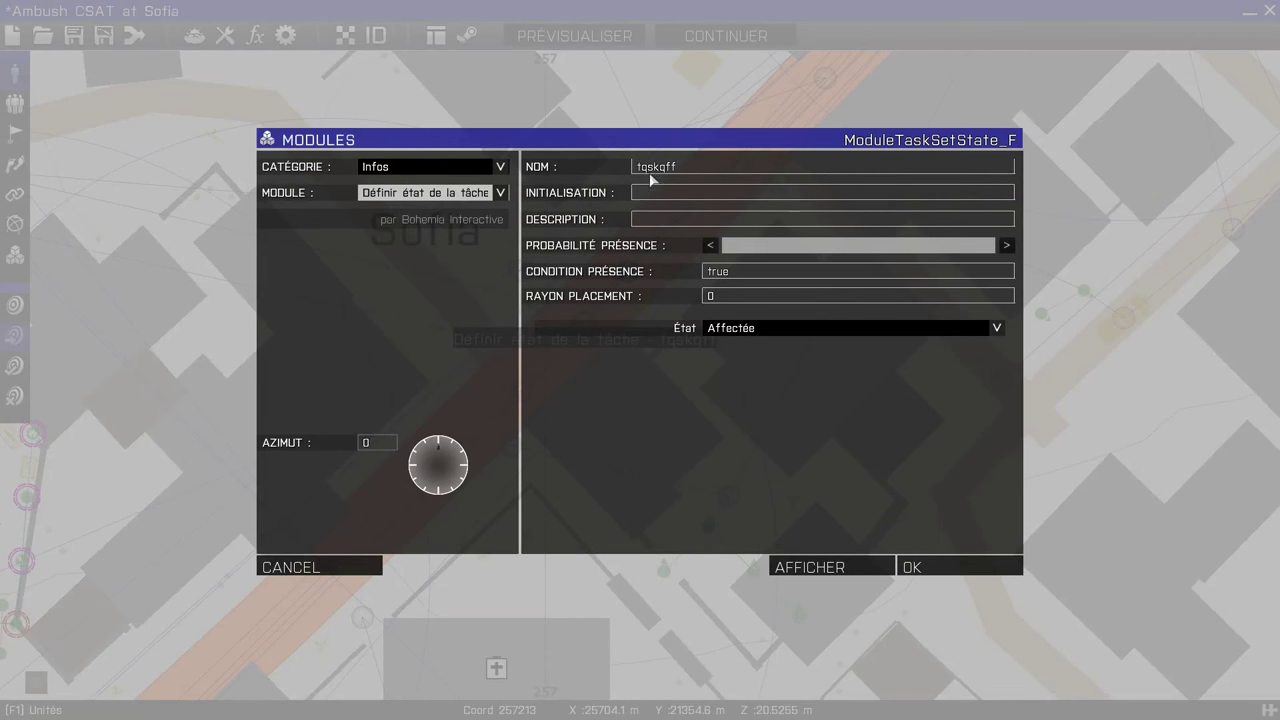
pyautogui.click(930, 576)
# Examine the units, triggers and waypoint links throughout Sofia and the surrounding countryside up to the hilltop military base
pyautogui.scroll(2, 686, 497)
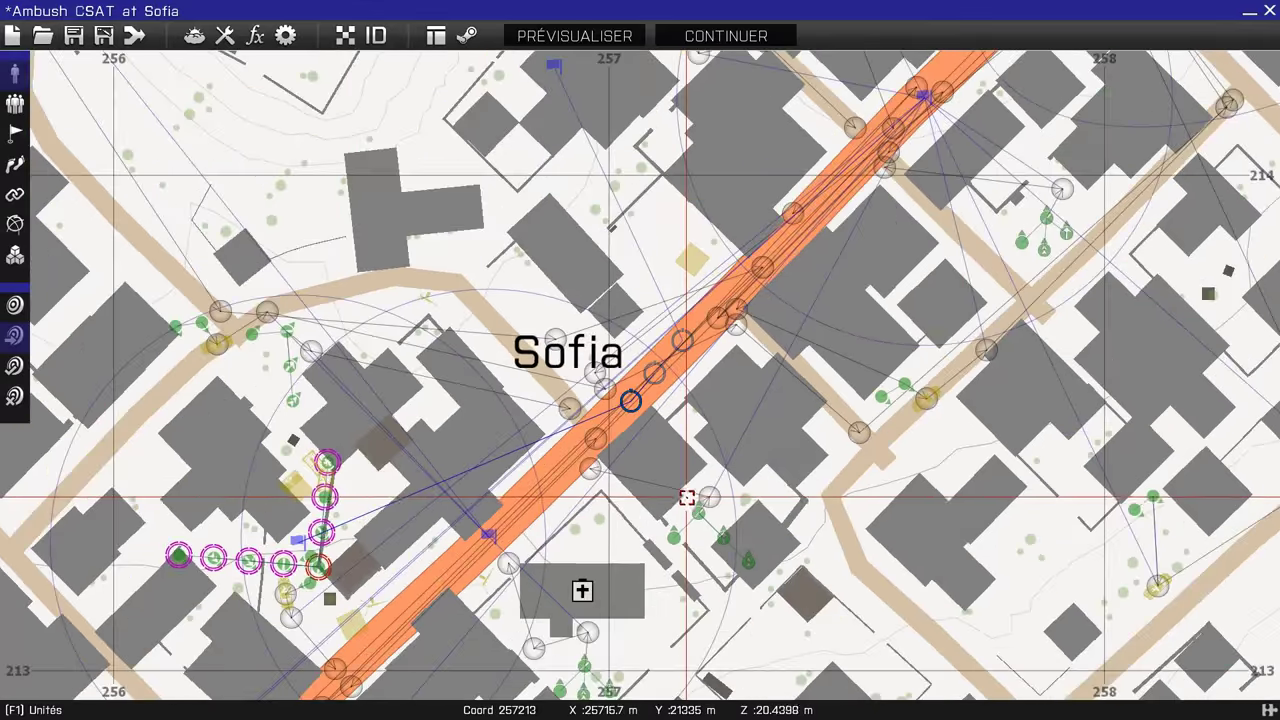
pyautogui.scroll(2, 686, 497)
pyautogui.scroll(-3, 603, 176)
pyautogui.moveTo(603, 176); pyautogui.dragTo(506, 463, button='right')
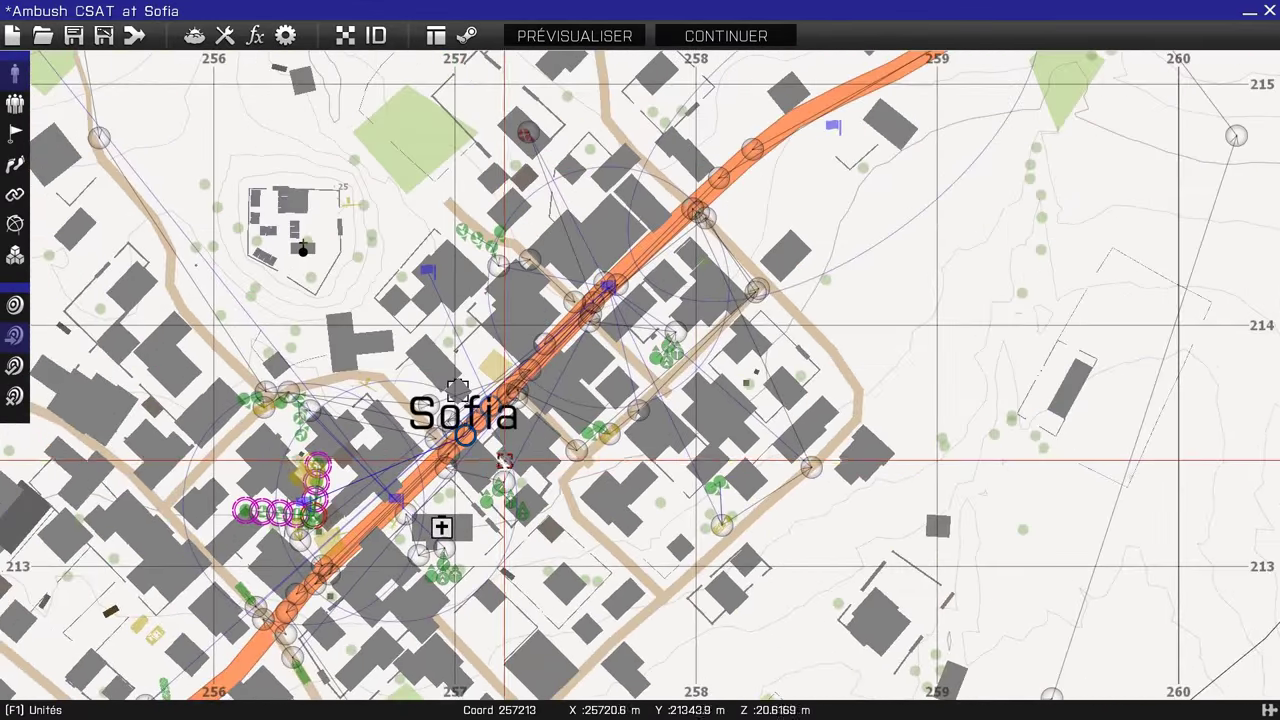
pyautogui.scroll(-1, 506, 463)
pyautogui.moveTo(674, 291); pyautogui.dragTo(580, 420, button='right')
pyautogui.scroll(-10, 579, 421)
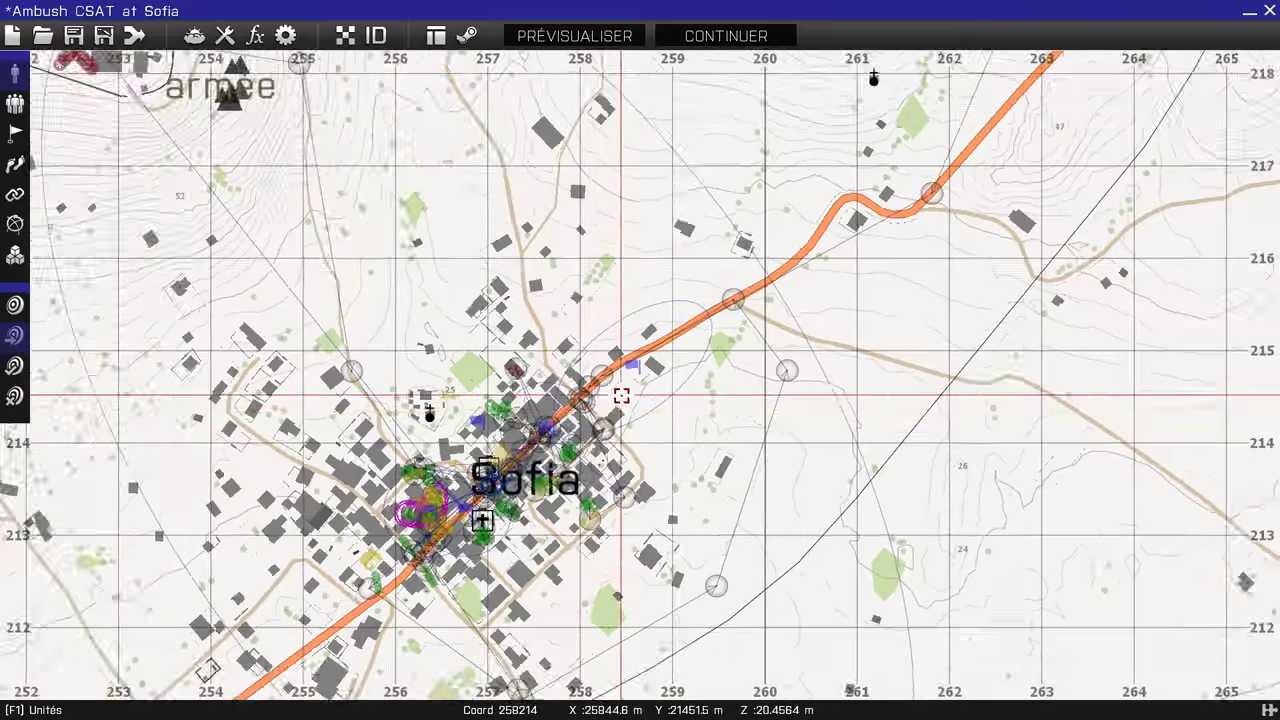
pyautogui.scroll(10, 625, 385)
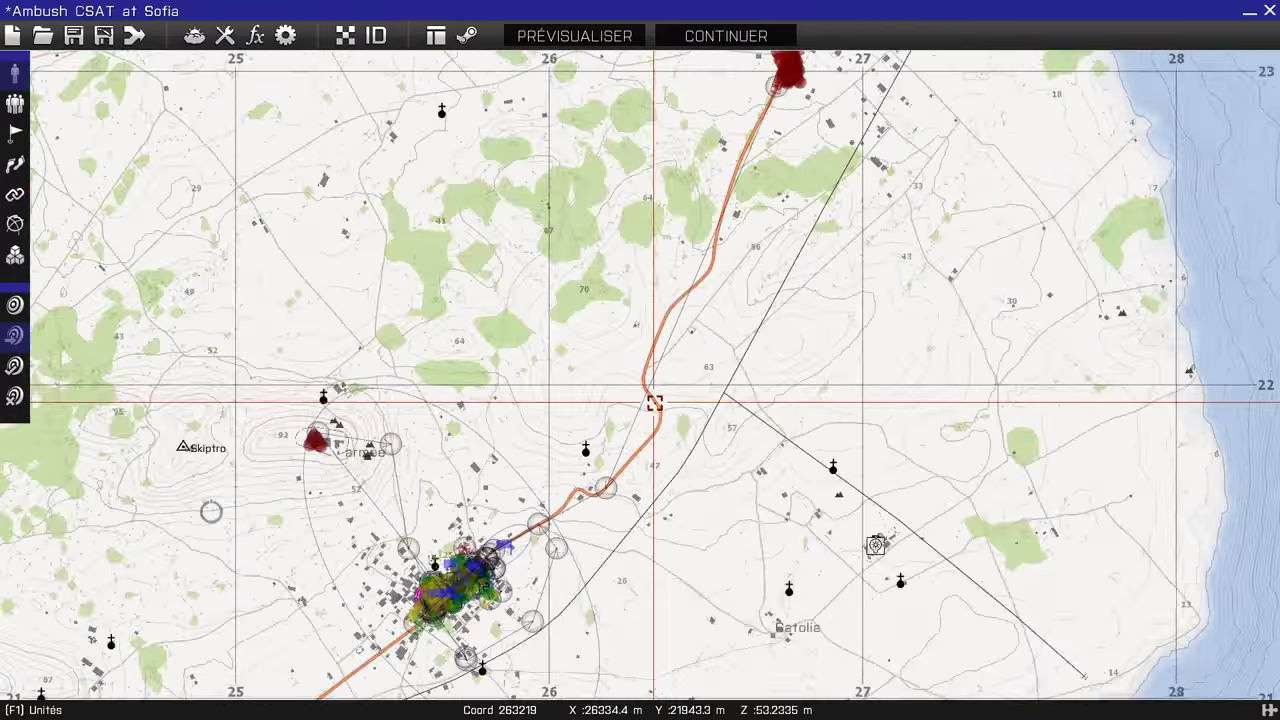
pyautogui.scroll(-1, 393, 459)
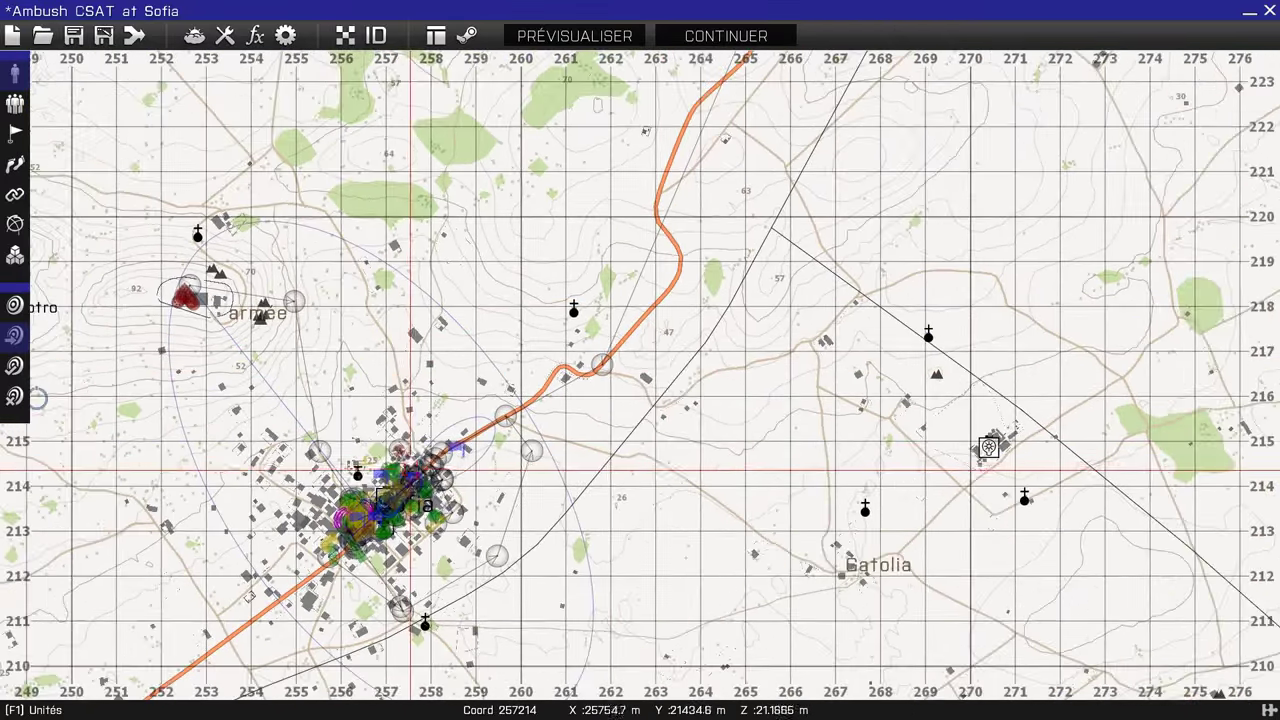
pyautogui.scroll(4, 414, 480)
pyautogui.moveTo(420, 481); pyautogui.dragTo(604, 378, button='right')
pyautogui.scroll(1, 569, 405)
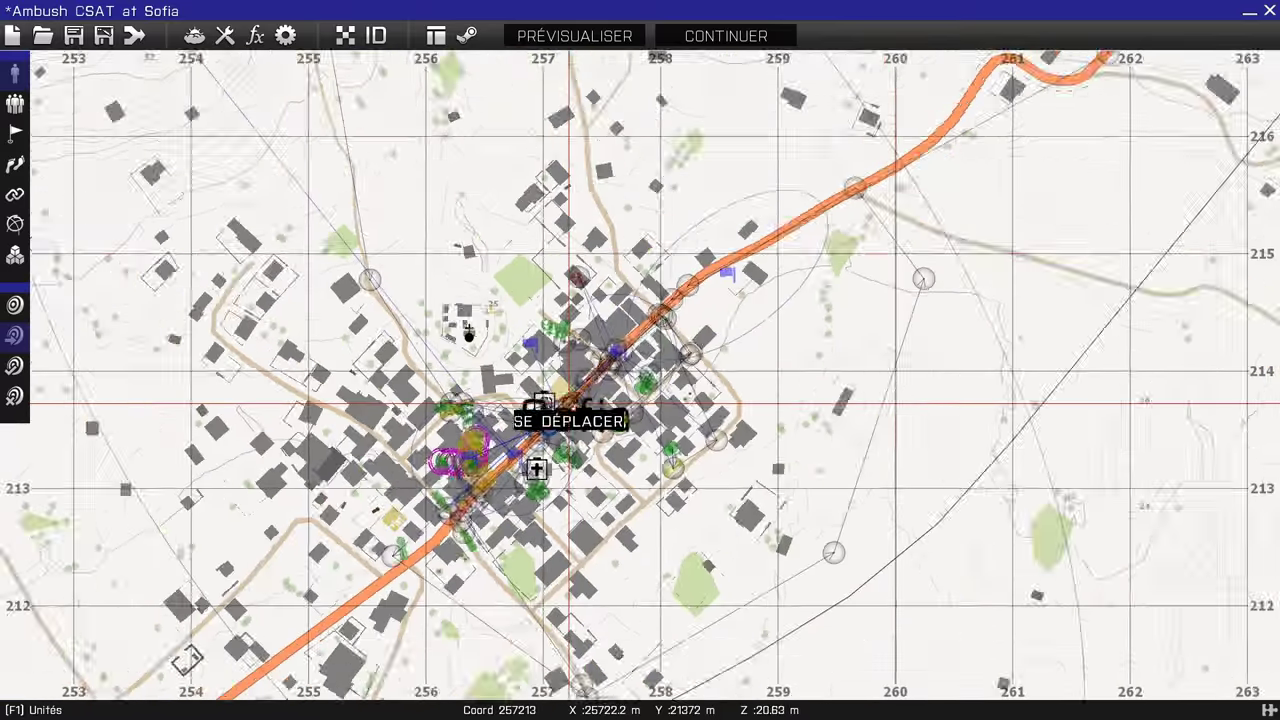
pyautogui.scroll(5, 587, 405)
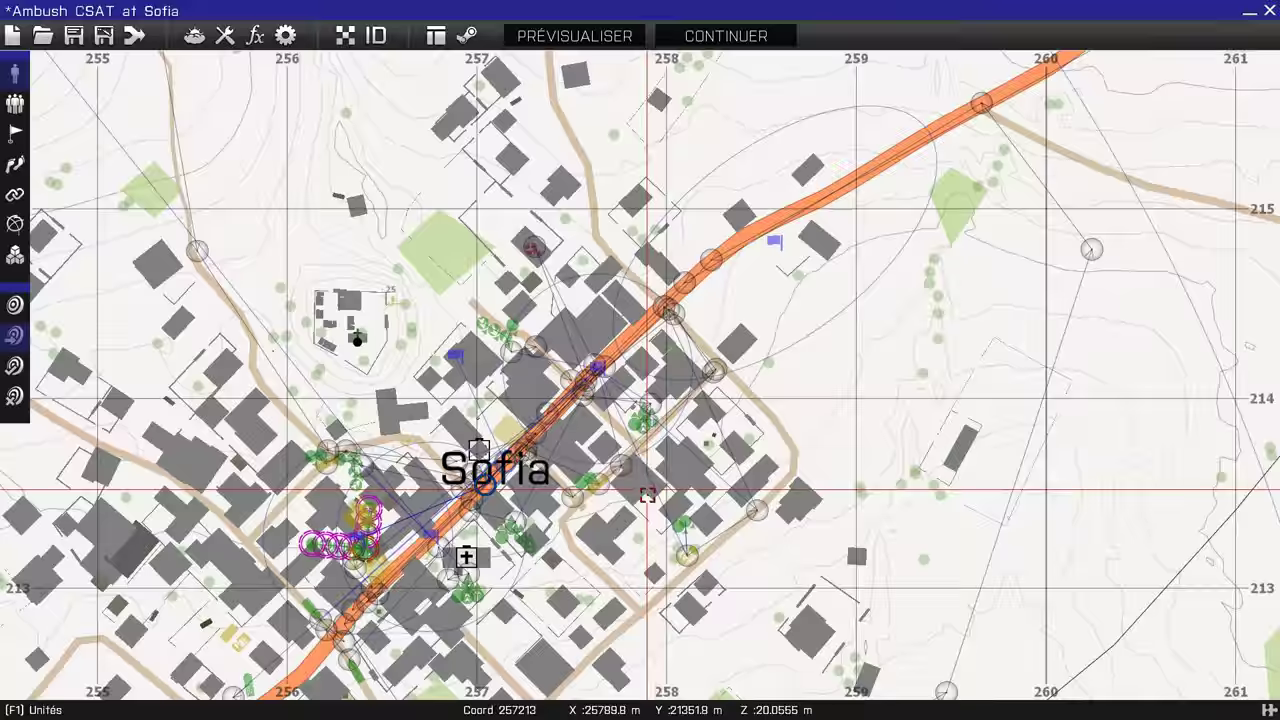
pyautogui.scroll(-2, 517, 428)
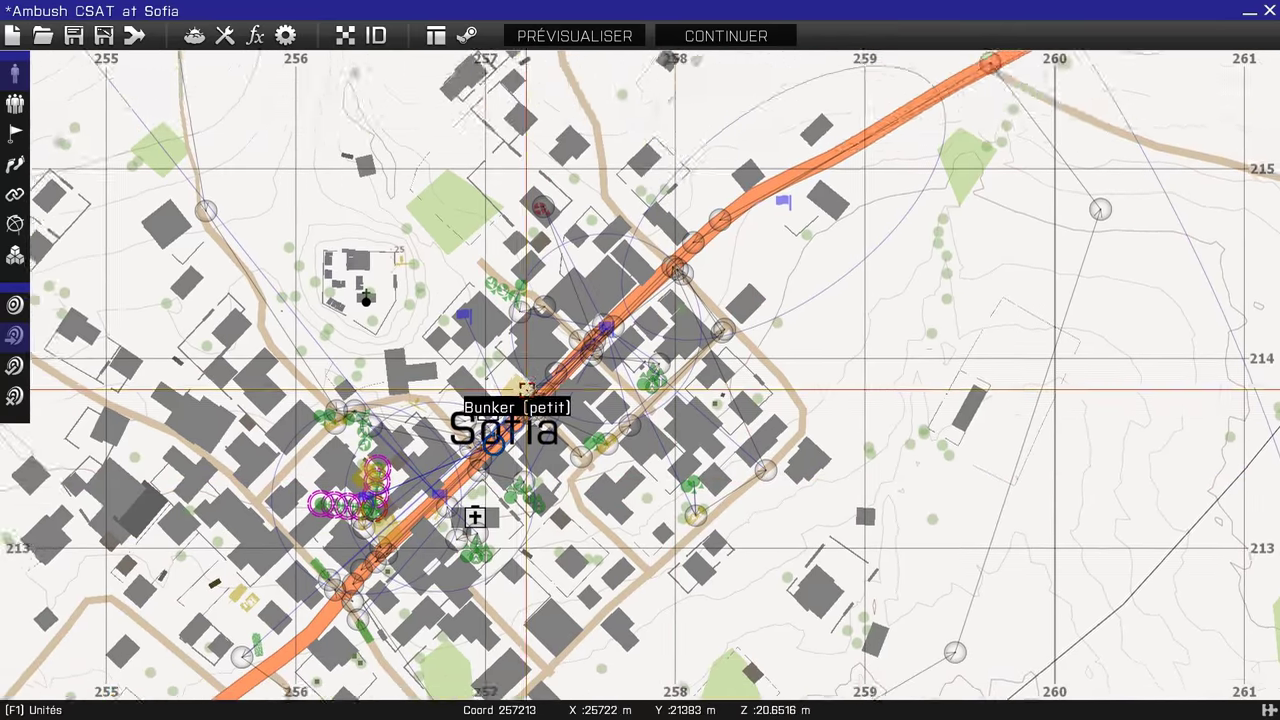
pyautogui.scroll(-4, 410, 386)
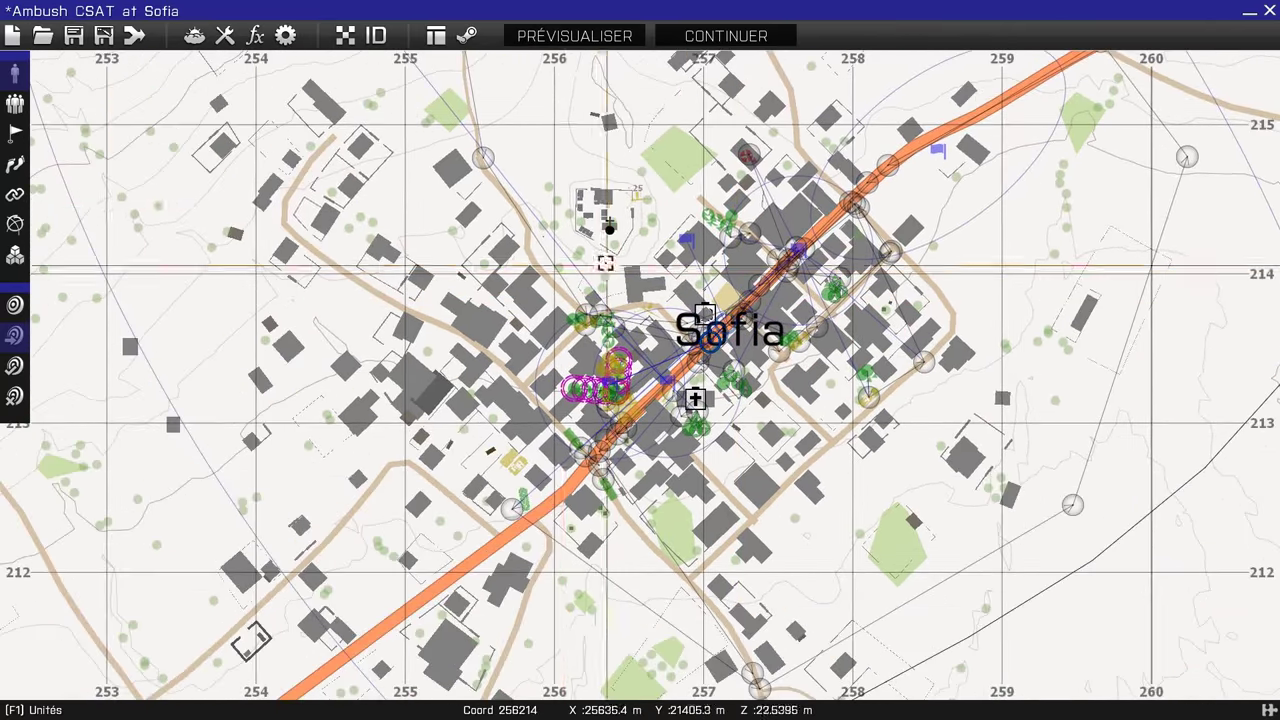
pyautogui.scroll(-4, 420, 295)
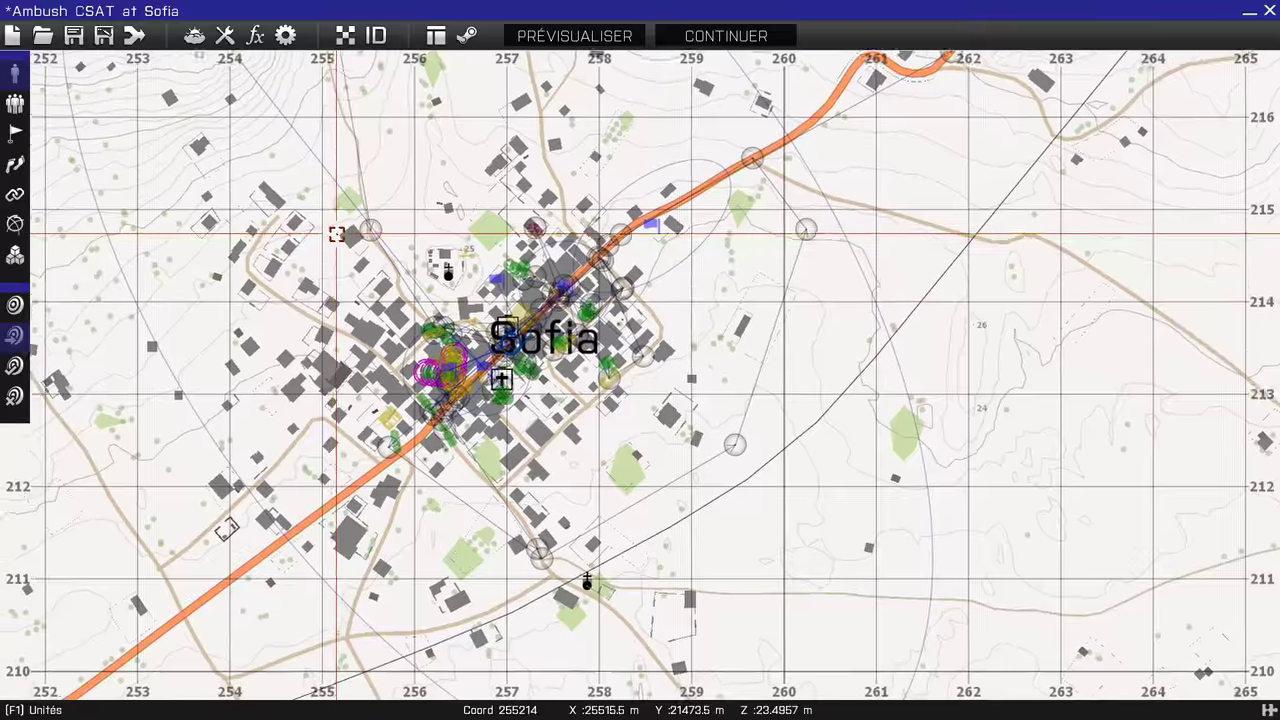
pyautogui.scroll(-3, 408, 346)
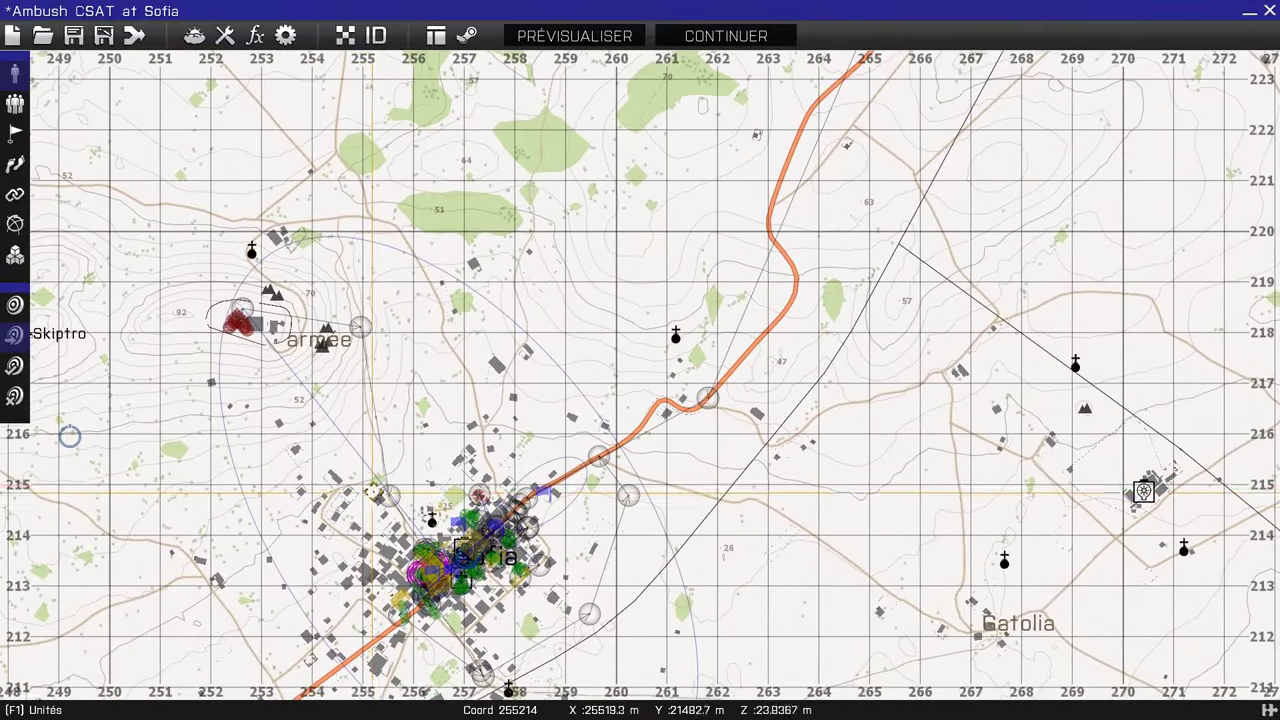
# Examine the CSAT vehicle convoy and its linked infantry group on the main road northeast of Sofia
pyautogui.scroll(-2, 388, 476)
pyautogui.scroll(8, 597, 220)
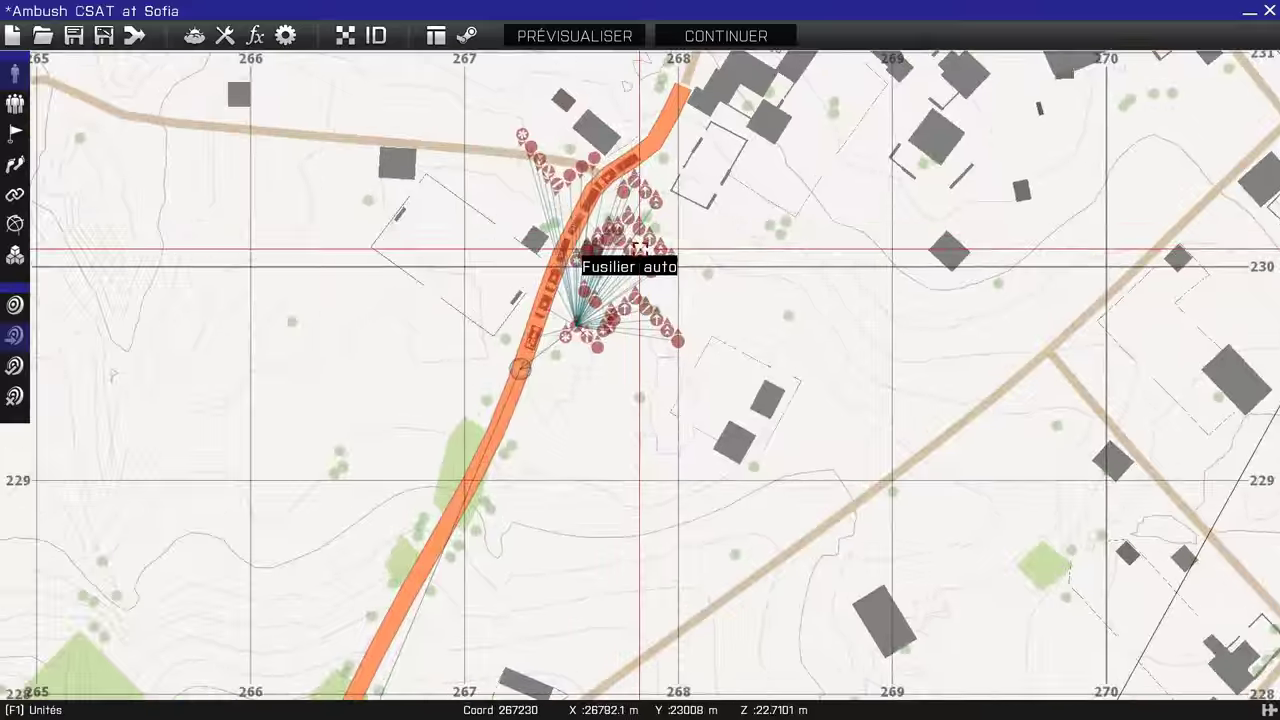
pyautogui.scroll(2, 656, 319)
pyautogui.moveTo(656, 319); pyautogui.dragTo(688, 453, button='right')
pyautogui.scroll(-6, 465, 530)
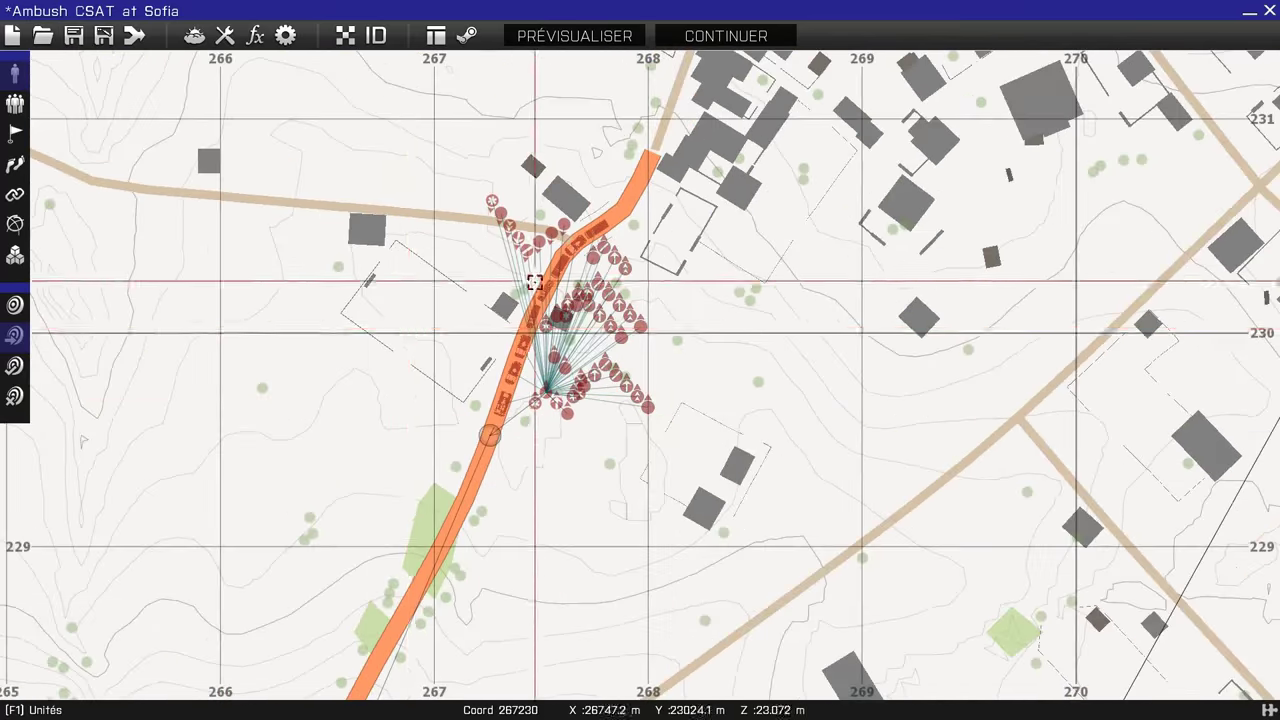
pyautogui.scroll(-2, 553, 355)
pyautogui.scroll(6, 650, 280)
pyautogui.scroll(1, 600, 440)
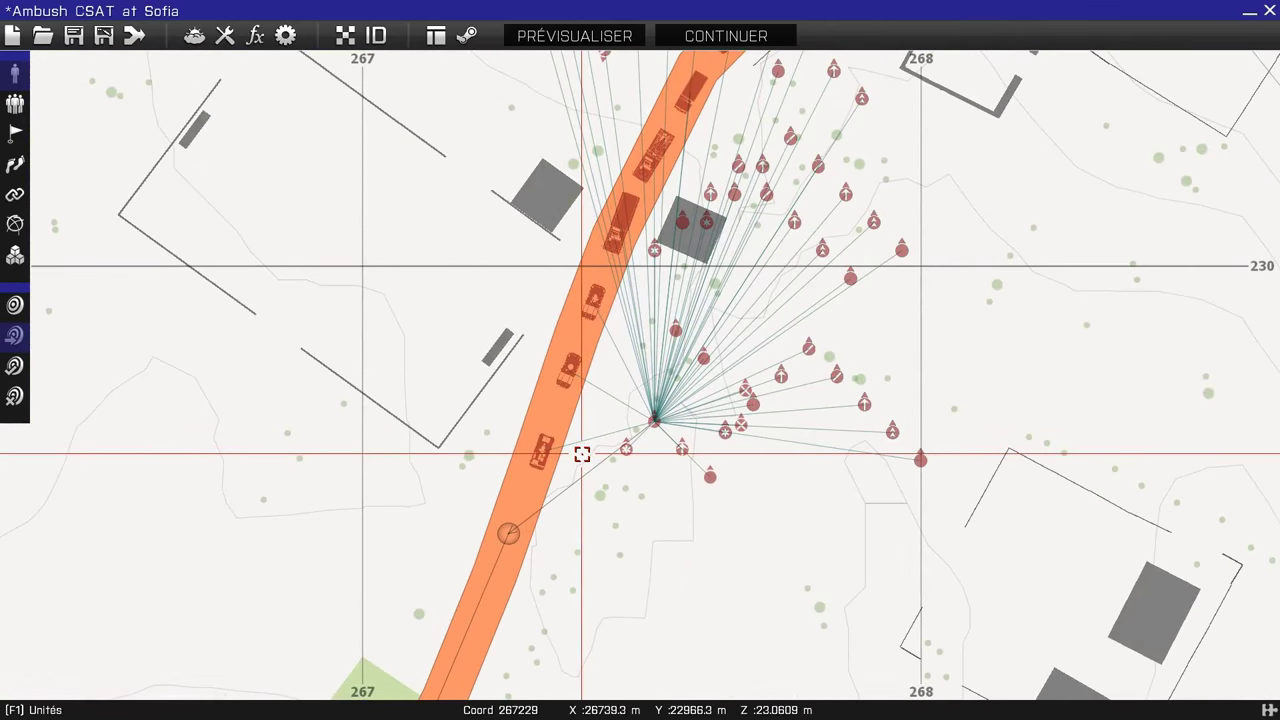
pyautogui.moveTo(583, 423); pyautogui.dragTo(543, 486, button='right')
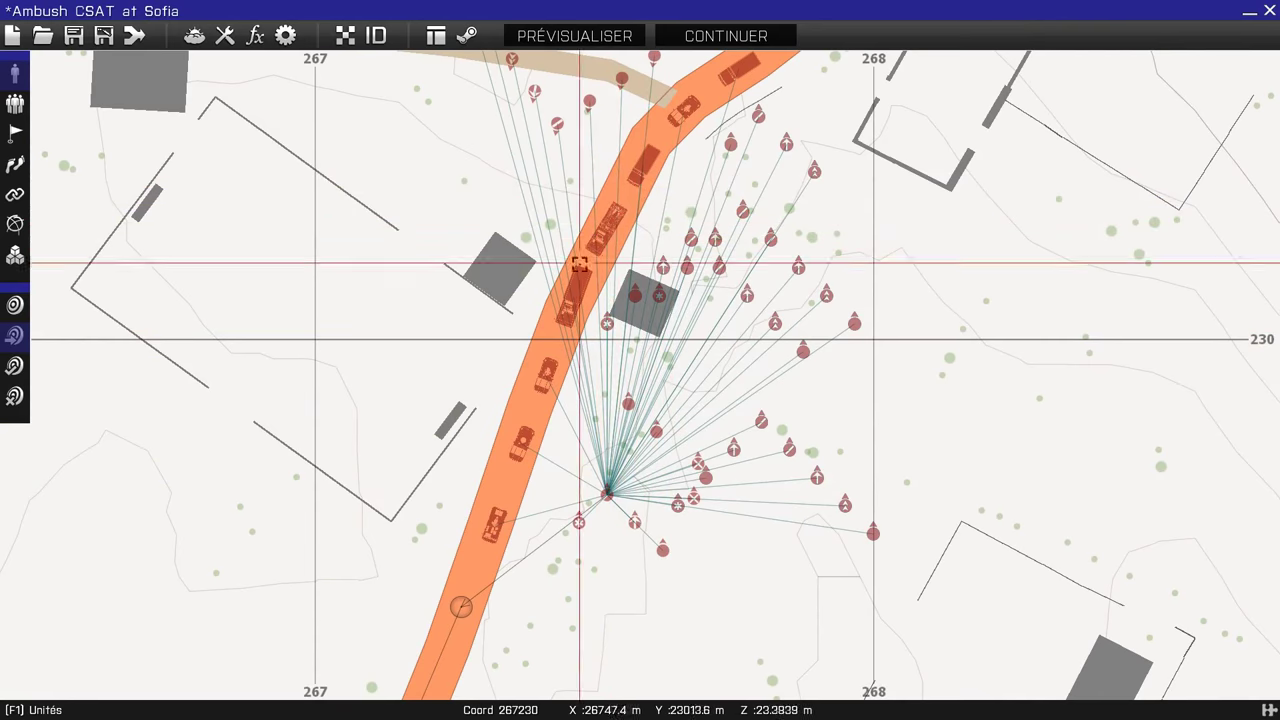
# Inspect the unit settings of the convoy's group leader and of the "Fusilier auto adjoint" beside the road
pyautogui.doubleClick(606, 494)
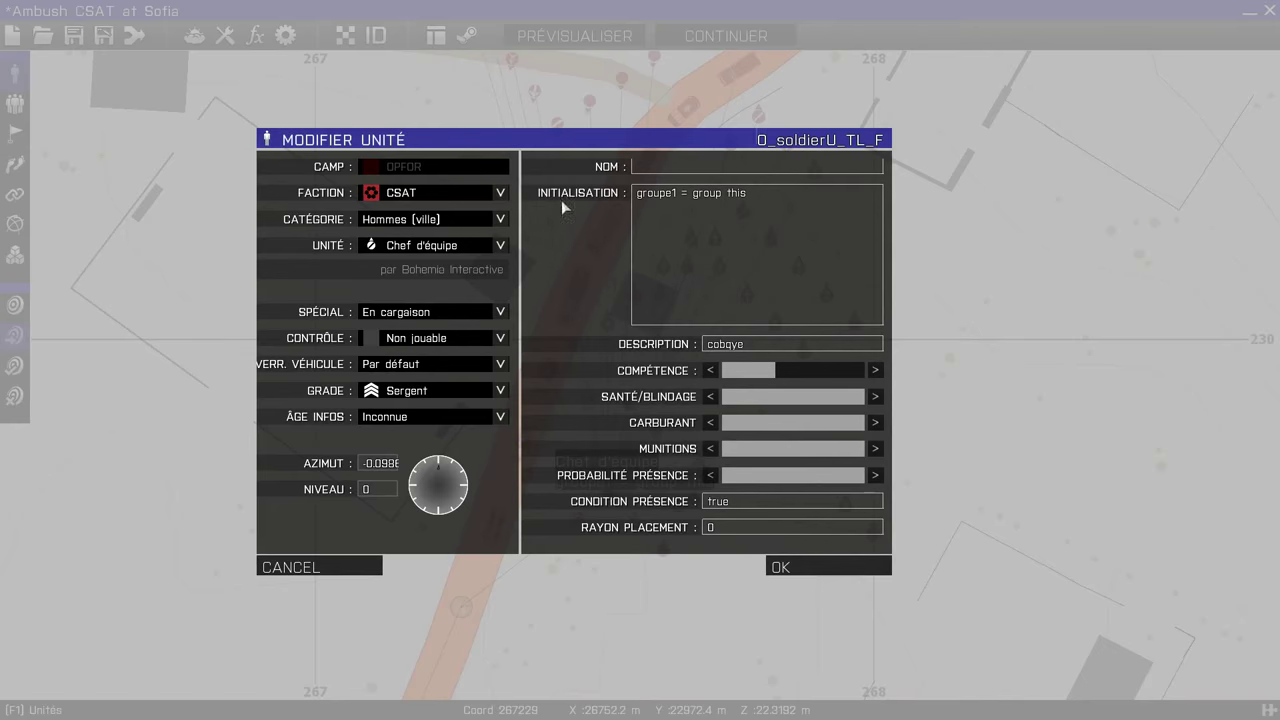
pyautogui.click(822, 573)
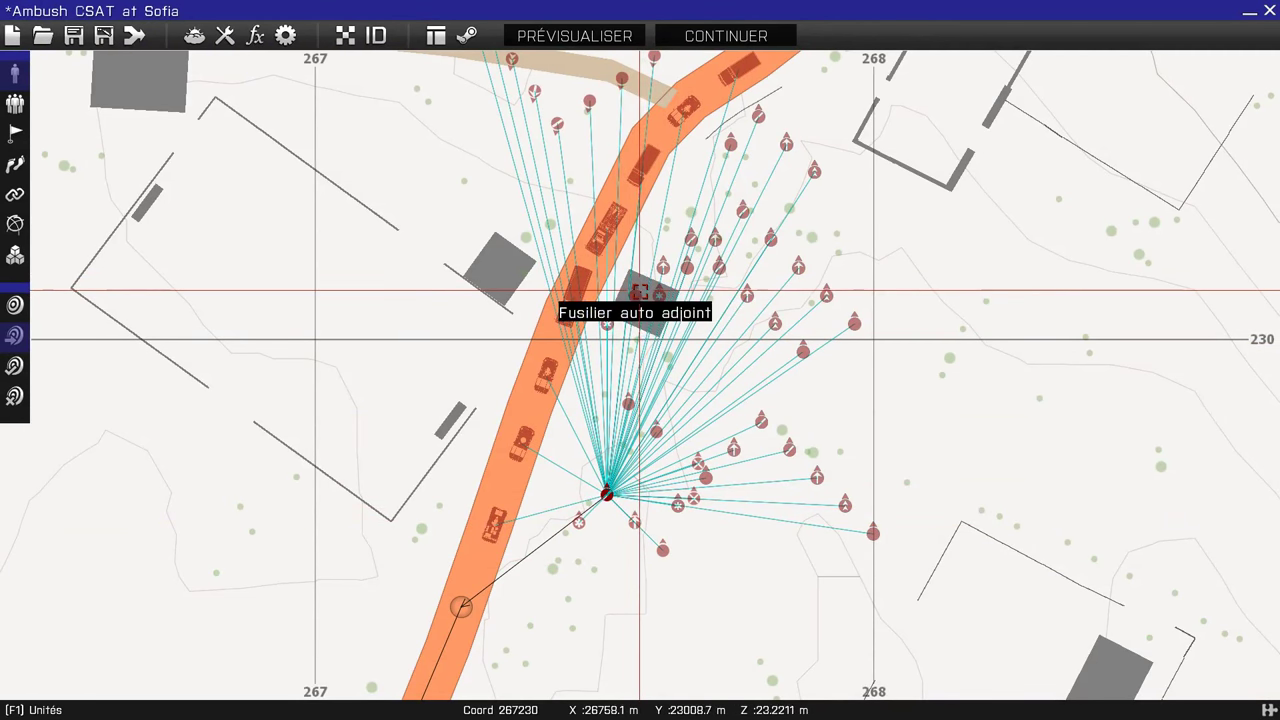
pyautogui.doubleClick(635, 295)
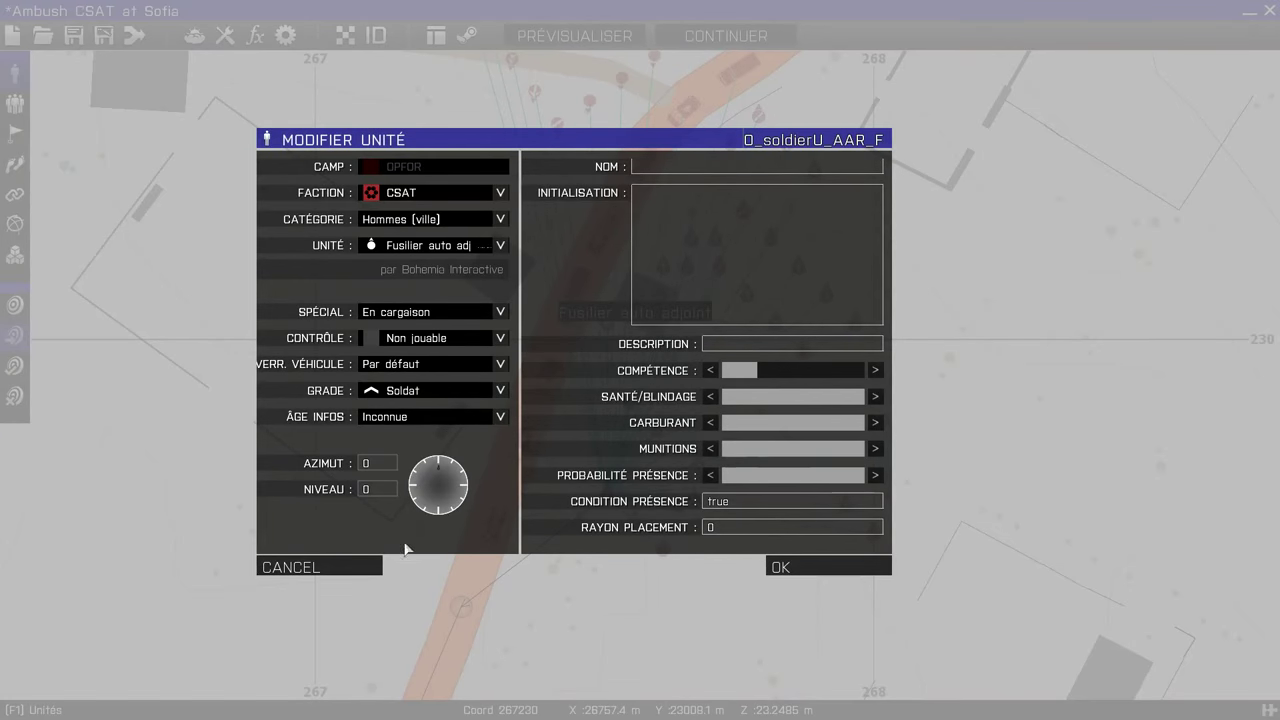
pyautogui.click(366, 567)
pyautogui.scroll(3, 420, 431)
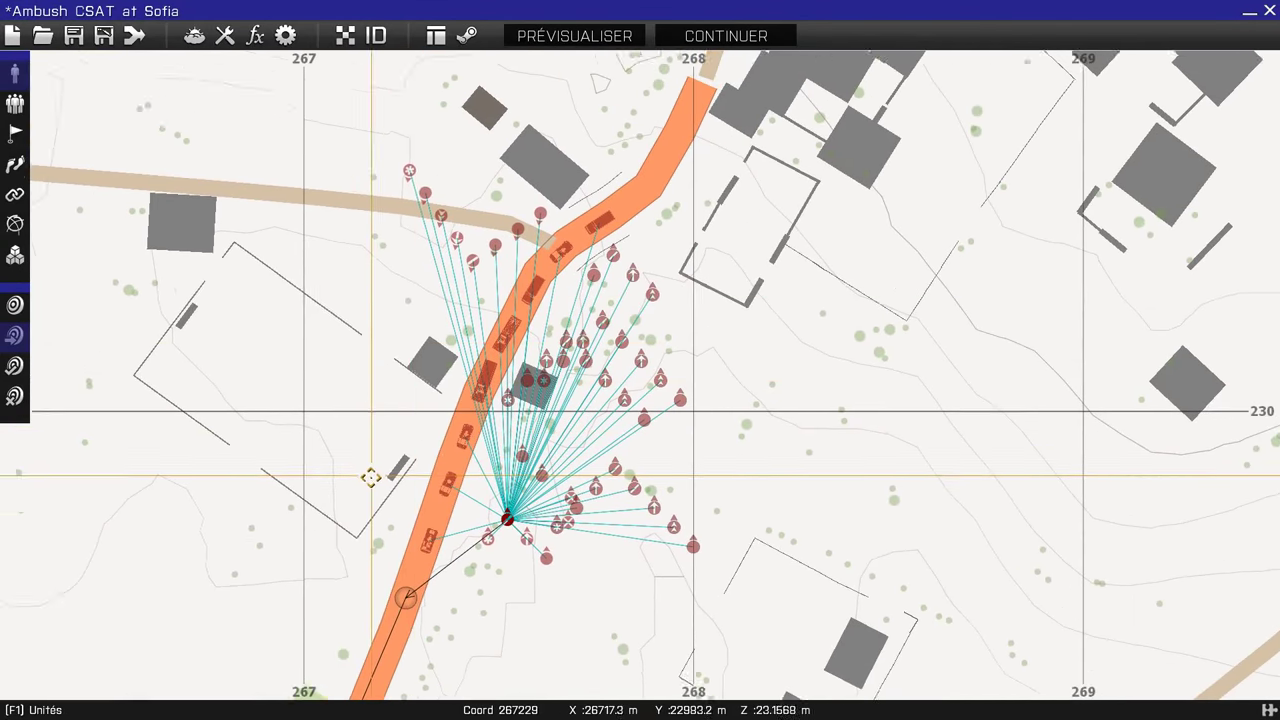
# Review the special placement options of the convoy's "Chef d'escouade", keeping "En cargaison" selected
pyautogui.doubleClick(458, 274)
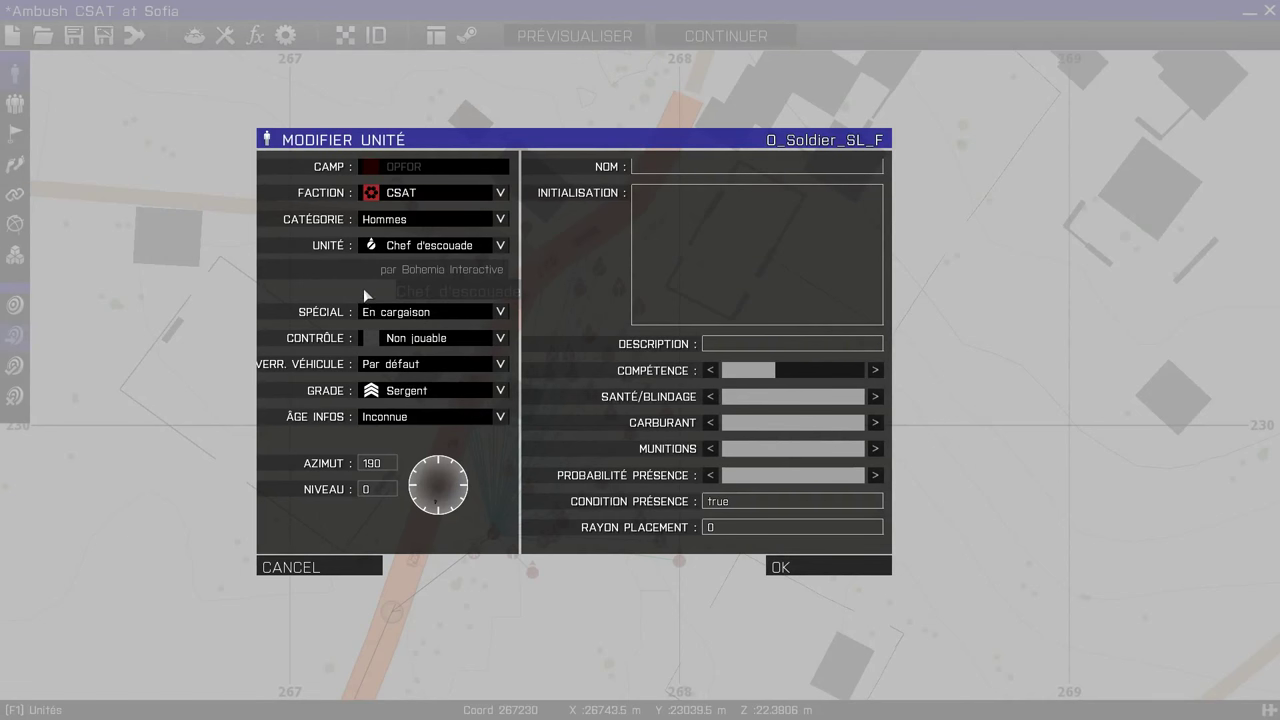
pyautogui.click(480, 311)
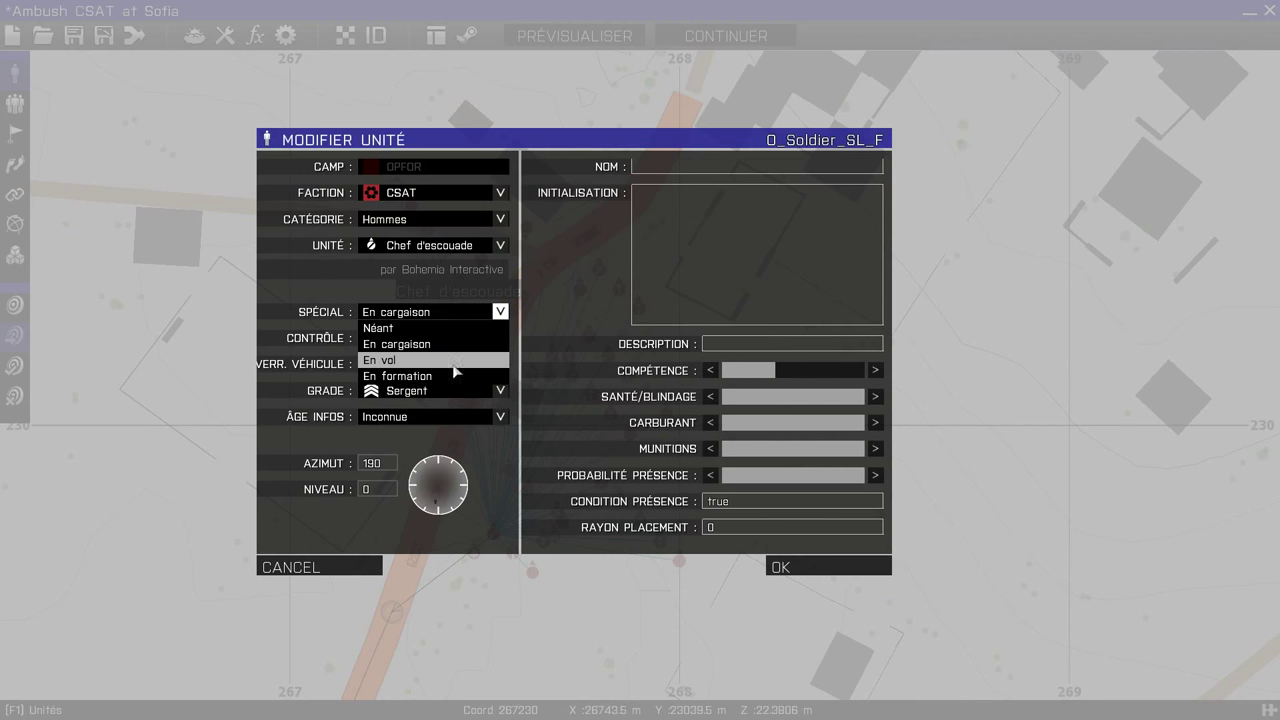
pyautogui.click(422, 344)
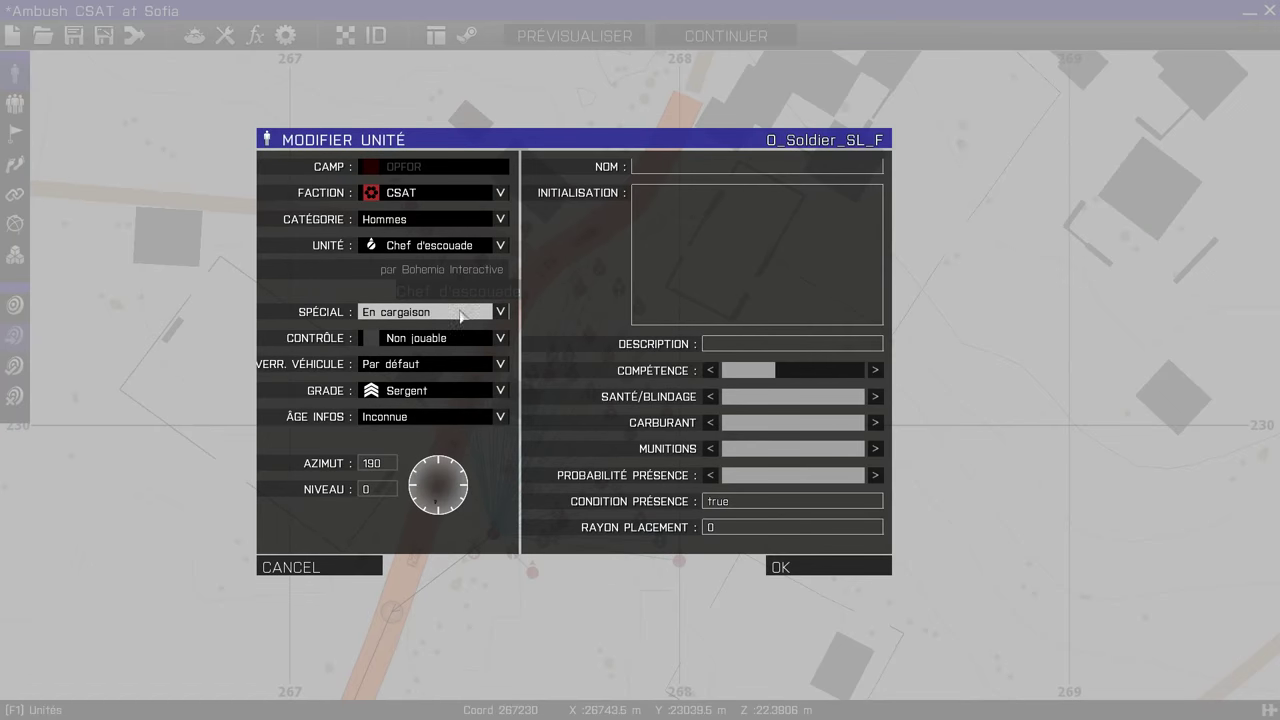
pyautogui.click(767, 576)
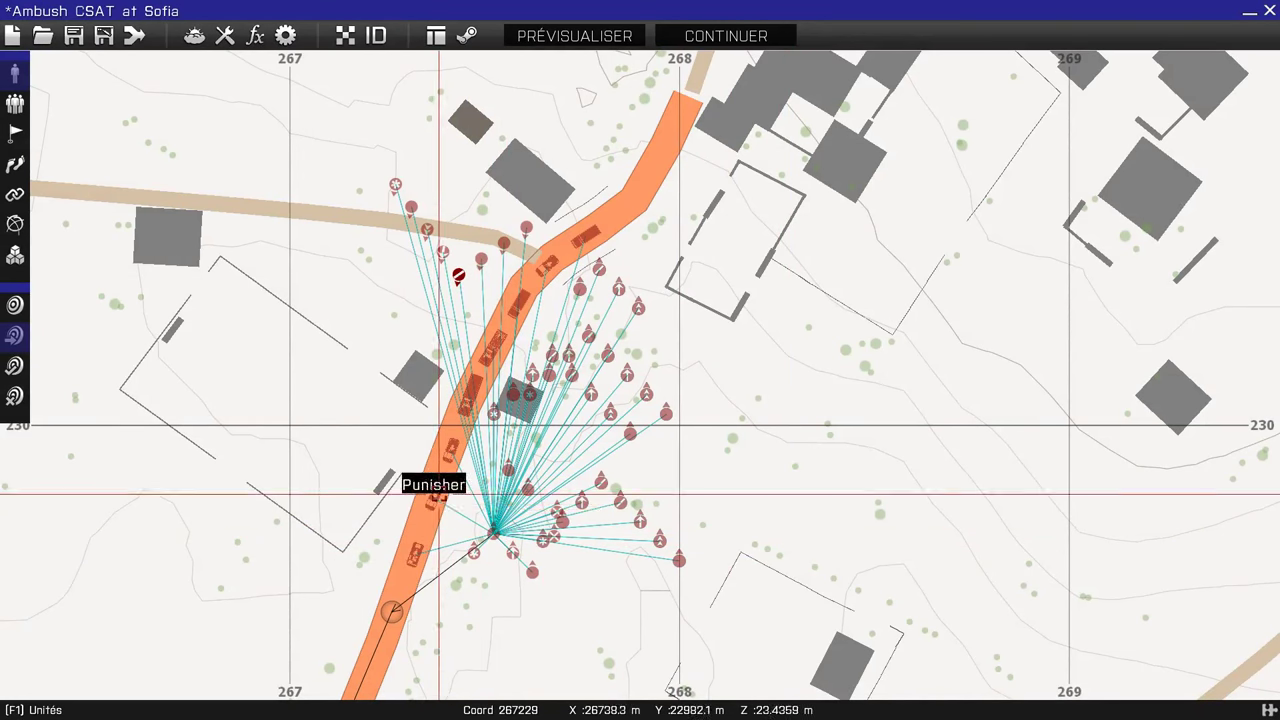
# Insert an OPFOR CSAT "Punisher (HMG)" from the Voitures category on the open ground west of the convoy
pyautogui.moveTo(380, 480); pyautogui.dragTo(677, 351, button='right')
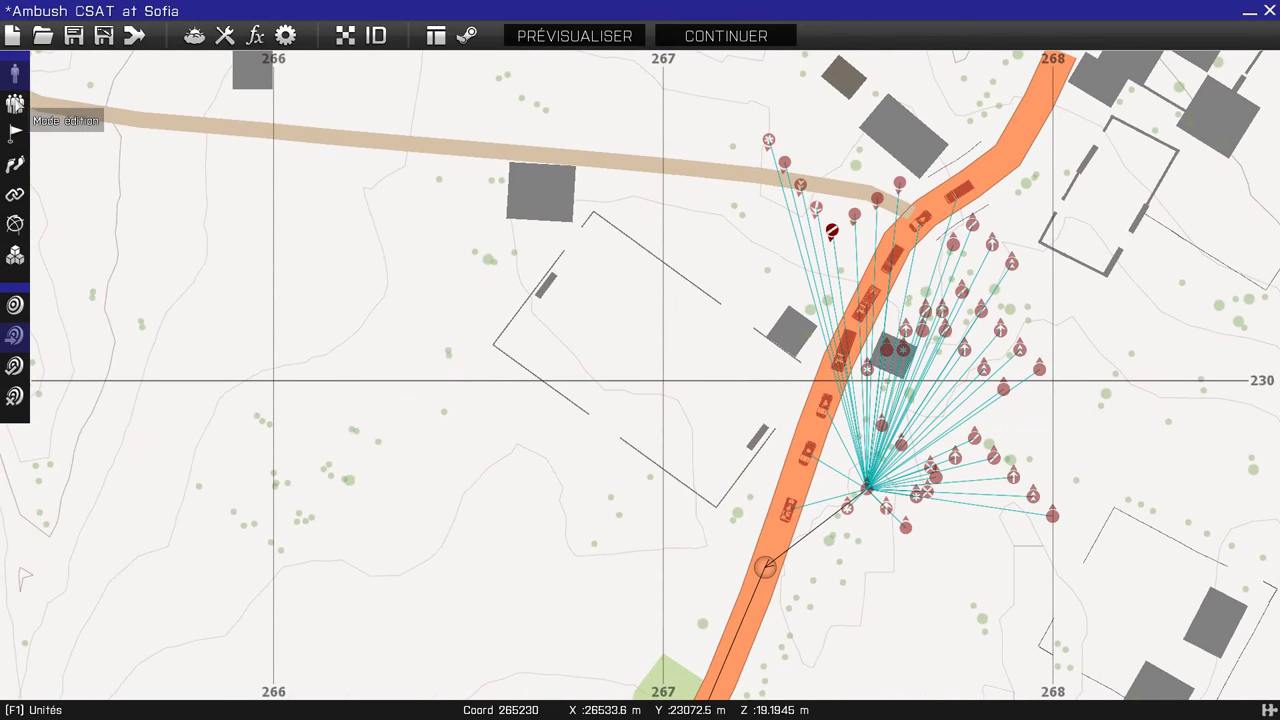
pyautogui.doubleClick(144, 225)
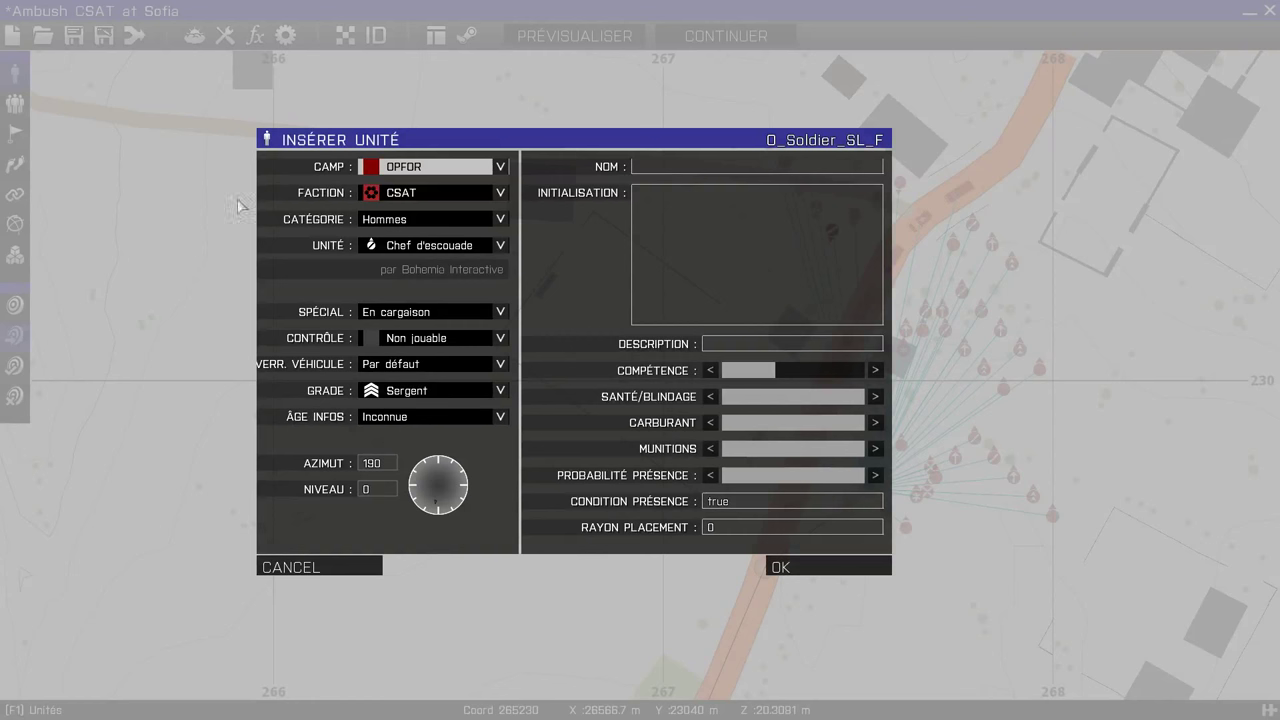
pyautogui.click(428, 222)
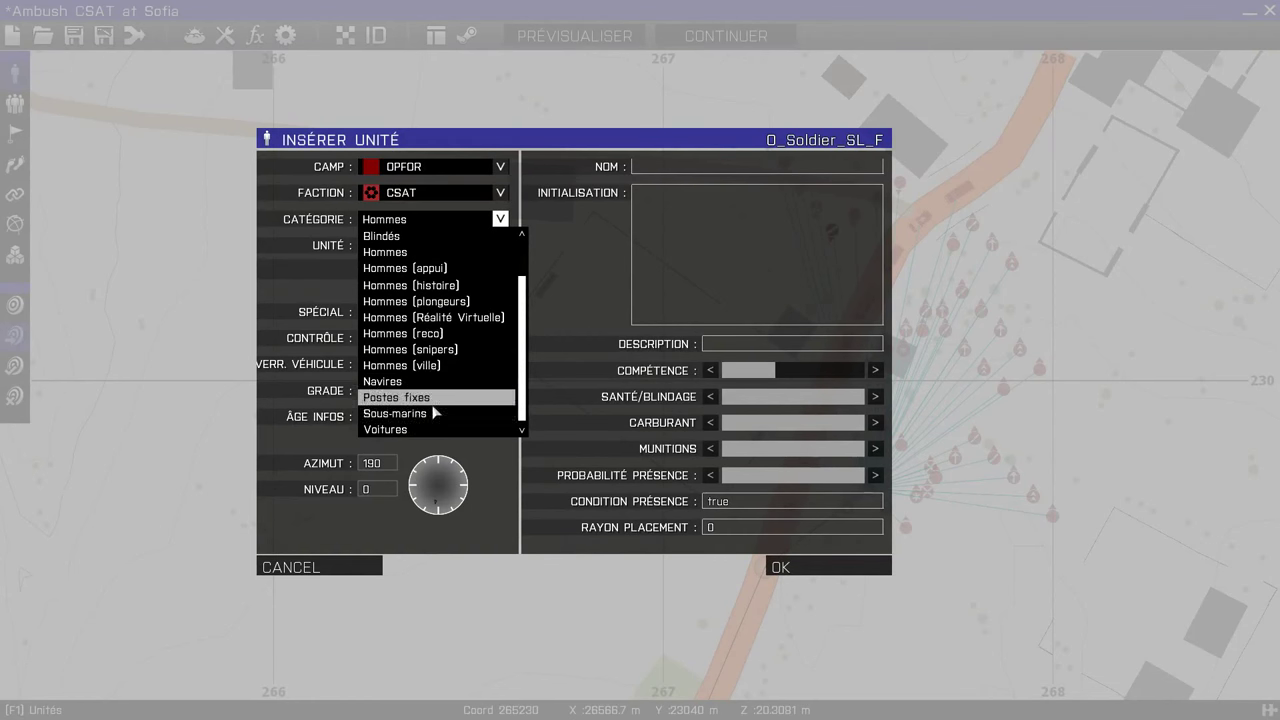
pyautogui.click(433, 430)
pyautogui.click(411, 246)
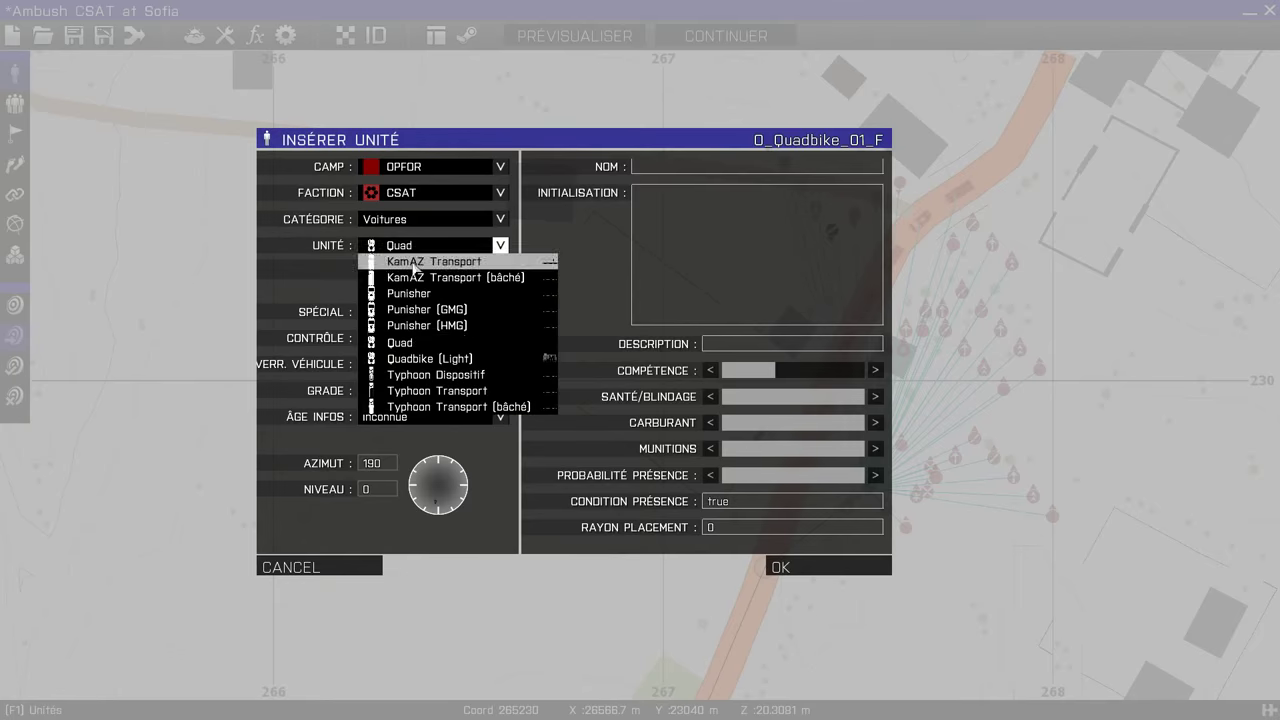
pyautogui.click(421, 330)
pyautogui.click(780, 568)
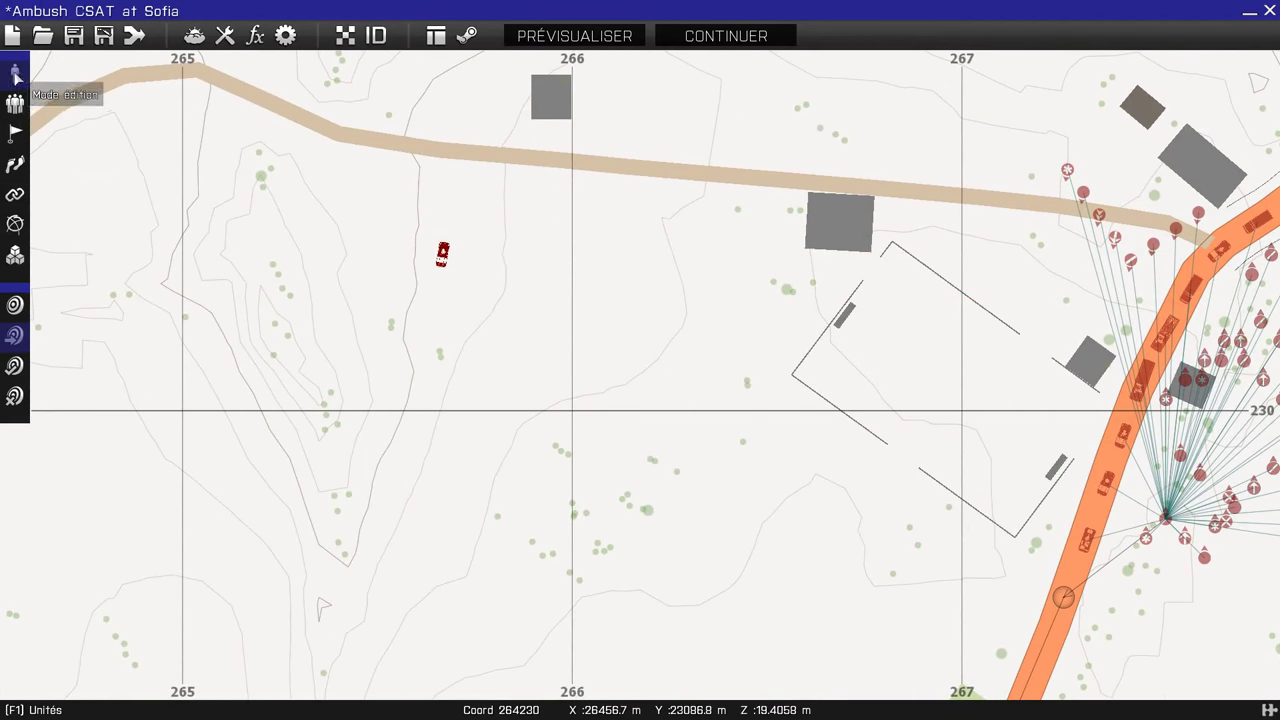
# Insert a CSAT "Fusilier" from the Hommes category with "En cargaison" placement just northwest of the new Punisher (HMG)
pyautogui.doubleClick(387, 196)
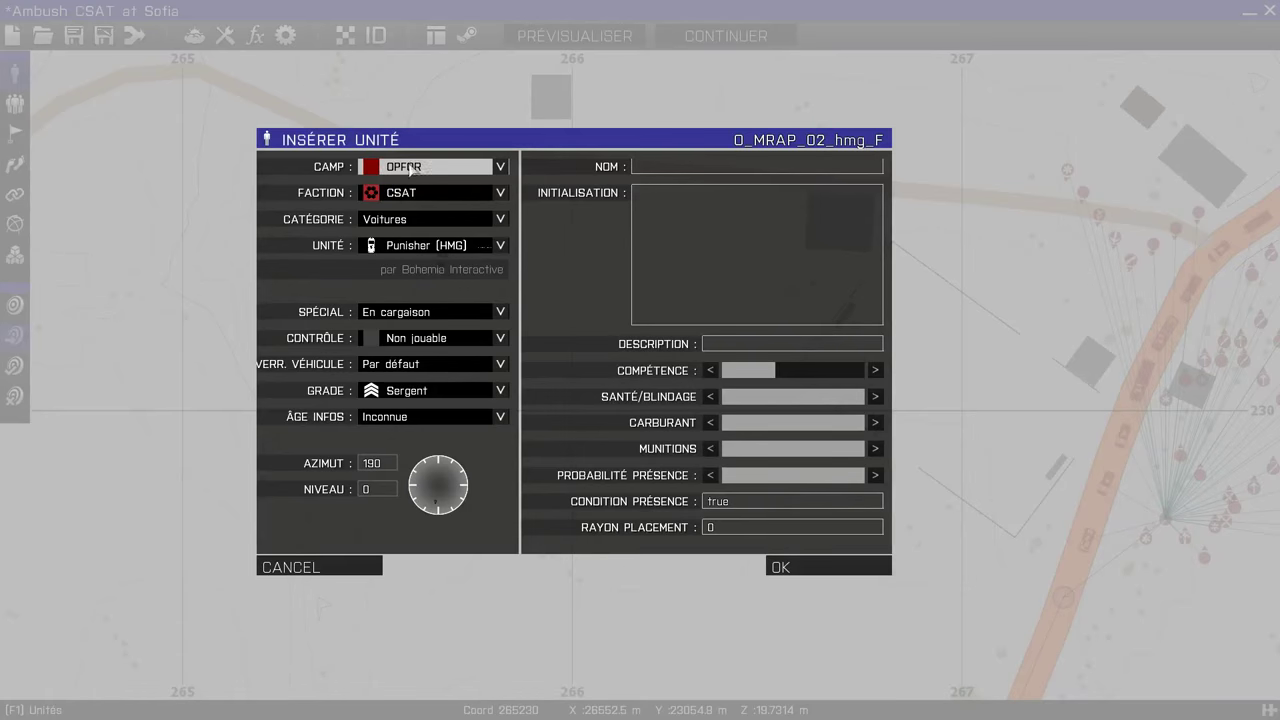
pyautogui.click(418, 220)
pyautogui.click(423, 251)
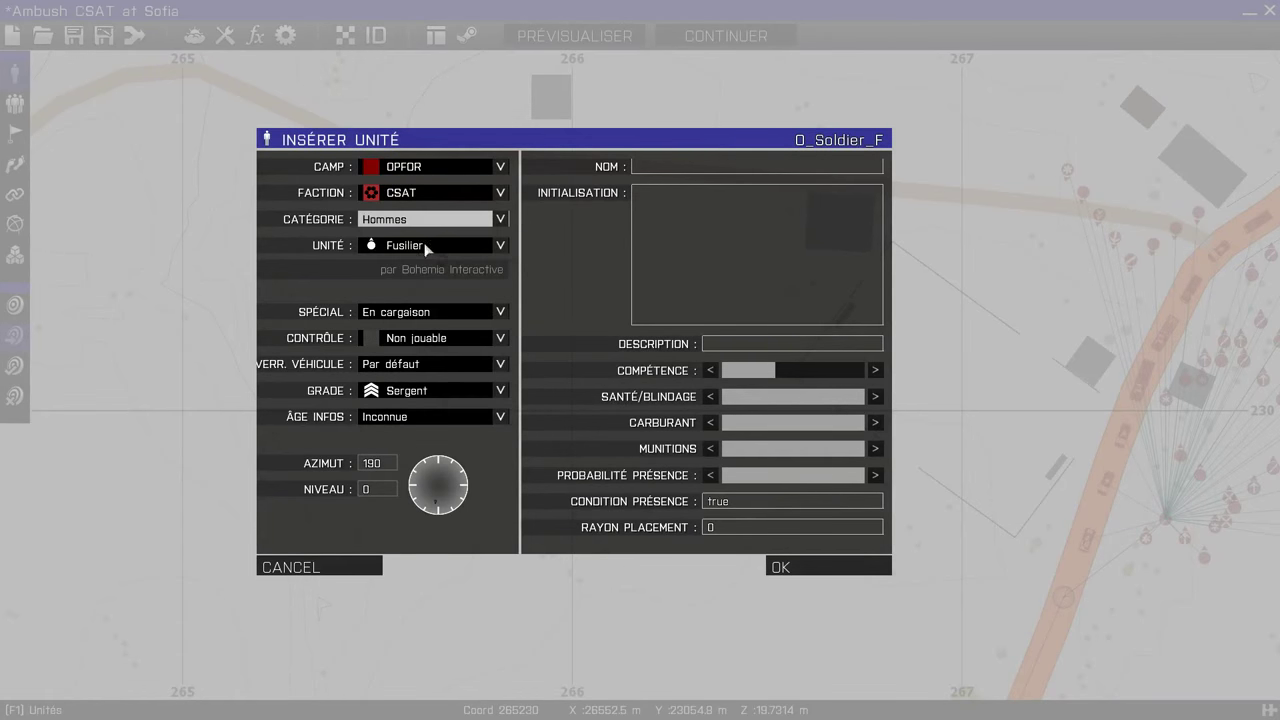
pyautogui.click(843, 569)
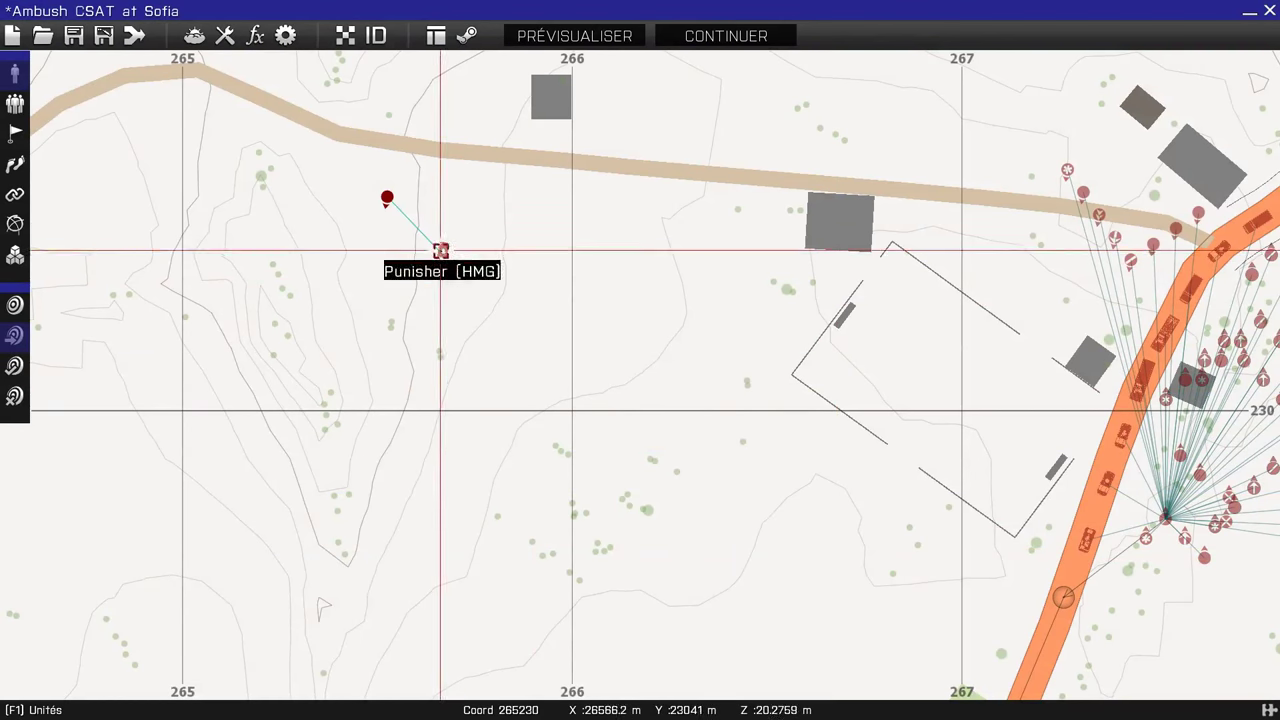
# Try "Néant" as the special placement of the Fusilier beside the Punisher (HMG), and set it back to "En cargaison"
pyautogui.click(15, 103)
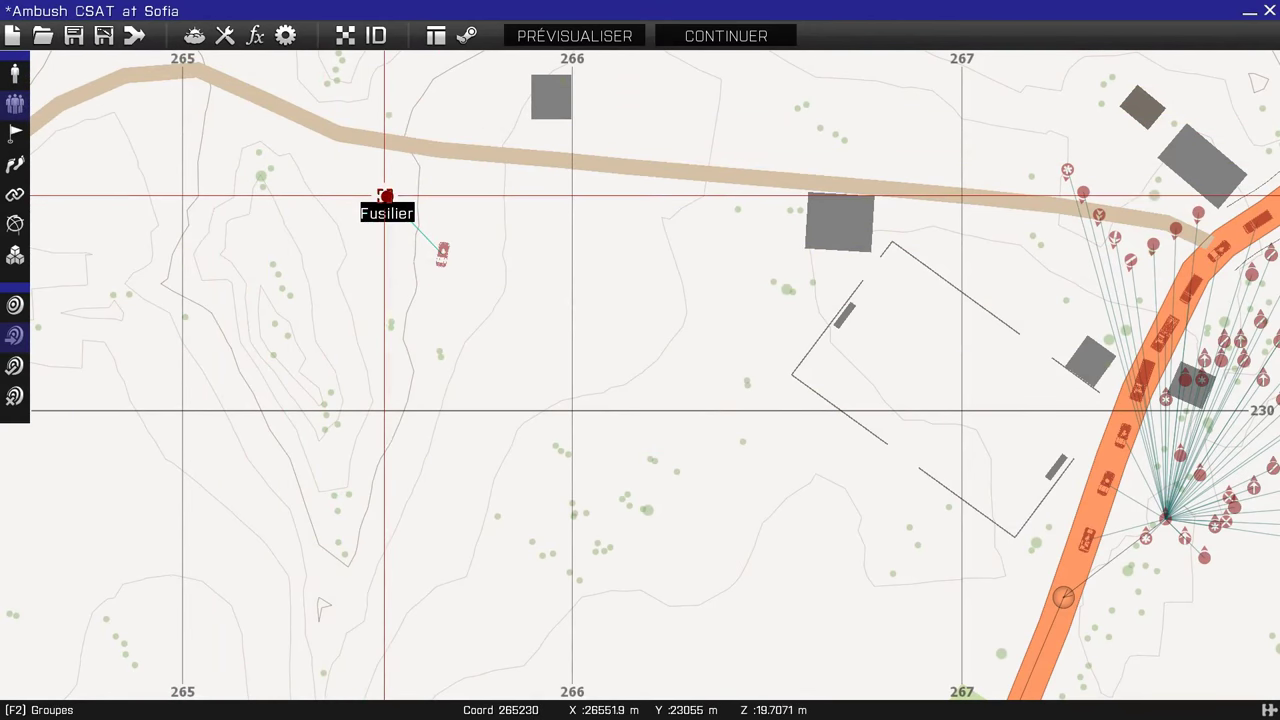
pyautogui.doubleClick(391, 195)
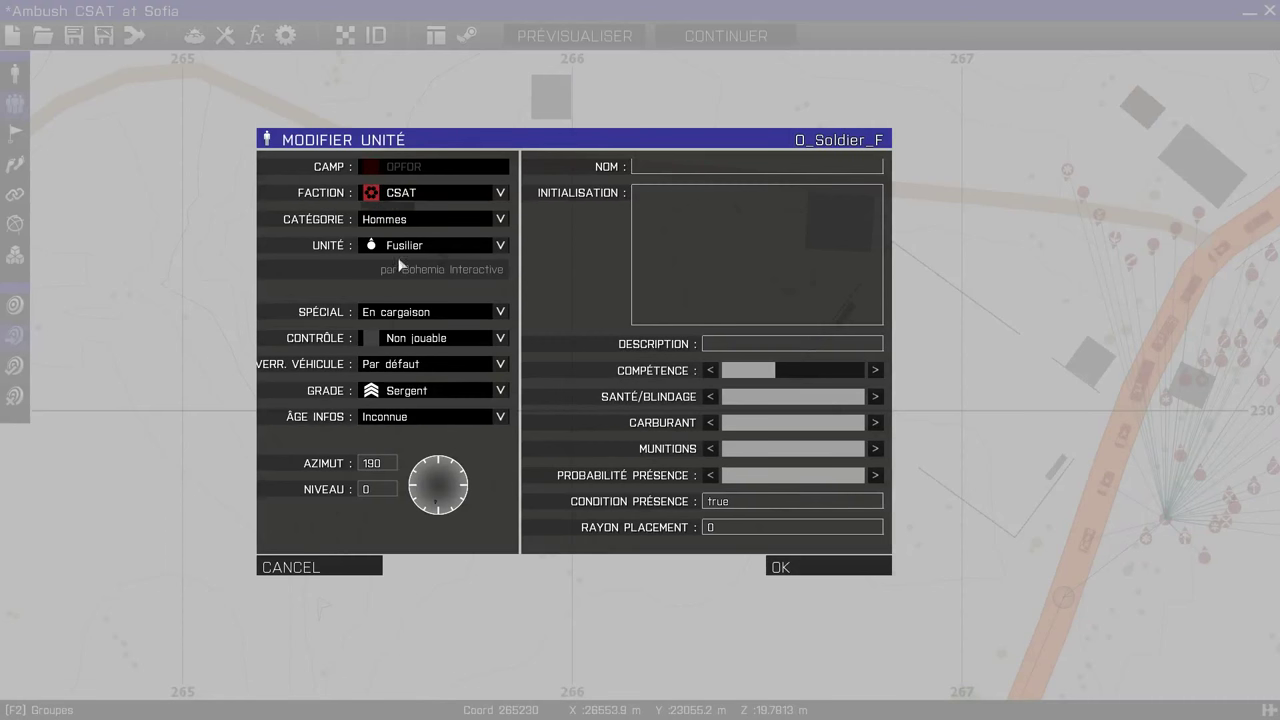
pyautogui.click(437, 314)
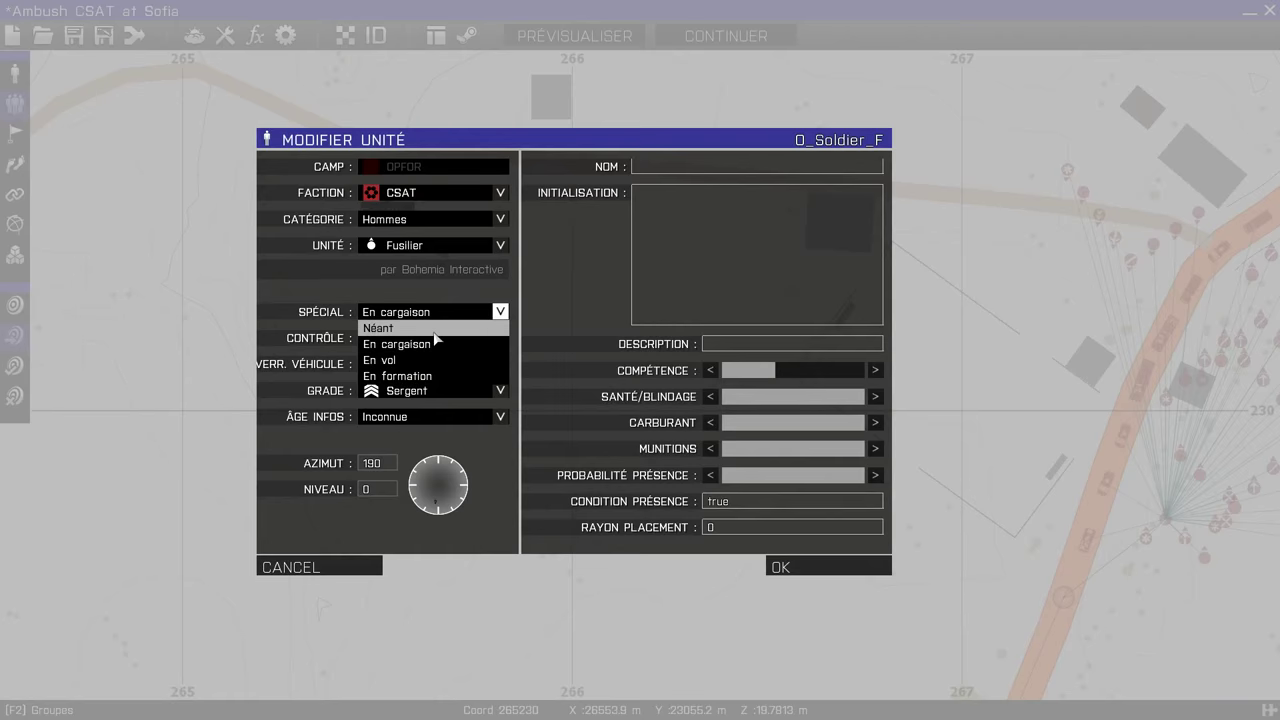
pyautogui.click(432, 328)
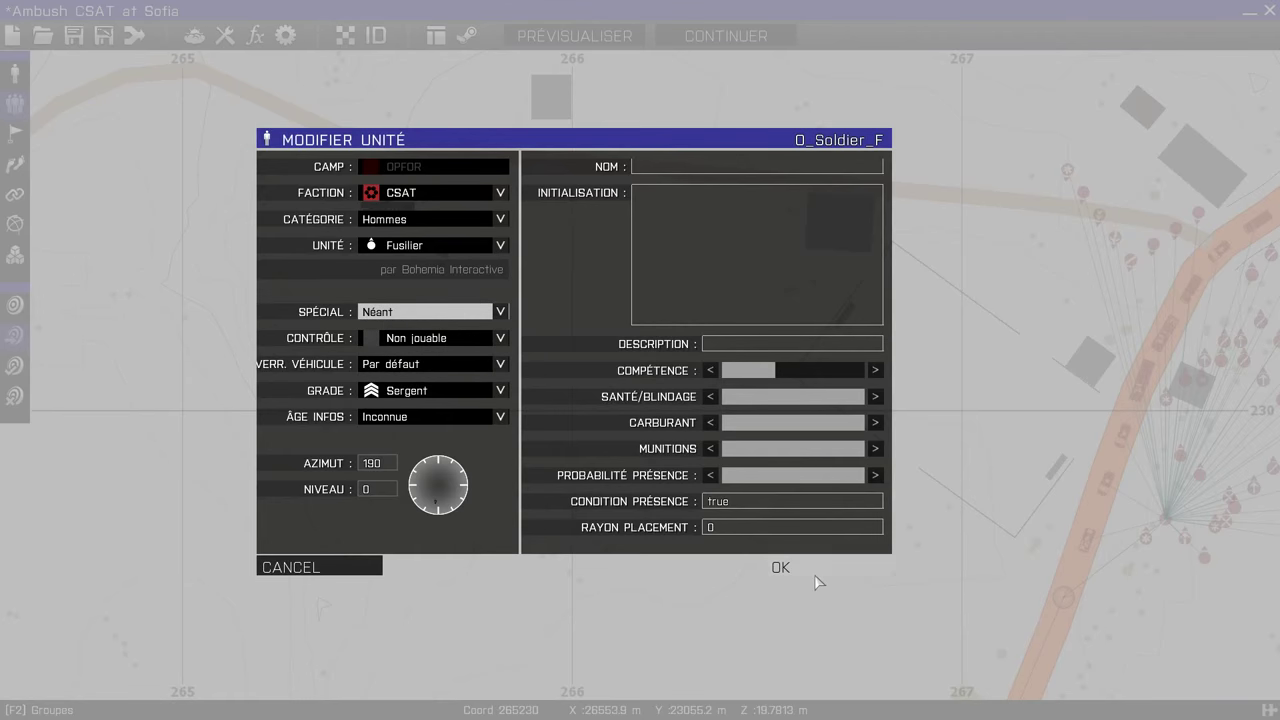
pyautogui.click(456, 316)
pyautogui.click(443, 339)
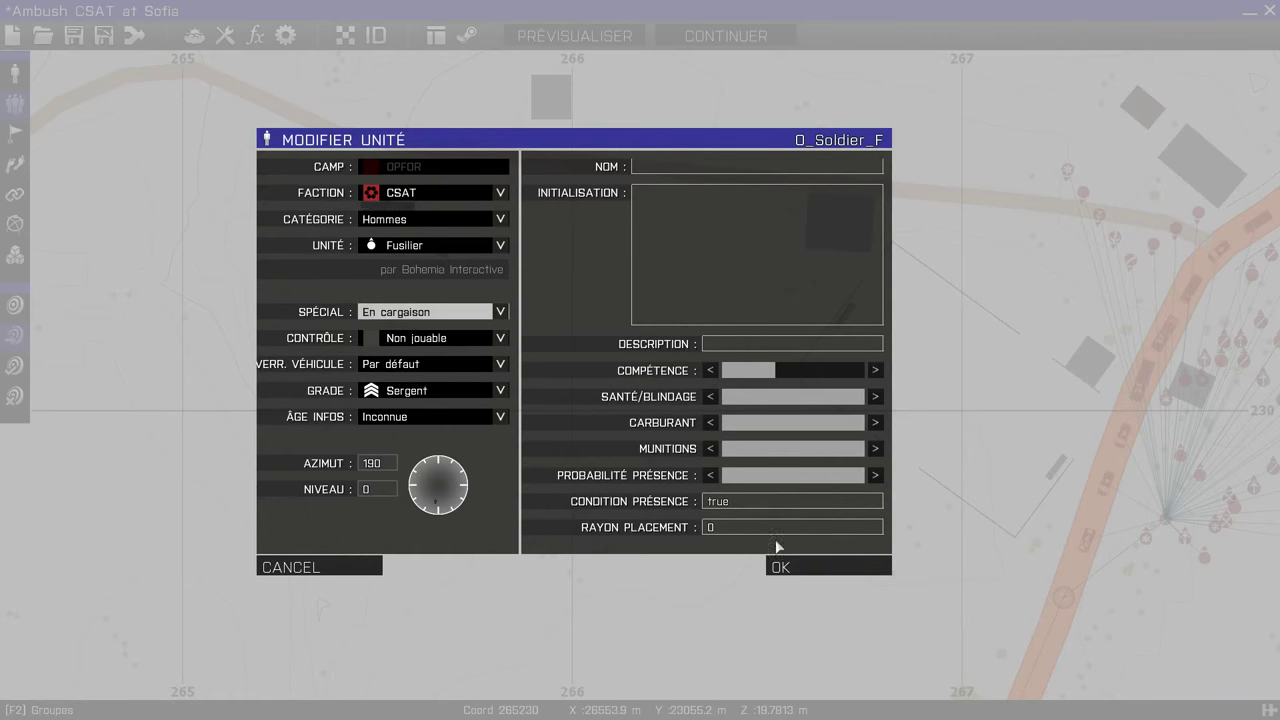
pyautogui.click(843, 567)
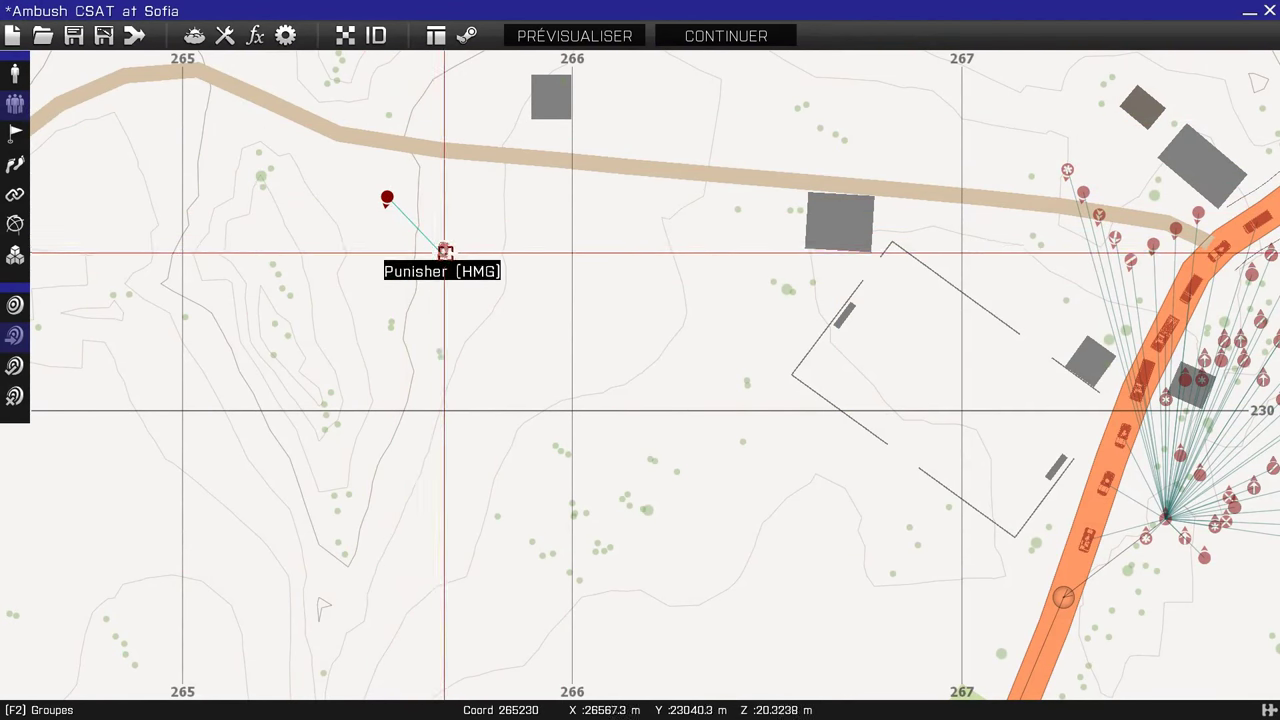
# Delete the demonstration Punisher (HMG) and its grouped Fusilier from the open ground west of the convoy
pyautogui.scroll(3, 445, 248)
pyautogui.scroll(2, 445, 248)
pyautogui.scroll(-3, 380, 191)
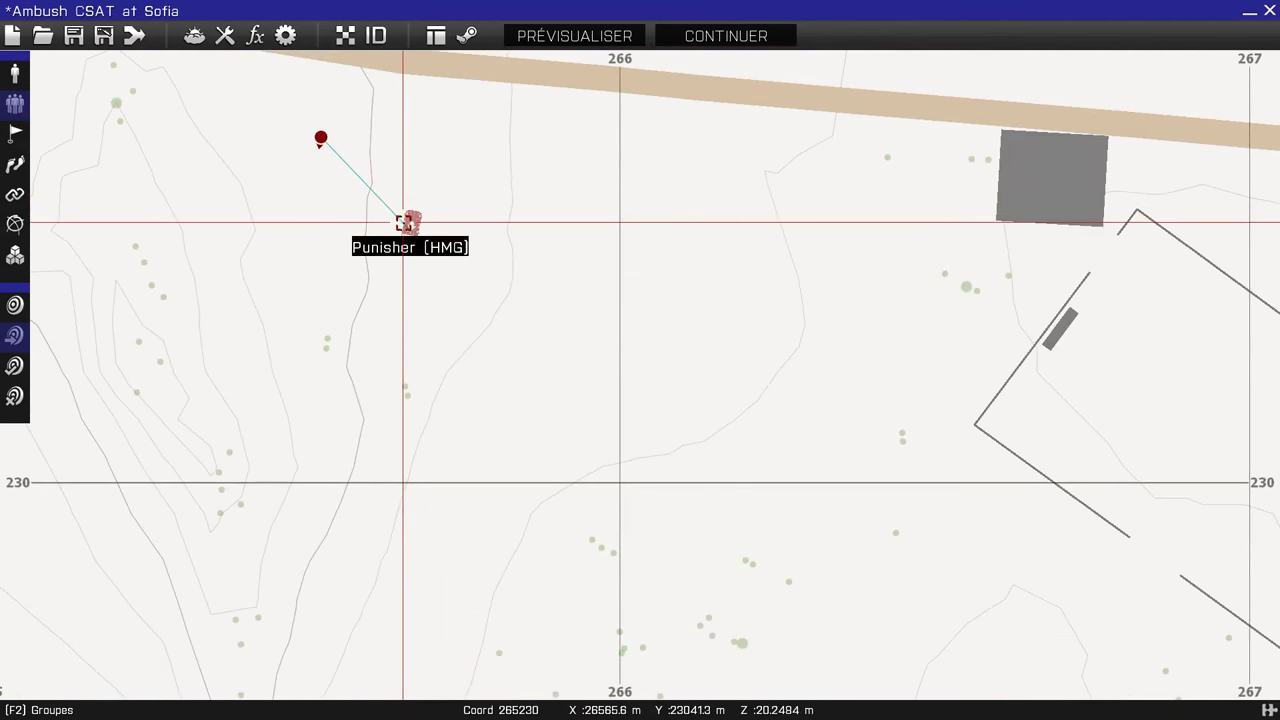
pyautogui.press('Delete')
pyautogui.press('Delete')
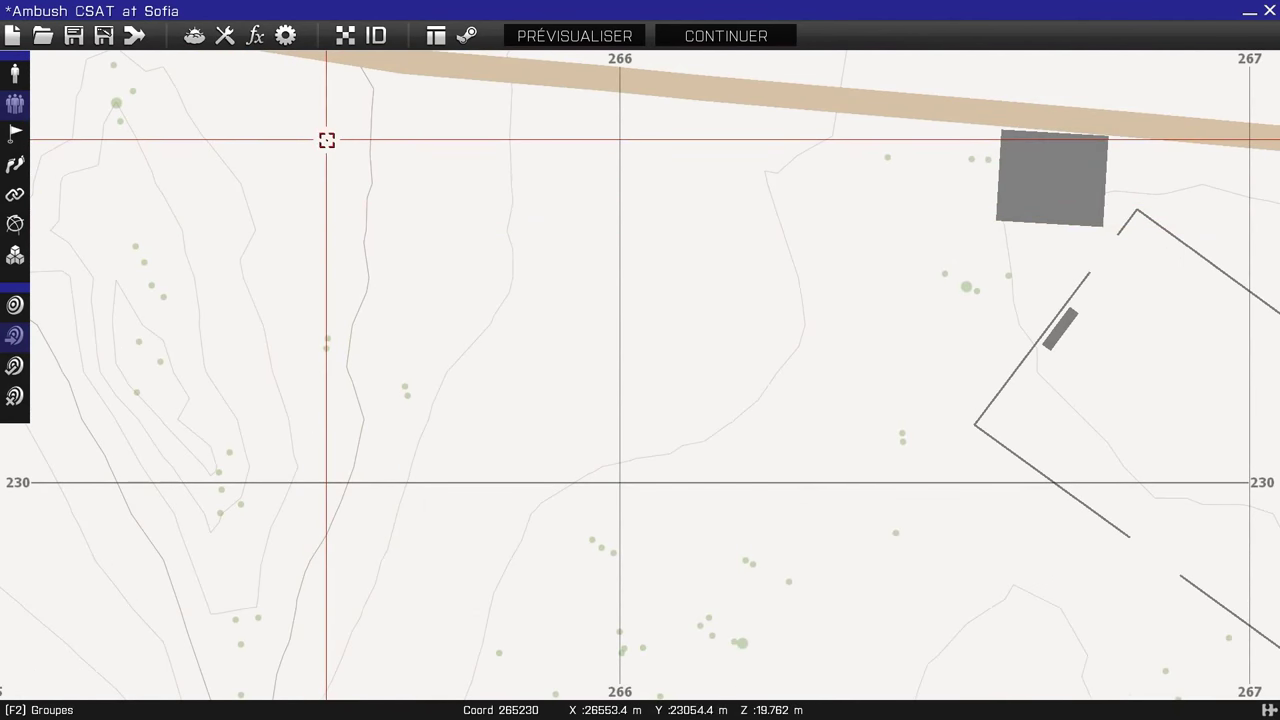
# View the date and weather information of the "Ambush CSAT at Sofia" mission and close it without changes
pyautogui.scroll(-3, 331, 146)
pyautogui.moveTo(348, 210); pyautogui.dragTo(569, 300, button='right')
pyautogui.moveTo(452, 267); pyautogui.dragTo(686, 303, button='right')
pyautogui.scroll(-3, 700, 315)
pyautogui.click(195, 37)
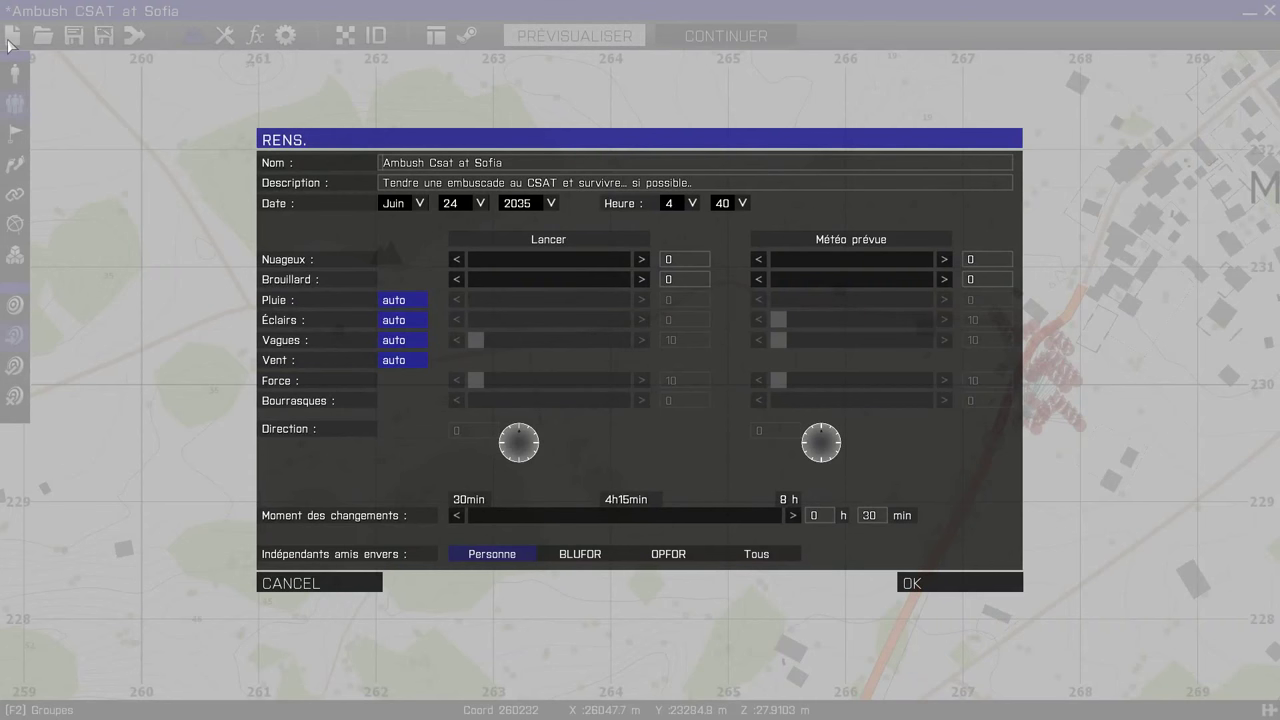
pyautogui.click(339, 590)
# Load the "tuto base" mission from the Utes island
pyautogui.click(42, 36)
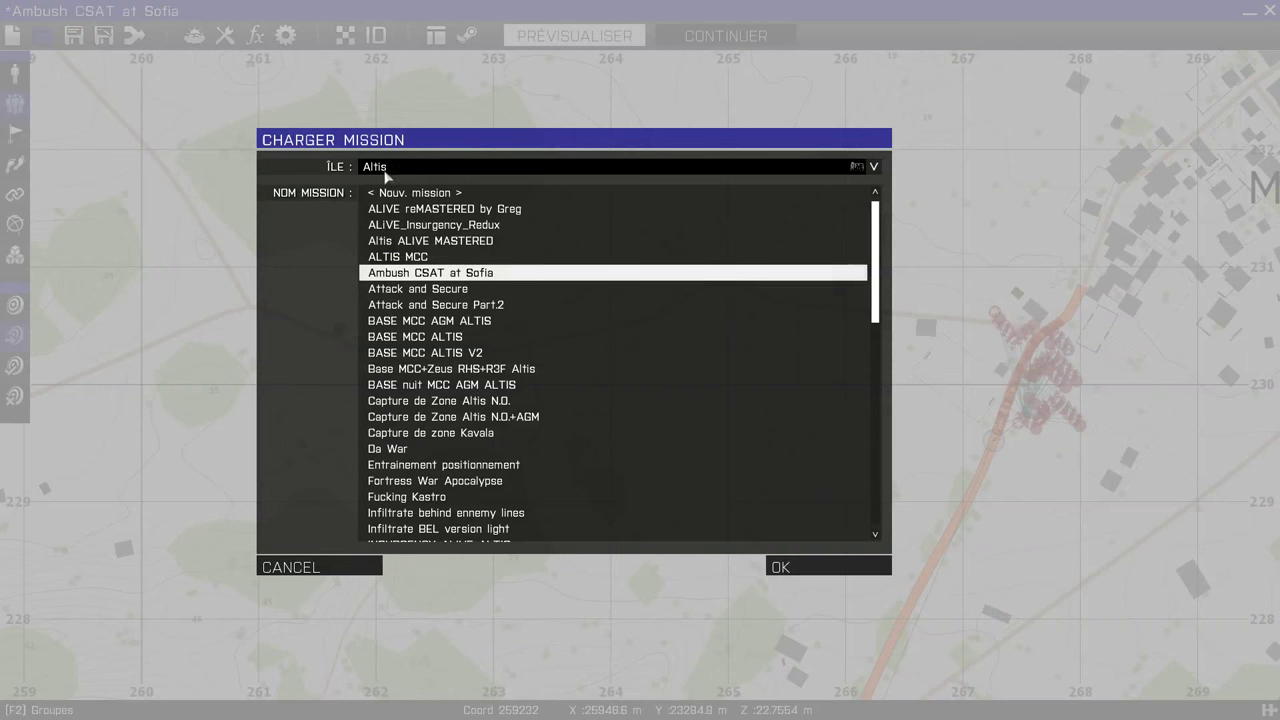
pyautogui.click(393, 166)
pyautogui.click(413, 229)
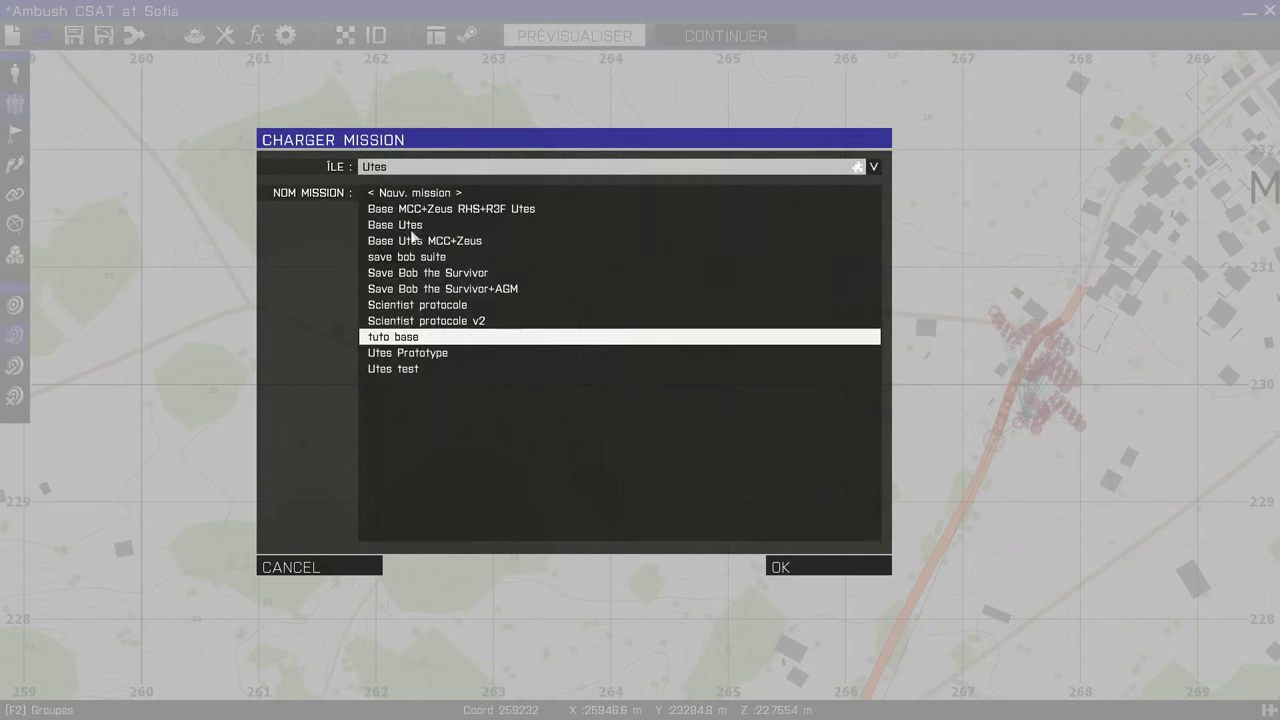
pyautogui.doubleClick(437, 340)
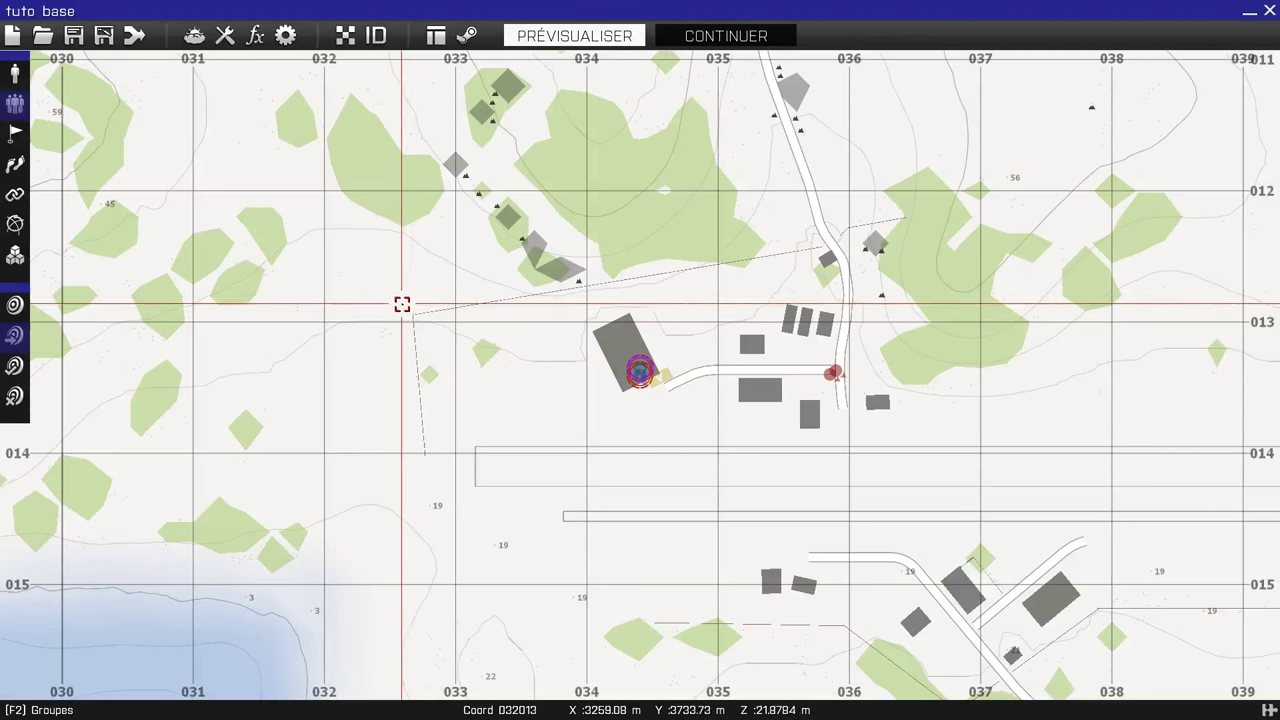
# Review the mission's save and export destinations and the list of Utes missions available for merging, without saving or merging anything
pyautogui.scroll(-5, 666, 431)
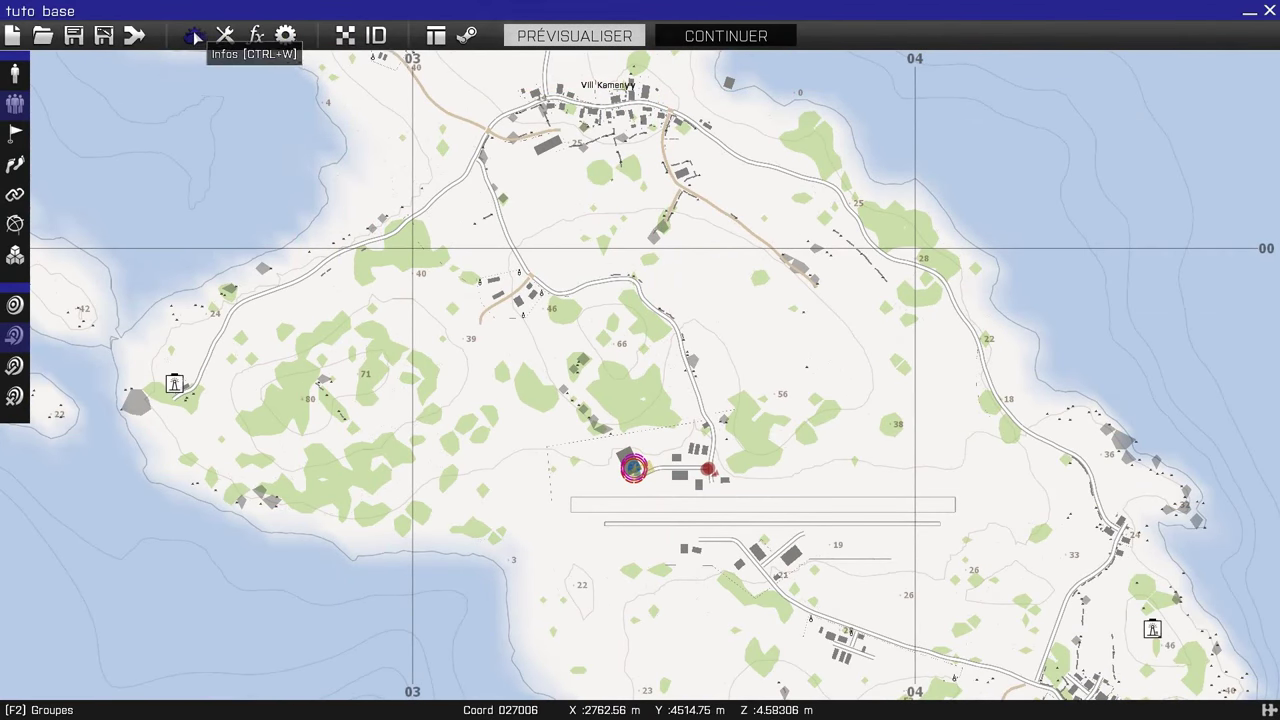
pyautogui.click(101, 37)
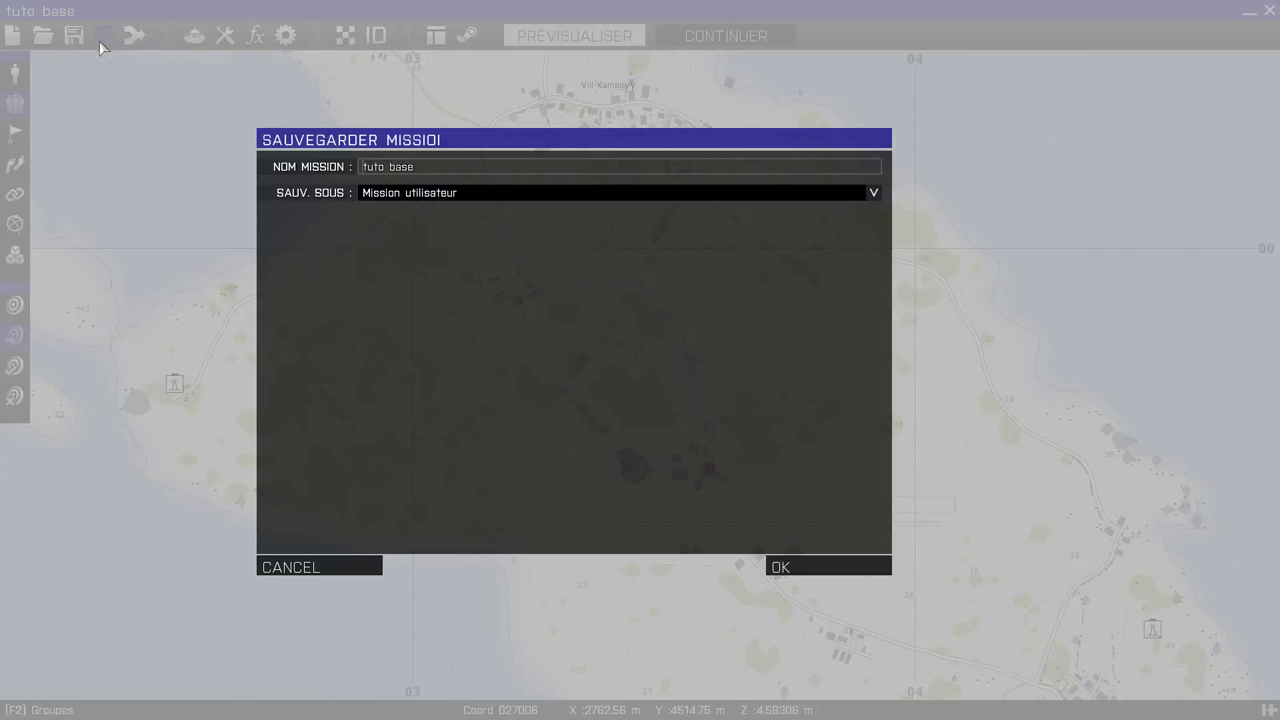
pyautogui.click(450, 192)
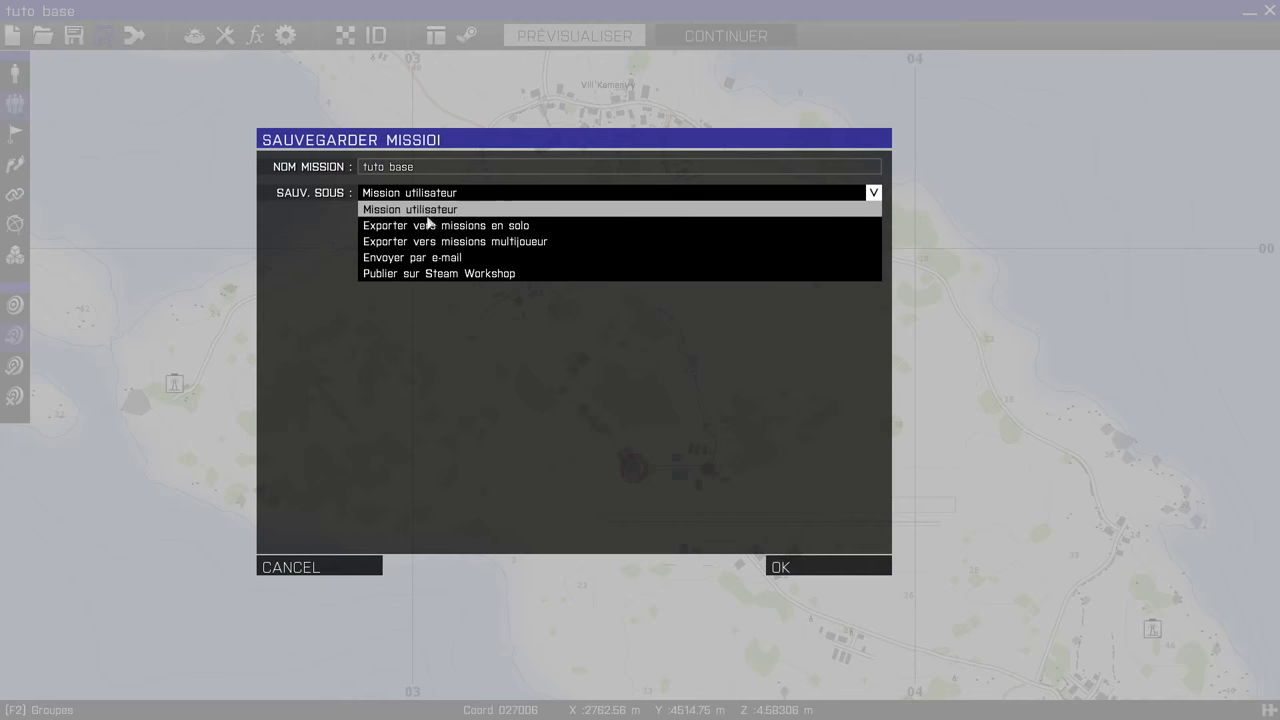
pyautogui.click(339, 563)
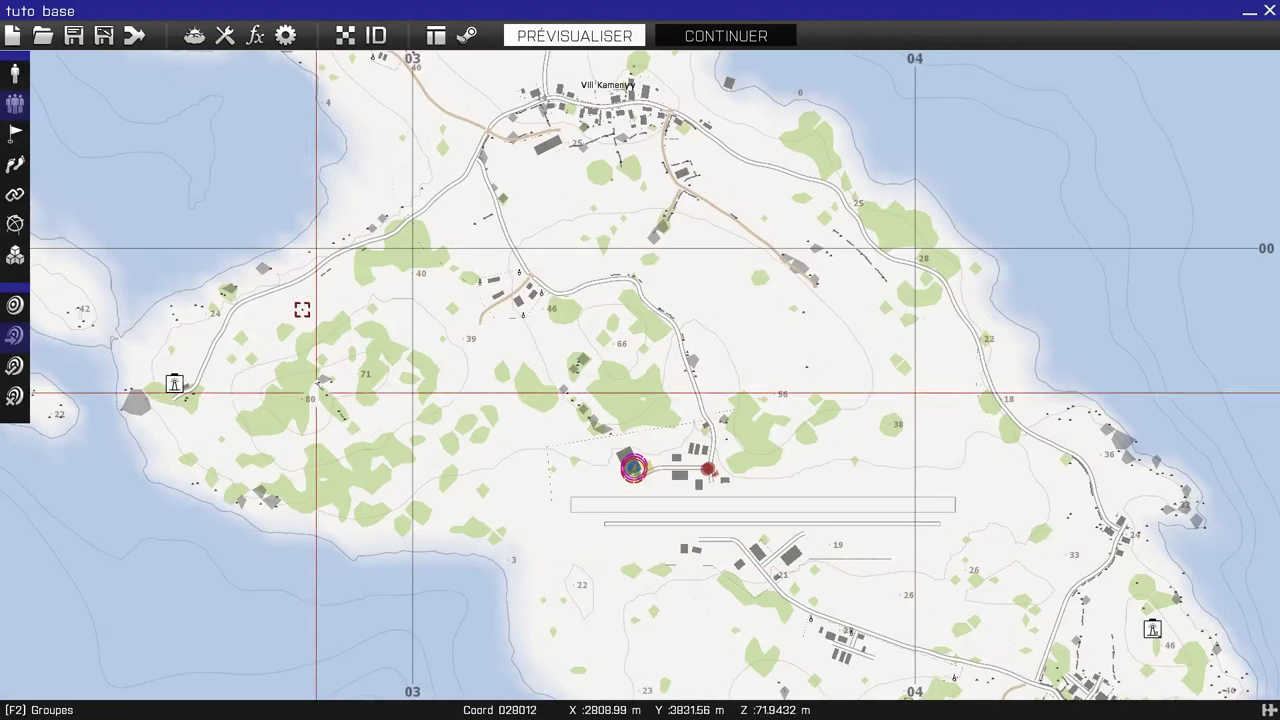
pyautogui.click(139, 37)
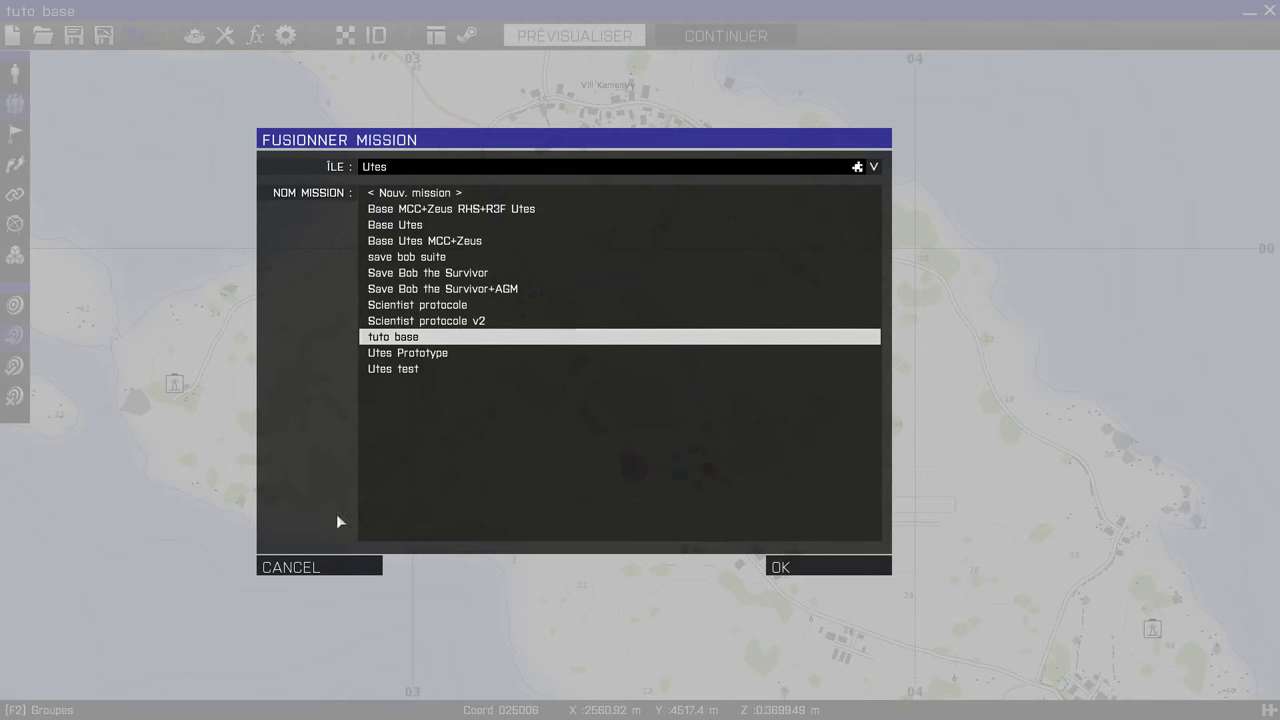
pyautogui.click(340, 570)
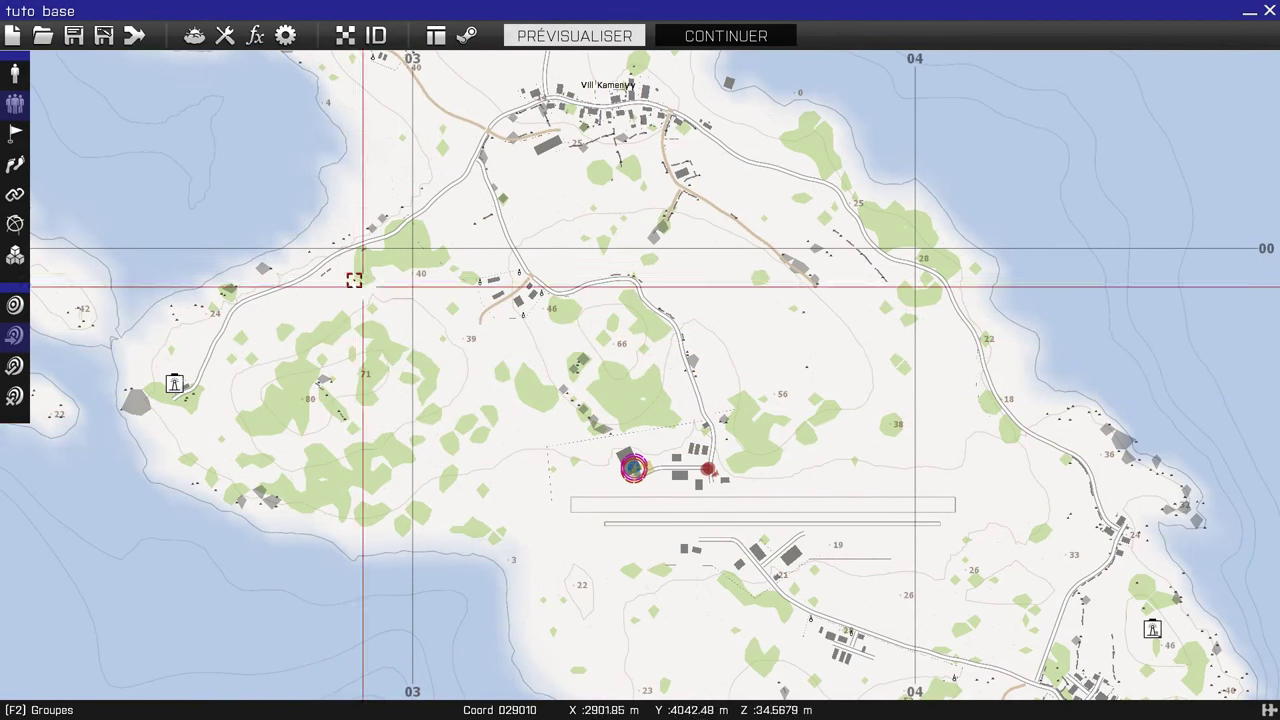
# Enter "tuto base" as the mission's name and "tutoriel base" as its description in the mission information
pyautogui.click(206, 32)
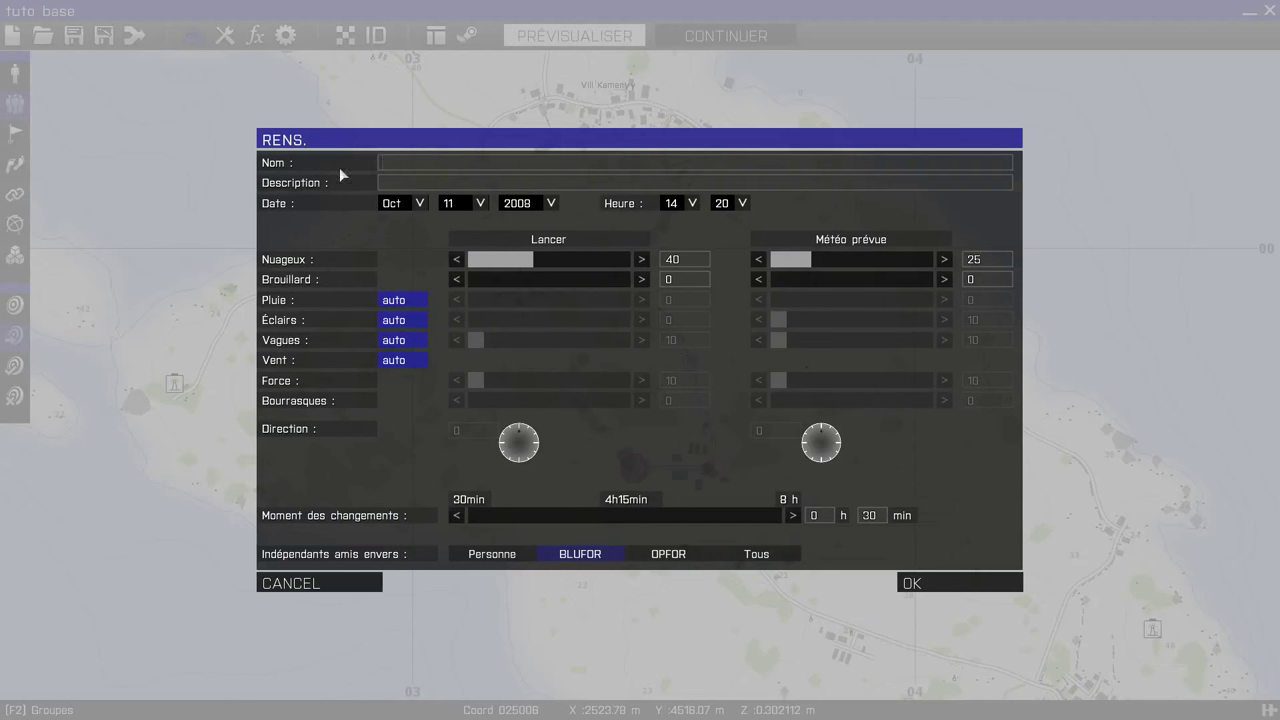
pyautogui.write('tuto base')
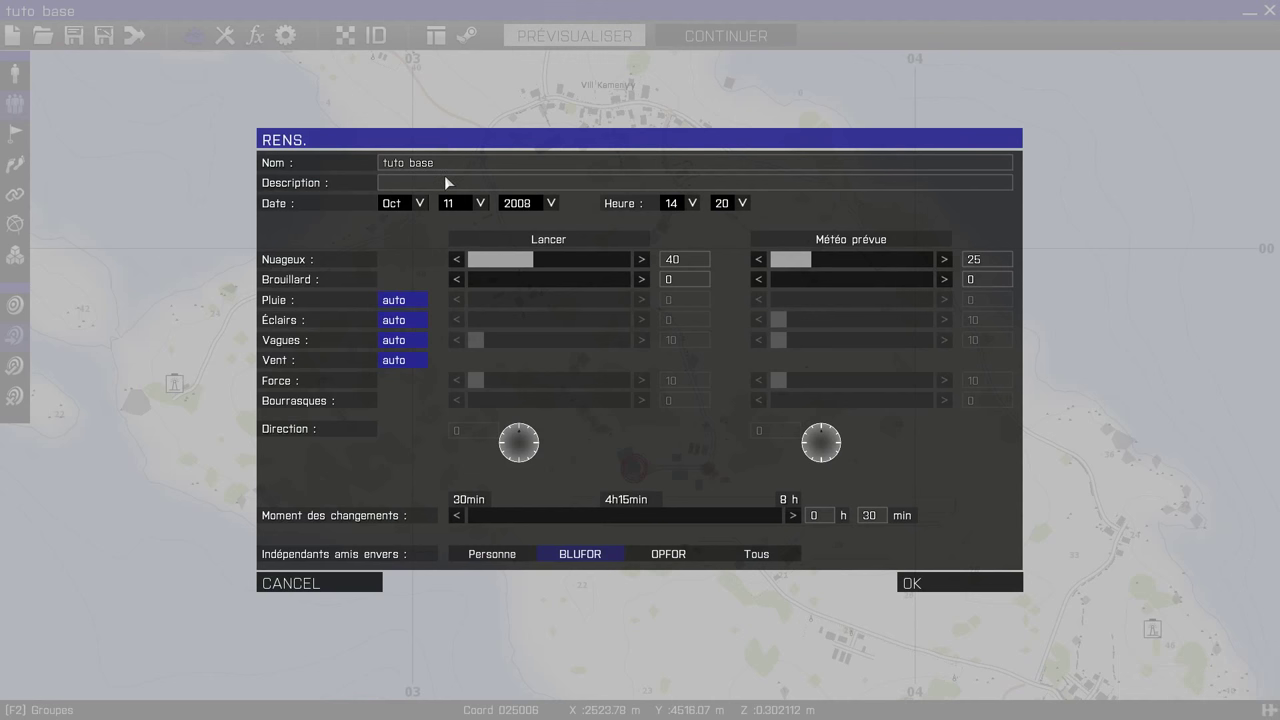
pyautogui.write('tutoriel base')
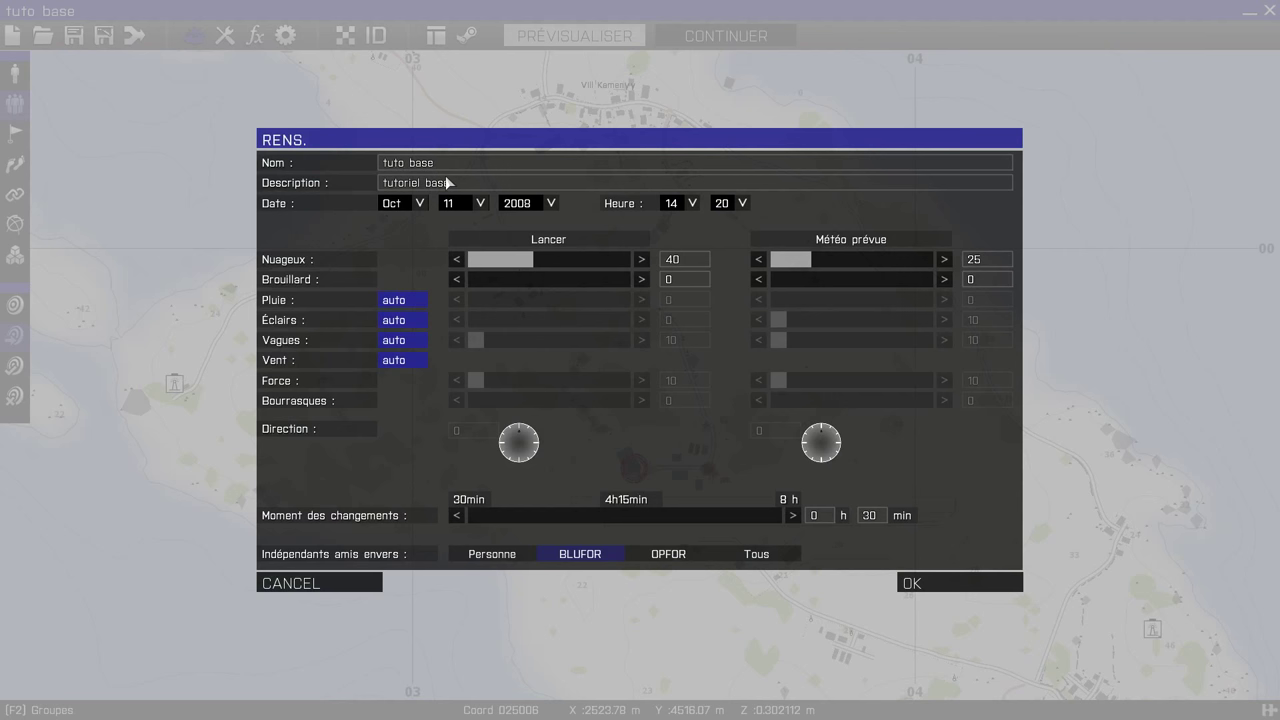